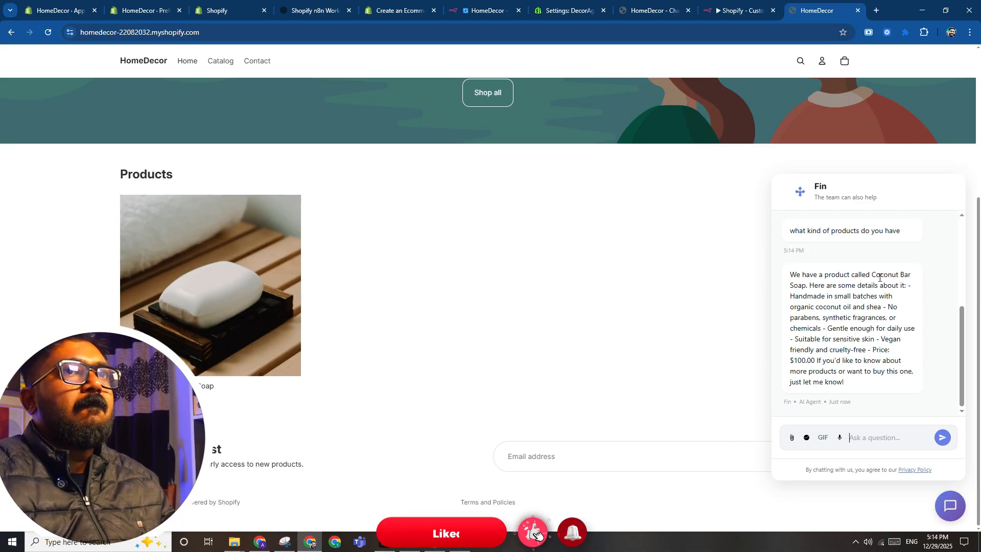
Read through the chat agent's reply about the Coconut Bar Soap, highlighting its full text.
left_click(874, 274)
left_click_drag(873, 274, 904, 352)
left_click(898, 362)
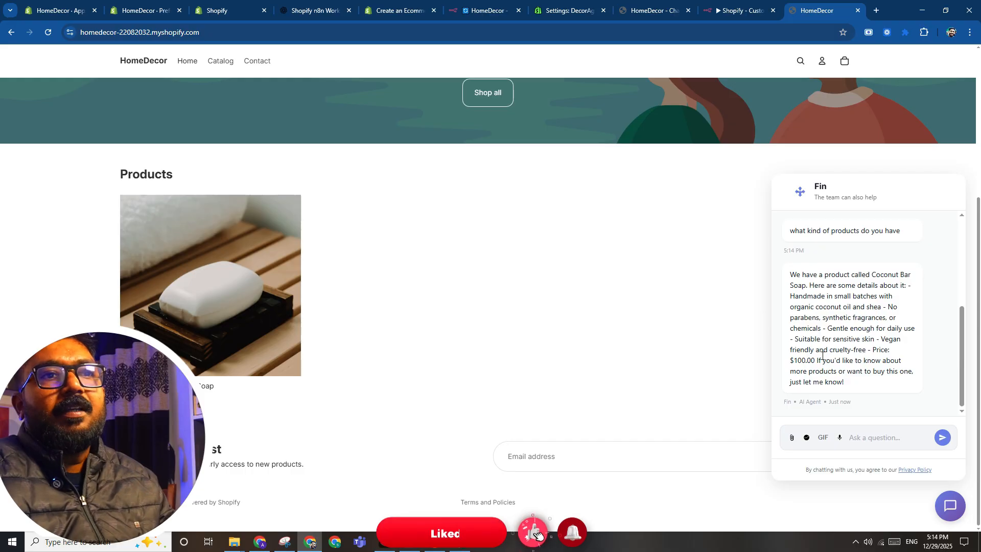
left_click_drag(791, 277, 847, 373)
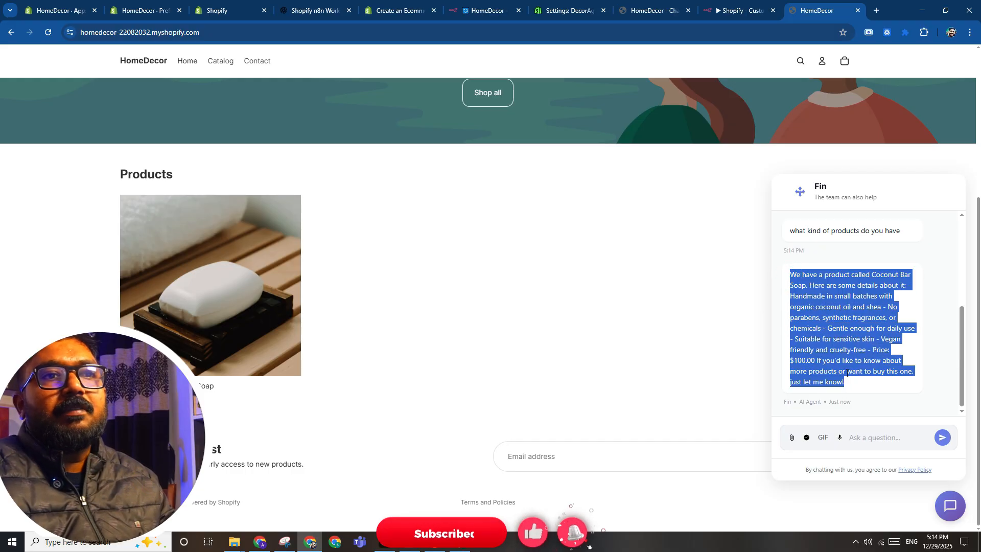
scroll(848, 373, "up", 2)
scroll(853, 403, "down", 2)
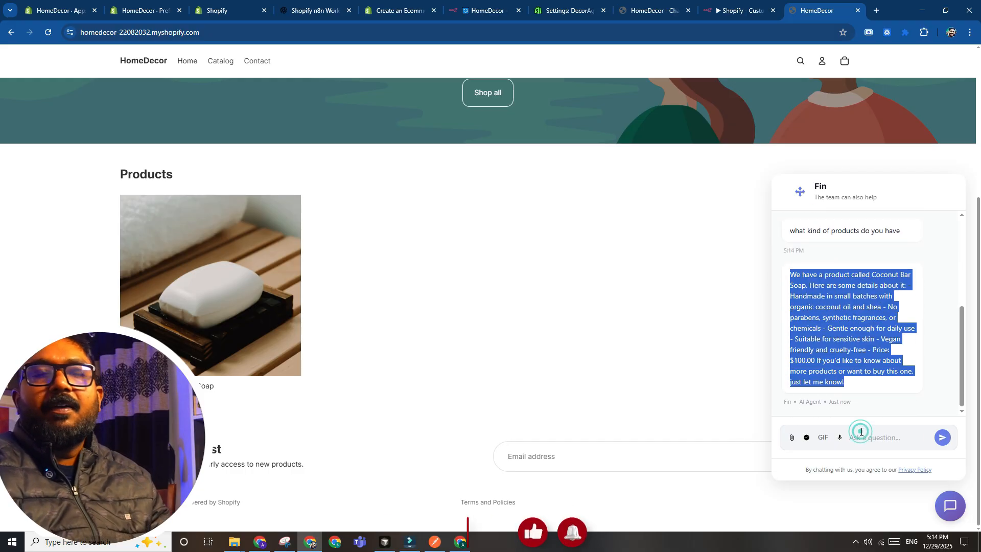
Ask the store's chat agent "can you help me get this product" and look over its reply.
left_click(861, 431)
type("can you he")
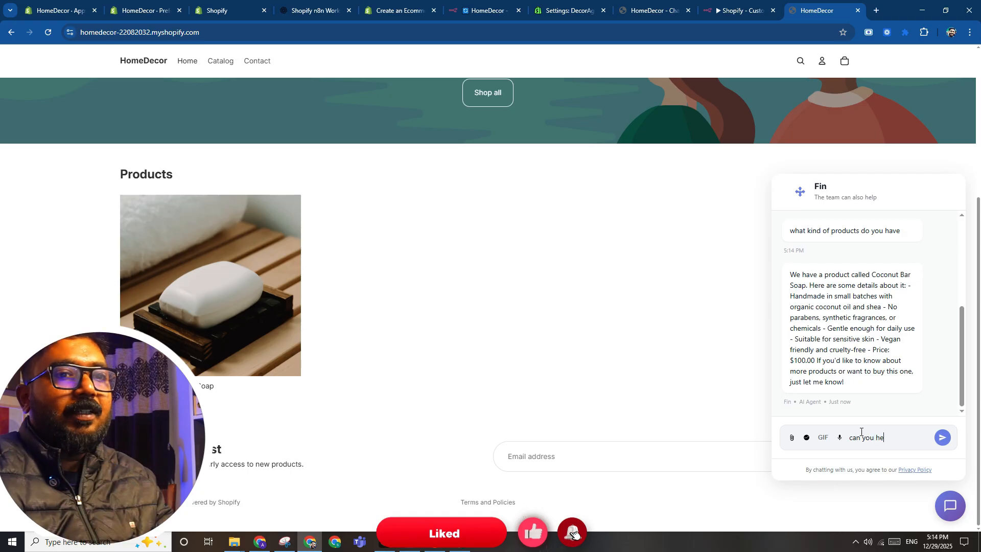
type("lp me o")
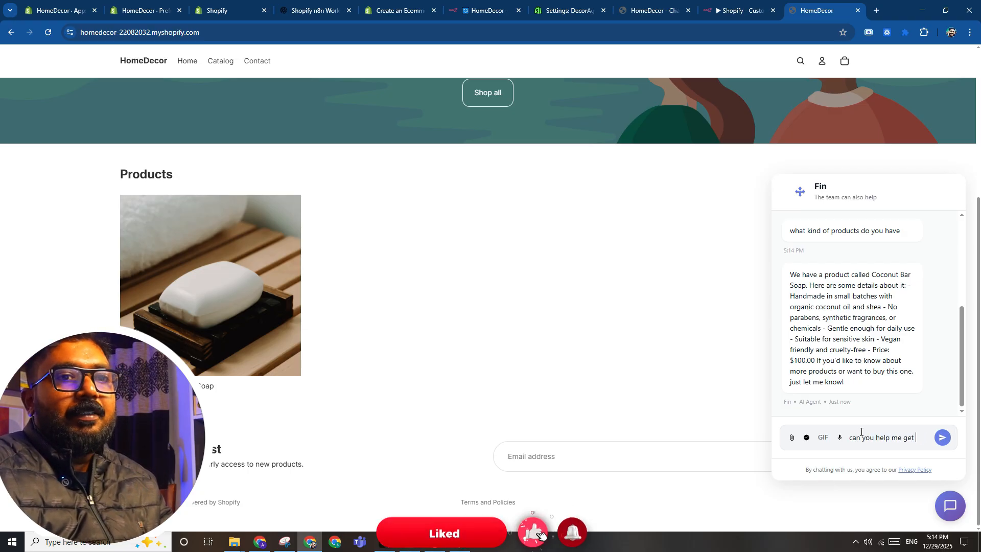
type("et this product")
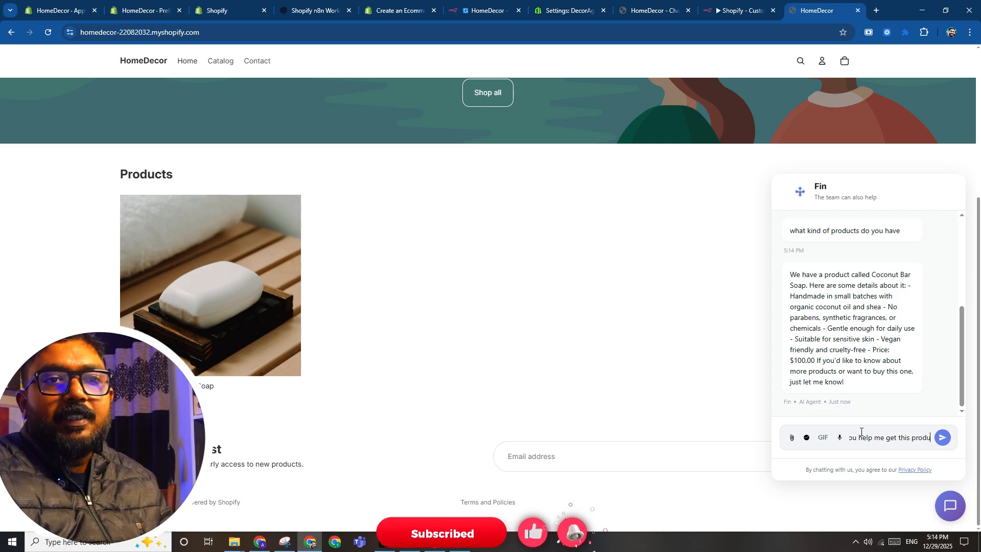
key("Return")
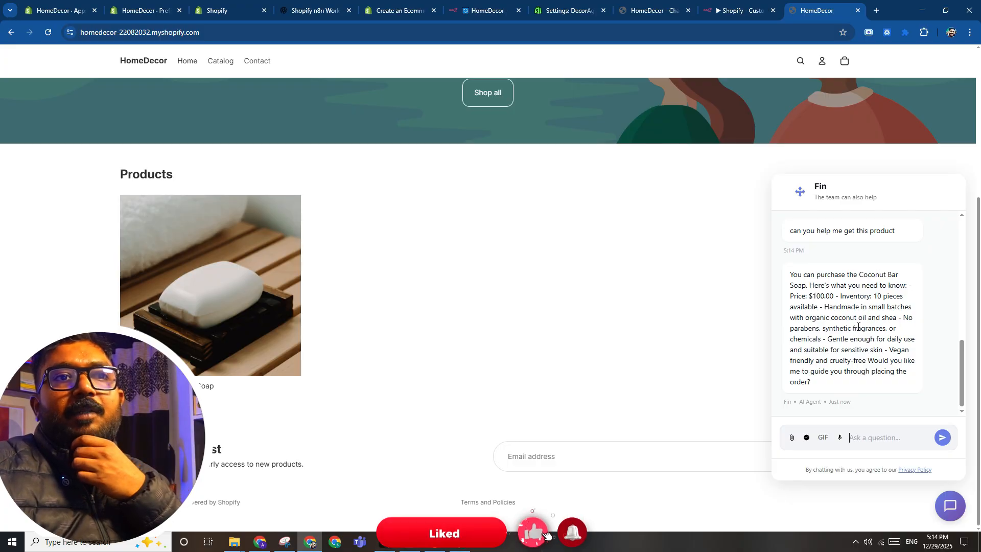
left_click_drag(824, 307, 915, 309)
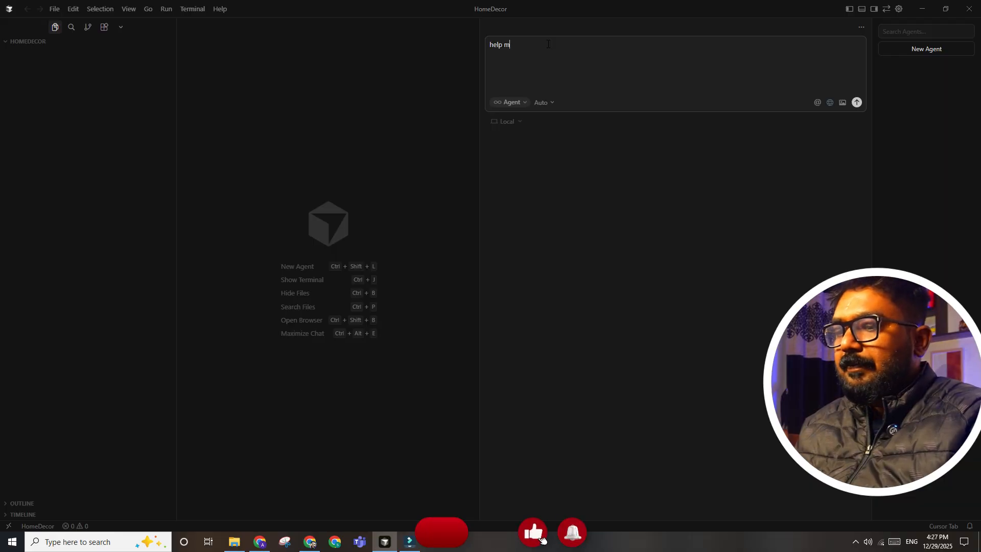
In Cursor, write the agent prompt "help me build a chat bubble for my shopify store to answer customer query".
type("buil;d a")
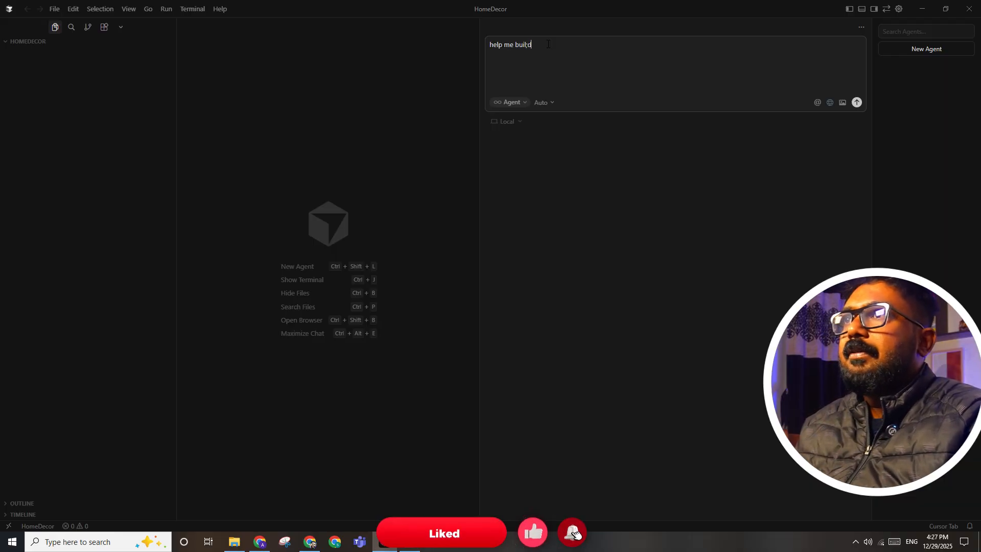
key("BackSpace")
key("BackSpace")
type("d a chat b")
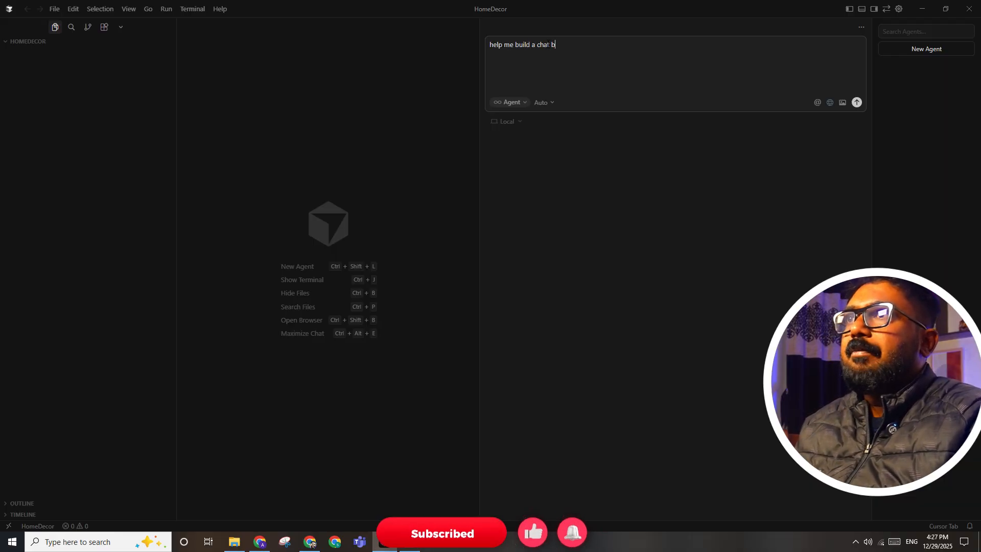
type("ubl")
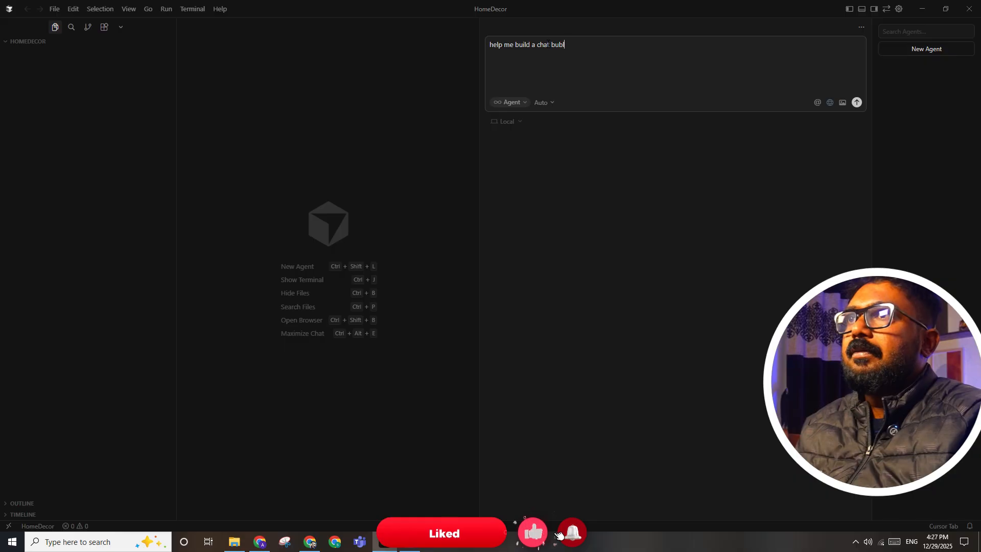
key("BackSpace")
type("ble for my shop")
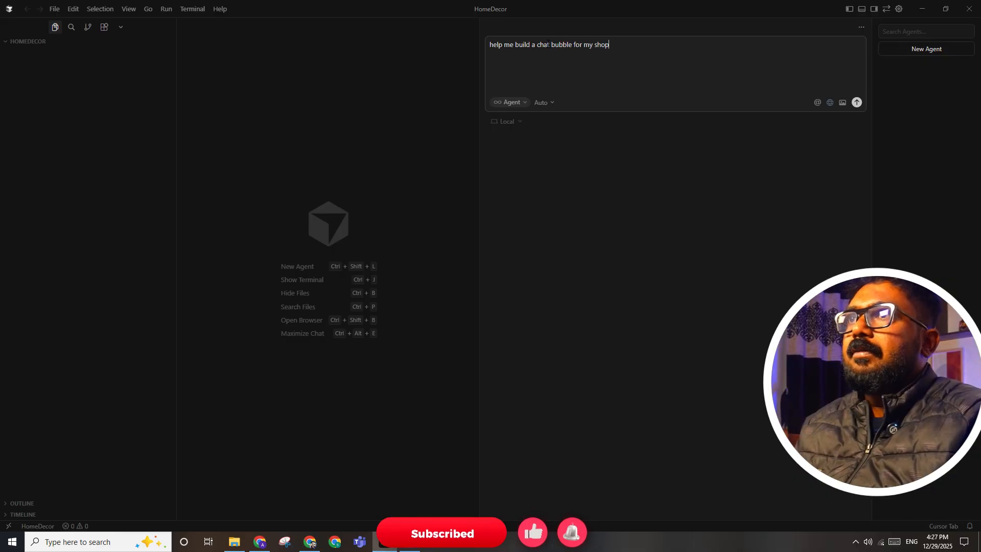
type("ify store to an")
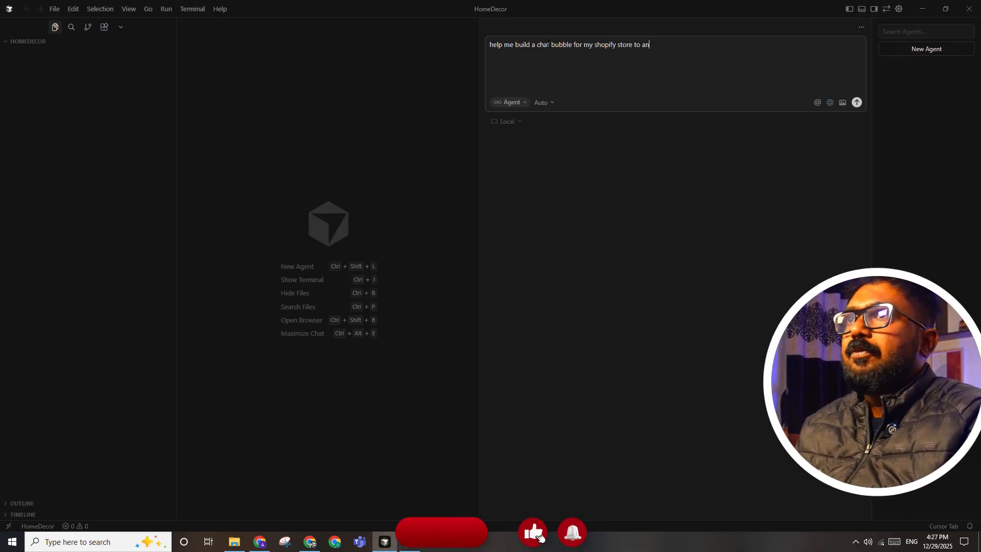
type("swer customer q")
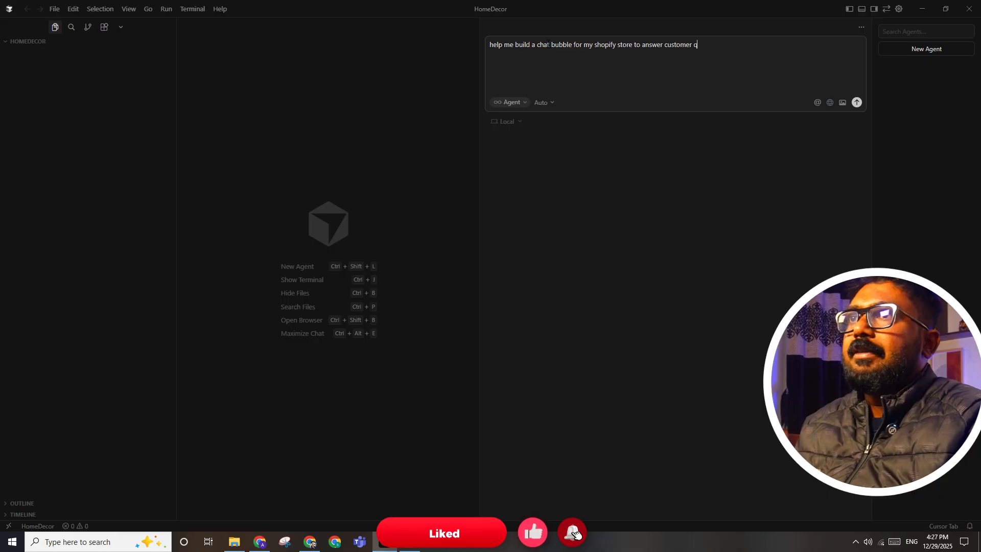
type("uery ")
Add to the prompt that a script tag must import the chat widget JS to create the bubble, and that HTML, CSS and JS are needed.
type("we nee")
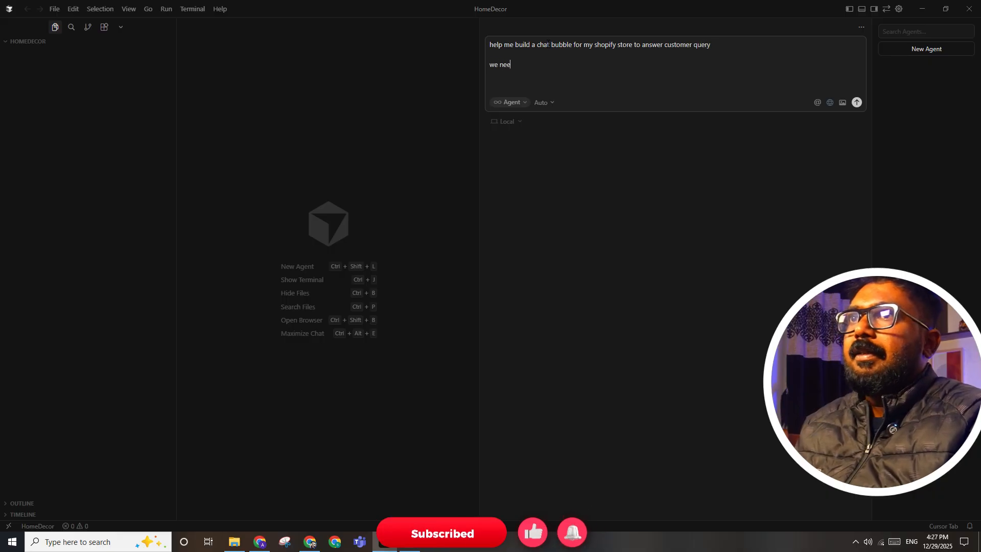
type("d a ")
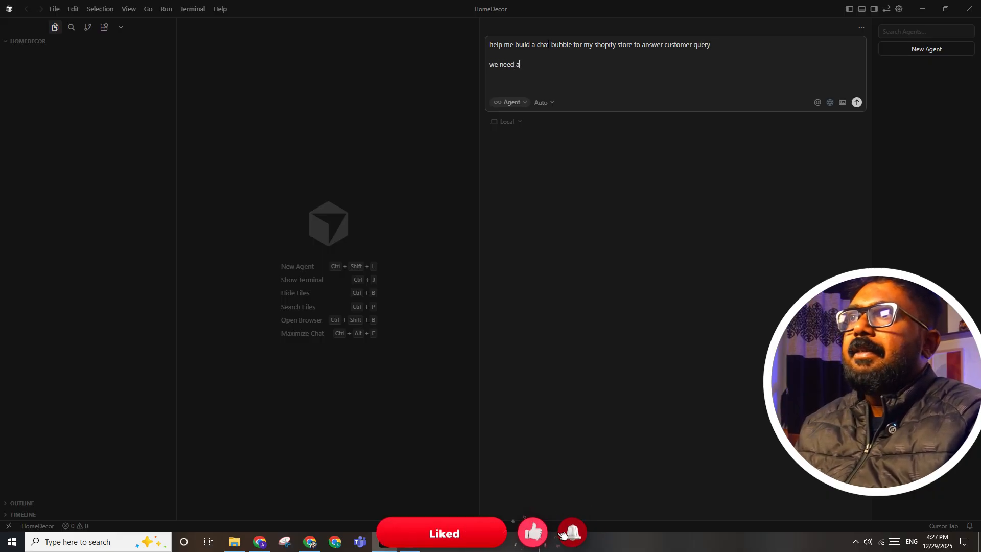
type("script ta")
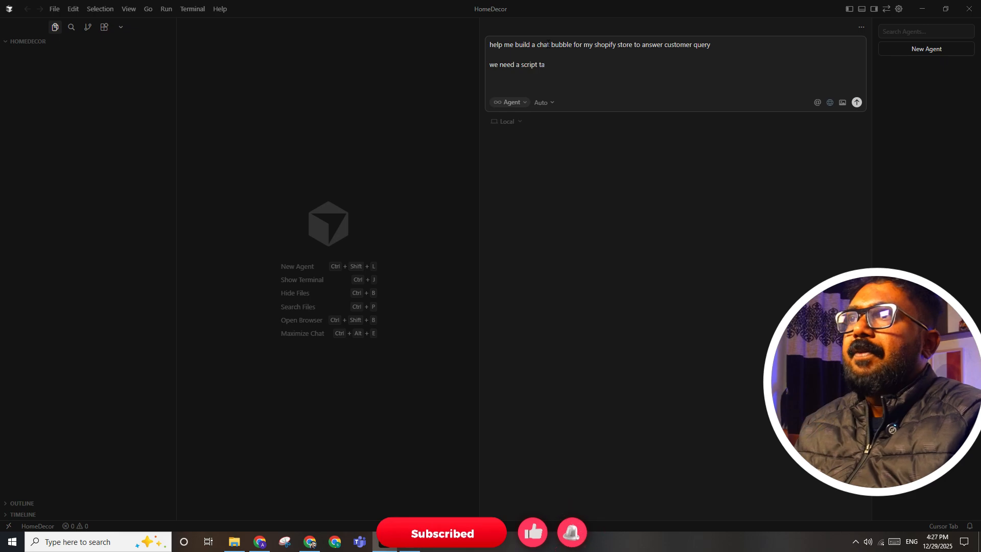
type("g where we ca")
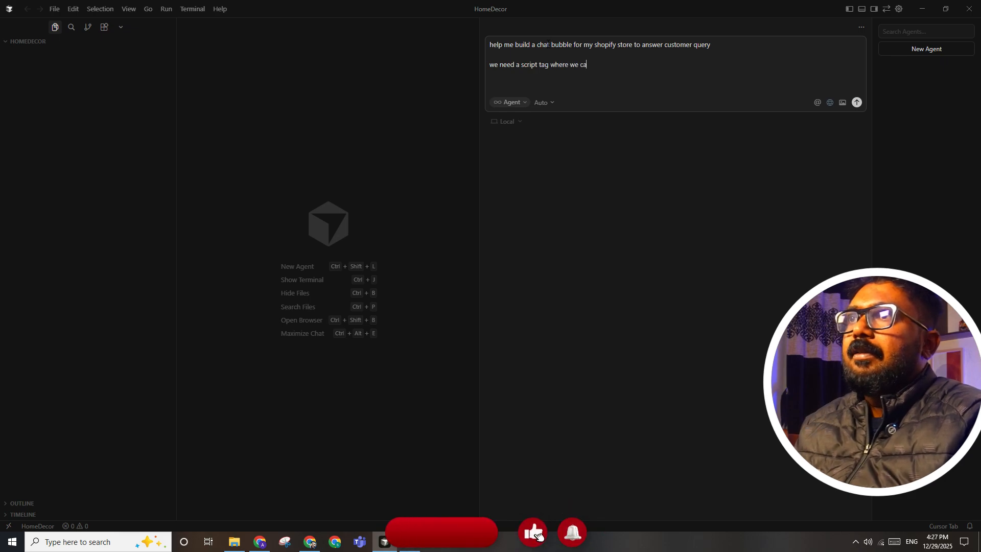
type("n import th")
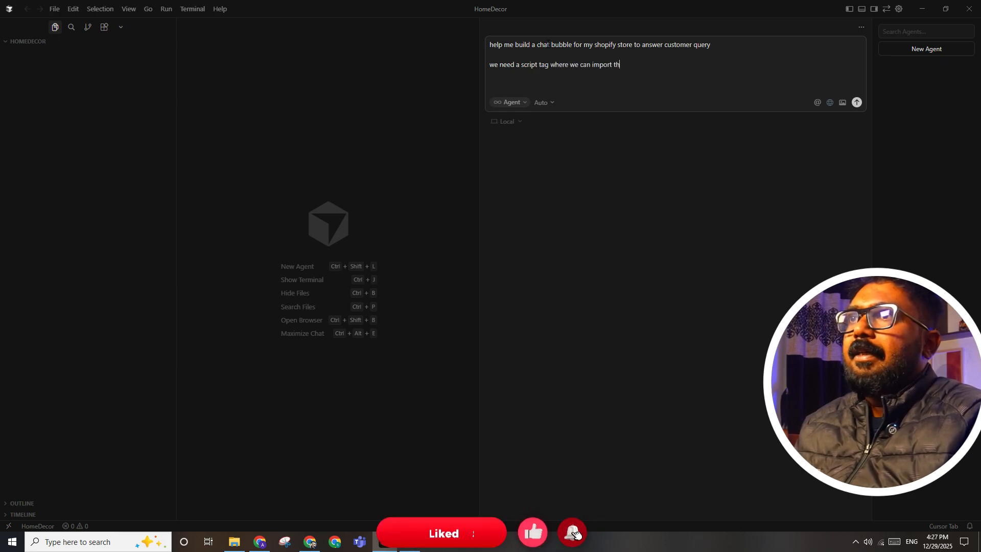
type("e chat w")
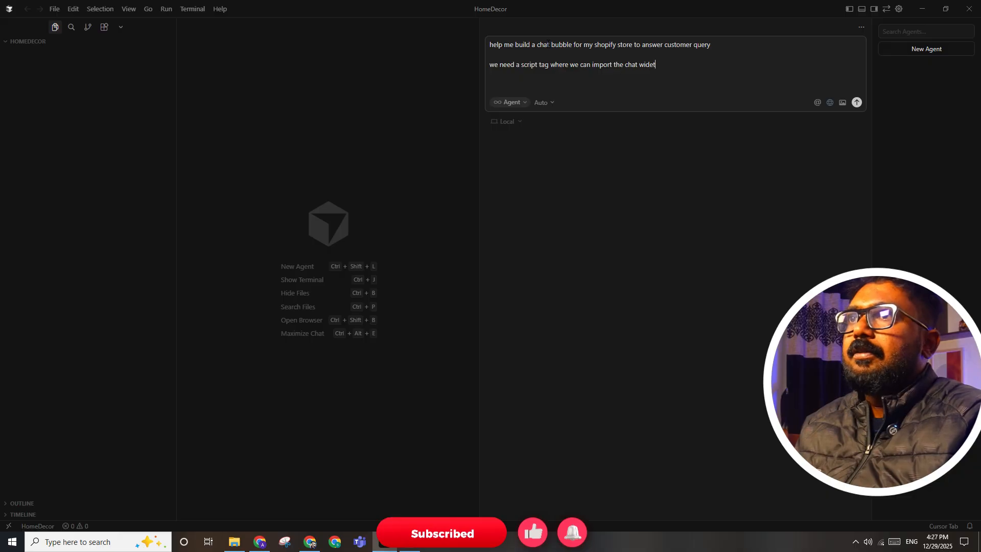
type("idet")
key("BackSpace")
key("BackSpace")
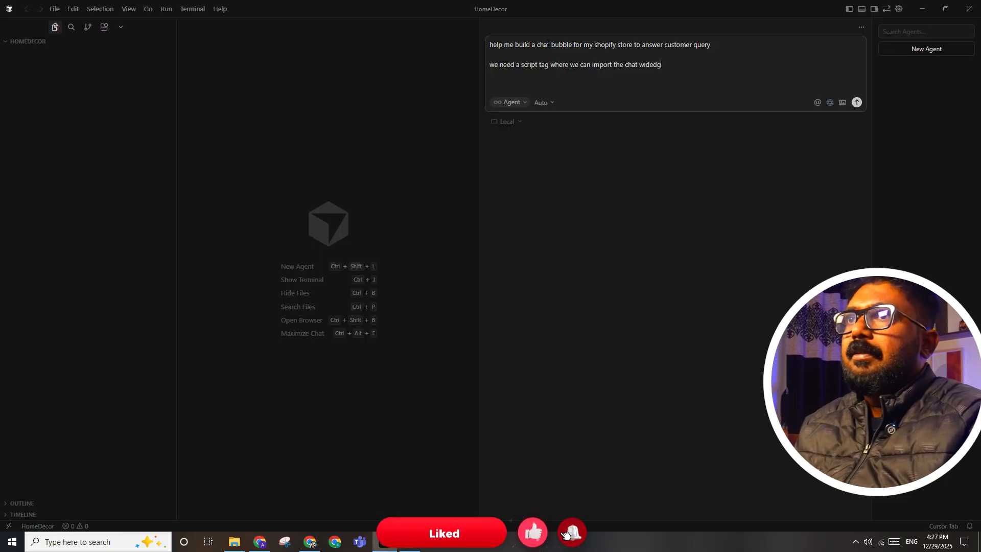
type("edget js an")
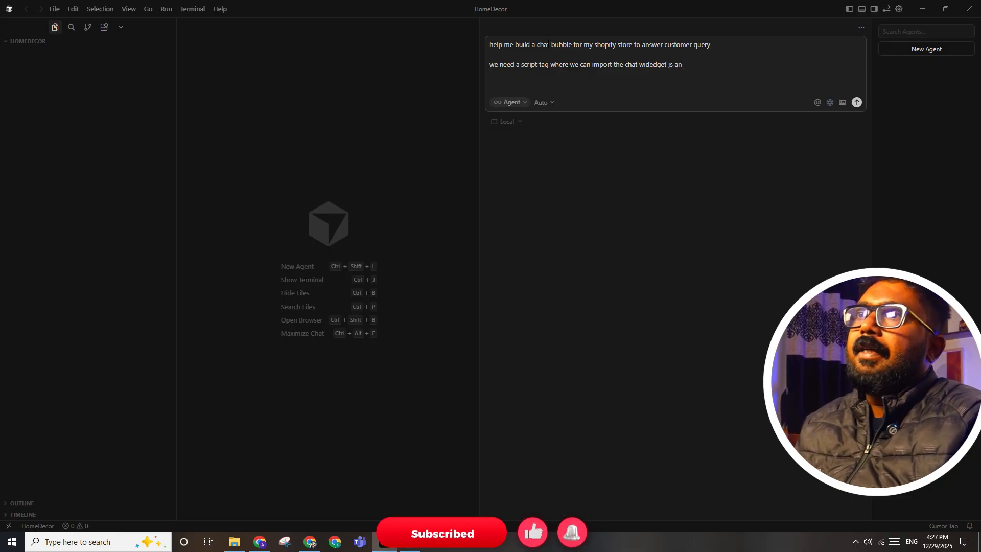
type("d that will c")
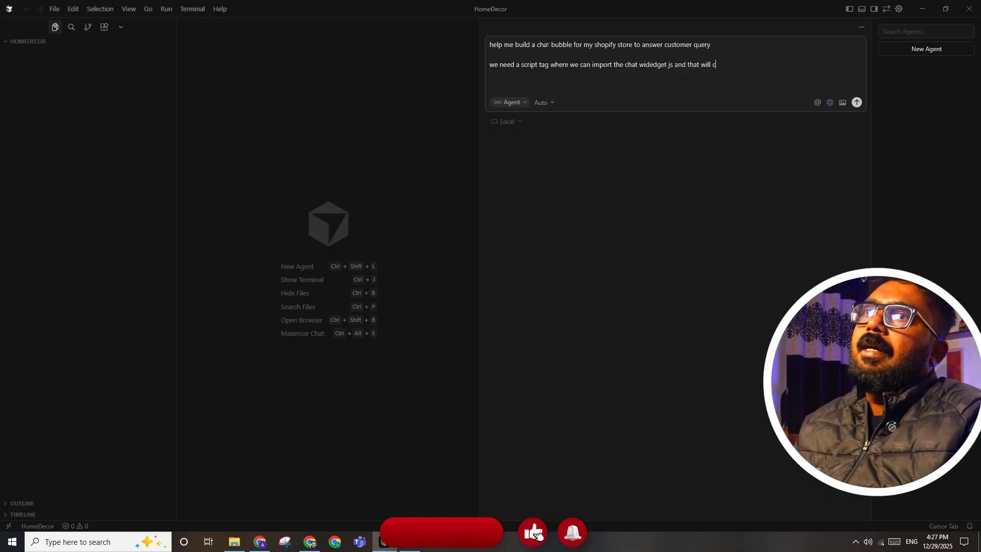
type("reate the chat buggl")
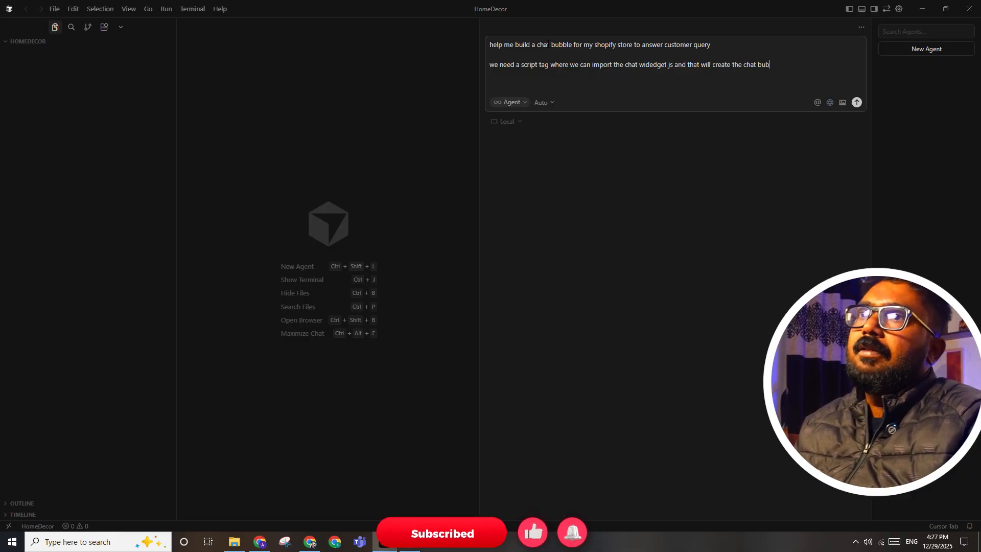
type("bel")
key("shift+Return")
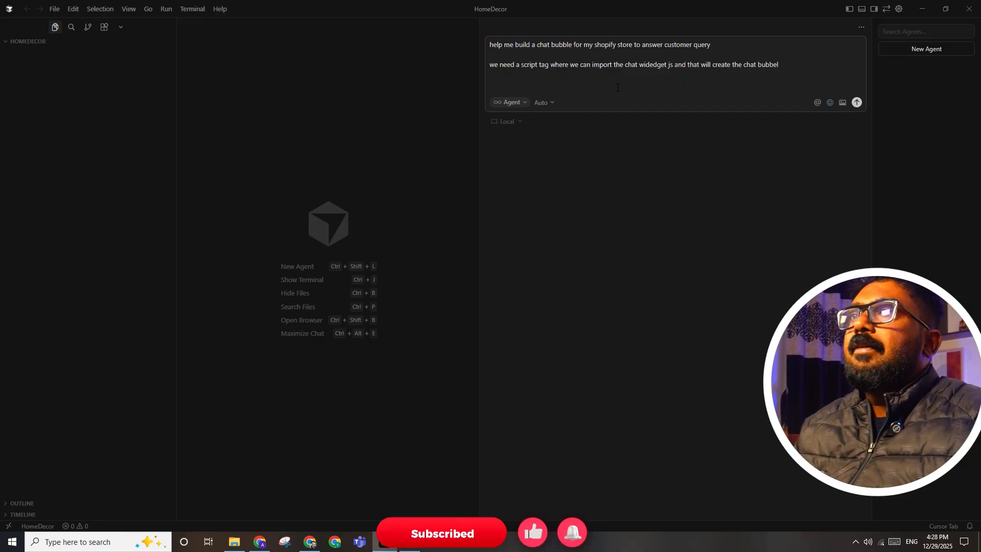
type("ed the html css and js")
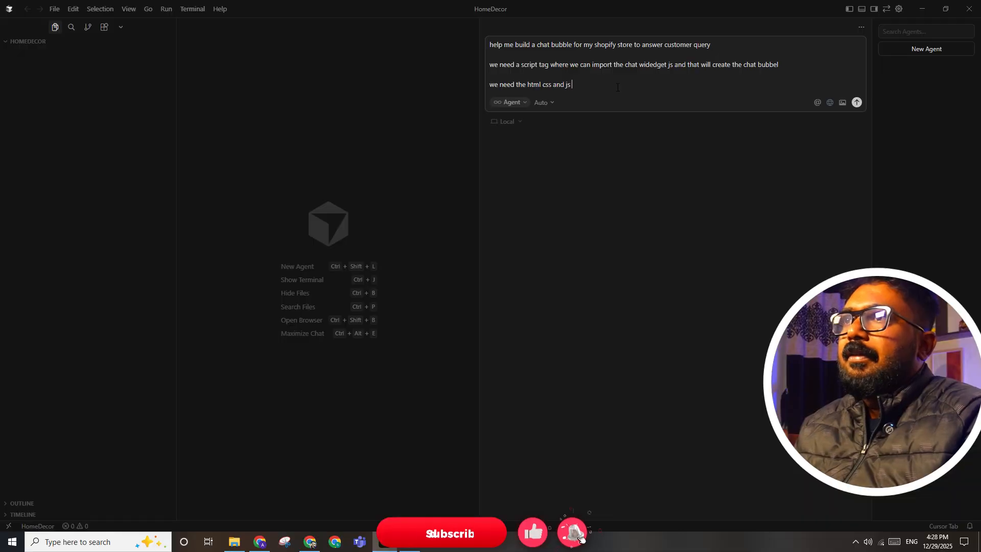
Switch to Chrome and search the web for "intercomm" in a new tab.
key("alt+Tab")
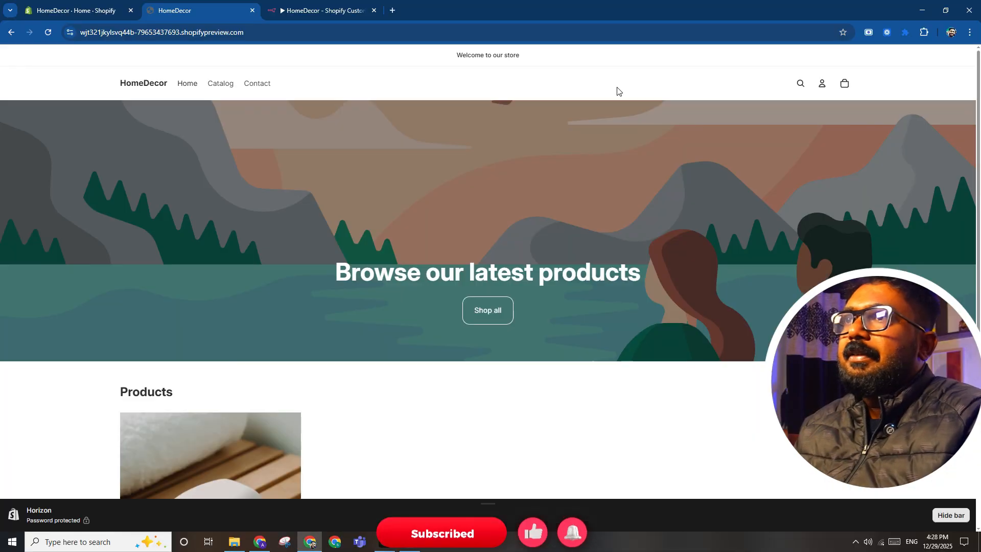
left_click(396, 9)
type("intercomm")
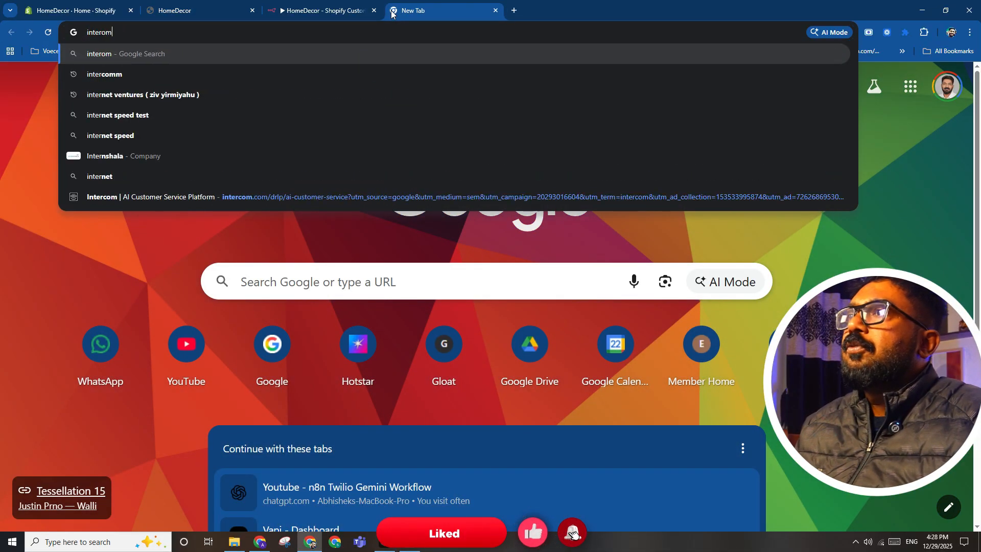
key("Return")
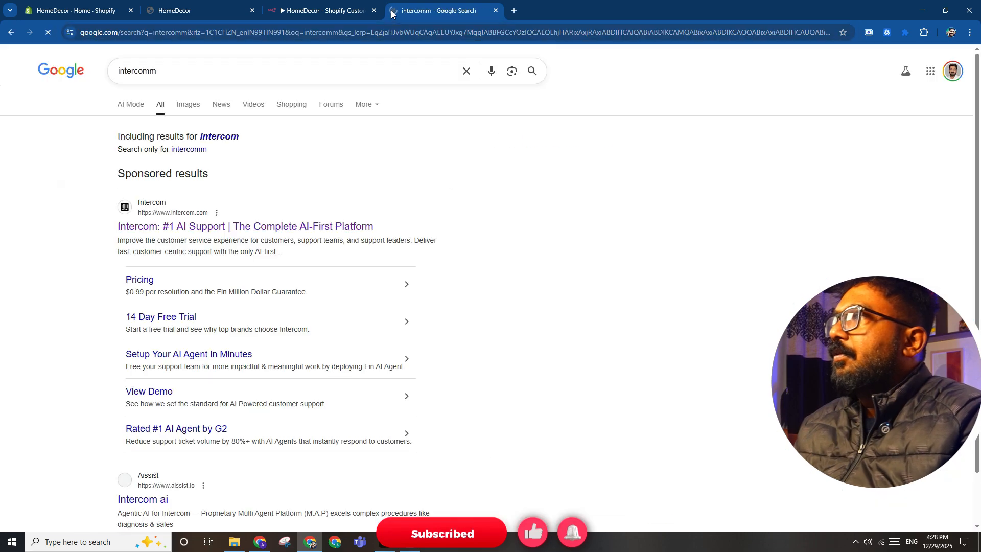
left_click(187, 107)
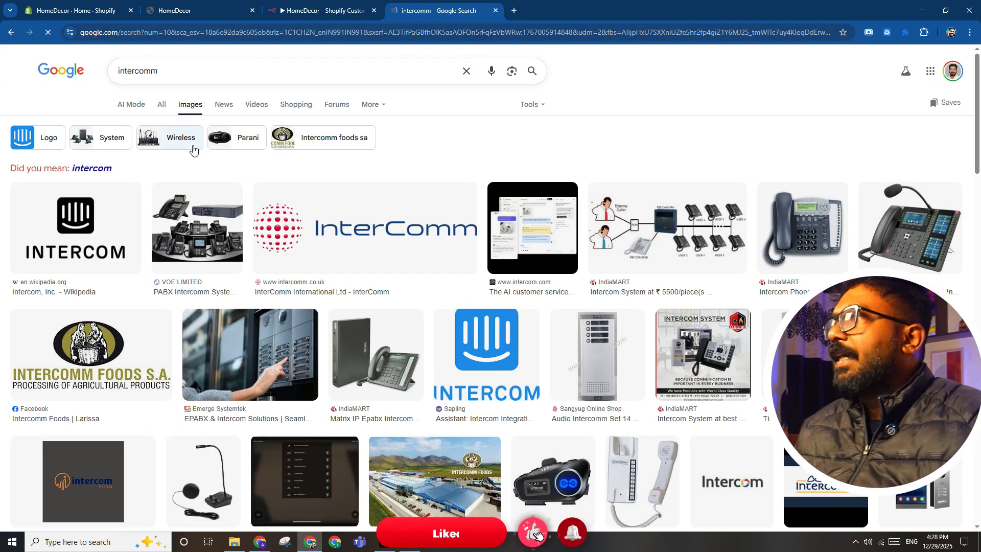
scroll(217, 280, "down", 3)
scroll(217, 281, "down", 5)
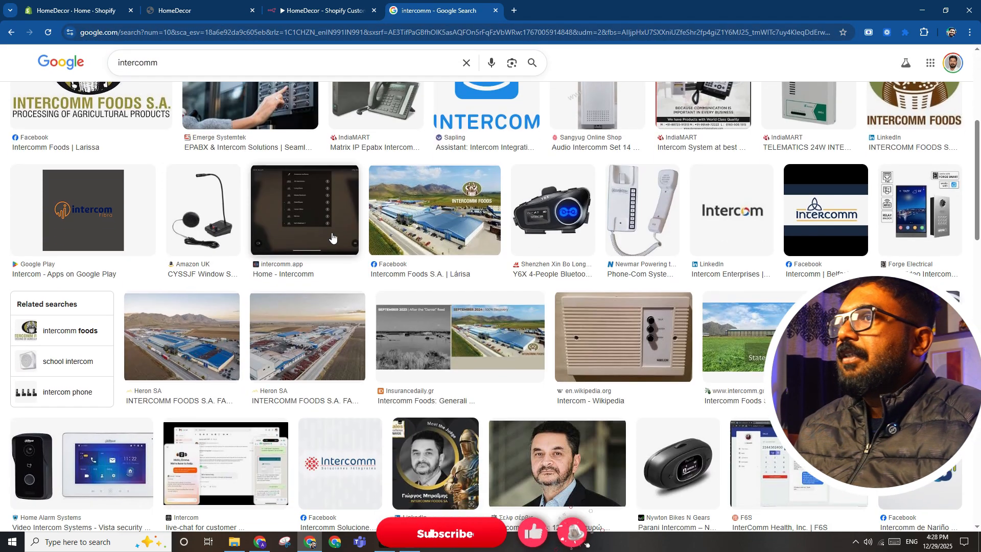
left_click(11, 32)
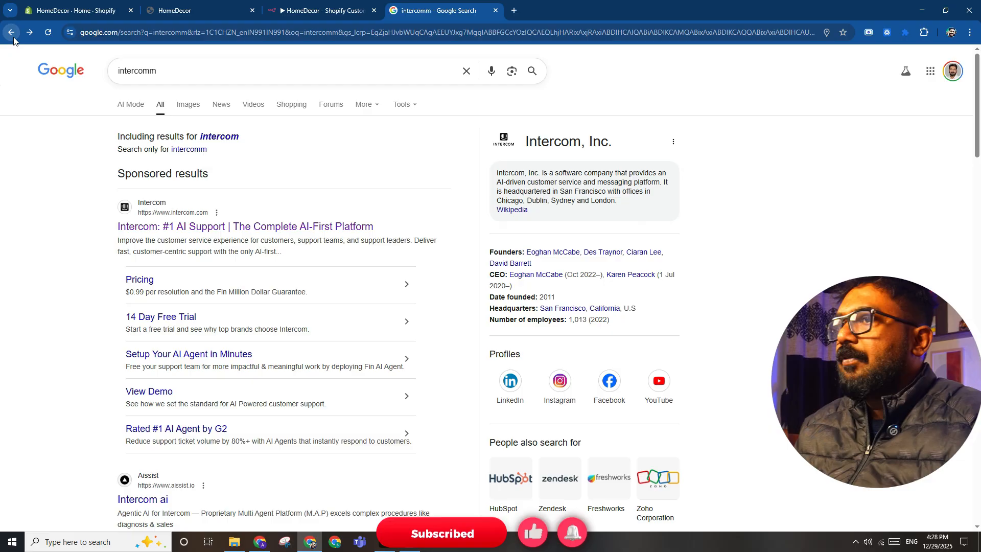
Open Intercom's website from the sponsored search result and open its Fin chat widget.
left_click(170, 224)
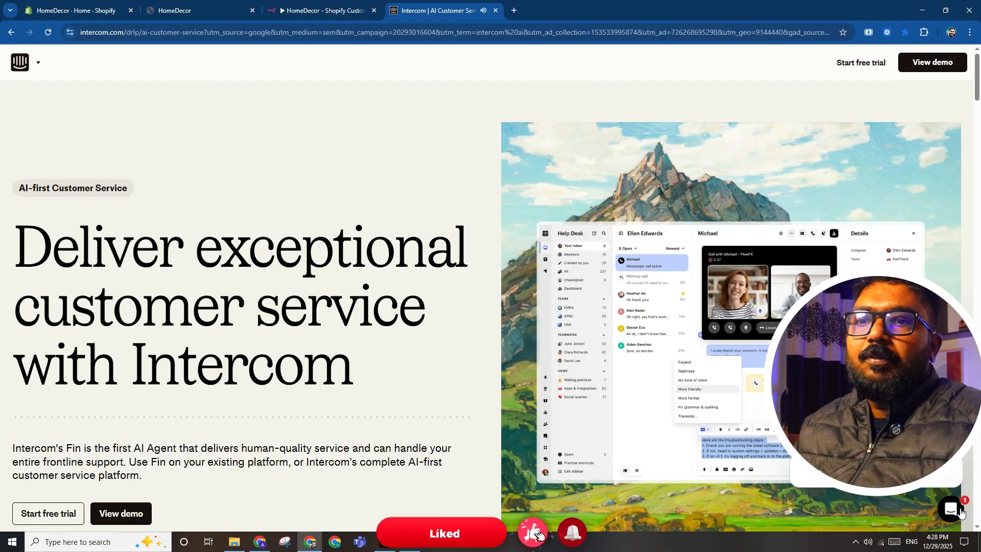
left_click(959, 508)
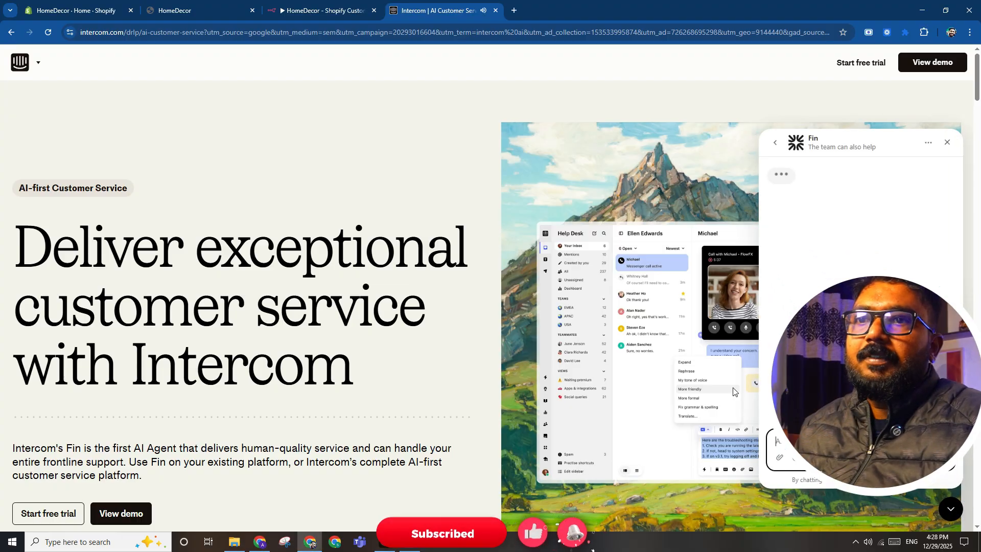
Capture the open Fin chat widget with Snipping Tool and attach the snip to the agent prompt in Cursor.
left_click(287, 542)
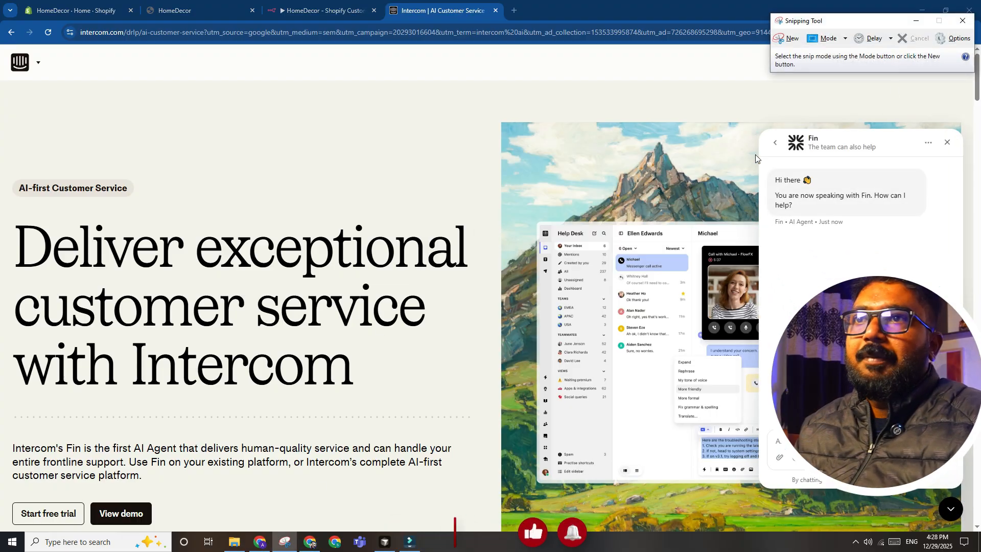
left_click(788, 39)
left_click_drag(754, 121, 961, 501)
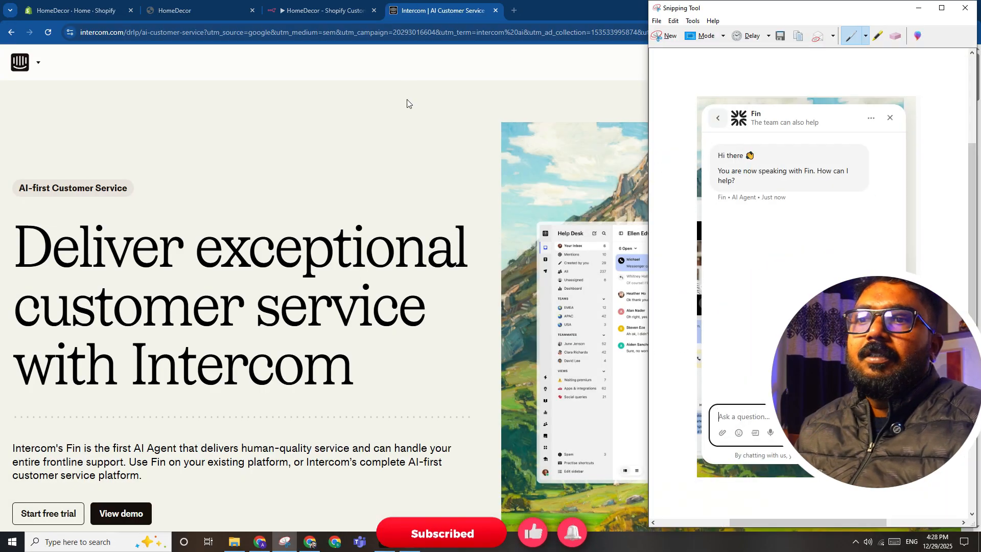
left_click(384, 541)
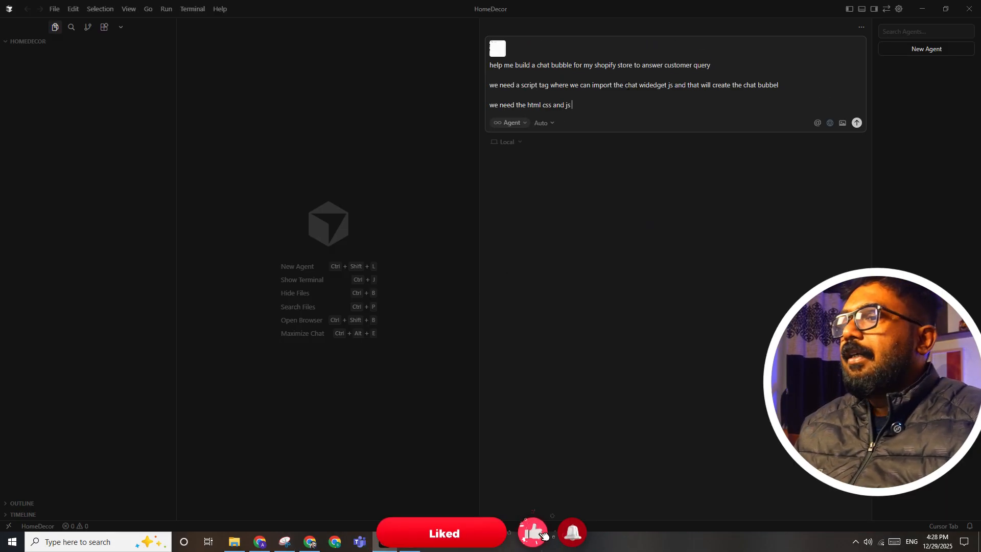
Add a new paragraph to the prompt: "please visit the desigin added in the screenshot".
key("shift+Return")
key("shift+Return")
type("please ")
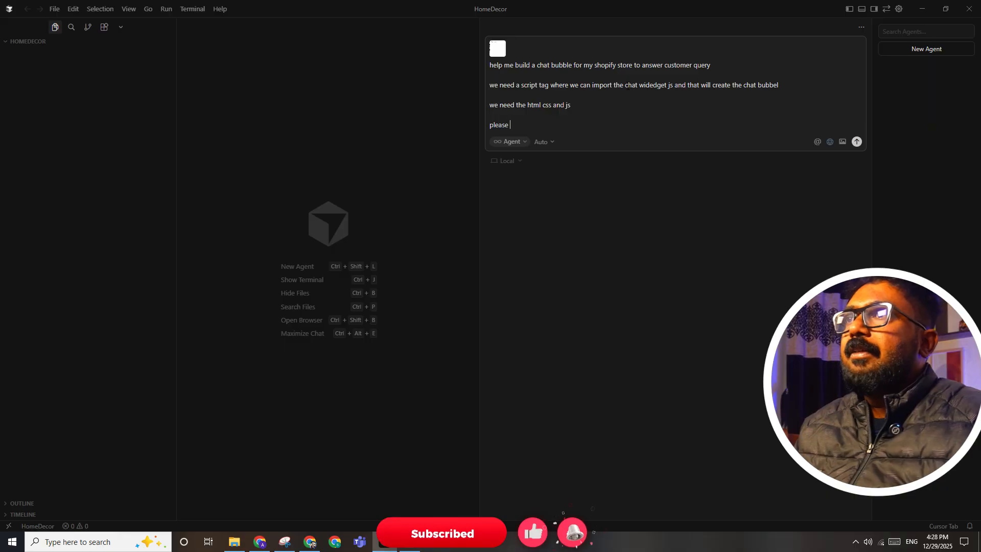
type("visit the d")
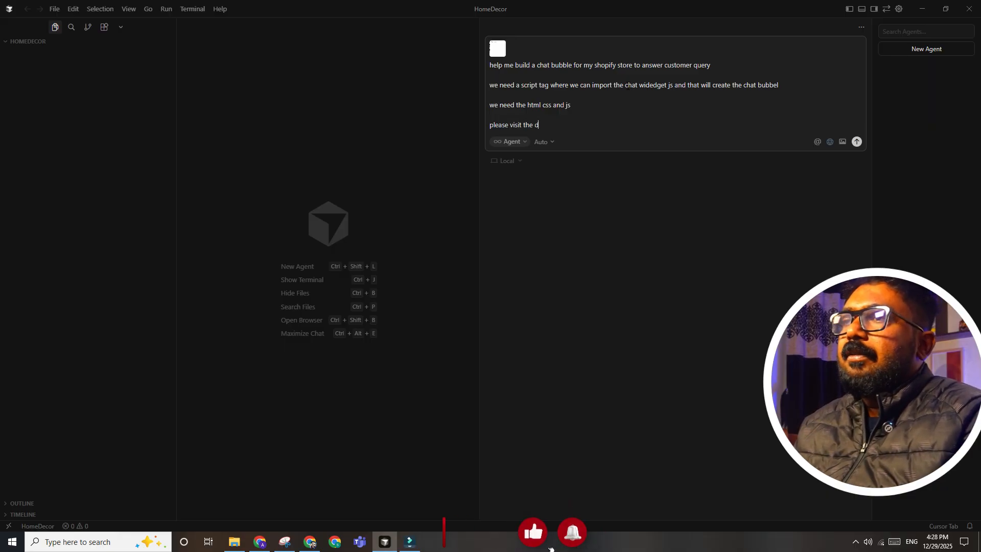
type("esigin add")
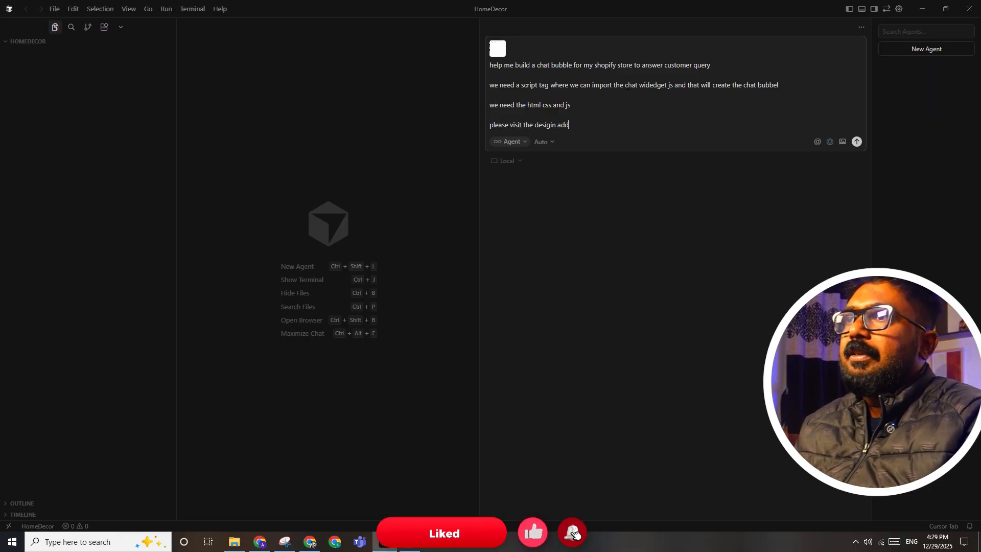
type("ed in the screen")
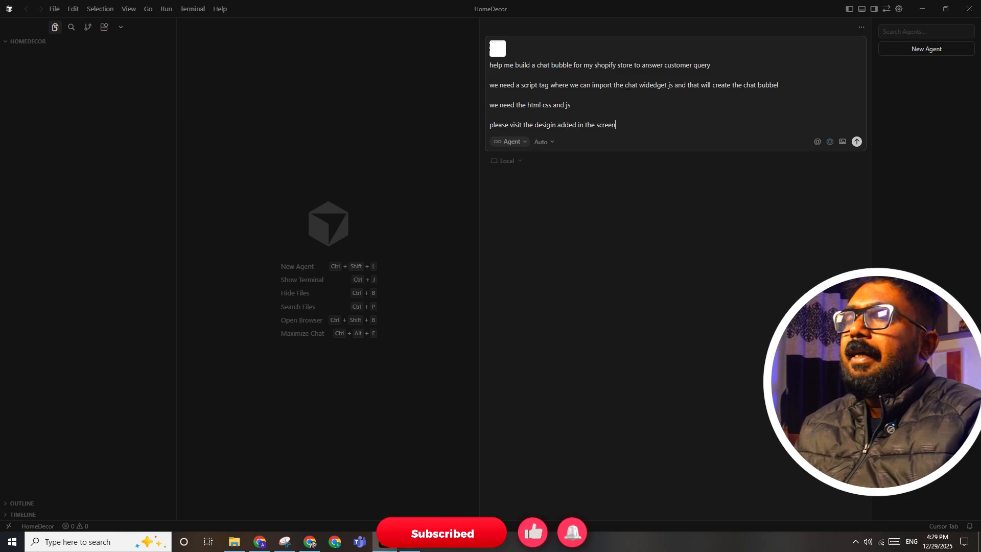
type("shot")
Start another prompt paragraph with "after you give me all these files".
key("shift+Return")
key("shift+Return")
type("af")
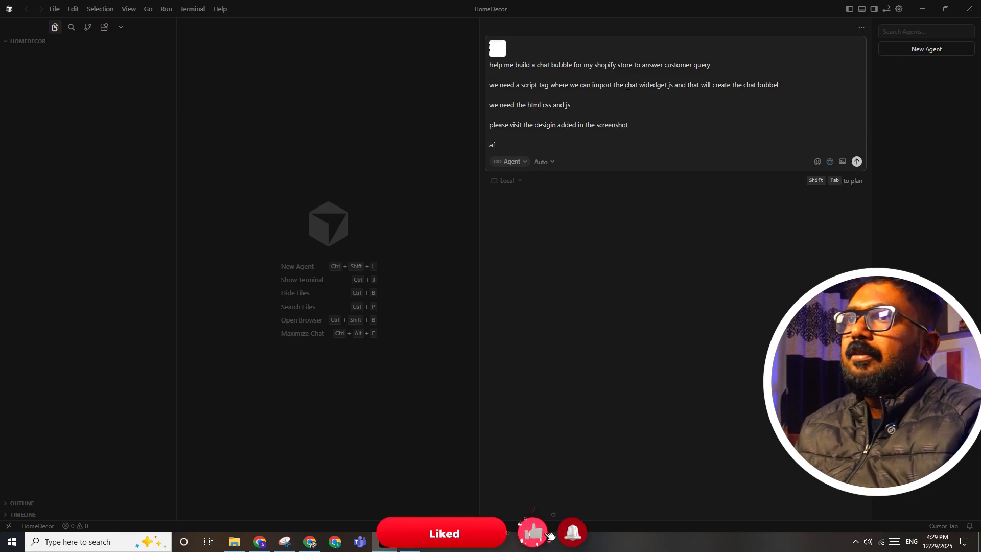
type("ter ou g")
key("BackSpace")
key("BackSpace")
key("BackSpace")
key("BackSpace")
type("yo")
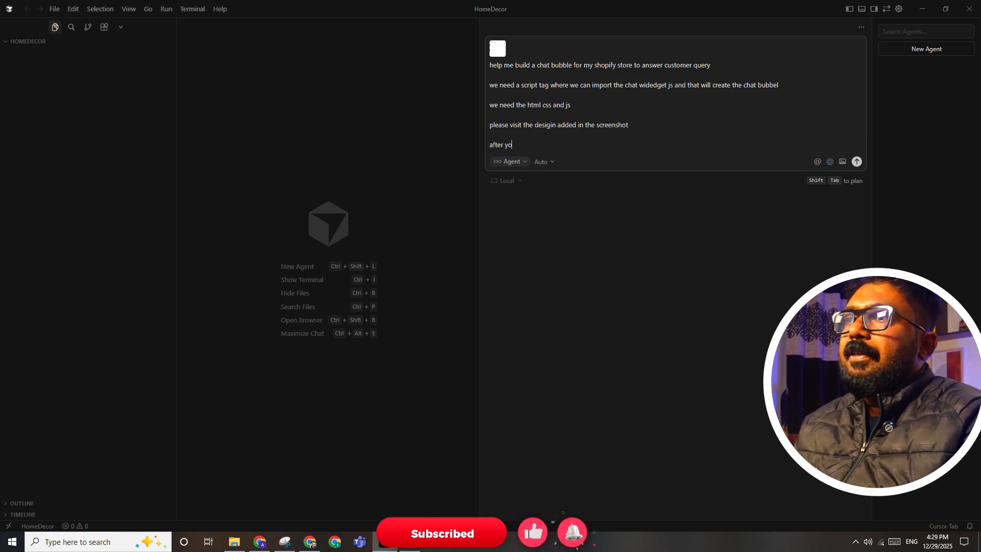
type("u ve")
key("BackSpace")
key("BackSpace")
type("give ")
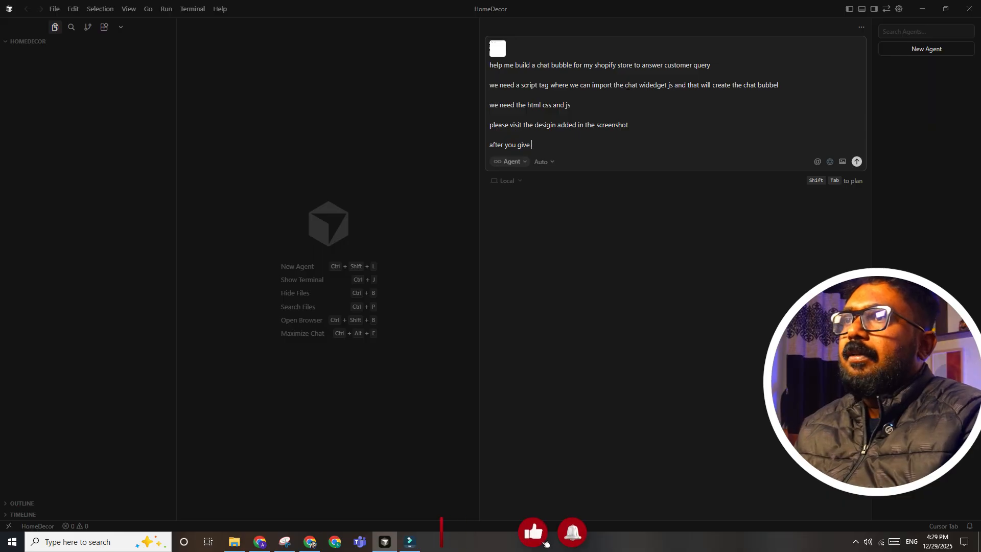
type("me all thes ef")
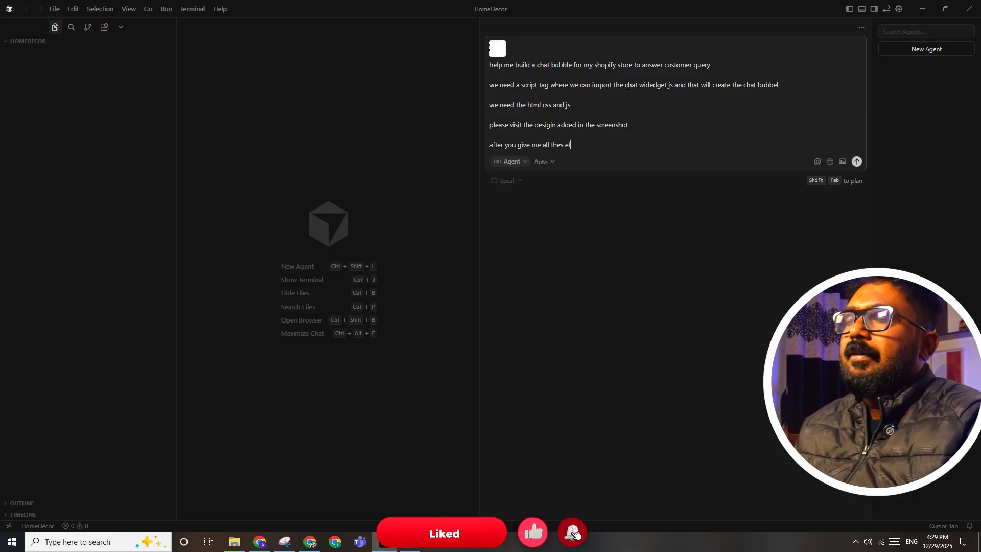
key("BackSpace")
key("BackSpace")
key("BackSpace")
type("e files")
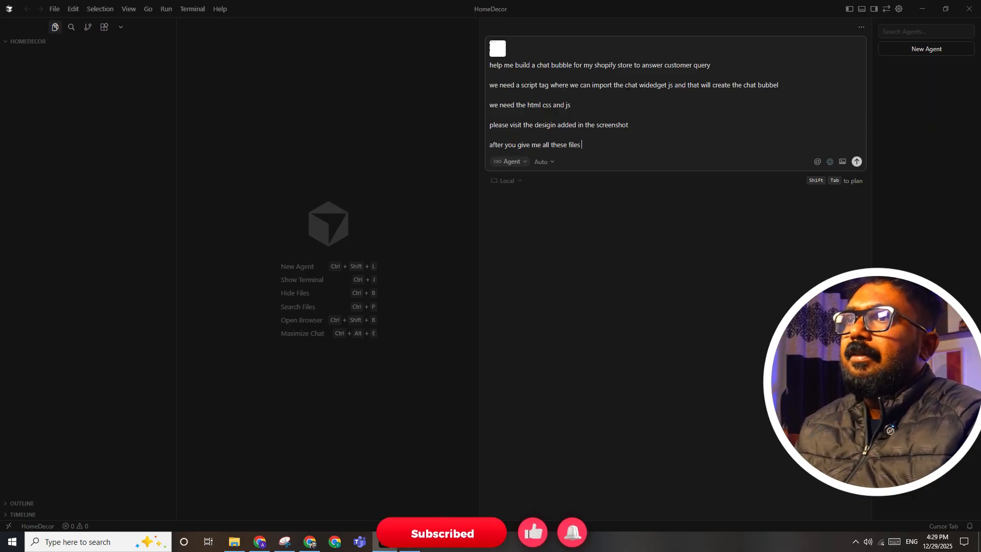
Complete the sentence with "I will add the script tag inside the theme.liqude" and submit the prompt to the agent.
type(" I will add the")
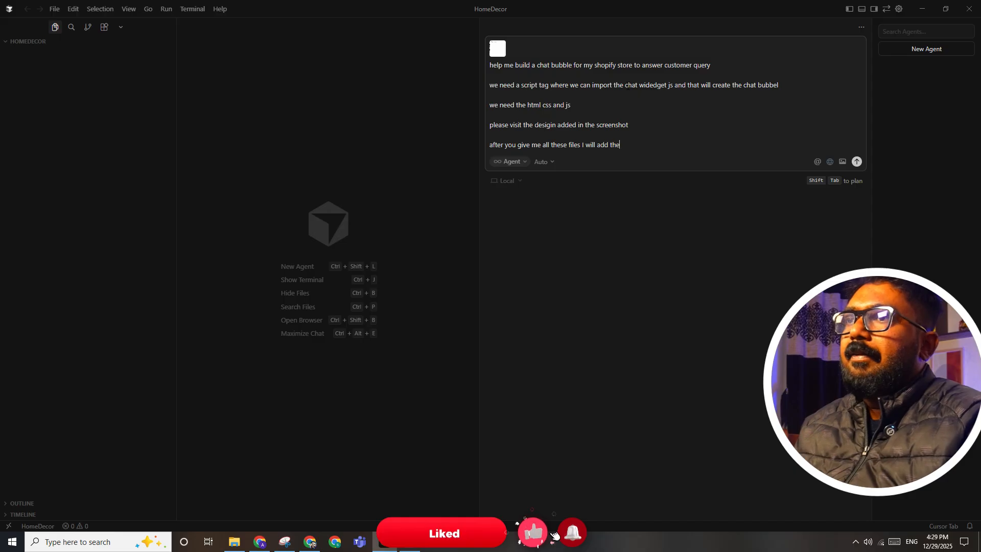
type(" script ta")
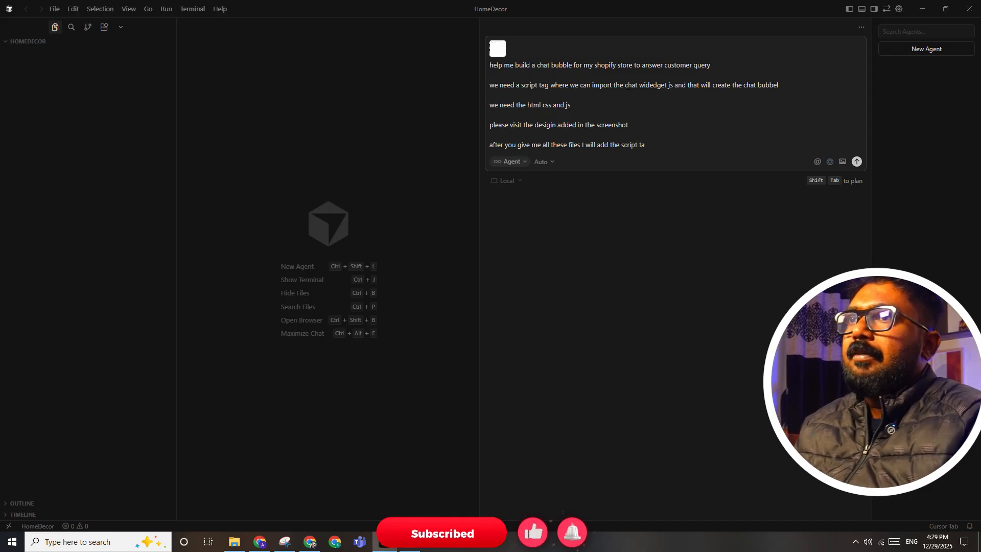
type("g inside the th")
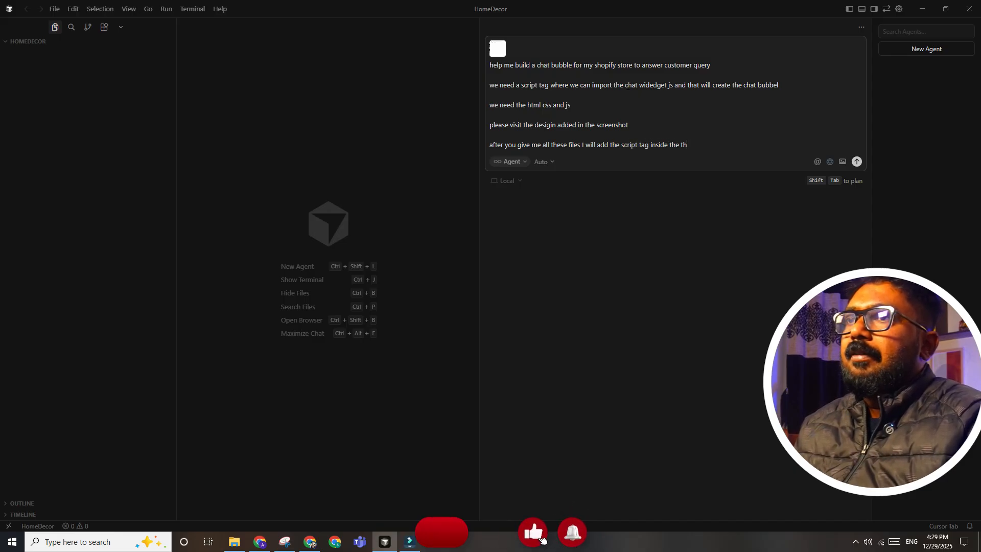
type("eme.liqud")
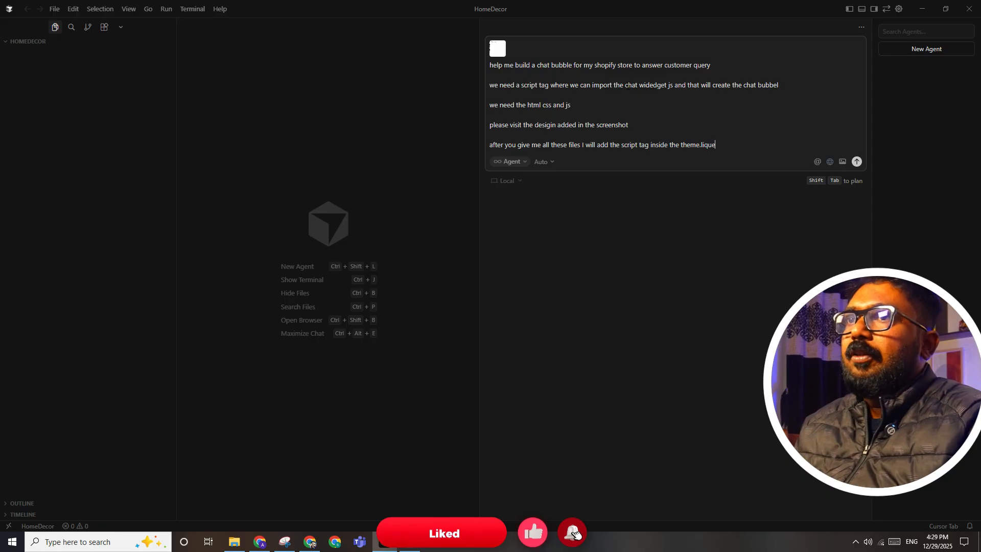
type("e")
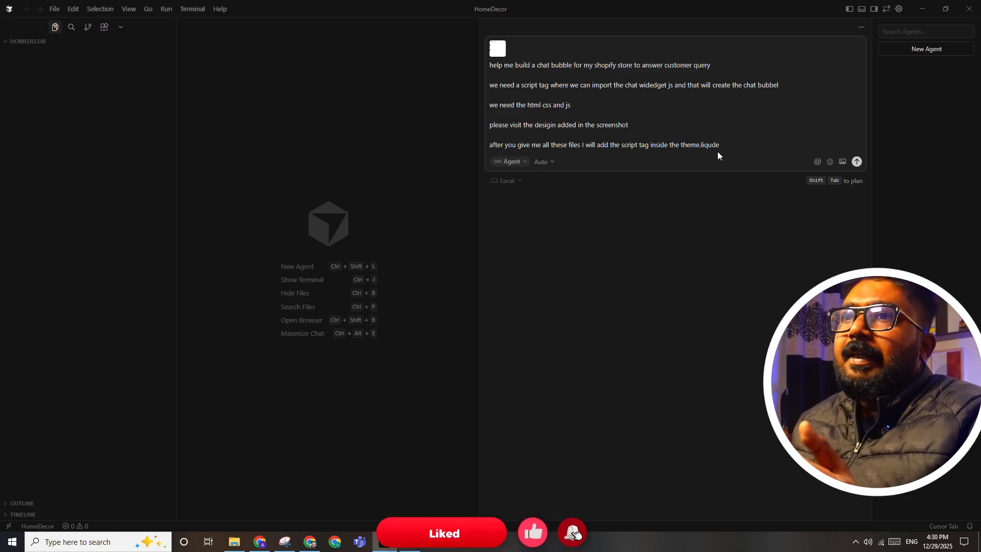
key("Return")
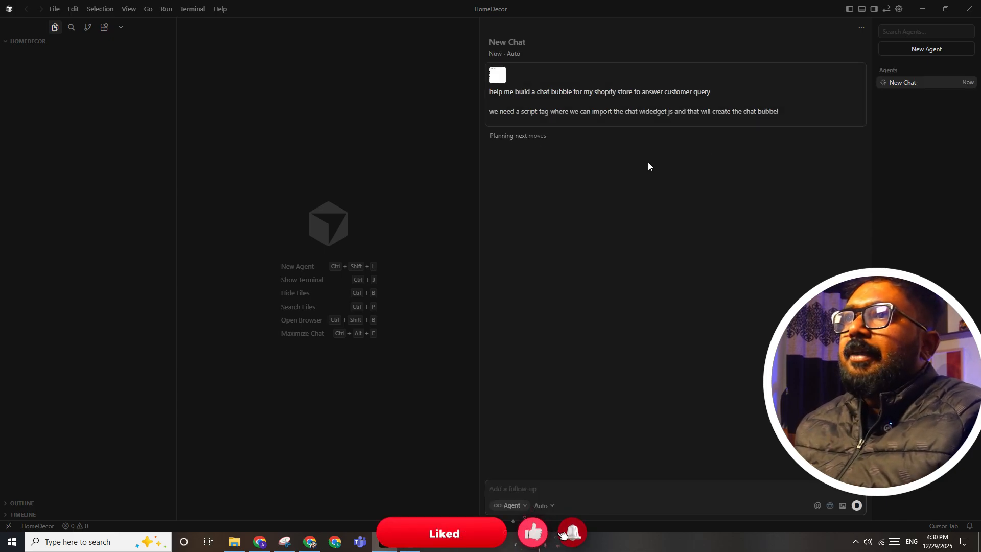
Switch to the Shopify admin in Chrome and open the code editor of the store's Horizon theme.
left_click(310, 541)
left_click(77, 11)
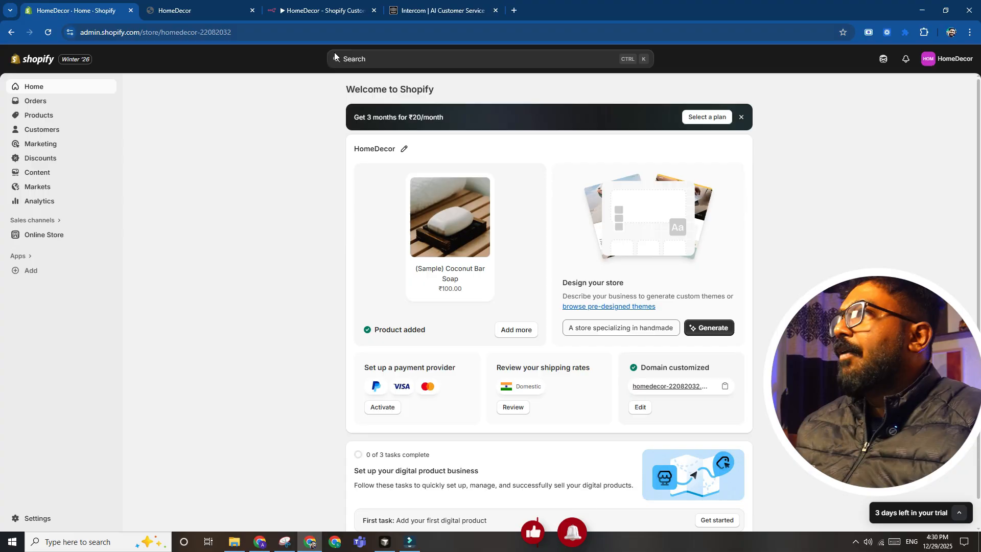
left_click(52, 235)
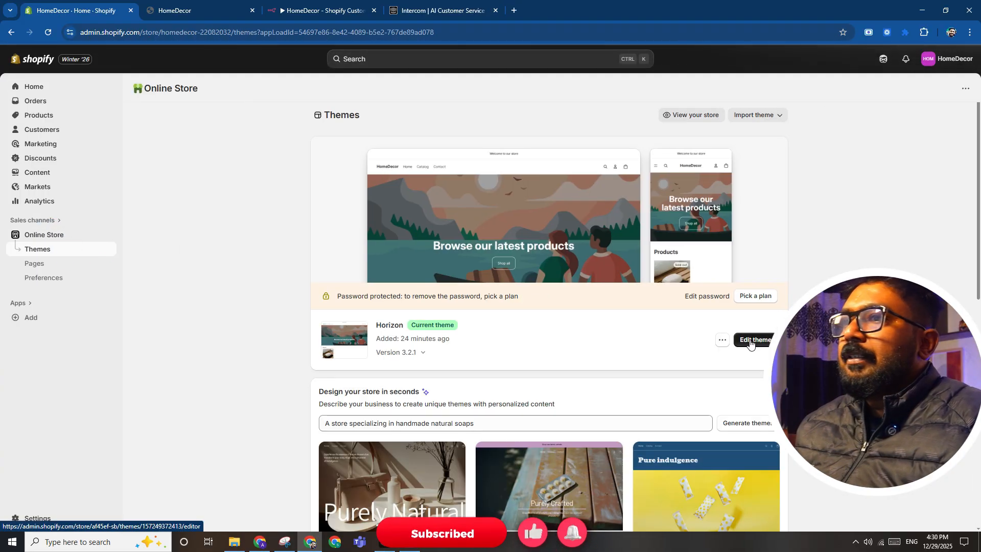
left_click(750, 341)
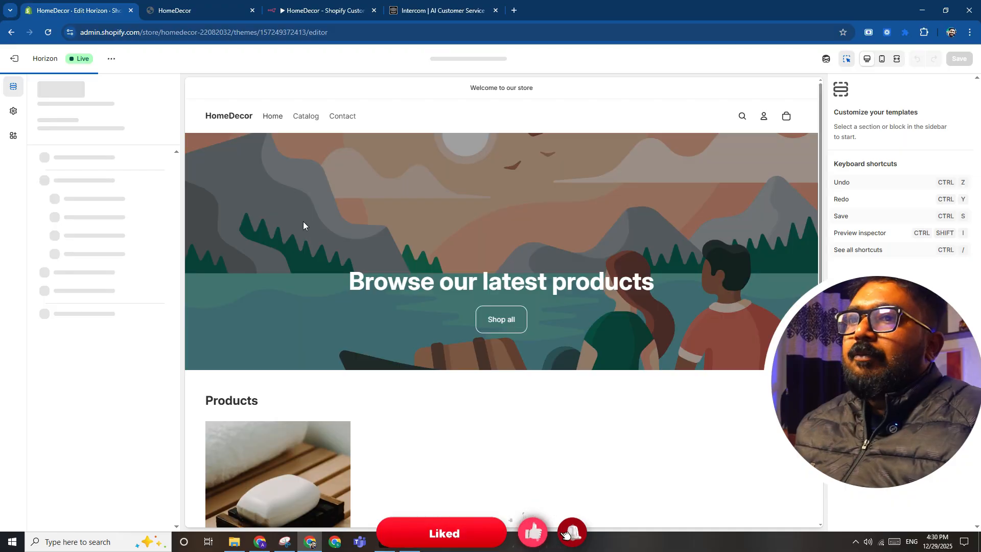
left_click(112, 58)
left_click(56, 122)
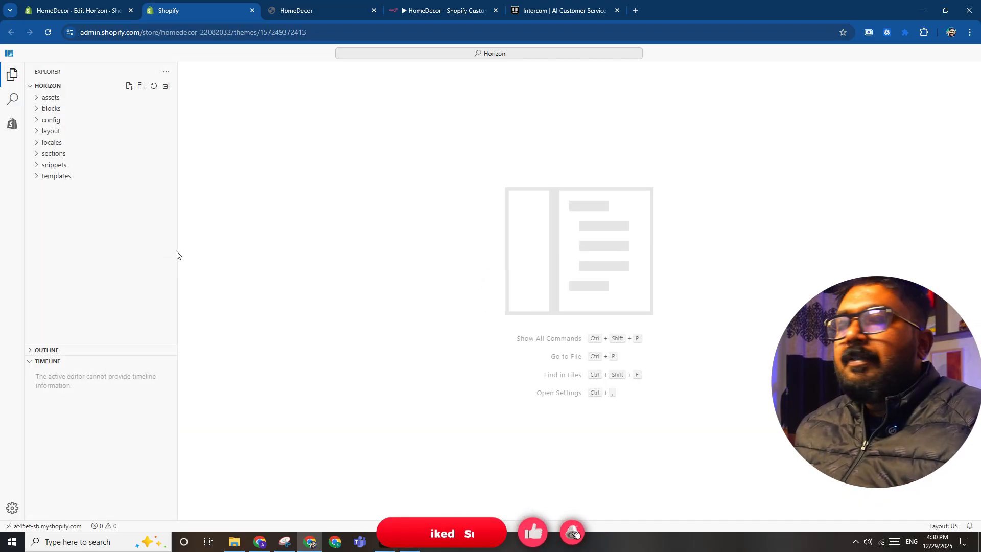
Find the theme.liquid layout file and open it at the end of its code.
key("ctrl+p")
type("them")
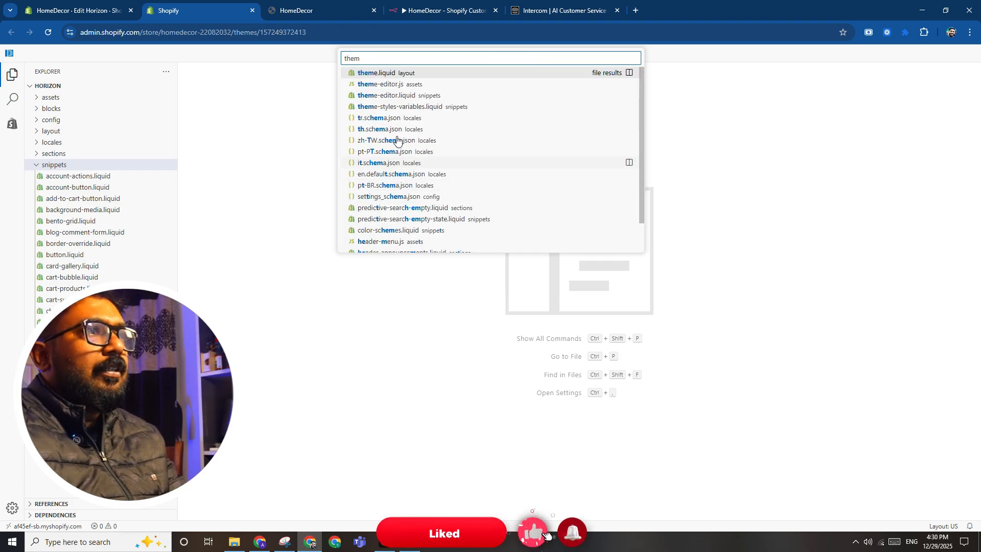
left_click(401, 73)
scroll(332, 259, "down", 5)
scroll(331, 259, "down", 15)
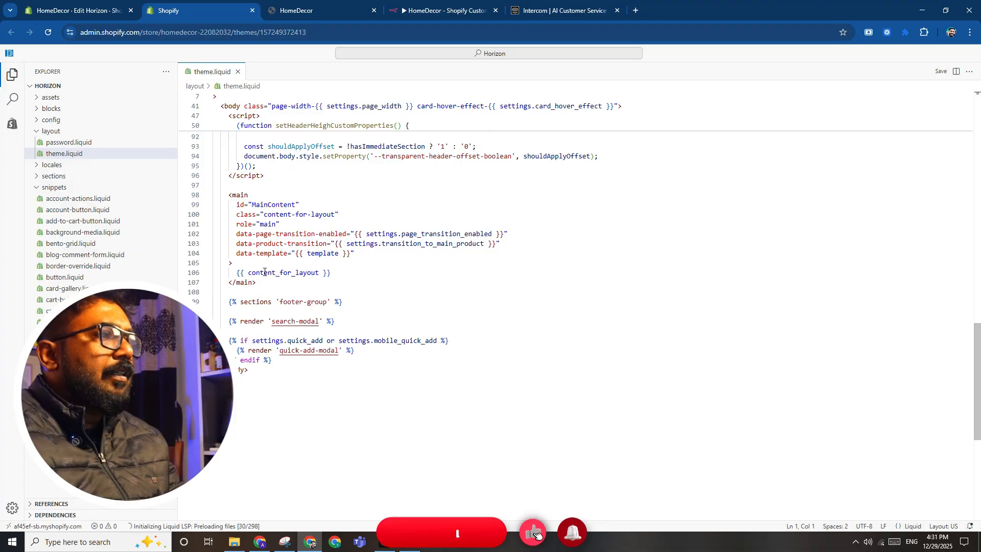
Insert blank lines after the final endif, before the closing body tag of theme.liquid, and save the file.
left_click(280, 362)
key("Return")
key("Return")
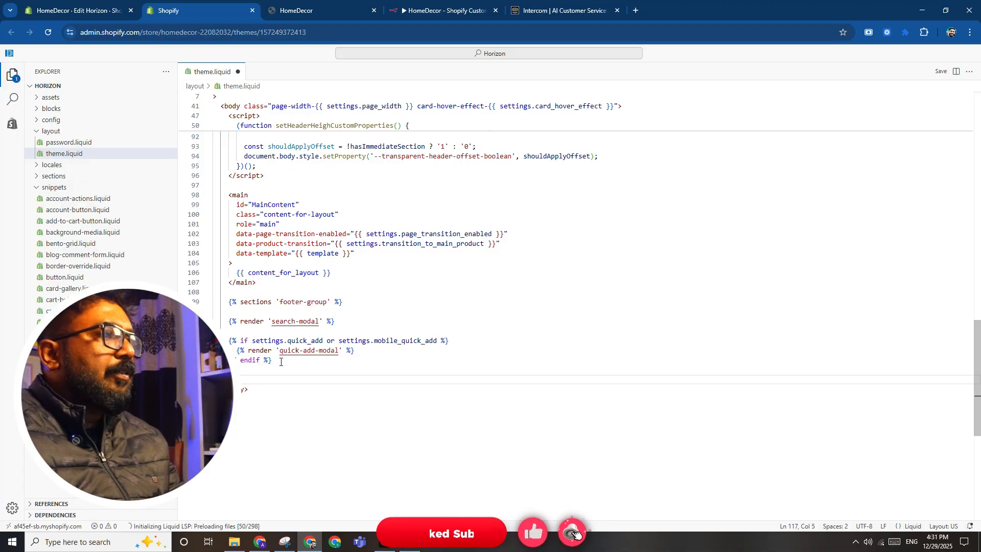
key("ctrl+s")
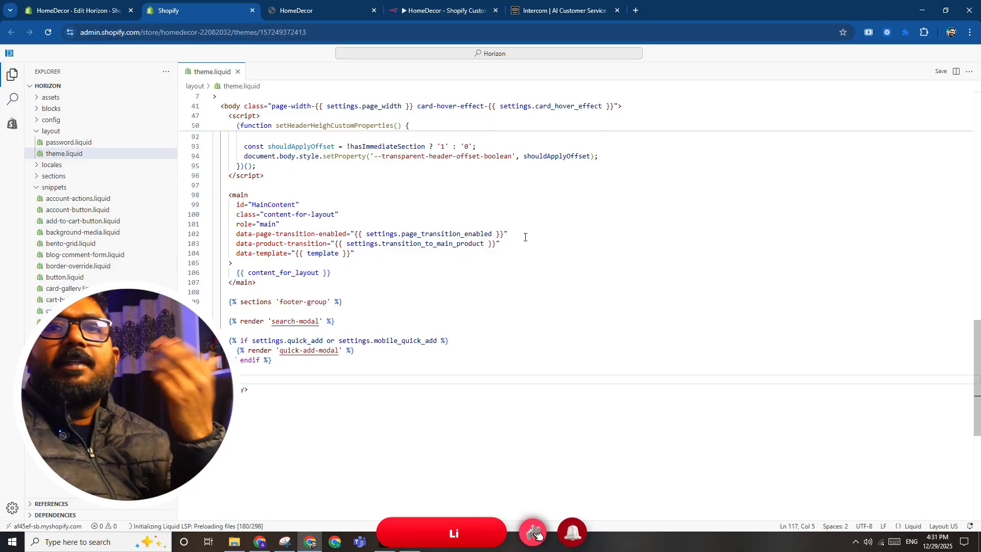
Check the HomeDecor storefront preview, return to the theme code, and switch to Cursor to view the agent's progress.
left_click(333, 11)
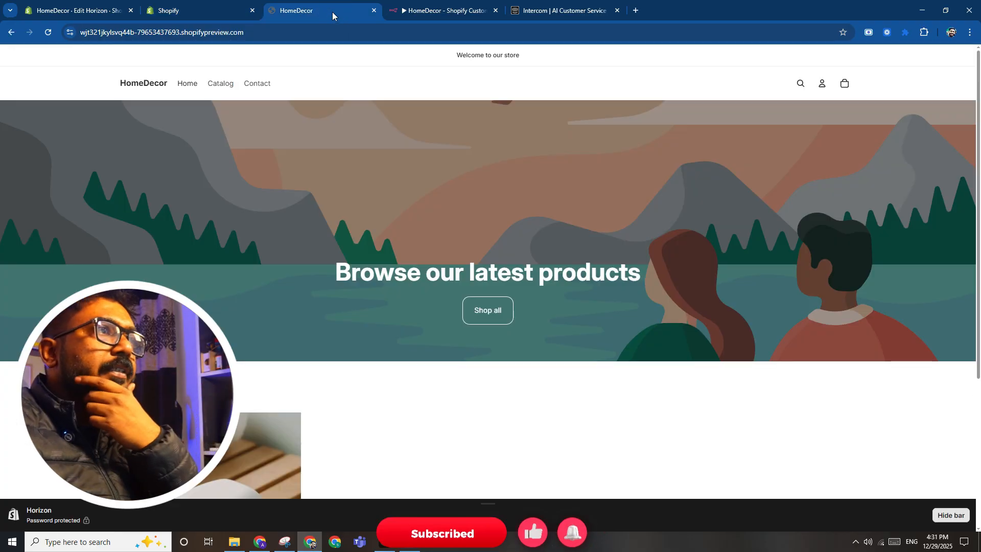
left_click(192, 9)
key("alt+Tab")
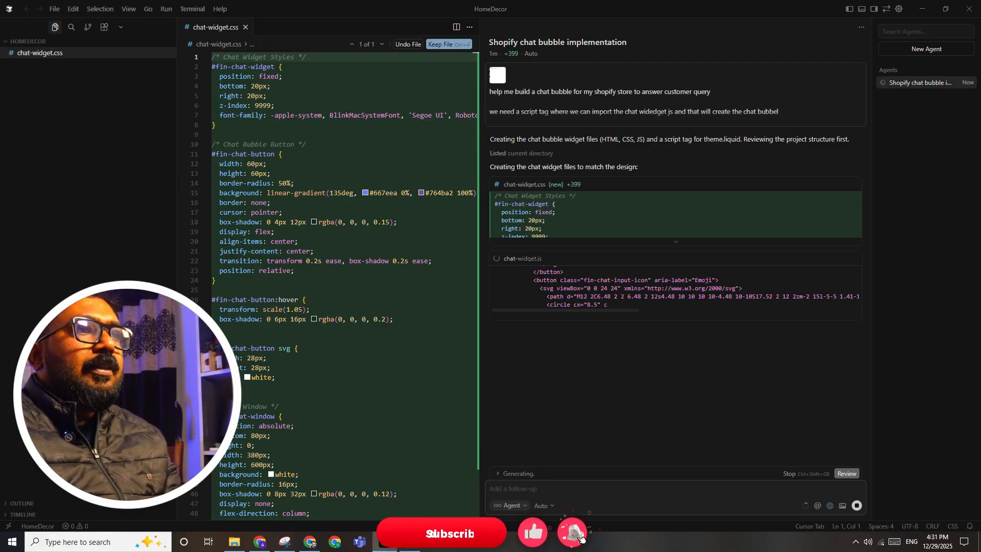
Widen the code editor by narrowing the file explorer, and hide the agents sidebar so the chat sits beside the code.
left_click_drag(478, 196, 565, 194)
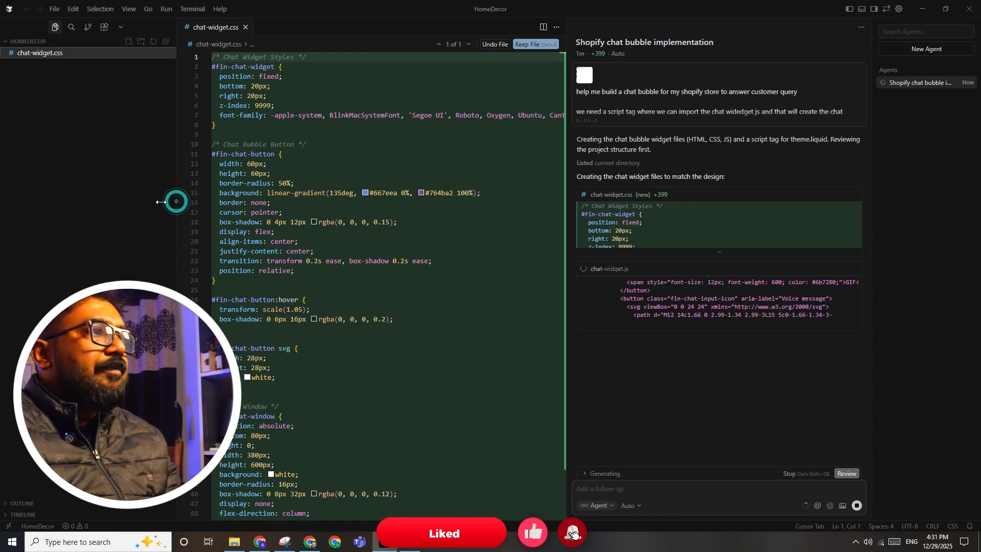
left_click_drag(176, 202, 121, 206)
double_click(121, 206)
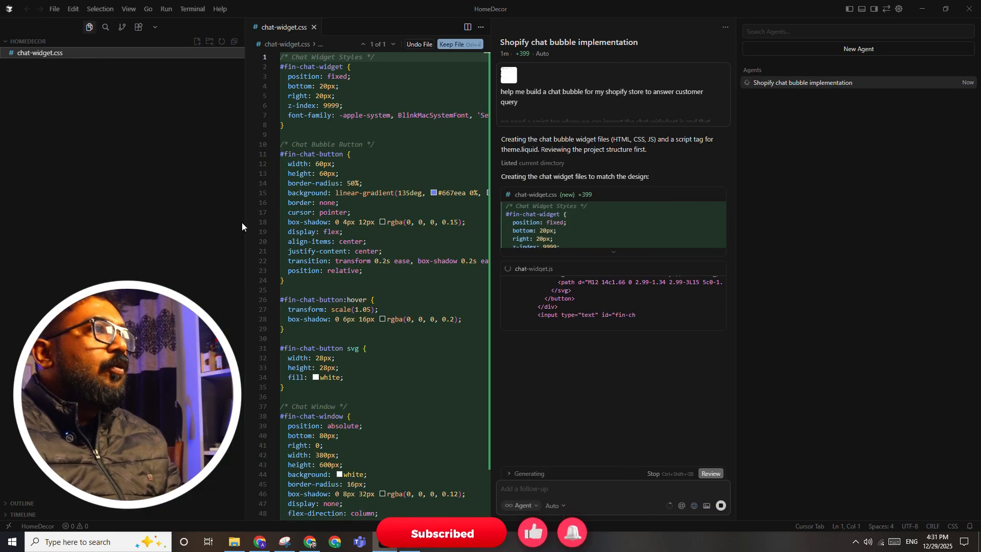
left_click_drag(245, 224, 125, 226)
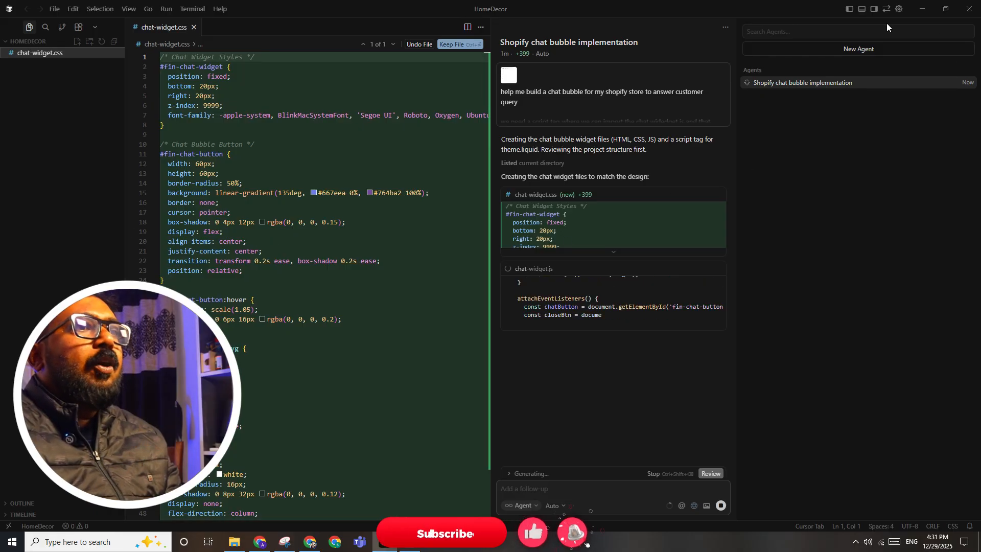
left_click(874, 8)
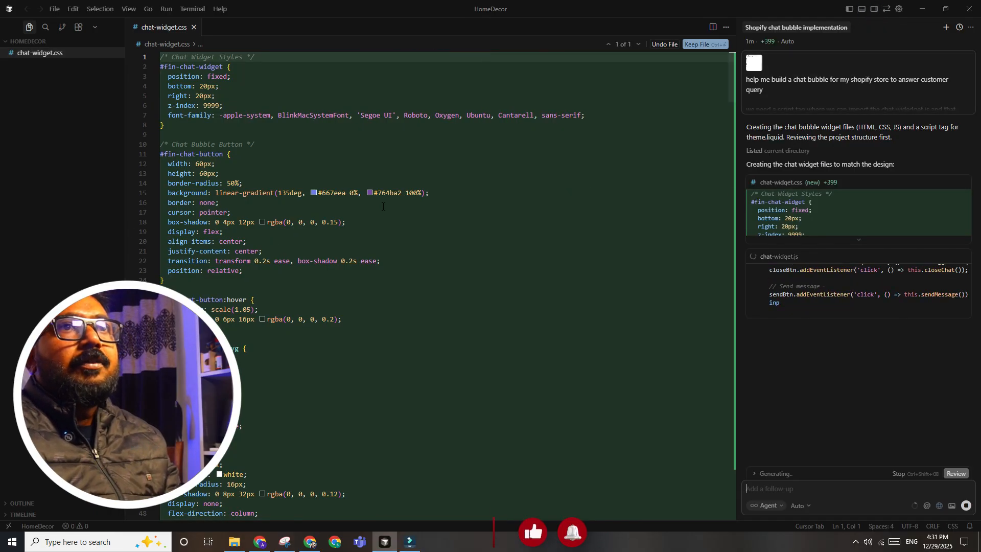
Switch to the n8n workflow in the browser and add a Webhook trigger as its first node.
key("alt+Tab")
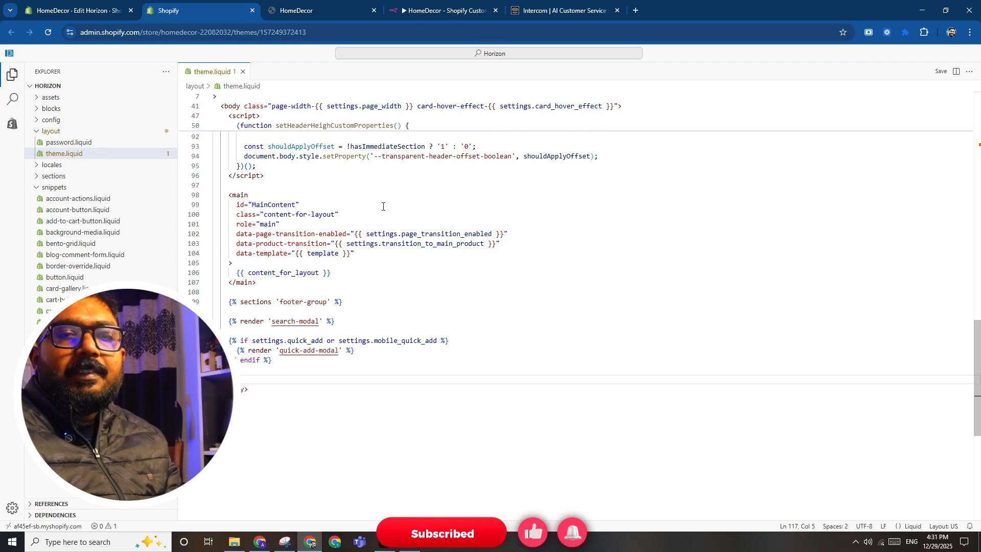
left_click(435, 4)
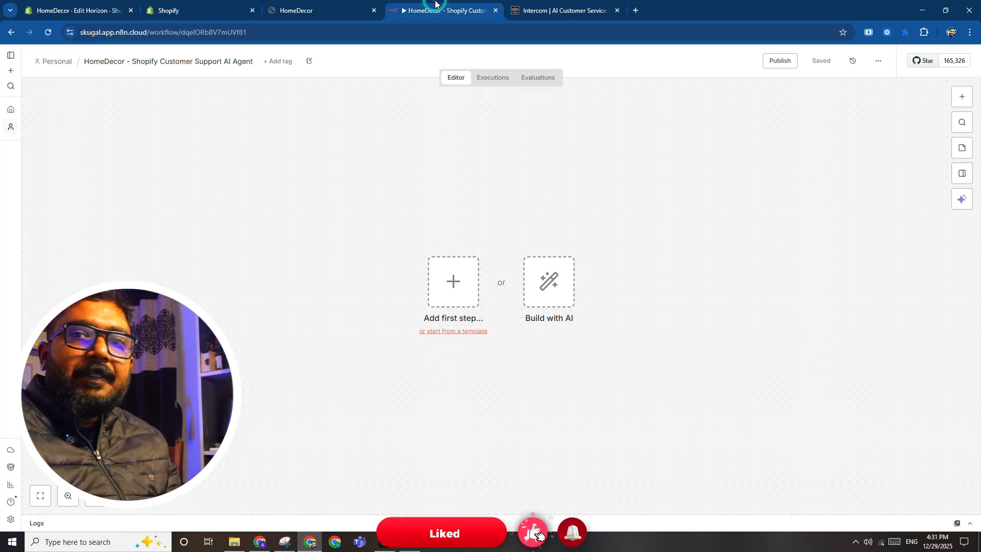
left_click(453, 297)
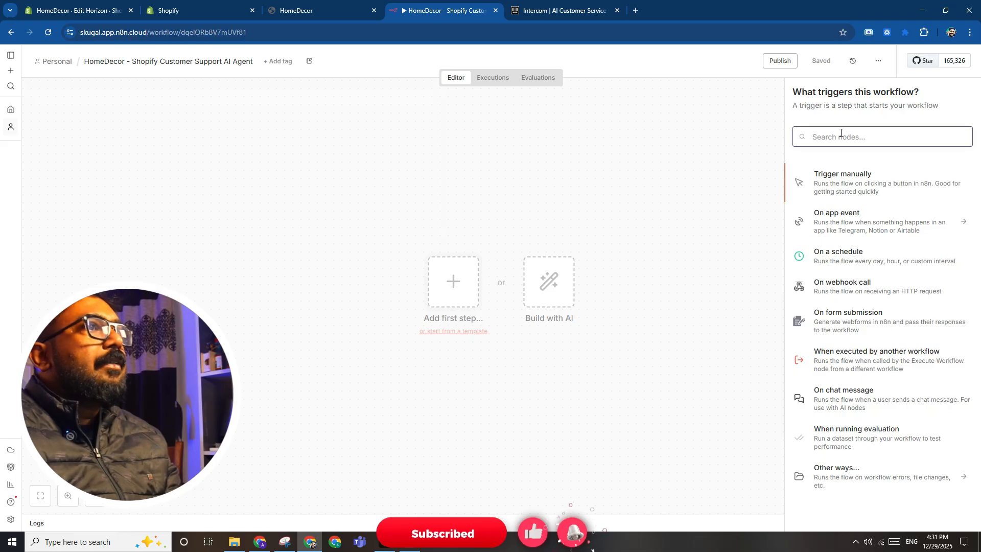
type("webh")
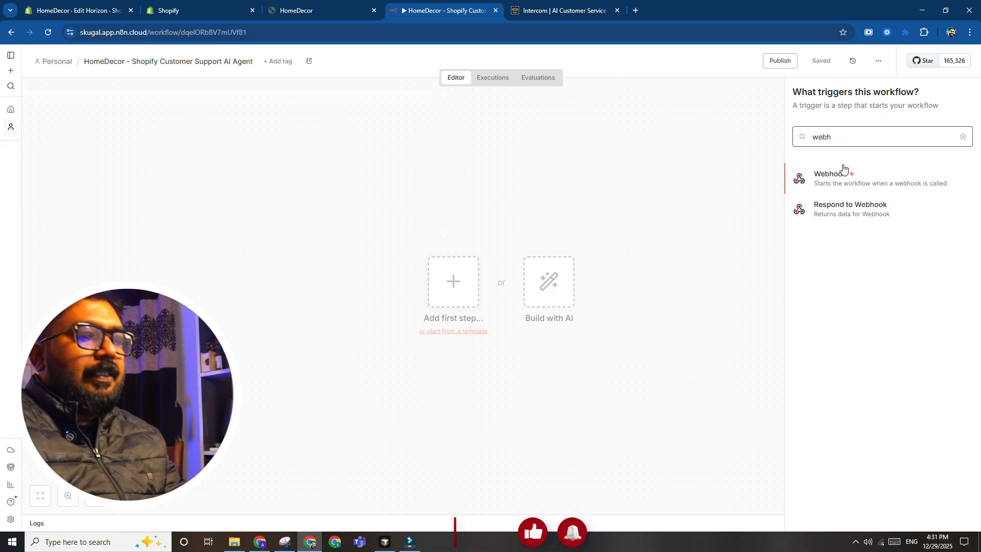
left_click(842, 174)
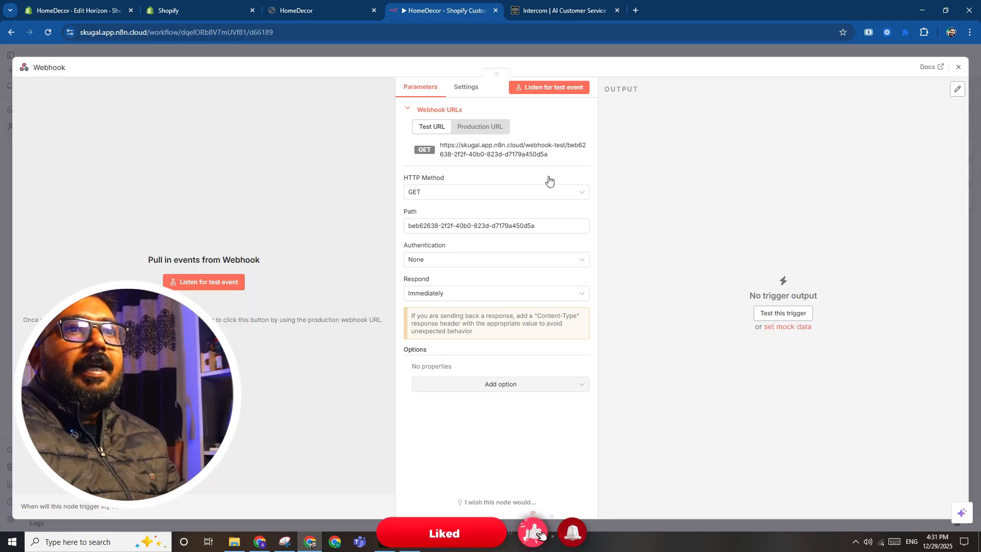
Set the Webhook's HTTP method to POST and its path to support/agent, and save the workflow.
left_click(474, 127)
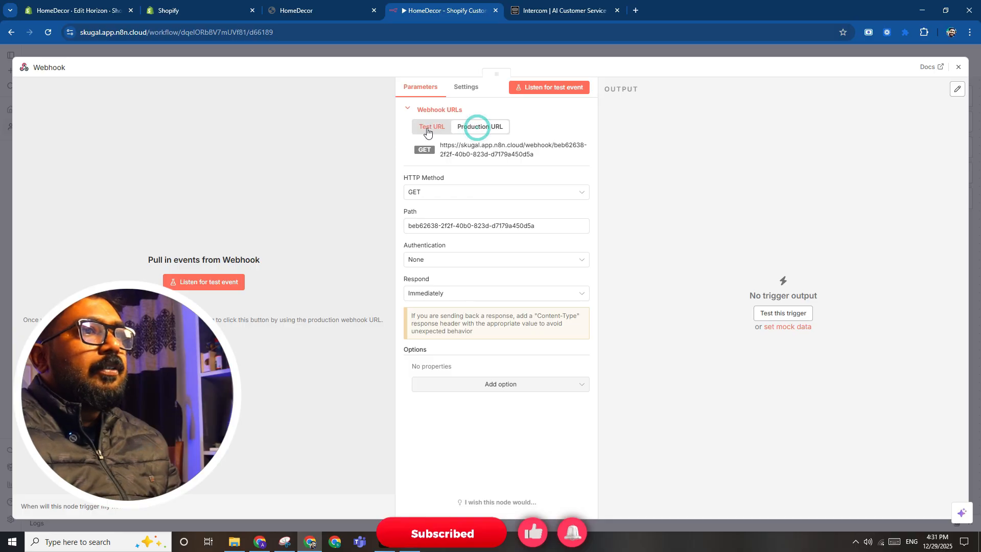
left_click(432, 127)
left_click(459, 190)
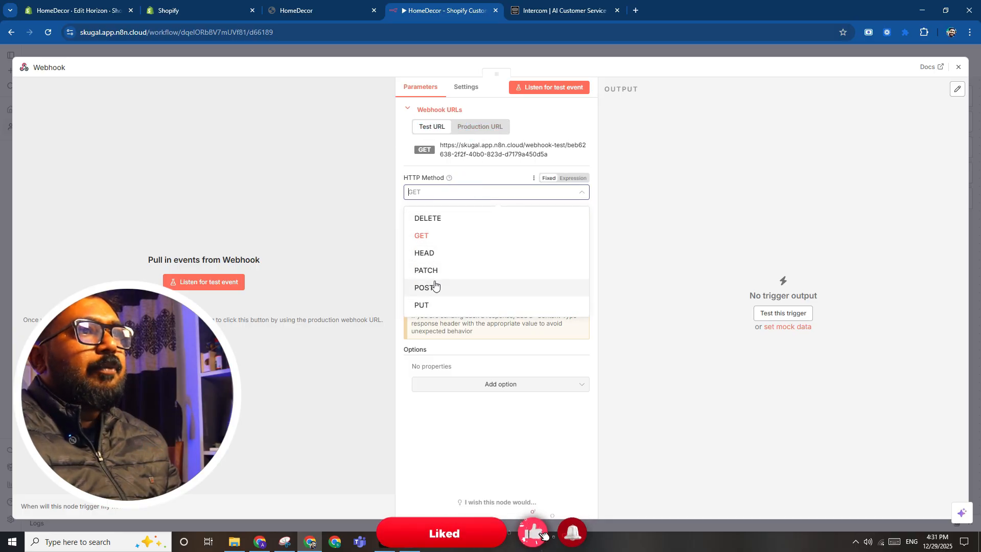
left_click(434, 287)
triple_click(460, 224)
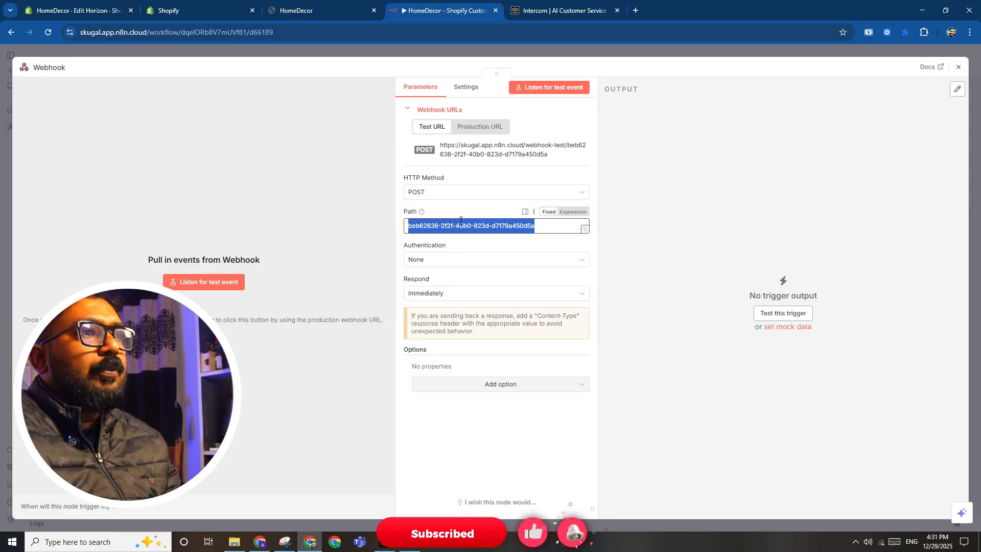
type("support/agent")
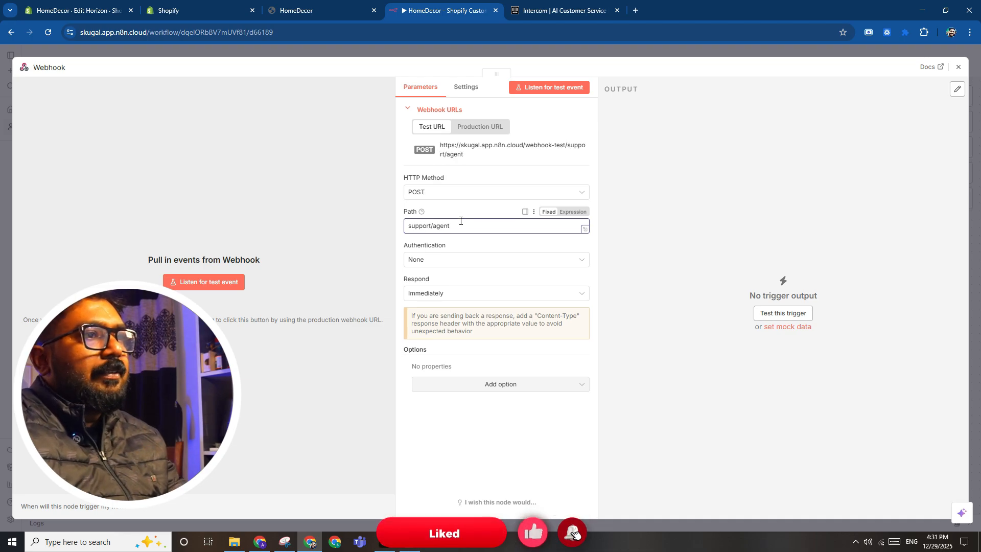
key("ctrl+s")
left_click(974, 188)
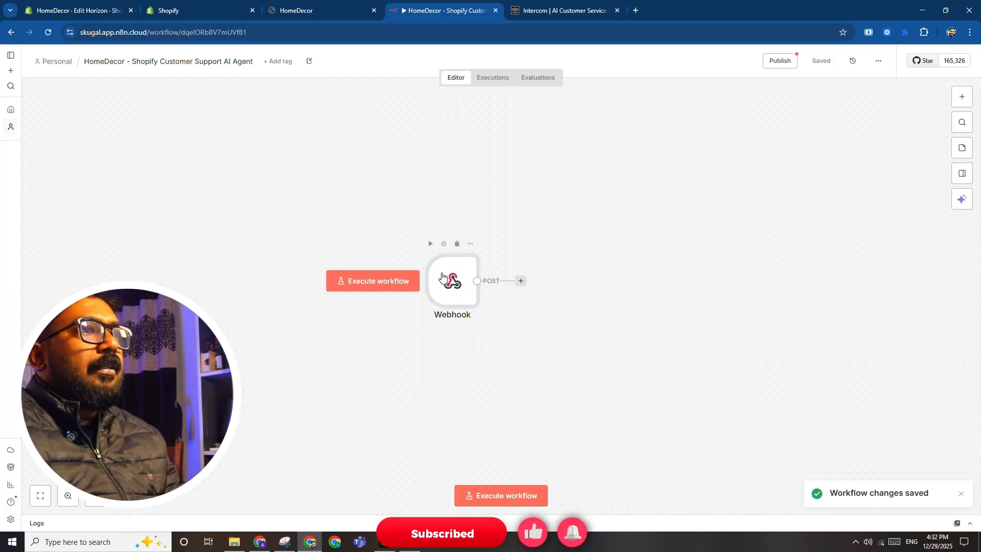
Move the Webhook node to the canvas's left side and set it to respond Using 'Respond to Webhook' Node.
left_click_drag(435, 270, 150, 238)
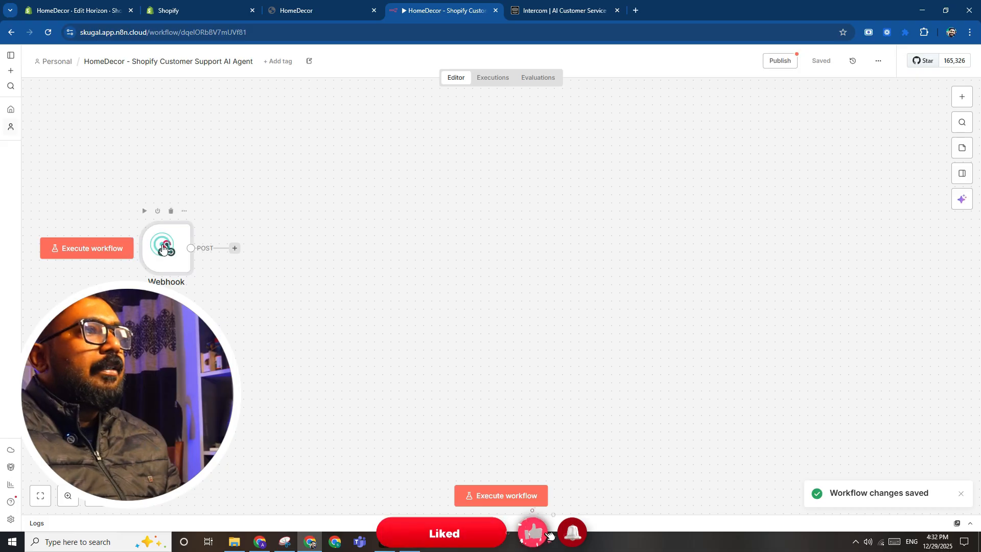
double_click(164, 246)
left_click(455, 293)
left_click(447, 370)
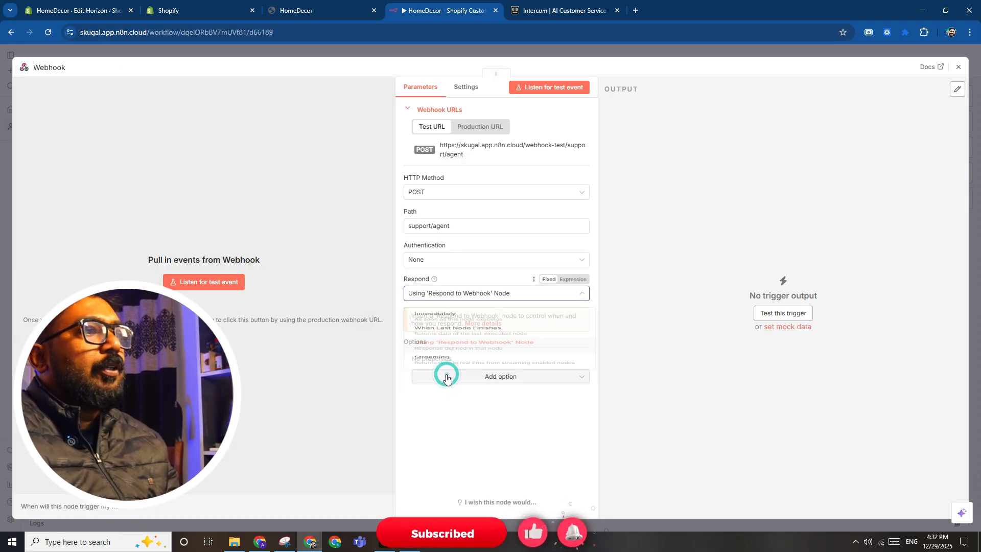
key("Escape")
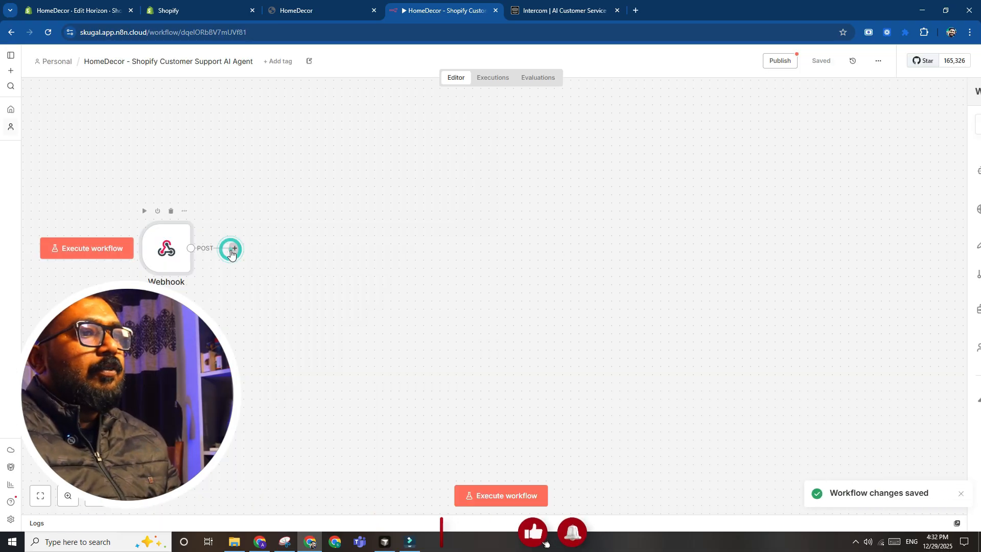
Add a Respond to Webhook node after the Webhook, place it well to the right, and save the workflow.
left_click(235, 248)
type("respon")
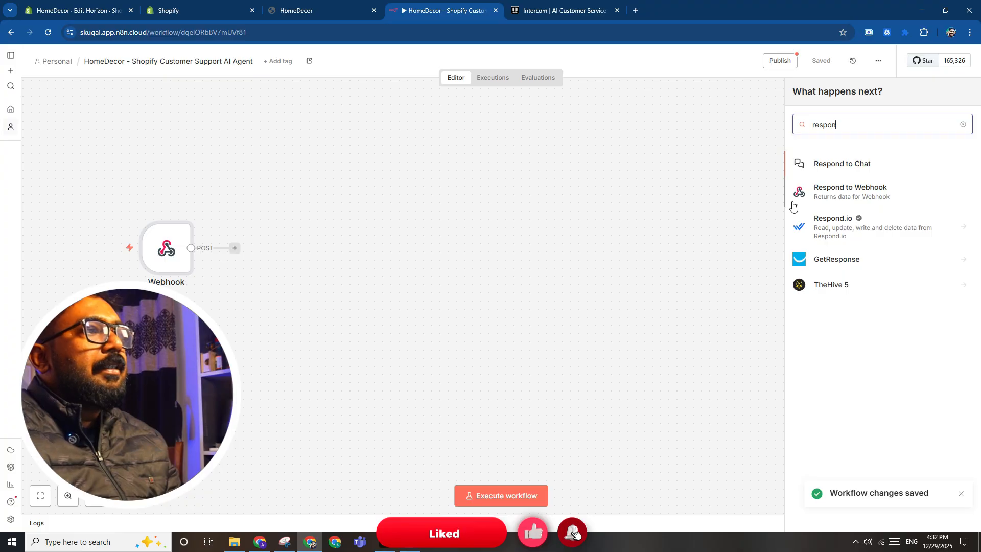
left_click(877, 192)
key("Escape")
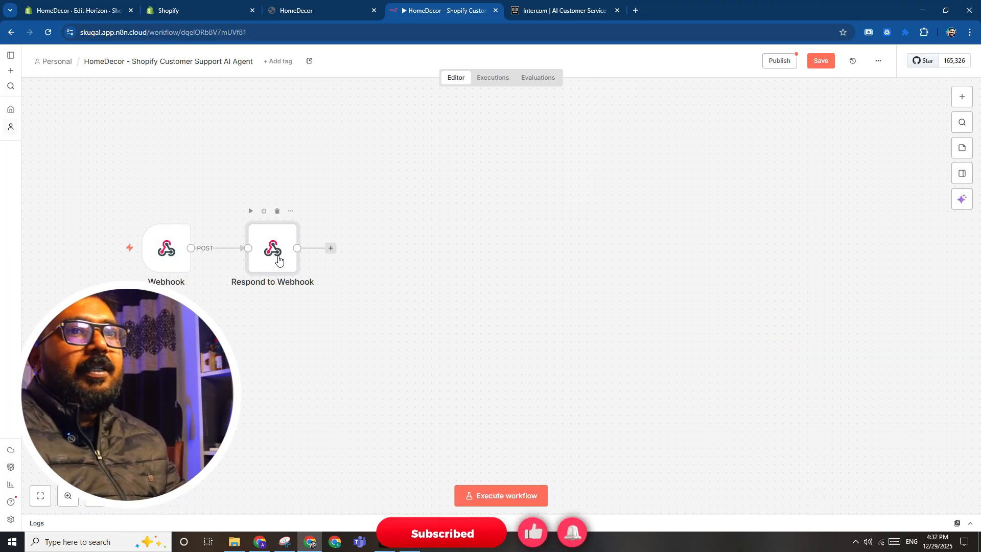
left_click_drag(278, 259, 564, 260)
key("ctrl+s")
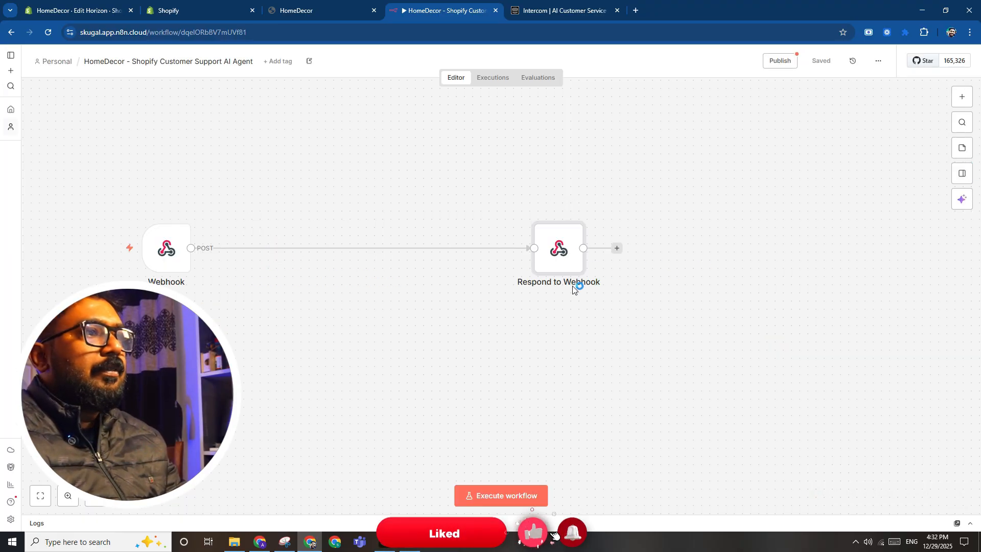
Check the Webhook's test URL, and insert an AI Agent node between the Webhook and Respond to Webhook nodes.
double_click(163, 265)
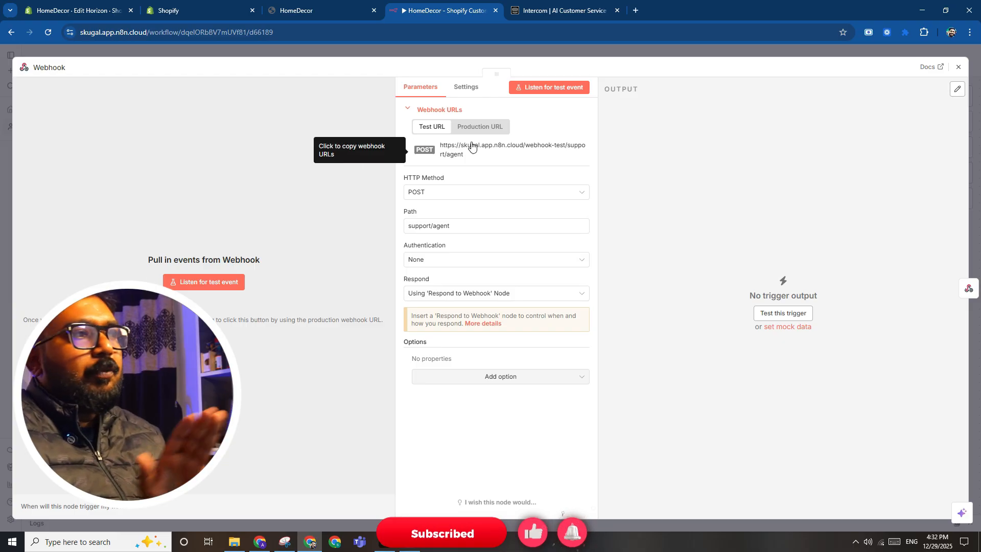
key("Escape")
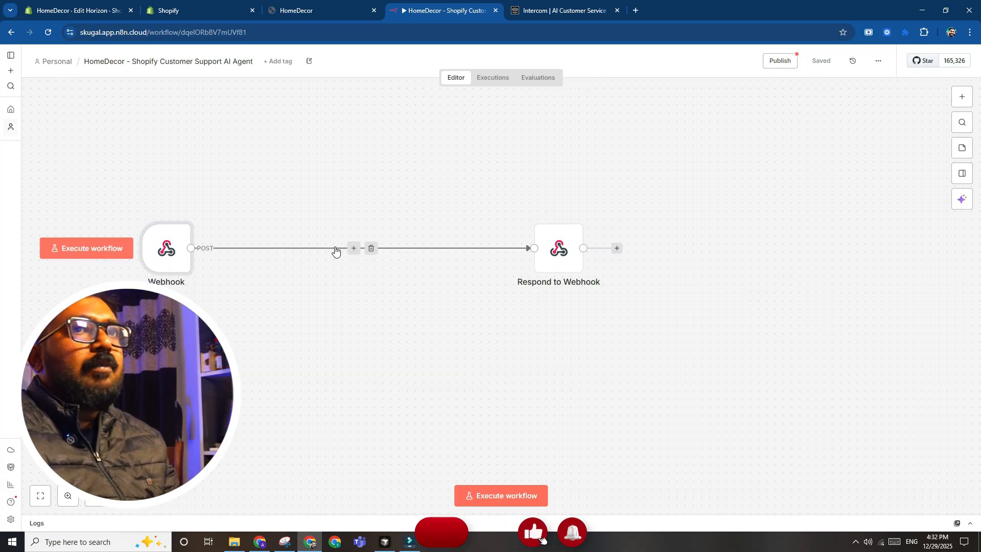
left_click(353, 246)
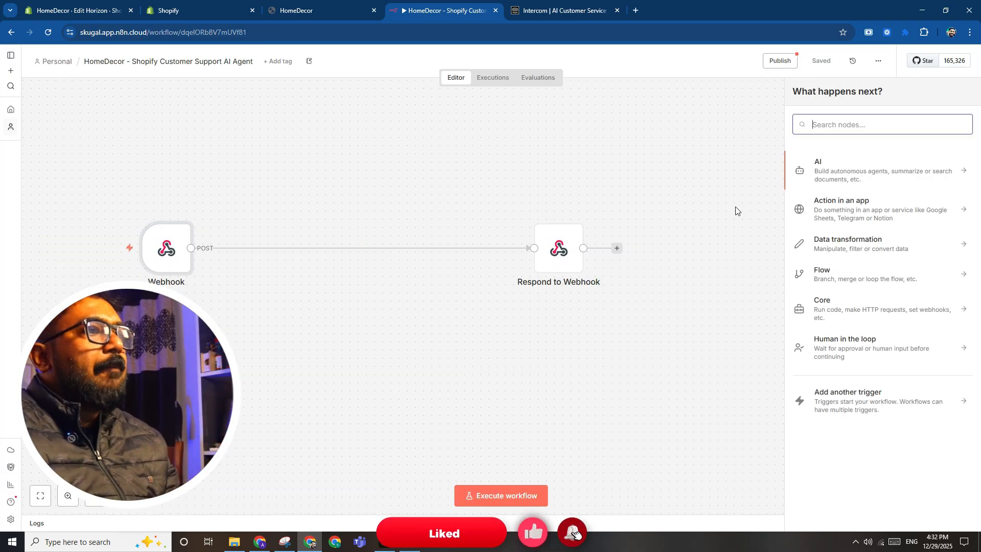
type("ai agn")
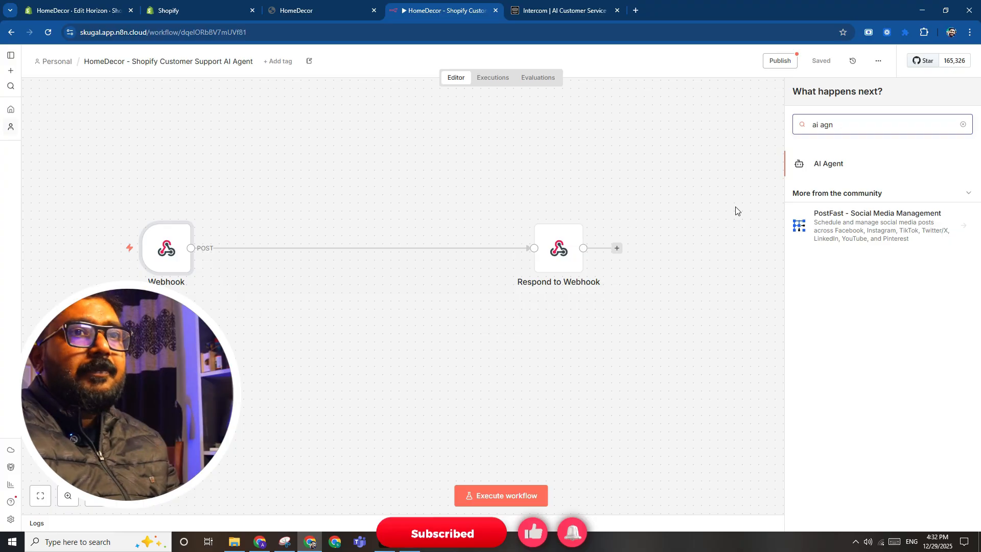
left_click(828, 161)
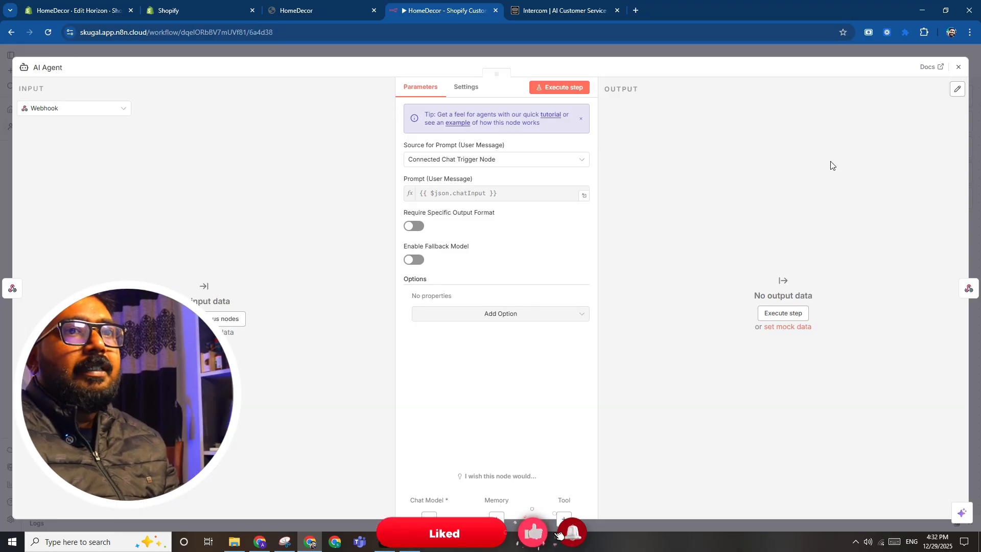
left_click(978, 156)
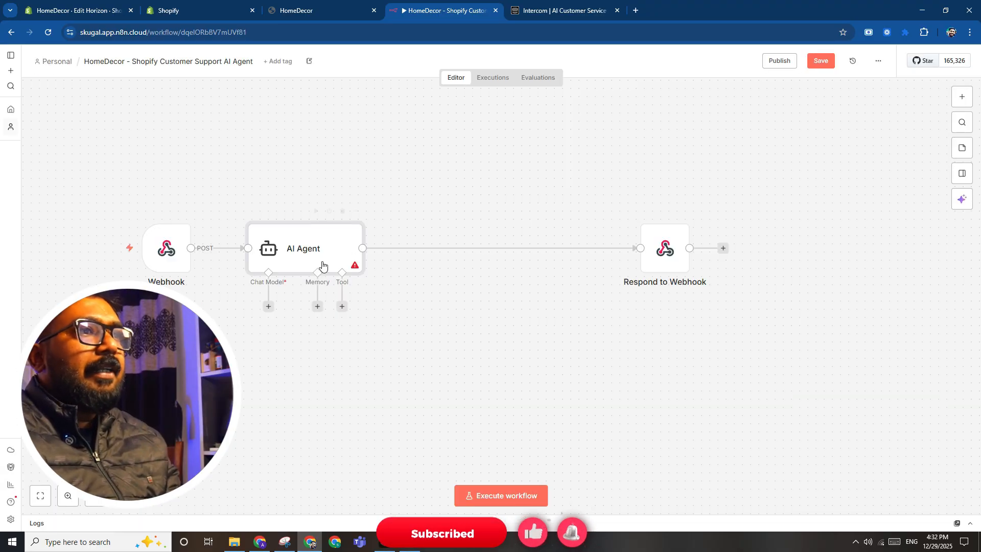
Attach an OpenAI Chat Model to the AI Agent with default settings and shift it slightly right below the agent.
left_click(376, 305)
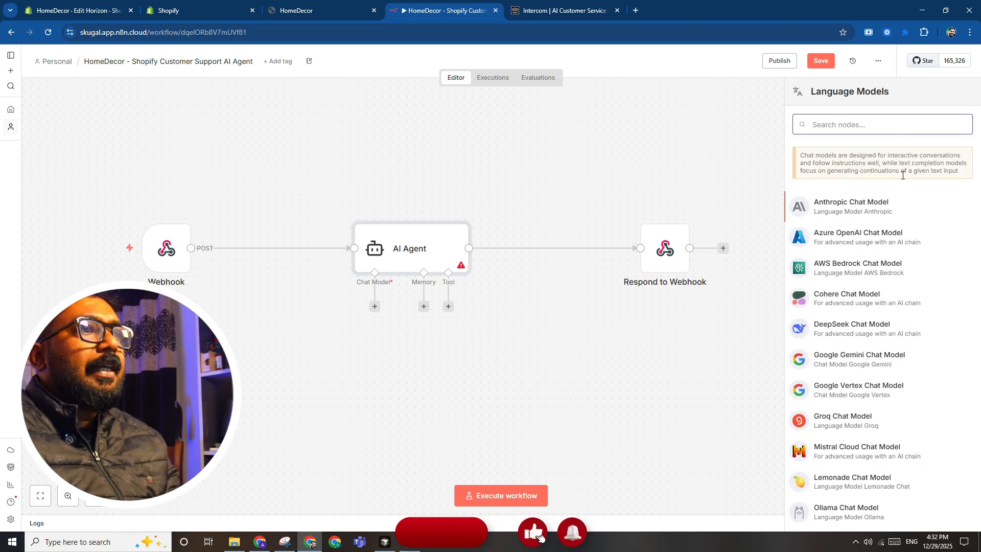
type("cha")
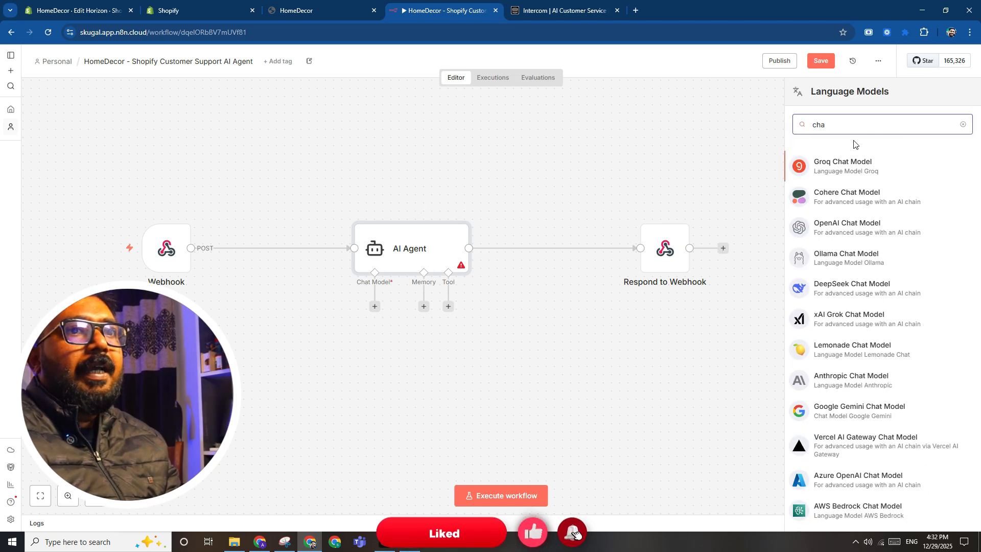
key("BackSpace")
type("open")
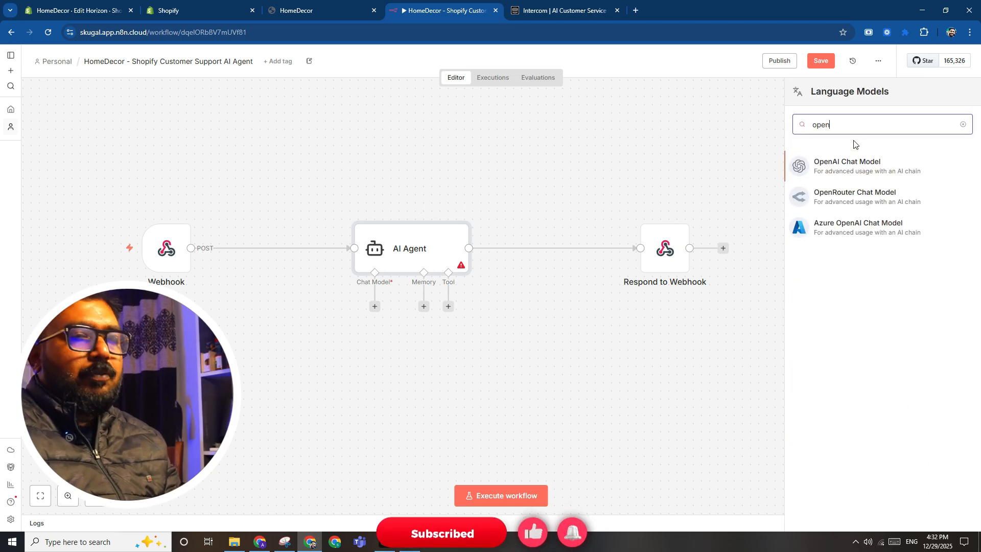
left_click(844, 166)
key("Escape")
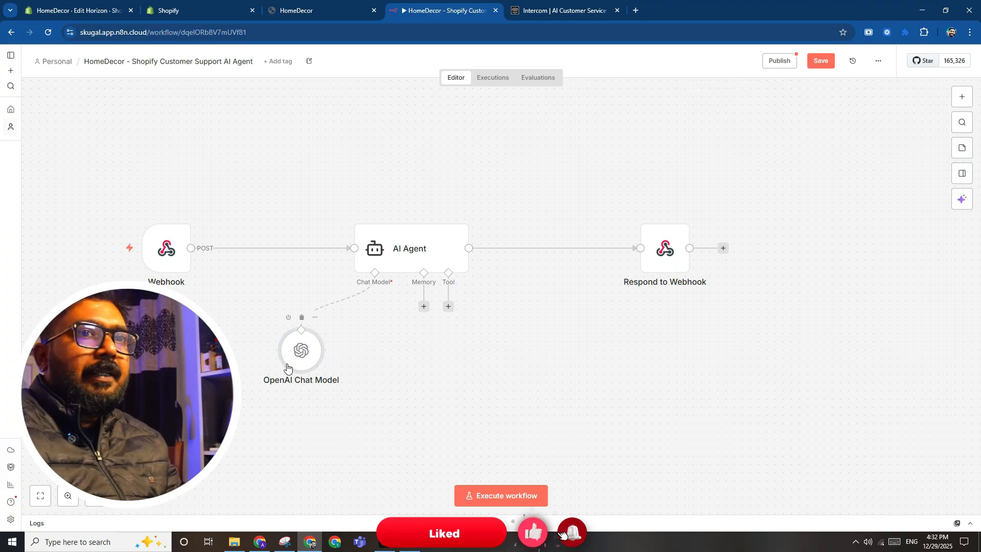
left_click_drag(287, 366, 311, 366)
Attach Simple Memory to the AI Agent, arrange it beside the OpenAI Chat Model, and save the workflow.
left_click(424, 306)
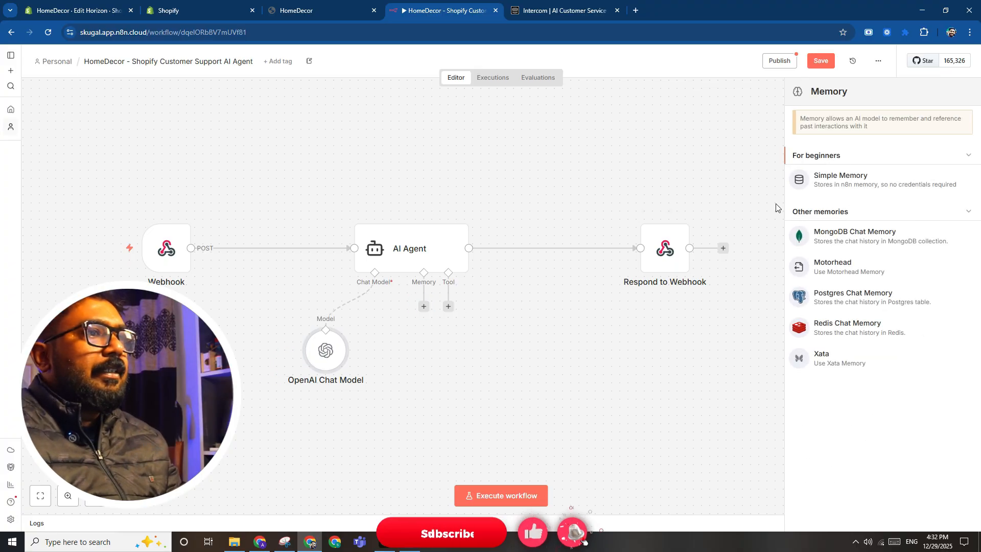
left_click(857, 179)
left_click(979, 144)
left_click_drag(369, 339, 410, 348)
left_click_drag(332, 346, 331, 356)
left_click(524, 364)
key("ctrl+s")
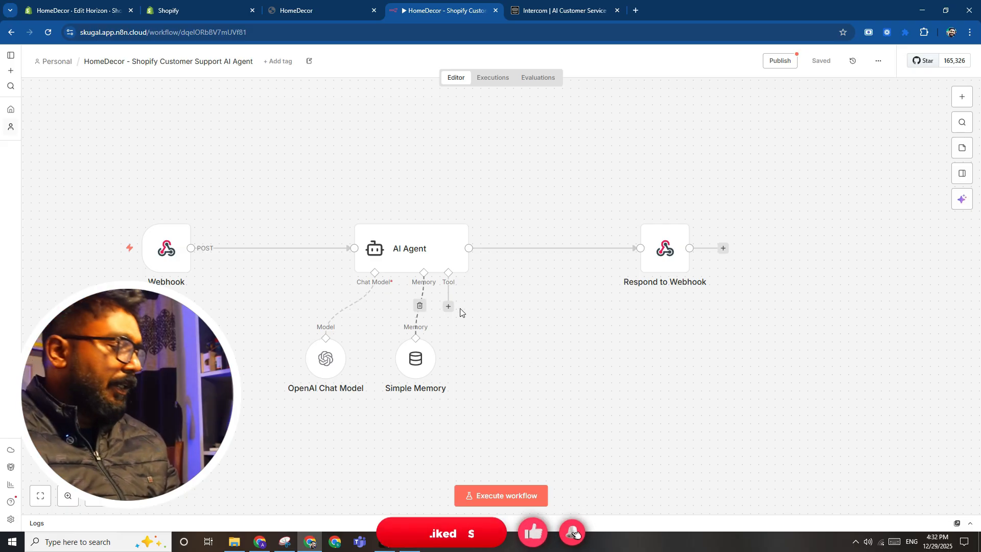
Select all the workflow nodes, move them together toward the canvas's upper left, and save the workflow.
left_click_drag(155, 184, 672, 409)
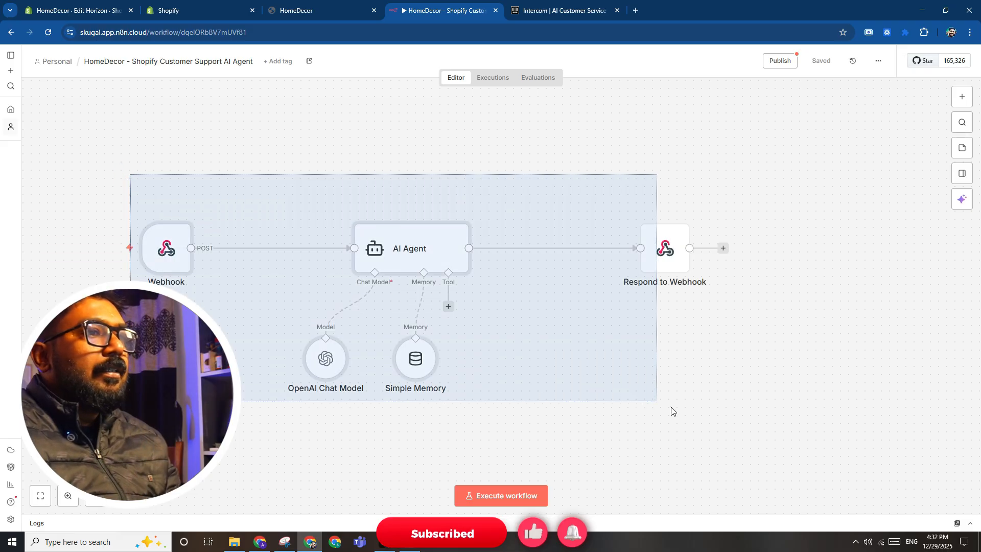
left_click_drag(646, 368, 618, 313)
key("ctrl+s")
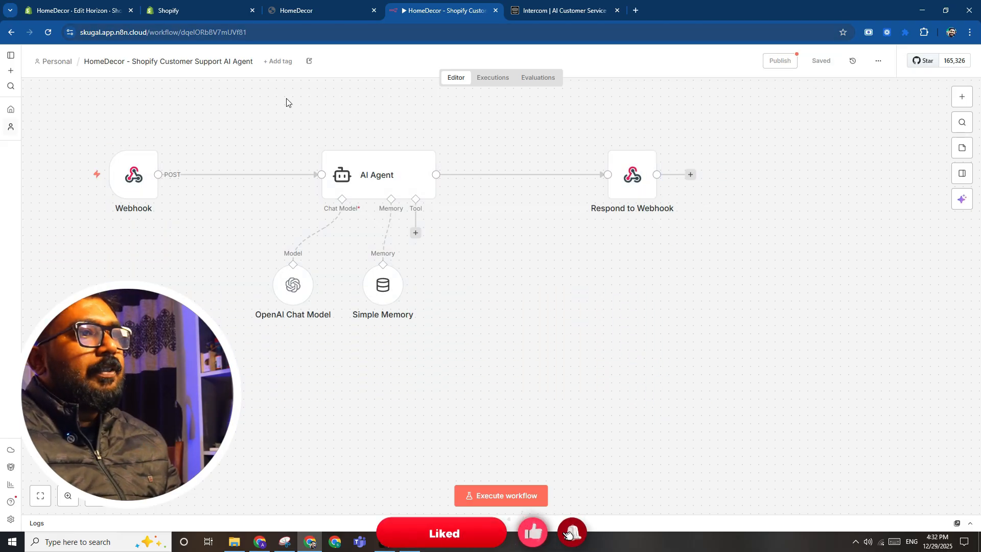
Switch to Cursor, keep all the generated chat widget files, and widen the chat to read the installation summary.
left_click(396, 545)
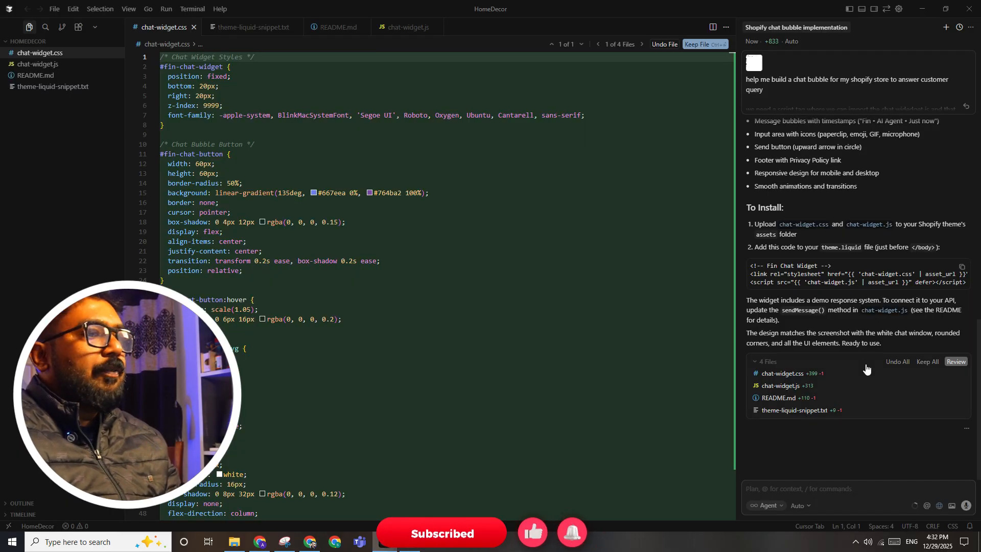
left_click(927, 361)
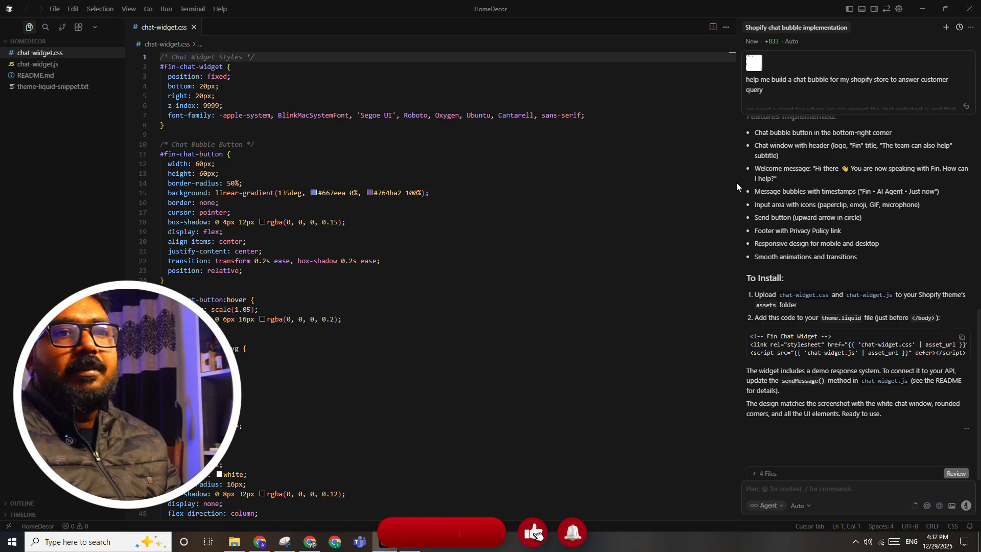
left_click_drag(598, 186, 529, 186)
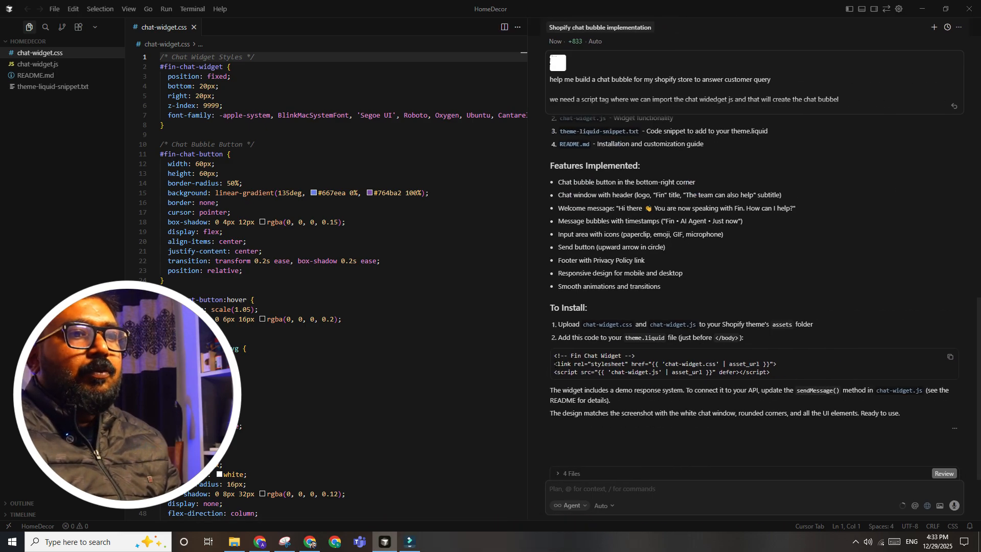
left_click_drag(567, 363, 597, 372)
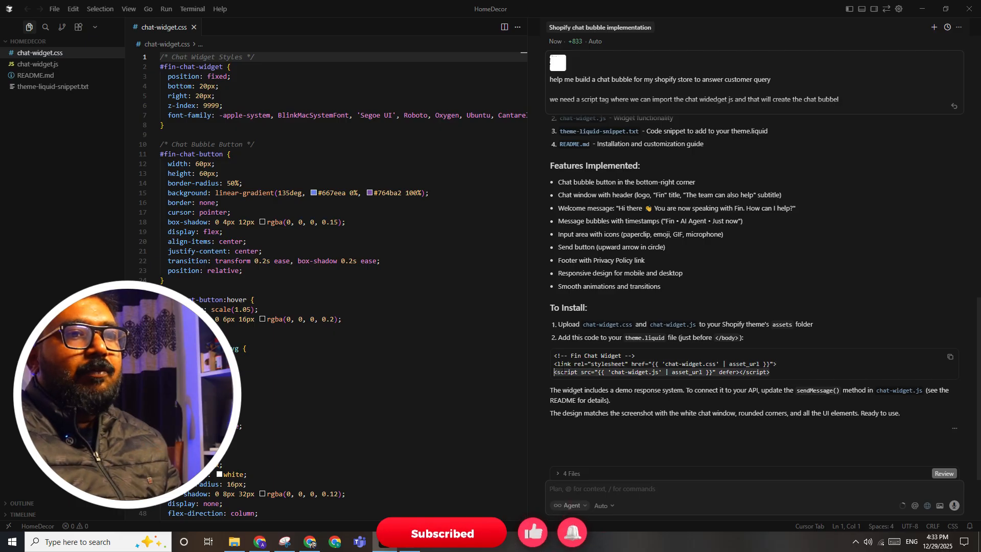
scroll(679, 351, "up", 3)
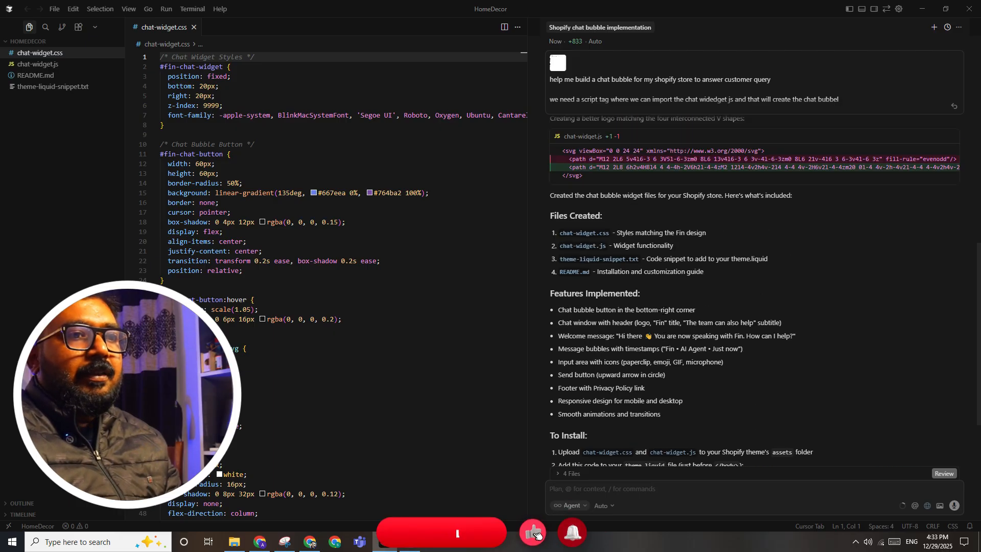
Look over chat-widget.js and create a new file named index.html in the HomeDecor project folder.
left_click(11, 138)
right_click(34, 141)
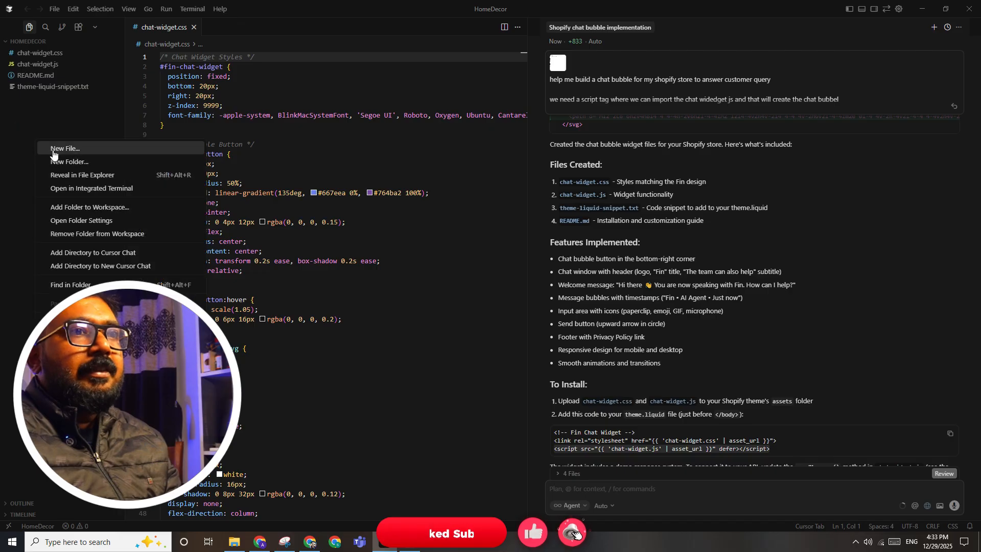
left_click(68, 65)
scroll(297, 194, "down", 10)
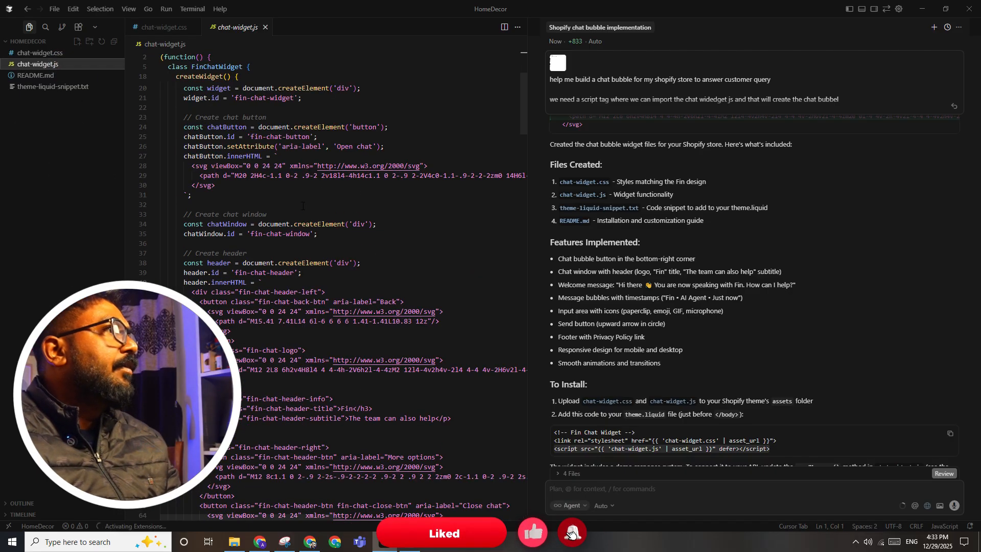
right_click(57, 135)
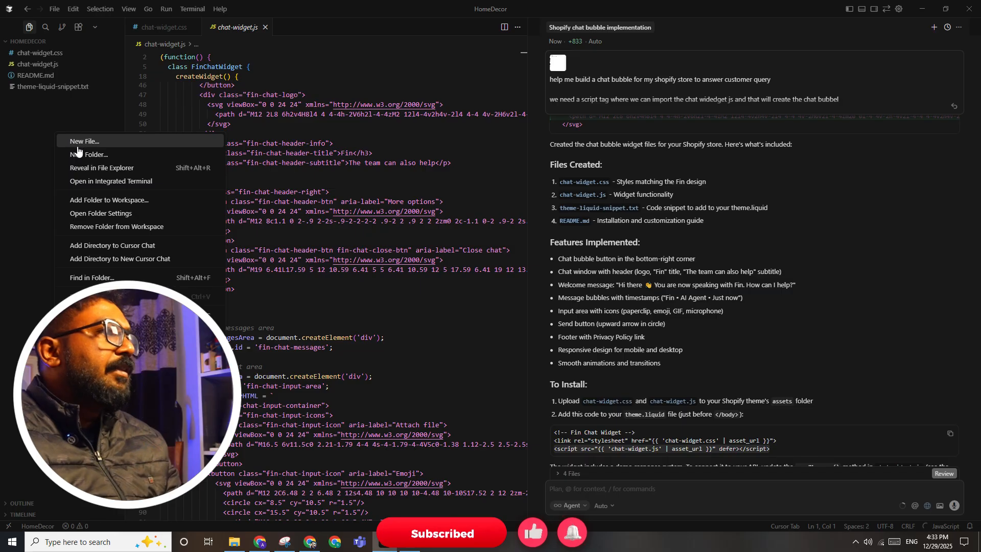
left_click(69, 142)
type("index.html")
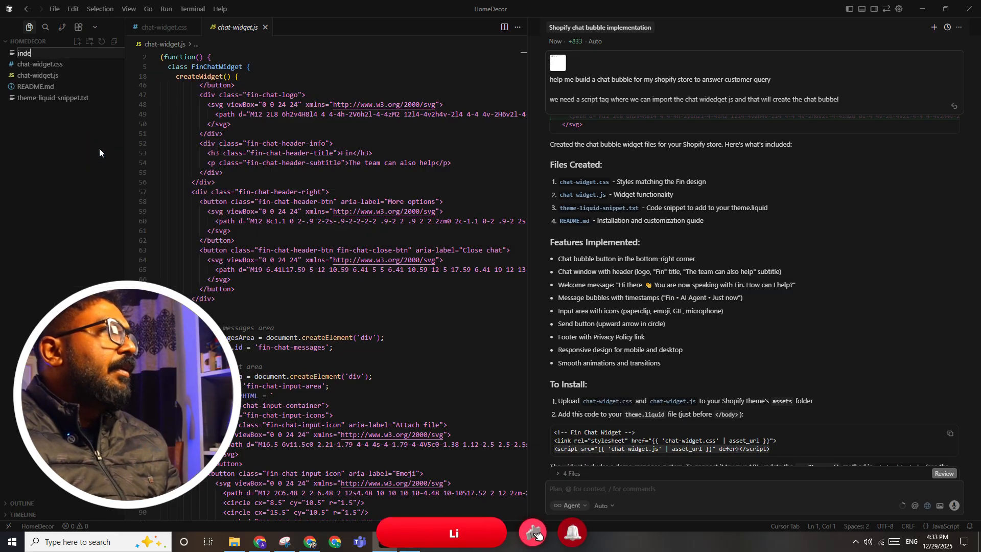
key("Return")
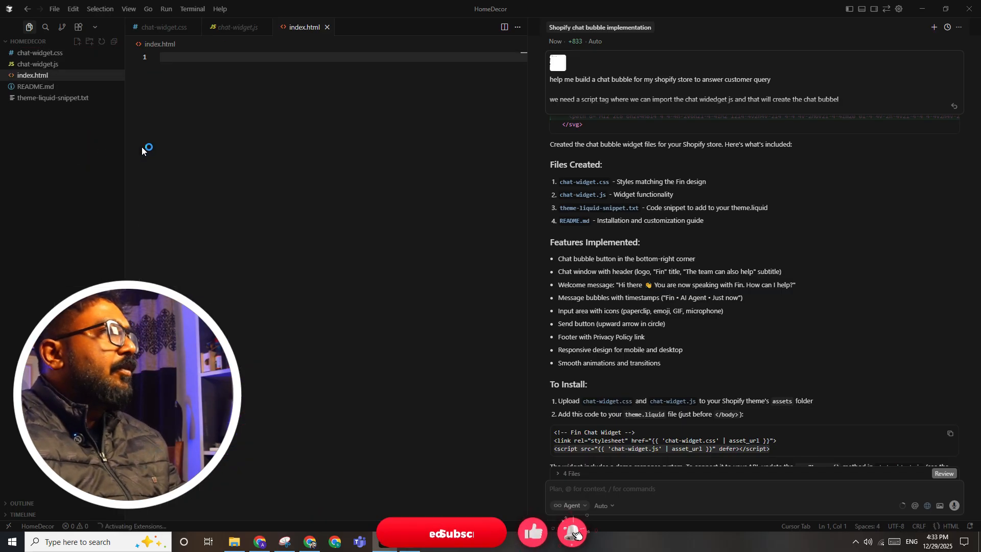
left_click(613, 498)
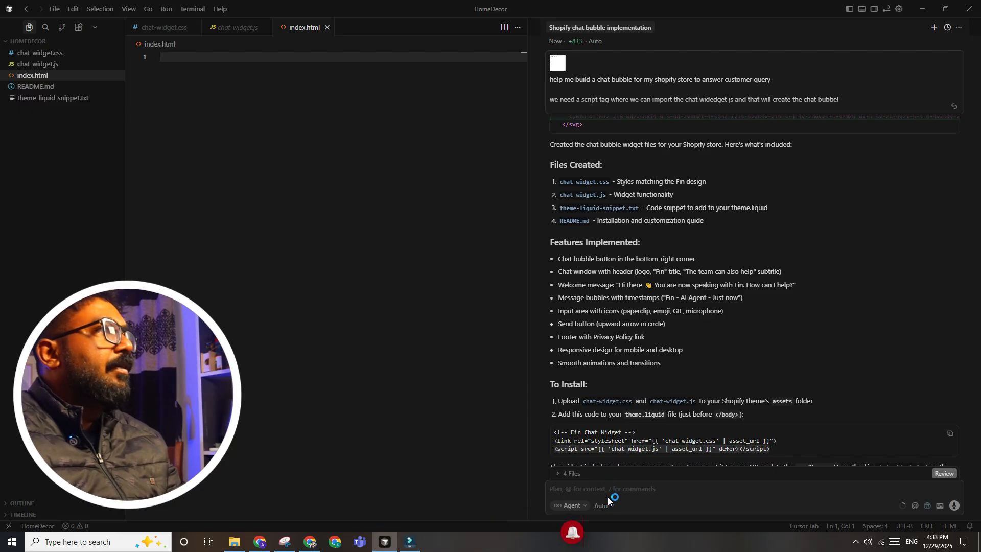
type("can you")
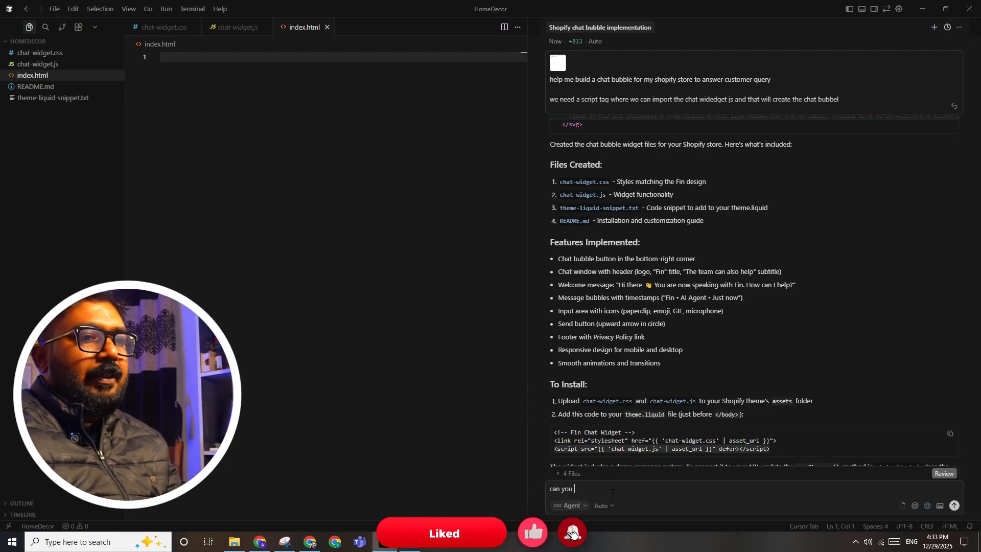
type(" create the @index")
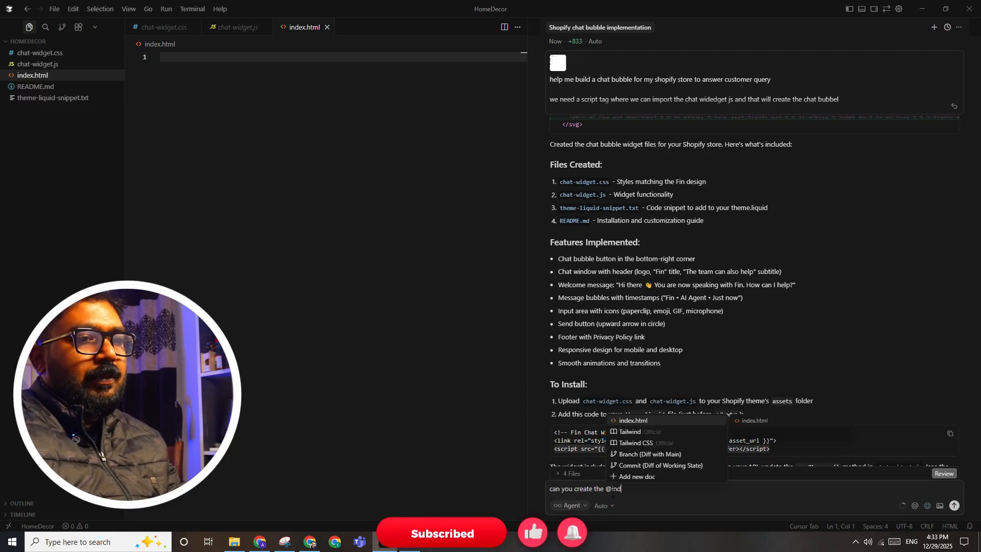
key("Return")
type("page and ")
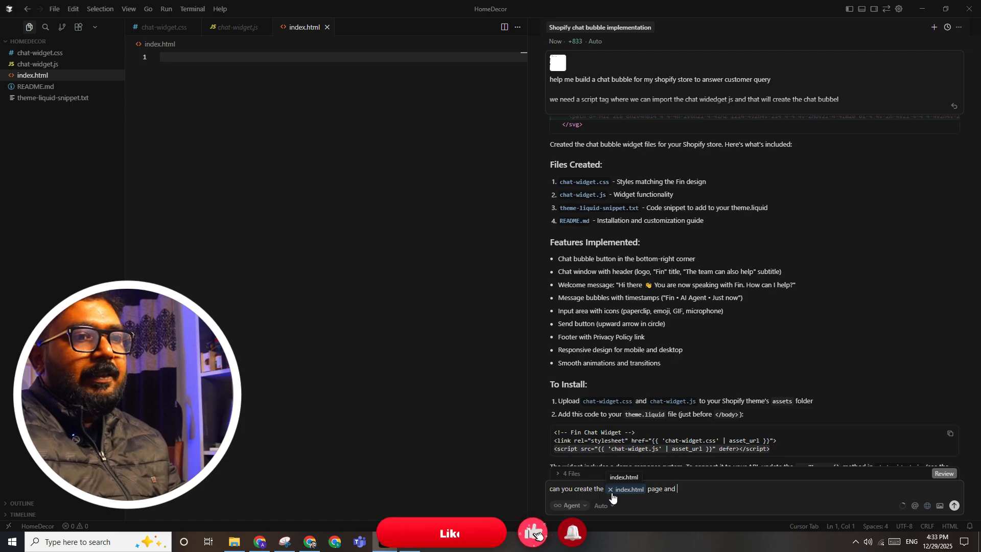
type("try to load th")
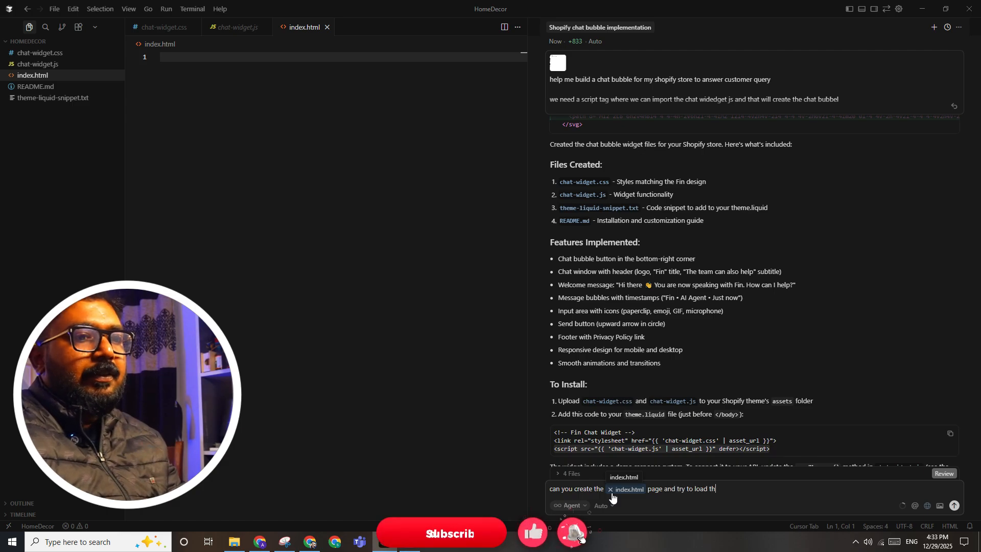
type("e chat bubble")
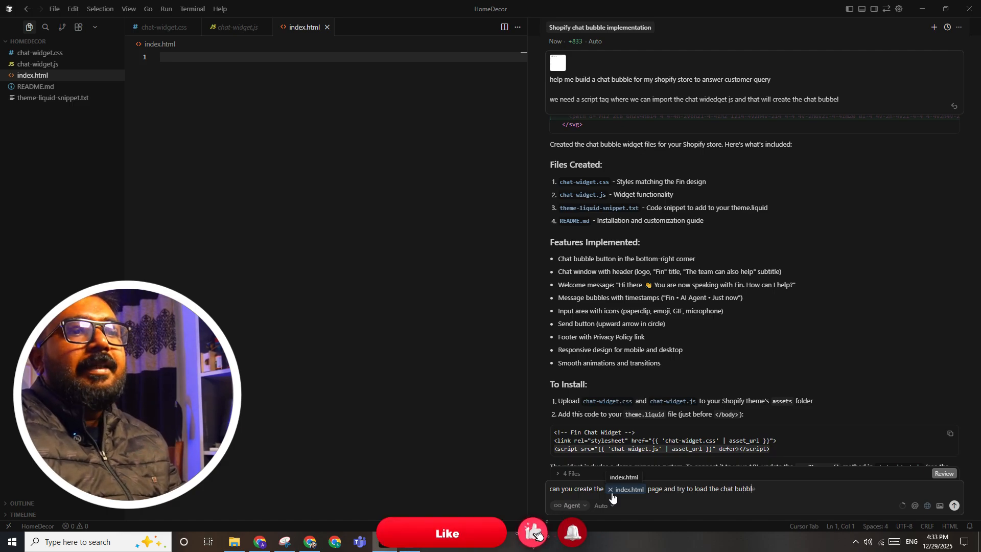
key("Return")
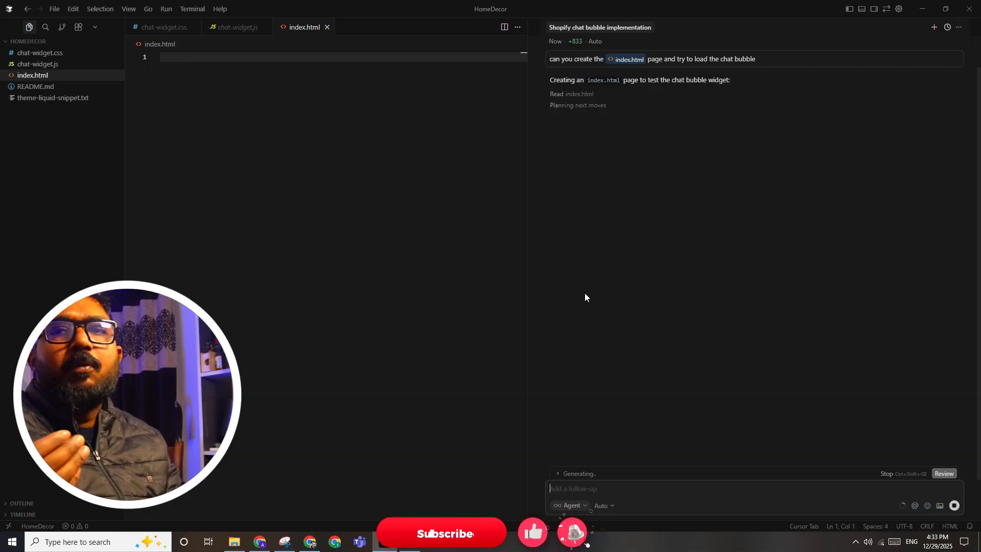
Switch to the n8n workflow in the browser, nudge Simple Memory slightly toward the OpenAI Chat Model, and save.
key("alt+Tab")
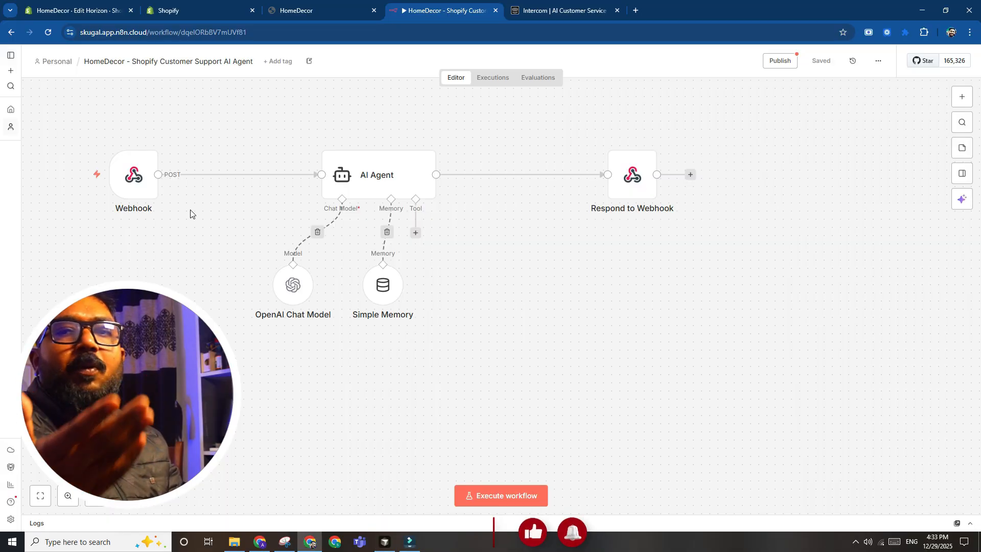
left_click_drag(375, 289, 367, 296)
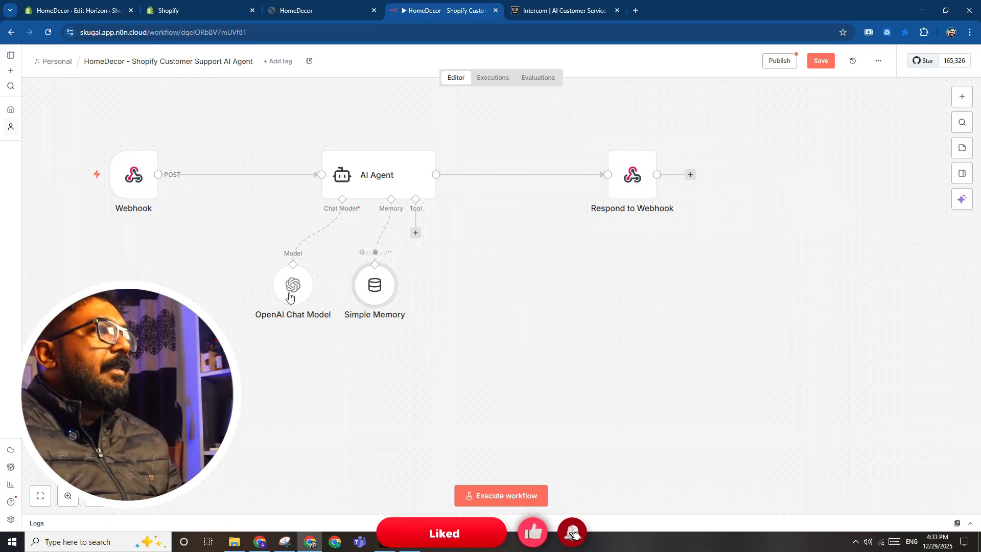
key("ctrl+s")
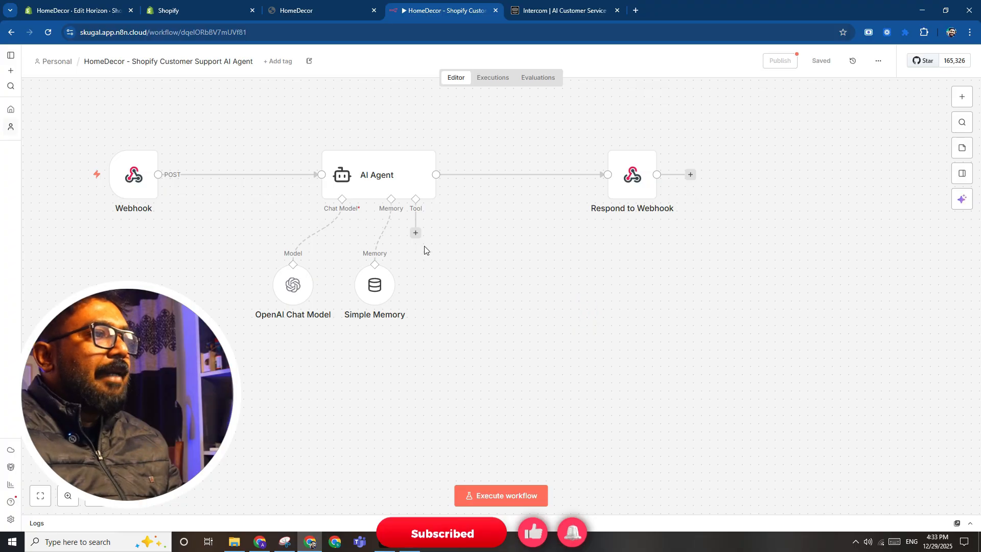
Attach an MCP Client tool to the AI Agent and place it beside Simple Memory.
left_click(416, 233)
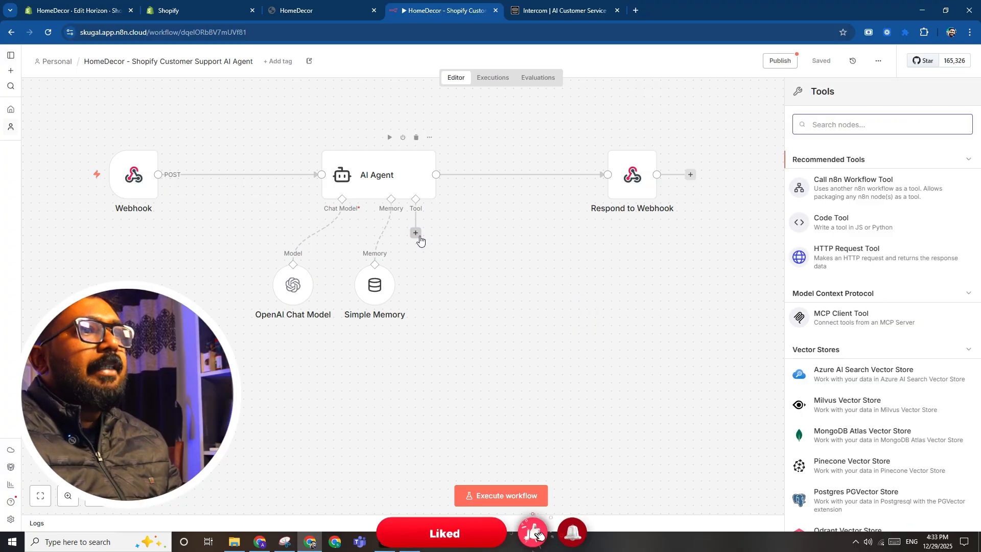
type("mcp")
left_click(826, 182)
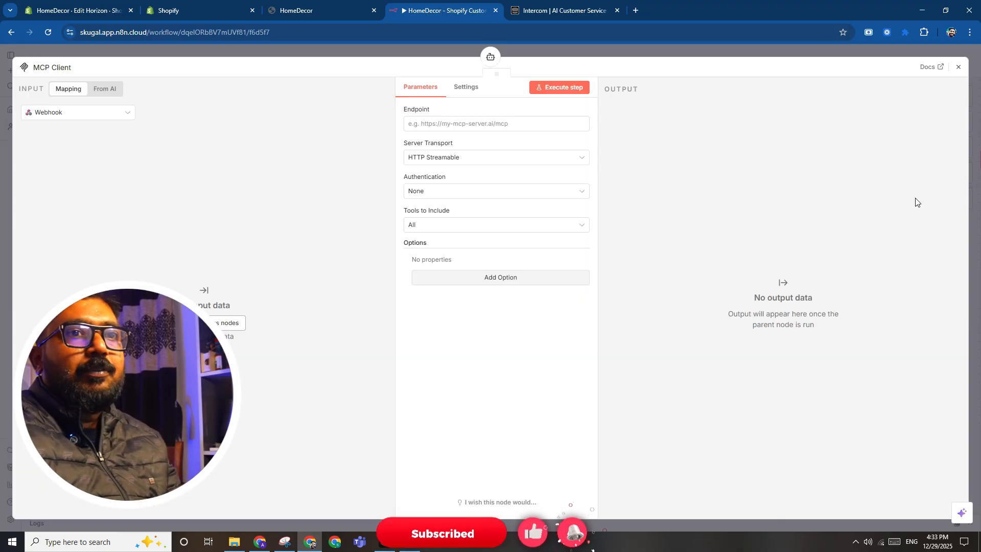
key("Escape")
left_click_drag(385, 318, 458, 260)
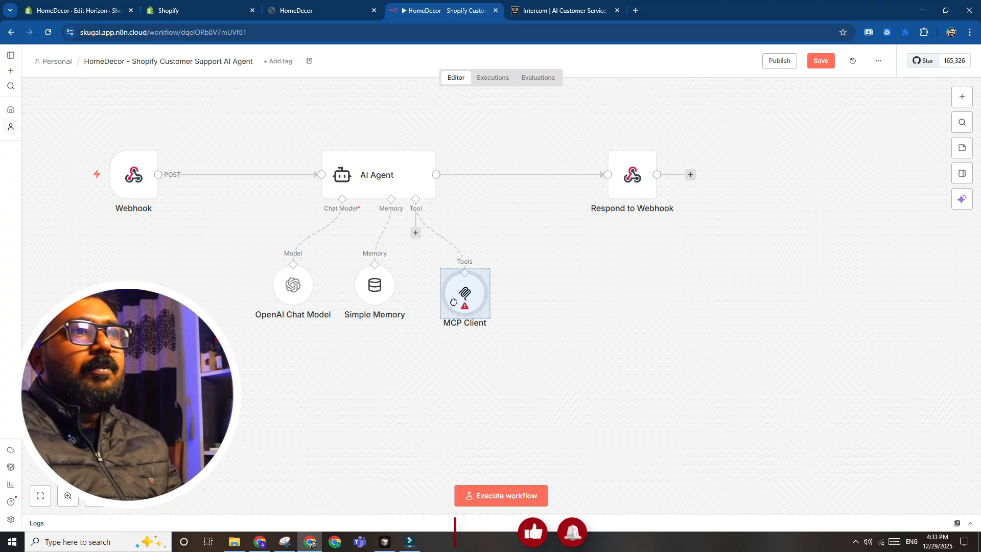
double_click(481, 300)
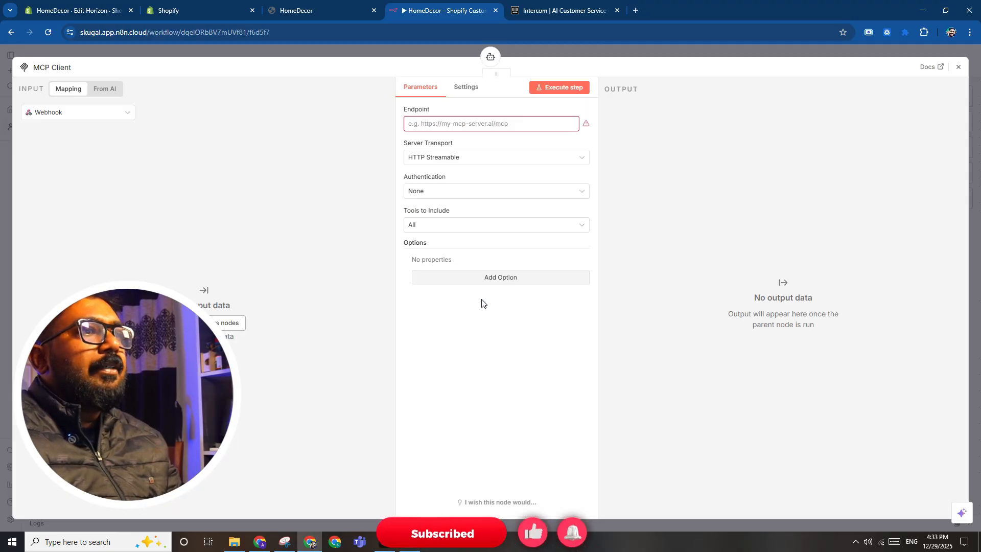
left_click(445, 158)
left_click(448, 200)
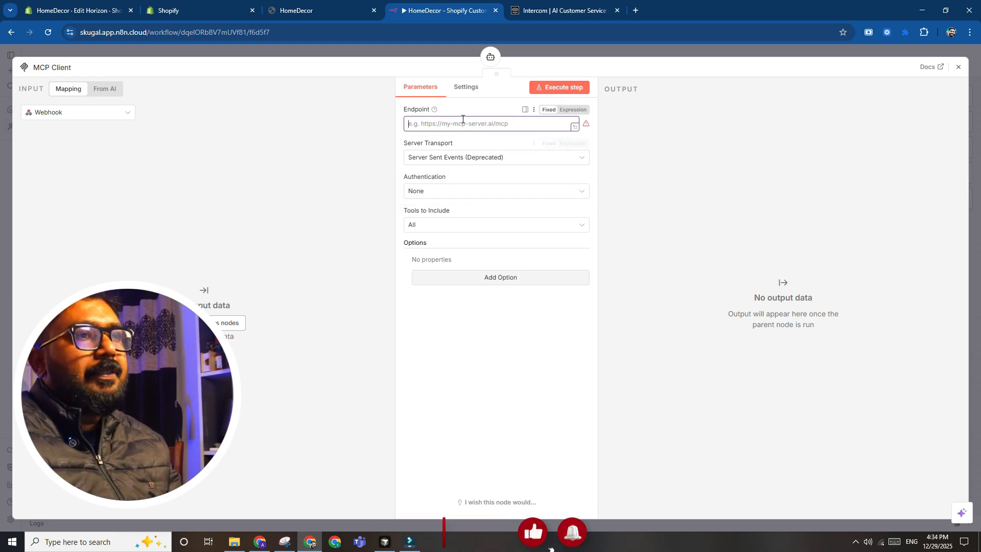
left_click(958, 67)
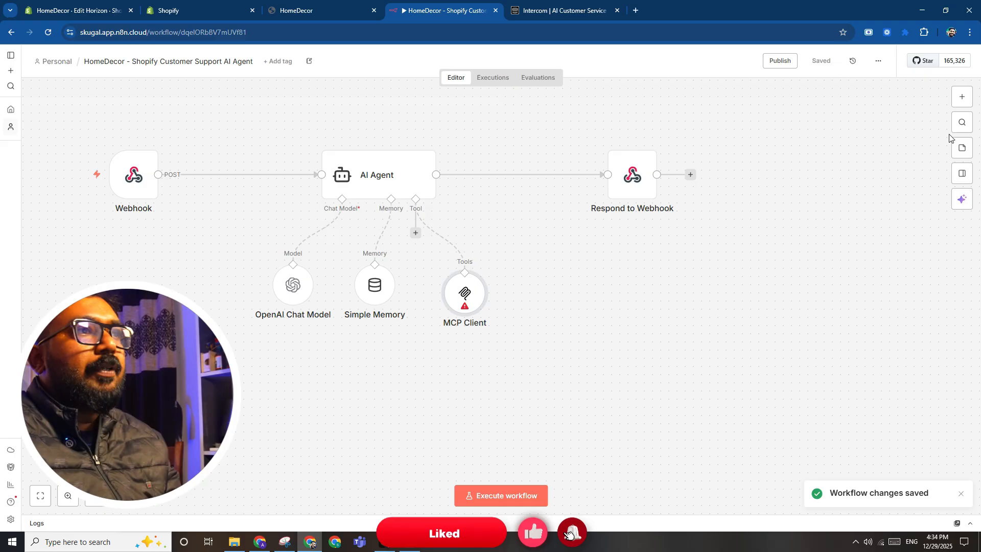
Add an MCP Server Trigger node to the workflow and place it below the Webhook node.
left_click(962, 99)
type("mcp")
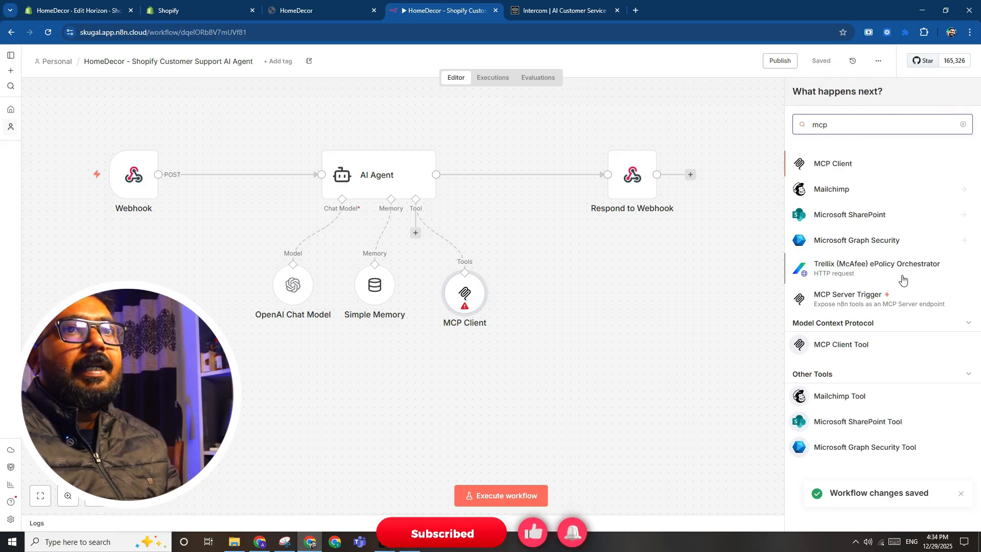
left_click(823, 301)
key("Escape")
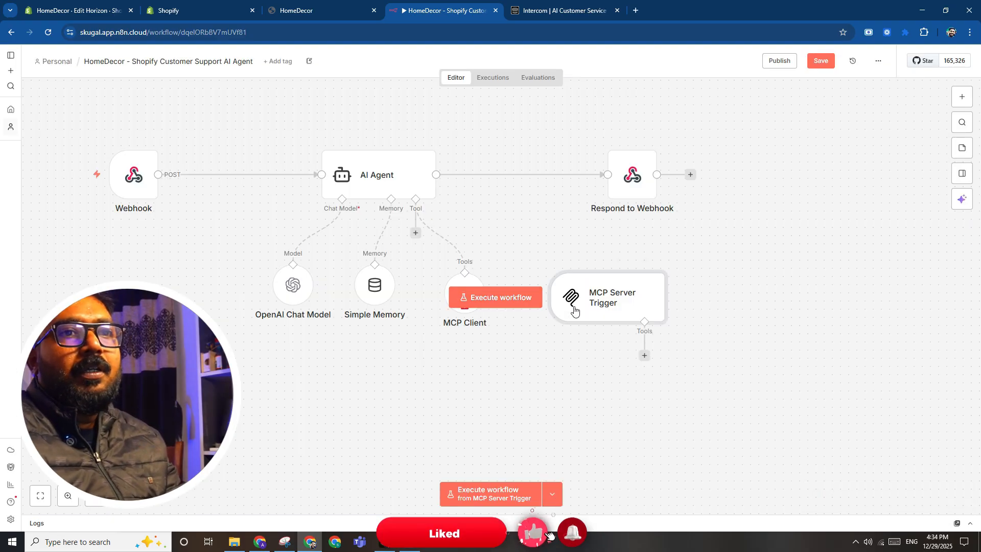
left_click_drag(574, 309, 141, 309)
left_click(242, 372)
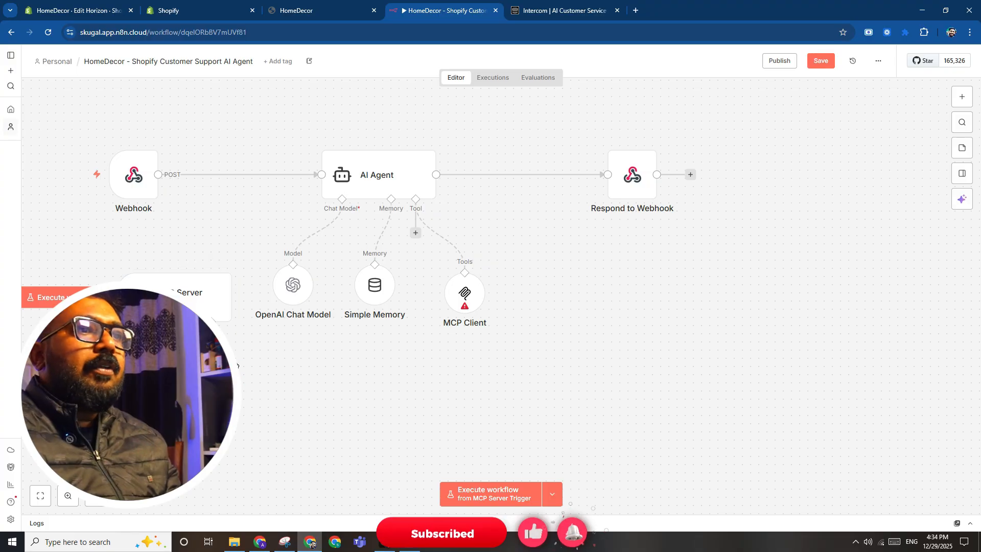
Copy the MCP Server Trigger's production URL and paste it as the MCP Client's endpoint.
double_click(199, 304)
left_click(469, 133)
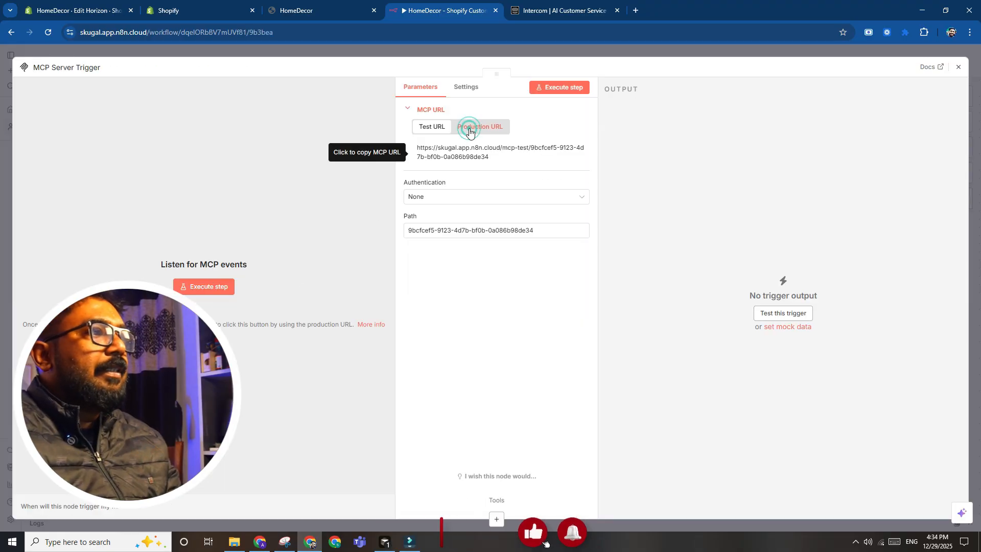
left_click(458, 149)
key("Escape")
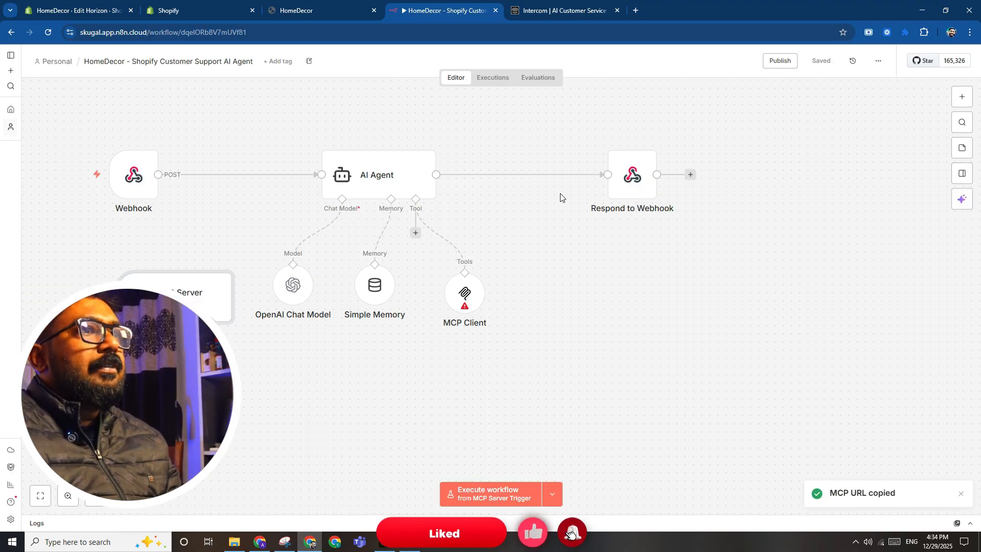
double_click(458, 288)
left_click(516, 124)
key("ctrl+v")
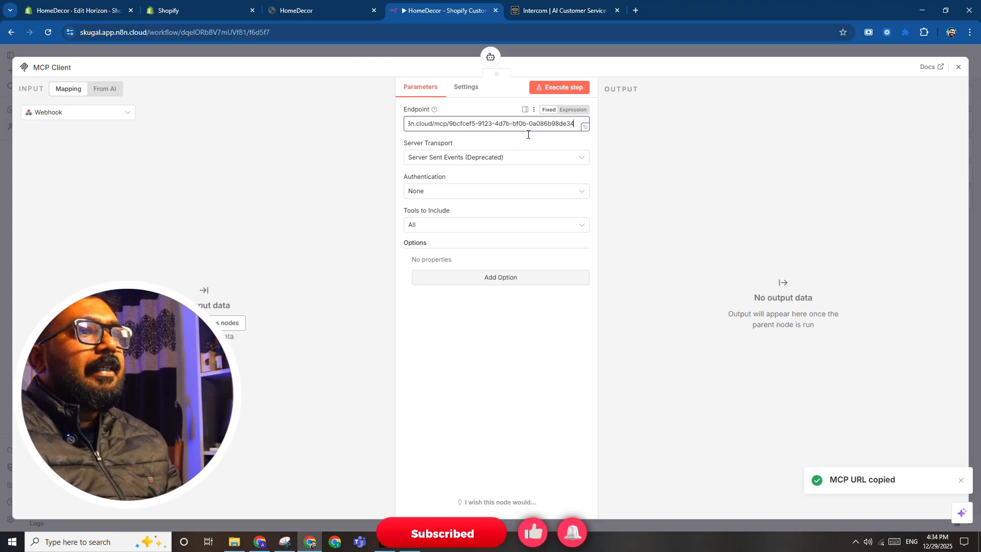
key("Escape")
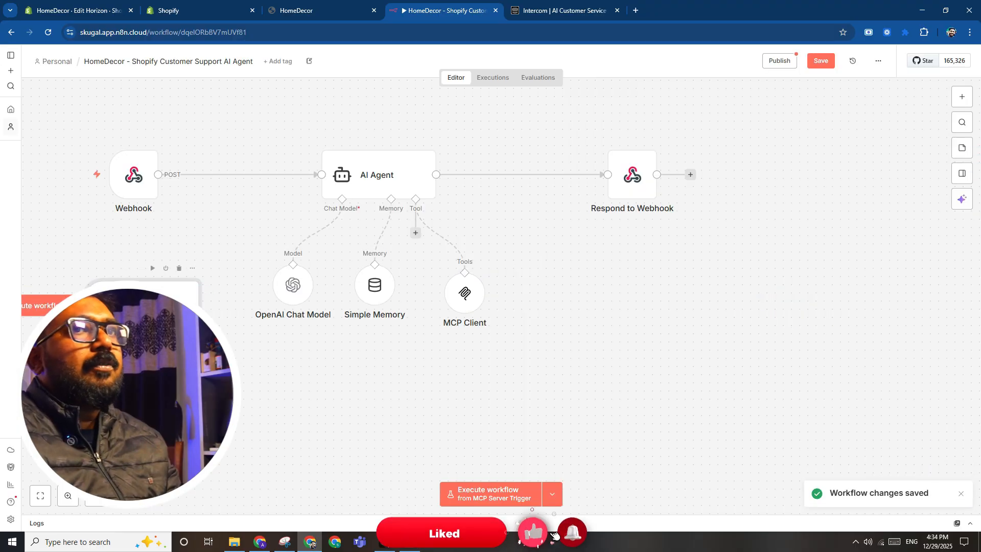
Attach a Shopify Tool to the MCP Server Trigger's tools connection.
left_click(178, 364)
type("pi")
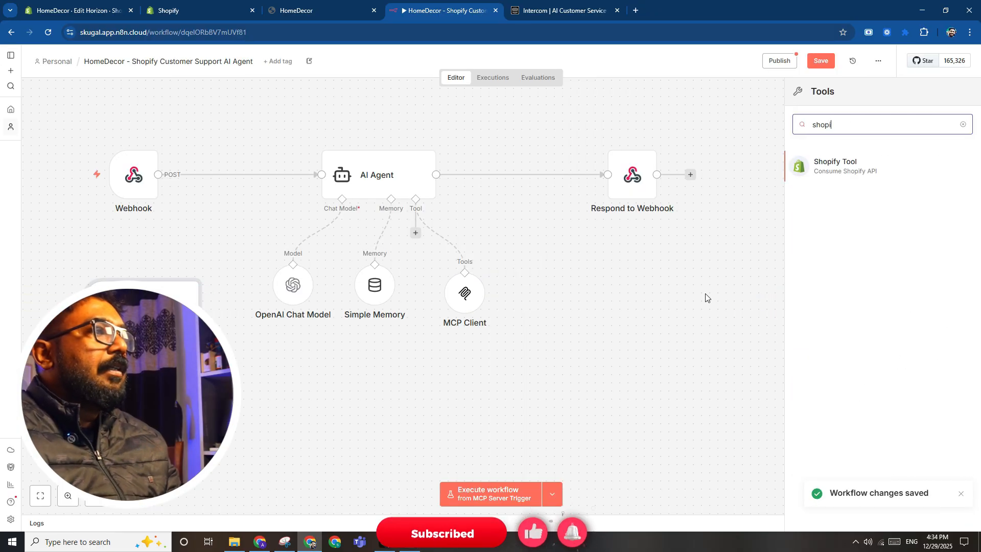
left_click(858, 171)
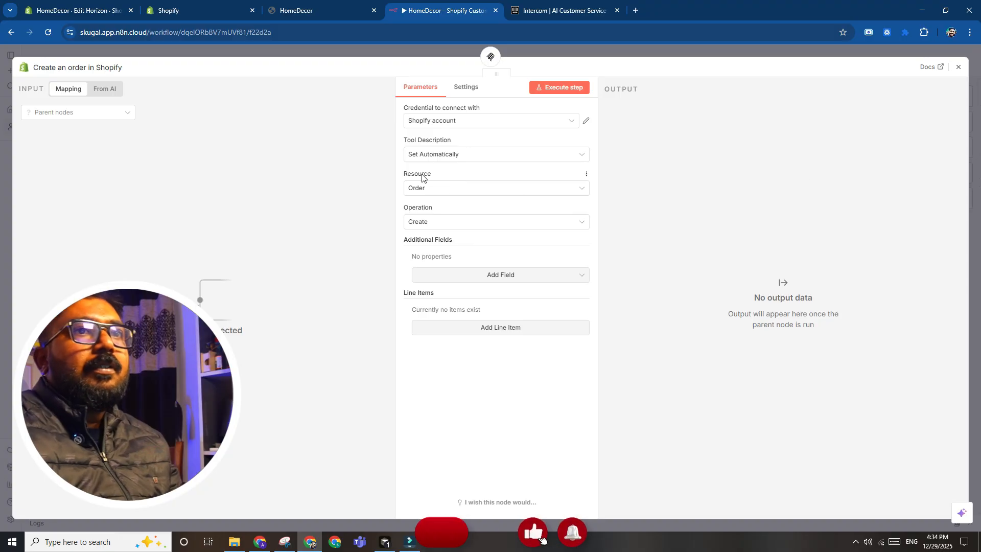
Configure the Shopify tool with resource Product and operation Get, letting the model define the Product ID, and return to the canvas.
left_click(437, 190)
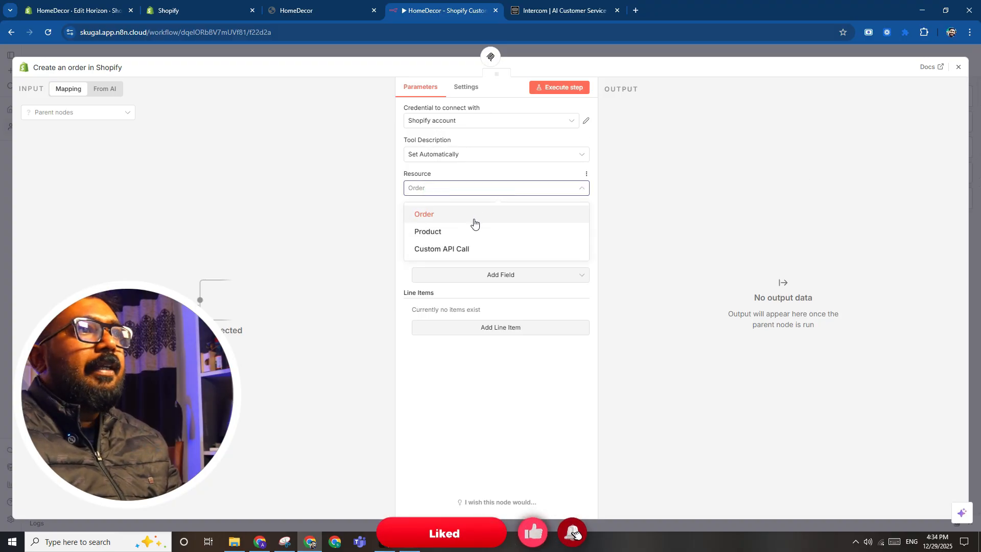
left_click(476, 213)
left_click(476, 187)
left_click(465, 226)
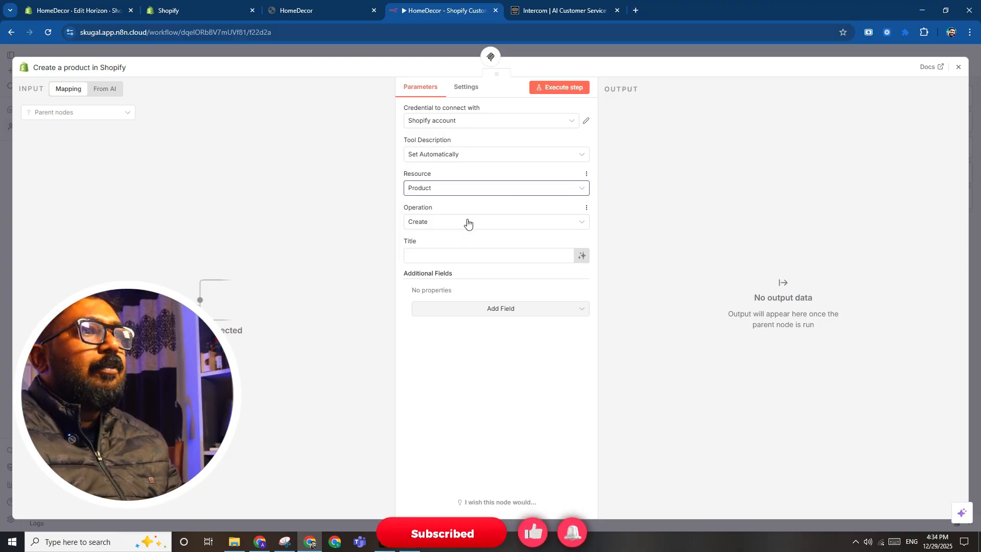
left_click(467, 222)
left_click(457, 297)
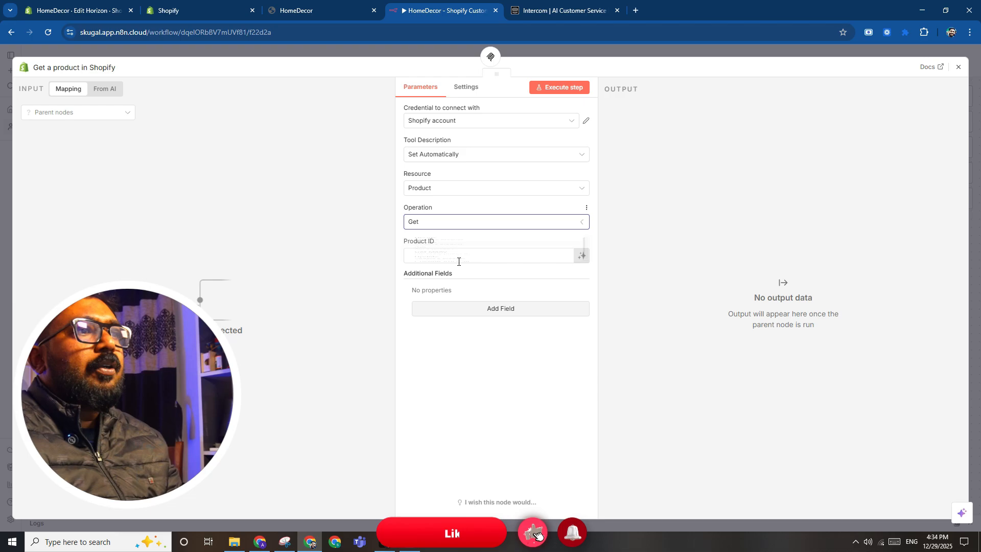
left_click(583, 256)
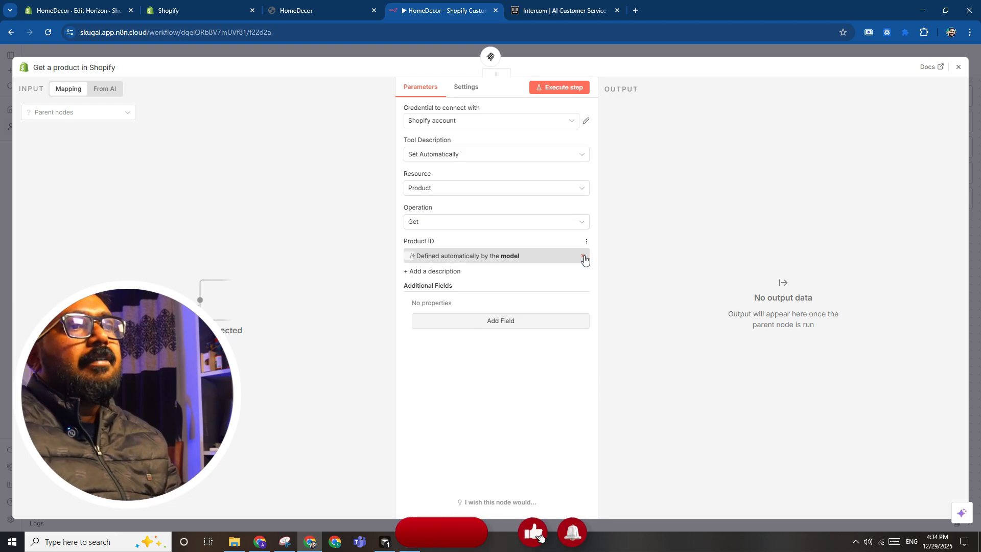
left_click(978, 228)
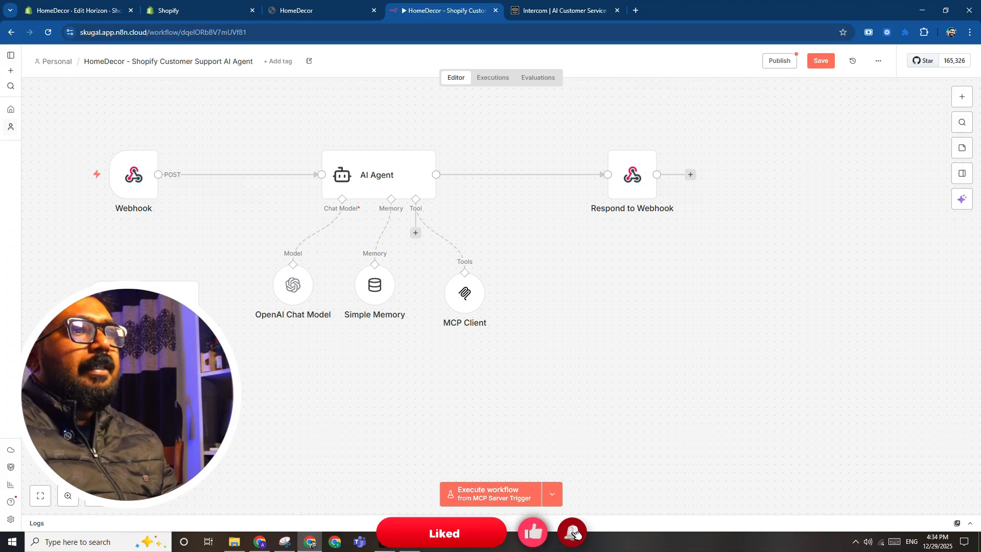
Start creating a new Shopify Access Token credential for the Get a product tool.
double_click(121, 416)
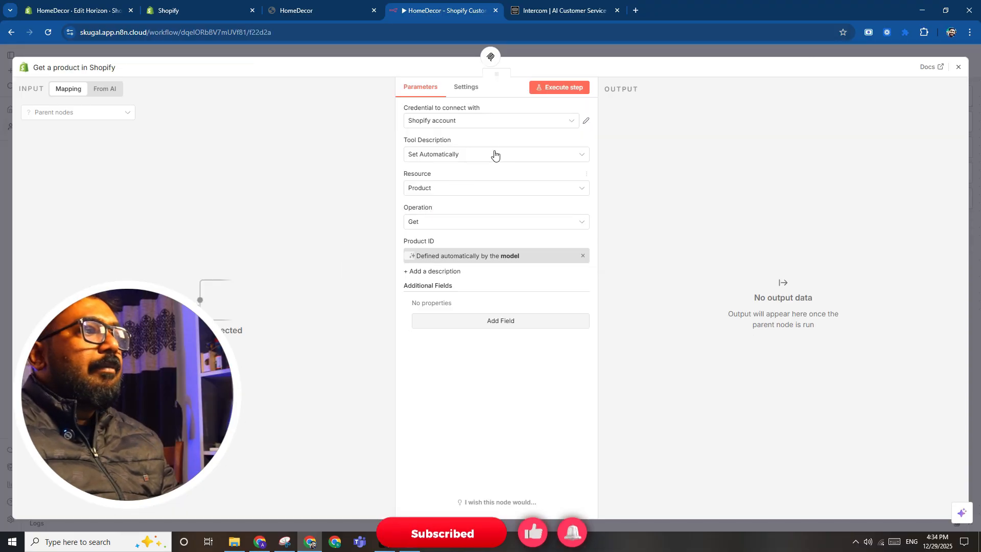
left_click(493, 125)
left_click(456, 174)
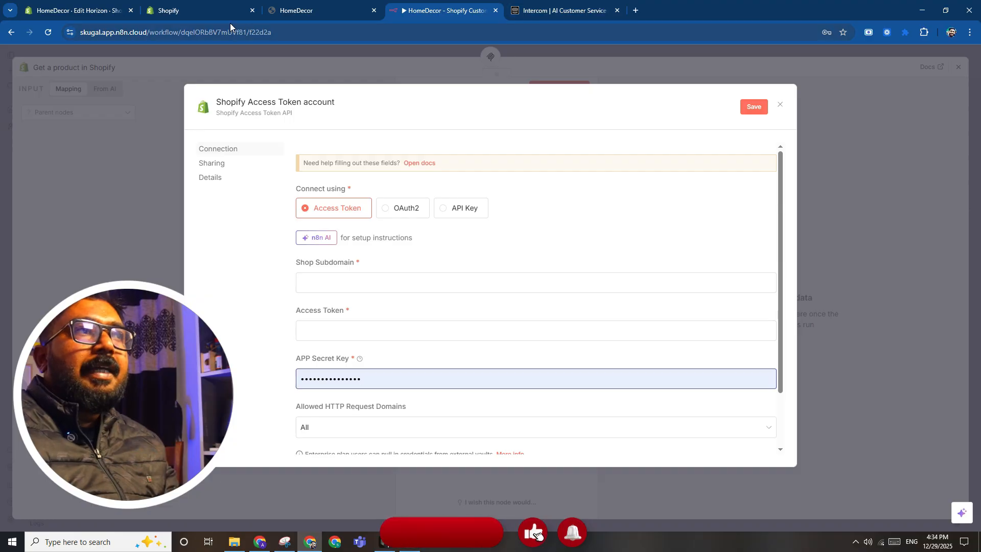
Open shopify.dev in a new browser tab, log in to the Dev Dashboard and start creating an app.
left_click(210, 17)
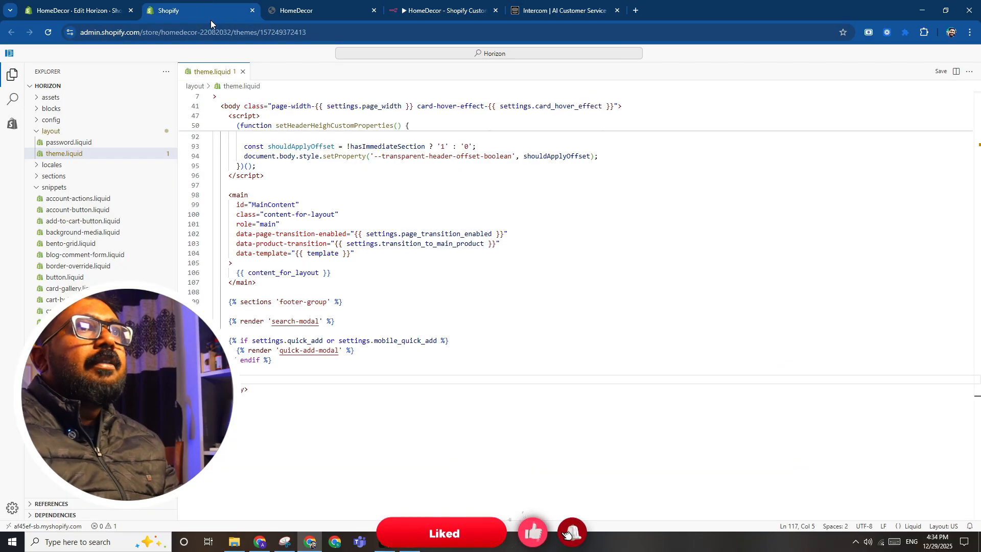
left_click(636, 11)
type("shopify.dev")
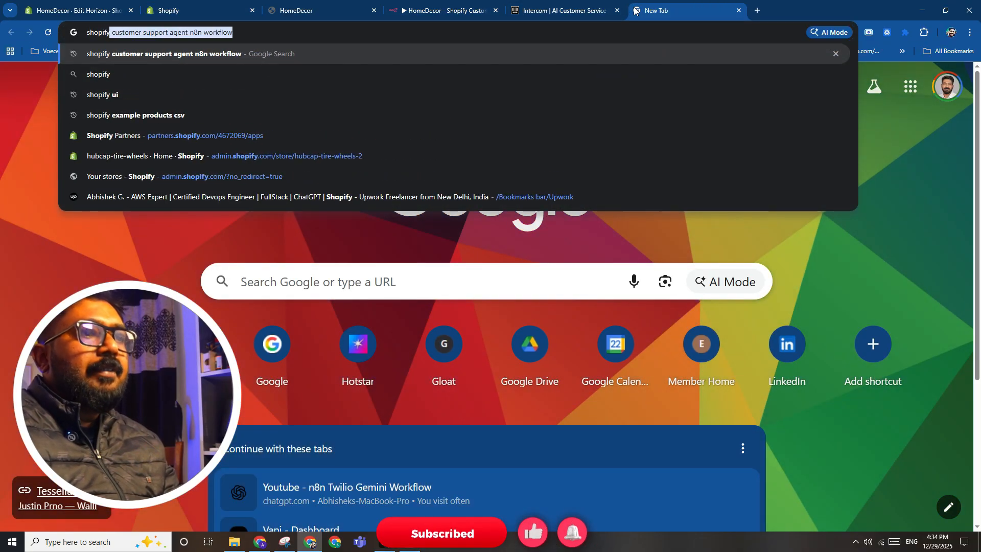
key("Return")
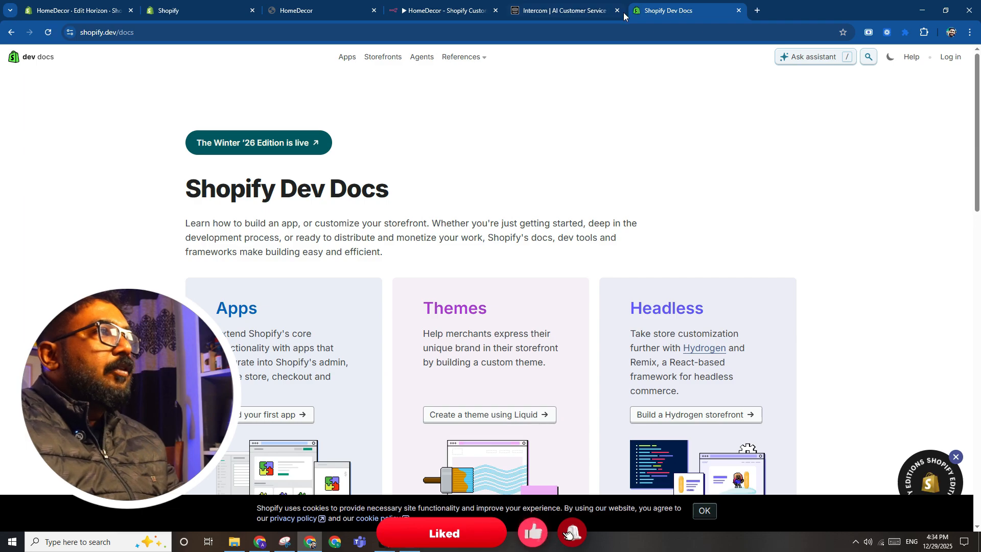
left_click(951, 57)
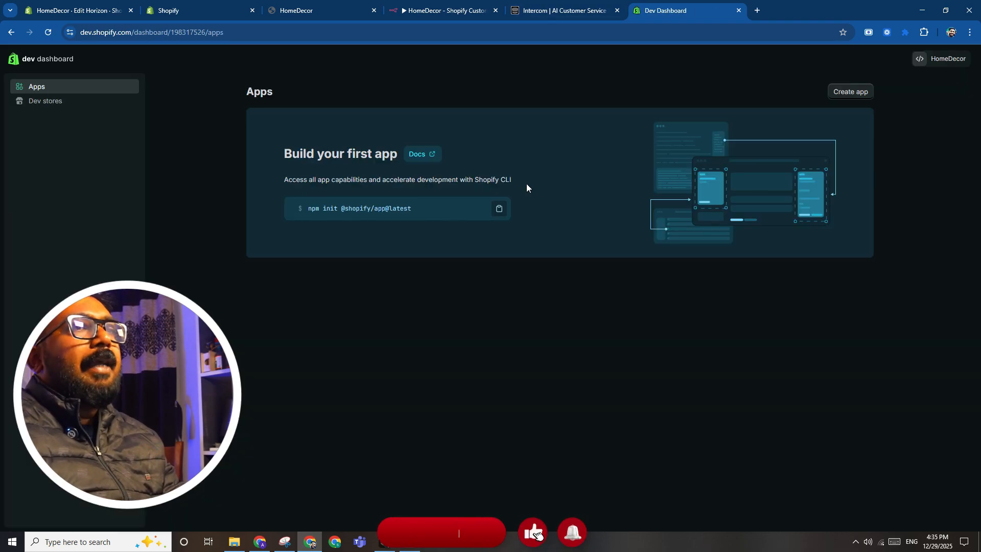
left_click(846, 93)
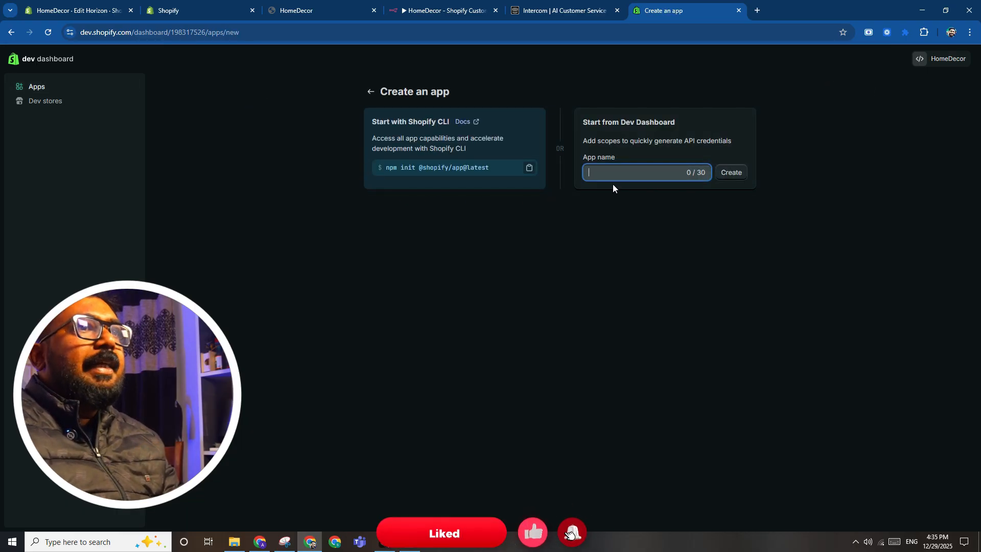
type("HomeDeo")
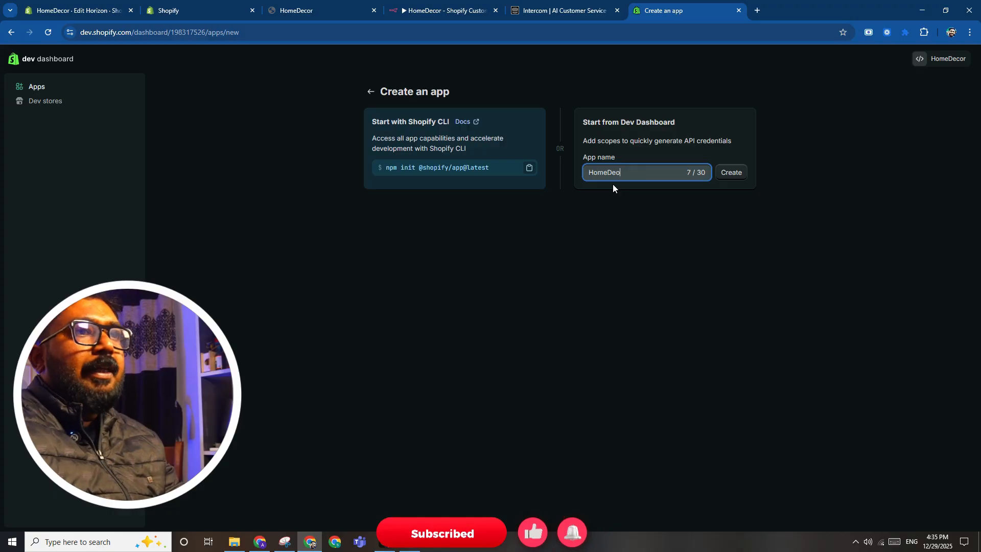
type("oHCh")
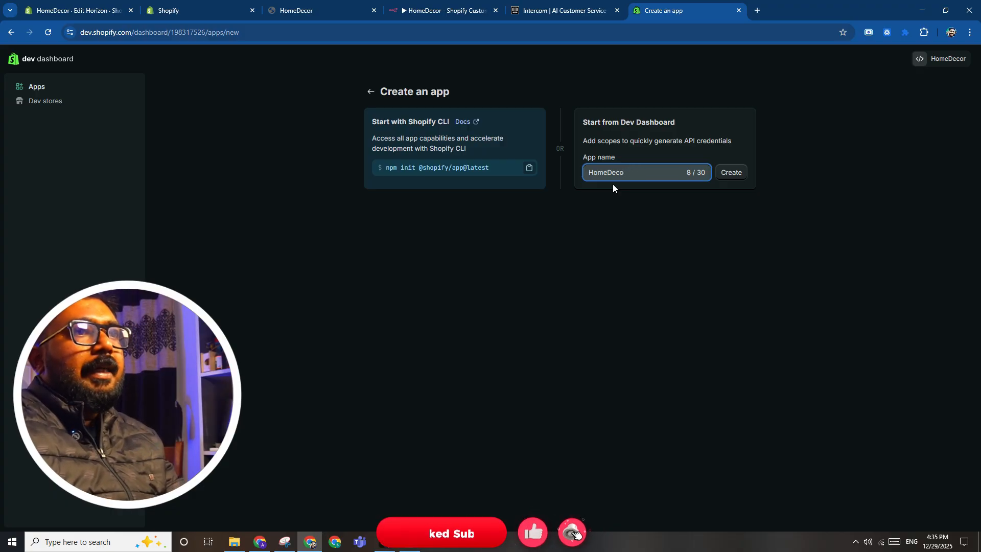
type("CustomerAgen")
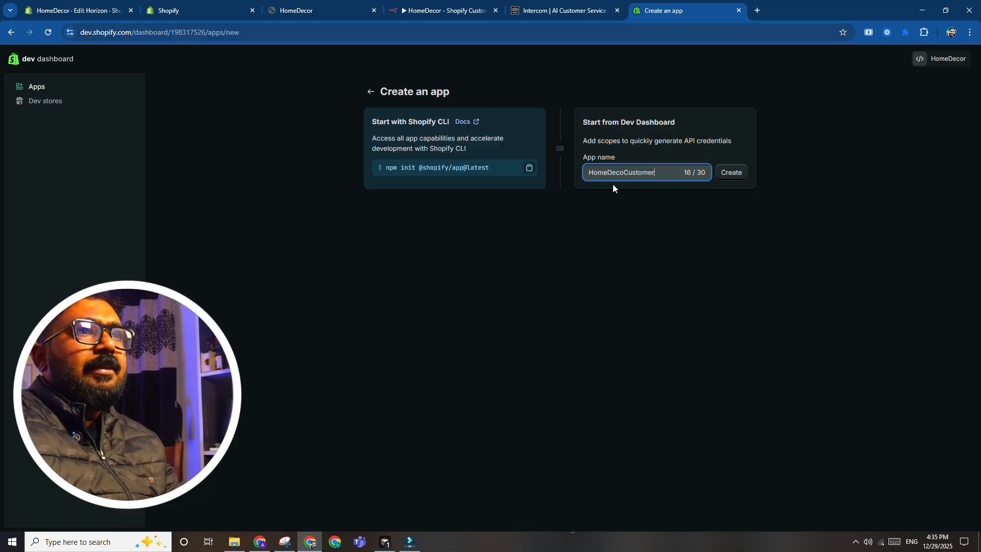
key("BackSpace")
key("BackSpace")
key("BackSpace")
key("BackSpace")
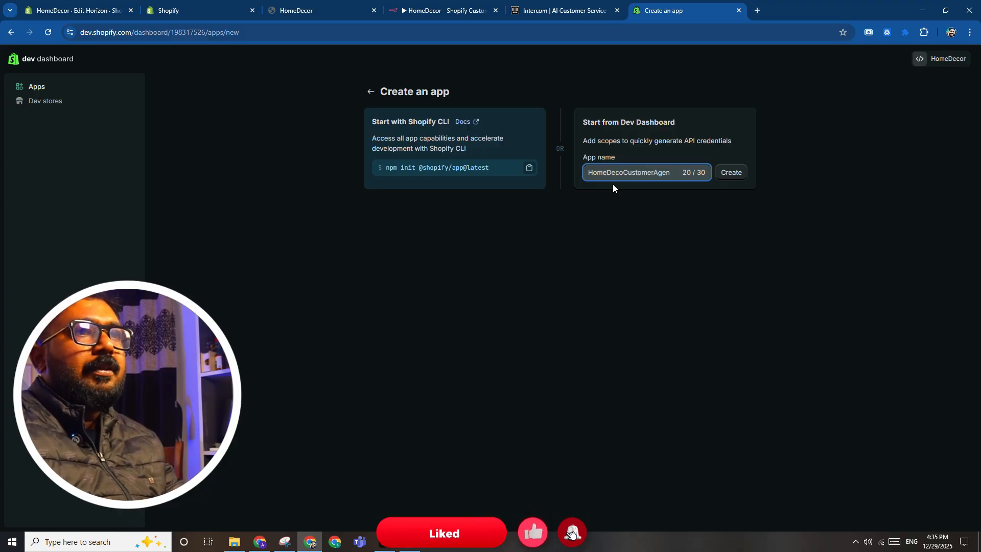
type("Support")
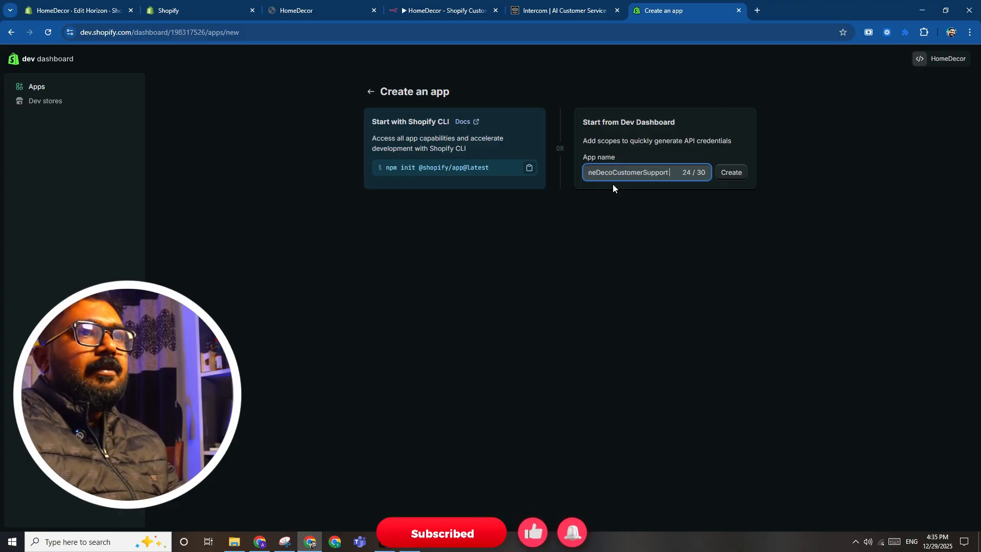
type("Agent")
Name the new app DecorAgent and create it.
key("ctrl+a")
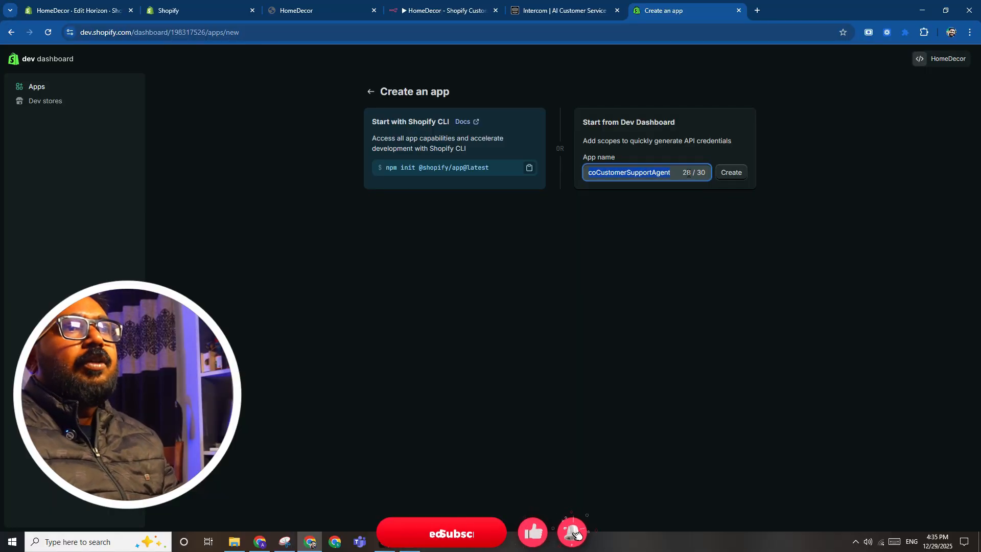
type("D")
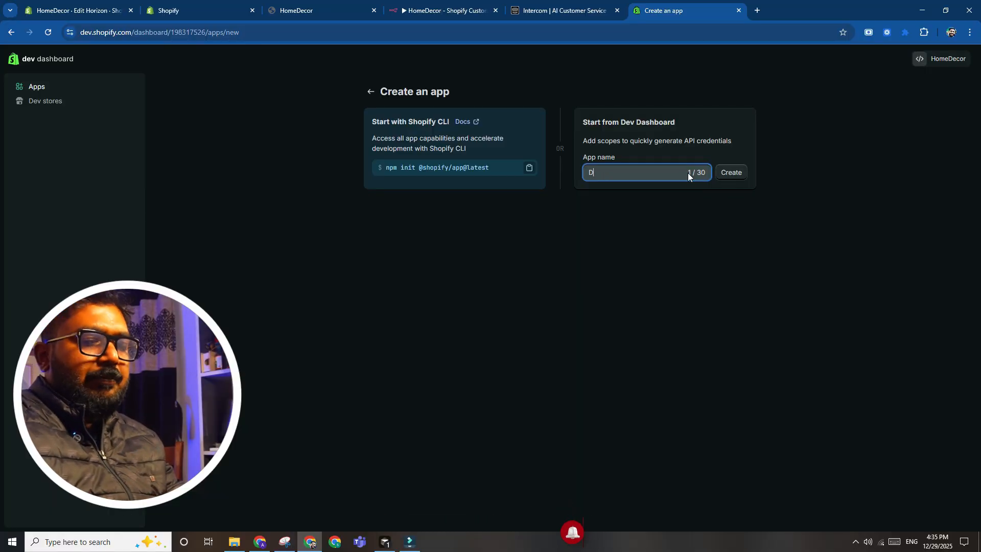
type("ecorAgent")
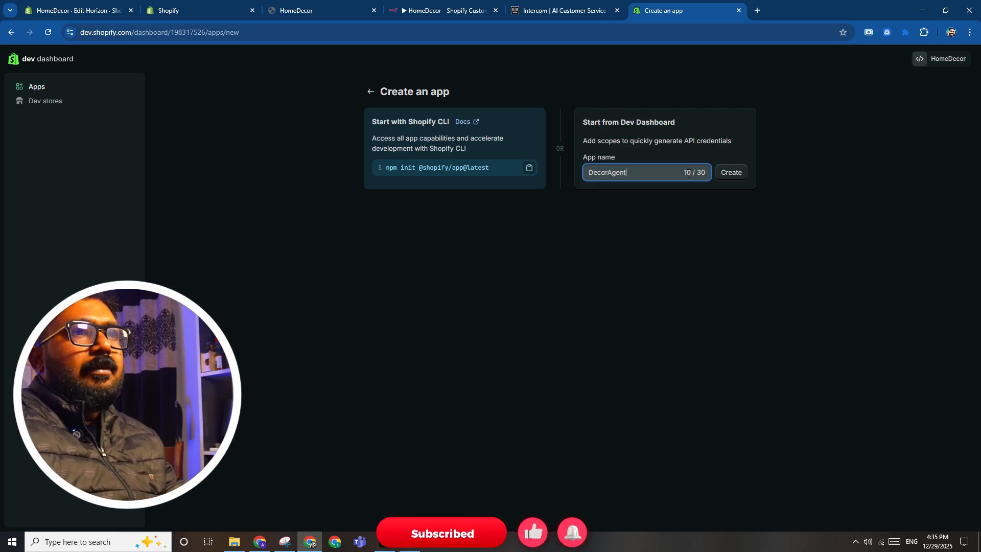
left_click(731, 173)
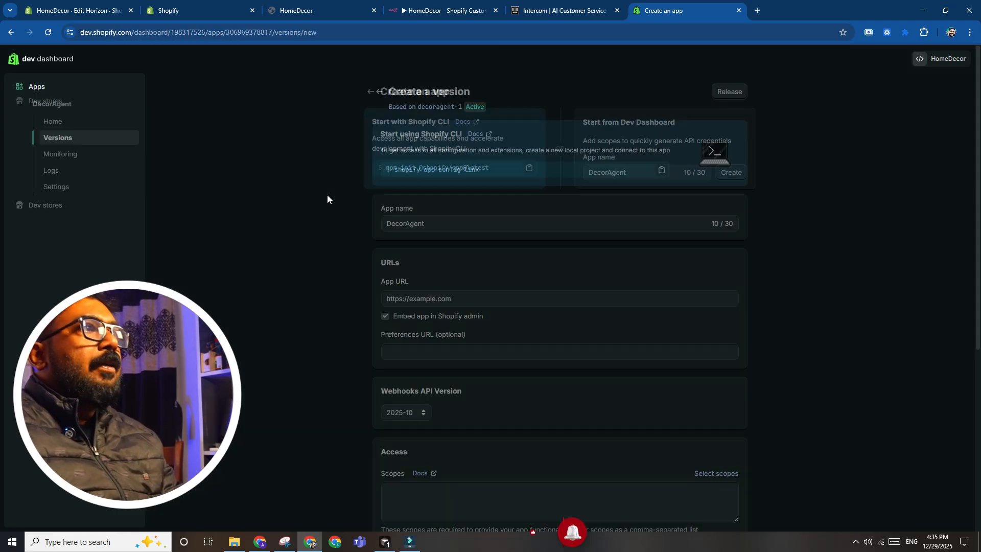
Select the read_product_feeds, read_product_listings and read_products Admin API scopes for the app version.
scroll(406, 191, "down", 2)
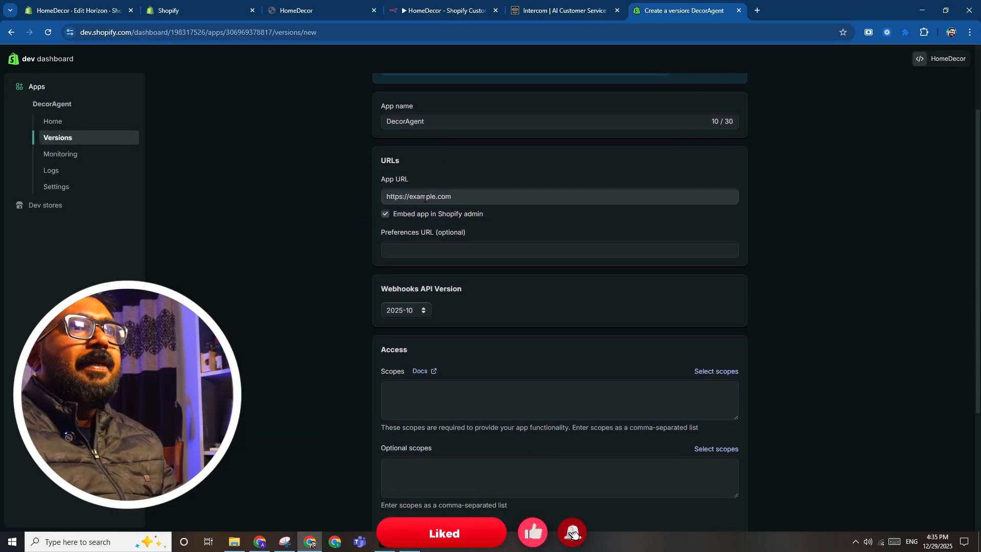
left_click_drag(500, 194, 354, 198)
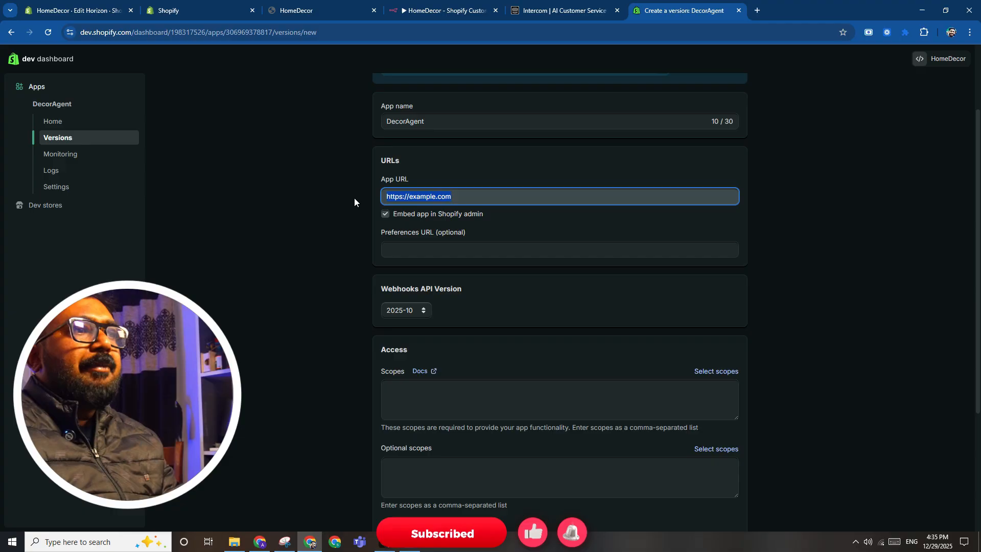
left_click(328, 199)
scroll(329, 213, "down", 2)
scroll(412, 312, "down", 1)
left_click(425, 254)
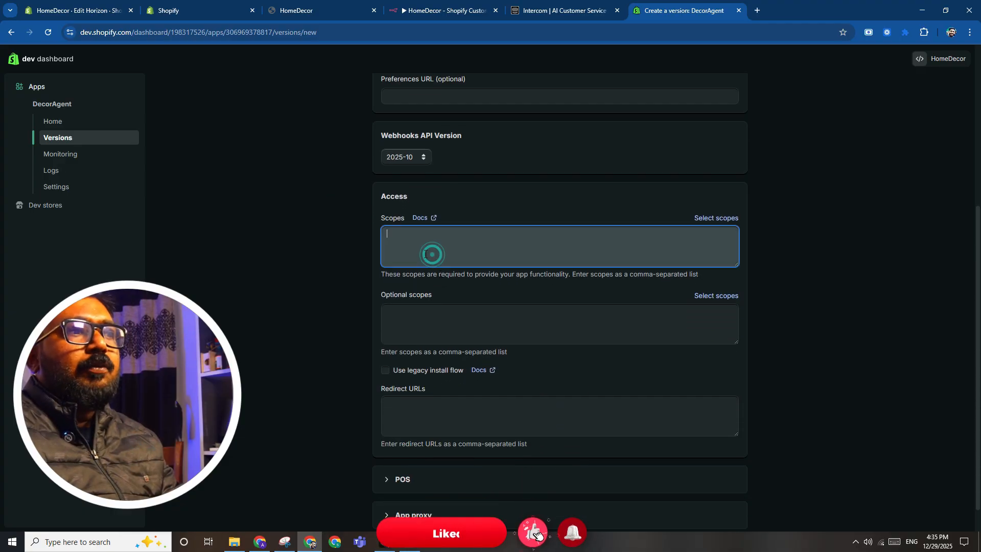
left_click(716, 218)
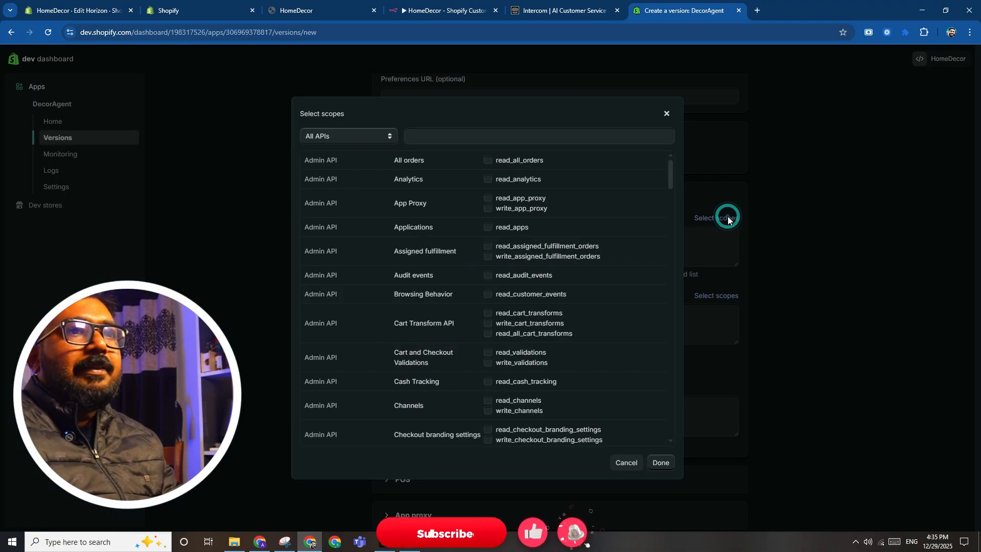
left_click(508, 135)
type("read")
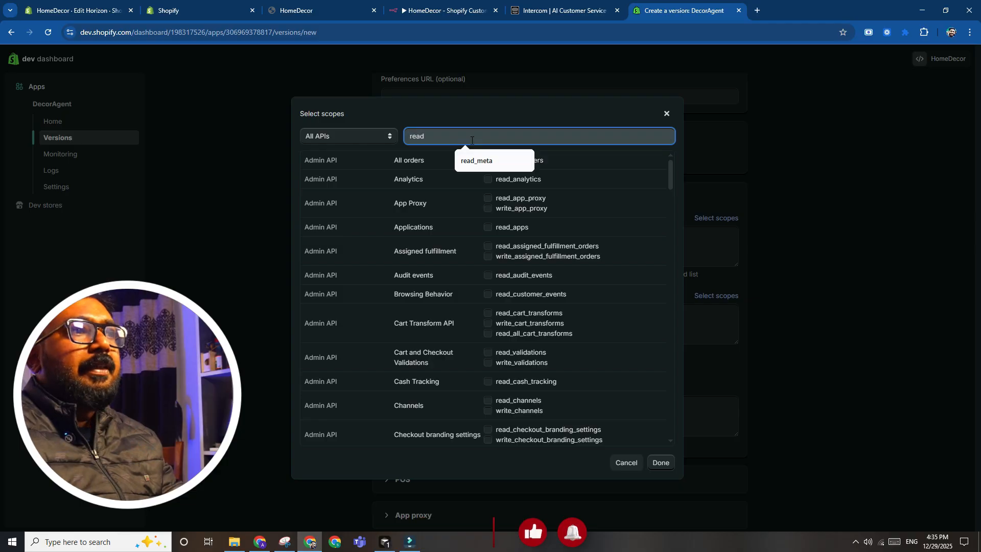
type("_pro")
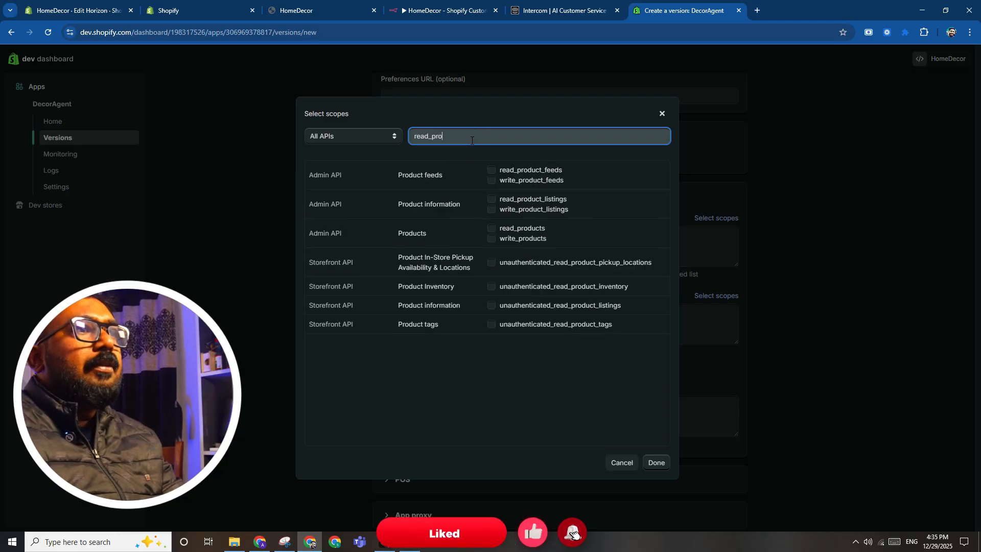
left_click(493, 170)
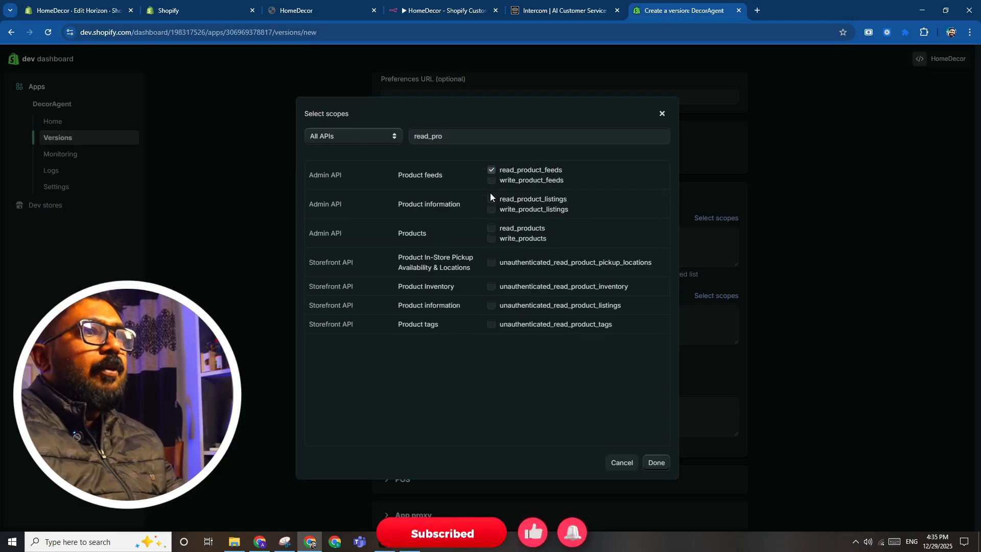
left_click(491, 229)
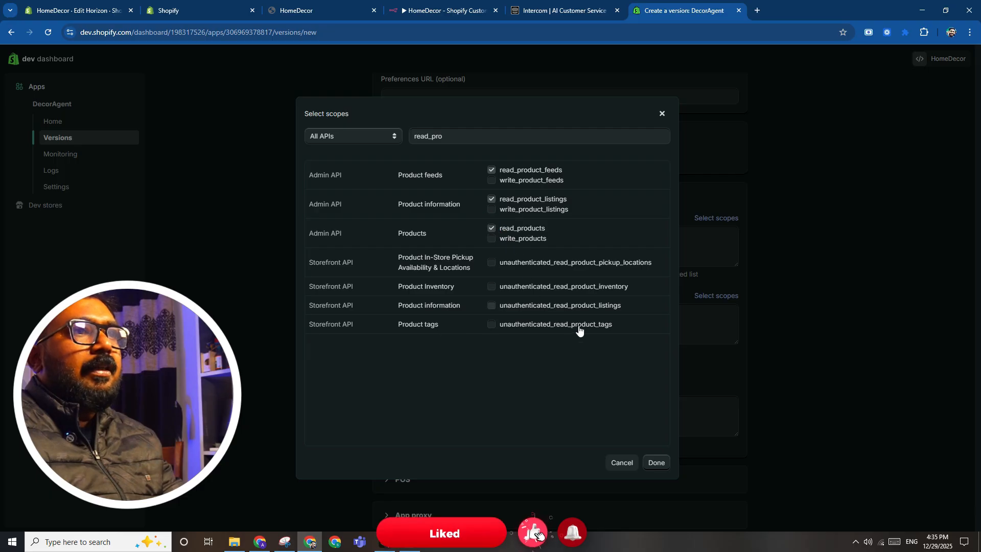
Add the read_metaobject_definitions and read_metaobjects Admin API scopes and apply the scope selection.
double_click(429, 136)
type("read_meta")
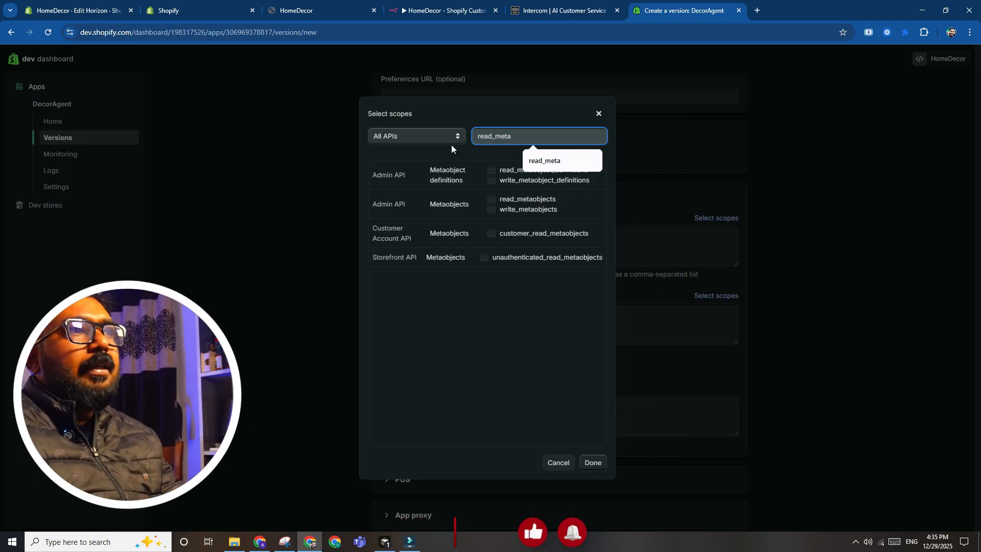
left_click(517, 348)
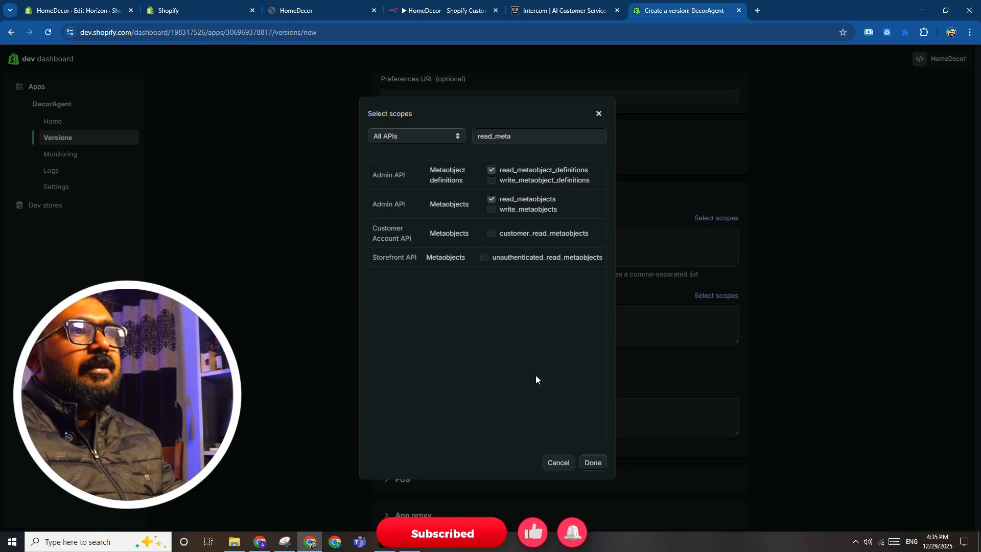
left_click(605, 463)
Check the app version's Redirect URLs setting against the fields of the Shopify credential form in n8n.
scroll(302, 296, "down", 1)
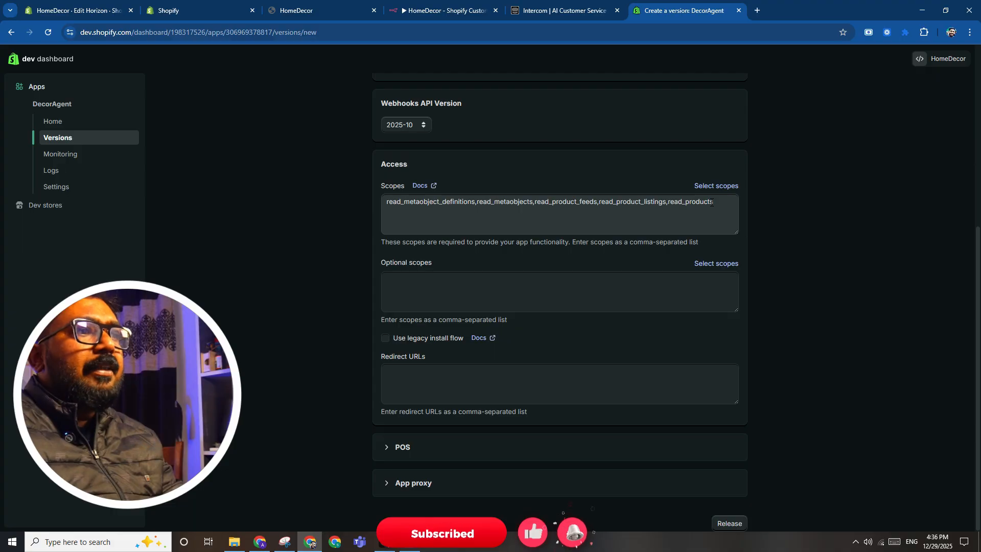
left_click(521, 379)
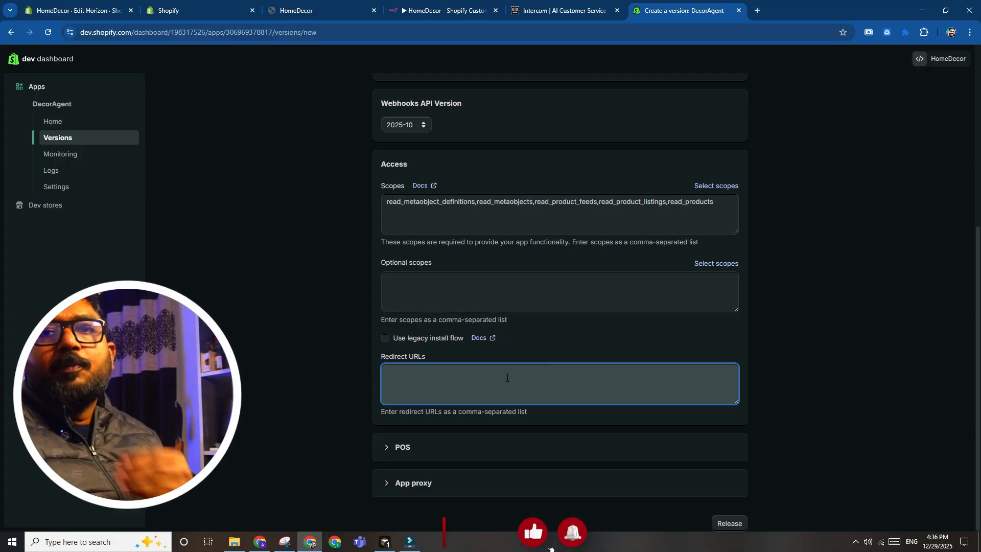
left_click(441, 10)
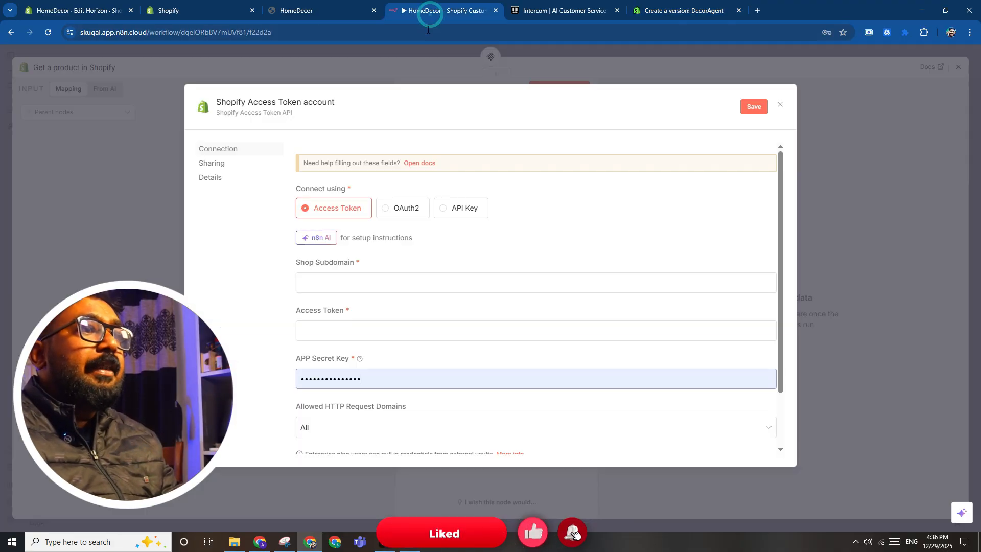
left_click(467, 254)
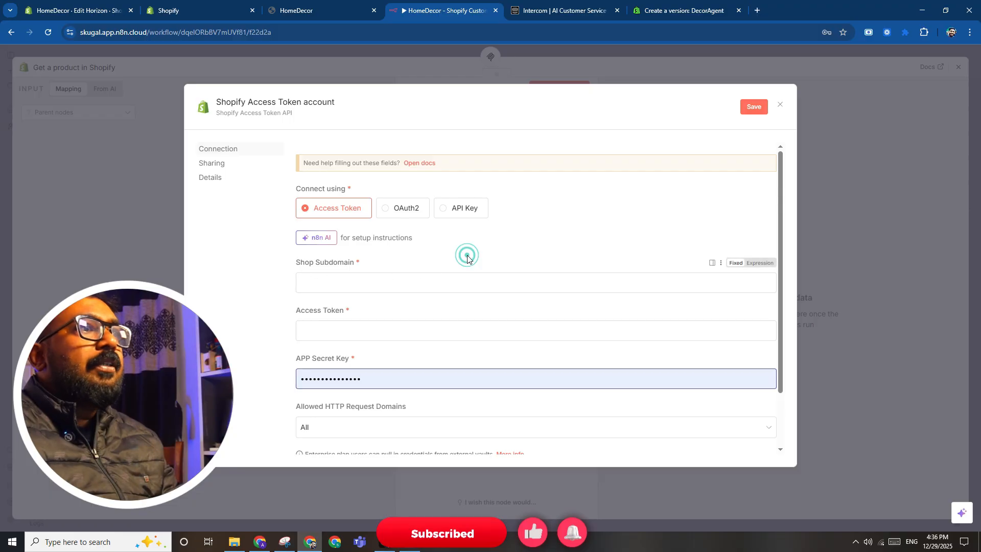
scroll(401, 305, "down", 2)
scroll(394, 311, "up", 2)
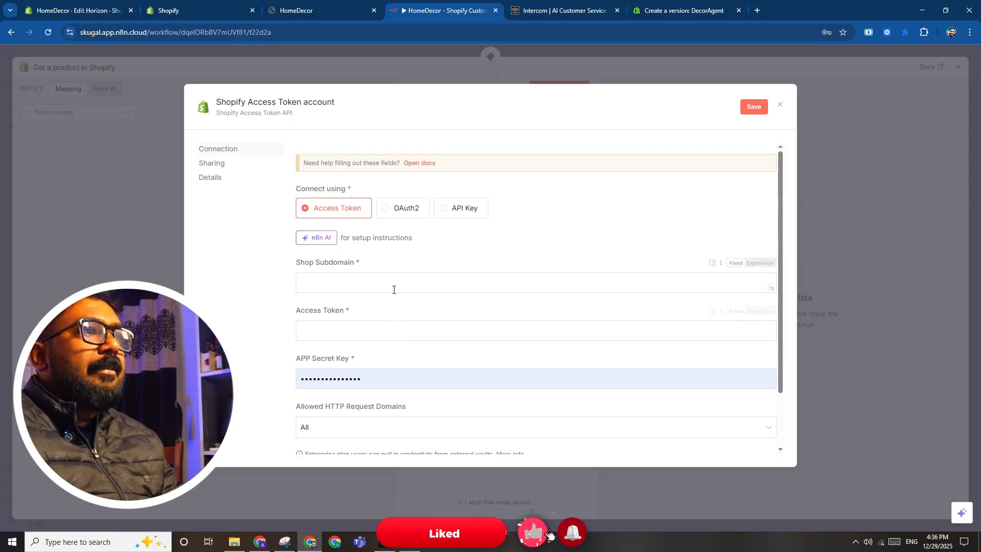
Open the HomeDecor store's app and sales channel settings in the Shopify admin to find its shop subdomain.
left_click(393, 287)
left_click(643, 11)
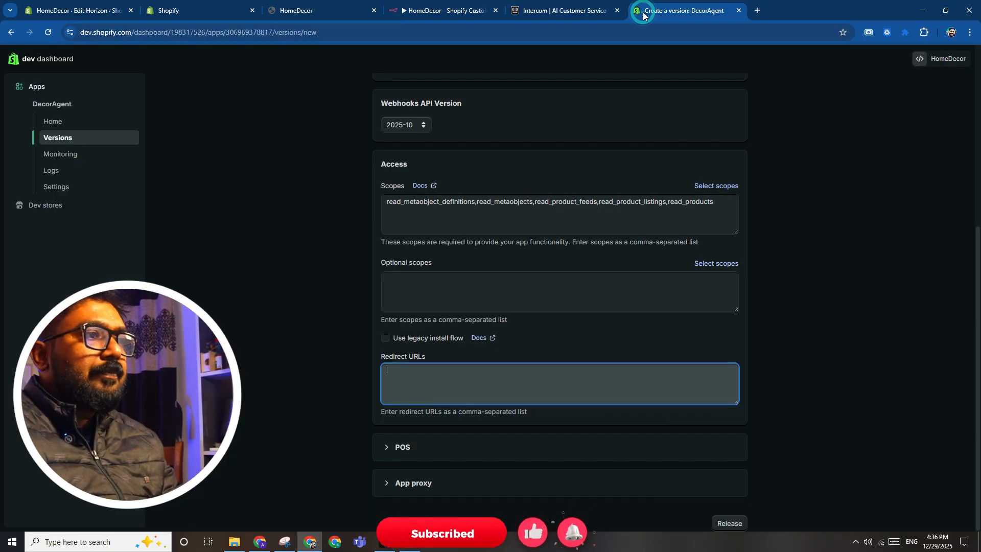
left_click(442, 11)
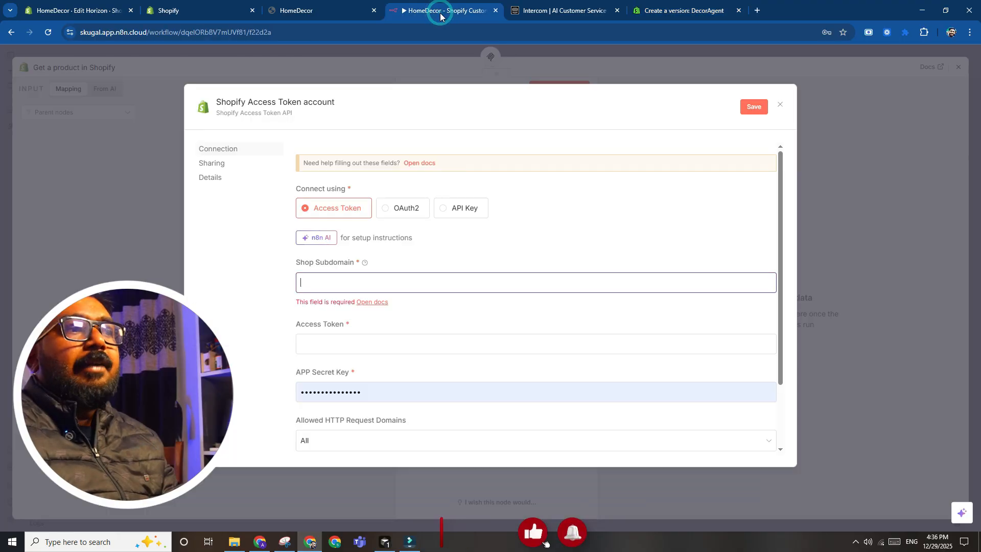
left_click(320, 278)
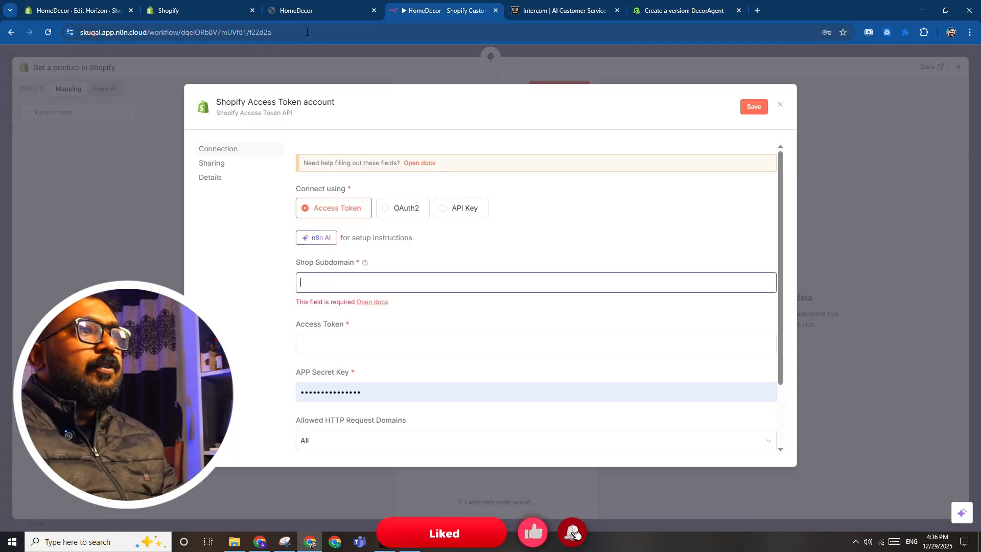
left_click(329, 16)
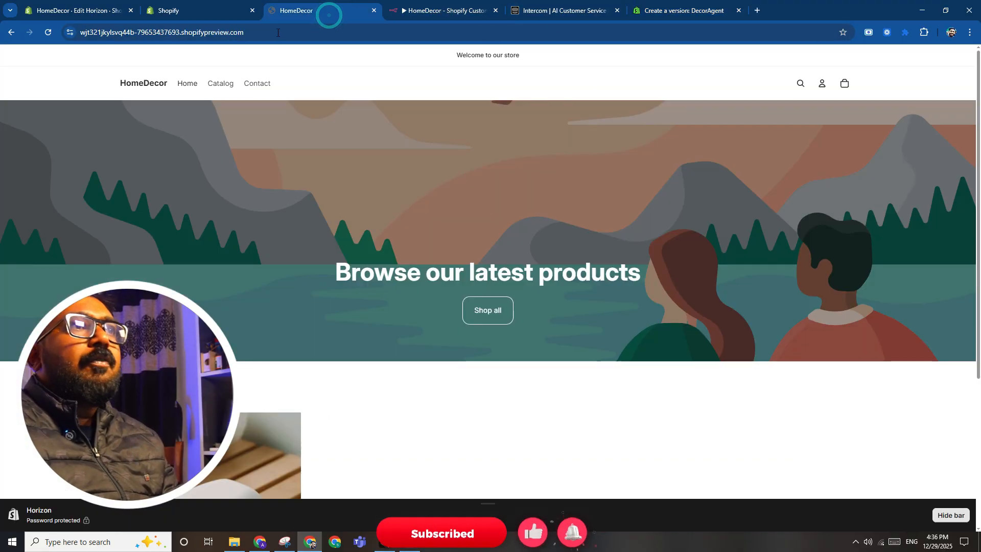
left_click(183, 11)
left_click(77, 11)
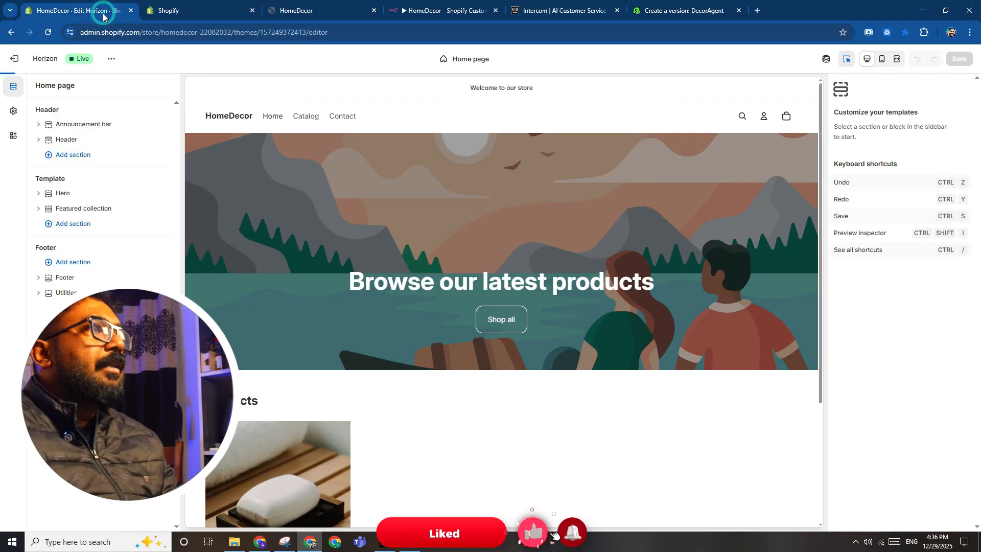
left_click(15, 59)
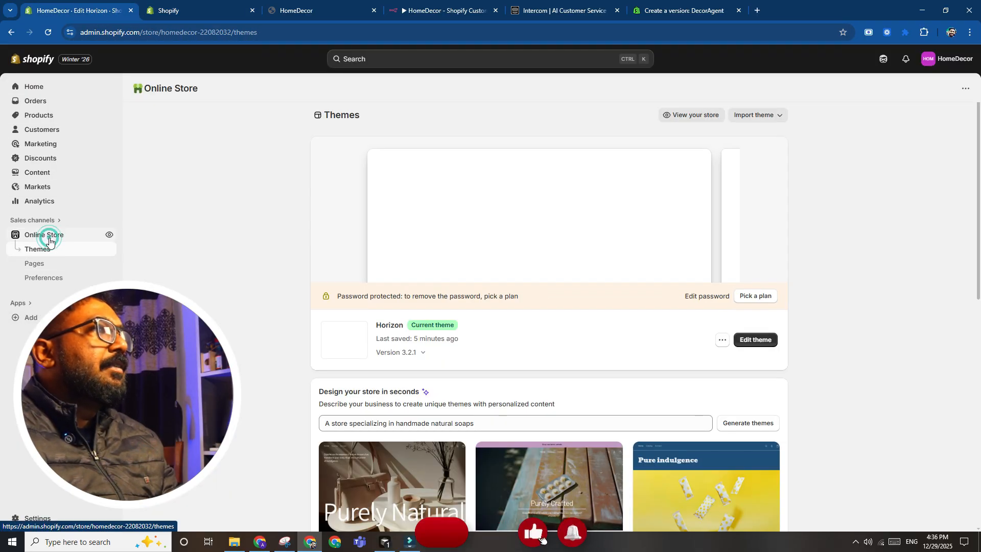
left_click(32, 305)
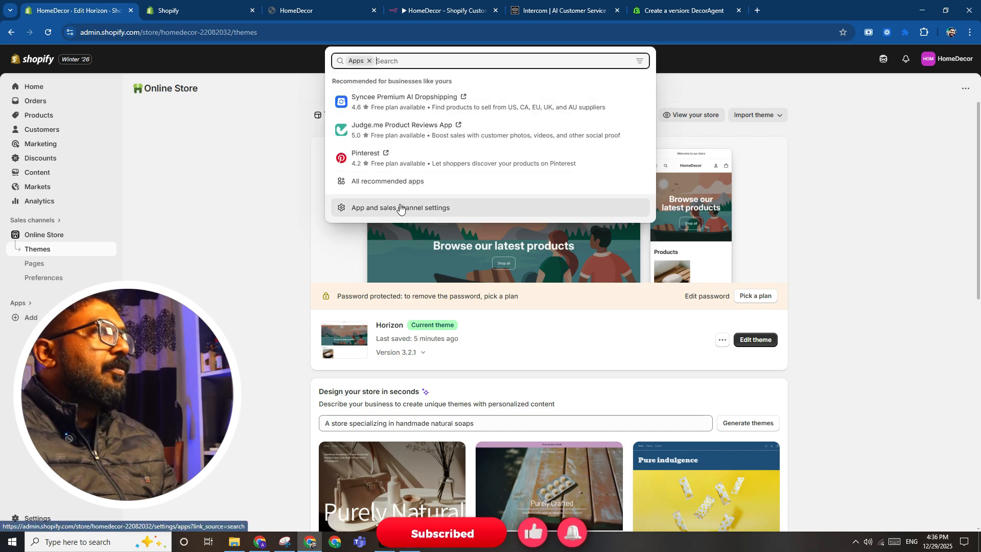
left_click(397, 204)
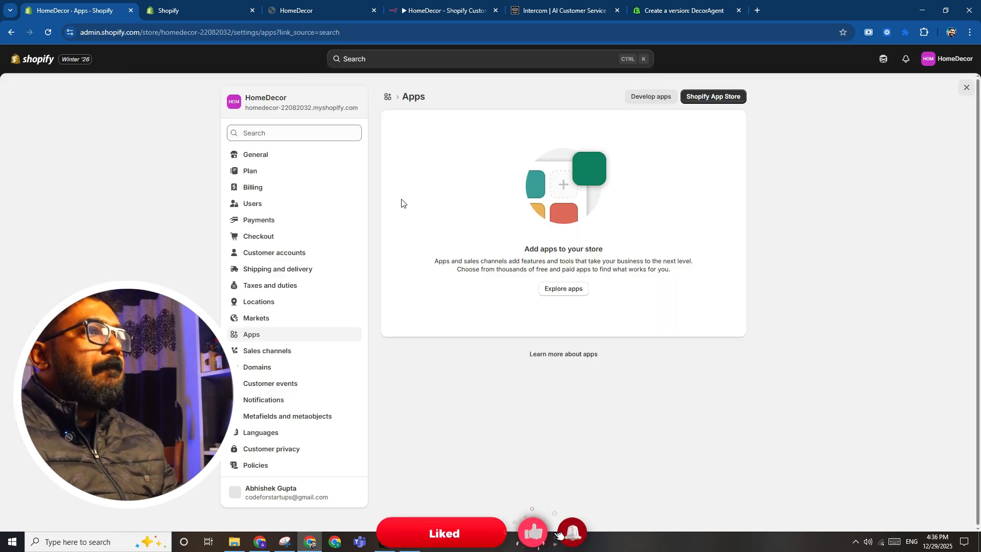
Try to copy the shop subdomain from the store settings and check the copied text in a new browser tab.
left_click_drag(245, 98, 311, 111)
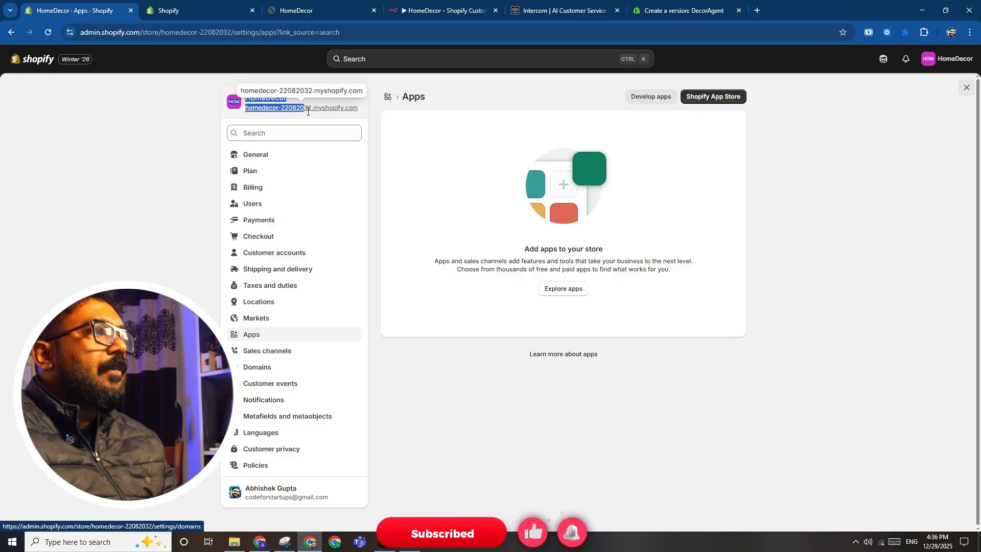
key("ctrl+c")
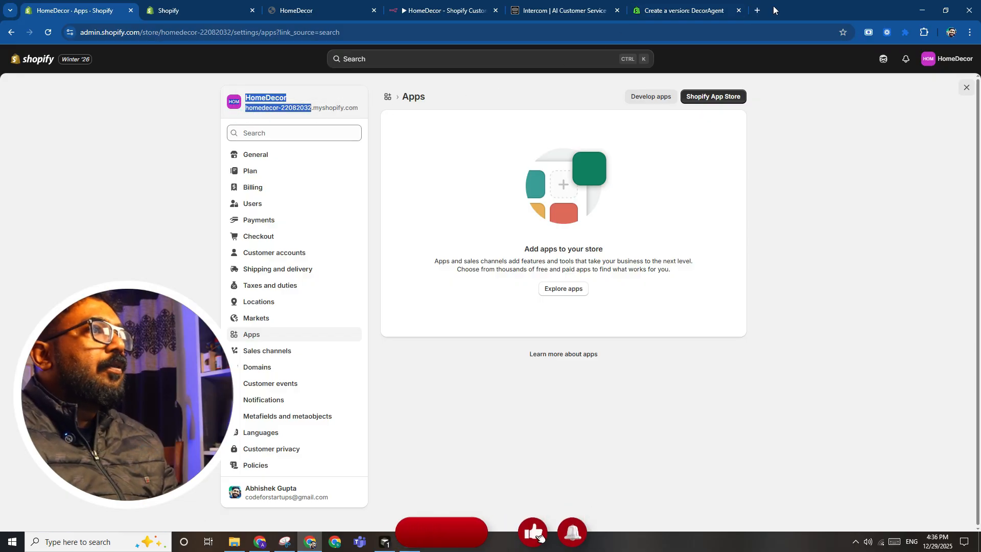
left_click(756, 11)
key("ctrl+v")
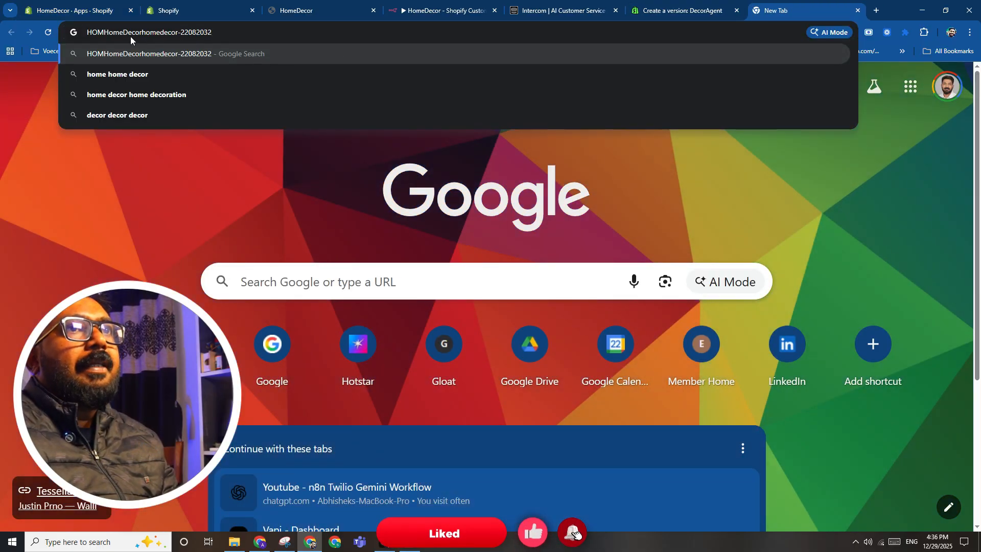
left_click_drag(105, 32, 282, 32)
key("ctrl+a")
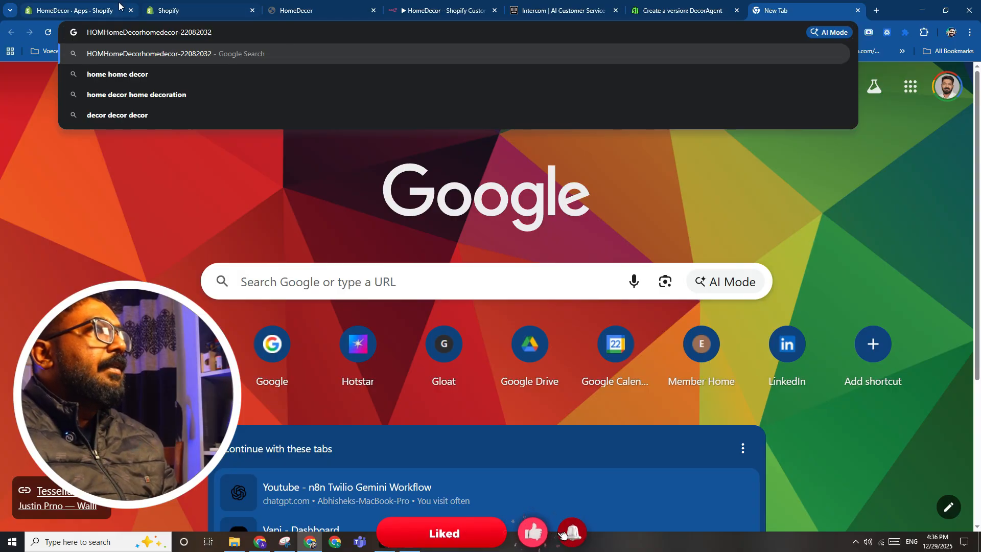
Copy only the subdomain homedecor-22082032 from the store settings and enter it as the n8n credential's Shop Subdomain.
left_click(75, 10)
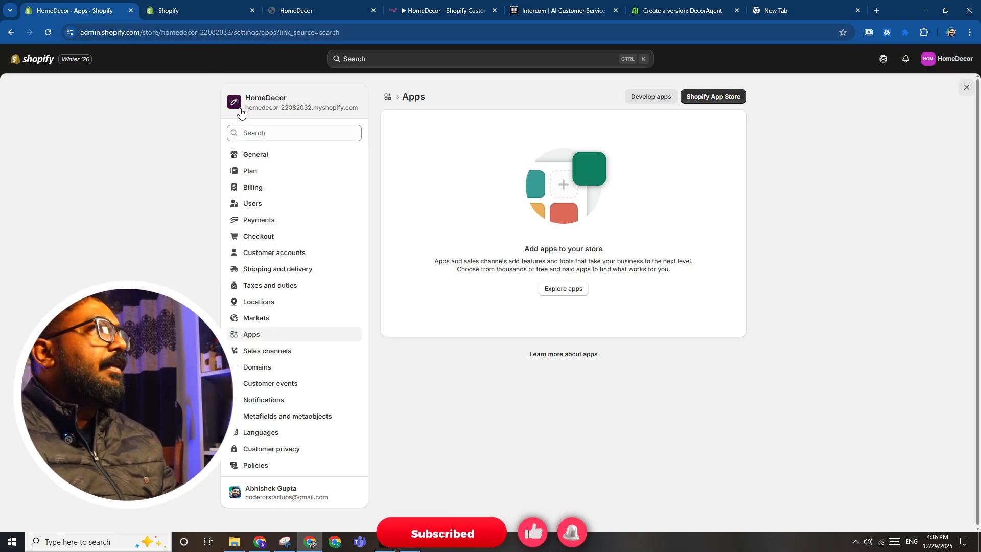
left_click_drag(256, 109, 311, 108)
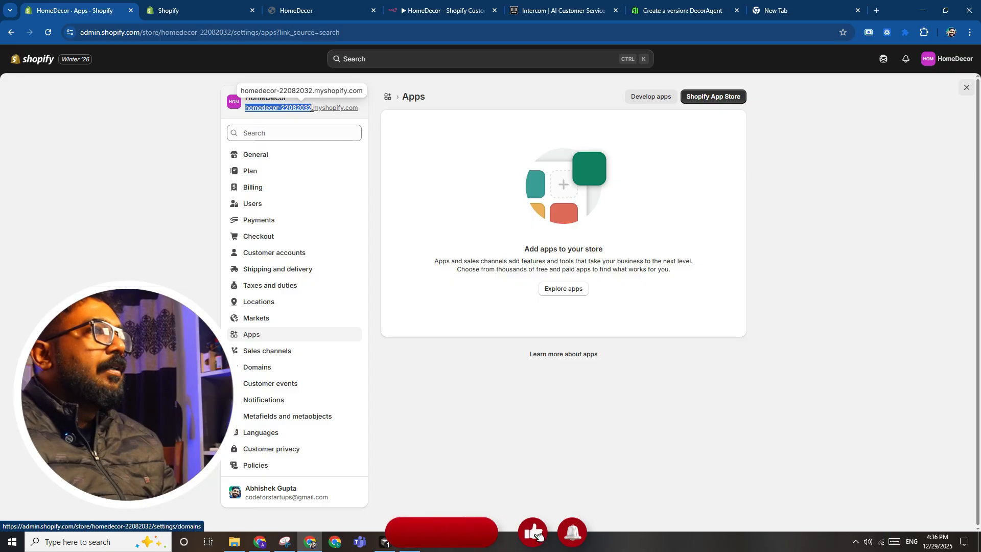
left_click(446, 15)
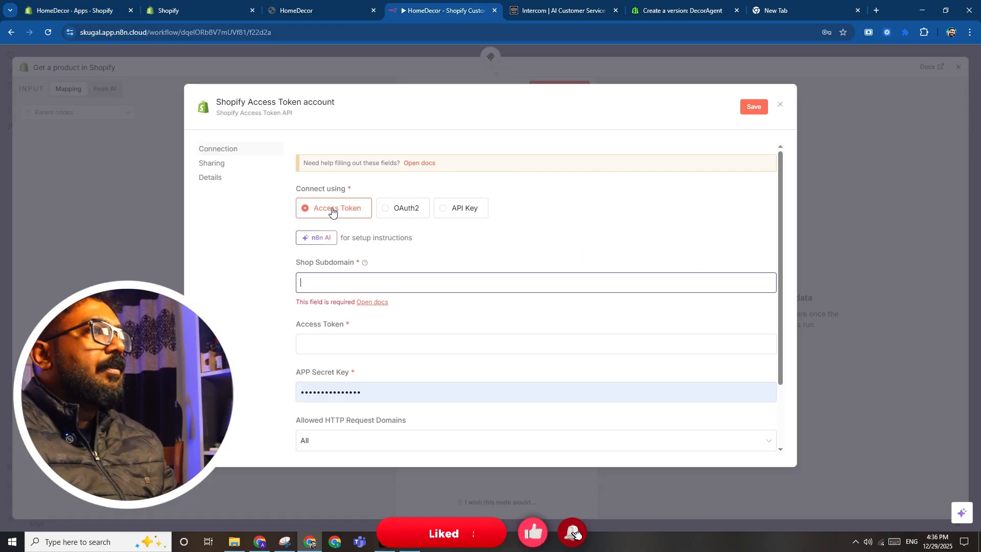
left_click(391, 286)
key("ctrl+v")
left_click(376, 330)
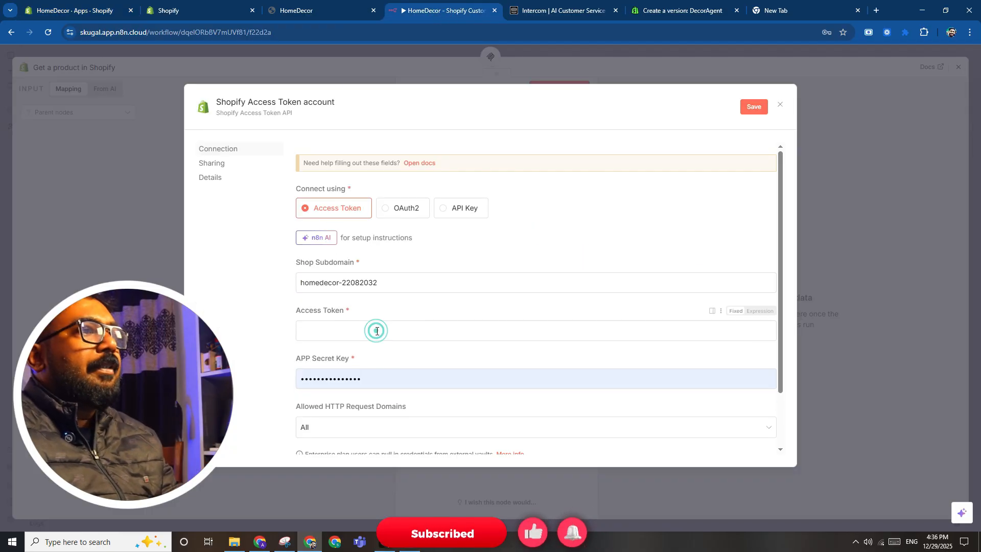
left_click(253, 308)
Switch the Shopify credential to OAuth2 and enter homedecor-22082032 as its Shop Subdomain.
left_click(405, 208)
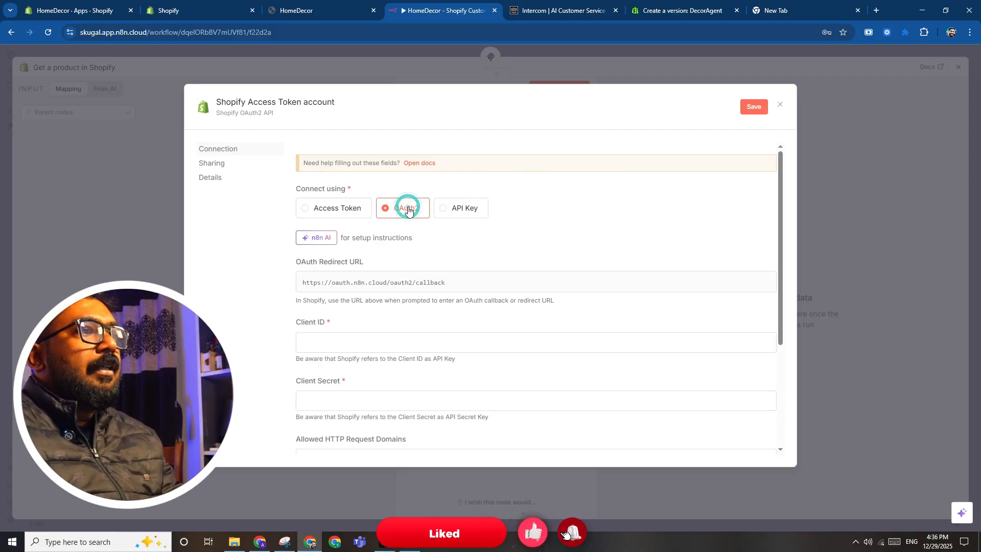
left_click(361, 343)
scroll(363, 323, "down", 2)
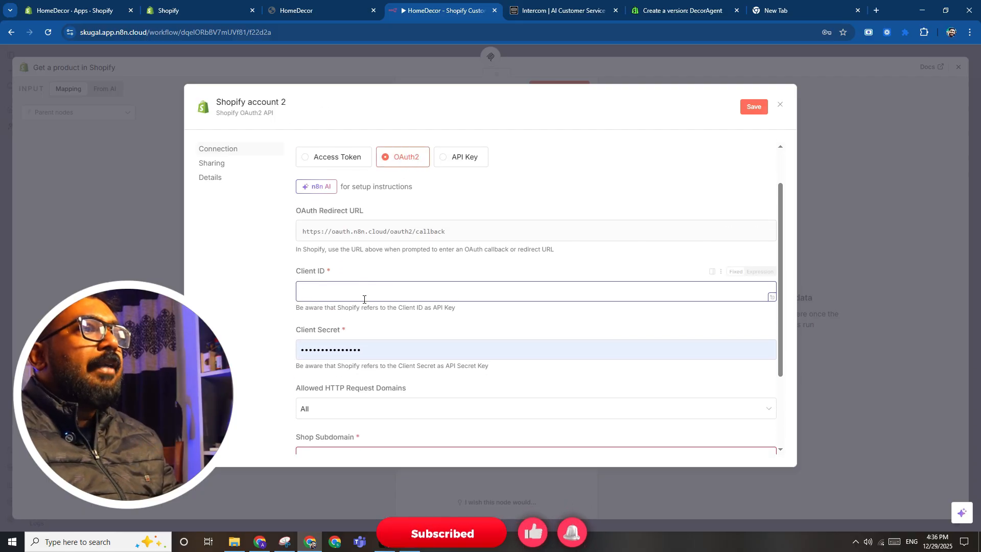
left_click(339, 404)
key("ctrl+v")
scroll(304, 331, "up", 2)
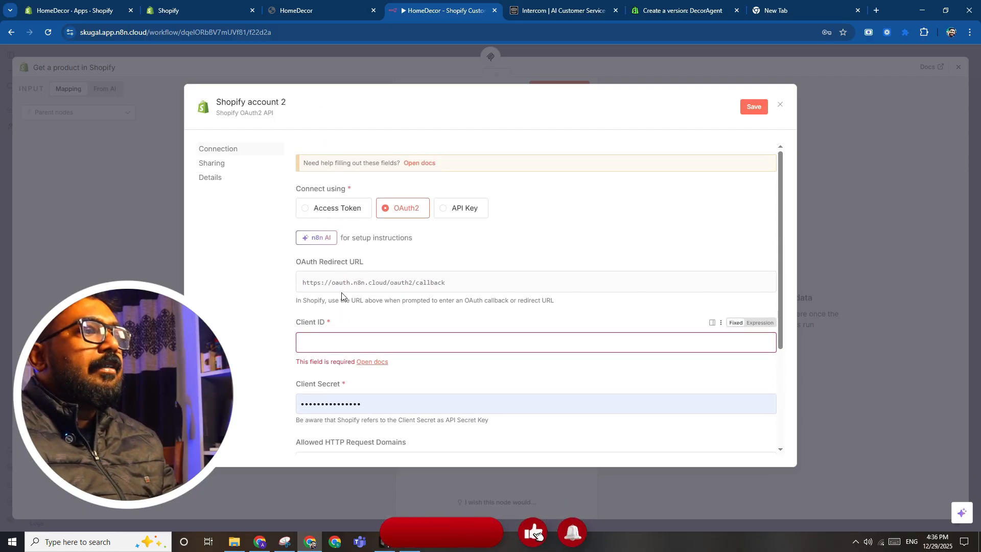
left_click(343, 284)
scroll(348, 332, "down", 2)
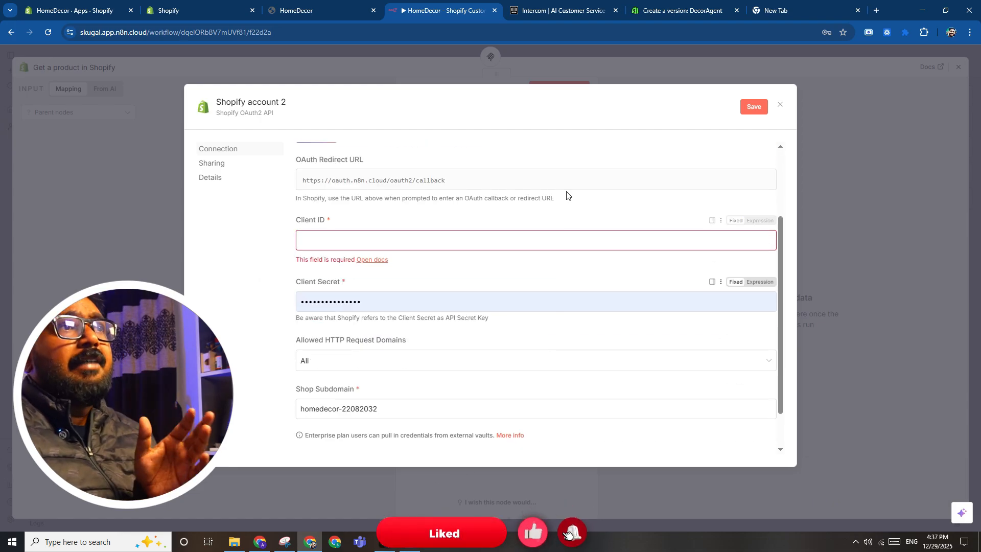
left_click(679, 10)
scroll(399, 230, "up", 5)
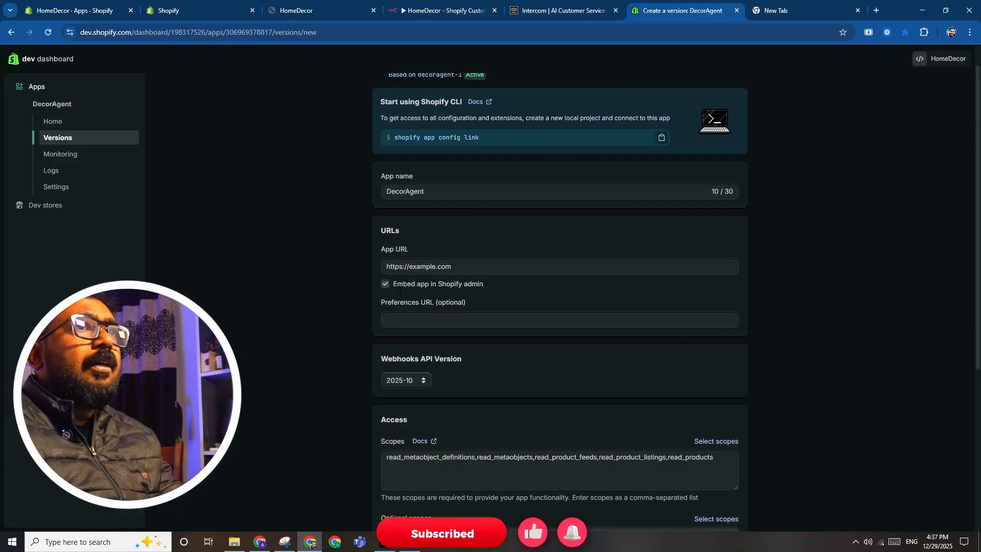
scroll(400, 290, "down", 5)
left_click(455, 369)
key("ctrl+v")
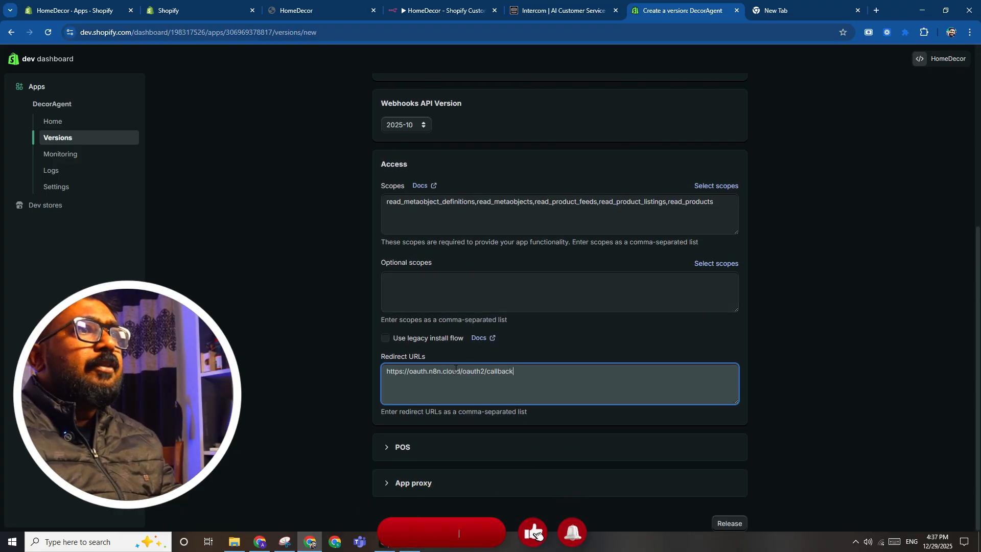
Release the new DecorAgent app version under the name v1.
scroll(594, 385, "up", 6)
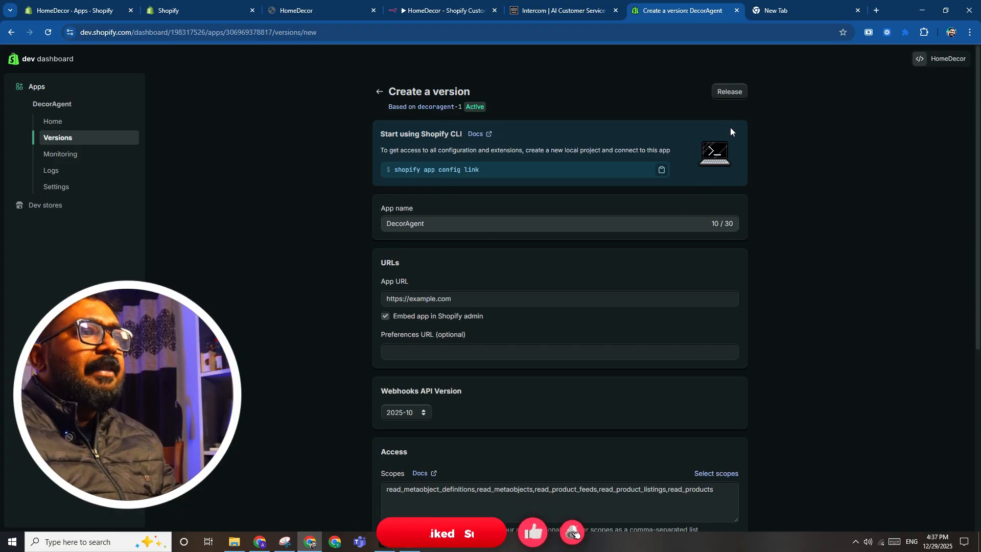
left_click(741, 91)
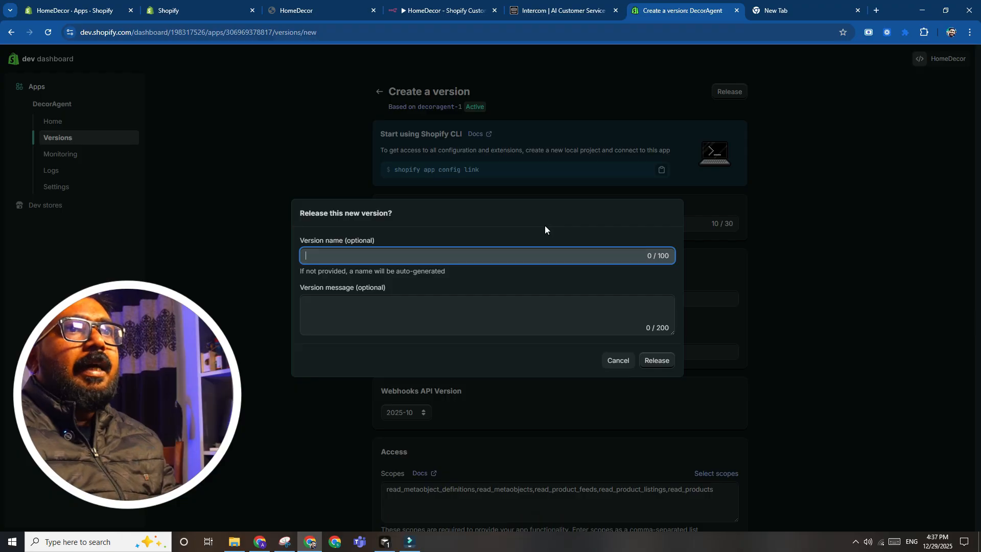
type("v1")
left_click(643, 354)
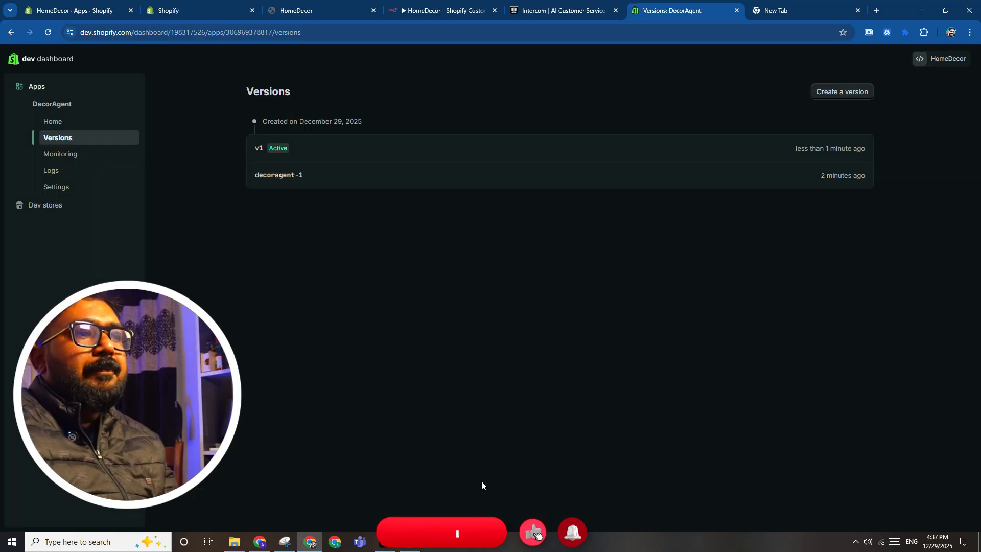
Copy the client ID from DecorAgent's app settings into the Client ID of the n8n Shopify credential.
left_click(57, 187)
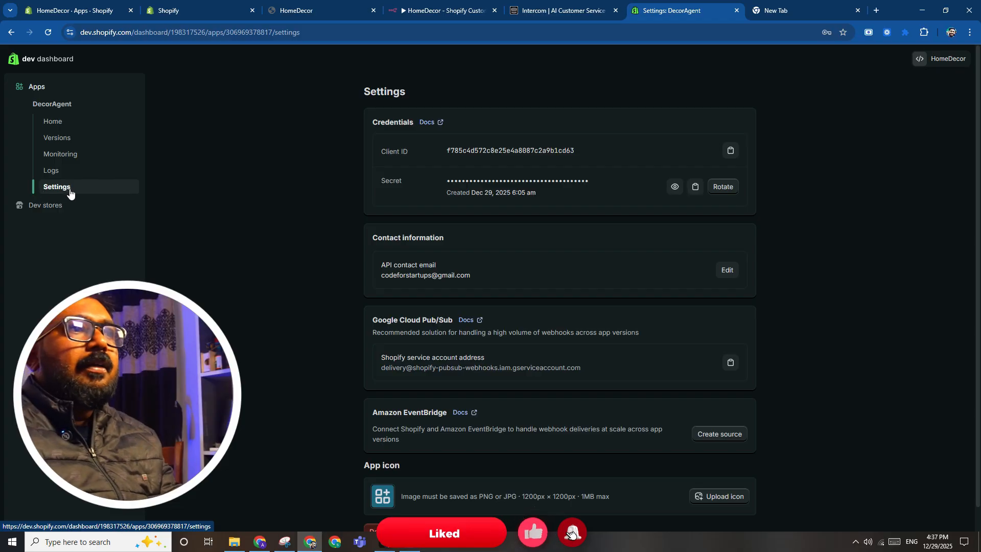
left_click(726, 151)
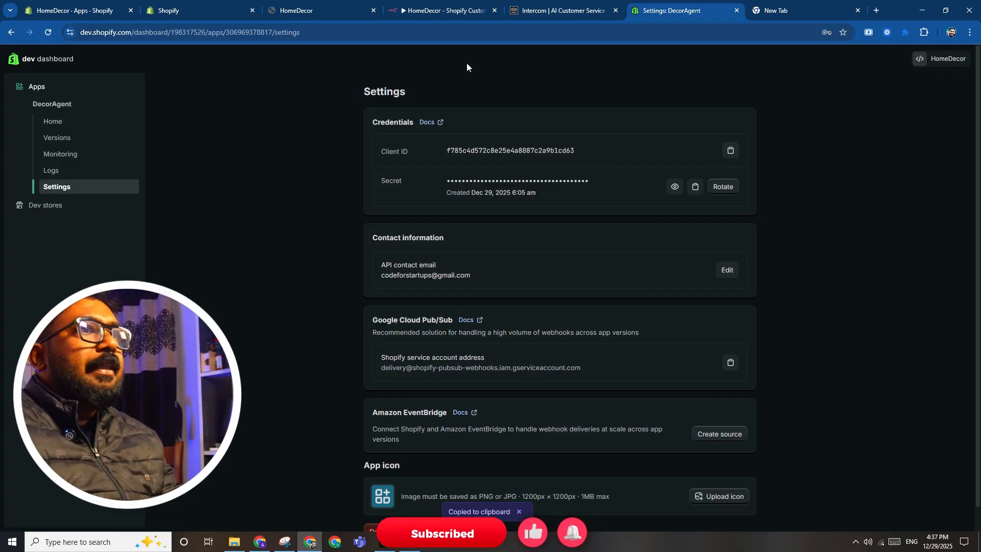
left_click(450, 16)
left_click(359, 239)
key("ctrl+v")
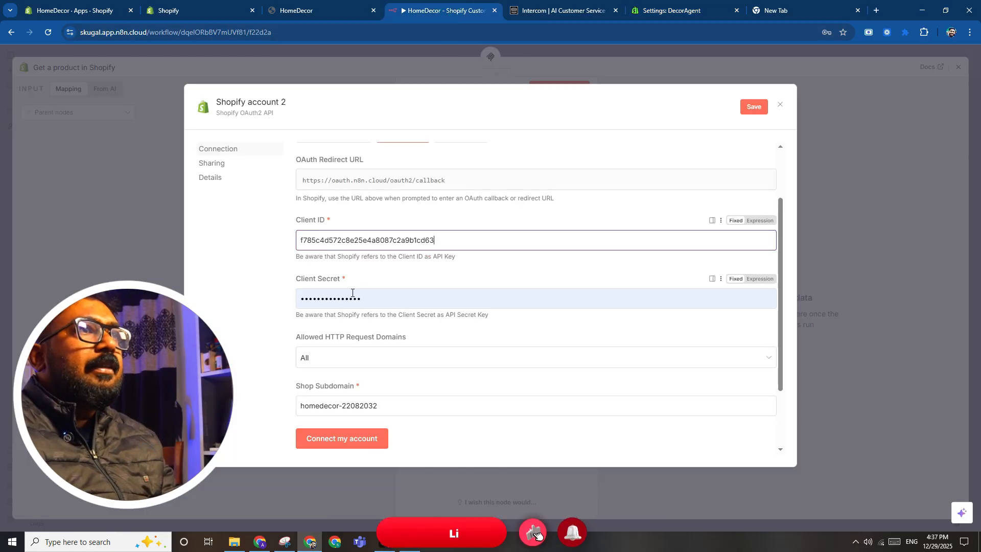
Copy the app secret from DecorAgent's settings and replace the n8n credential's Client Secret with it.
left_click(350, 298)
left_click(562, 10)
left_click(654, 14)
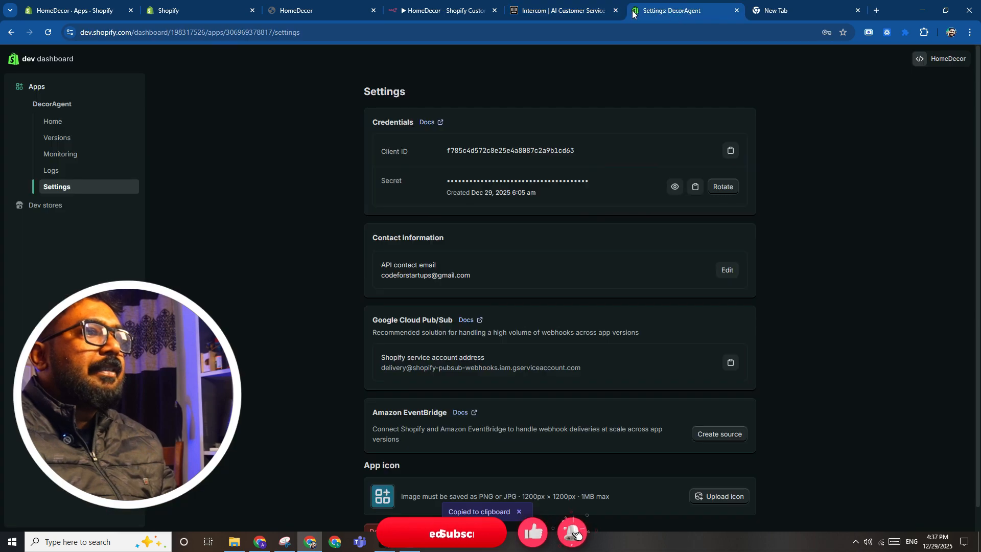
left_click(615, 11)
left_click(675, 186)
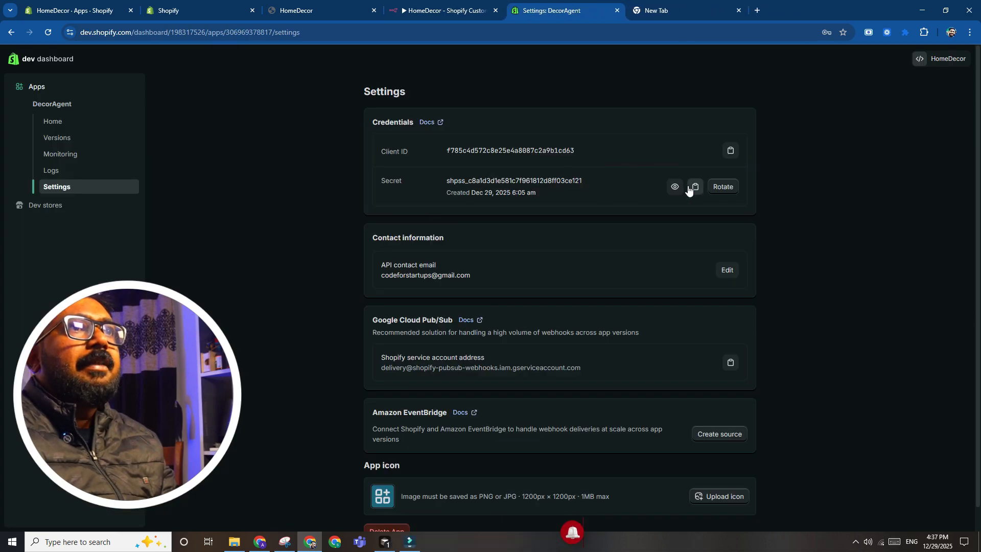
left_click(695, 187)
left_click(453, 15)
key("ctrl+v")
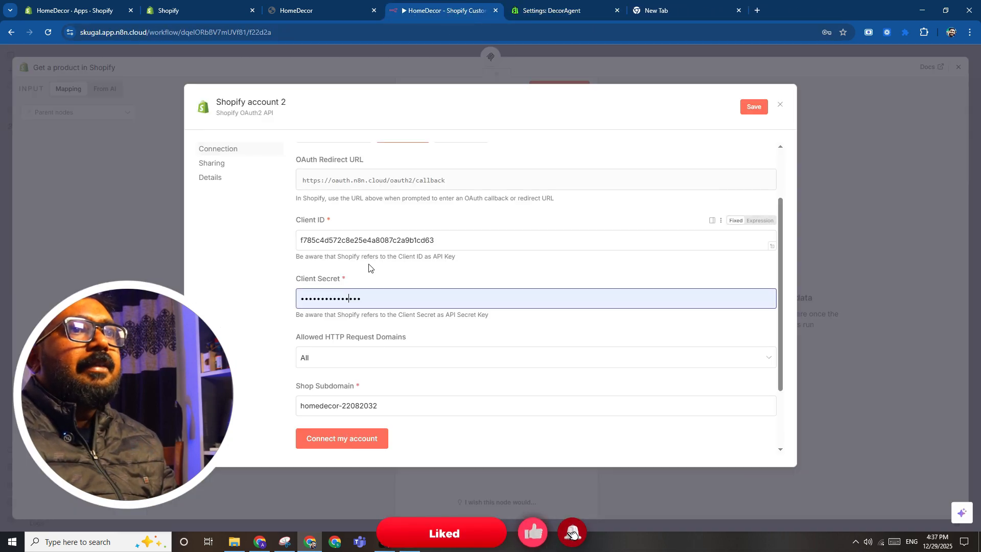
left_click(368, 301)
key("ctrl+a")
key("ctrl+v")
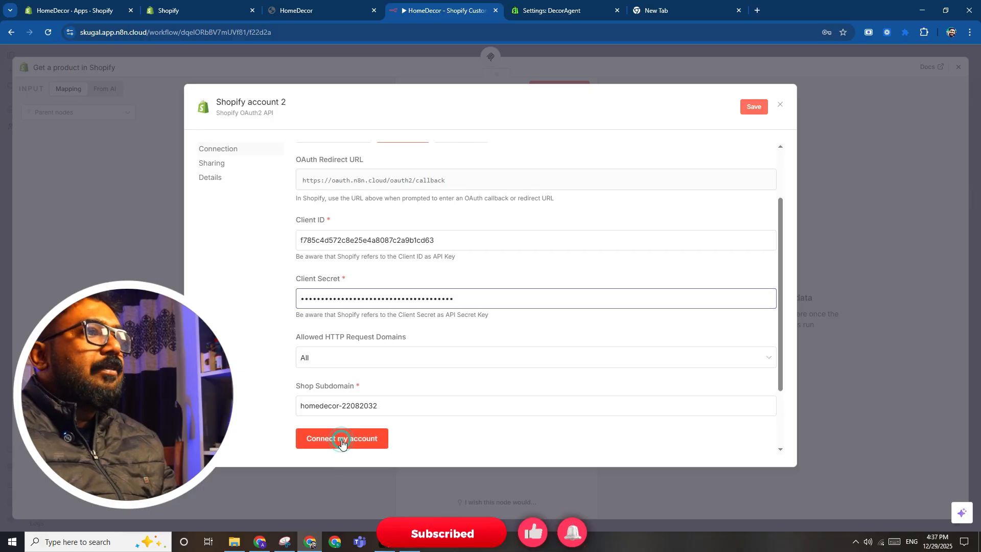
Connect the Shopify account from the n8n credential, install the DecorAgent app on the store and close the authorization window.
left_click(342, 439)
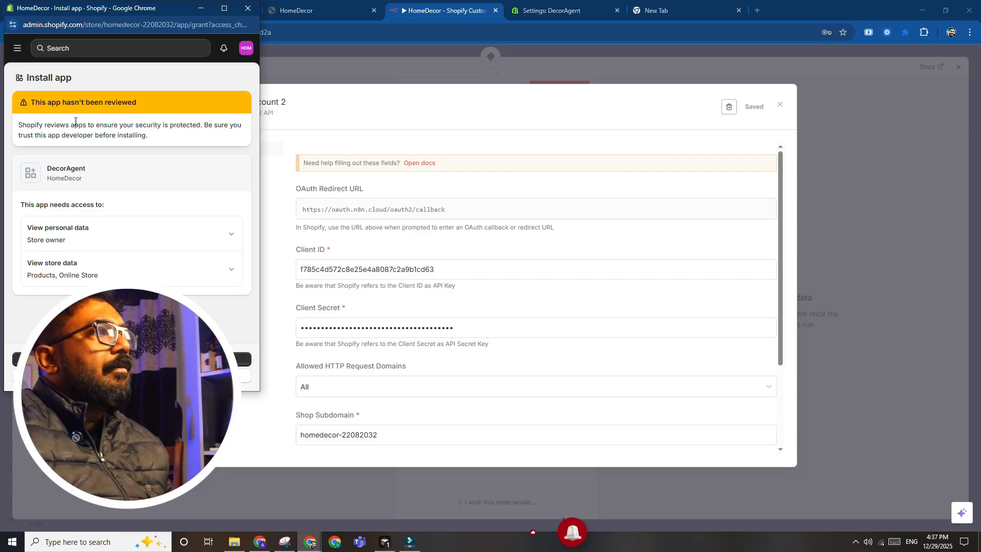
left_click(138, 359)
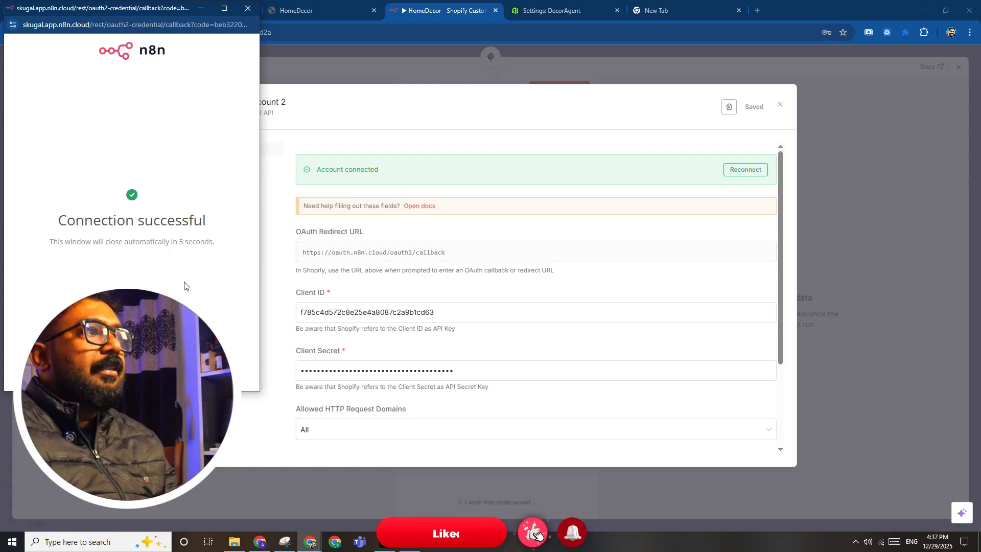
left_click(248, 7)
scroll(356, 301, "down", 3)
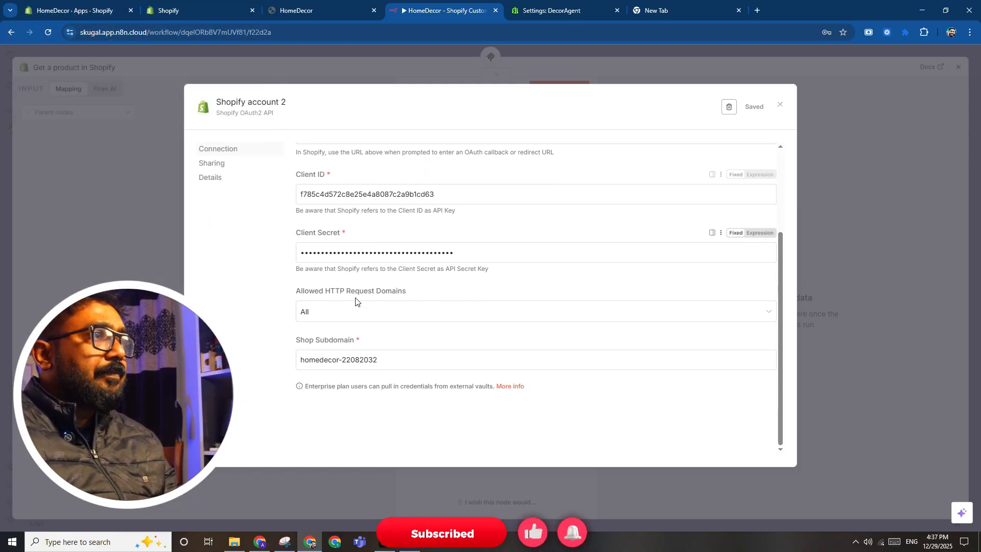
Close the Shopify credential and test product retrieval by executing the Shopify tool with its operation set to Get Many.
left_click(851, 265)
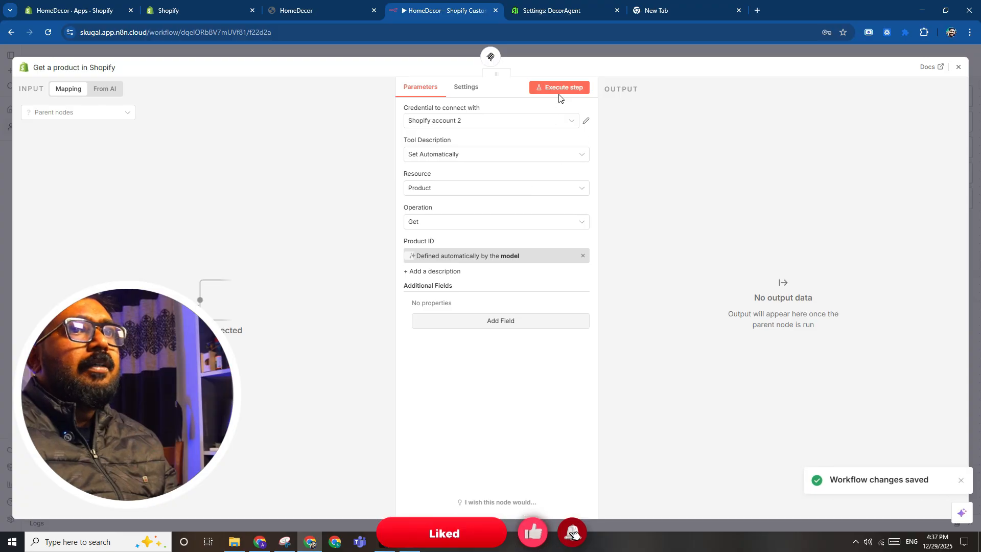
left_click(458, 221)
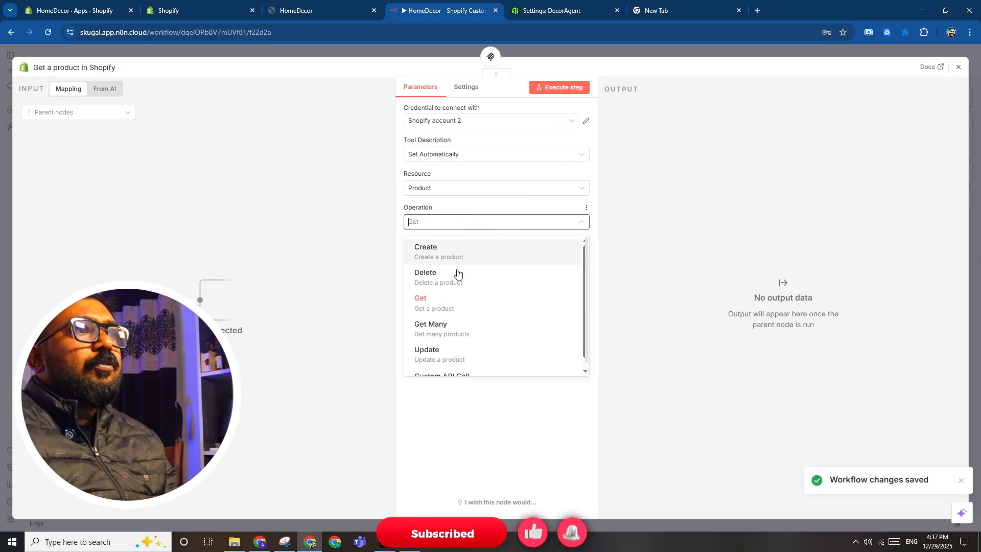
left_click(453, 327)
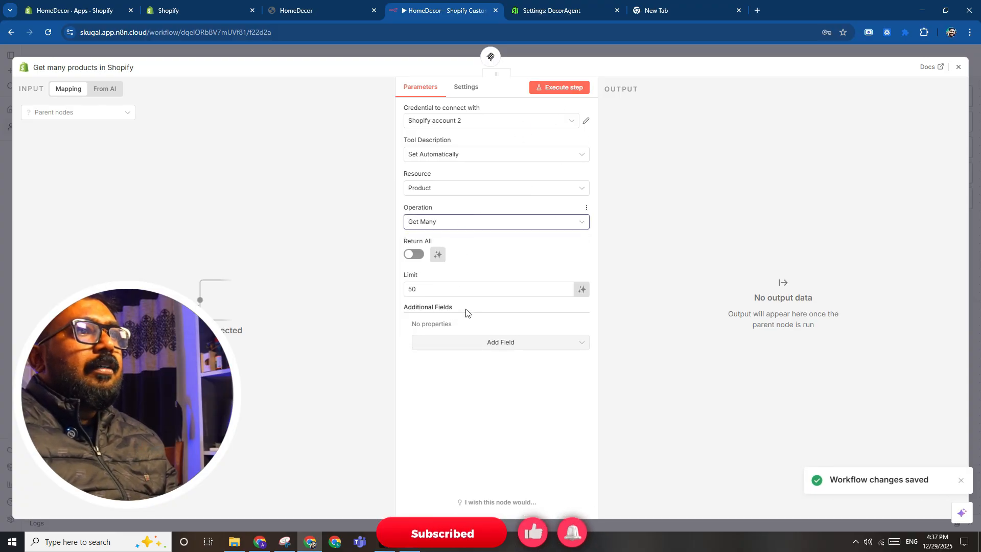
left_click(554, 88)
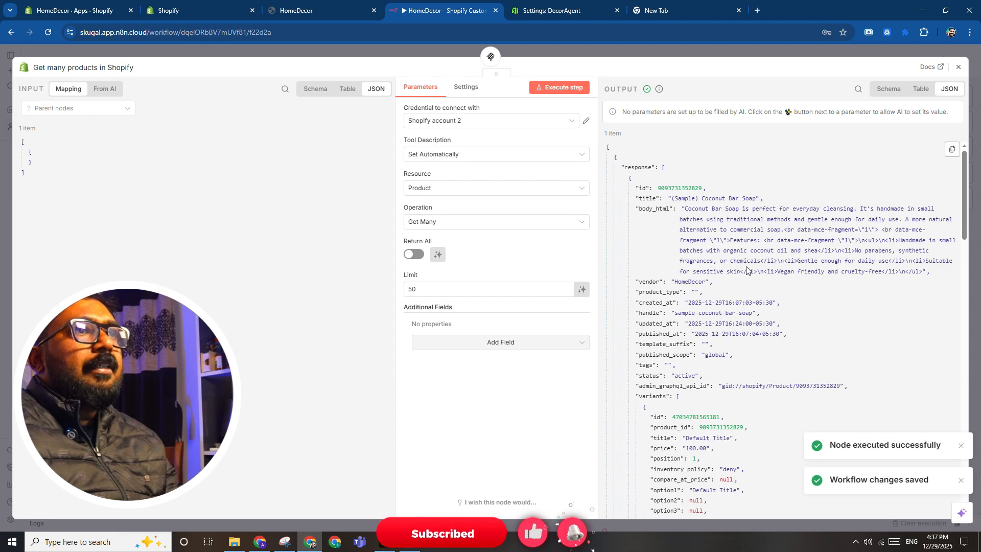
left_click_drag(673, 200, 755, 197)
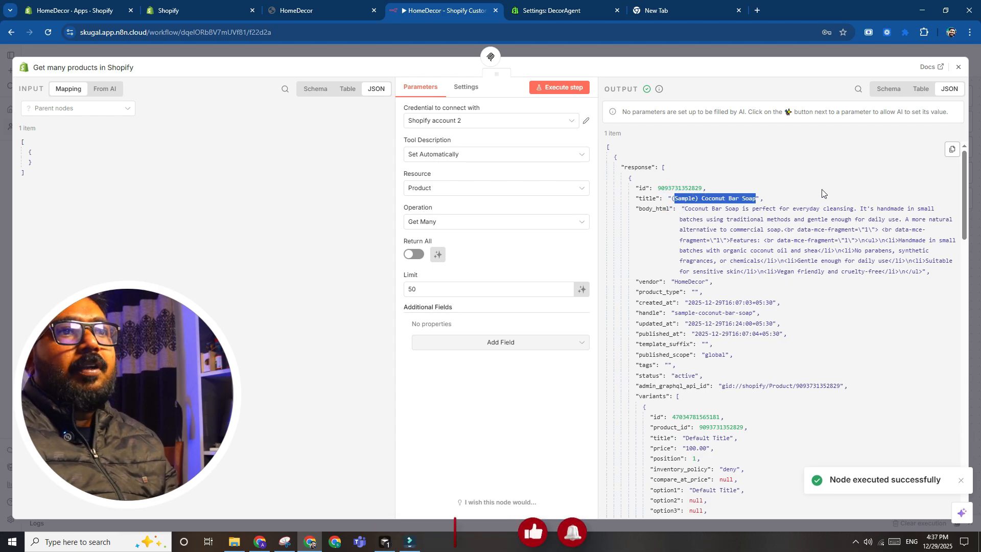
Set the Shopify product tool's operation back to Get with the Product ID defined automatically by the model, and close the node.
left_click(456, 221)
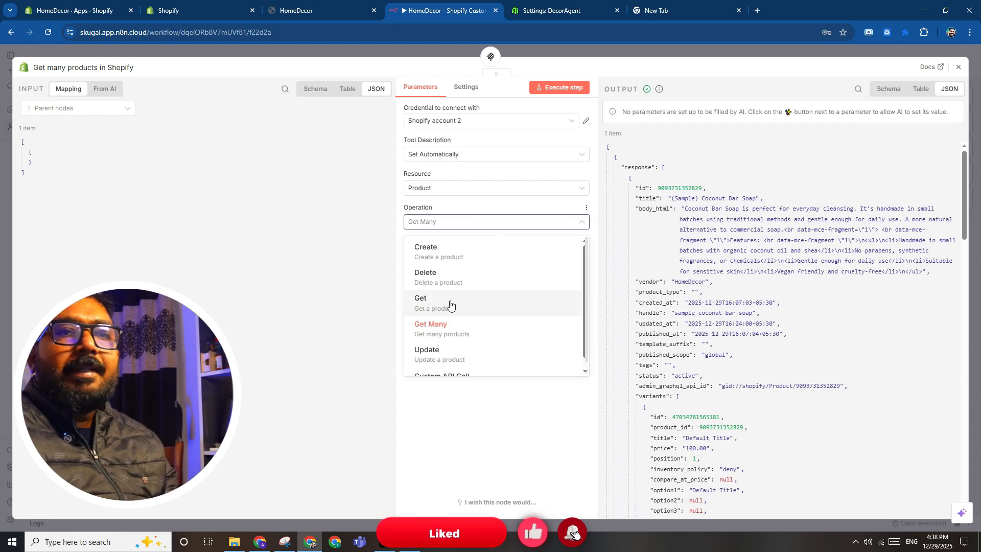
left_click(450, 302)
left_click(571, 256)
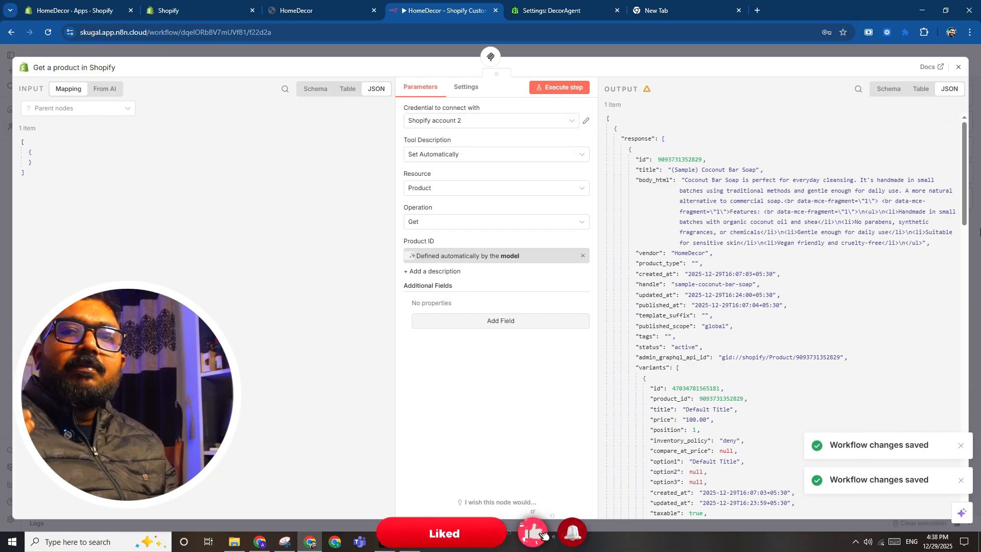
key("Escape")
Add another Shopify tool to the MCP Server Trigger and set its resource to Product.
left_click_drag(148, 398, 177, 391)
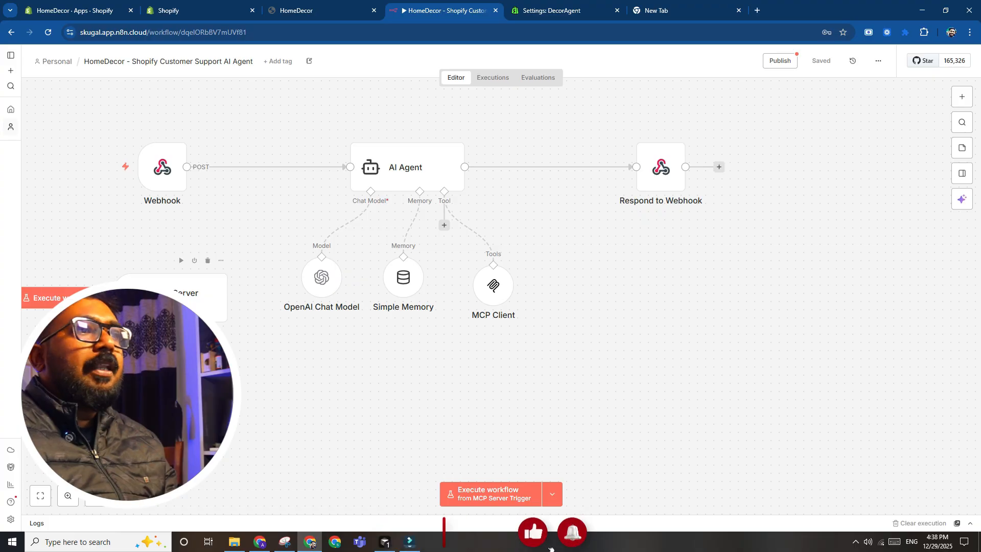
left_click(134, 355)
type("shopi")
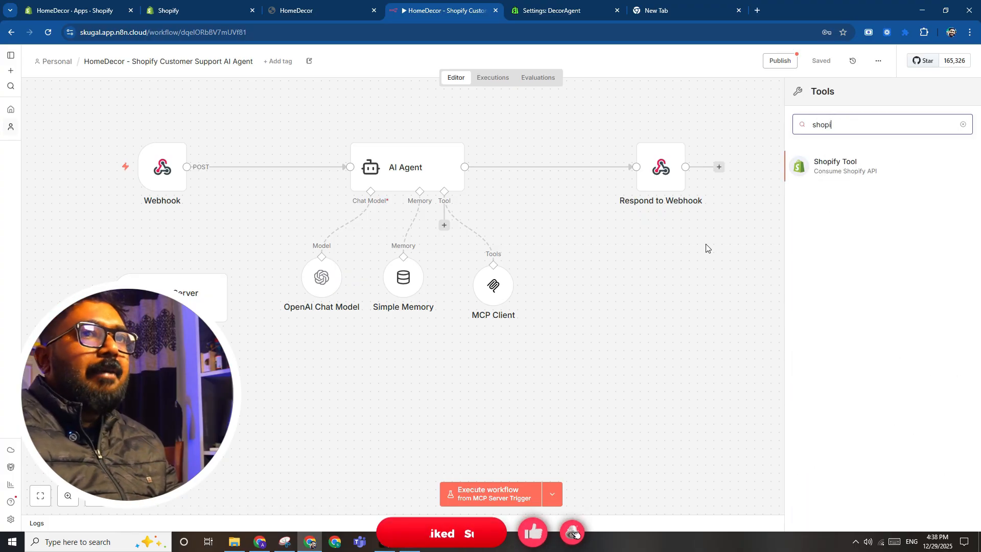
left_click(836, 174)
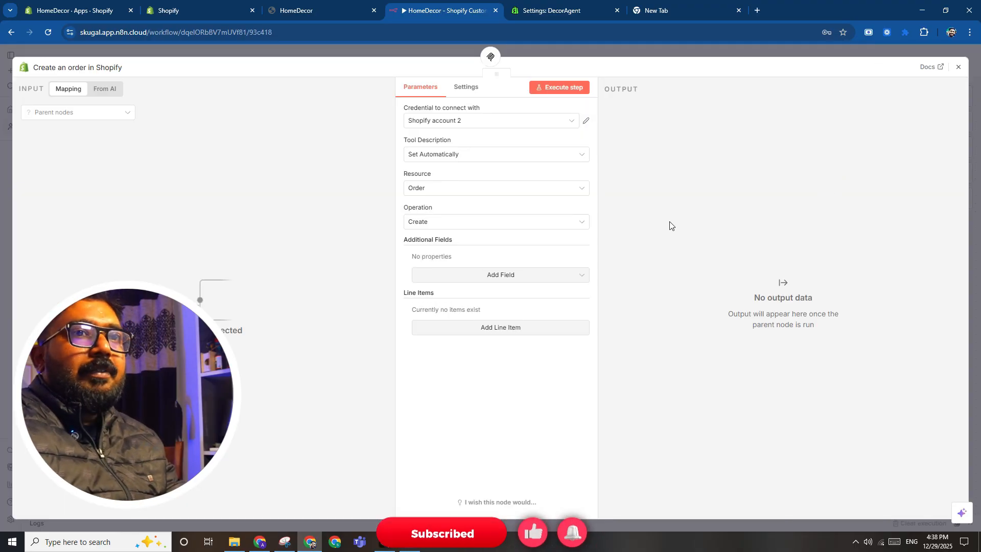
left_click(463, 189)
left_click(464, 238)
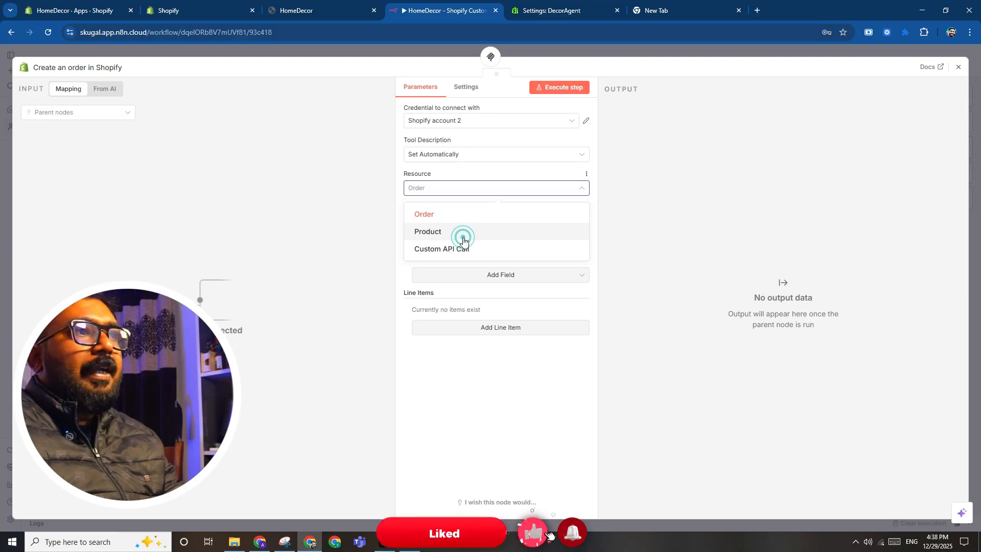
Set the new Shopify tool's operation to Get with the Product ID defined automatically by the model.
left_click(462, 221)
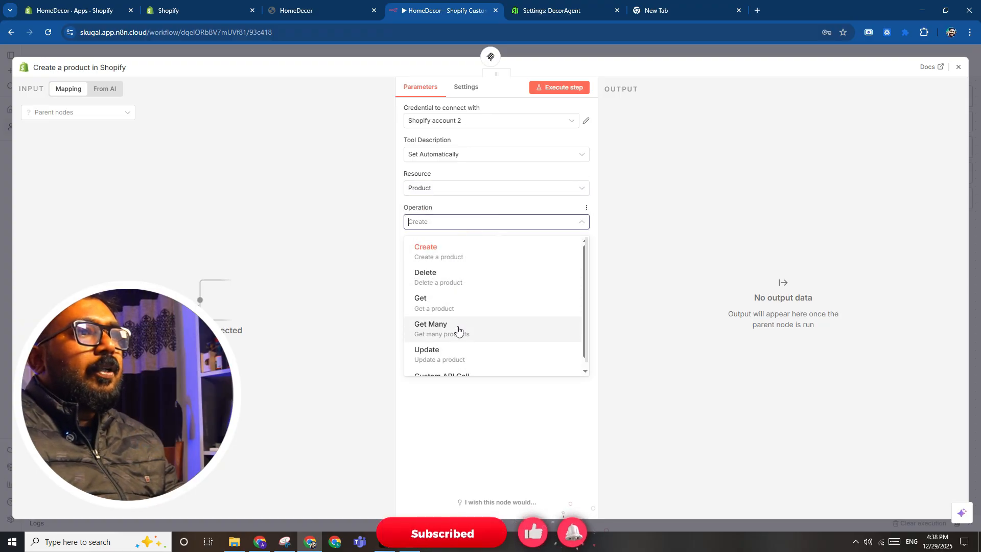
left_click(453, 301)
left_click(582, 252)
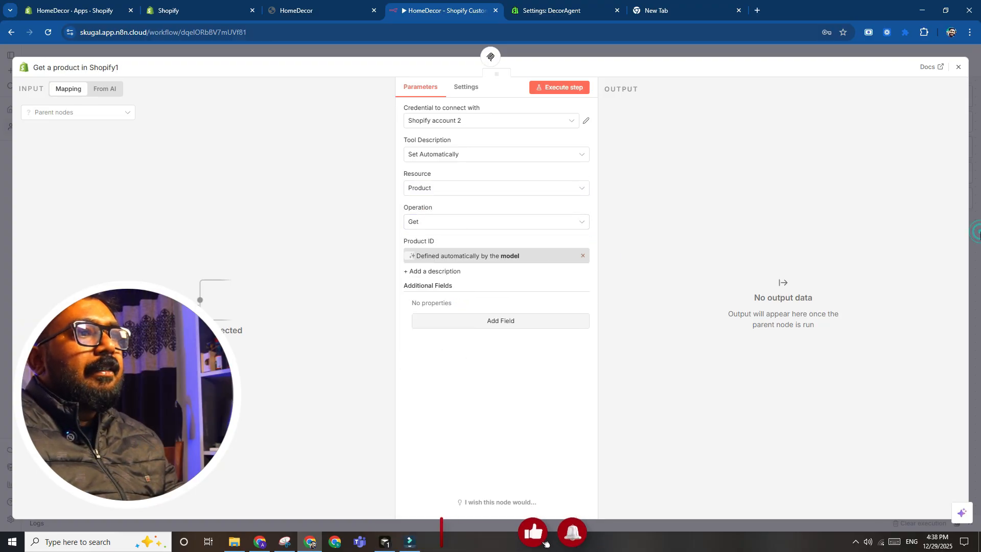
left_click(977, 232)
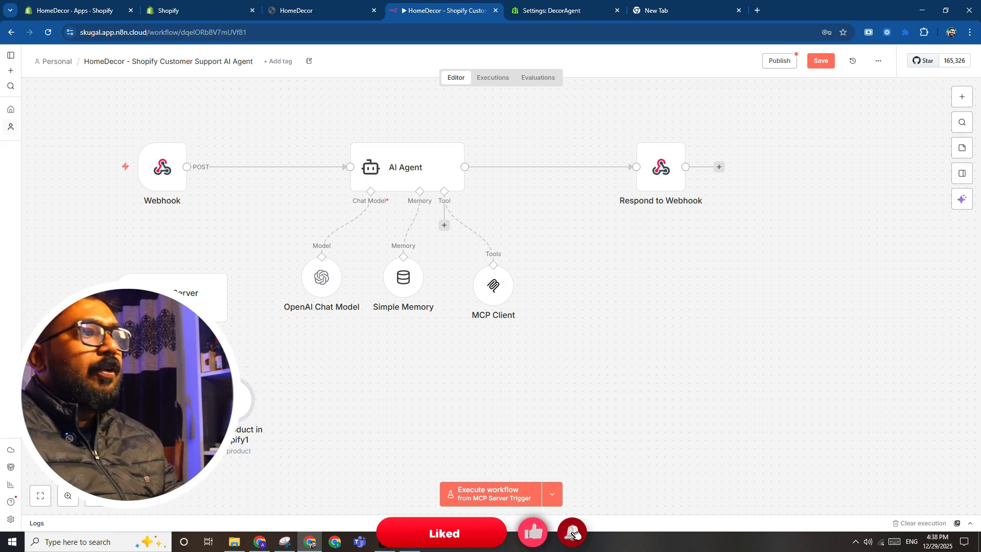
Reopen the new Shopify tool, change its operation to Get Many and let the model define the Limit automatically.
double_click(236, 395)
left_click(465, 223)
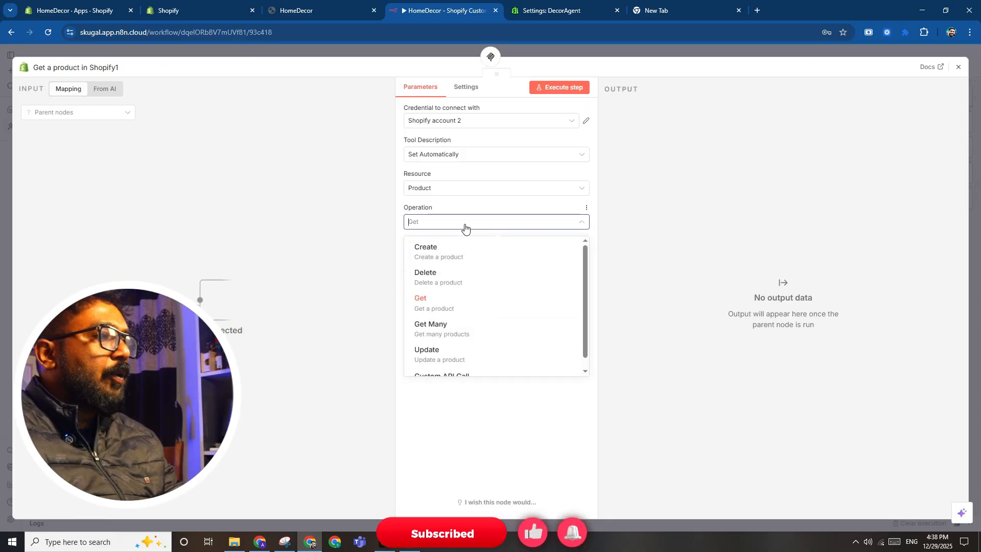
left_click(460, 332)
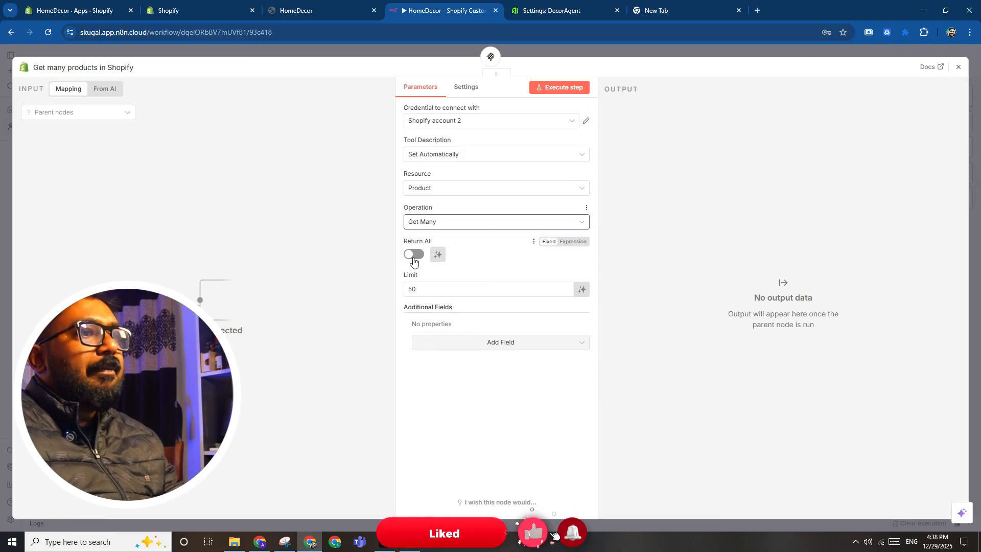
left_click(415, 282)
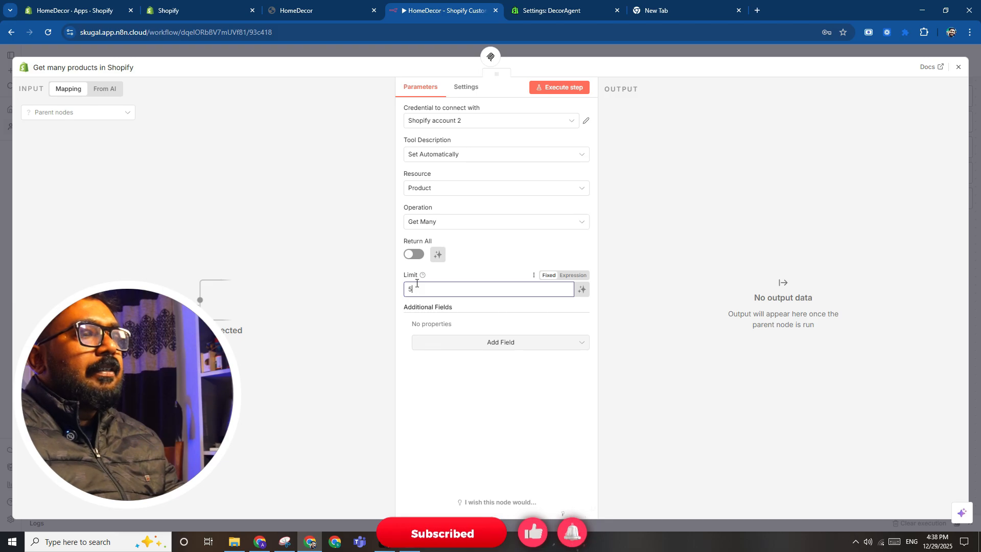
left_click(583, 289)
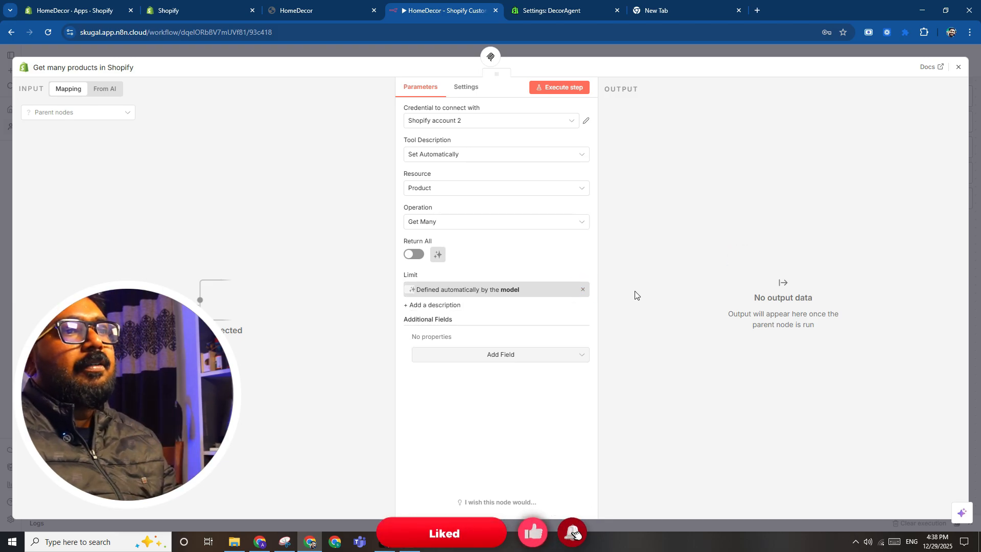
left_click(972, 212)
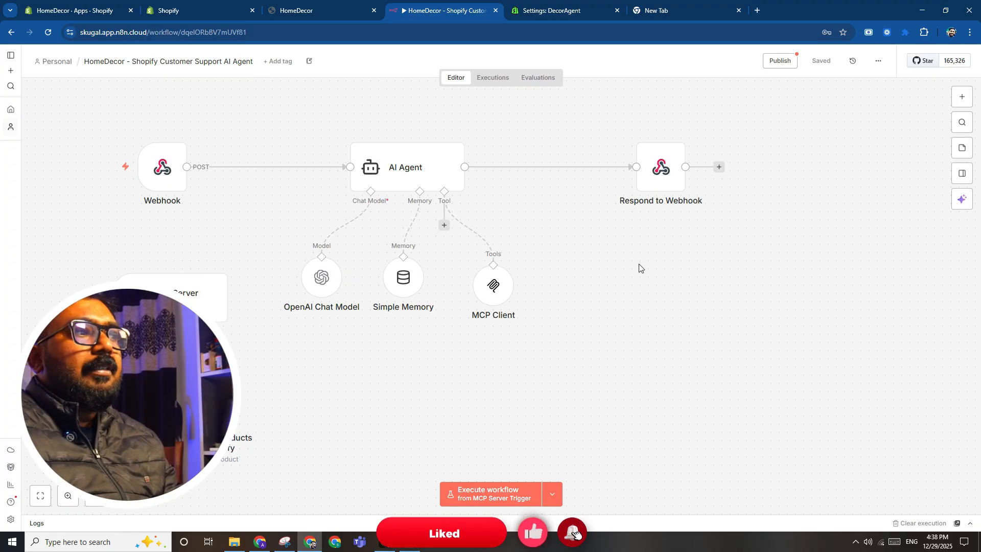
Switch to Cursor, keep the generated index.html changes and open the page in the browser from its folder.
left_click(384, 542)
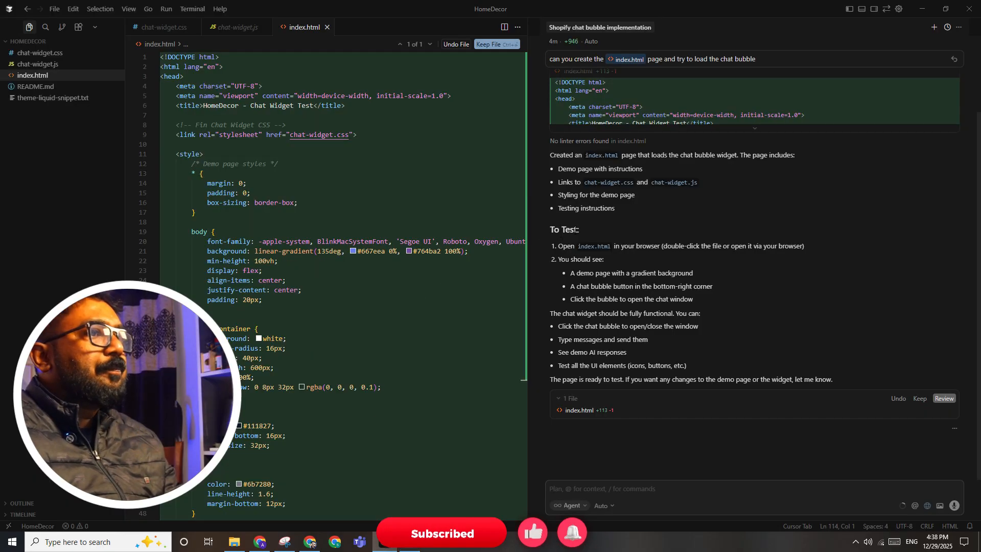
left_click(487, 46)
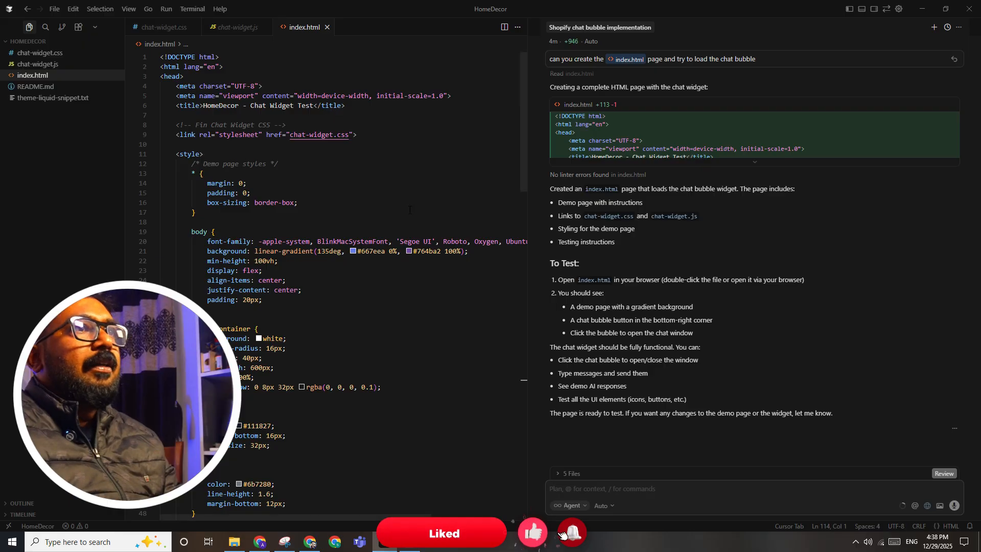
right_click(43, 75)
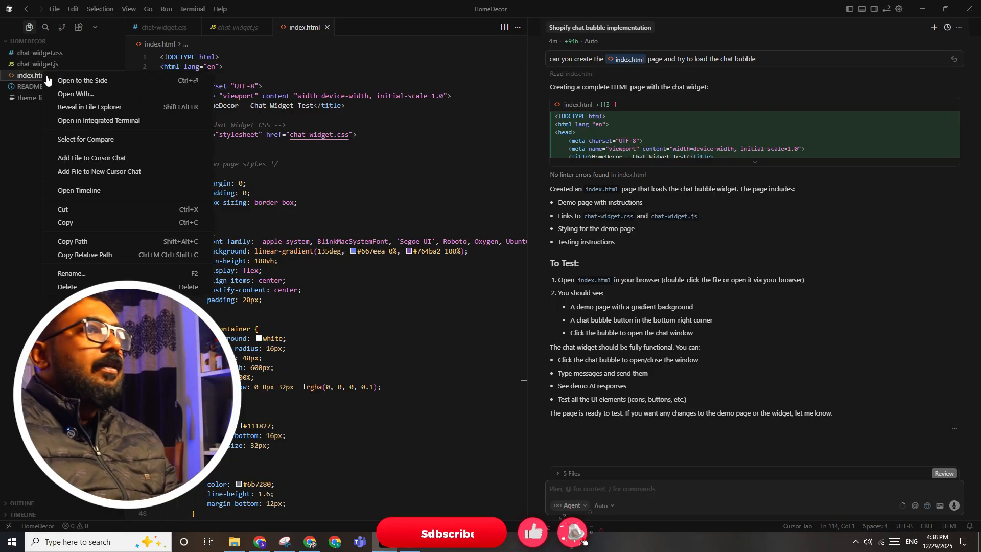
left_click(66, 106)
double_click(291, 207)
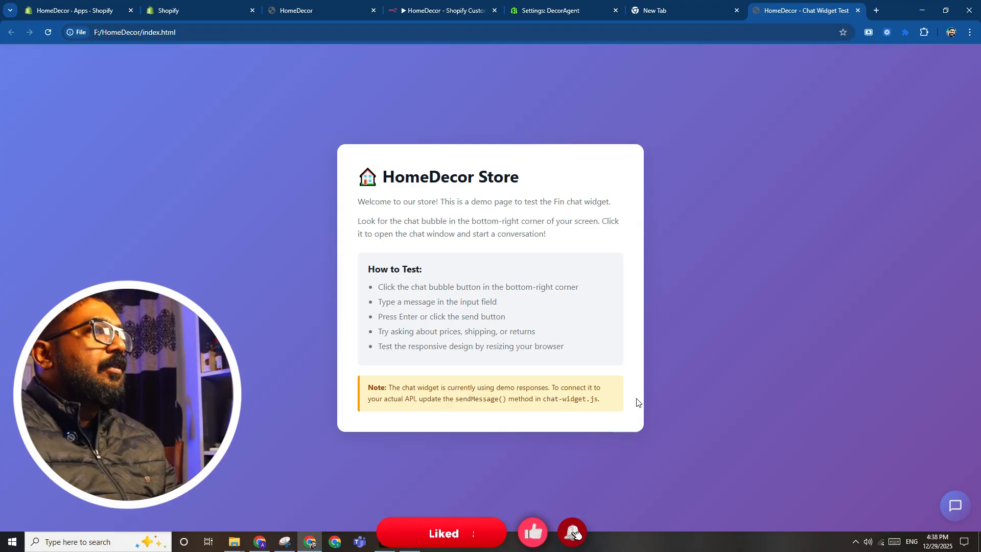
Test the chat widget on the demo page by opening the chat bubble, sending "hi" and reading the reply.
left_click(963, 509)
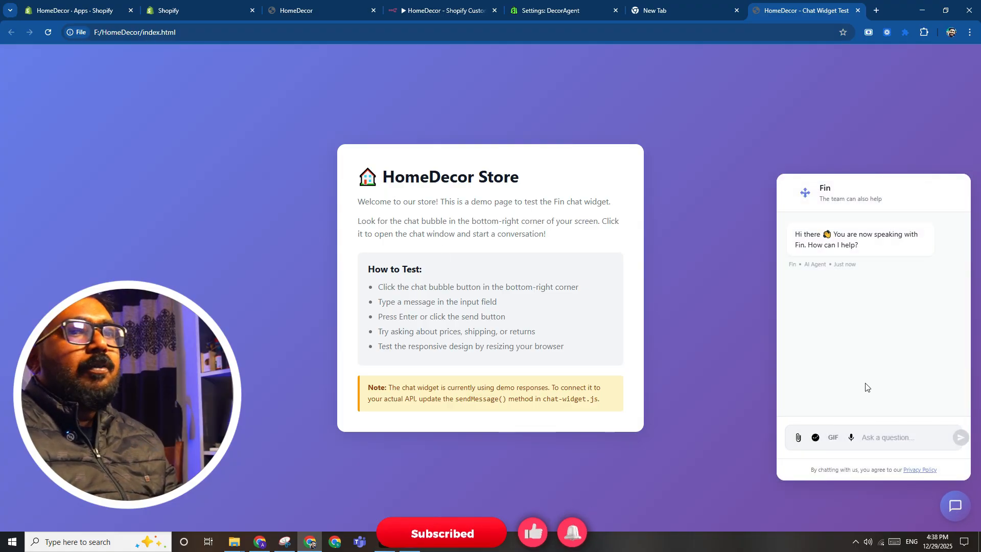
left_click(885, 438)
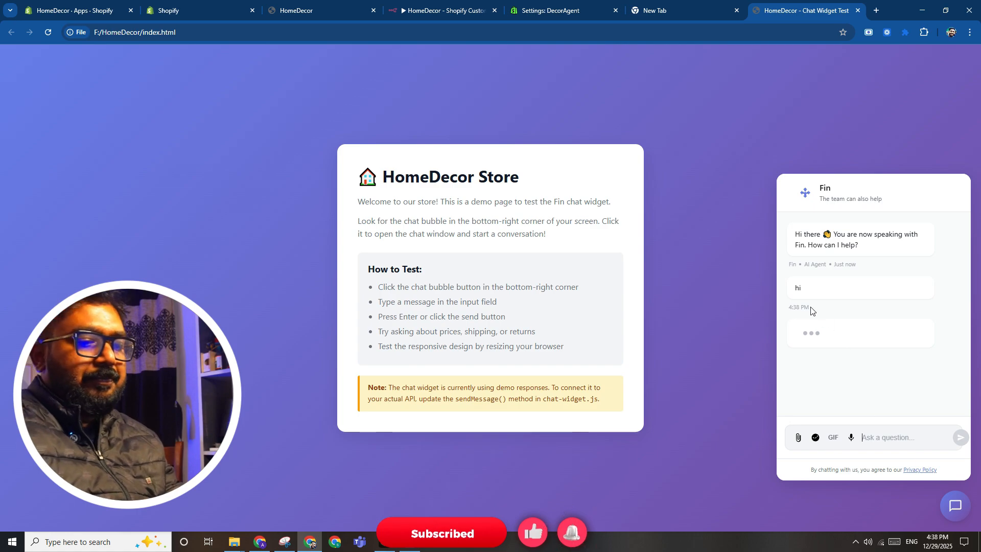
left_click_drag(795, 330, 929, 327)
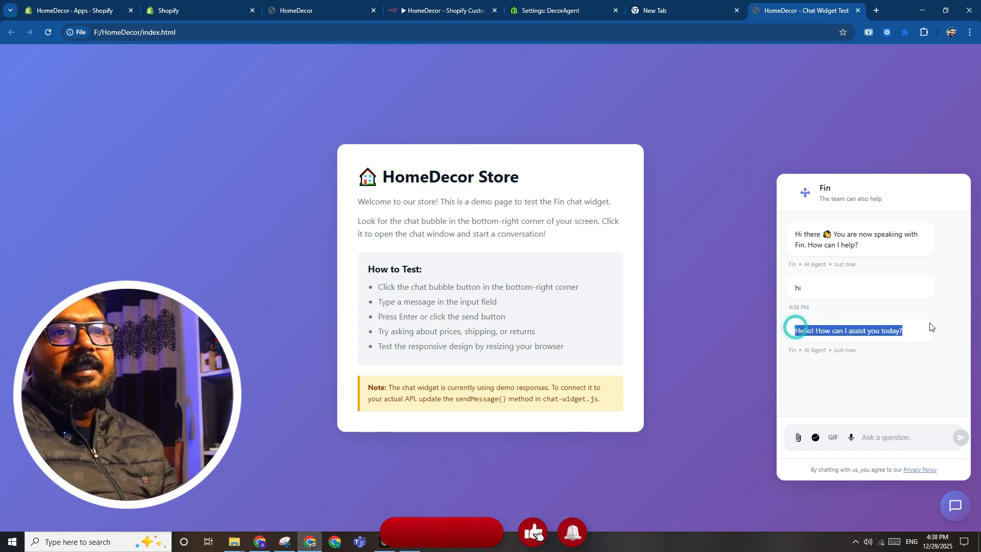
left_click(916, 374)
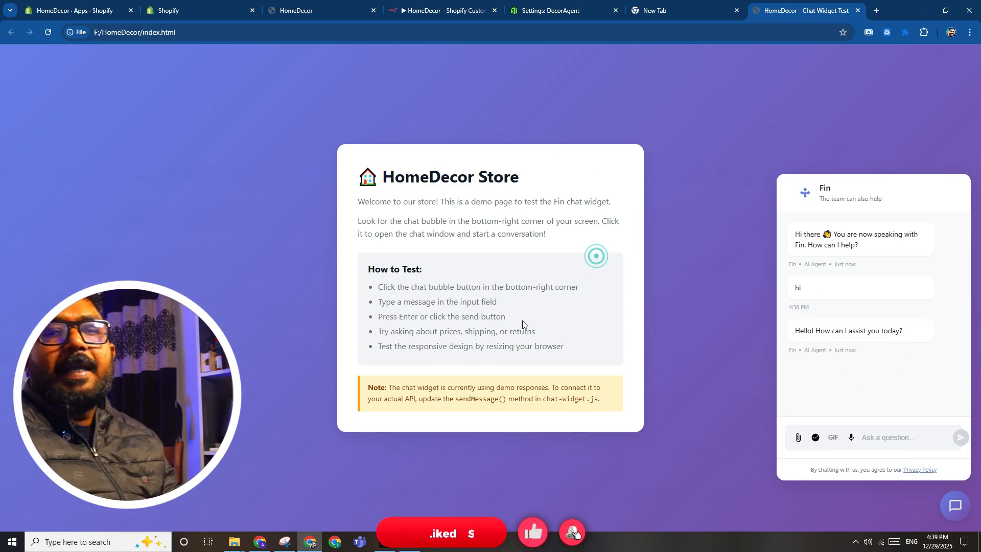
left_click_drag(594, 254, 506, 317)
left_click_drag(810, 154, 806, 357)
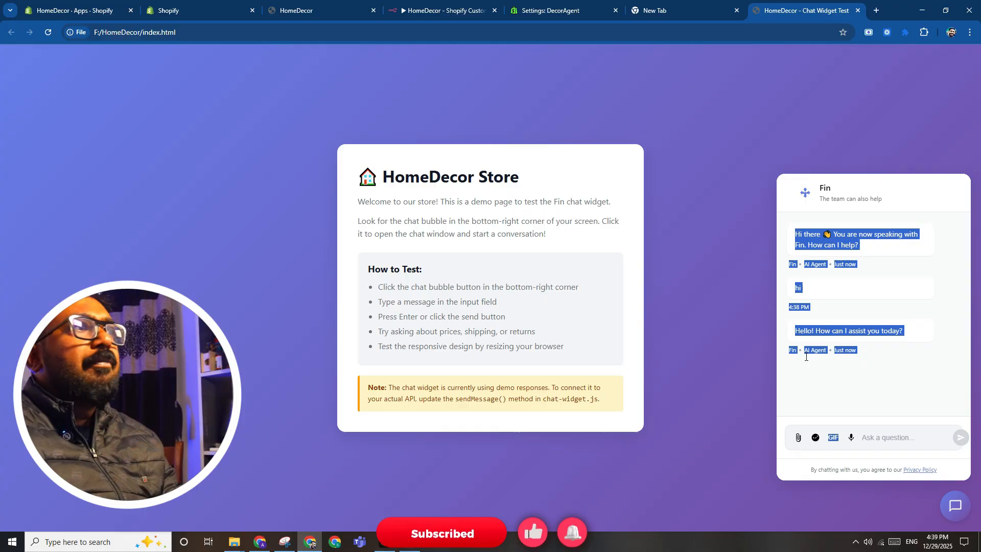
left_click(880, 346)
Switch back to Cursor and examine where index.html loads chat-widget.js and chat-widget.css.
key("alt+Tab")
key("alt+Tab")
key("alt+Tab")
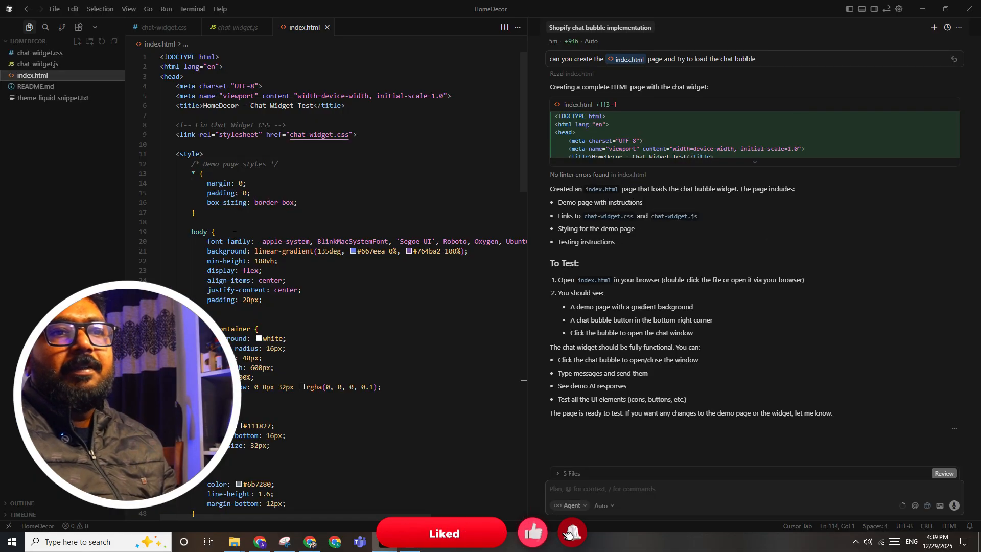
scroll(233, 215, "down", 20)
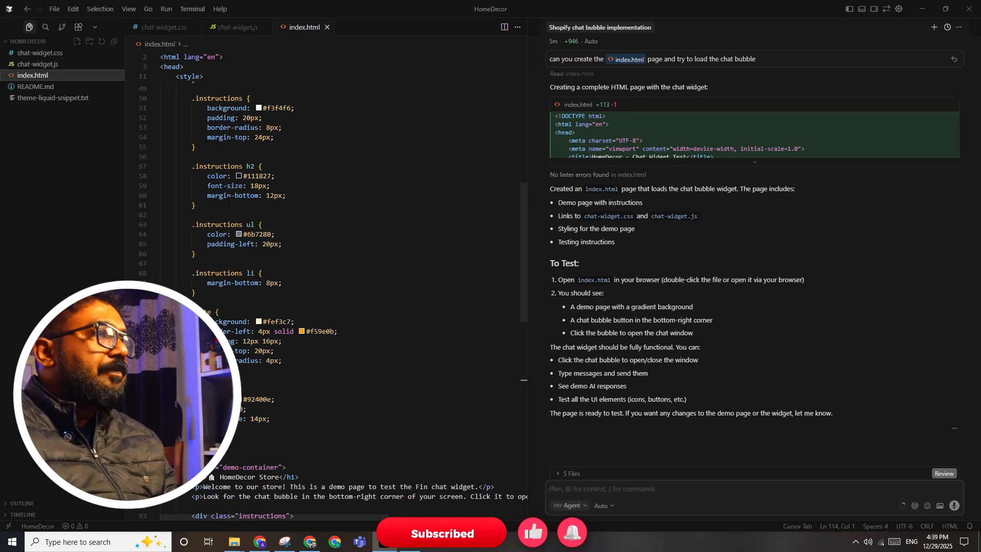
scroll(229, 199, "down", 4)
scroll(228, 199, "up", 2)
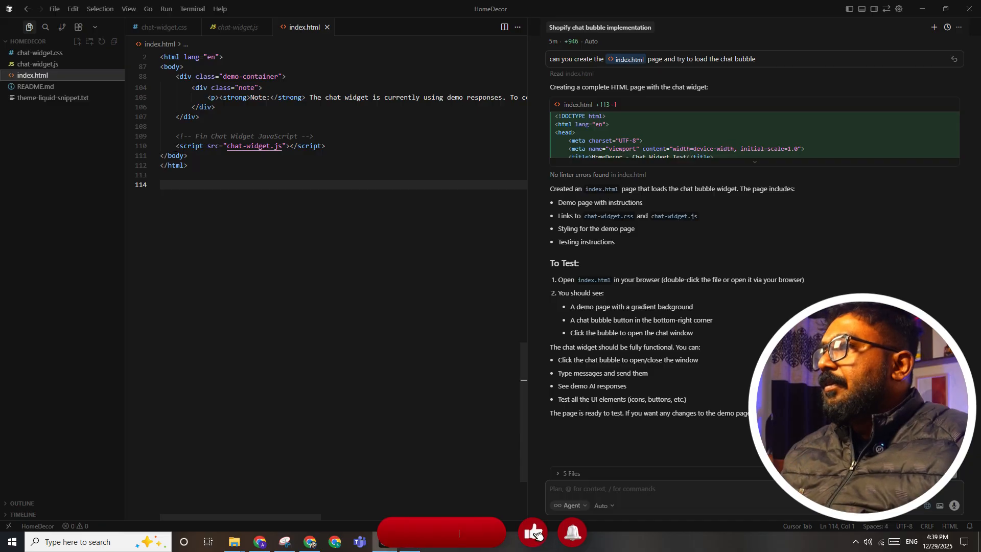
mouse_move(176, 146)
left_mouse_down()
mouse_move(343, 147)
mouse_move(162, 136)
left_mouse_up()
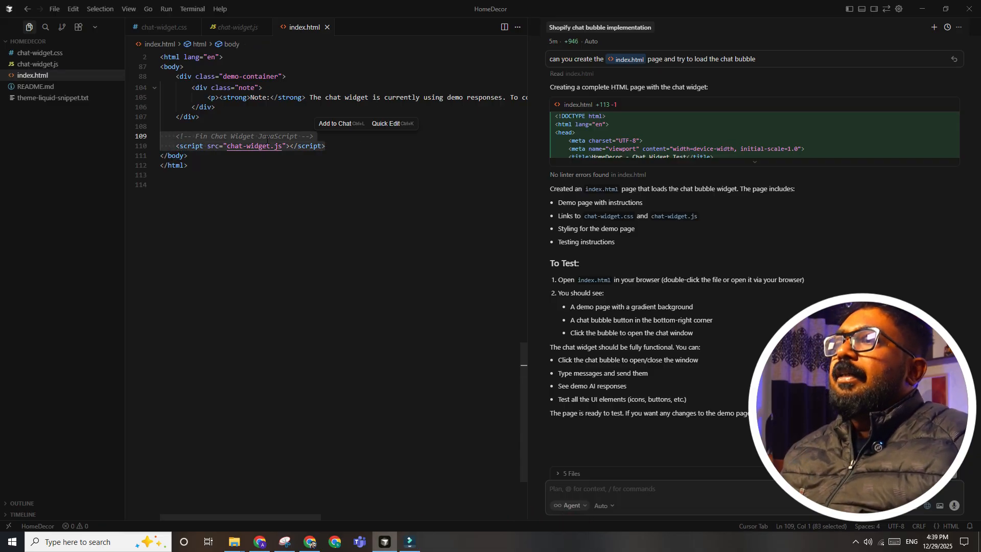
scroll(366, 170, "up", 20)
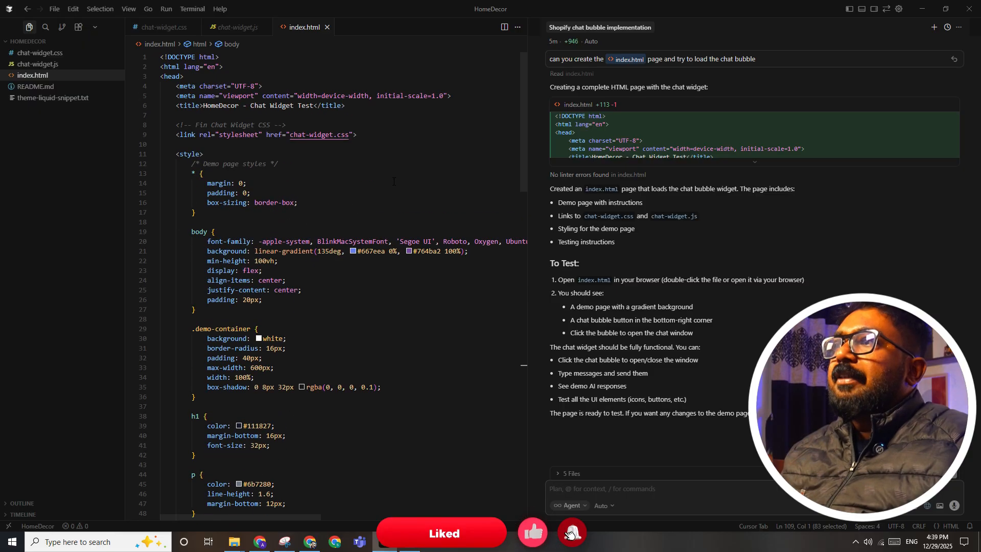
left_click_drag(378, 135, 172, 128)
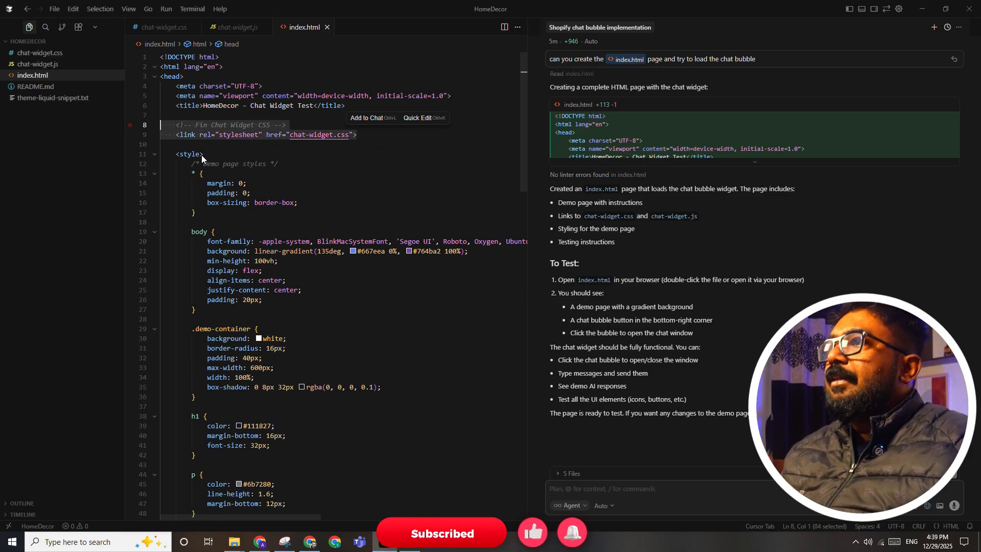
Ask the Cursor agent for a proper script tag injection using only chat-widget.js instead of separate CSS or JS files, plus the proper script page.
left_click(679, 482)
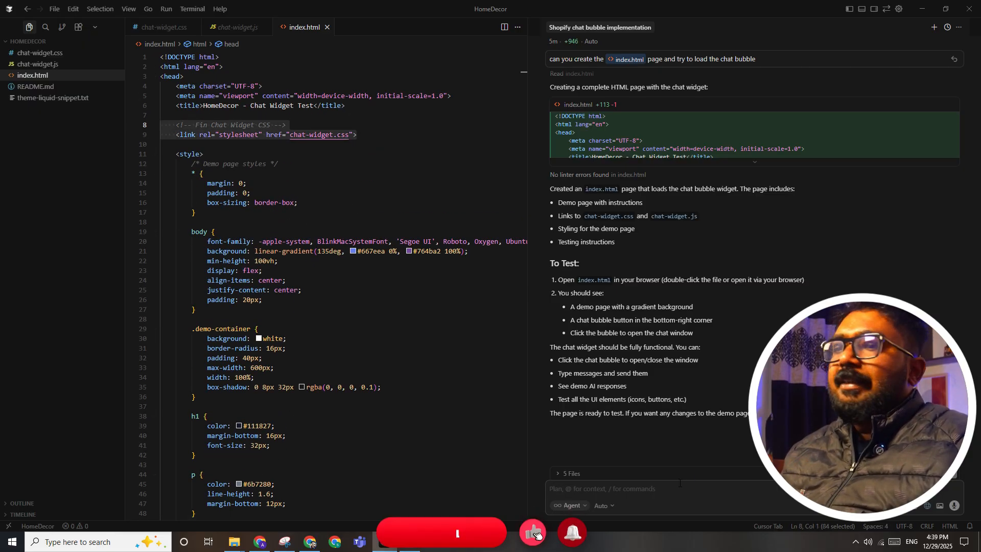
type("can")
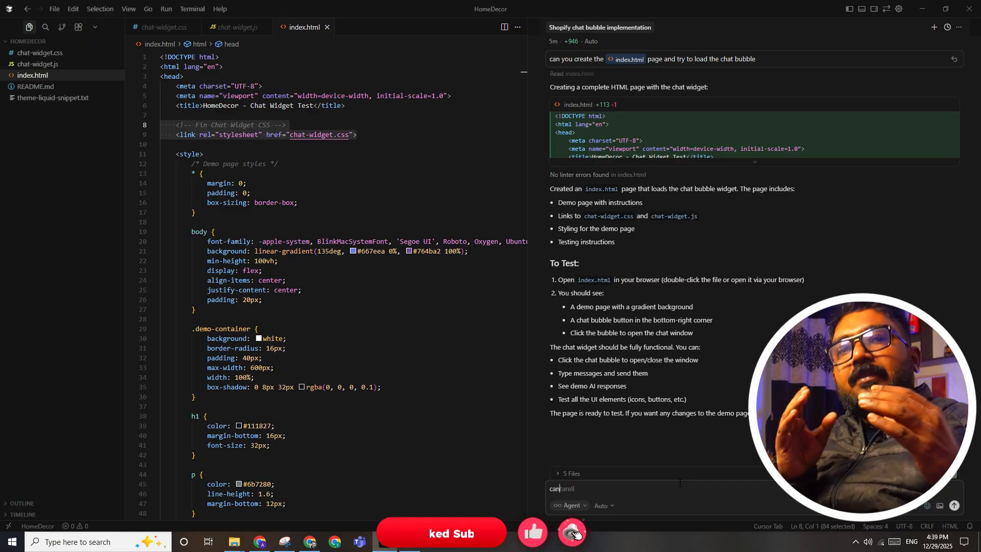
type(" we do a proper ")
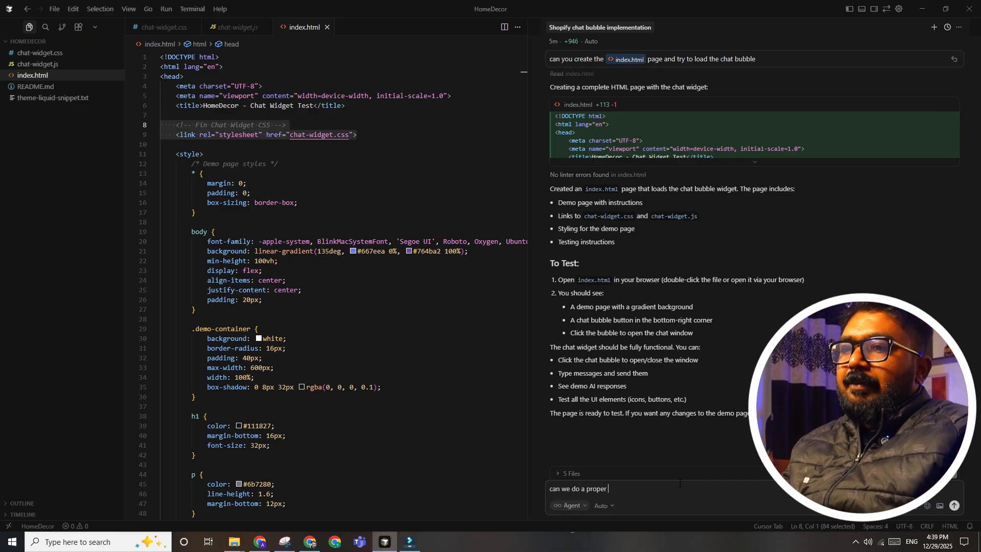
type("script tag in")
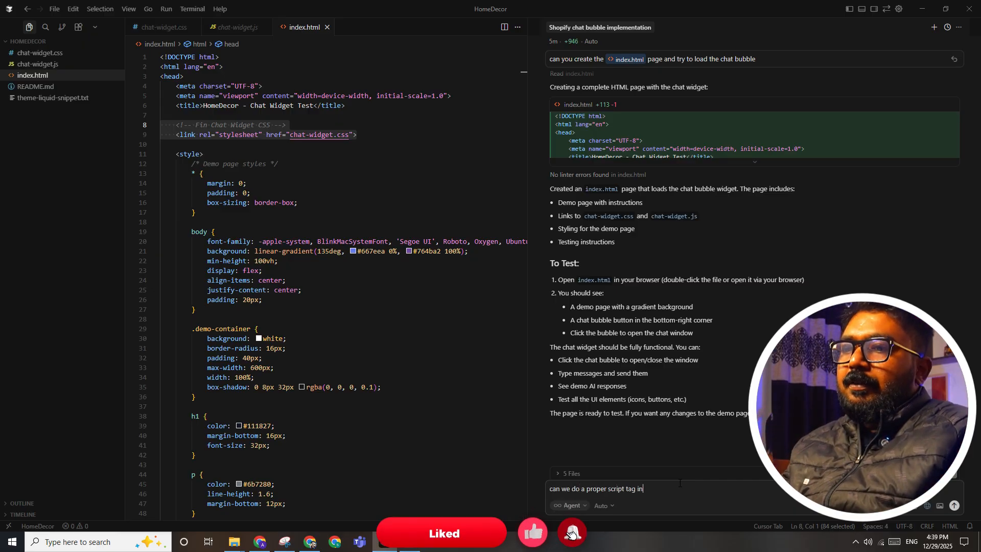
type("jection ra")
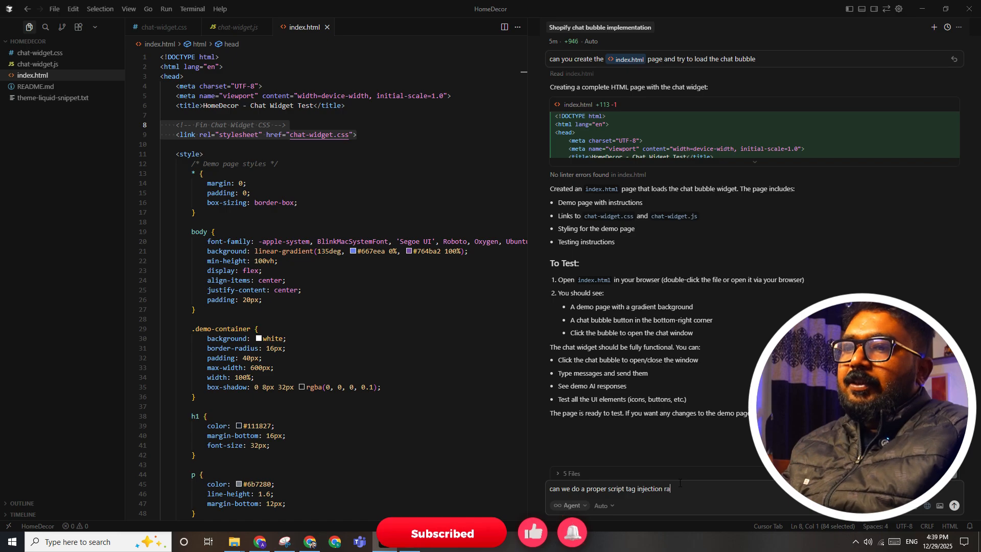
type("ther than different ")
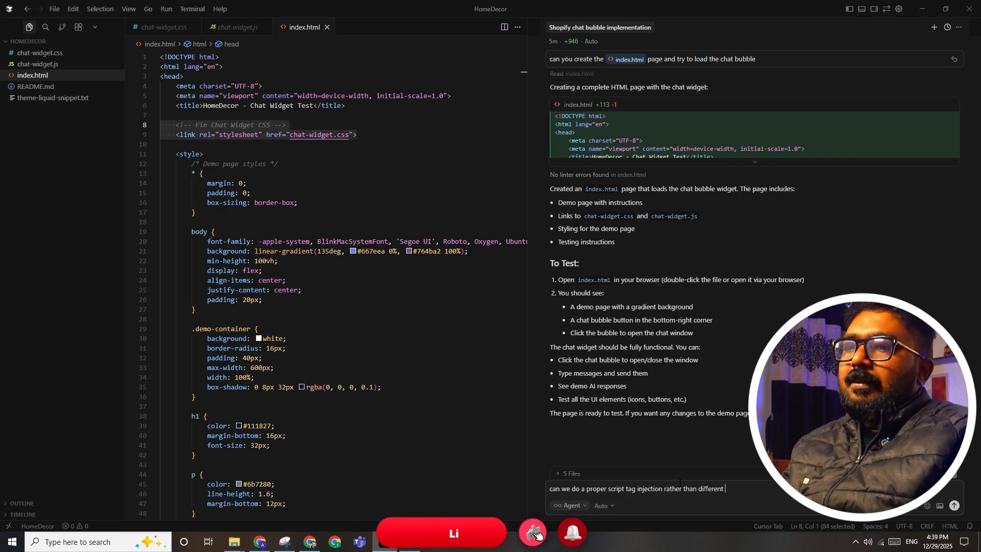
type("files e.g. css ")
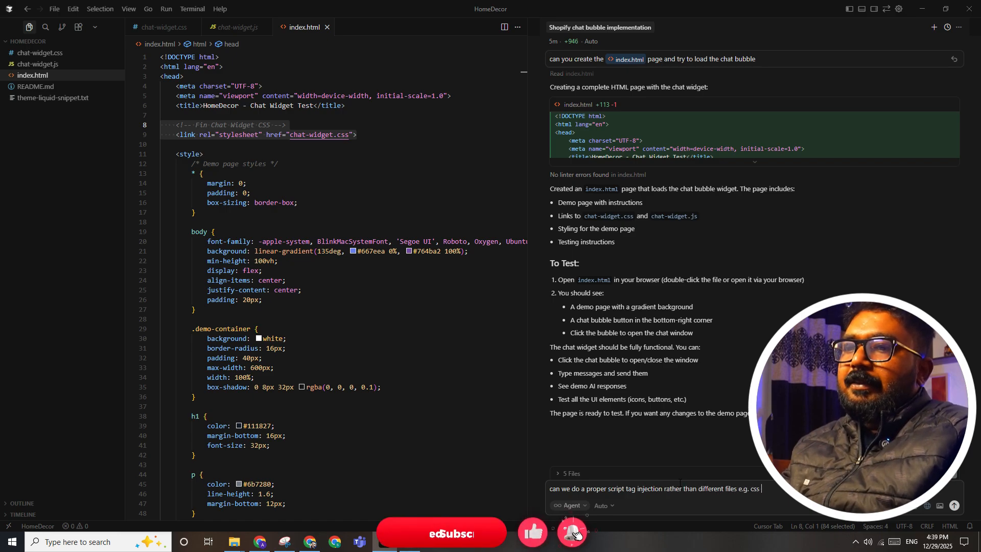
type("or js just d")
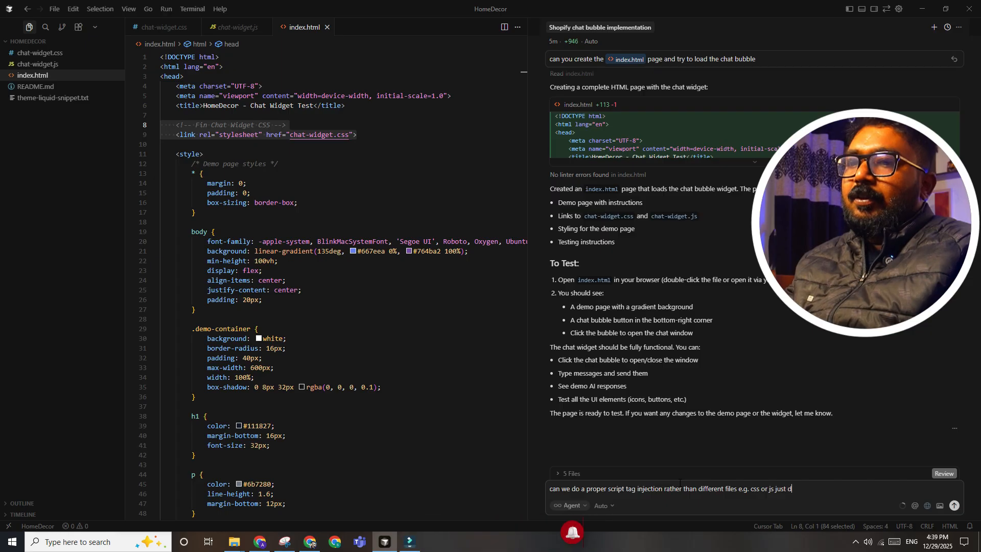
type("o on w")
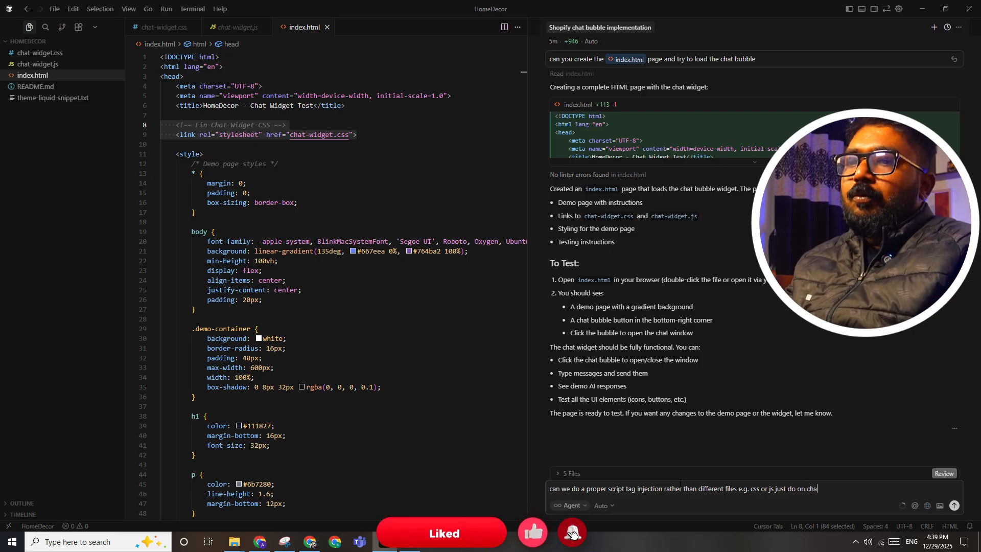
type("hat-widget.js")
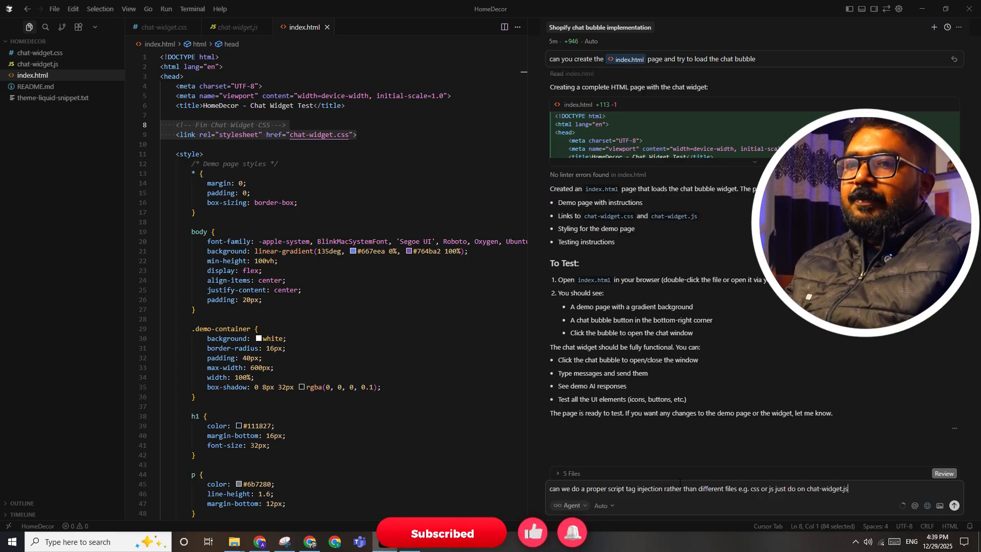
type("in sthe sc")
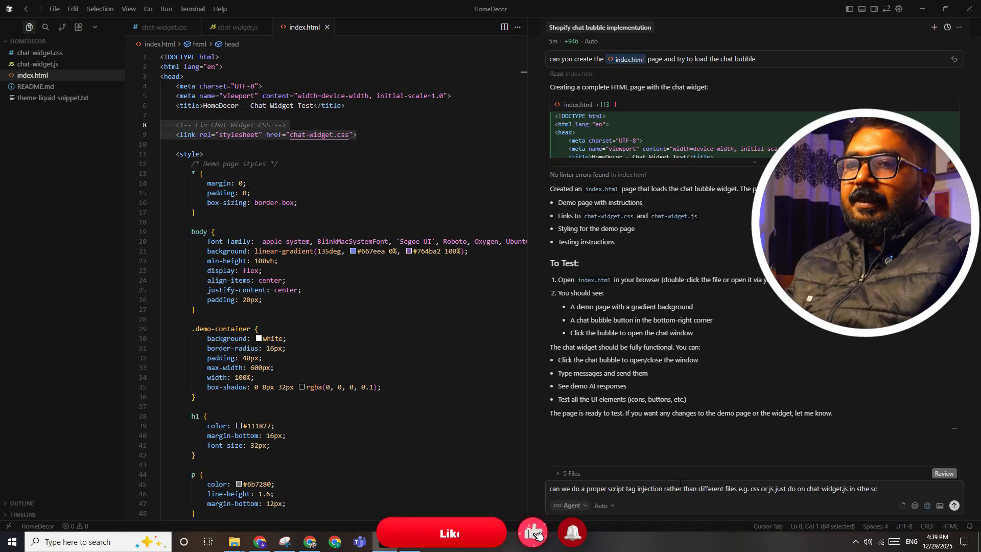
type("ript t")
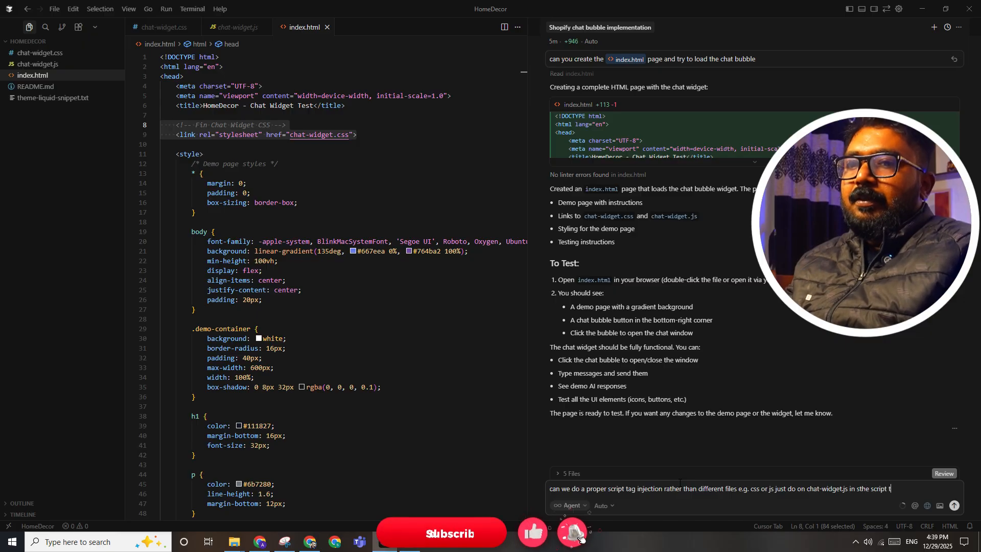
type("ag and give me the pop")
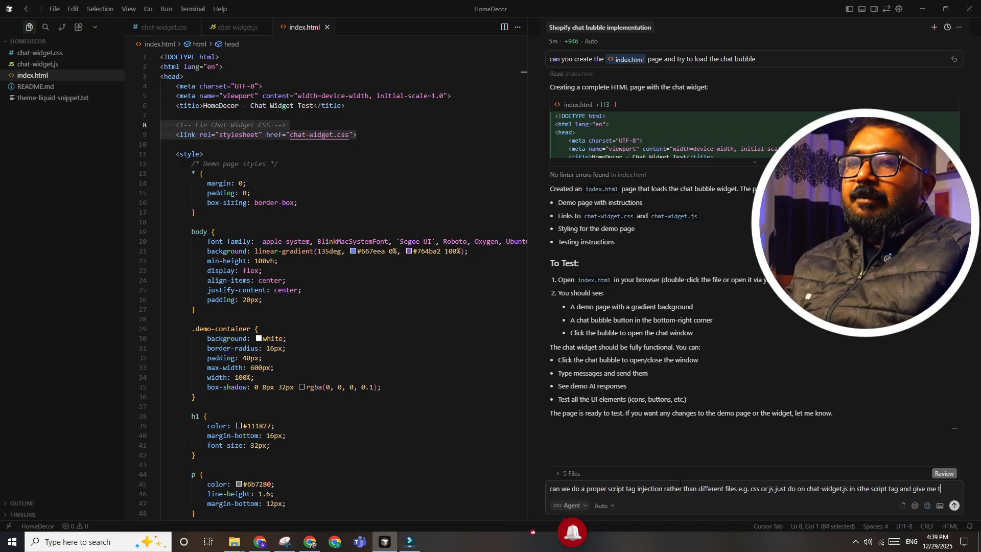
key("BackSpace")
key("BackSpace")
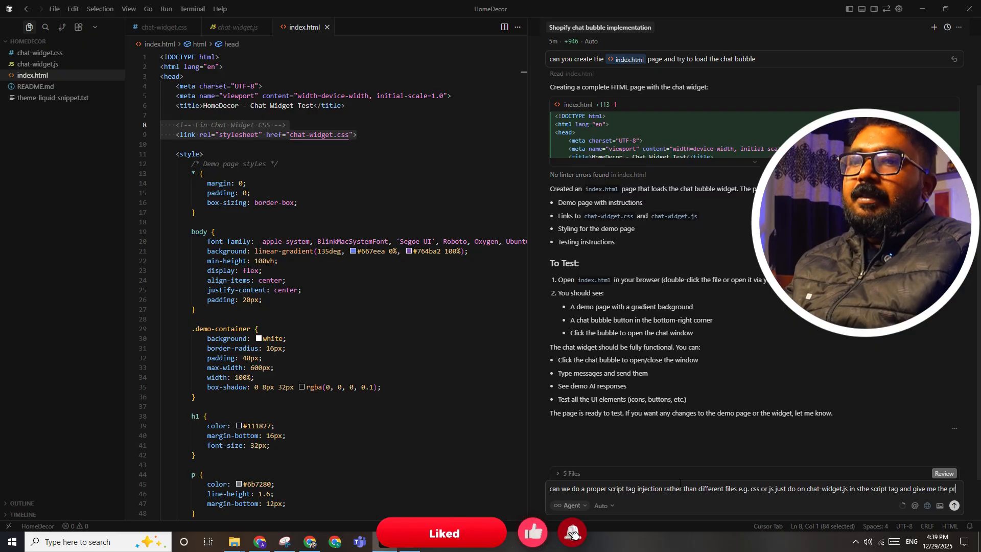
type("roper script page")
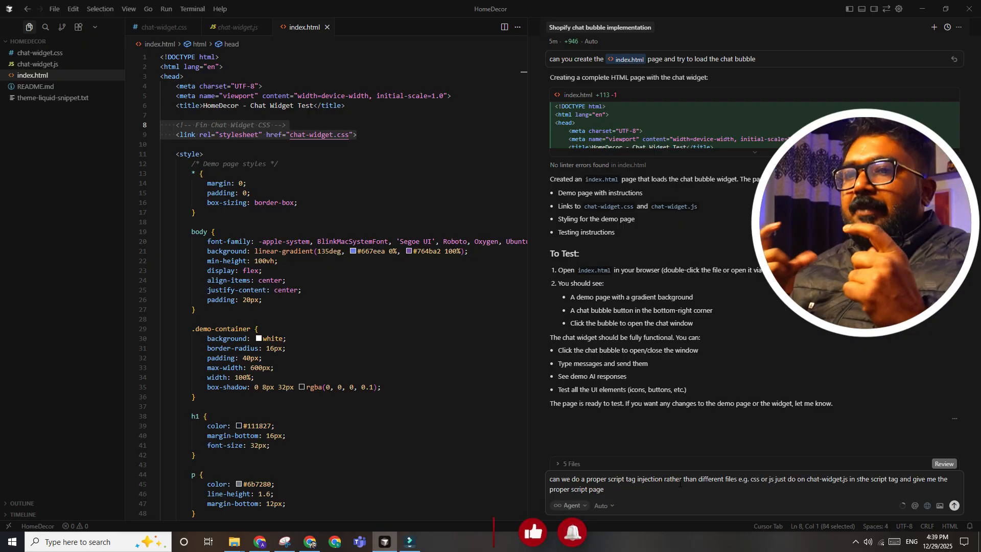
key("Return")
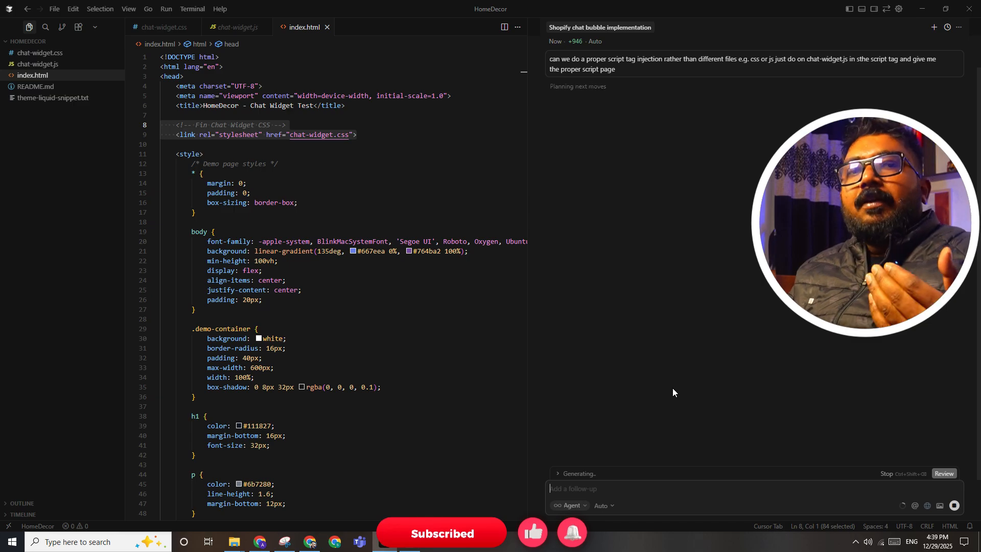
Switch to the n8n support agent workflow in Chrome and copy the Webhook node's test URL.
key("alt+Tab")
key("alt+Tab")
key("Tab")
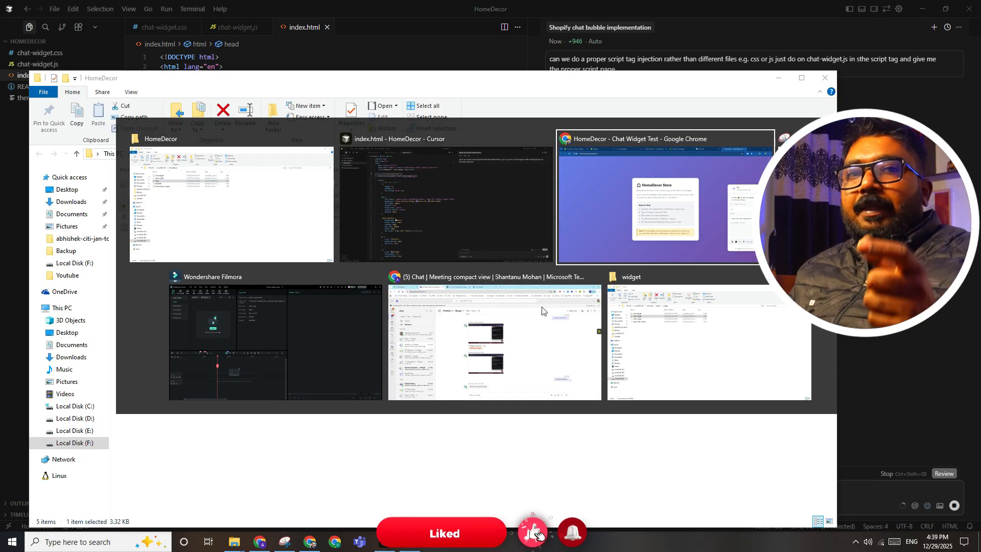
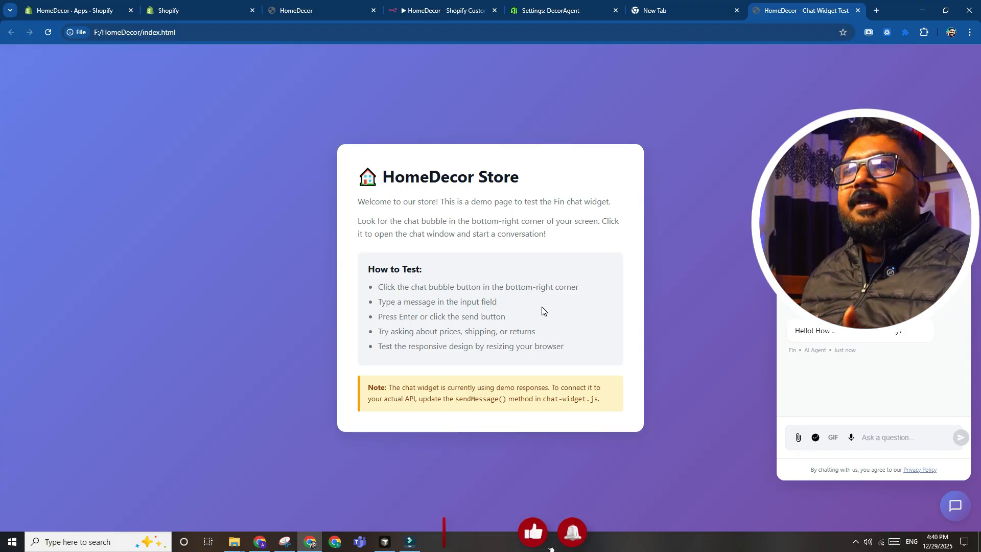
left_click(443, 11)
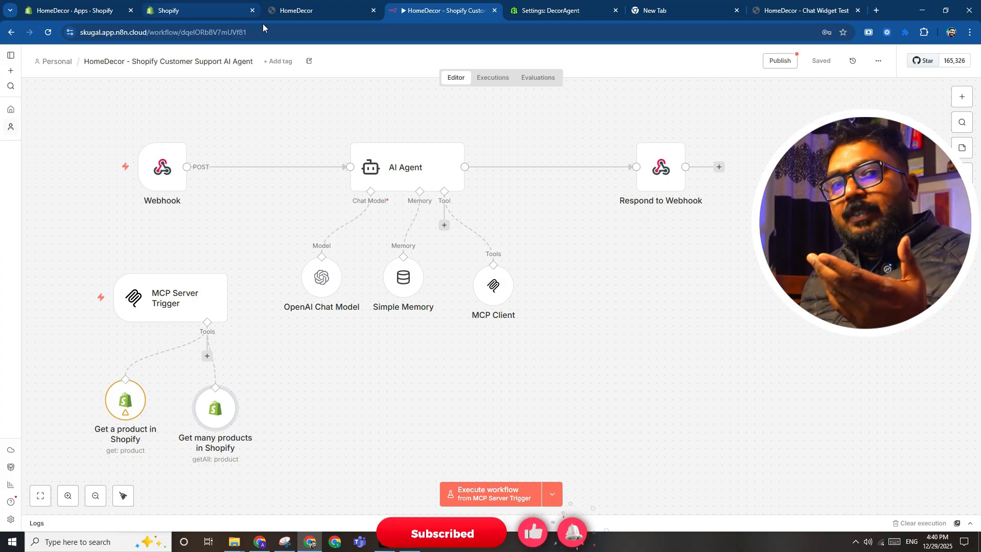
double_click(164, 171)
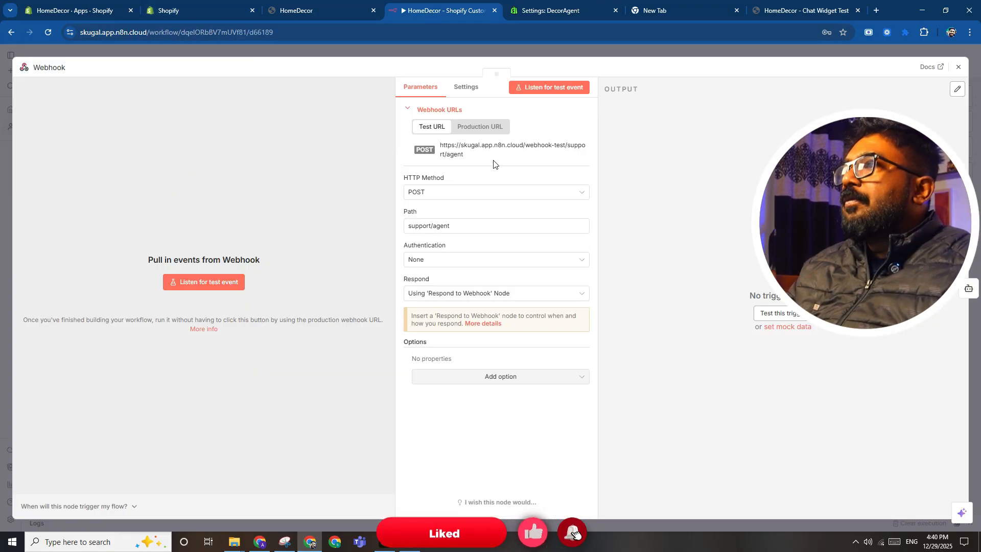
left_click(511, 154)
key("Escape")
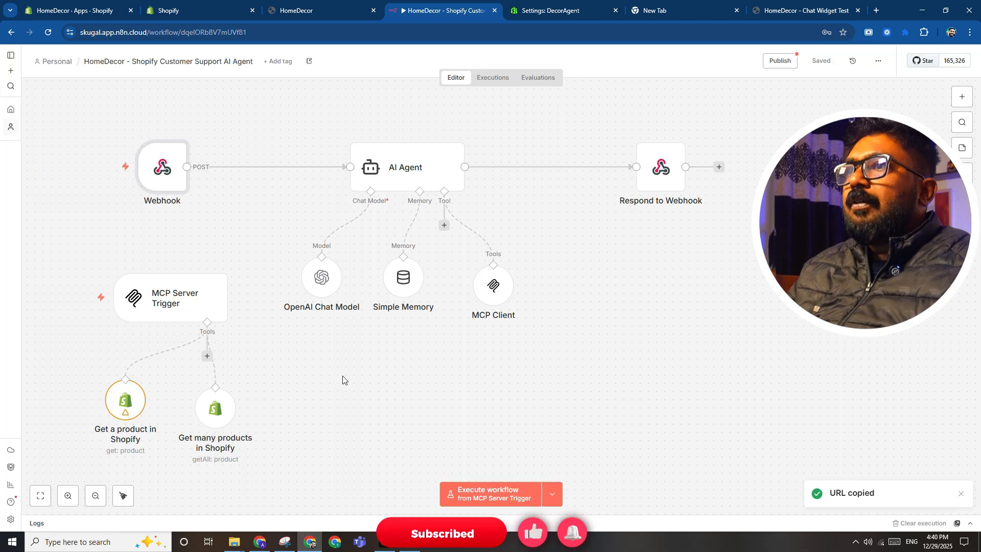
left_click(97, 542)
type("post")
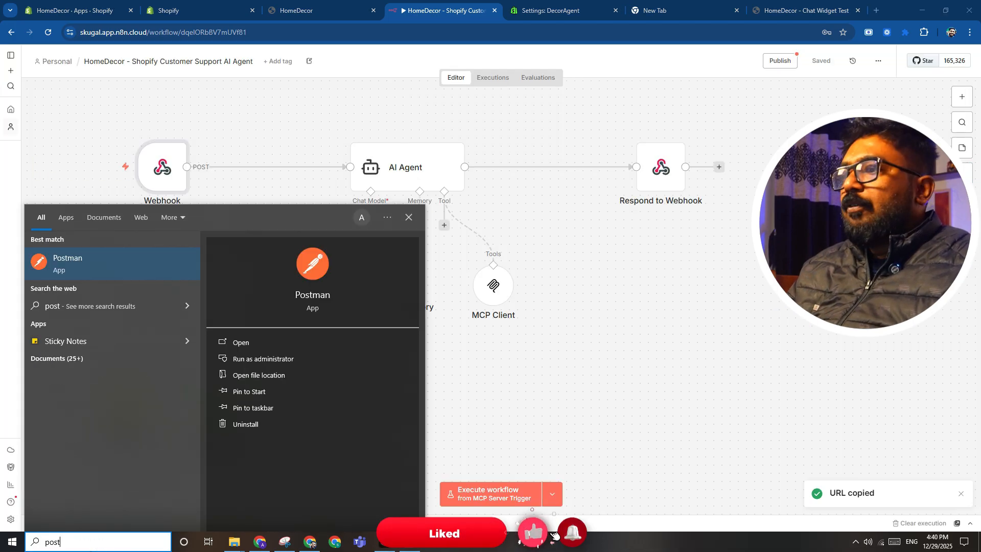
left_click(136, 260)
left_click(317, 167)
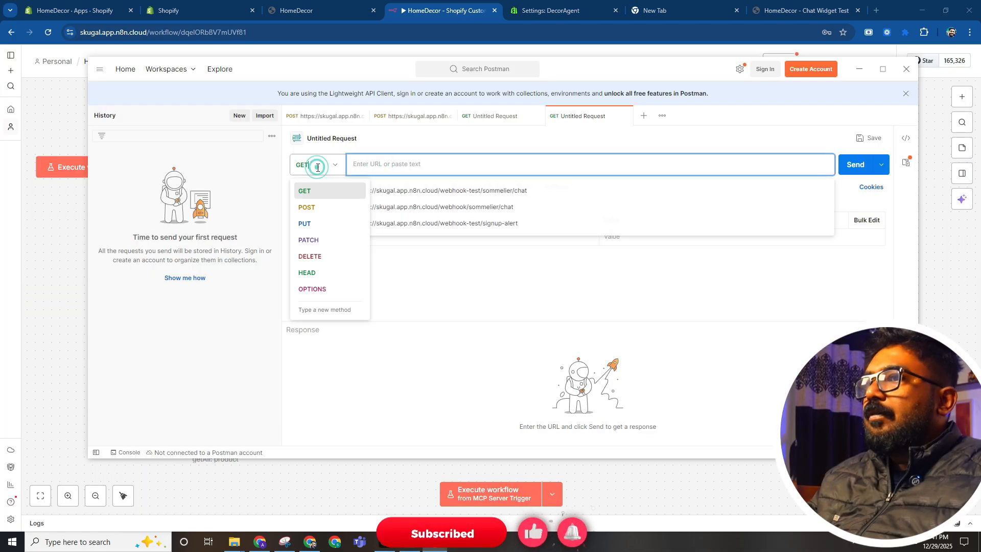
left_click(307, 207)
left_click(405, 164)
key("ctrl+v")
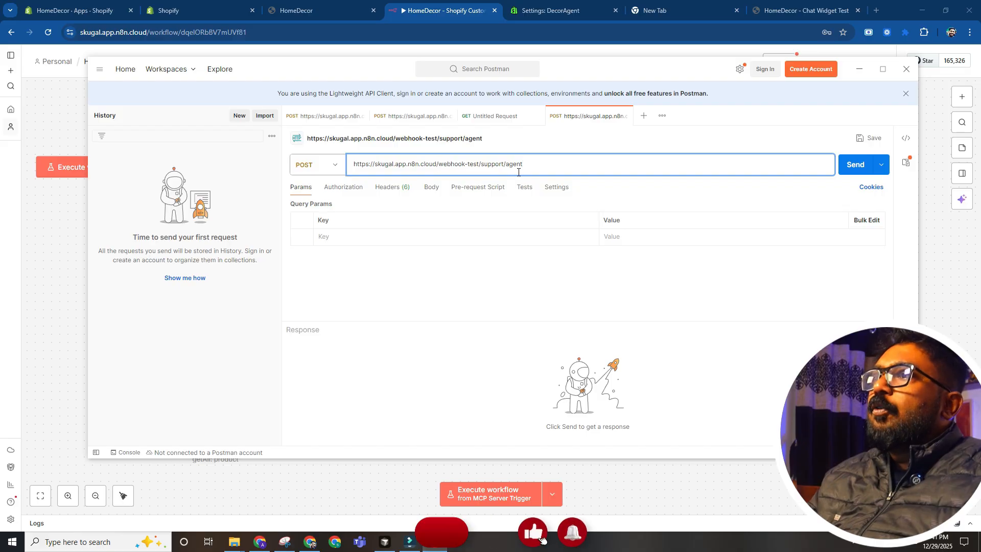
Set the request body to raw JSON and dismiss the sign-up prompt.
left_click(431, 187)
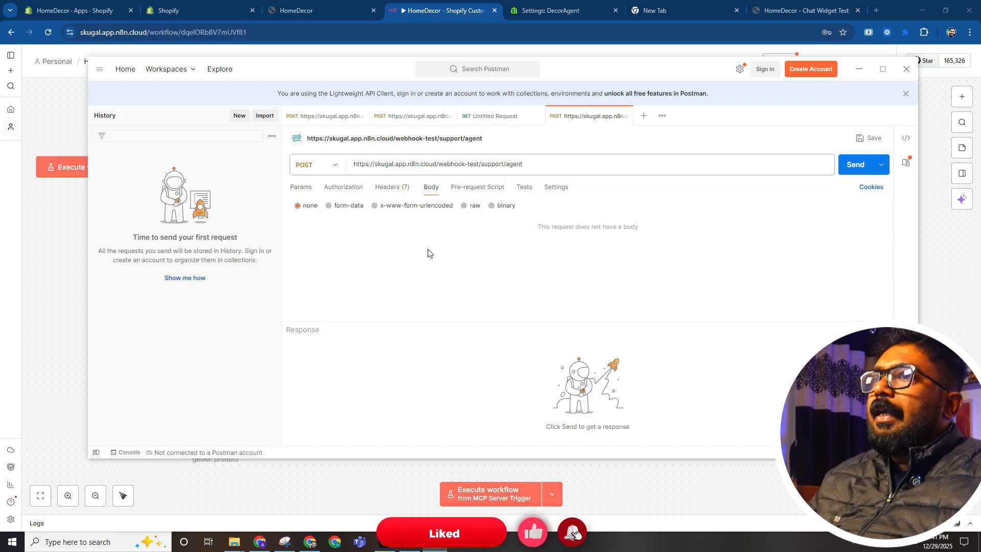
left_click(464, 206)
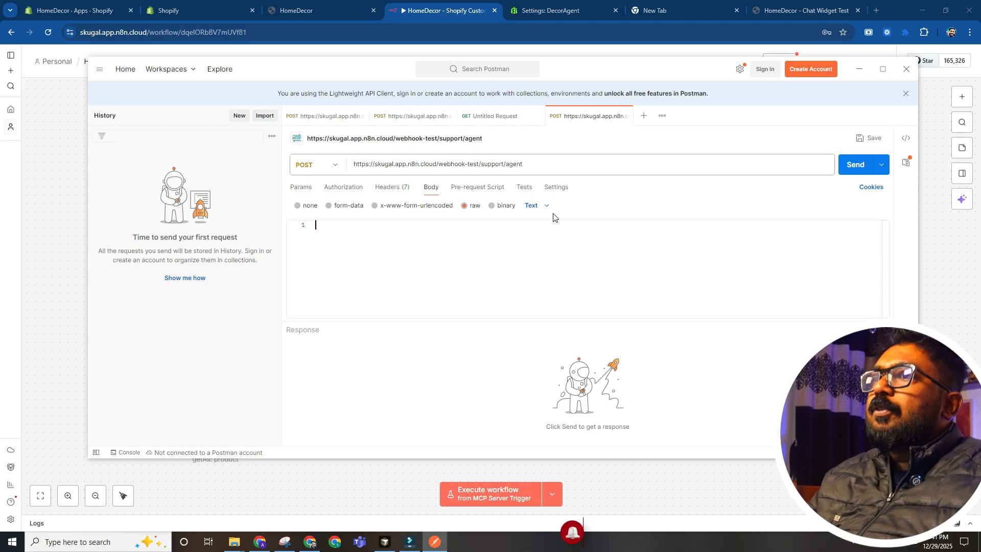
left_click(534, 205)
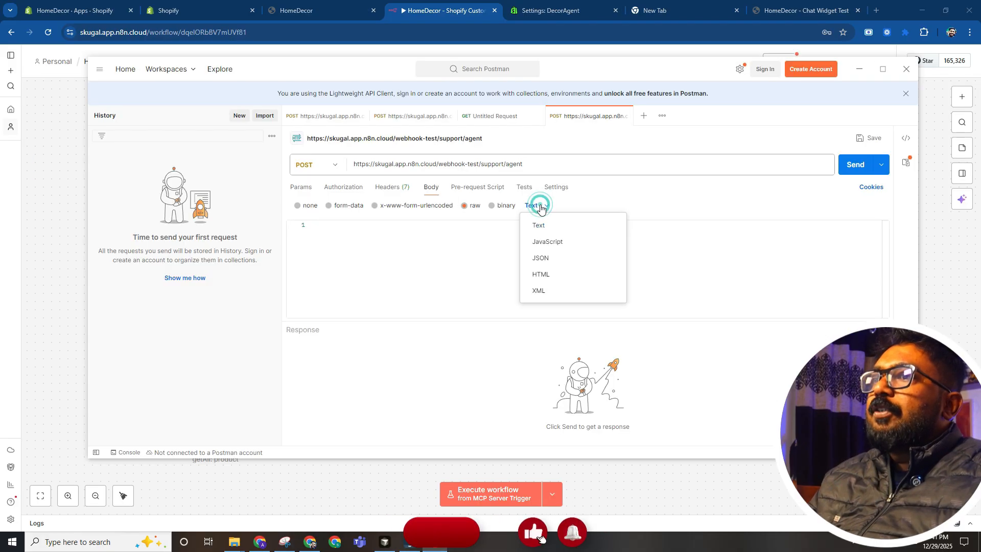
left_click(541, 257)
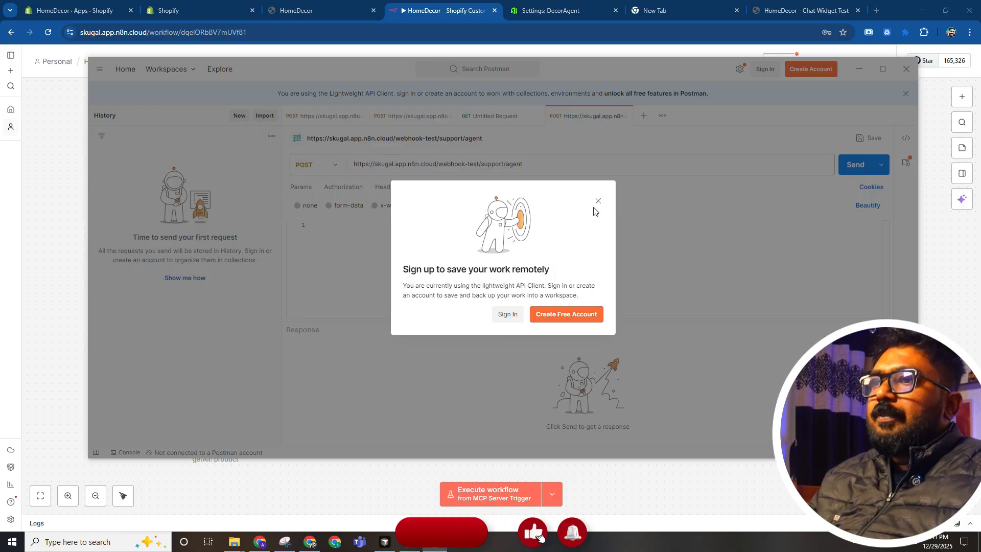
left_click(597, 201)
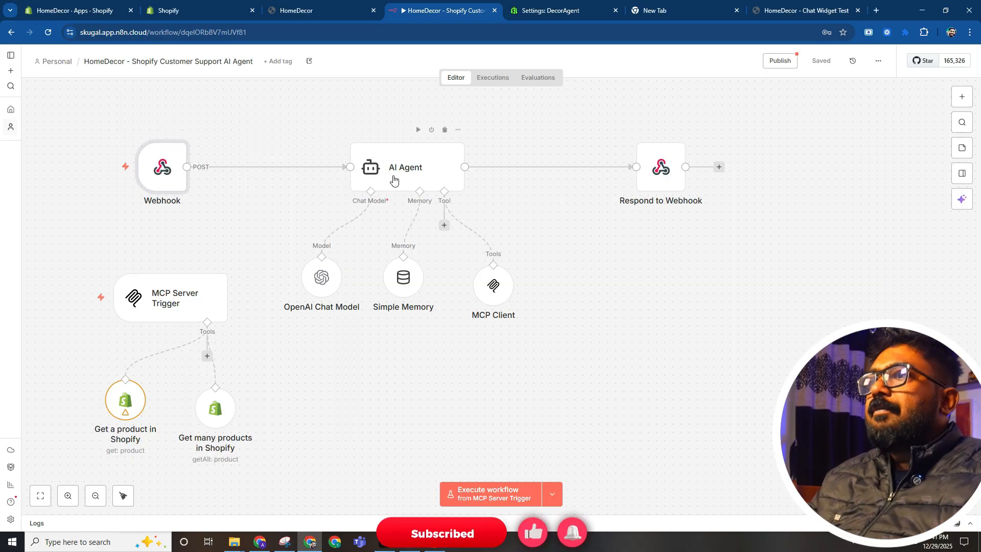
Back in n8n, check the AI Agent node's prompt settings and move the Respond to Webhook node closer to the agent.
double_click(424, 181)
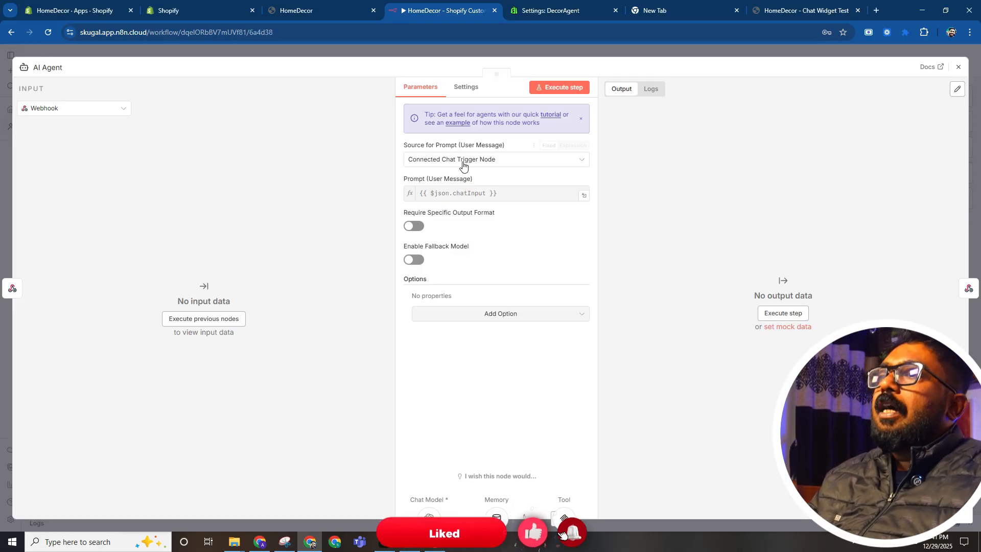
key("Escape")
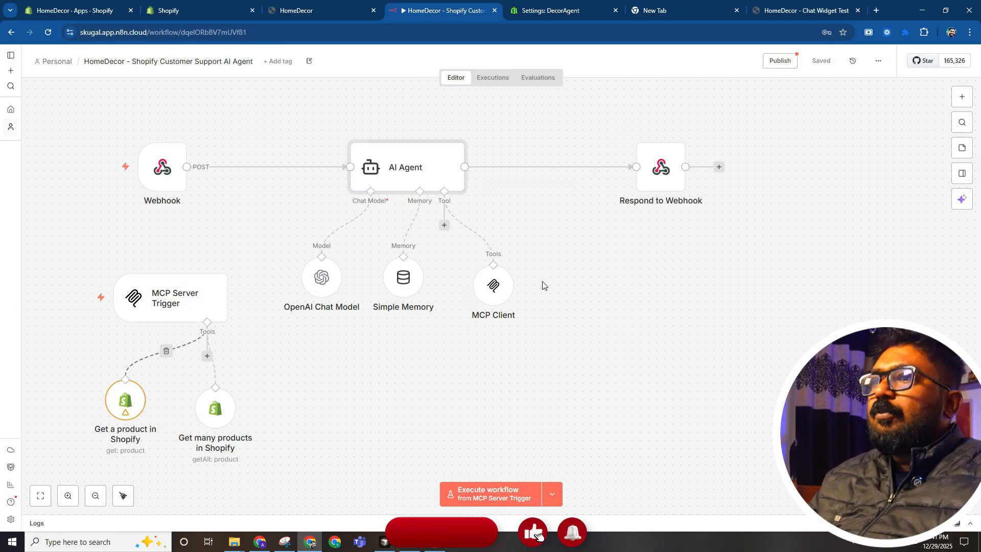
left_click_drag(660, 166, 579, 166)
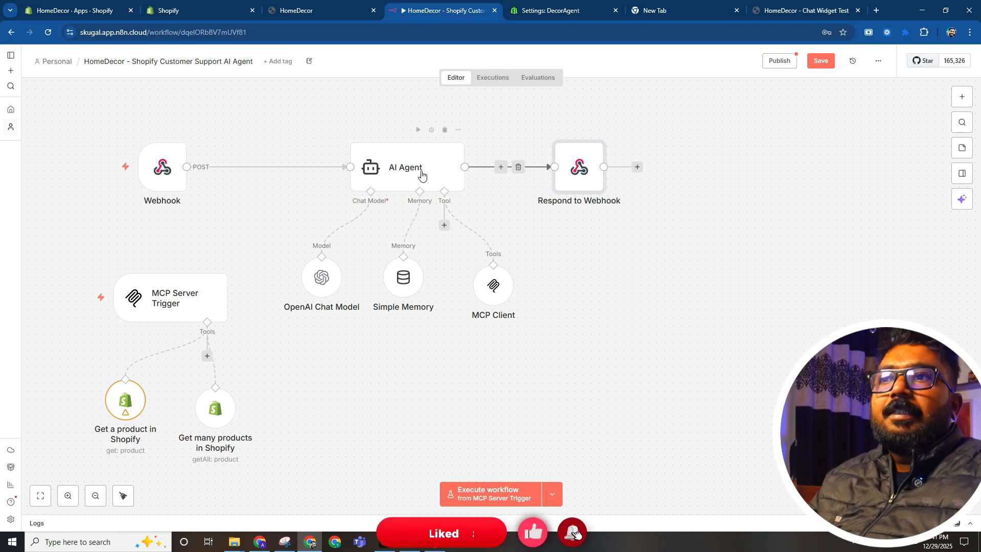
Start and stop a test run from the MCP Server Trigger, and set the workflow to execute from the Webhook instead.
left_click(483, 492)
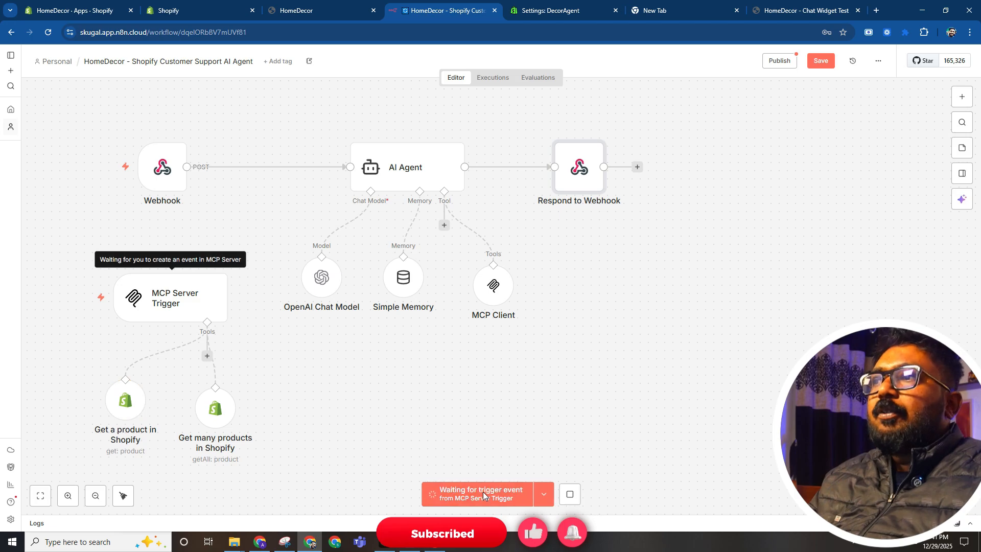
left_click(560, 494)
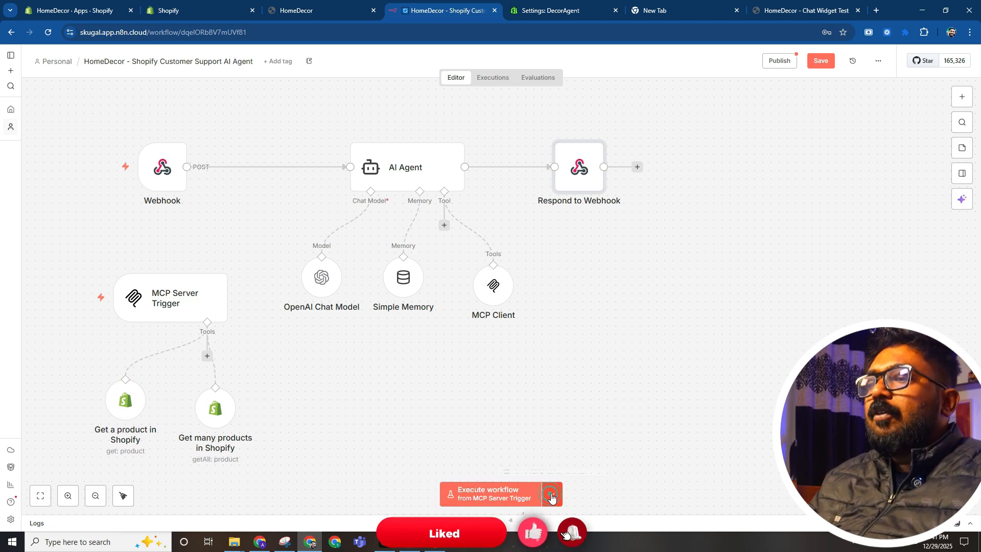
left_click(526, 450)
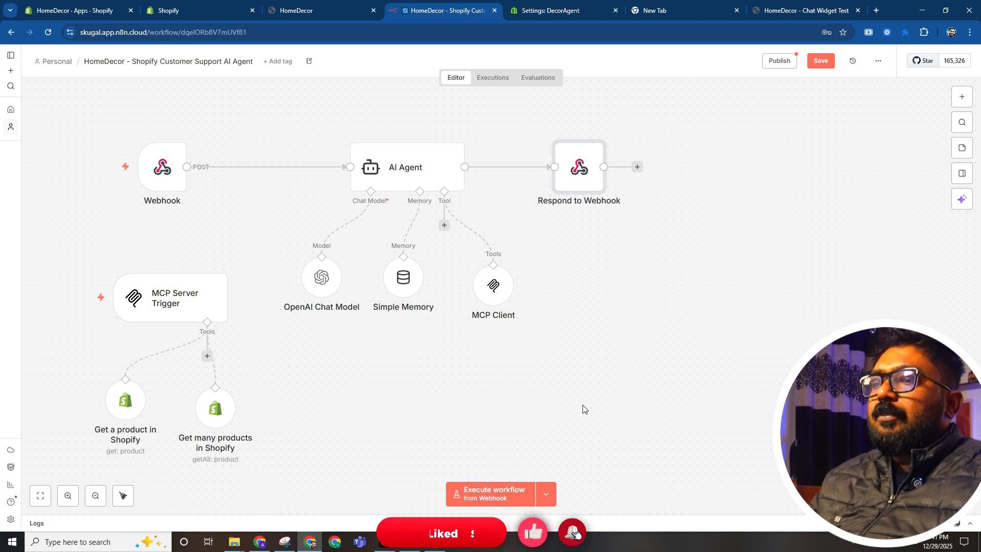
Execute the workflow from the Webhook, switch to Postman to send the empty-body POST request, and return to n8n.
left_click(503, 492)
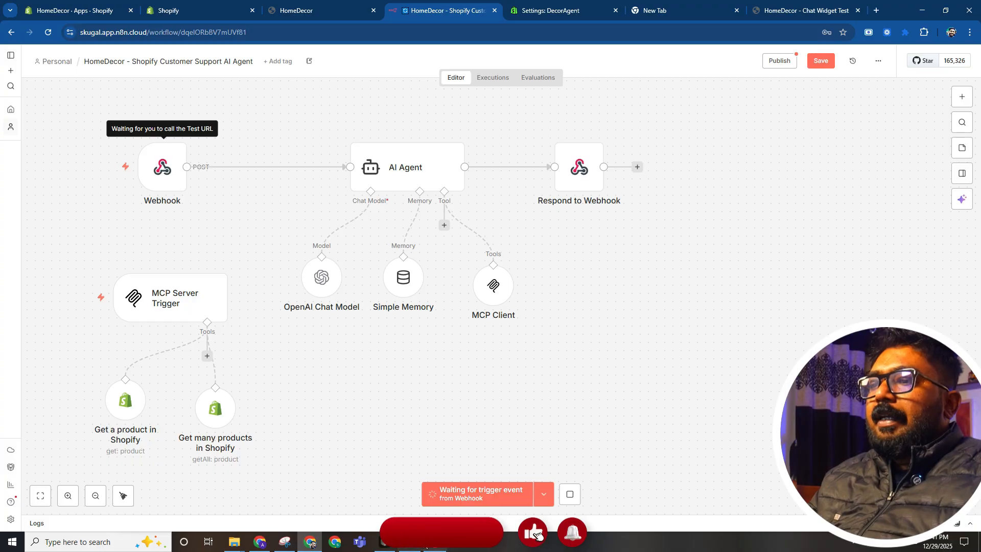
key("alt+Tab")
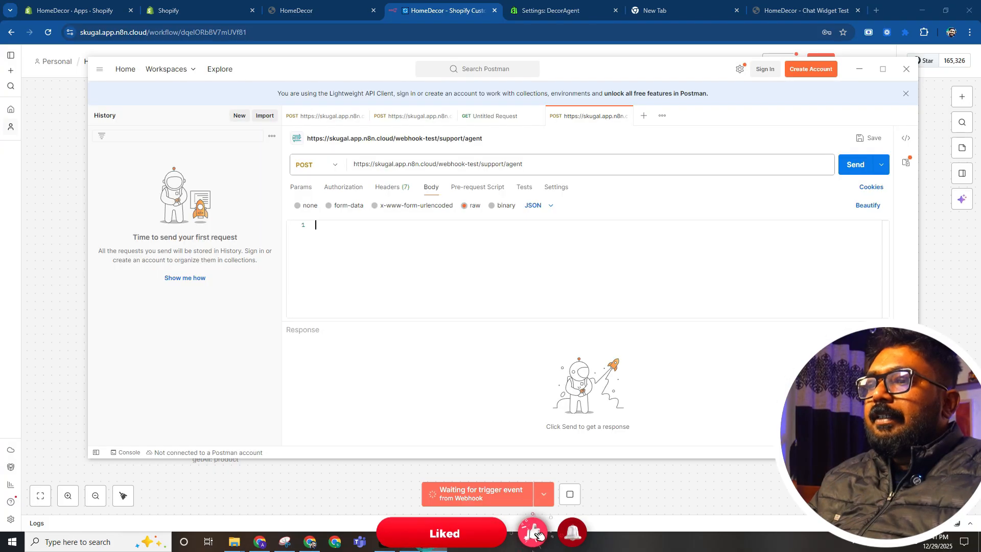
left_click(860, 163)
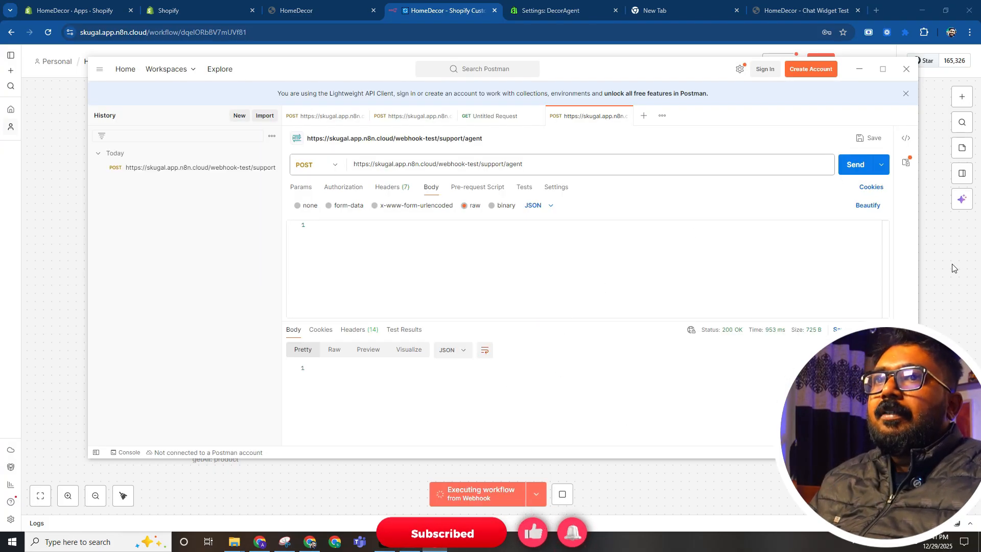
key("alt+Tab")
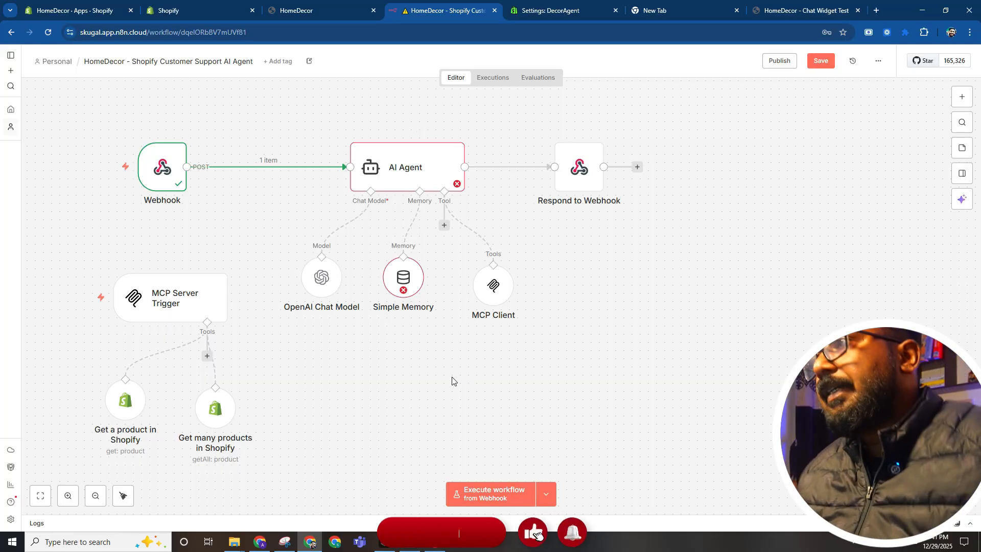
Inspect the Webhook node's output for the request received from Postman, including its body.
mouse_move(164, 170)
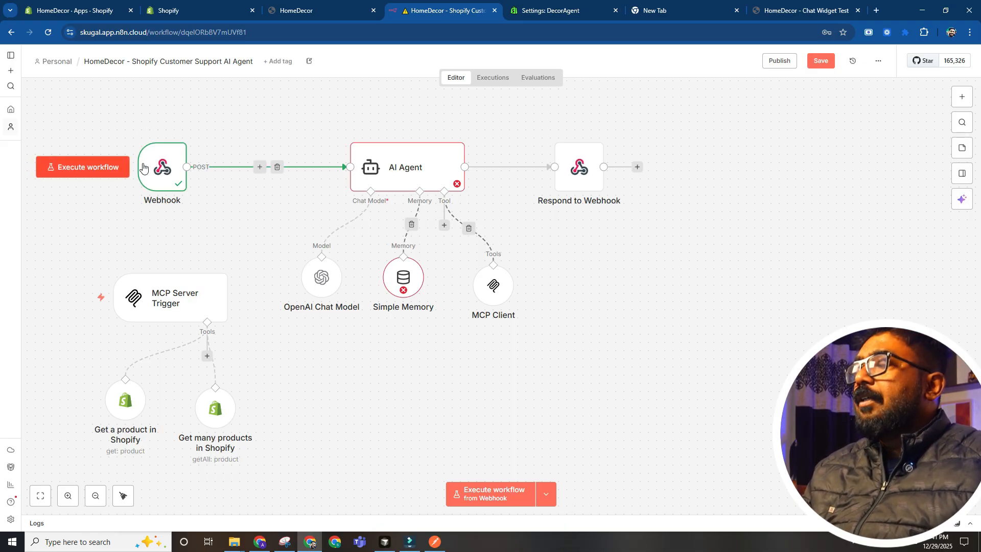
double_click(164, 168)
left_click(486, 151)
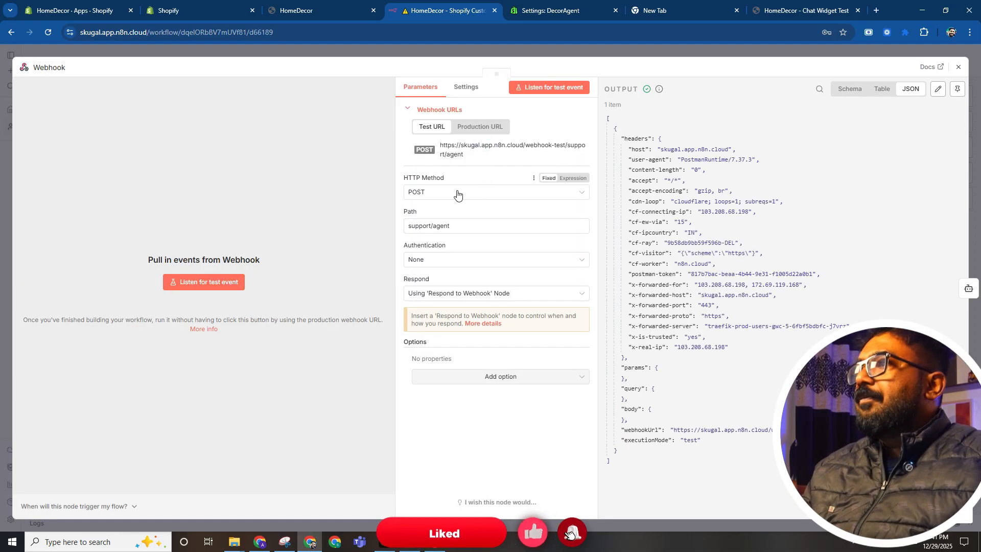
key("Escape")
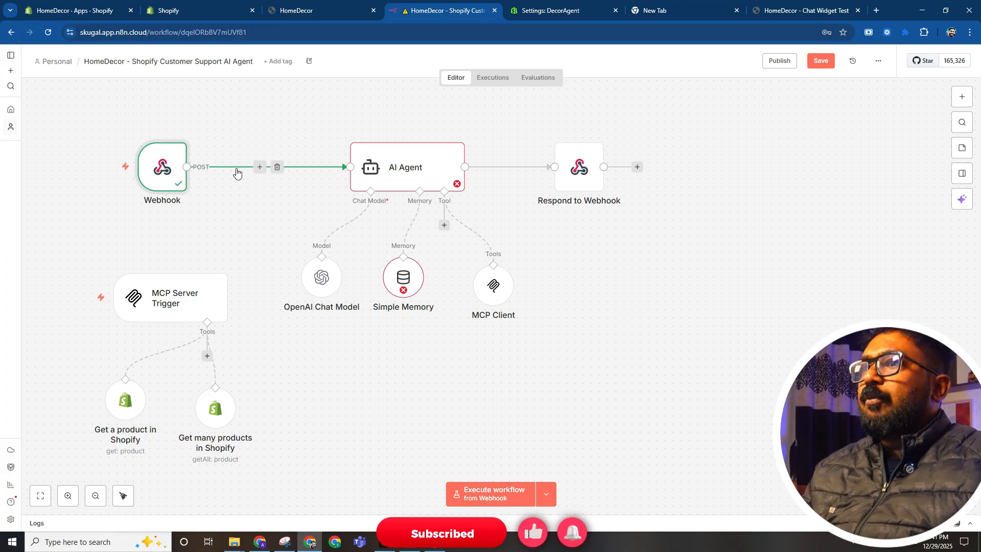
double_click(162, 169)
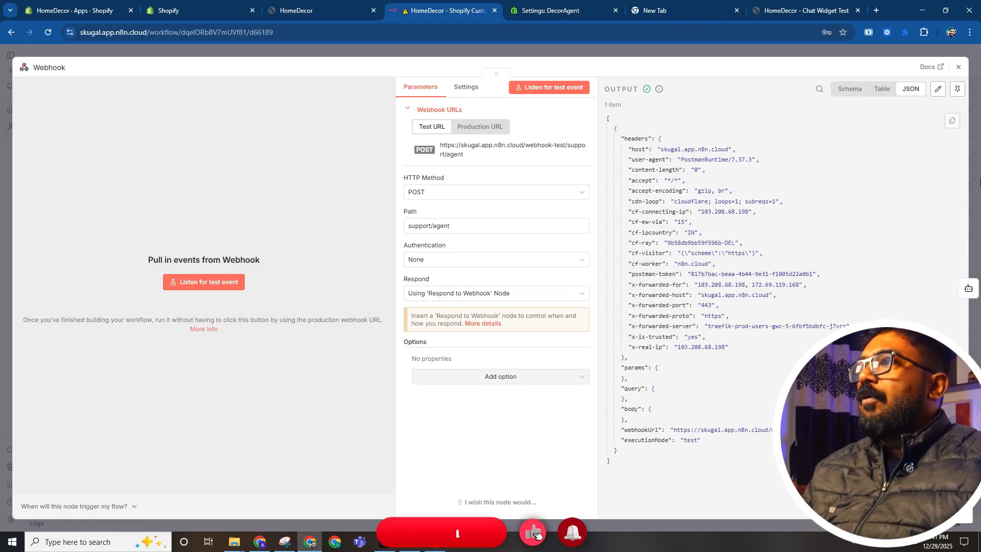
key("Escape")
Insert an Edit Fields (Set) node between the Webhook and the AI Agent.
left_click(259, 167)
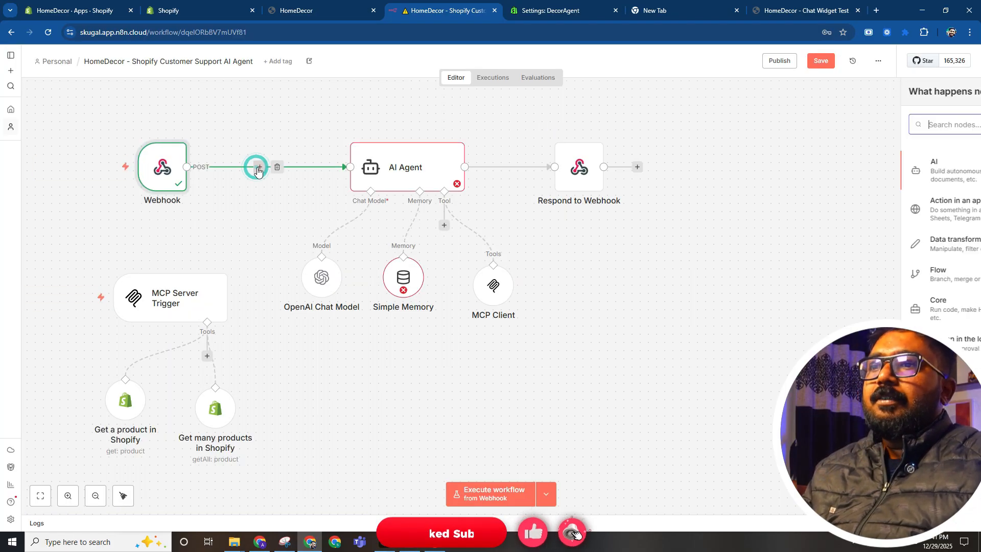
type("set")
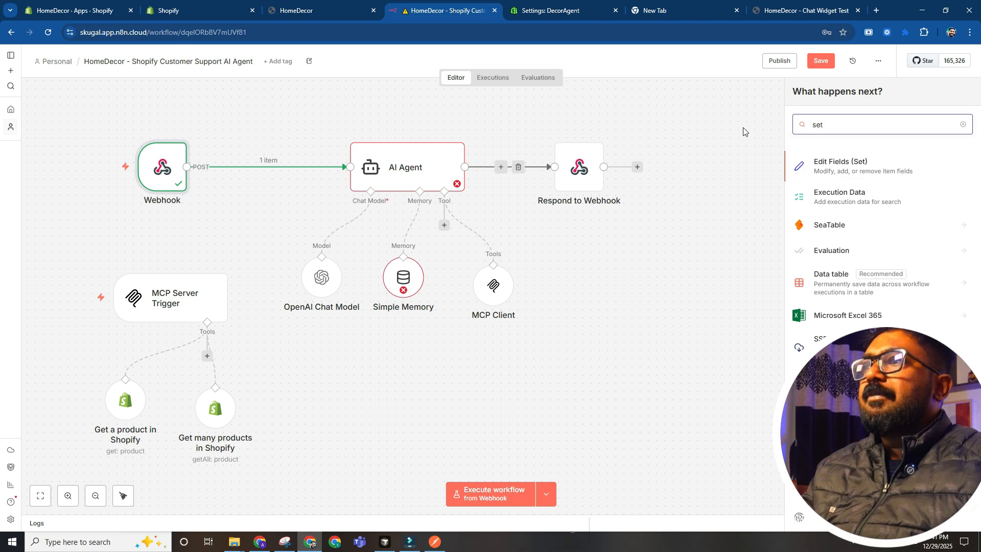
left_click(866, 169)
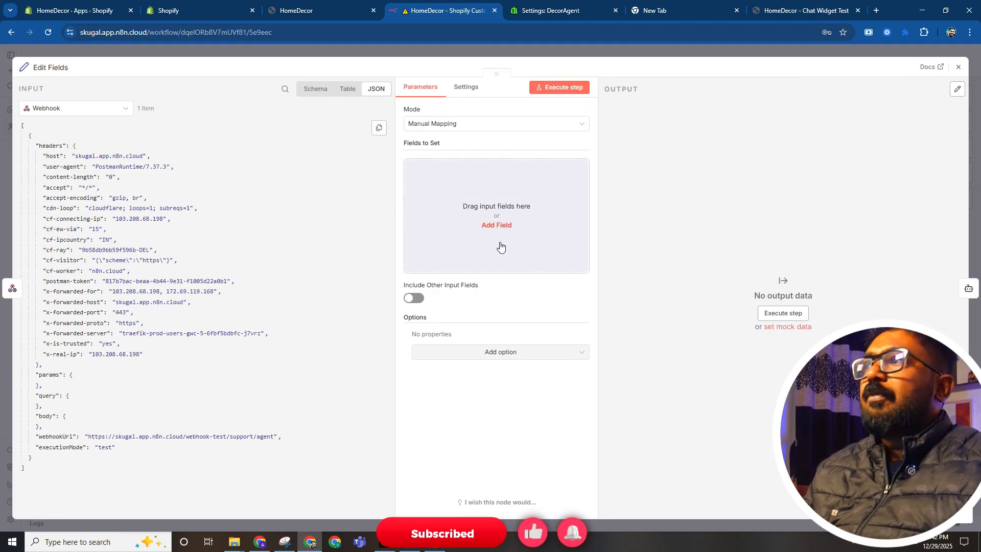
Map the webhook's body into the Edit Fields node as an Object field with {{ $json.body }}, and execute the step.
left_click_drag(43, 419, 148, 390)
left_click_drag(45, 414, 485, 236)
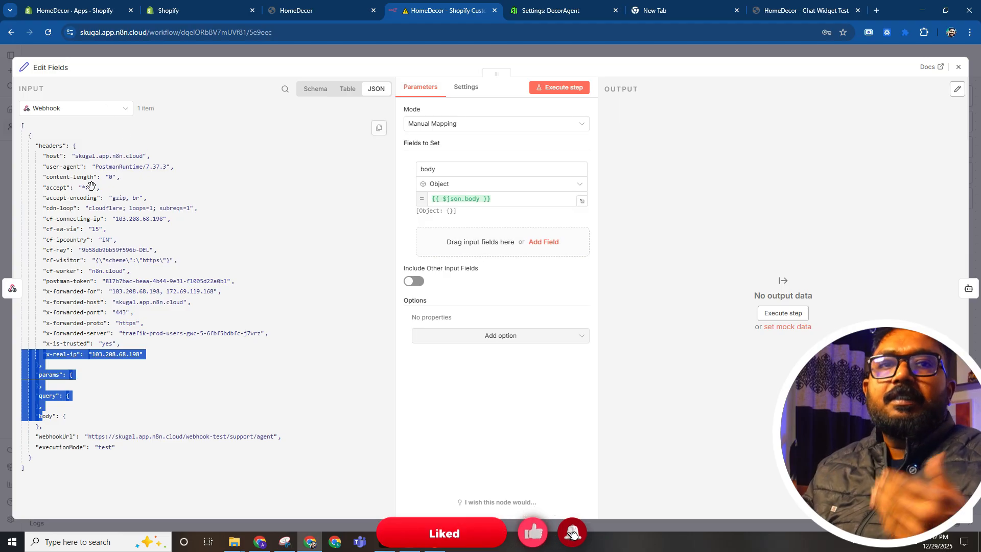
left_click(560, 87)
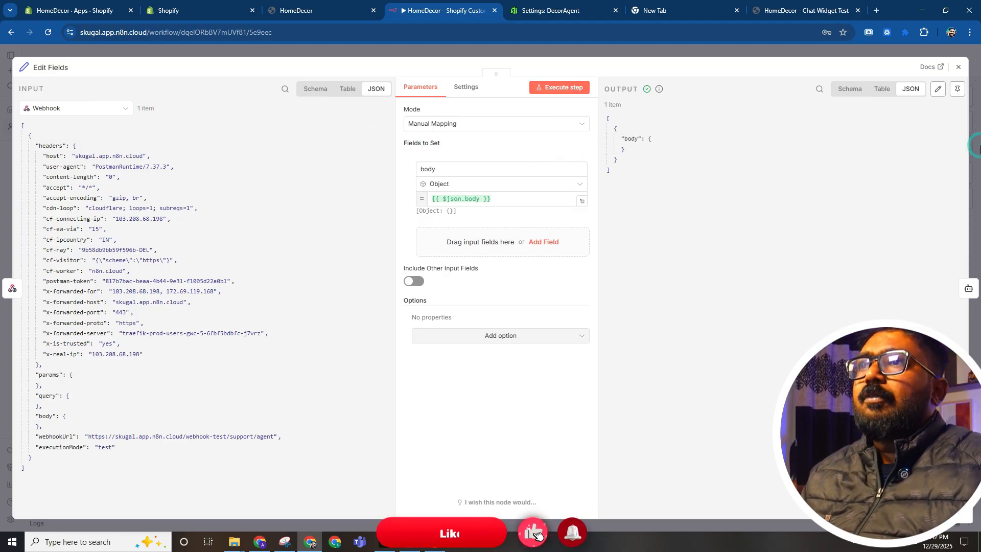
key("Escape")
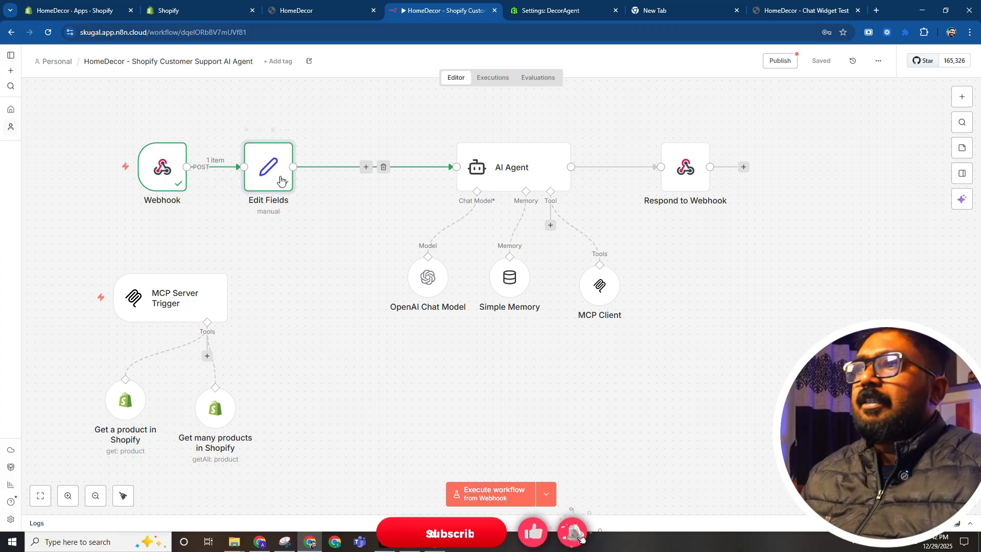
double_click(280, 180)
key("Escape")
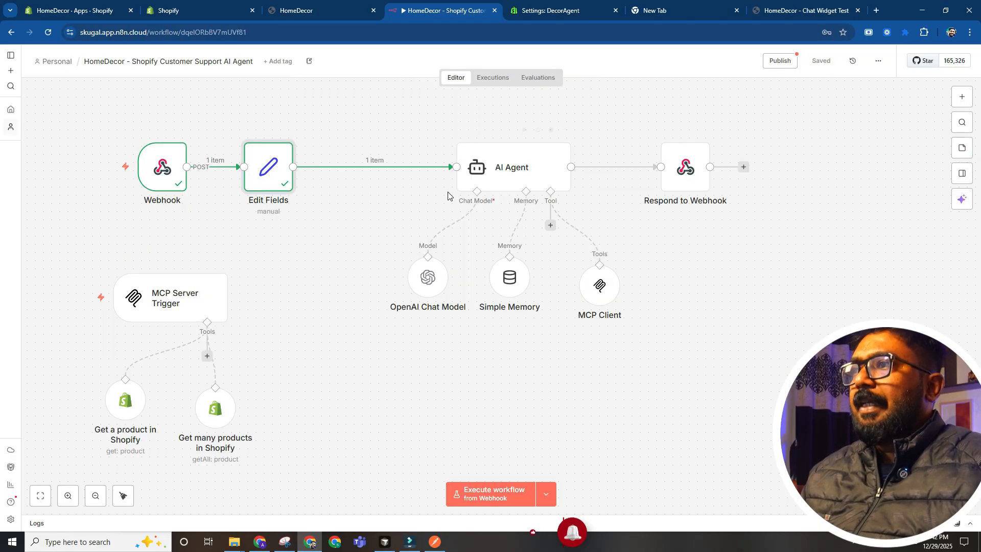
Open ChatGPT at chat.openai.com in the empty browser tab.
left_click(683, 14)
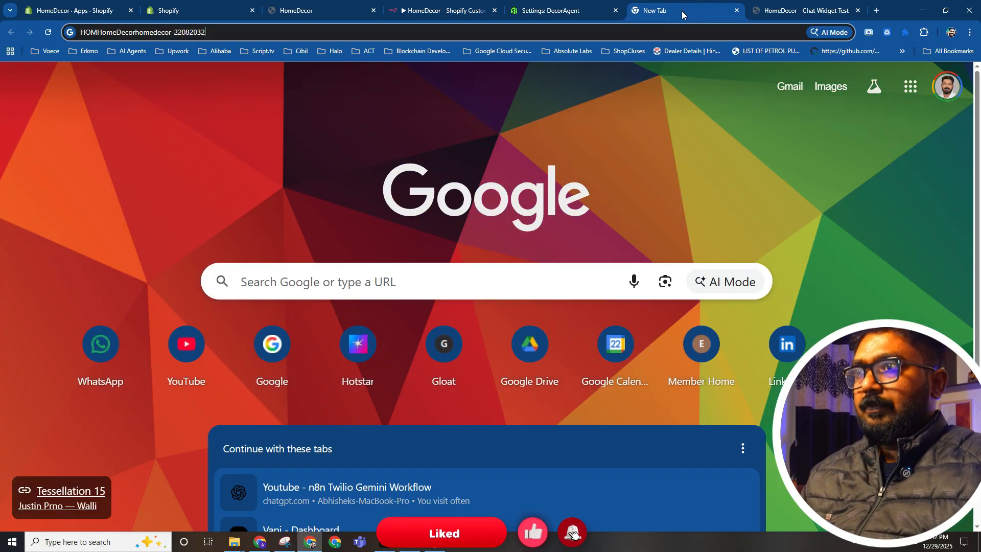
key("ctrl+a")
key("BackSpace")
type("cj")
key("BackSpace")
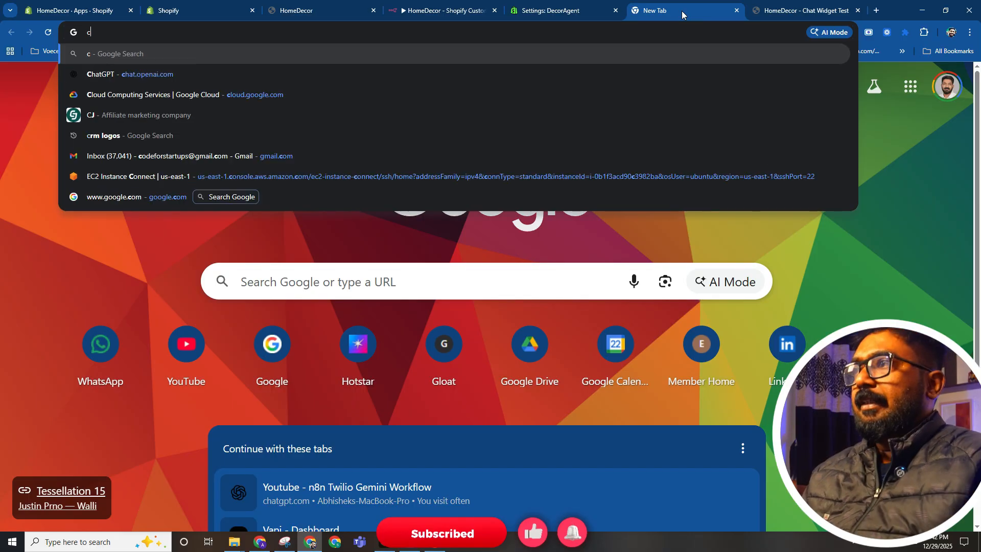
type("hat.openai.com")
key("Return")
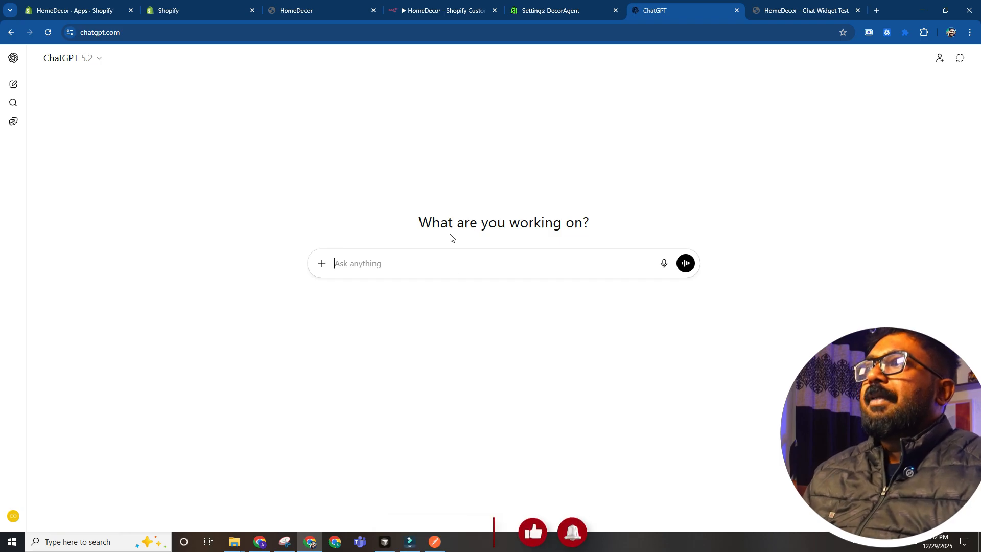
Capture the n8n workflow canvas with Snipping Tool and paste the screenshot into the ChatGPT message.
left_click(429, 9)
left_click(286, 543)
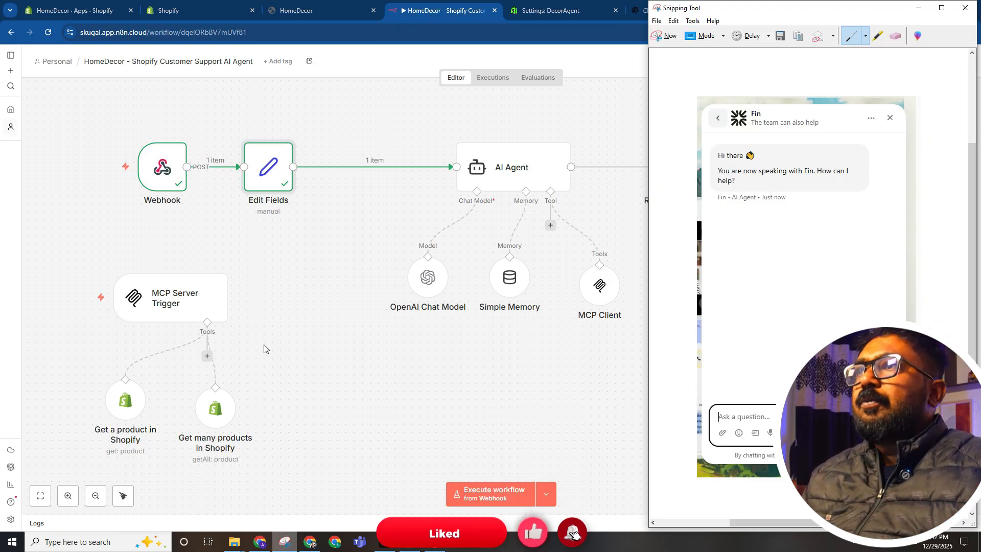
left_click(663, 36)
left_click_drag(98, 88, 875, 475)
left_click(953, 269)
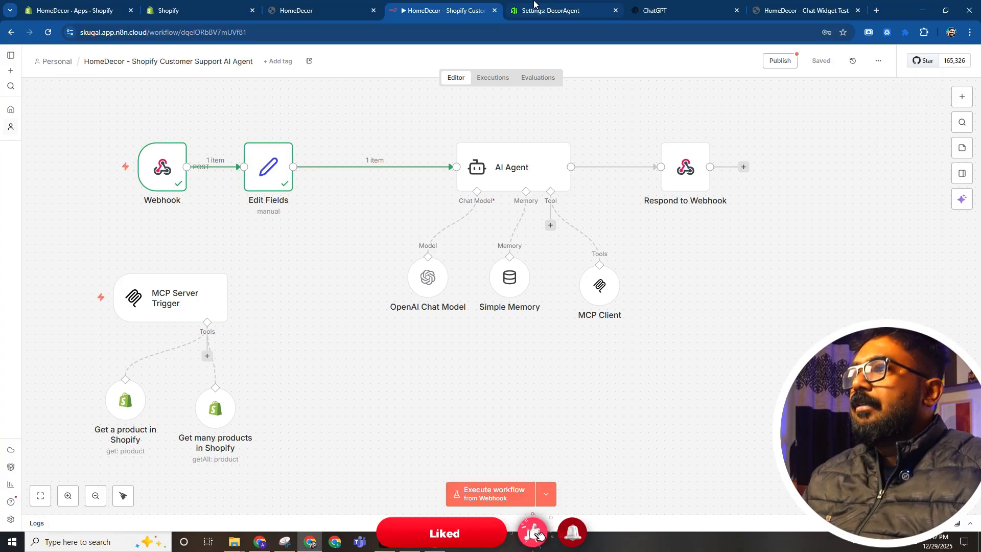
left_click(733, 5)
key("ctrl+v")
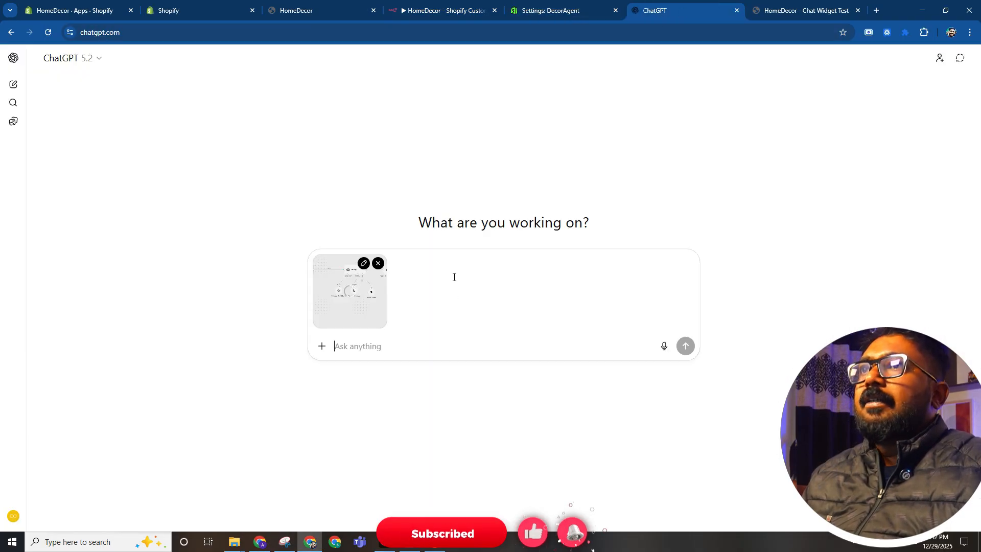
Send ChatGPT a prompt explaining that a Shopify store's chat widget sends data to an n8n customer support agent, which processes it and returns the answer.
type("we are trying to build a shopify customer sup")
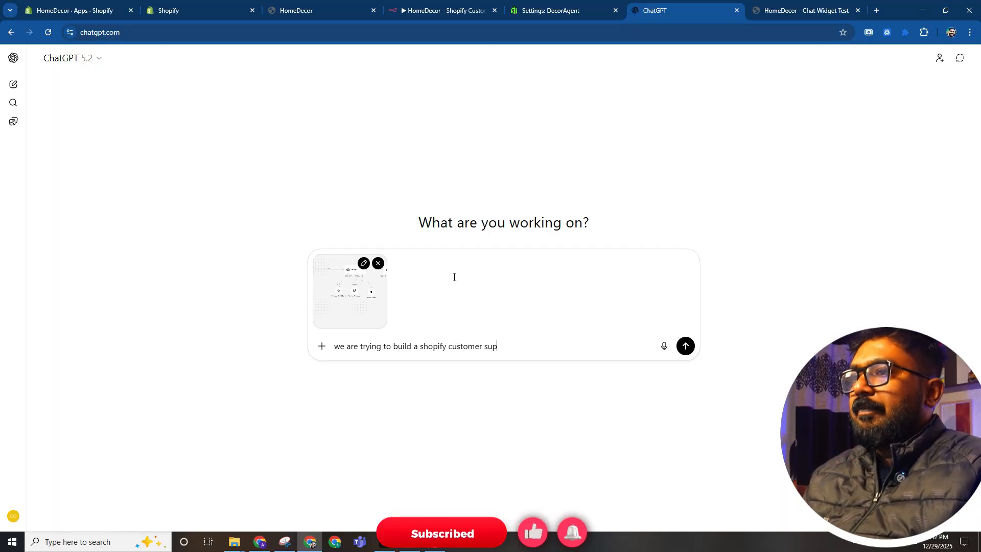
type("port agent using n8n workflow")
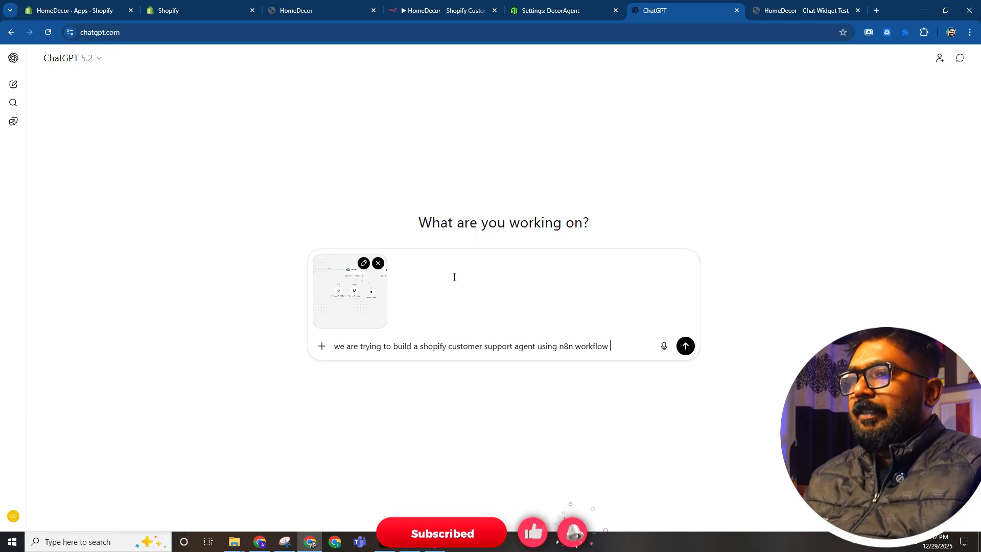
type(" and we will get data from chat w")
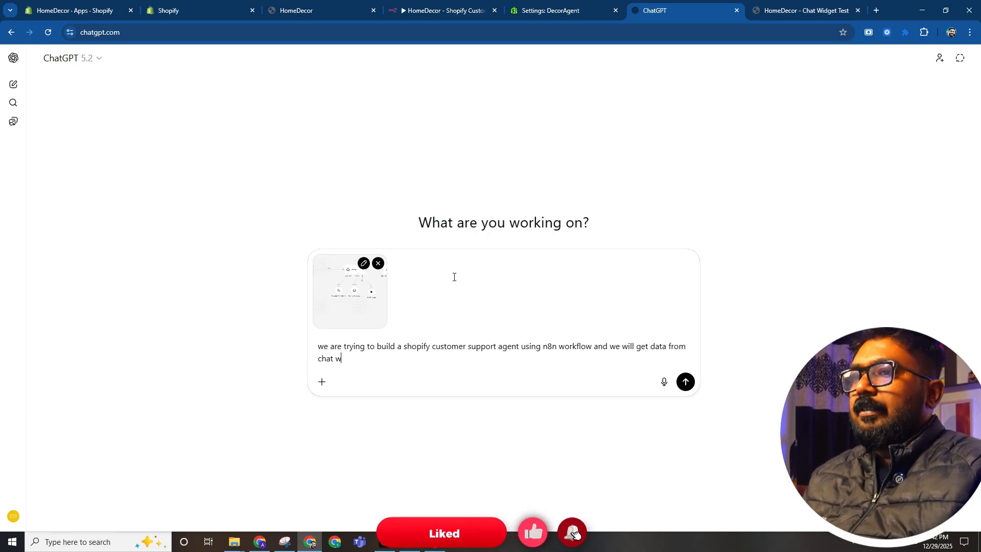
type("idget t")
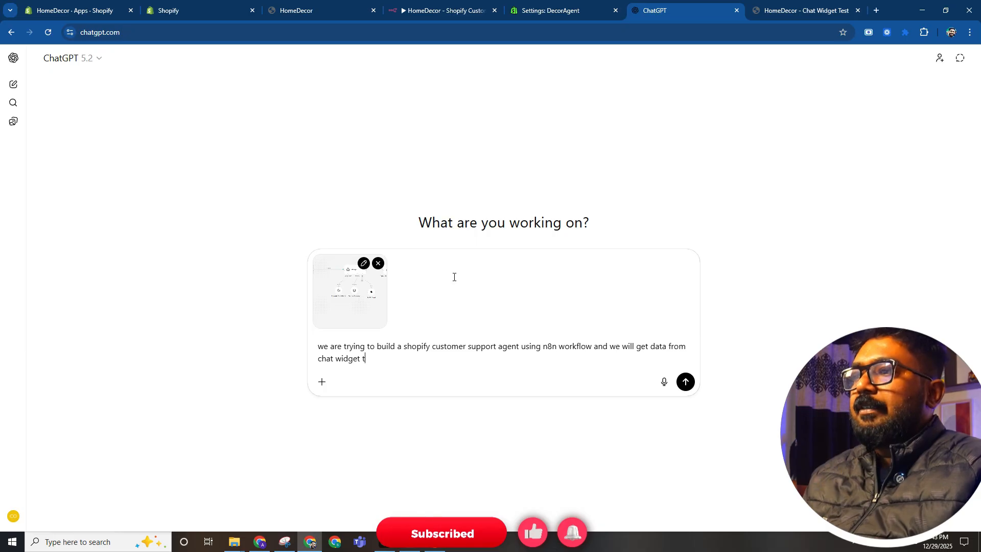
type("hat is there inside the shopify stsore")
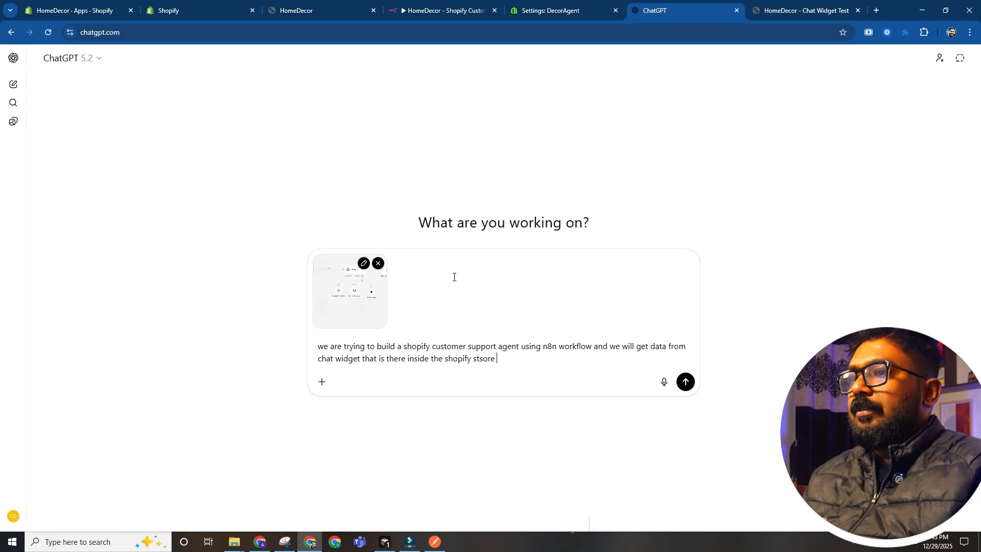
key("shift+Return")
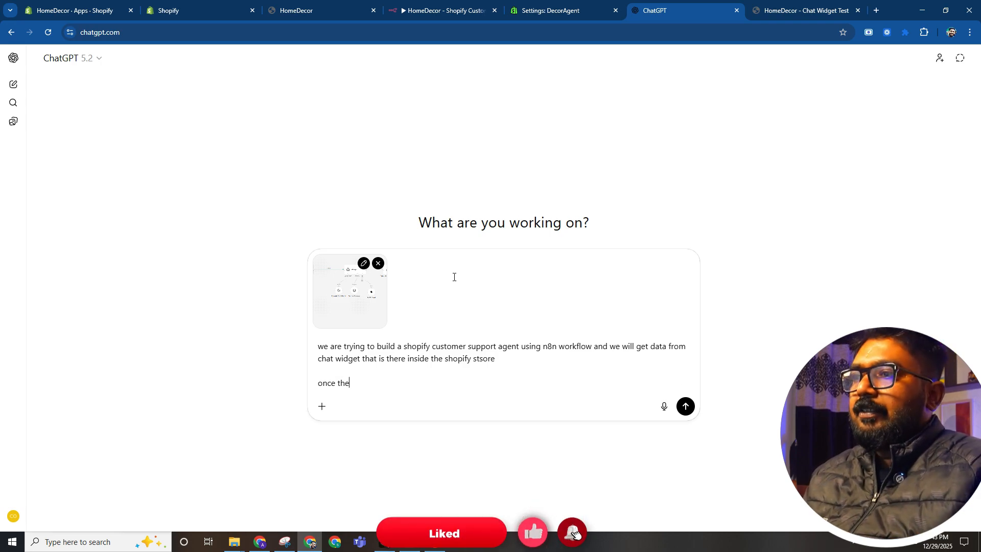
type("once the shopify store ")
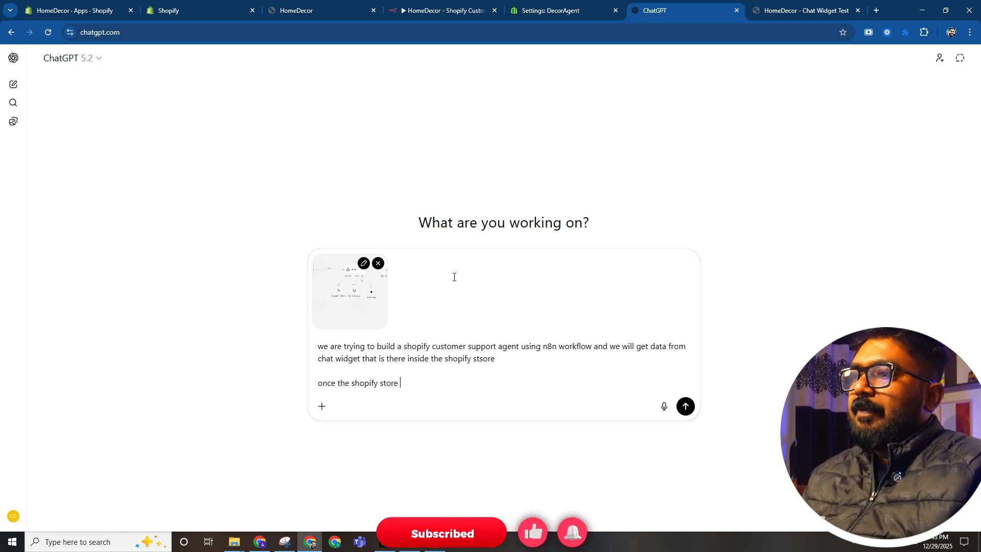
type("will send the data and then")
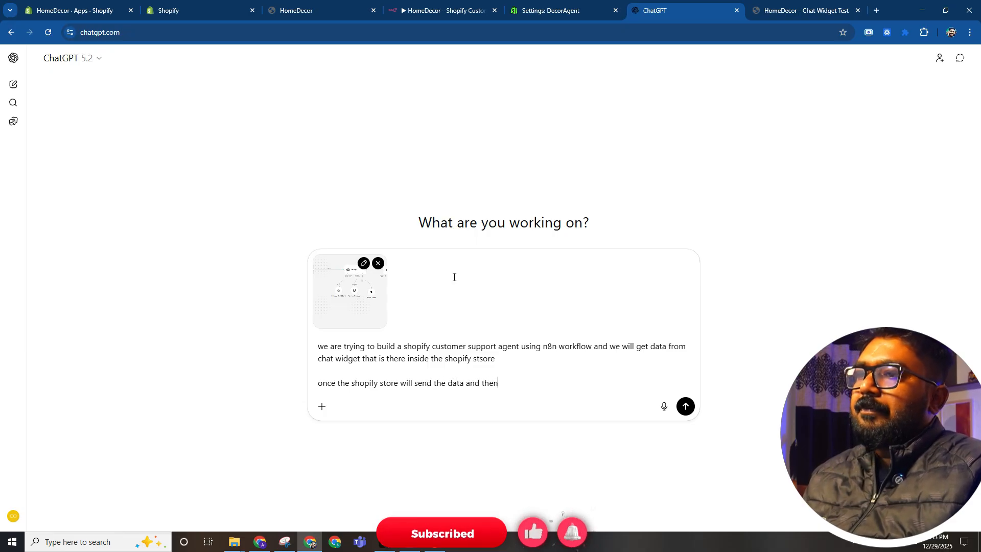
type("our n8n will processs that and re")
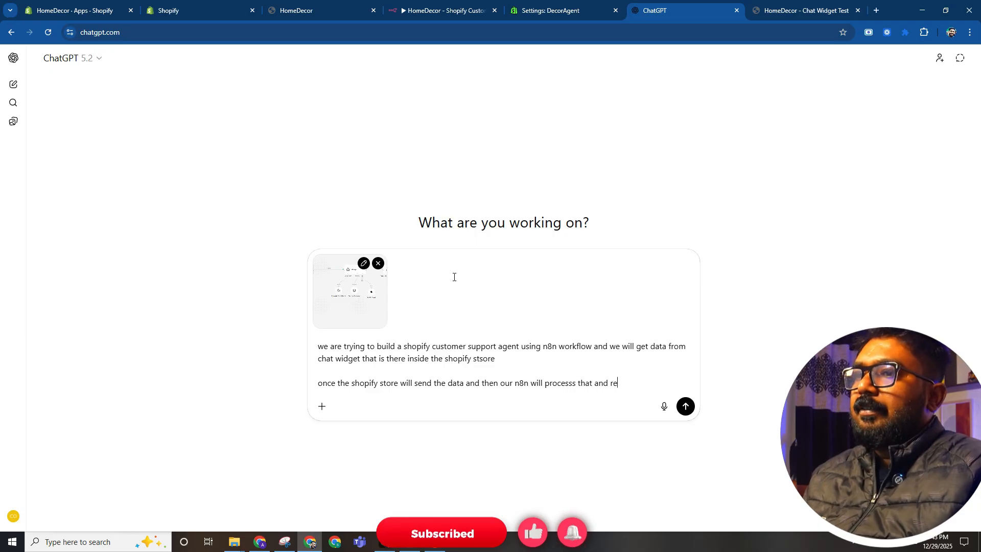
type("vert bac")
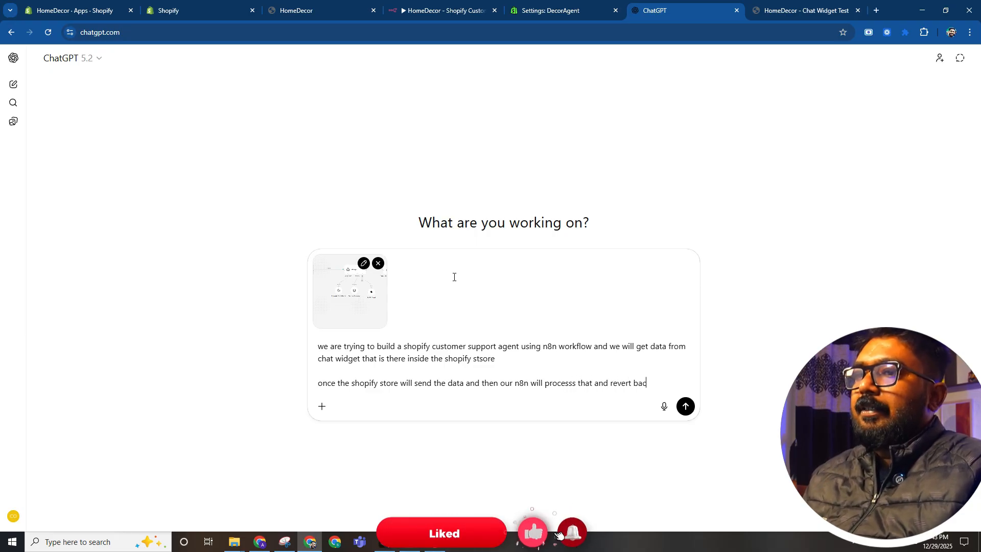
type("er")
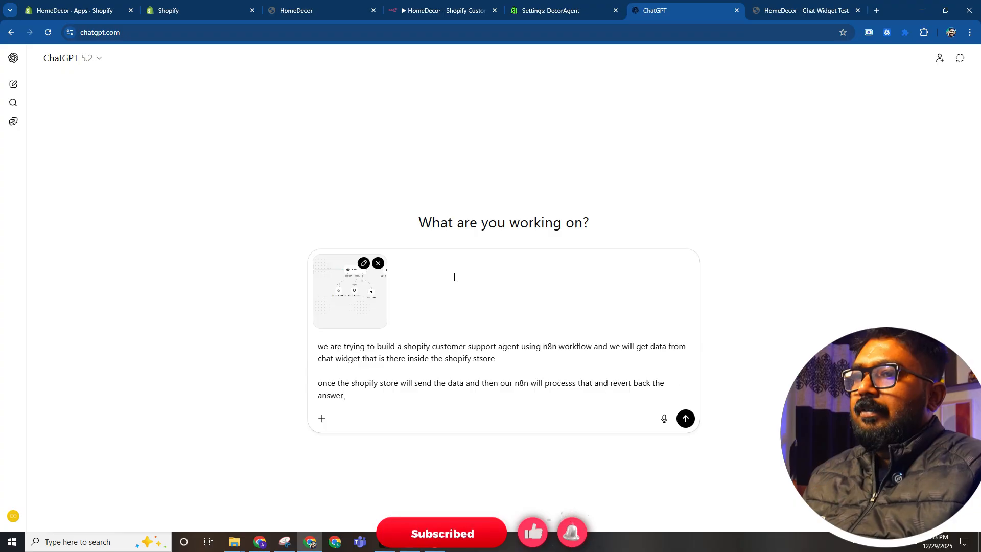
key("Return")
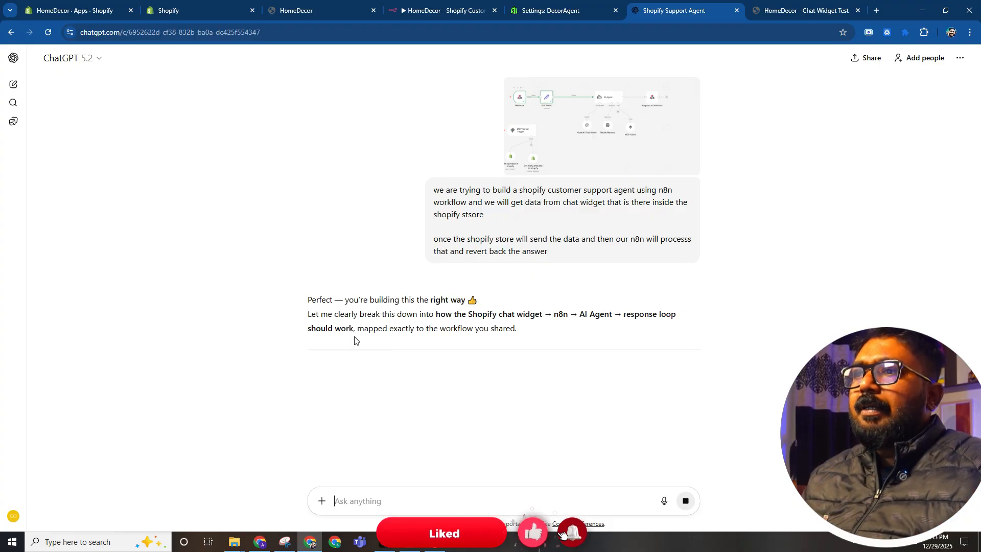
Examine ChatGPT's reply for the sample JSON payload the Shopify chat widget should send to the n8n webhook.
scroll(462, 318, "down", 4)
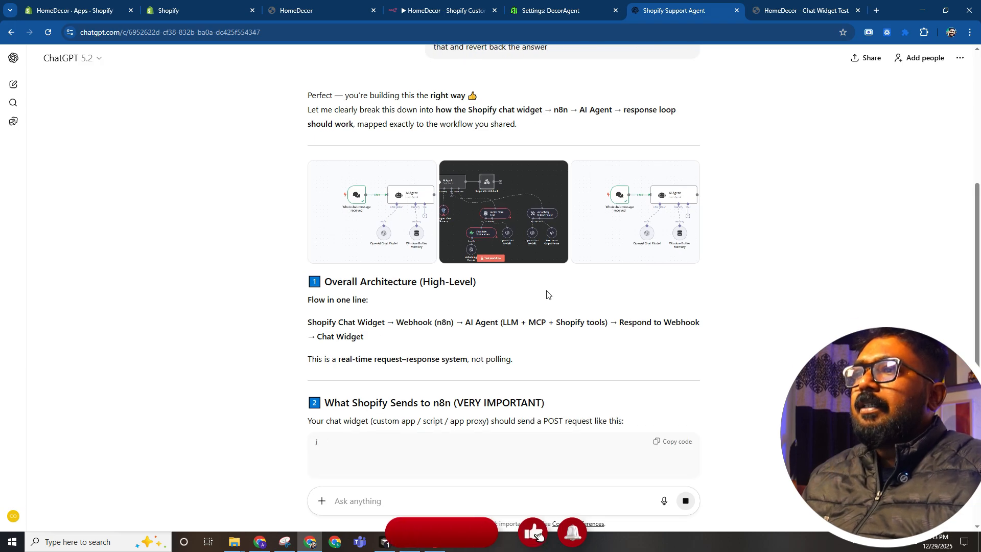
scroll(464, 309, "up", 1)
scroll(464, 309, "down", 8)
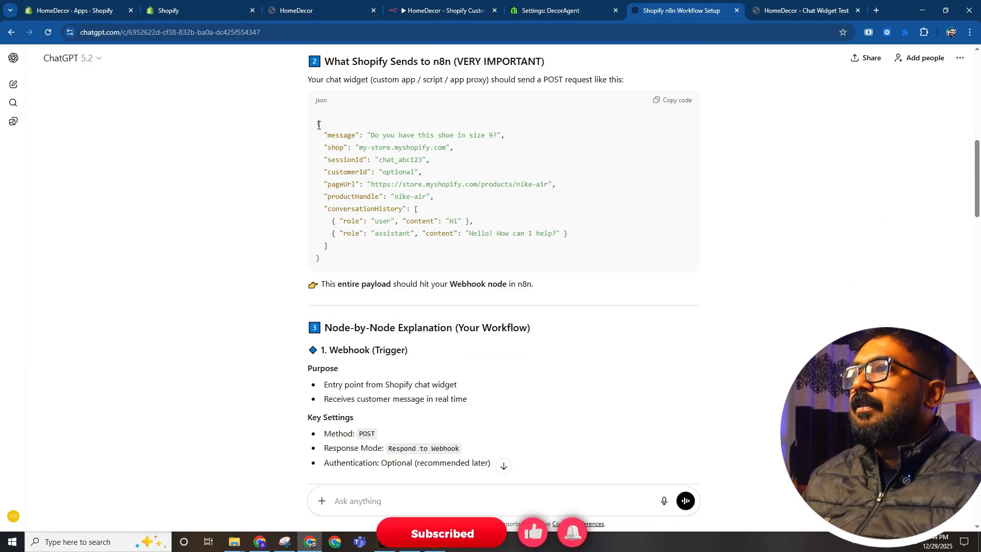
left_click_drag(318, 124, 332, 261)
left_click(332, 261)
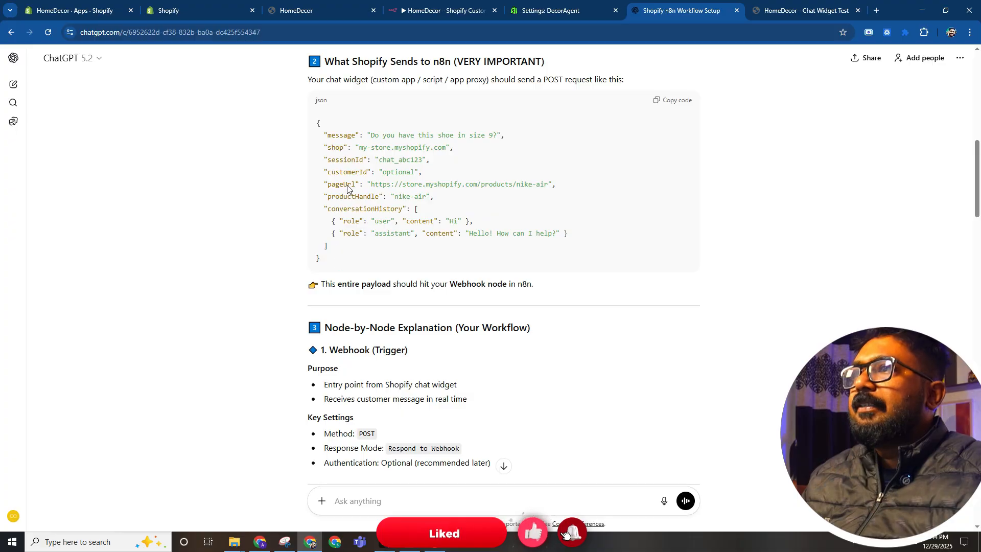
double_click(339, 163)
double_click(344, 182)
double_click(386, 175)
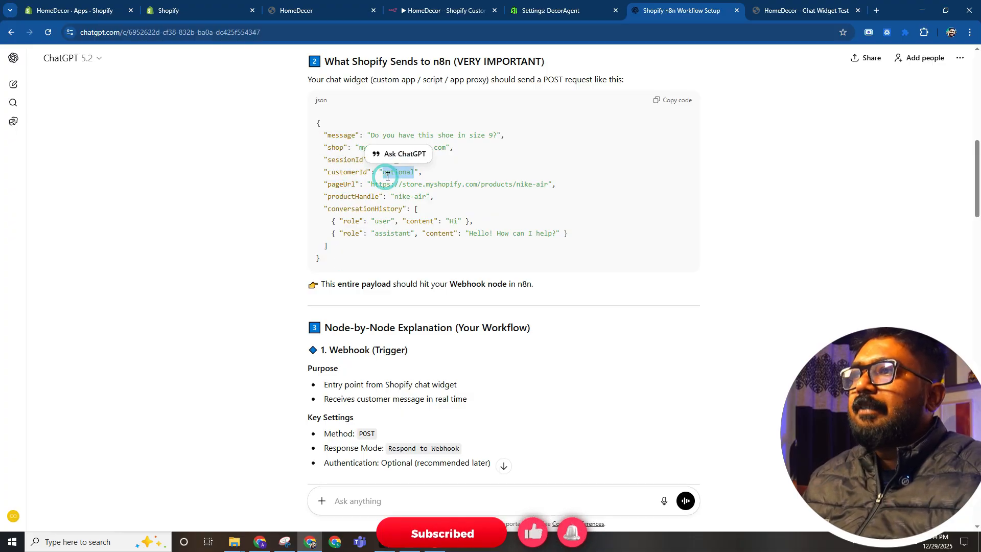
left_click_drag(373, 185, 557, 189)
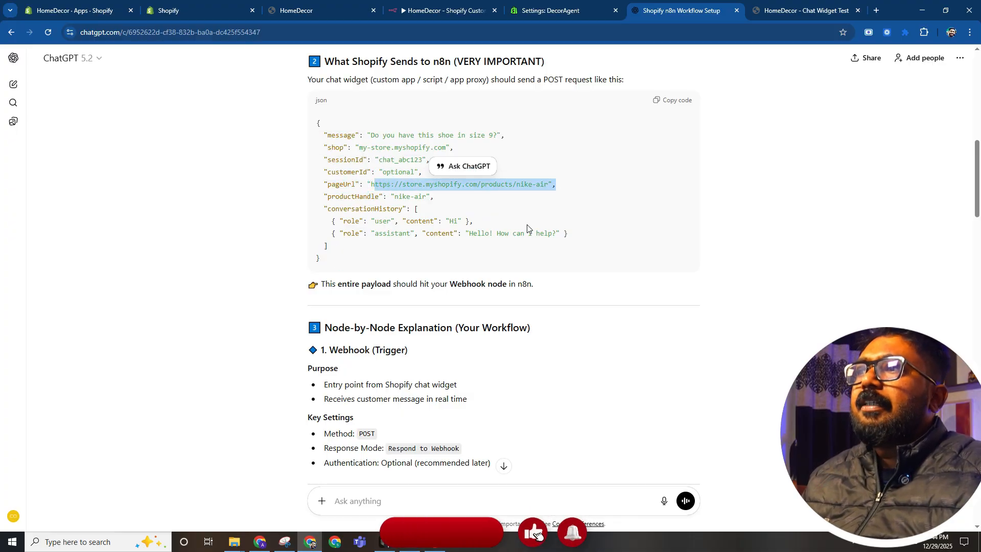
scroll(522, 237, "down", 1)
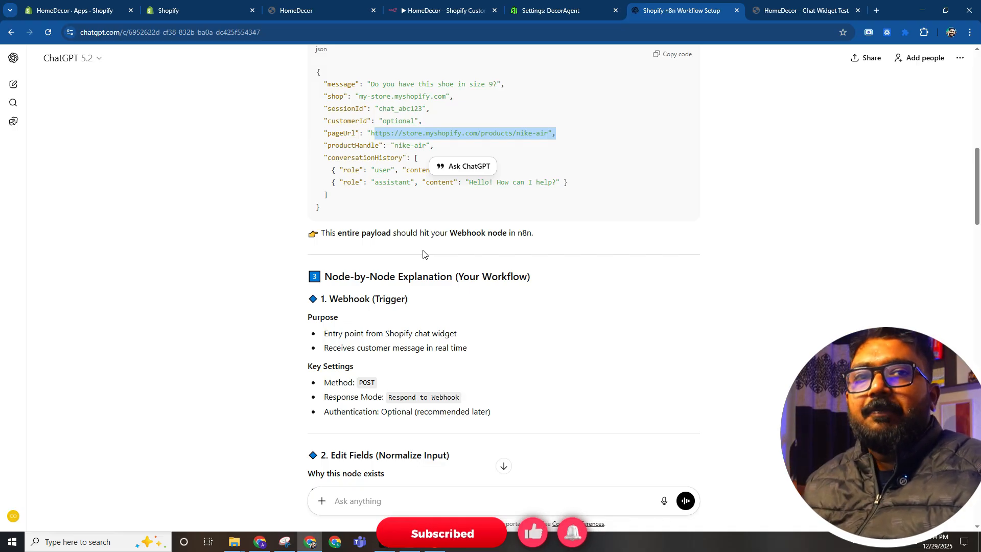
Copy the sample JSON payload from ChatGPT's reply and paste it into the raw JSON body of the POST request in Postman.
scroll(587, 194, "up", 1)
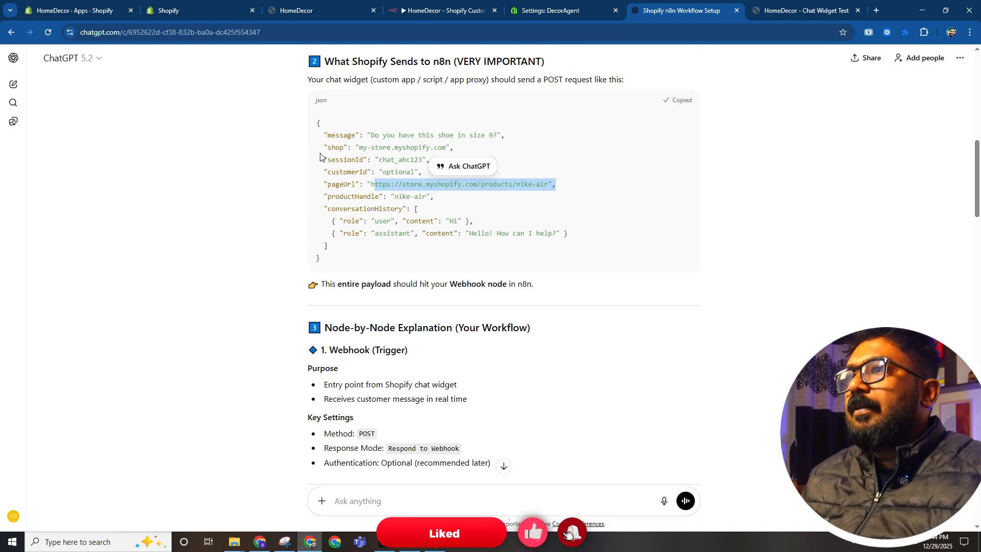
left_click_drag(313, 123, 330, 259)
key("ctrl+c")
left_click(330, 259)
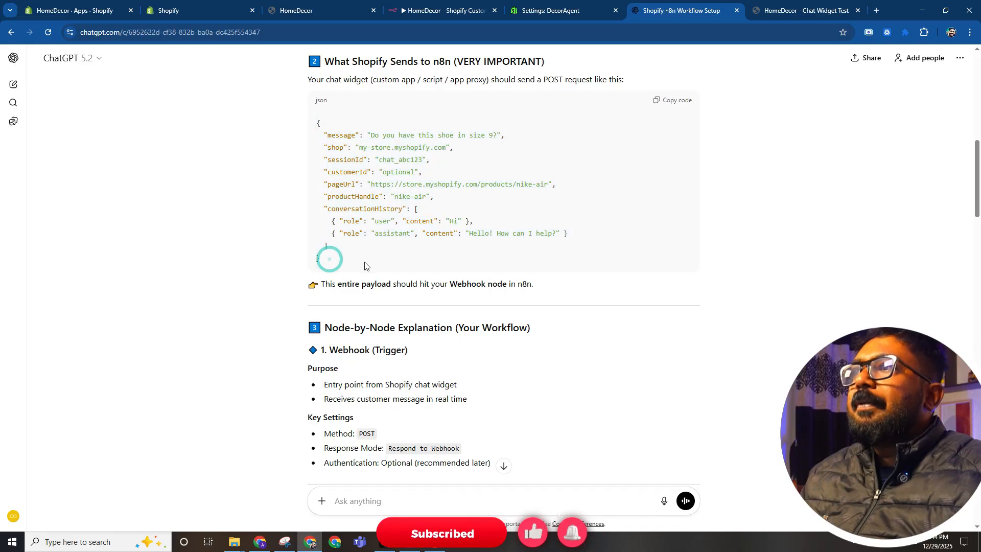
key("alt+Tab")
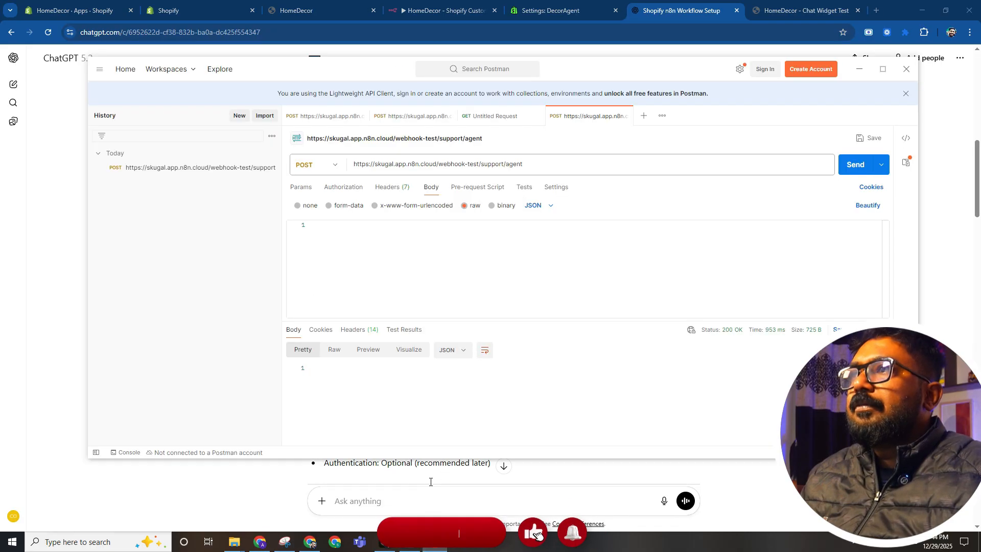
left_click(393, 281)
key("ctrl+v")
key("ctrl+s")
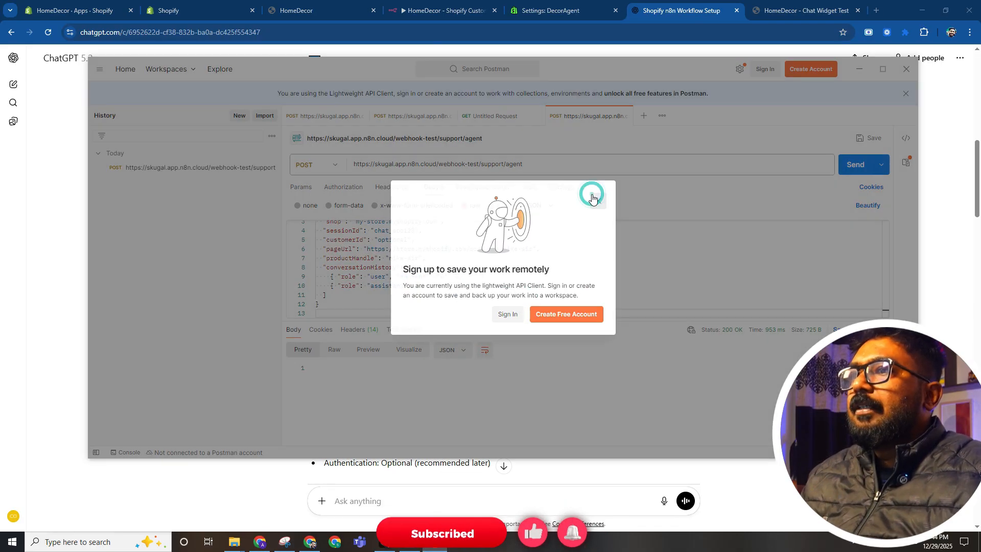
left_click(593, 197)
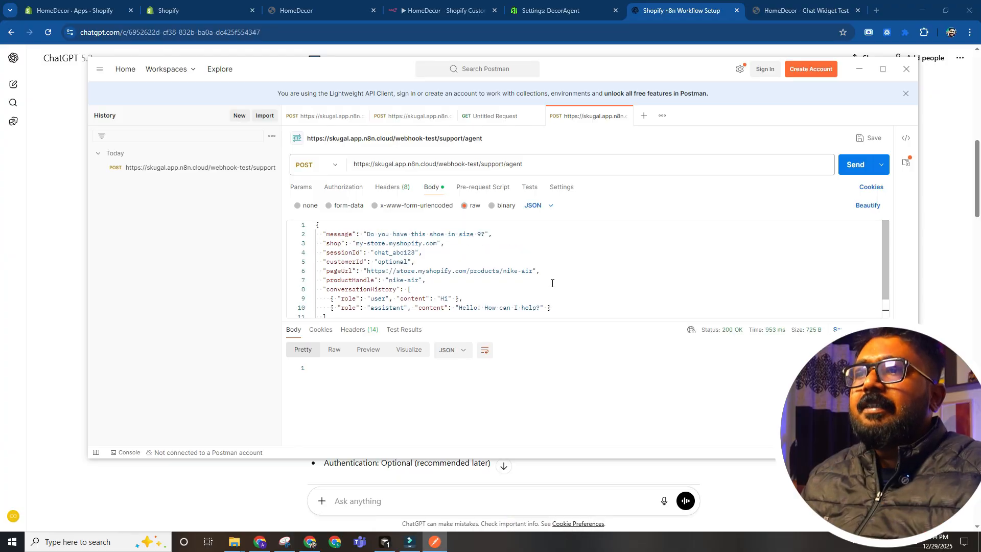
Execute the n8n workflow from its Webhook trigger and send the POST request with the sample payload from Postman.
key("alt+Tab")
scroll(533, 320, "down", 3)
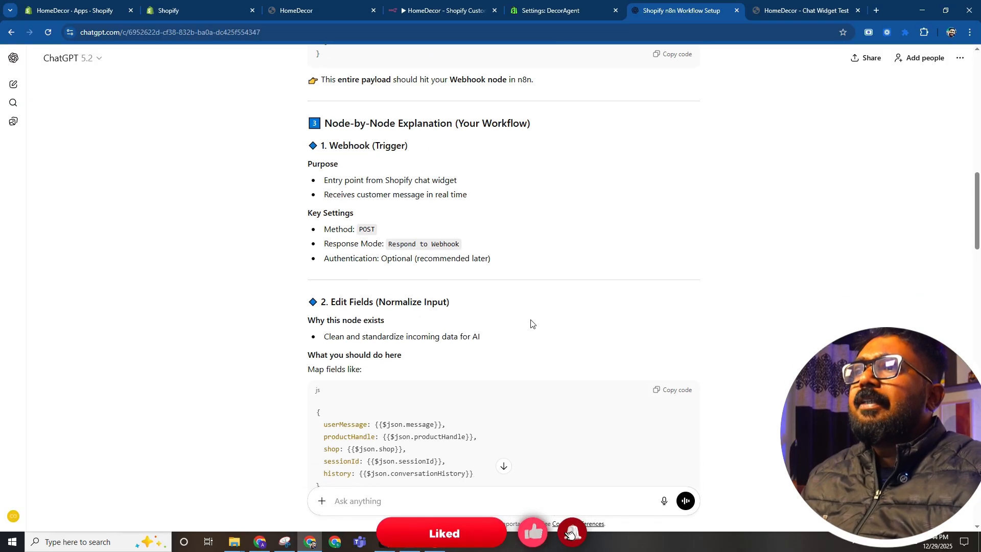
key("alt+Tab")
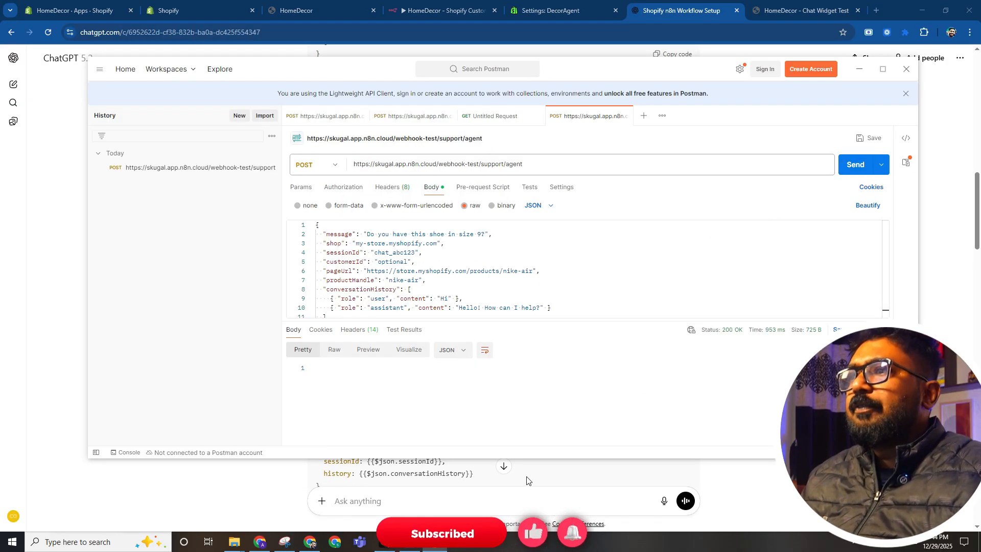
left_click(442, 10)
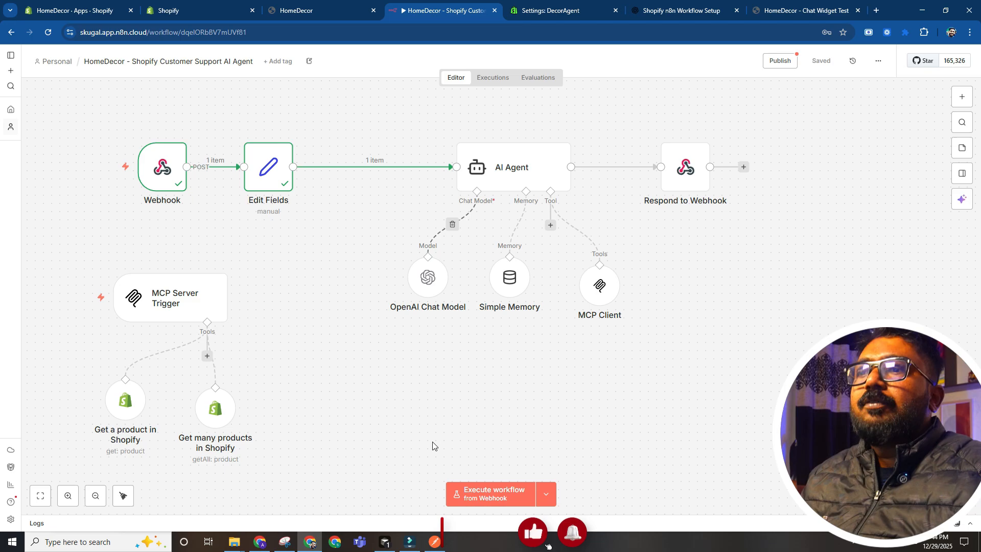
left_click(463, 498)
key("alt+Tab")
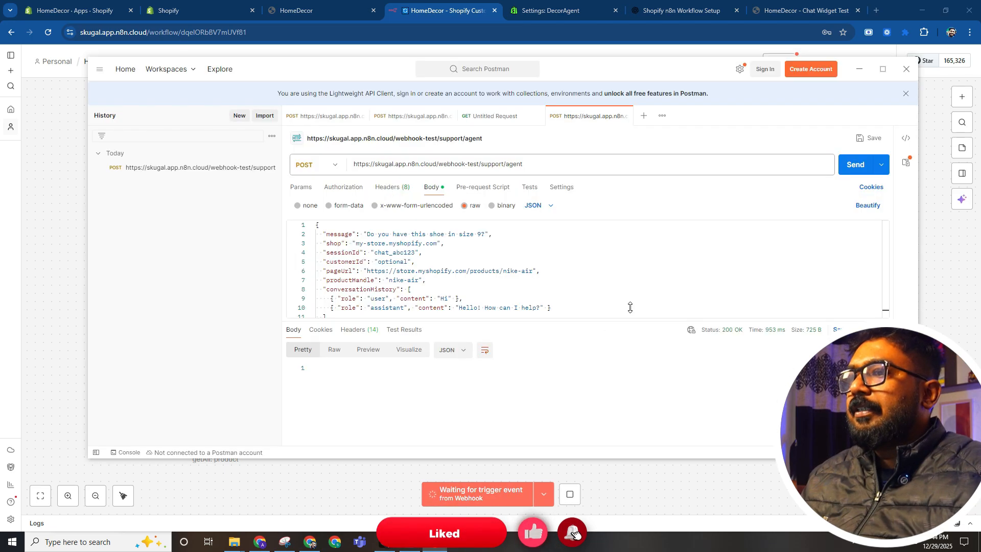
left_click(871, 175)
key("alt+Tab")
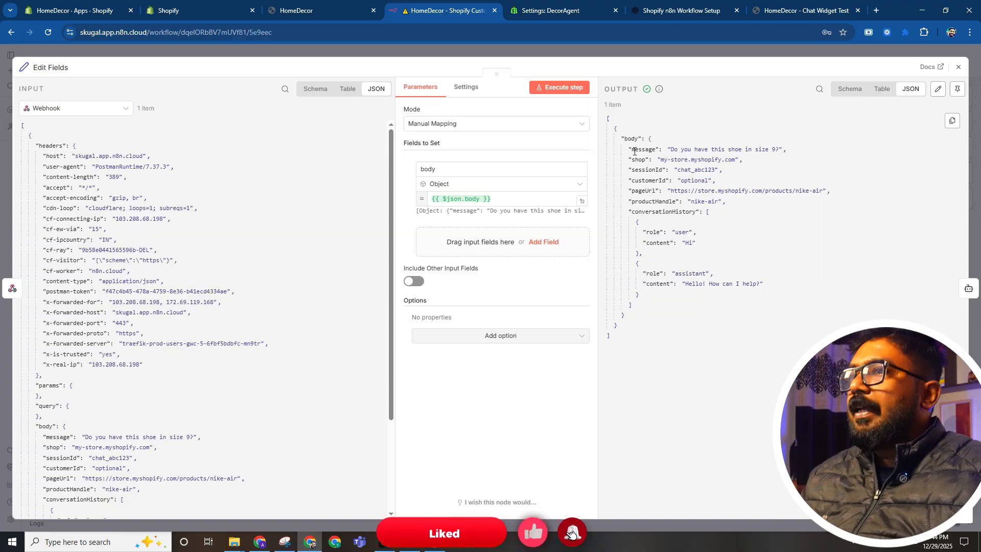
Check the body fields in the Edit Fields node's JSON output in n8n and return to the canvas.
left_click_drag(623, 148, 690, 306)
left_click(689, 305)
key("Escape")
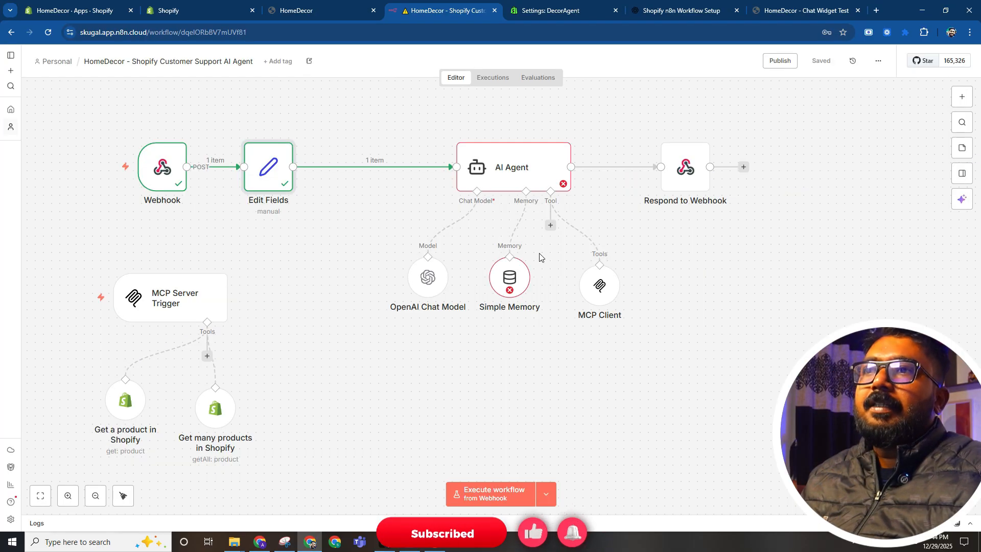
Move the AI Agent closer to Edit Fields, line up its OpenAI Chat Model, Simple Memory and MCP Client nodes beneath it, and save the workflow.
left_click_drag(519, 182, 446, 176)
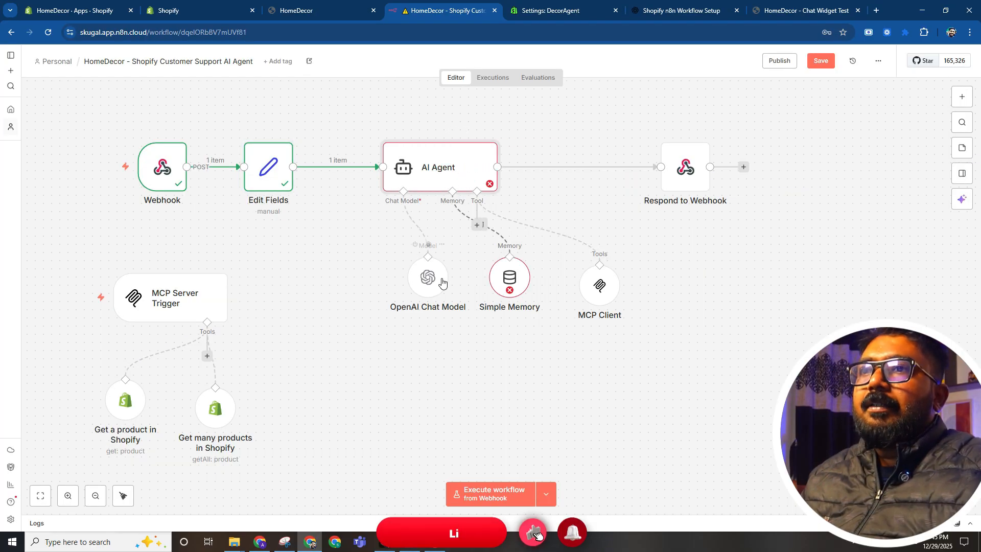
left_click_drag(444, 281, 403, 282)
left_click_drag(505, 281, 448, 281)
left_click_drag(597, 284, 532, 277)
left_click_drag(459, 283, 468, 282)
key("ctrl+s")
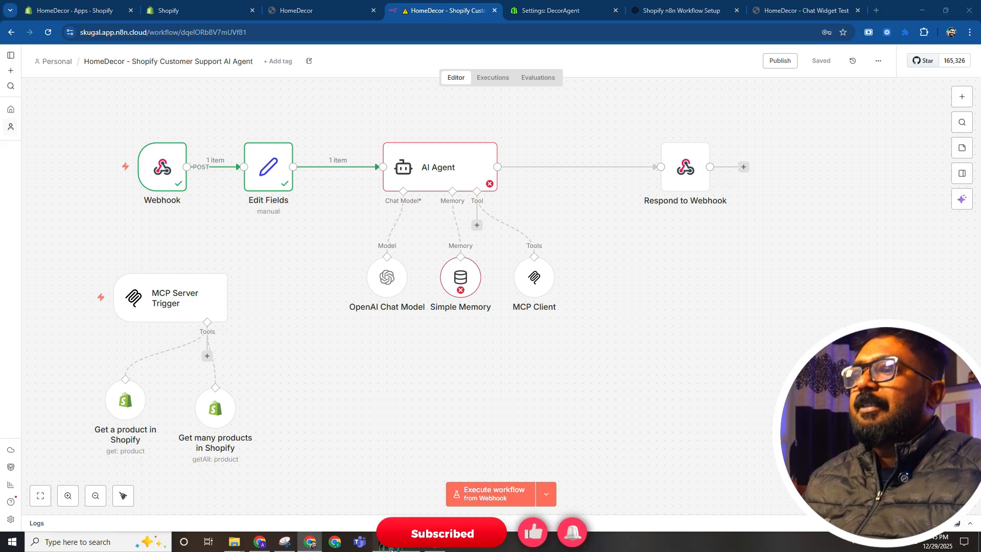
Switch to Cursor and locate the chat-widget.js script tag with its comment near the end of index.html.
left_click(385, 542)
left_click(912, 361)
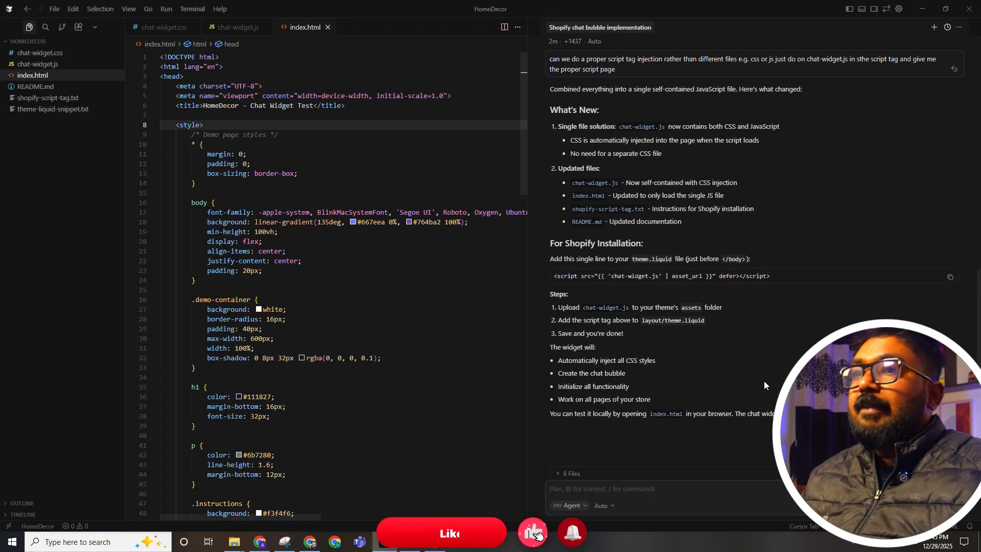
scroll(757, 383, "up", 2)
scroll(394, 304, "down", 20)
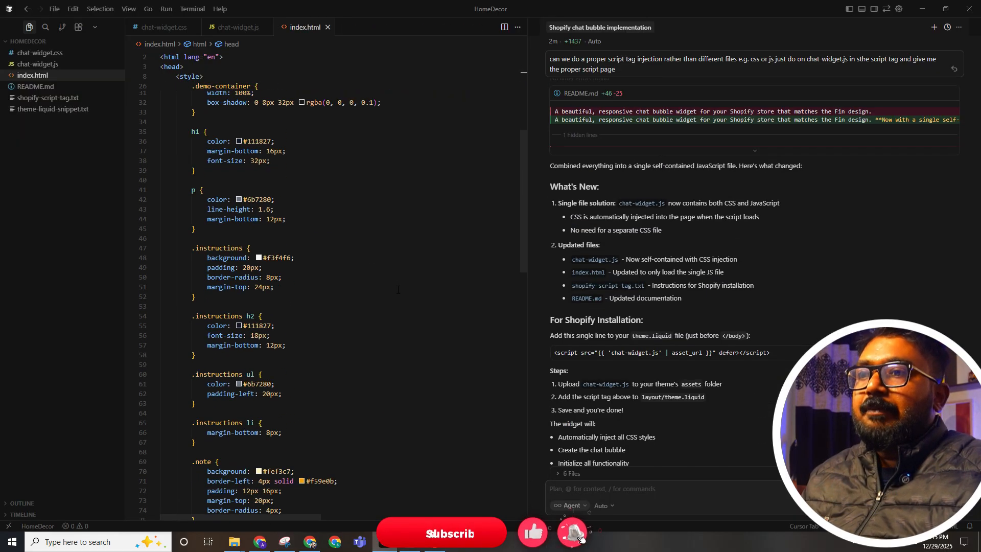
scroll(394, 304, "up", 3)
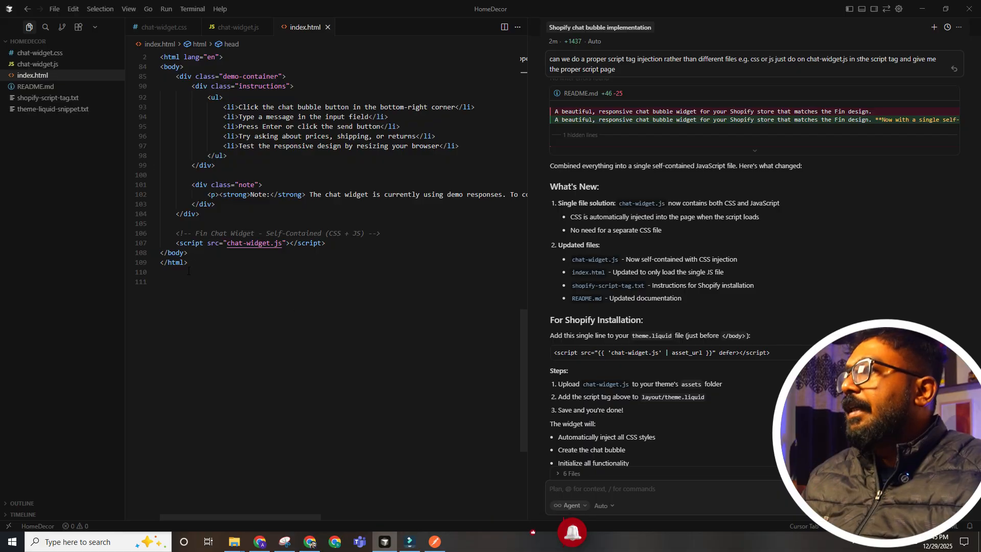
left_click(220, 282)
left_click_drag(344, 244, 176, 234)
Open the chat bubble on the Chat Widget Test page in the browser and send the message "hi".
key("alt+Tab")
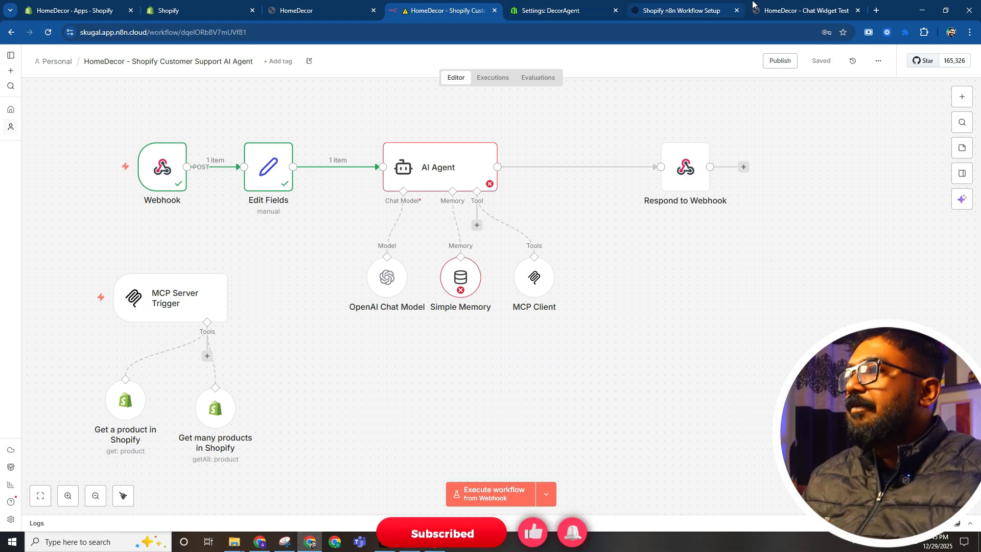
left_click(789, 10)
left_click(953, 504)
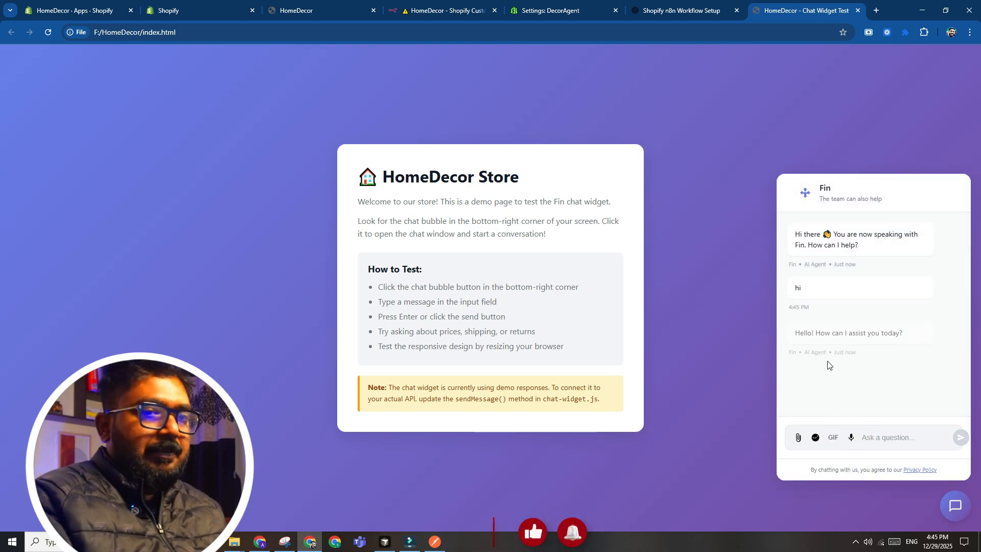
Open chat-widget.js in Cursor and look through its self-contained CSS and JavaScript code.
key("alt+Tab")
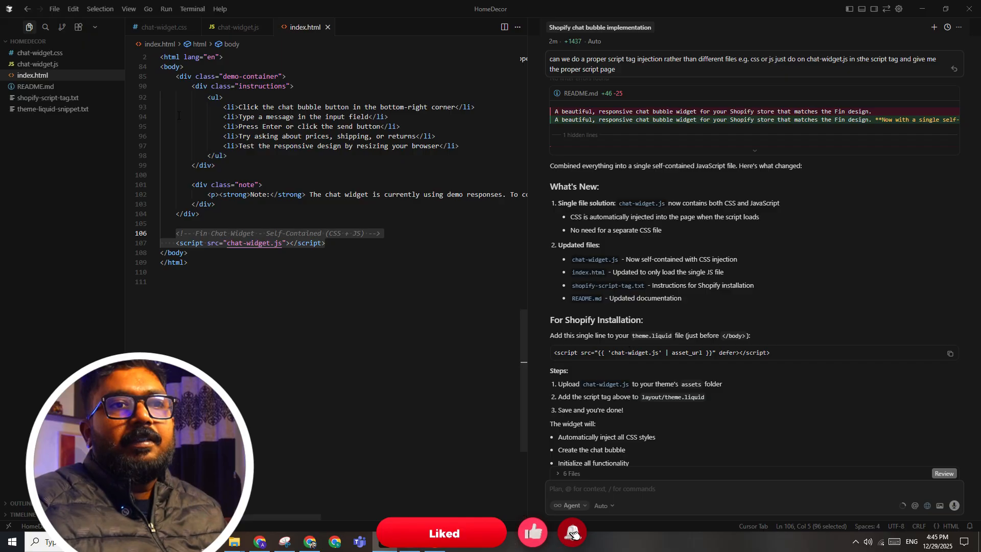
left_click(67, 65)
left_click(69, 75)
left_click(73, 66)
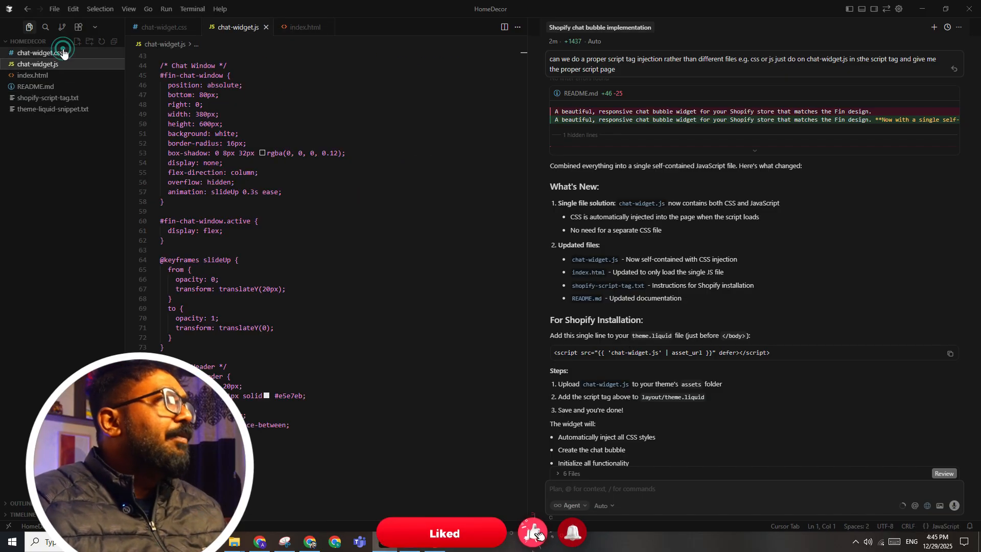
left_click(64, 52)
left_click(67, 64)
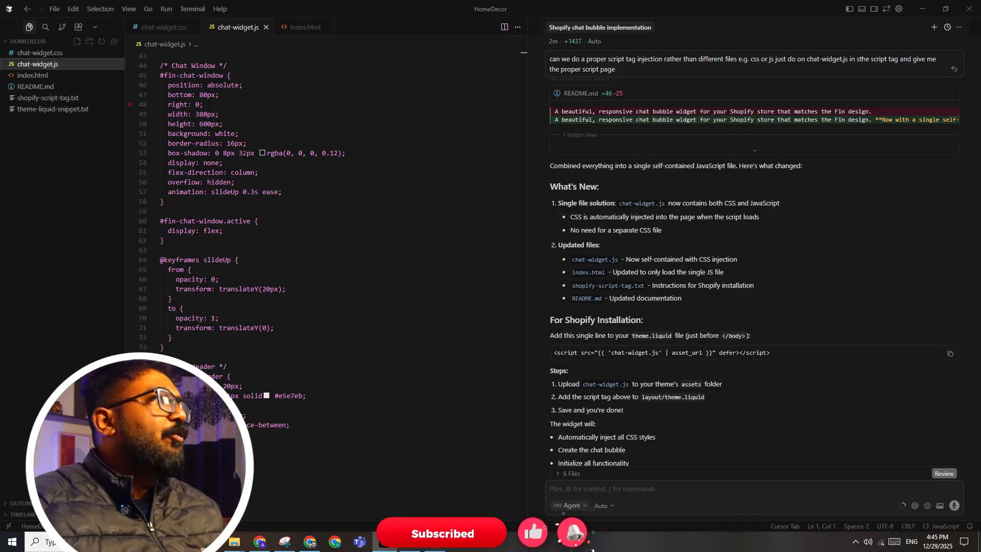
scroll(304, 266, "up", 14)
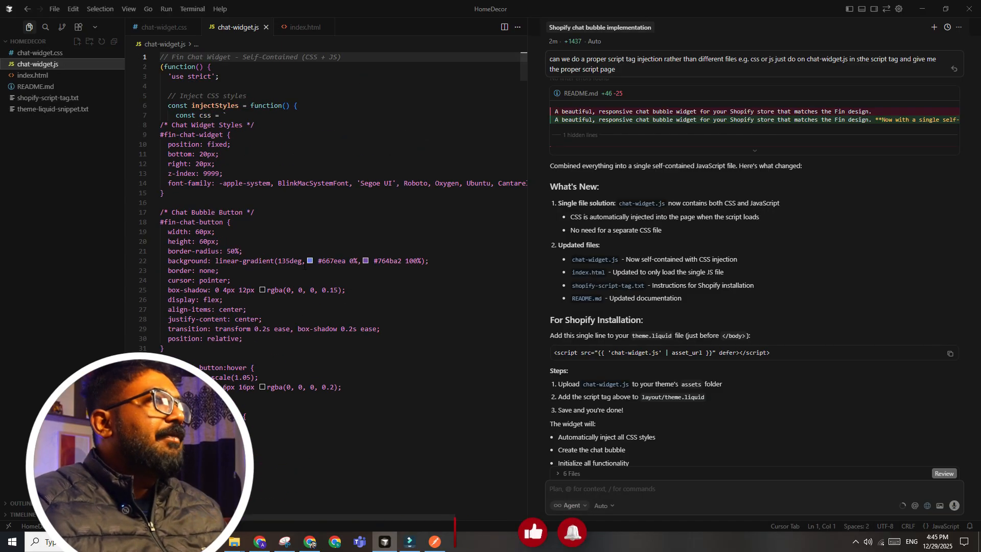
scroll(304, 267, "down", 20)
scroll(304, 269, "down", 20)
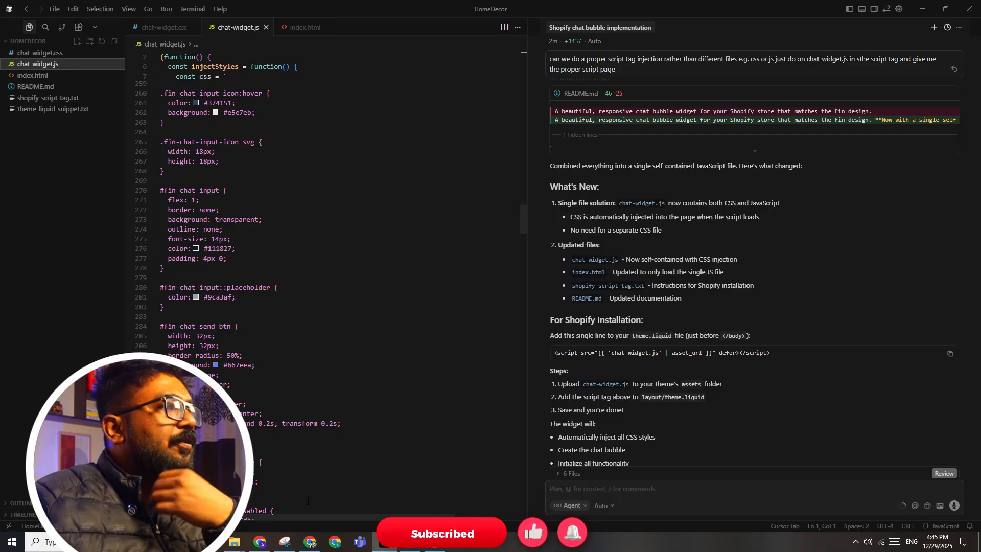
Switch to the Google Cloud Storage bucket in the browser and upload the chat-widget JavaScript file from the HomeDecor folder on drive F.
left_click(310, 542)
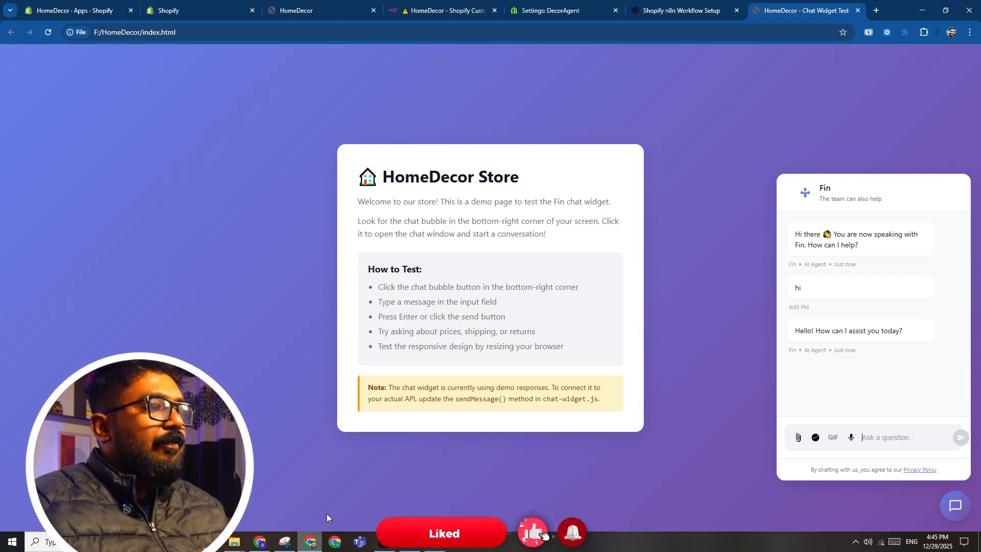
left_click(882, 10)
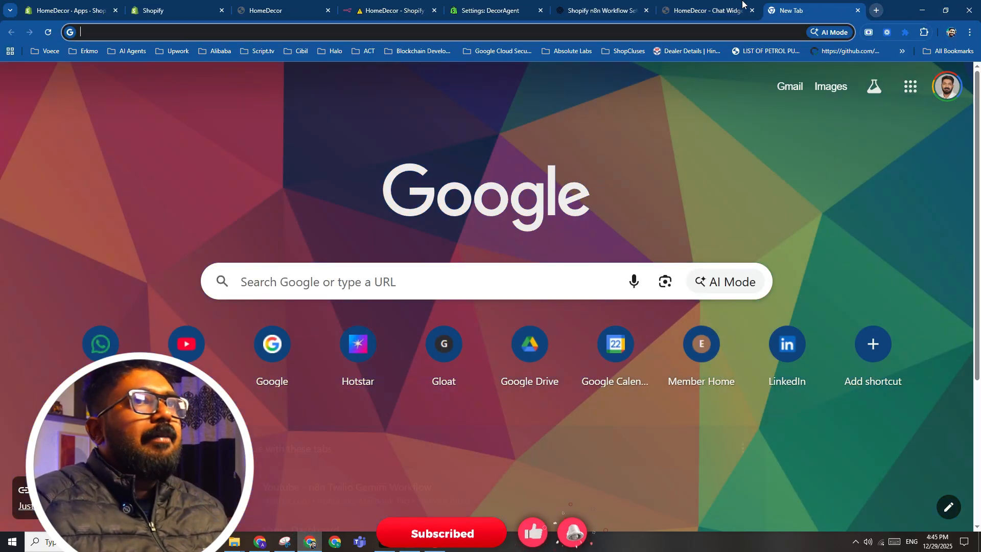
left_click(802, 11)
left_click(49, 149)
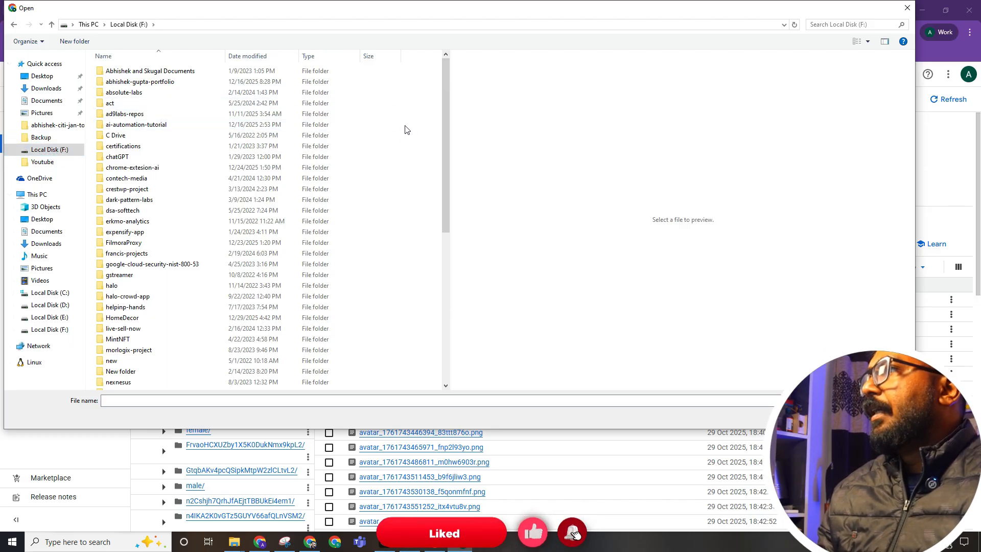
key("h")
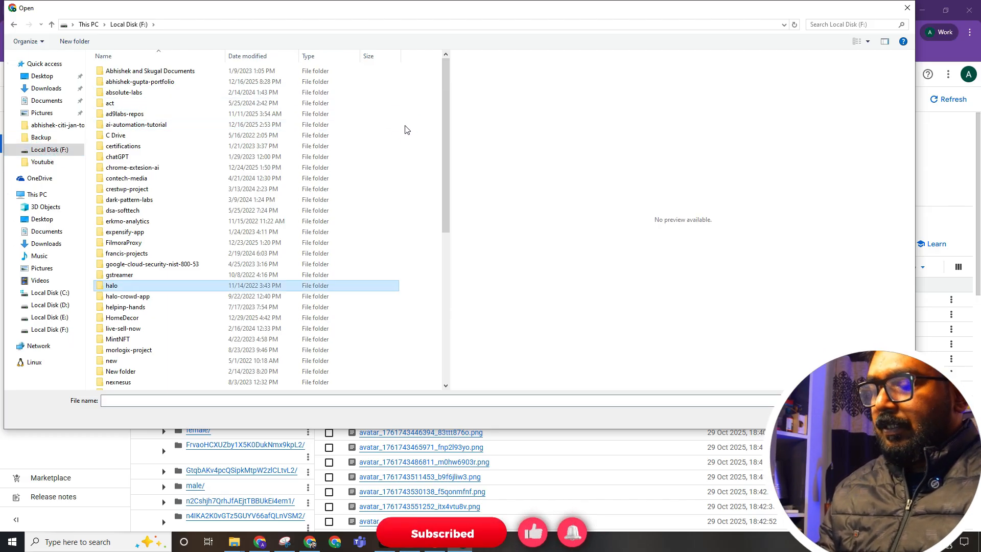
double_click(139, 319)
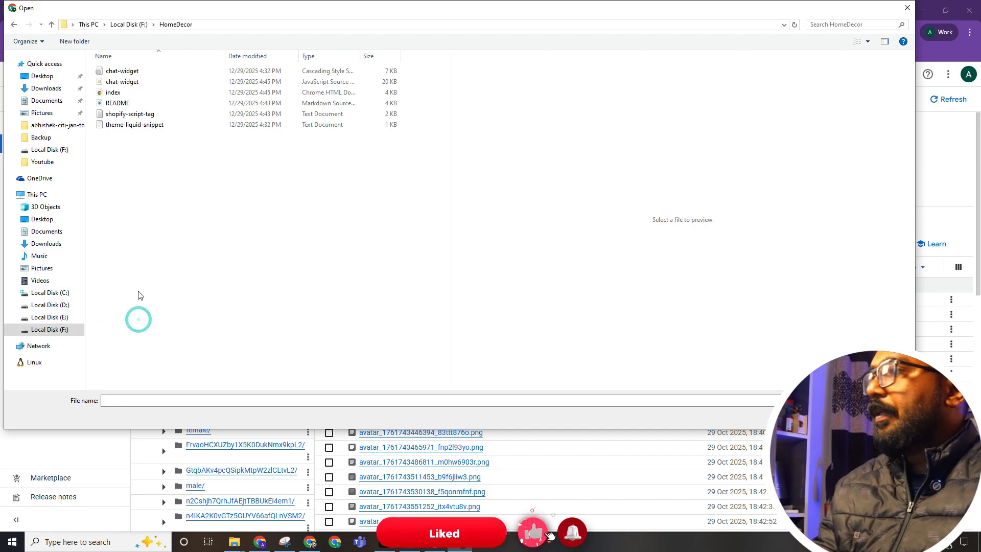
left_click(145, 84)
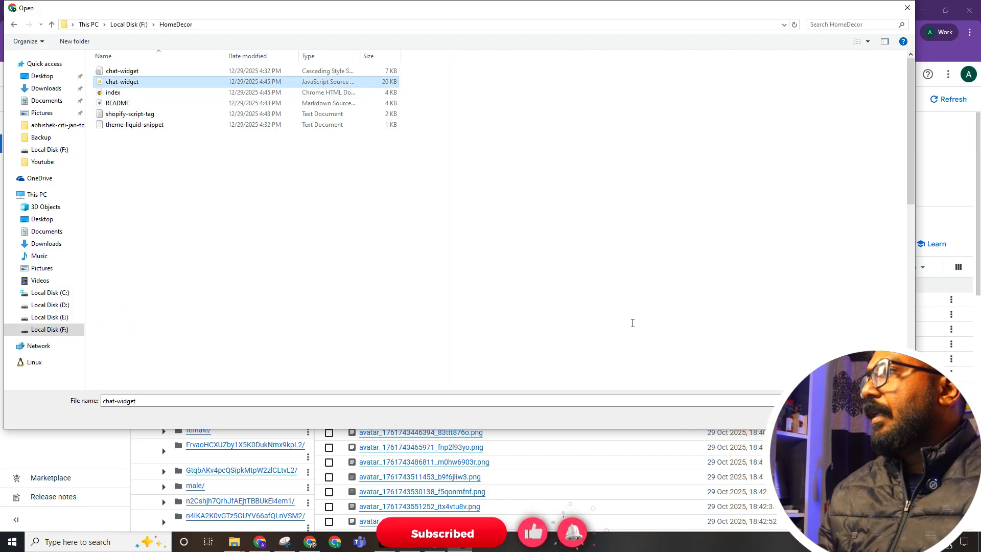
key("Return")
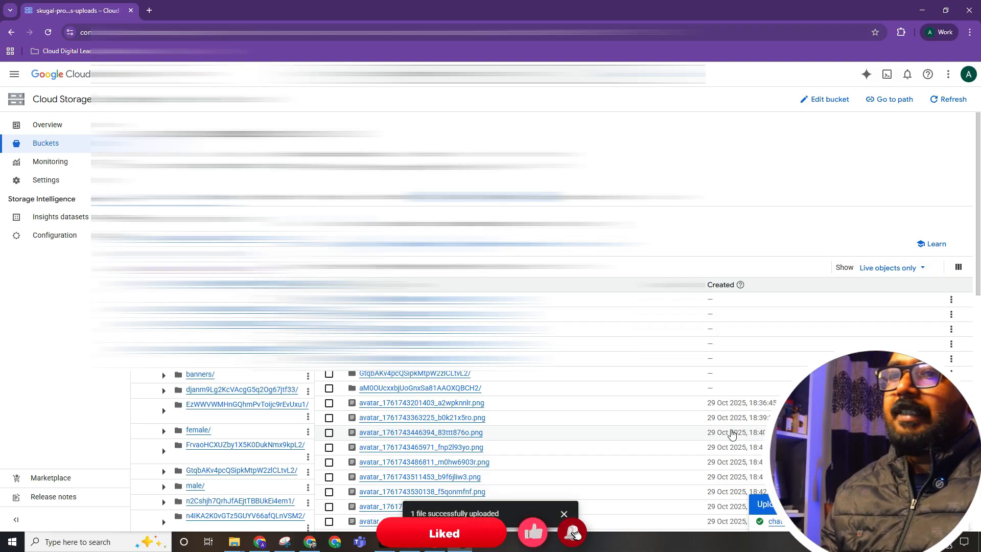
Open the uploaded chat-widget.js object's details, load its public URL in a new tab, and look through the hosted code.
left_click(775, 521)
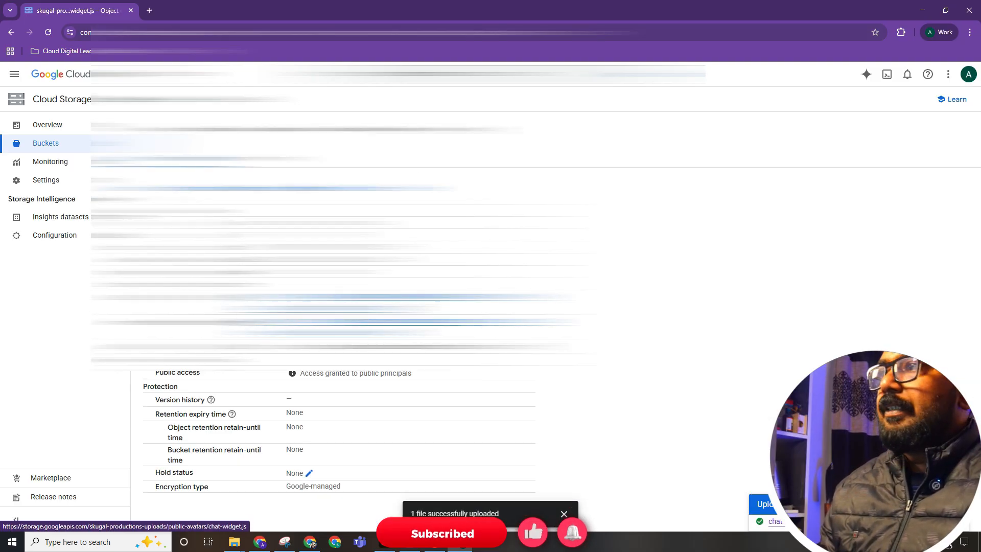
left_click(149, 10)
key("ctrl+v")
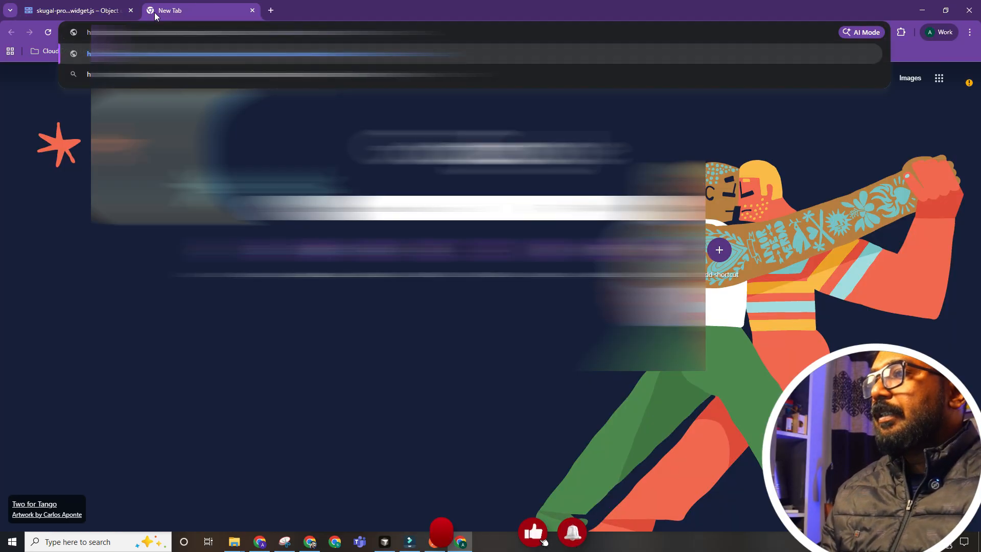
key("Return")
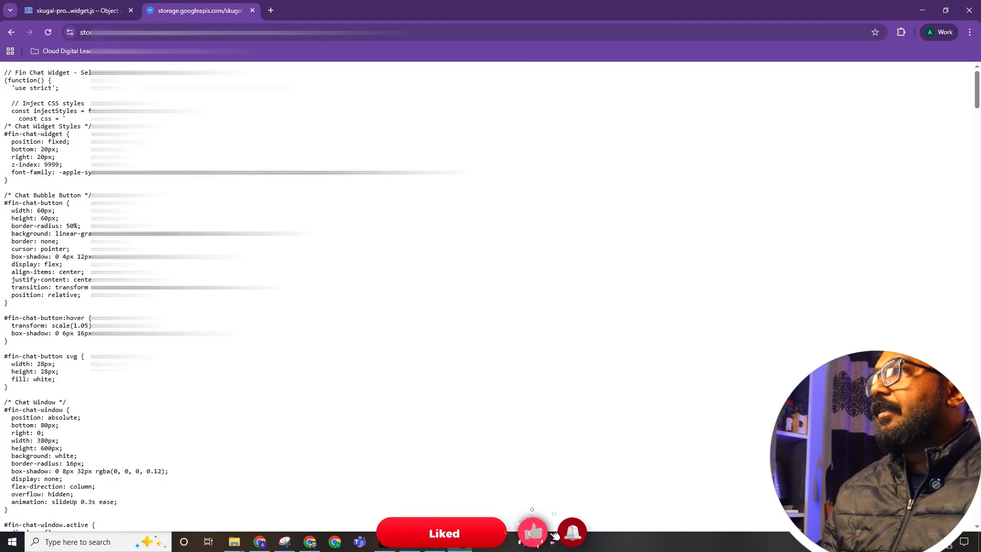
scroll(171, 208, "down", 7)
scroll(172, 208, "down", 5)
key("ctrl+l")
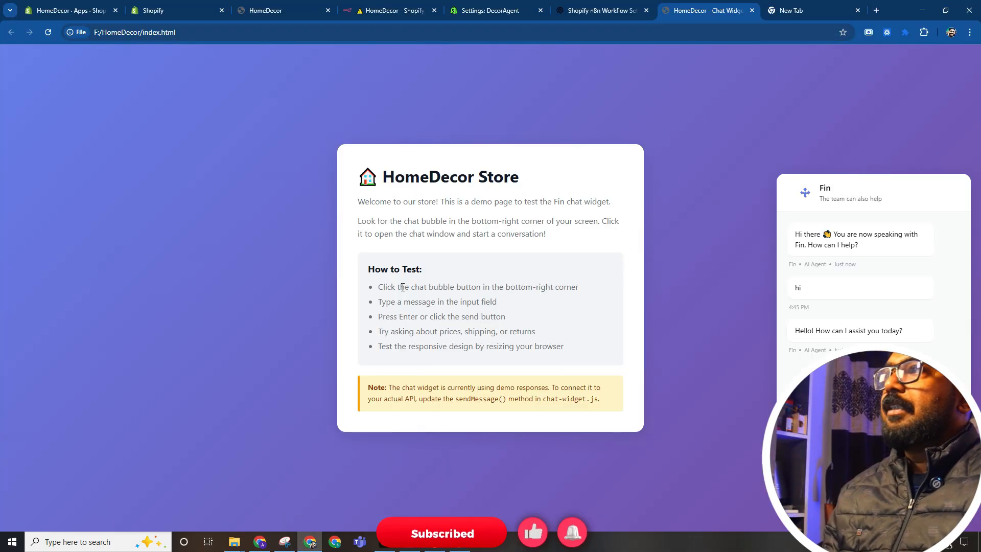
key("alt+Tab")
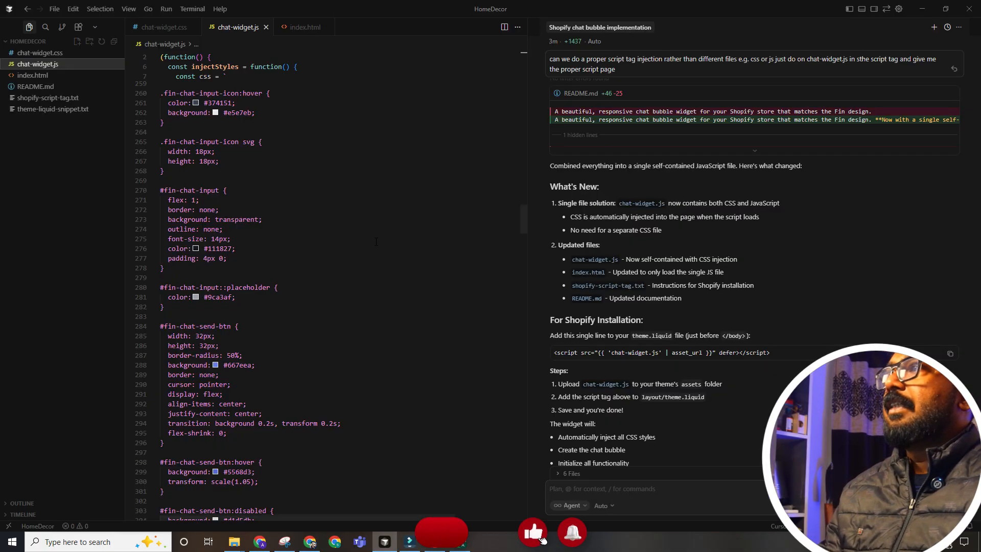
left_click(295, 28)
left_click(282, 243)
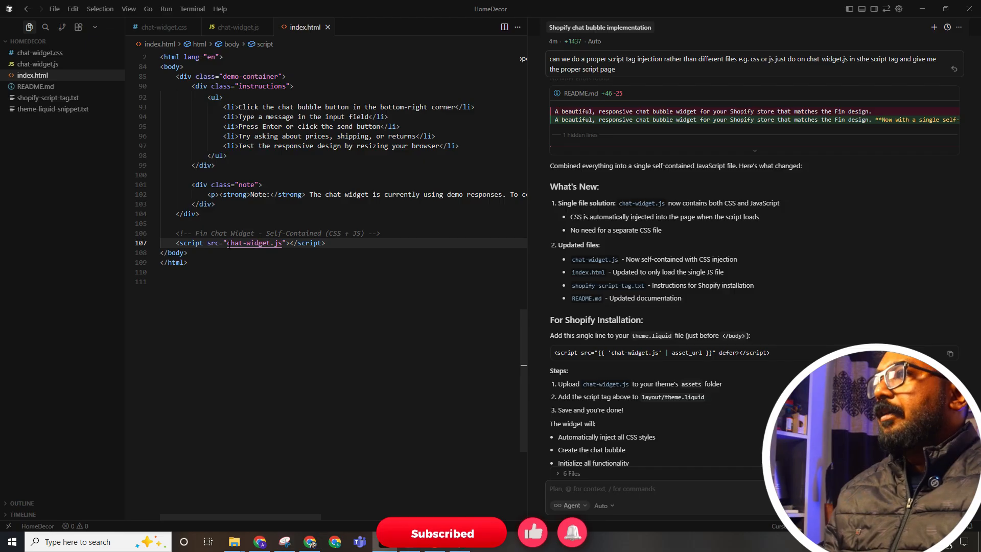
left_click_drag(282, 243, 226, 243)
type("https://storage.googleapis.com/skugal-production/public/assets/chat-widget.js")
Inspect the Chat Widget Test page's network requests filtered by "chat-" after a reload, and examine the chat-widget.js request headers.
key("alt+Tab")
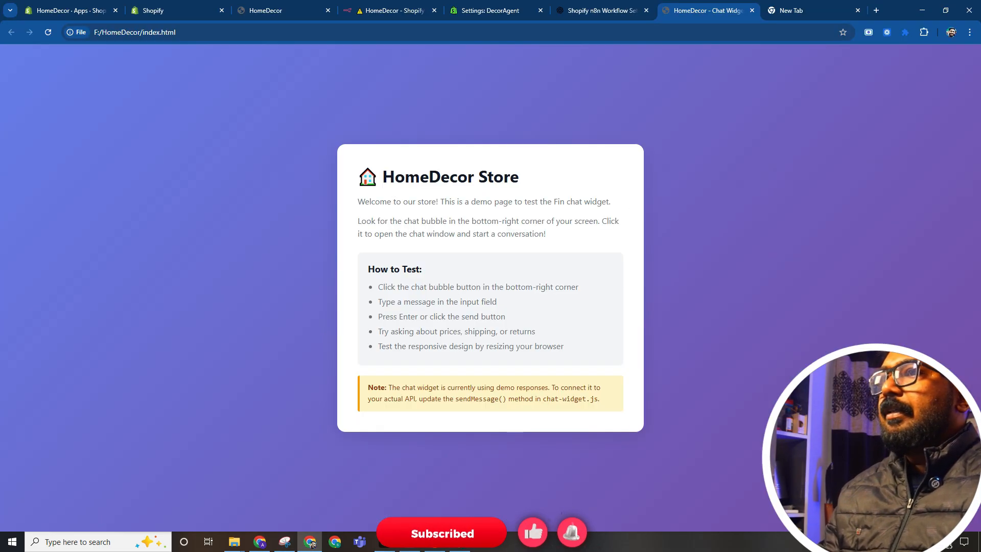
right_click(805, 346)
left_click(829, 337)
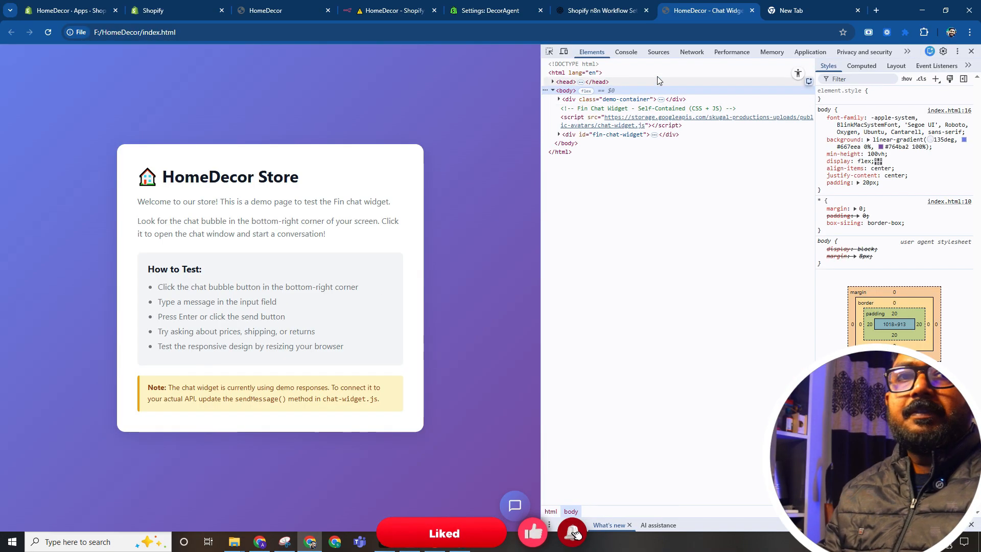
left_click(683, 51)
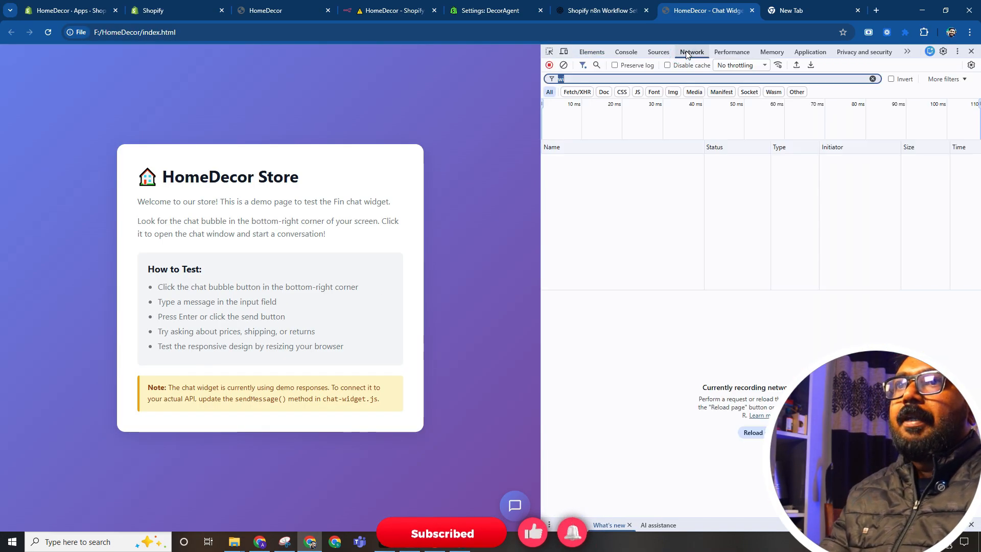
type("chat-")
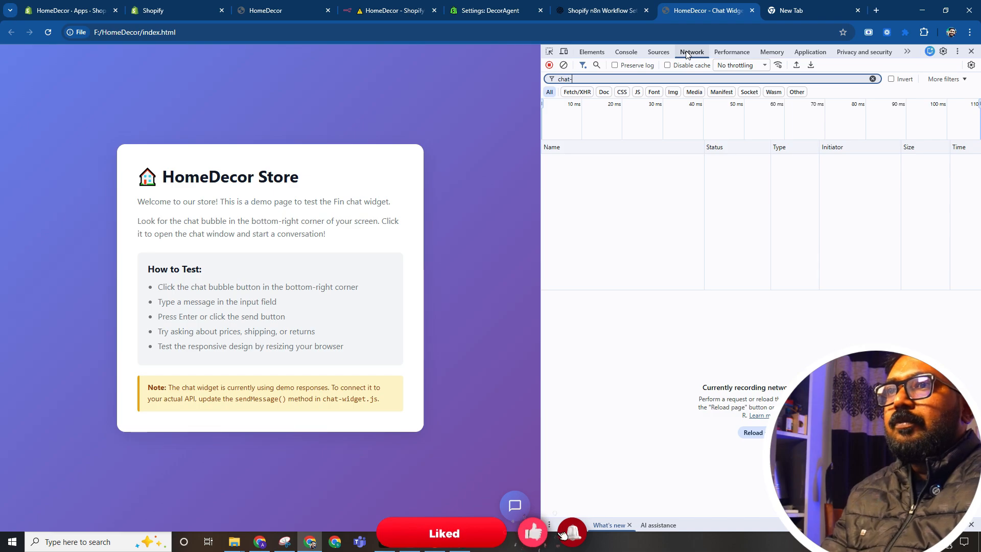
key("ctrl+r")
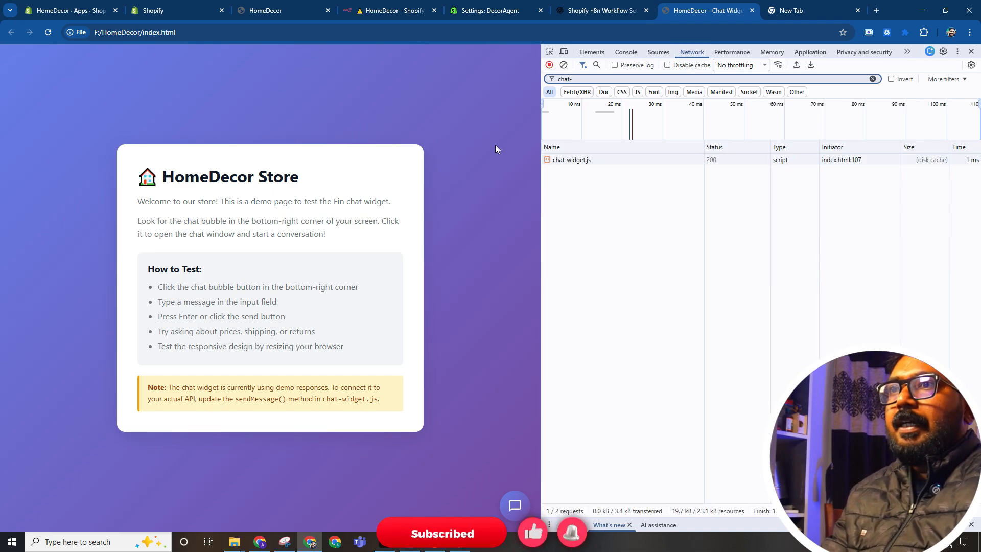
left_click(593, 161)
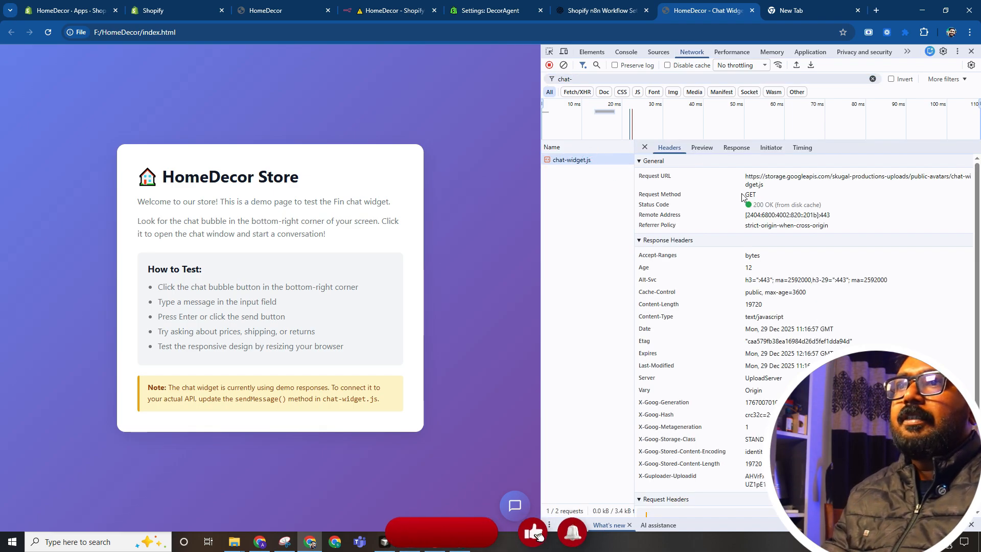
Copy the hosted chat-widget.js script tag from index.html in Cursor into Shopify's theme.liquid just before the closing body tag, and save.
key("alt+Tab")
left_click(408, 300)
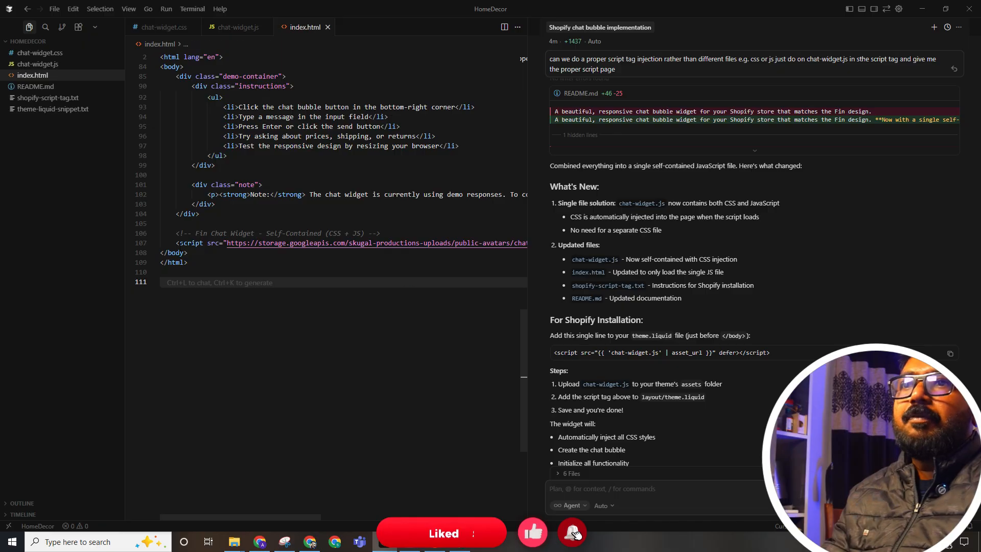
left_click_drag(122, 243, 614, 243)
key("ctrl+c")
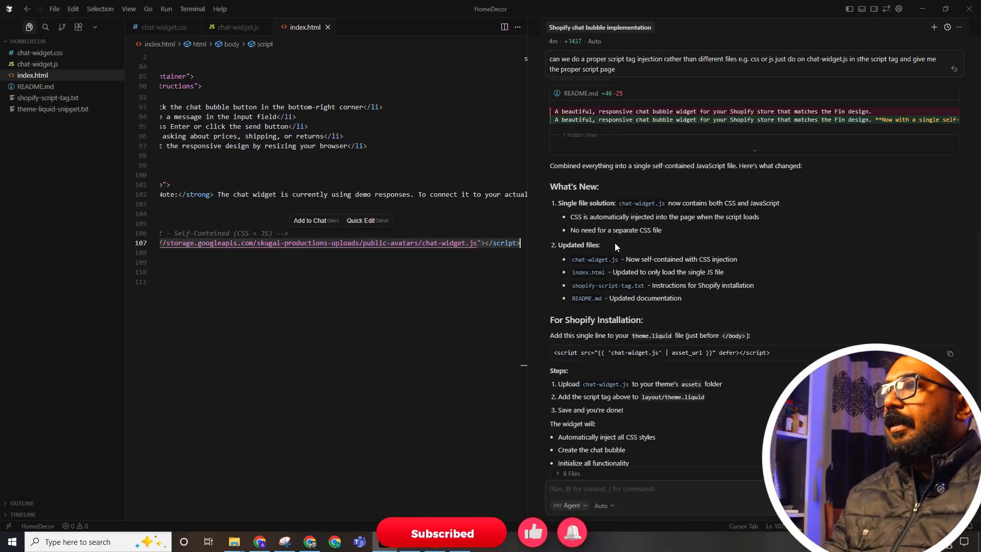
key("alt+Tab")
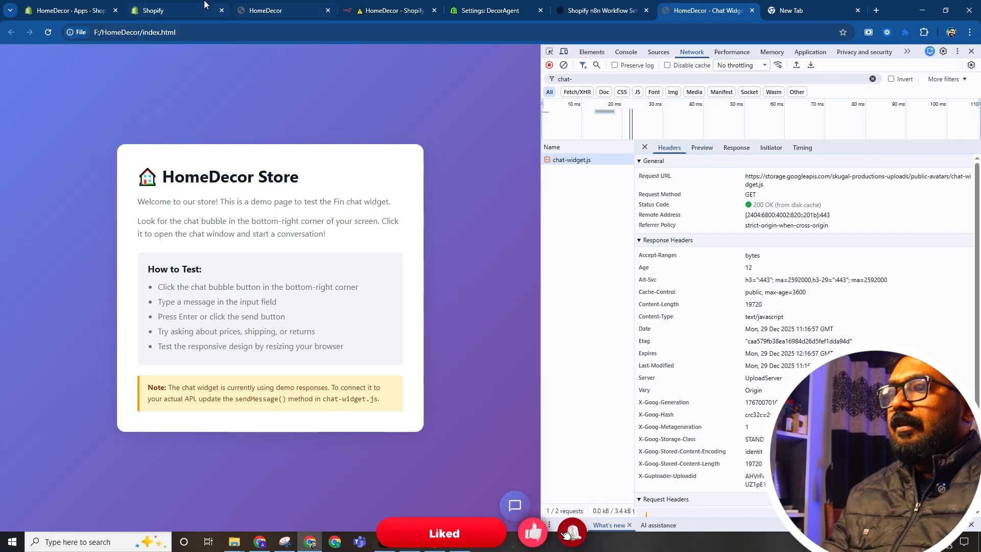
left_click(153, 11)
key("ctrl+v")
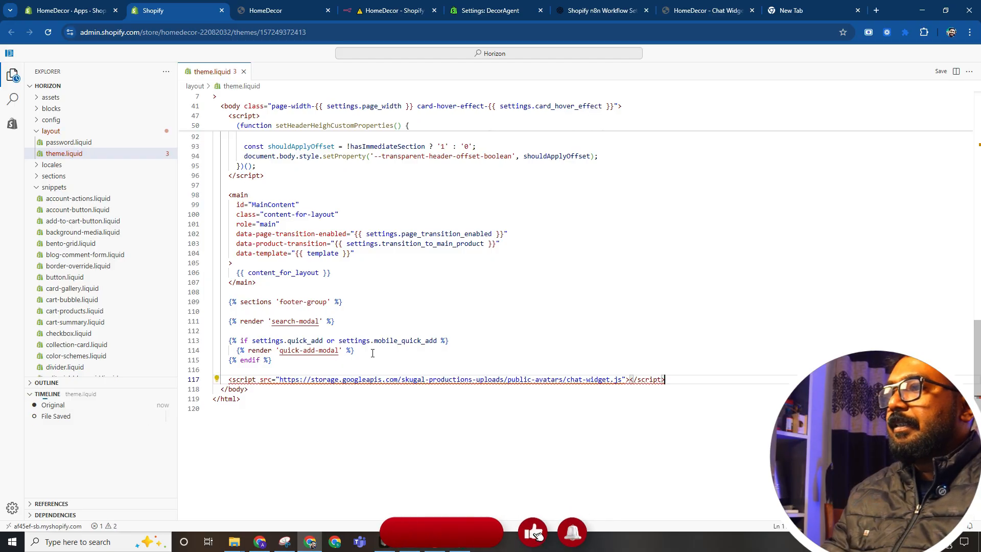
key("ctrl+s")
key("ctrl+s")
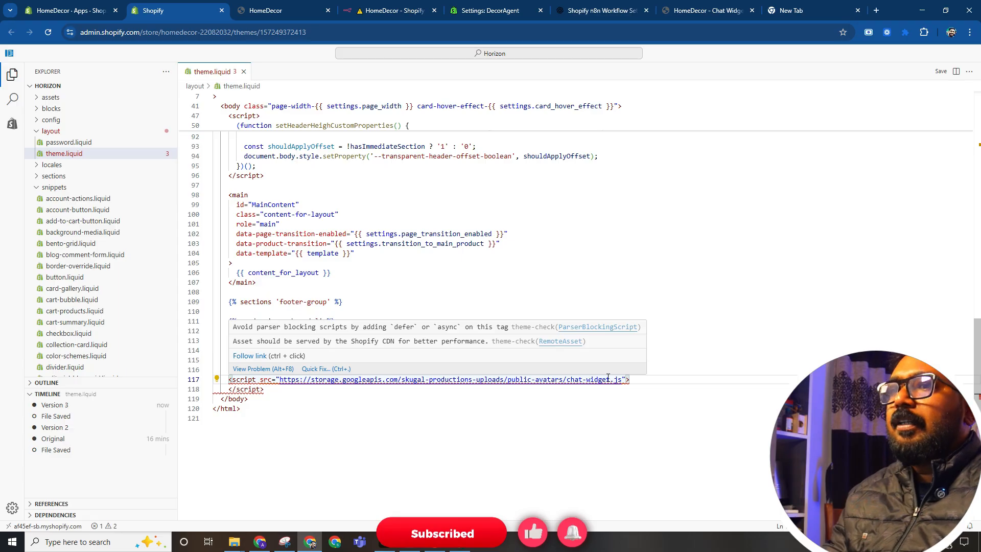
Add the defer attribute to the chat-widget.js script tag in theme.liquid and save the file.
left_click(625, 379)
type("defer")
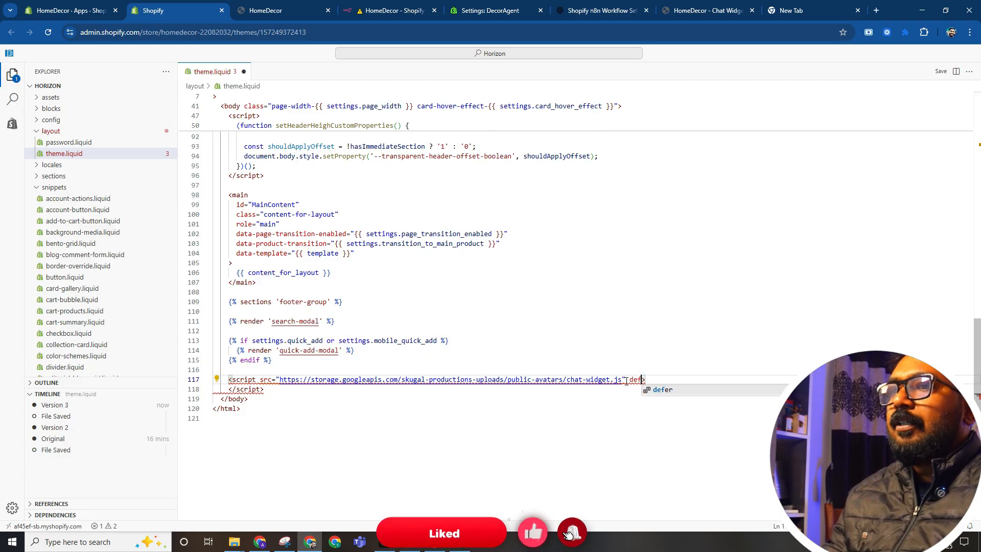
key("ctrl+s")
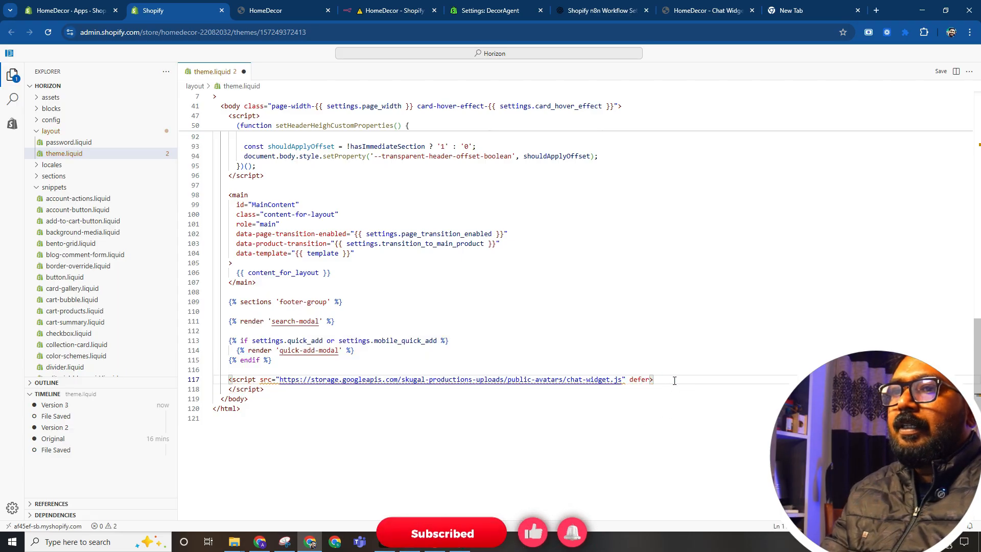
left_click(940, 71)
Open the live HomeDecor storefront, expand its chat bubble, and send the message "hi".
left_click(71, 10)
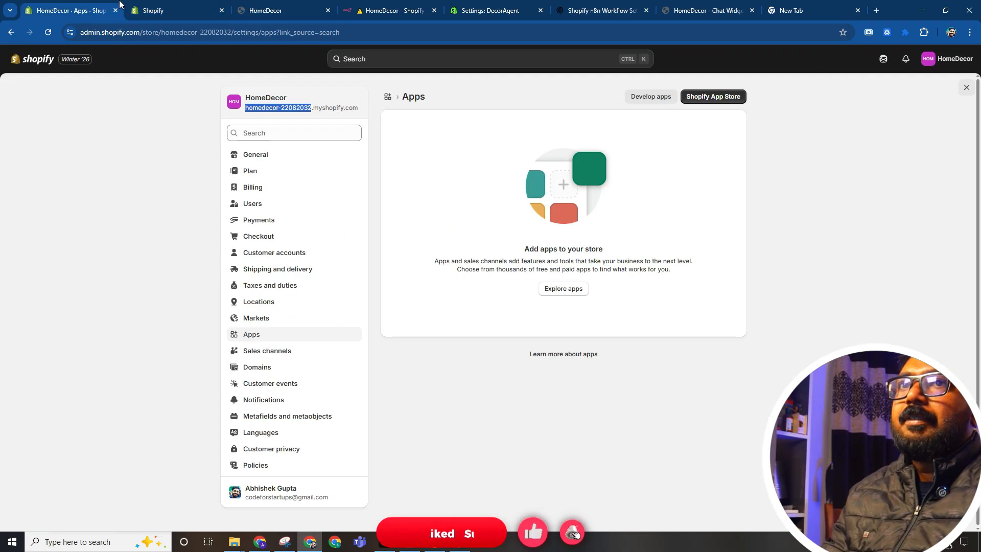
left_click_drag(286, 107, 178, 11)
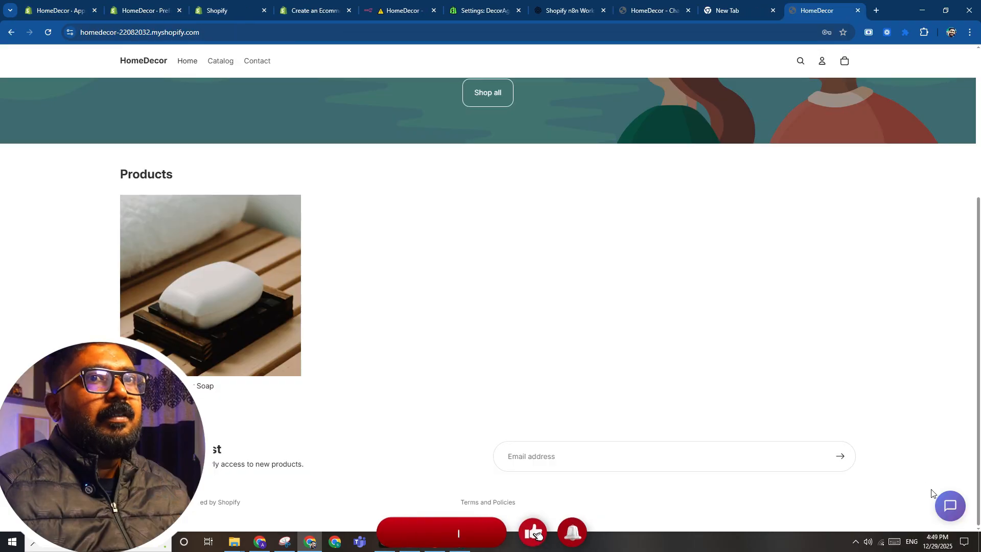
left_click(946, 503)
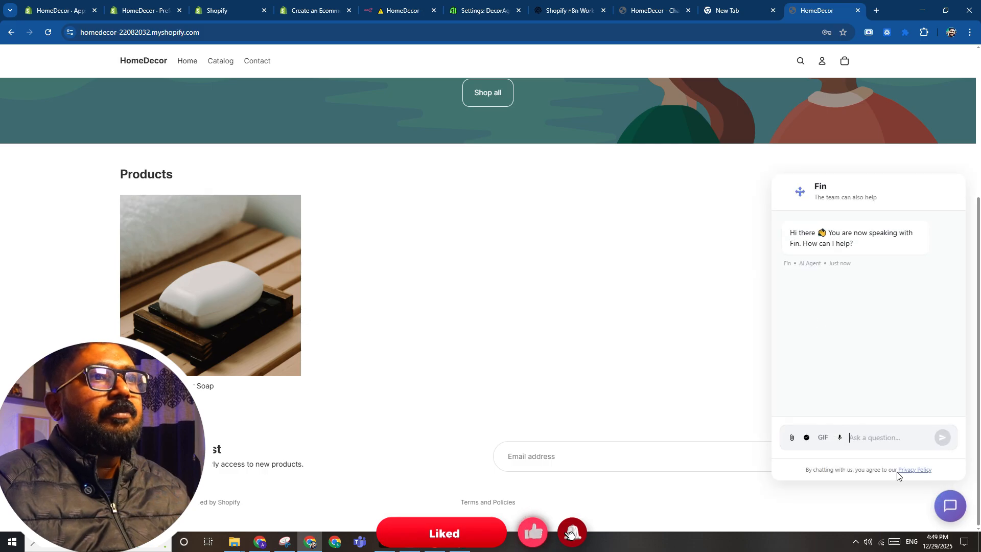
scroll(659, 332, "up", 5)
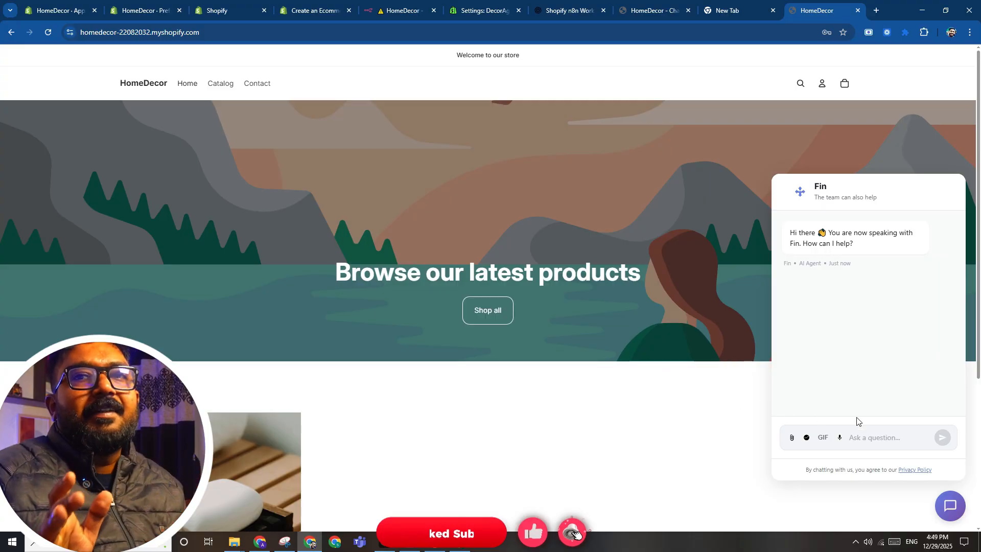
left_click(873, 435)
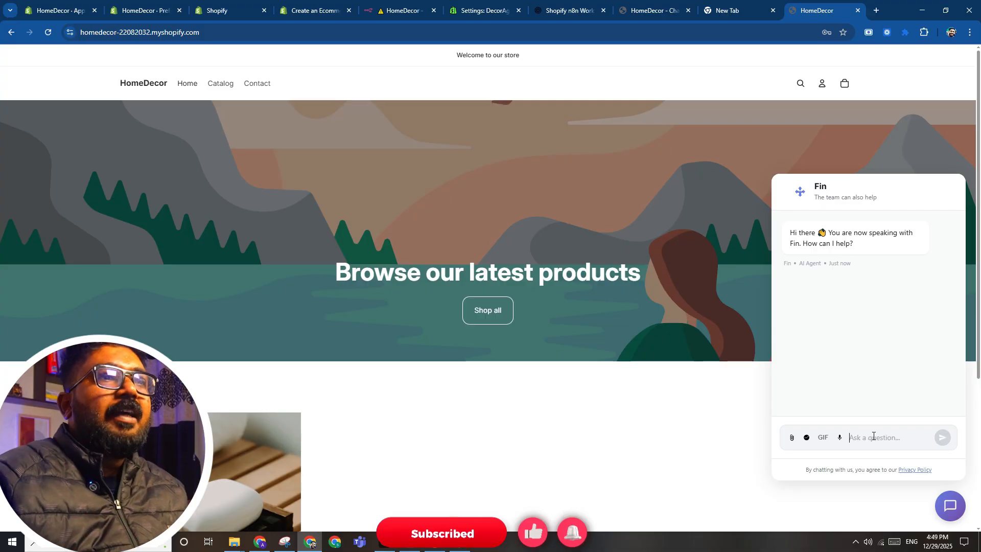
type("hi")
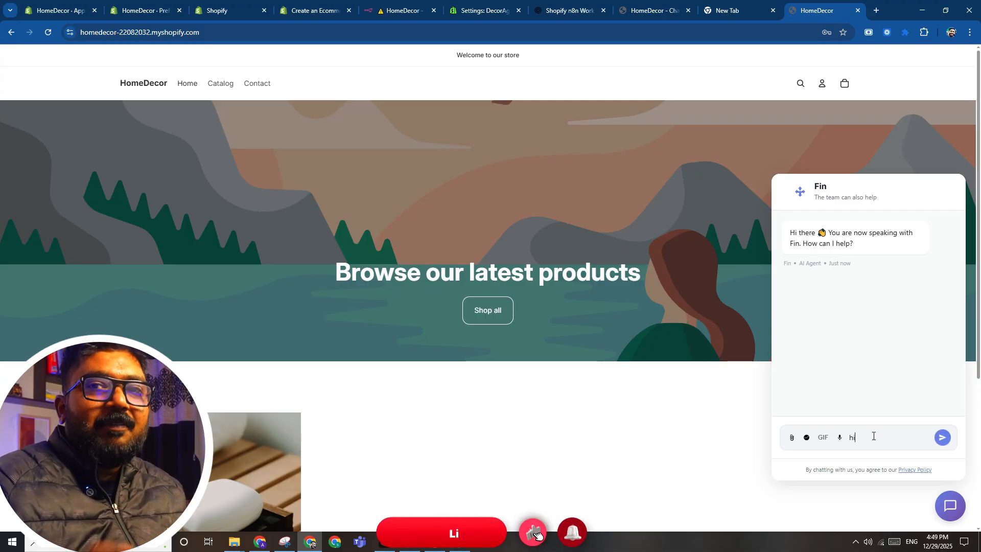
key("Return")
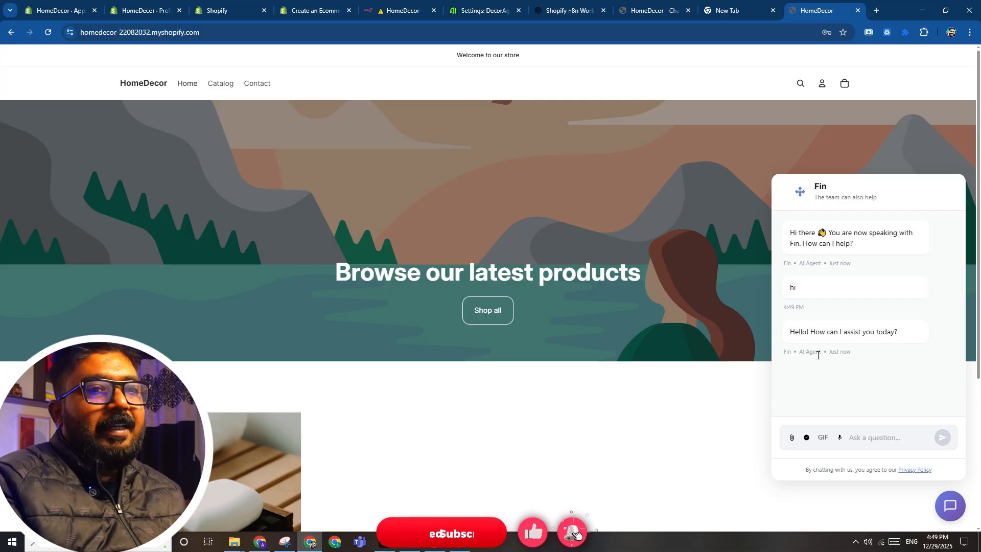
In the n8n workflow's AI Agent node, set the user prompt source to Define below and add the System Message option.
left_click(395, 4)
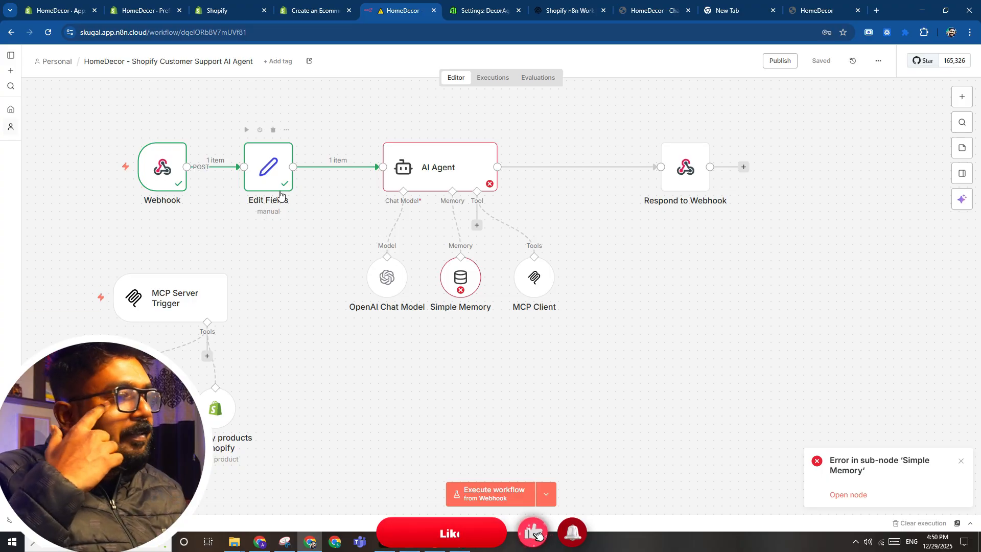
left_click(412, 177)
double_click(415, 176)
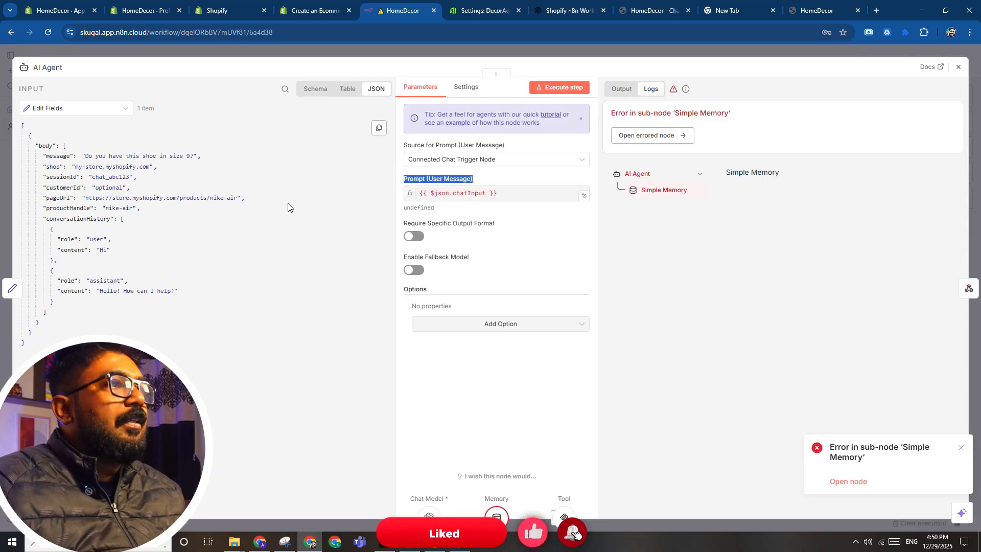
left_click(483, 160)
left_click(483, 263)
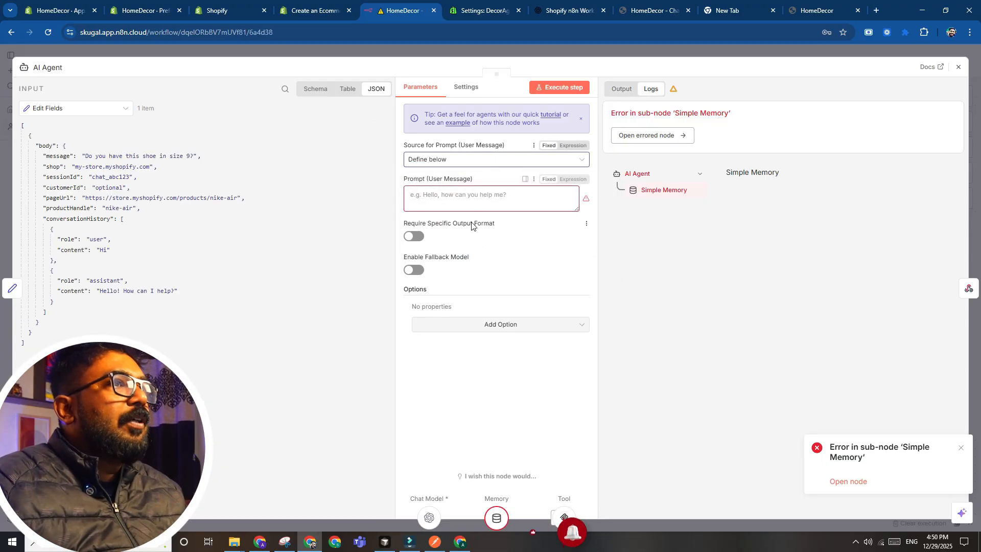
left_click(486, 323)
left_click(451, 350)
left_click(440, 193)
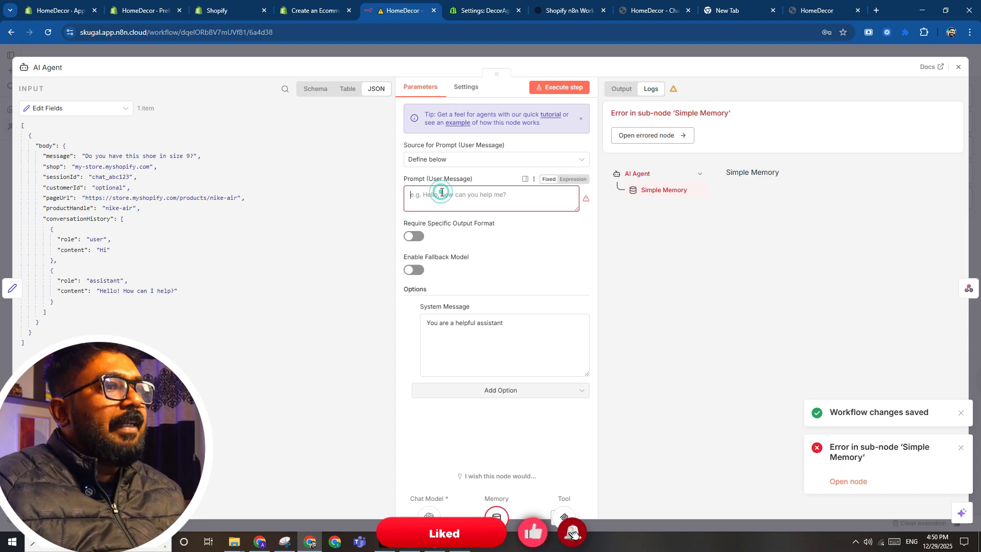
left_click(454, 345)
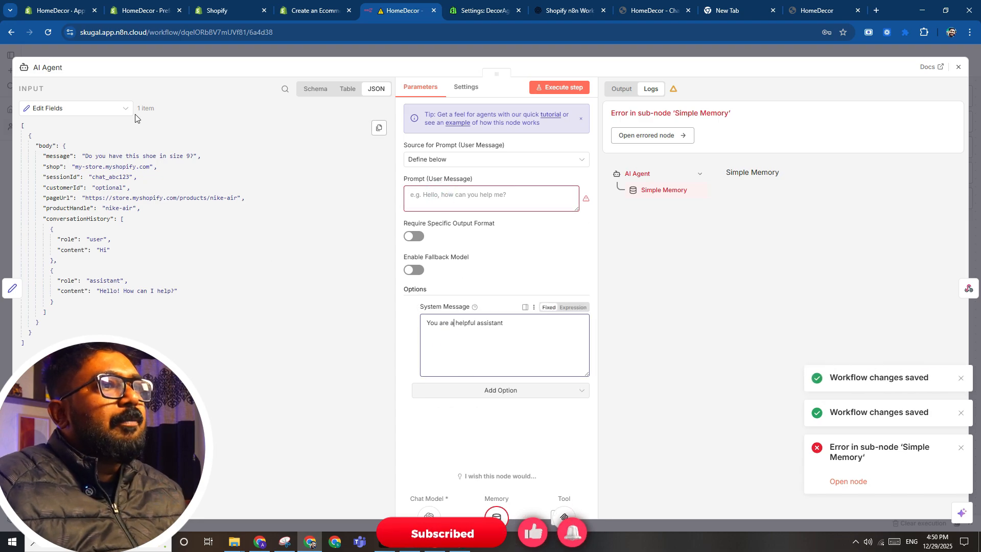
Switch to the Shopify n8n workflow conversation in ChatGPT and copy the system prompt from its AI Agent Prompt section.
left_click(565, 13)
left_click_drag(525, 16, 307, 21)
scroll(308, 230, "up", 10)
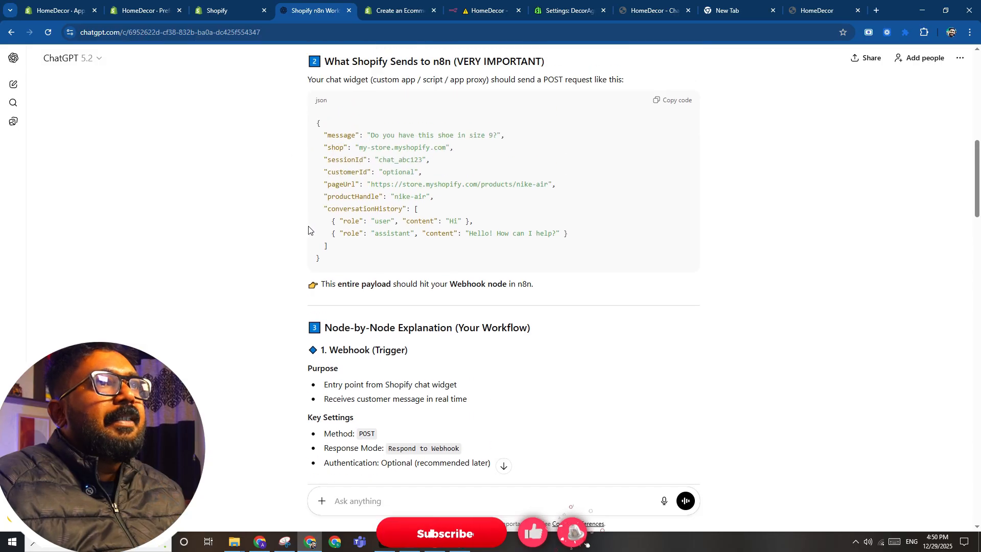
scroll(308, 230, "down", 15)
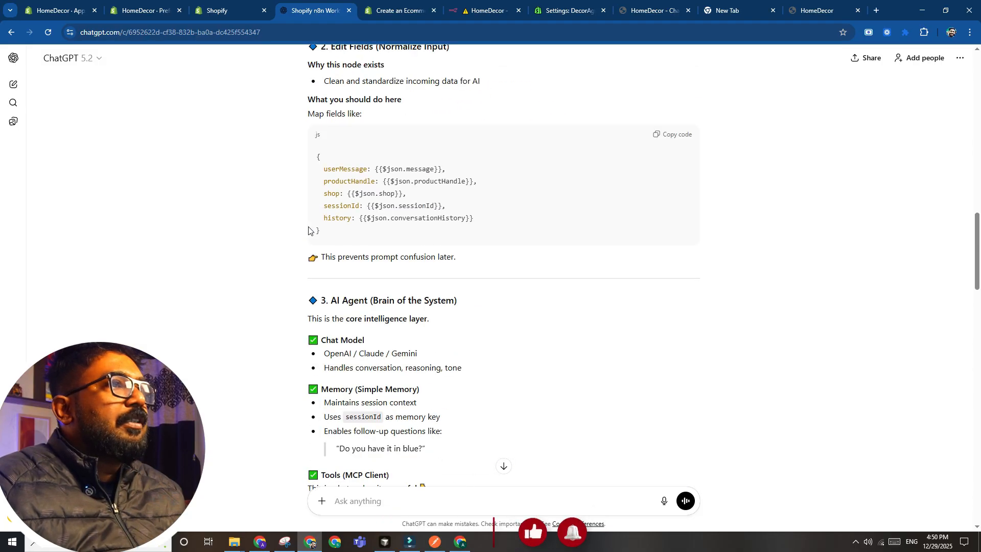
scroll(309, 230, "down", 10)
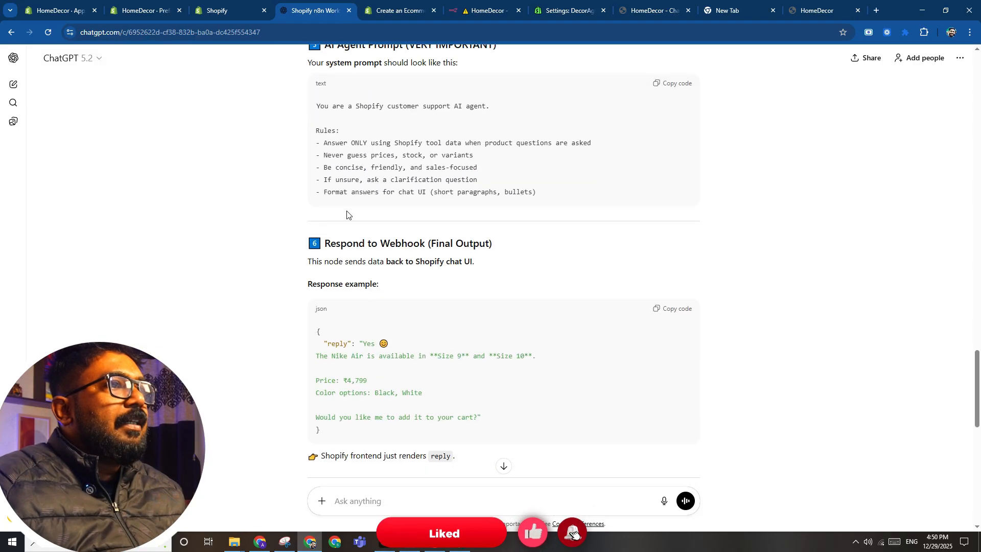
scroll(345, 206, "up", 2)
left_click_drag(318, 208, 500, 209)
left_click(518, 241)
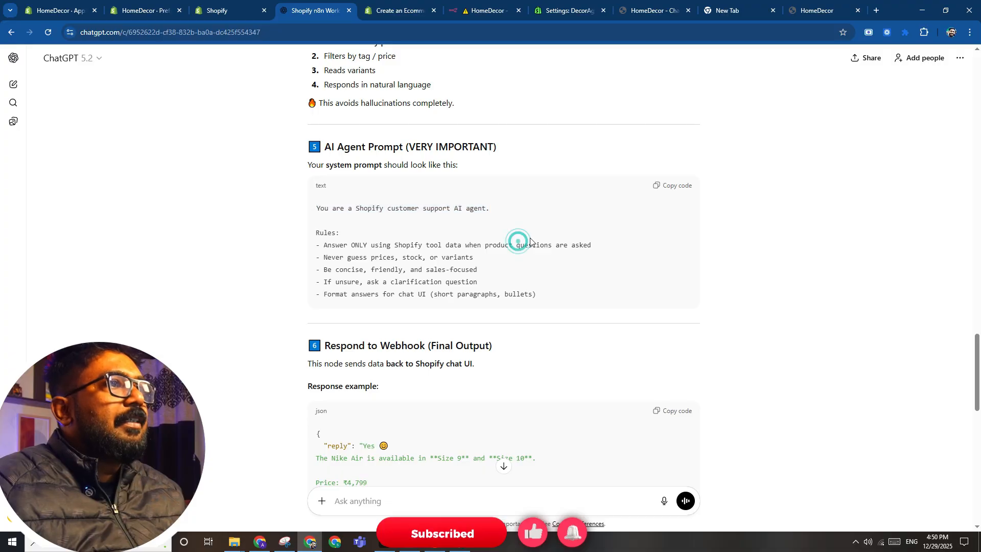
left_click(666, 186)
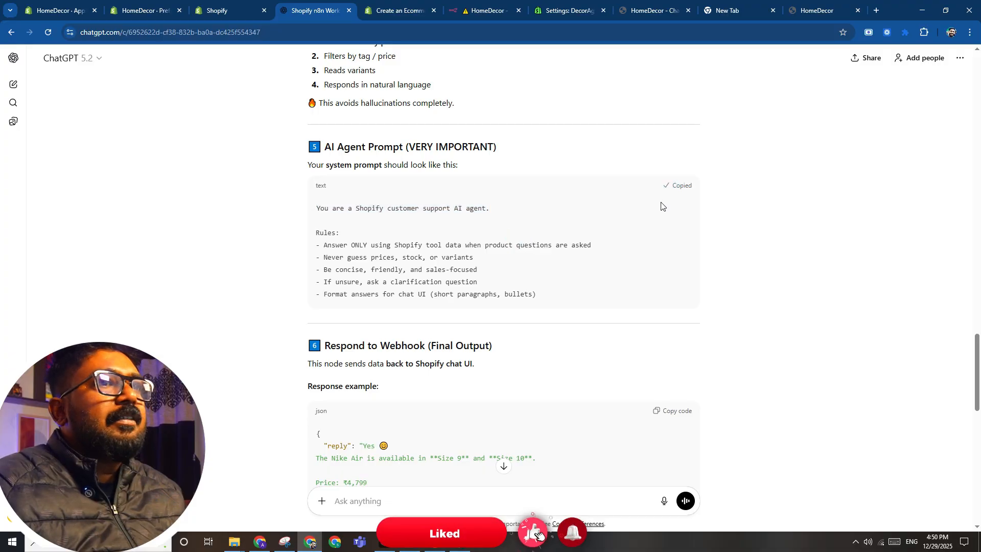
Replace the AI Agent node's default System Message in n8n with the copied Shopify customer support prompt.
left_click(480, 10)
left_click(453, 328)
key("ctrl+a")
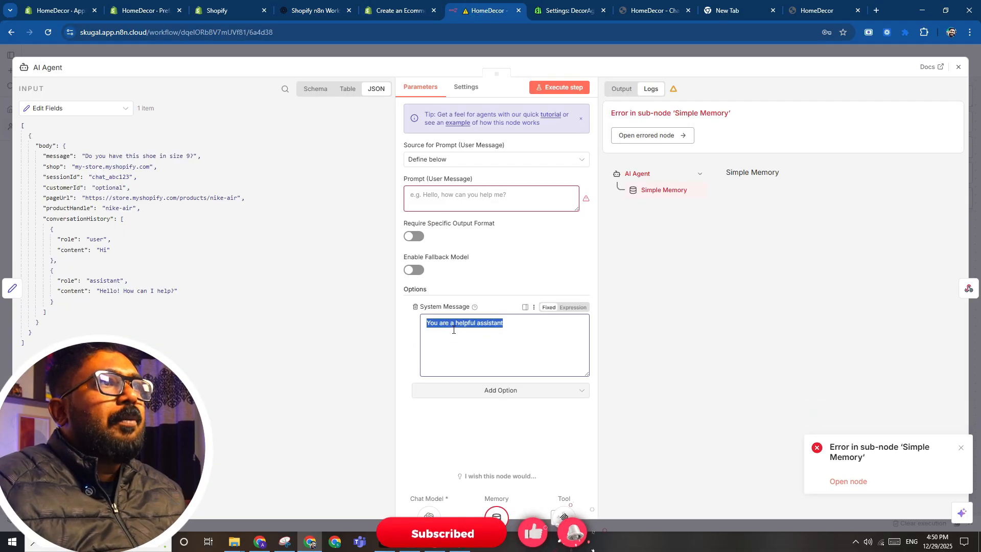
key("ctrl+v")
Review the rest of ChatGPT's workflow guide, and capture the n8n AI Agent node's settings with Snipping Tool.
left_click(314, 10)
scroll(348, 239, "down", 4)
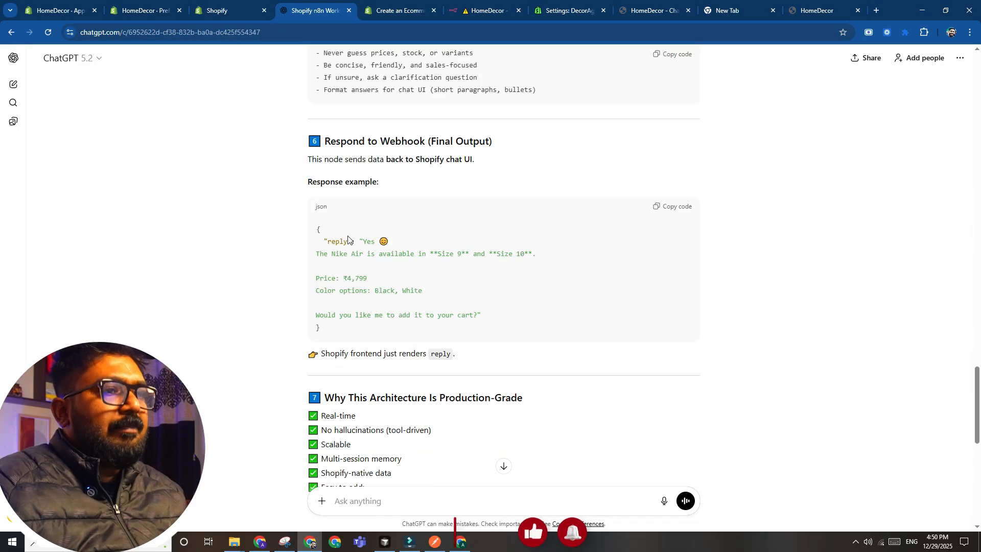
scroll(348, 239, "down", 12)
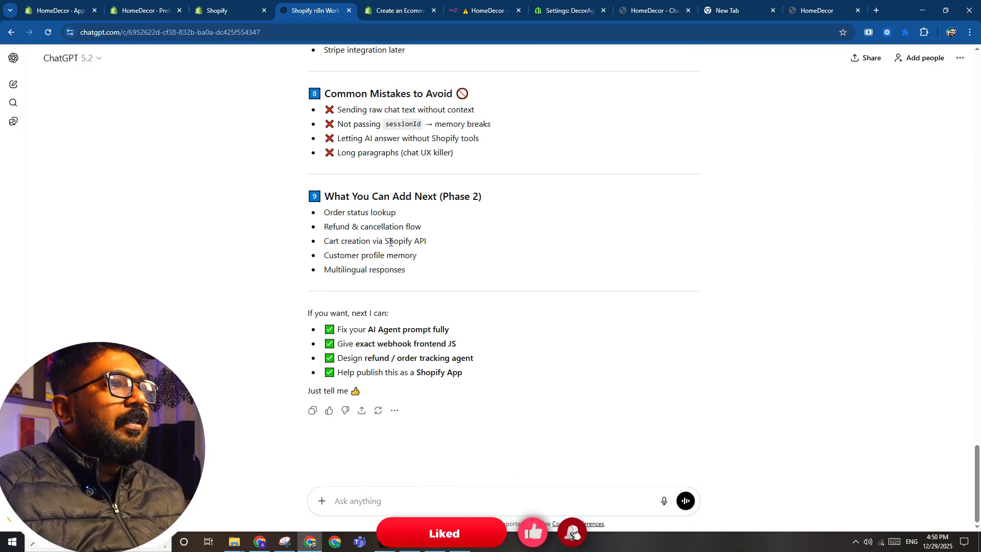
left_click(480, 11)
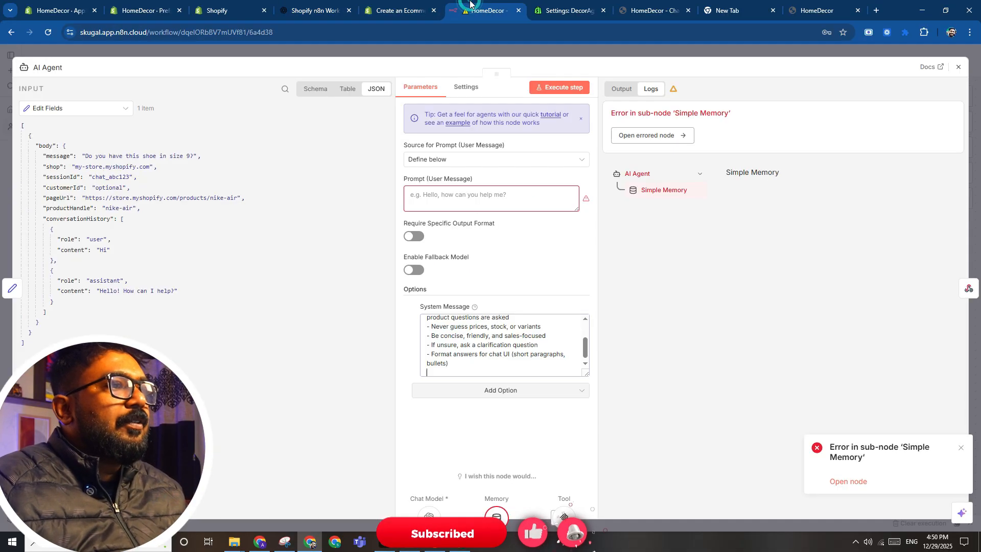
left_click(401, 544)
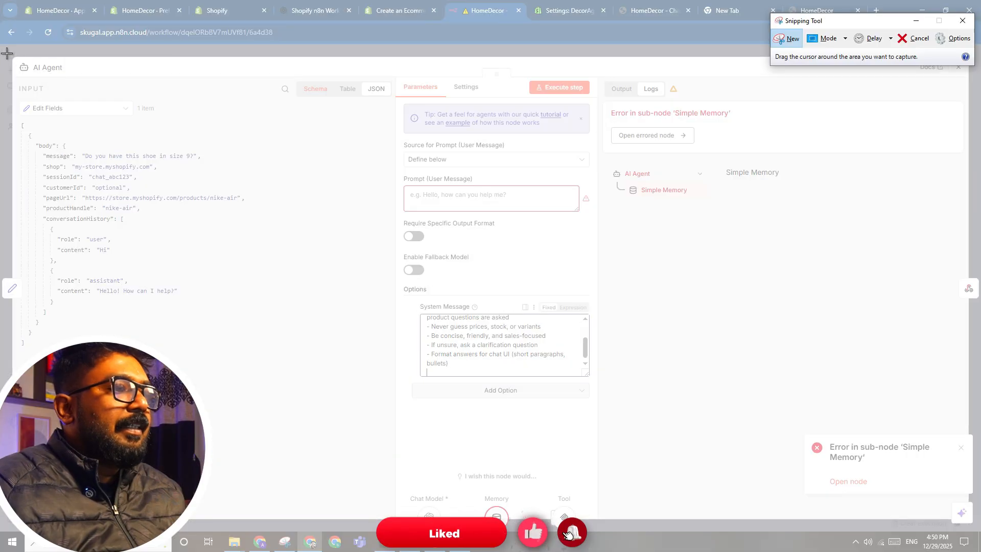
left_click_drag(12, 52, 968, 532)
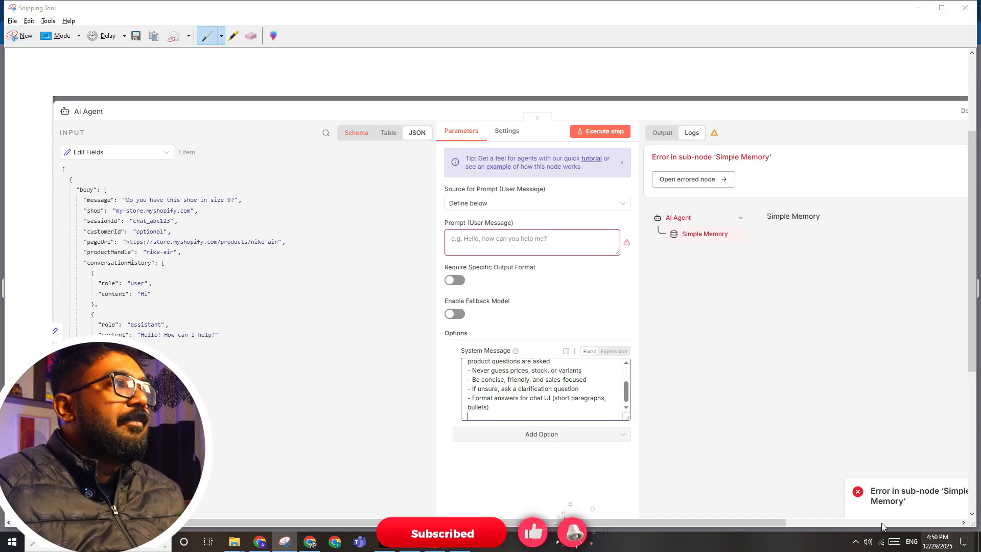
Attach the AI Agent screenshot to a new message in the ChatGPT conversation and begin the text "we are using data com".
key("alt+Tab")
left_click(342, 4)
key("ctrl+v")
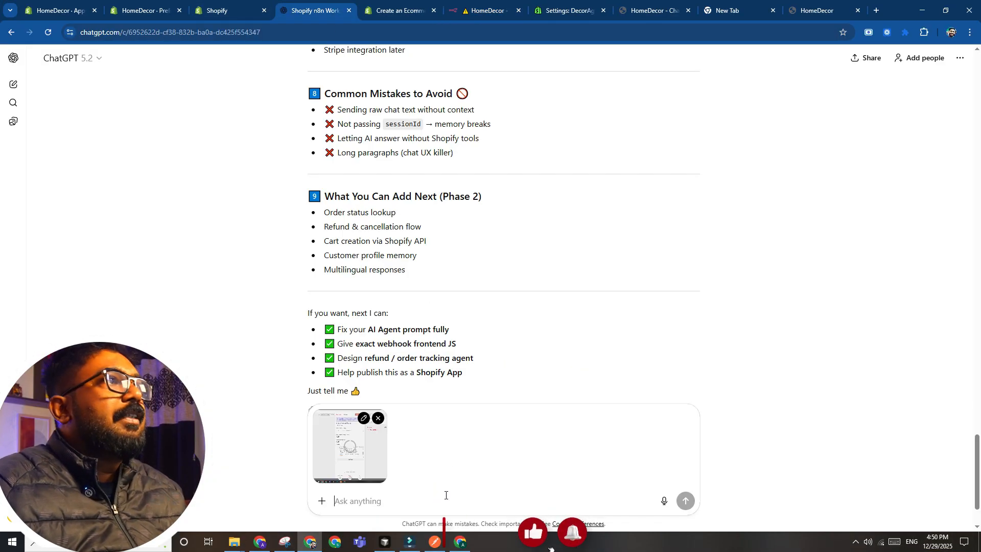
type("we are usi")
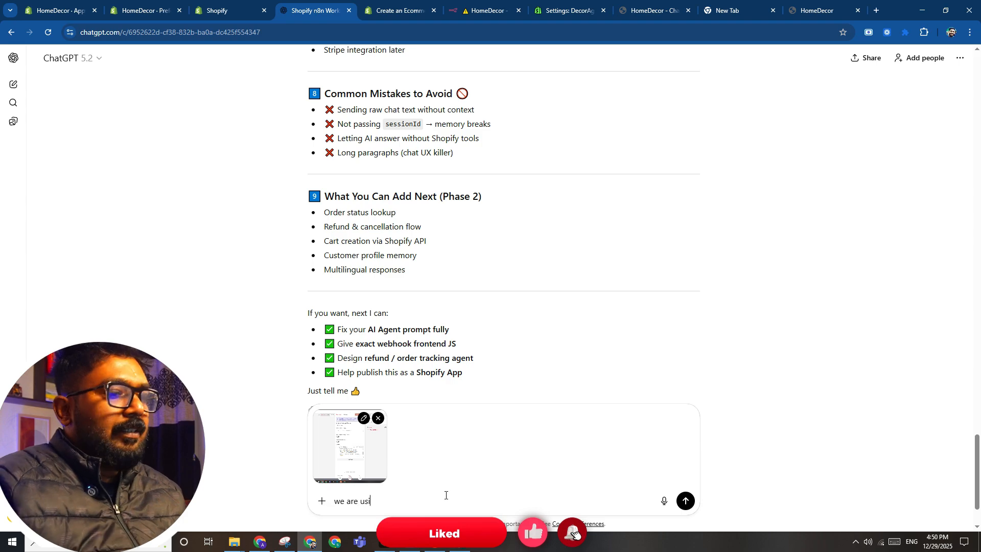
type("ng data com")
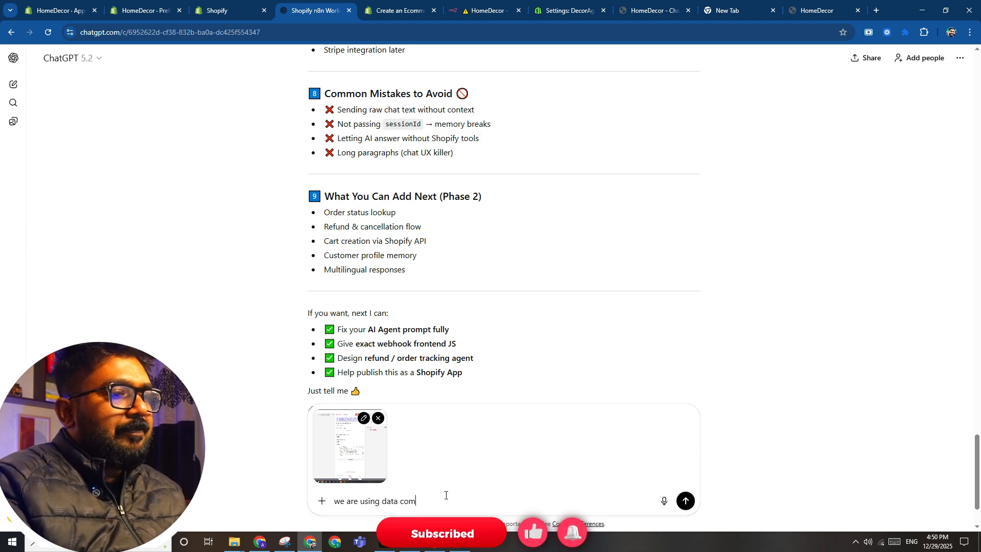
Continue the message to say data comes from the chat bubble and needs proper MCP tool calling via the MCP server connected with Shopify.
type("ing from teh cha")
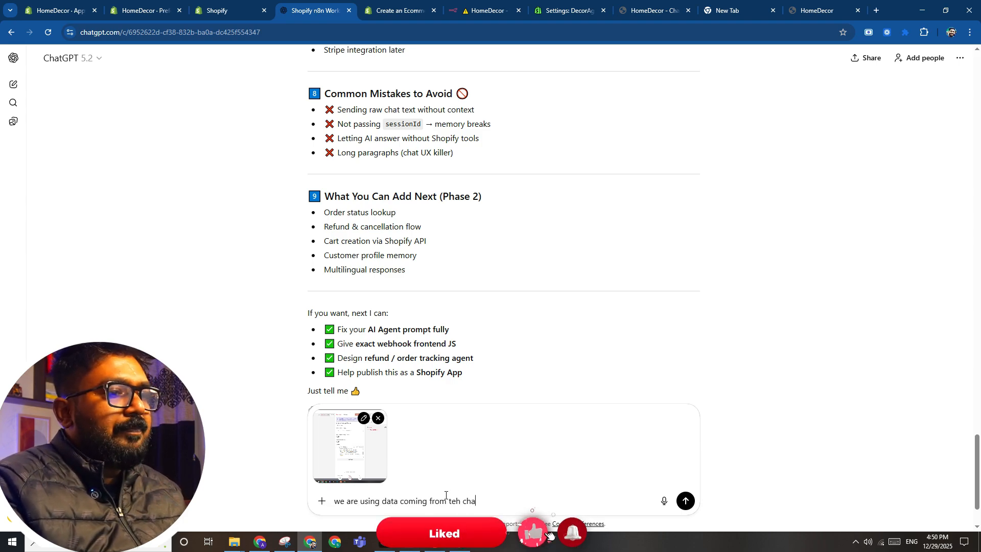
type("t bub")
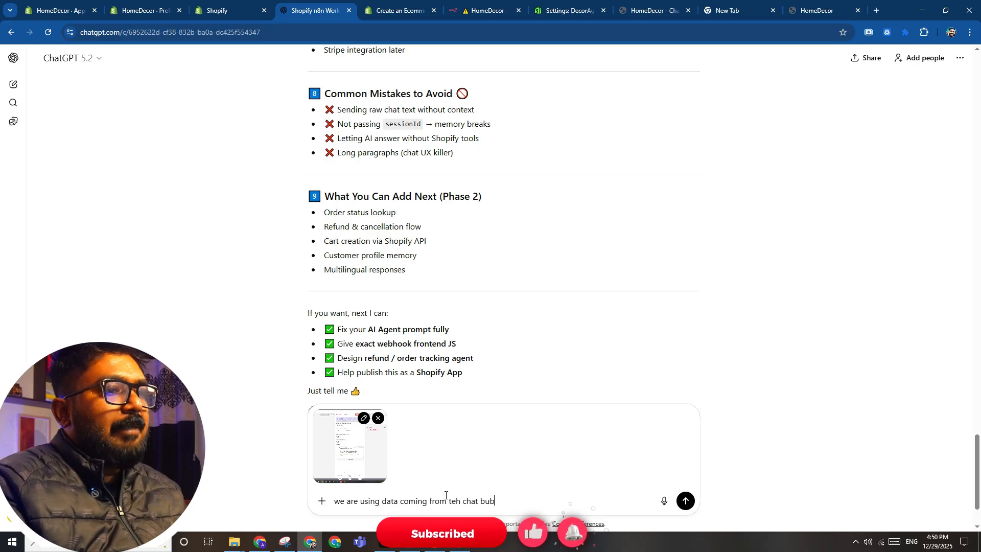
type("ble an")
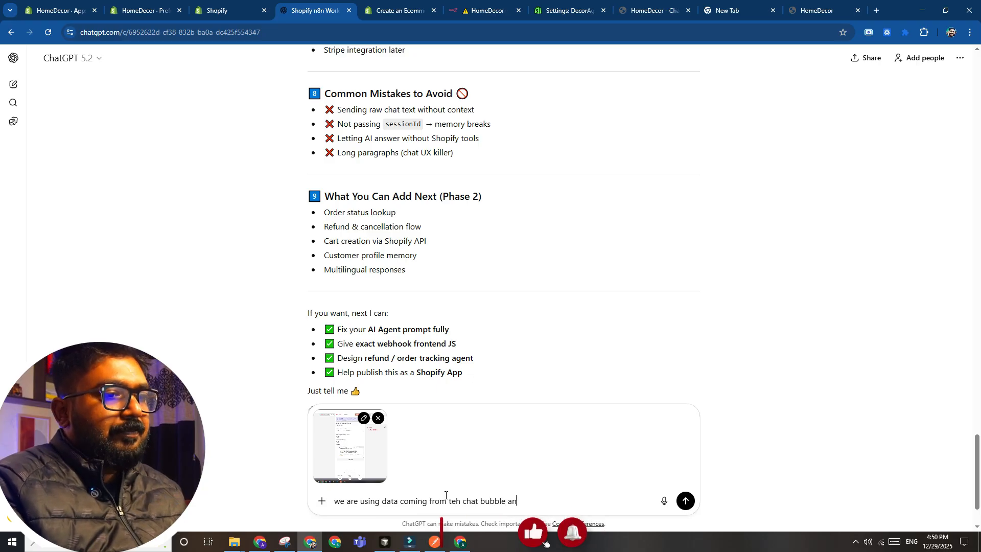
type("d then we need to do proper mc")
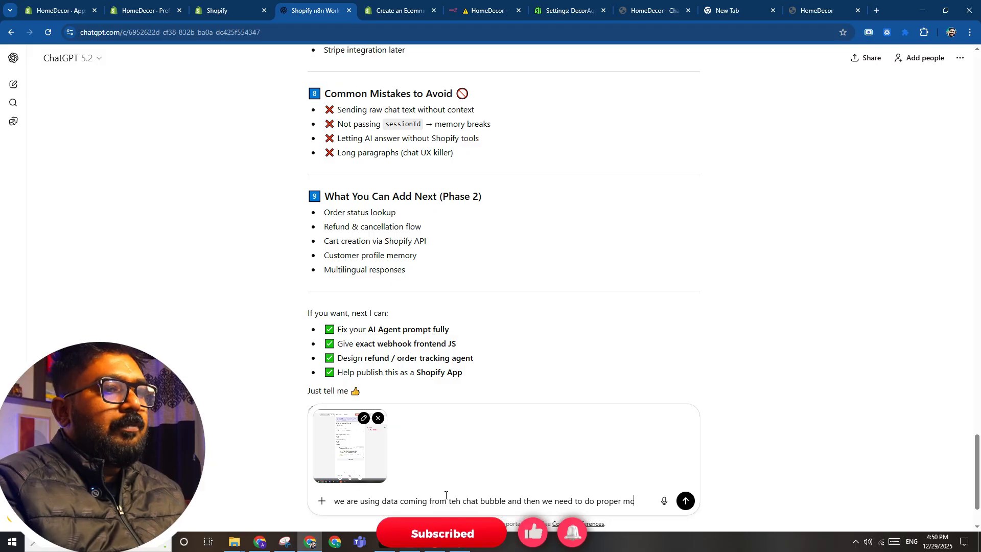
type("p tool calling")
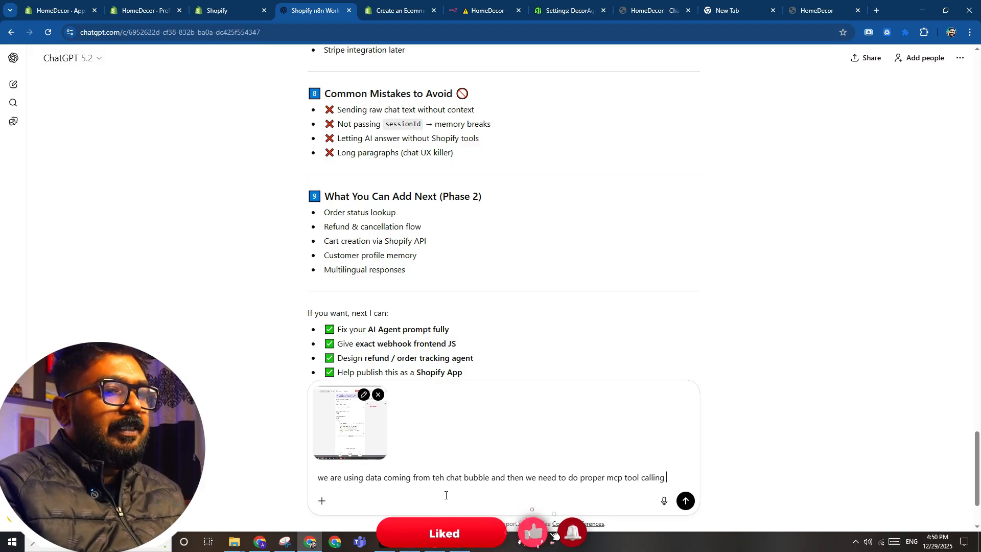
type(" using m")
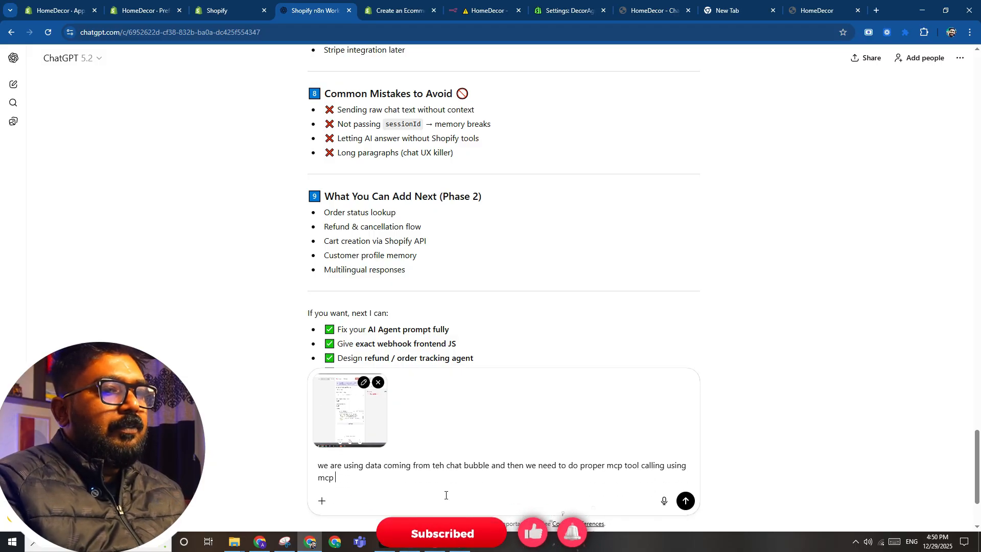
type("cp server which is connected sh")
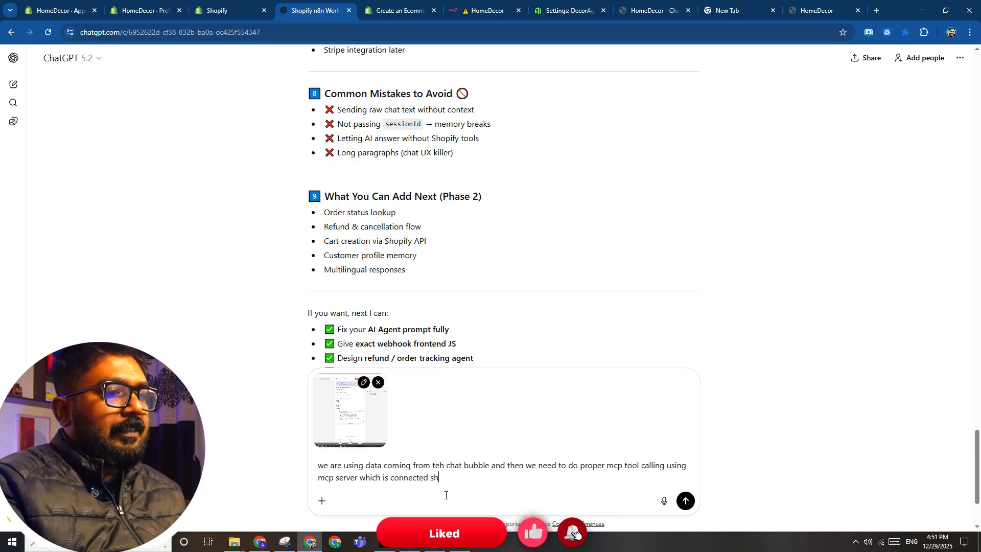
key("BackSpace")
key("BackSpace")
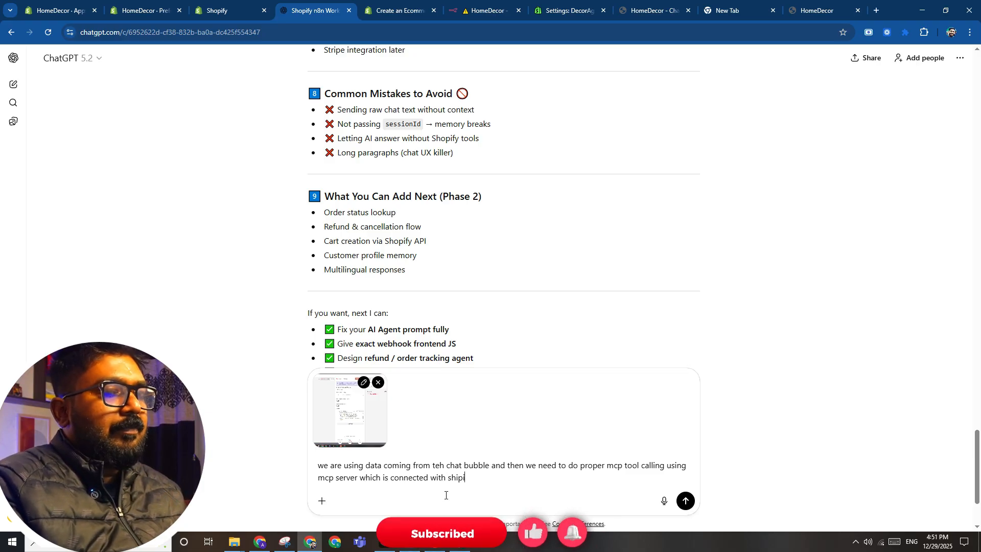
key("BackSpace")
key("BackSpace")
key("BackSpace")
type("opify")
key("shift+Return")
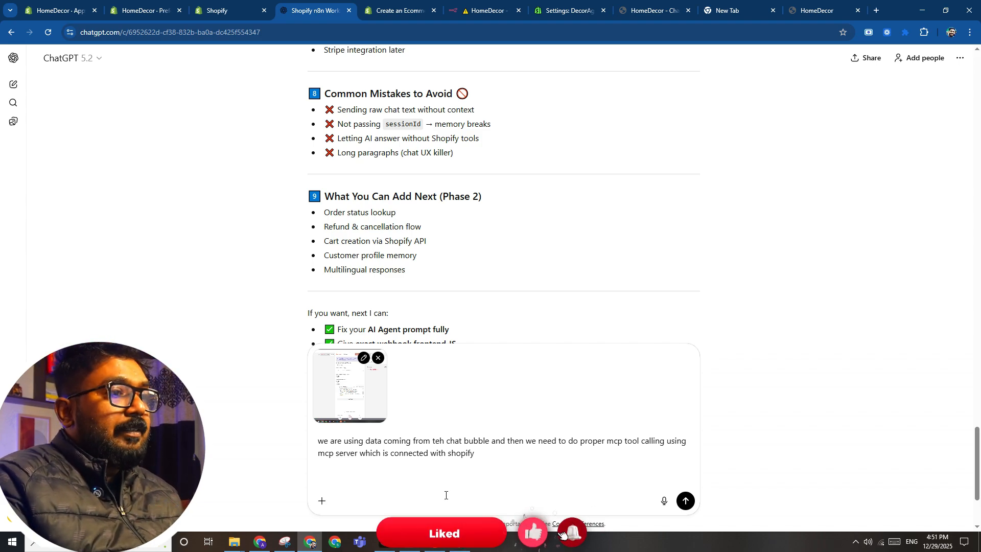
Add a separate paragraph to the message asking for help building a 100x better prompt, user message and system message prompt.
type("l")
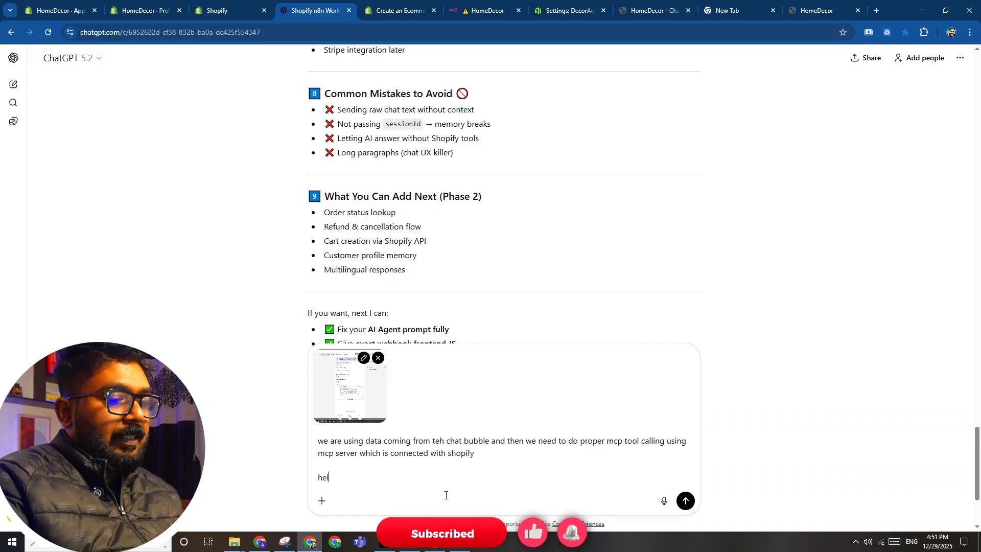
type("p me build 1")
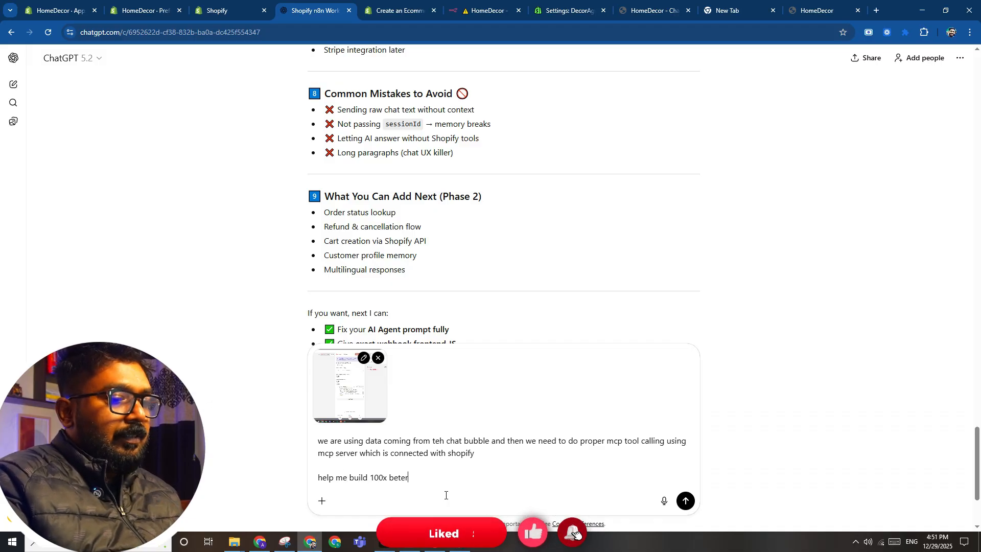
type("00x beter")
key("BackSpace")
key("BackSpace")
key("BackSpace")
type("ter prop")
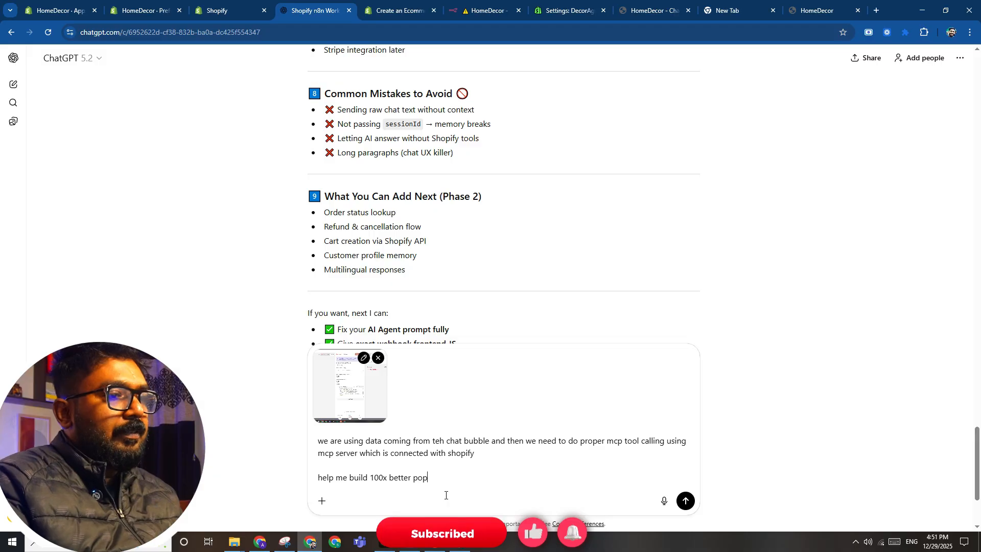
key("BackSpace")
key("BackSpace")
type("rope")
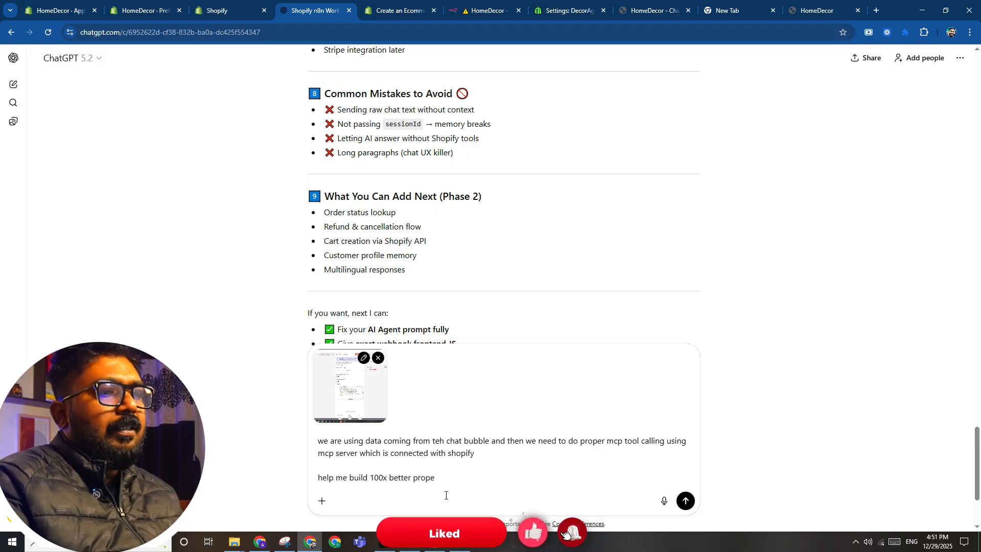
type("r d u")
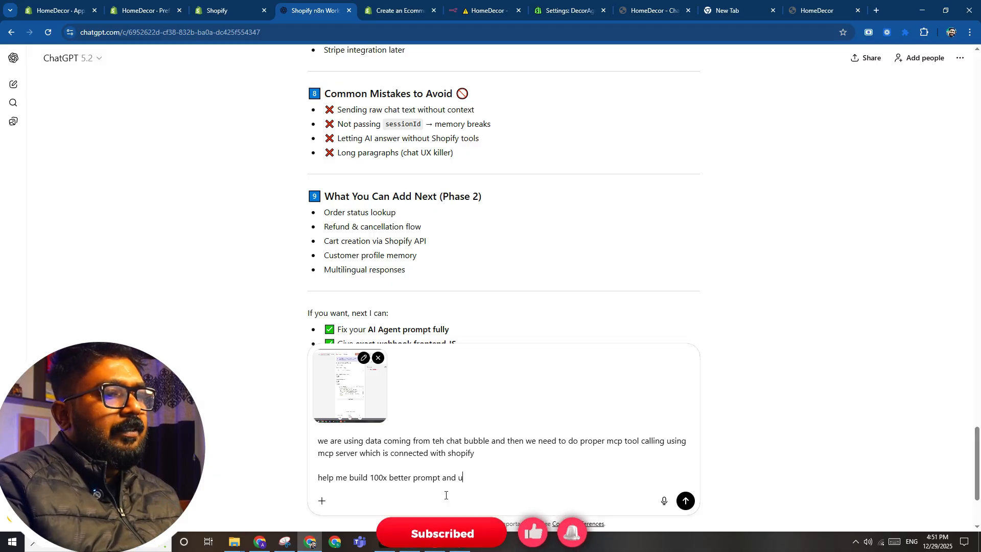
type("s")
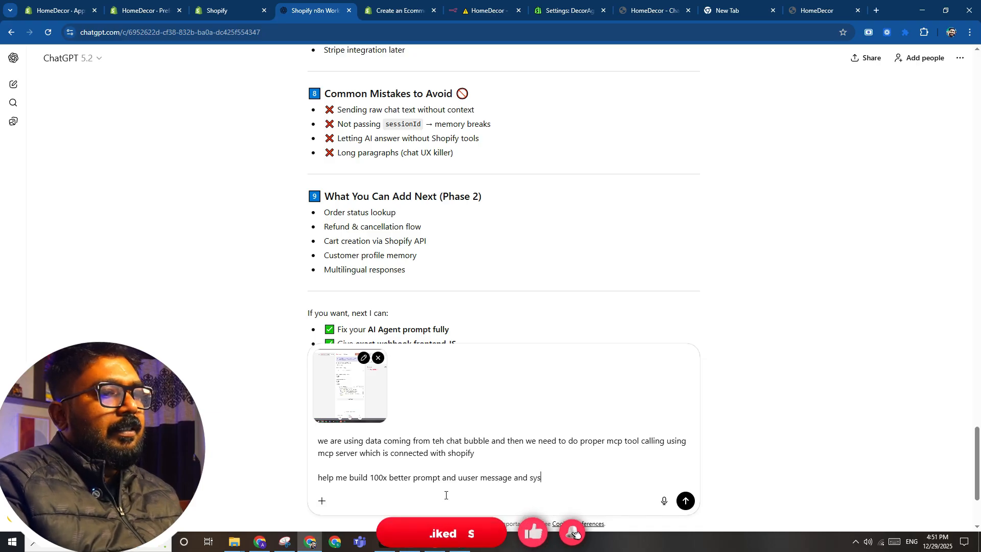
type("ser message and suytem memssage pro")
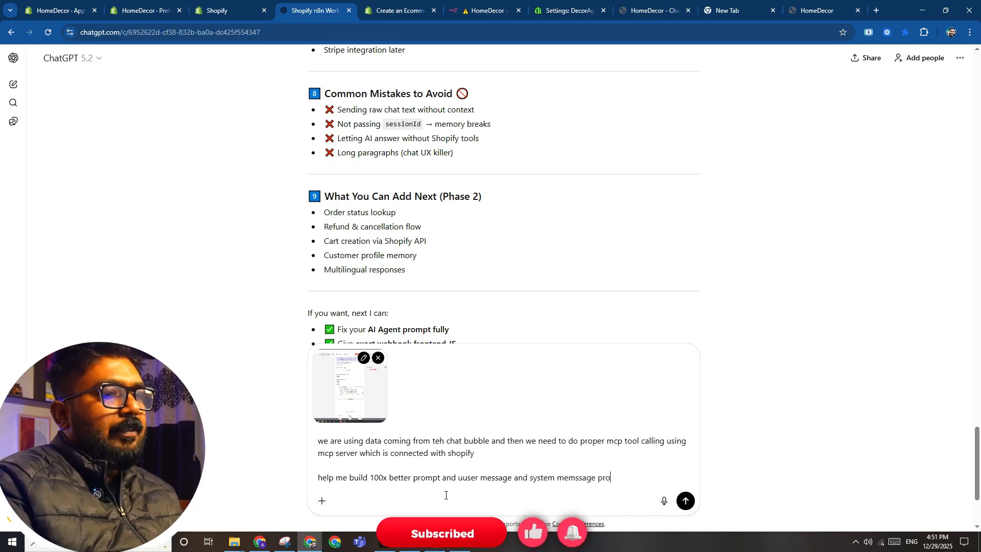
type("mpt")
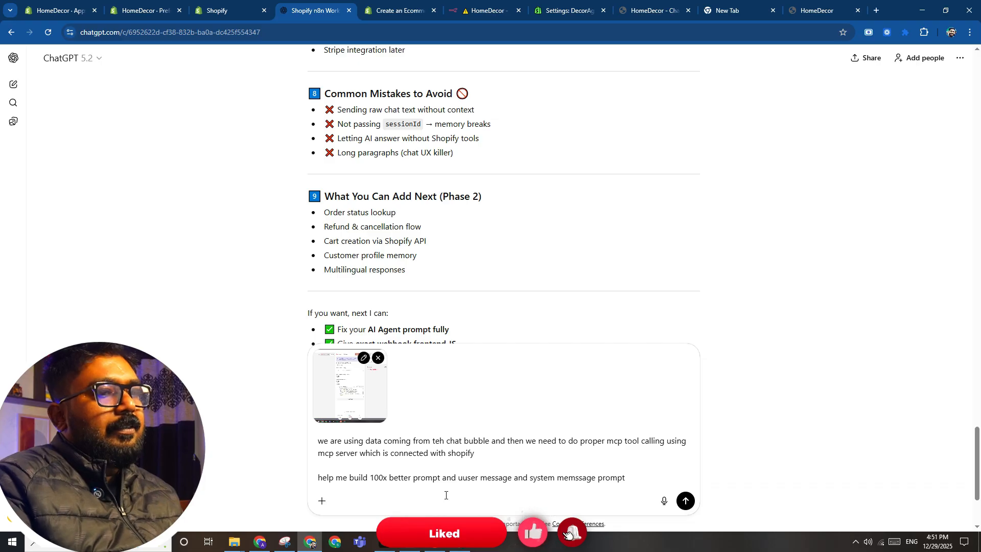
key("shift+Return")
key("shift+Return")
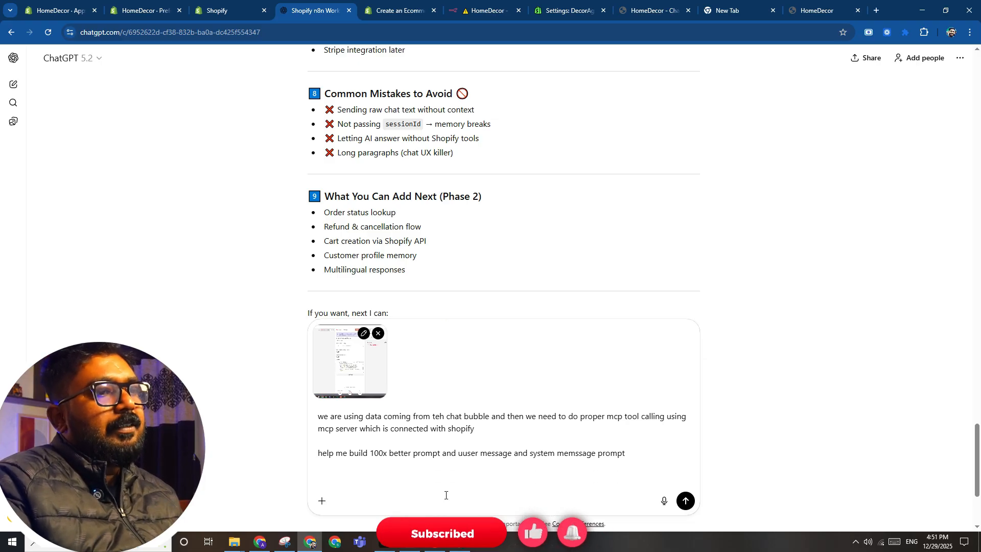
Switch to the n8n workflow and set the Simple Memory node's Session ID to "Define below".
left_click(483, 10)
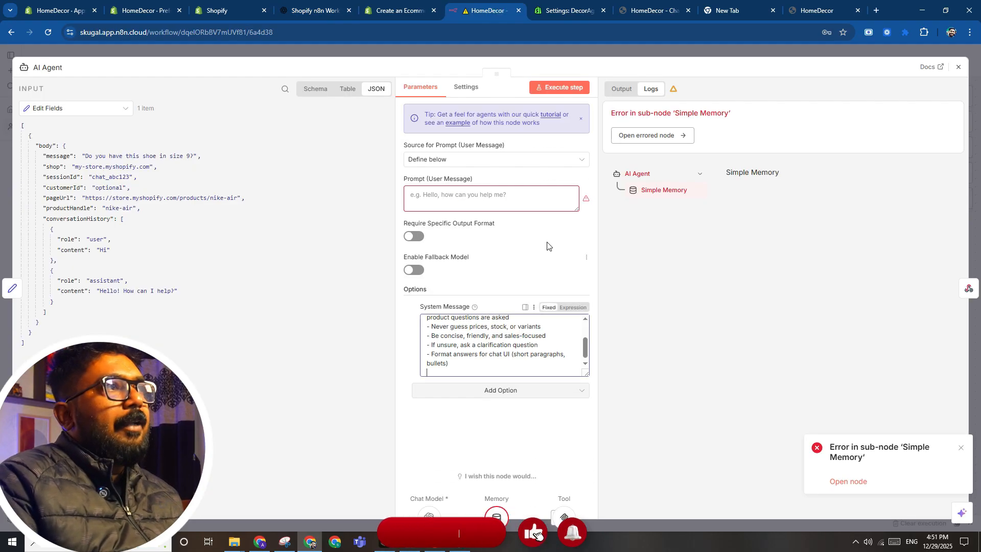
key("Escape")
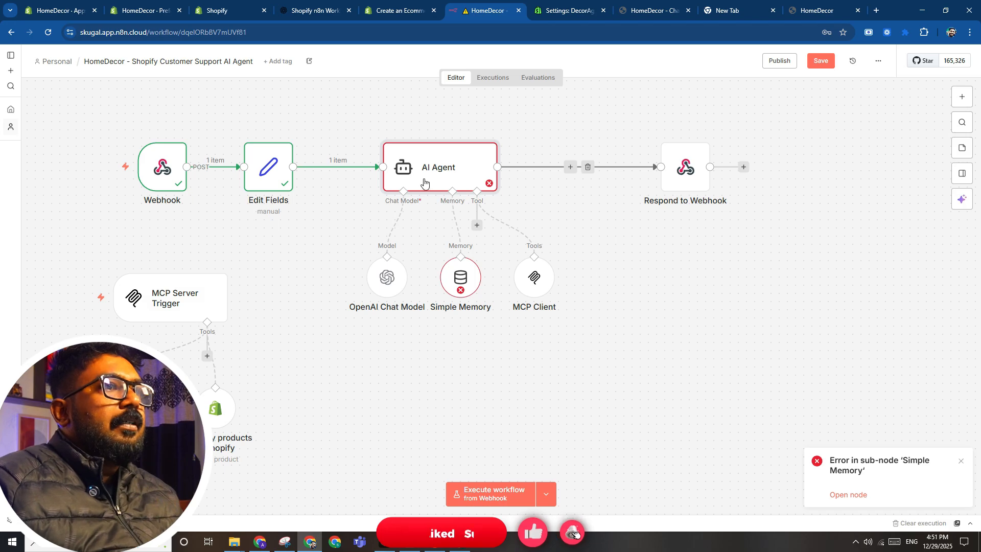
double_click(459, 286)
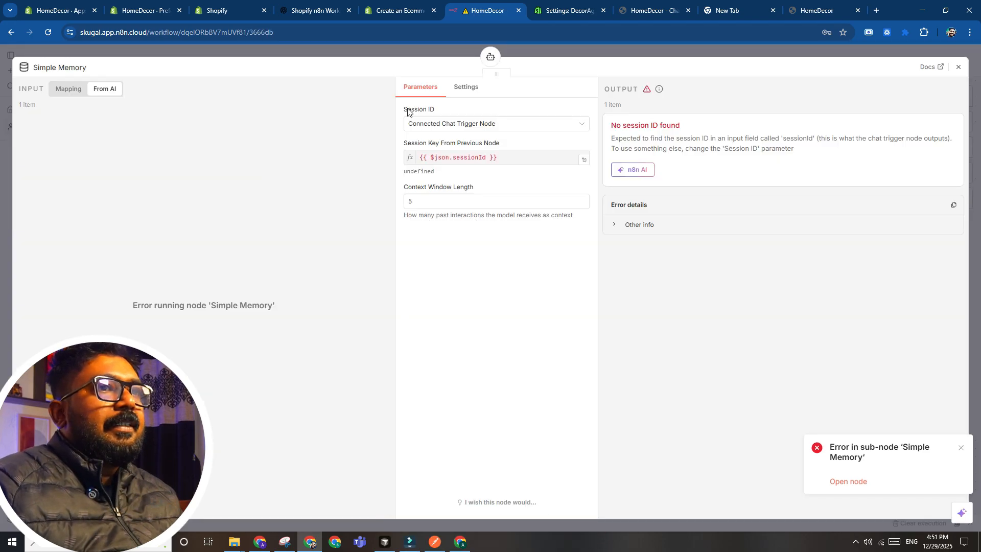
left_click(71, 89)
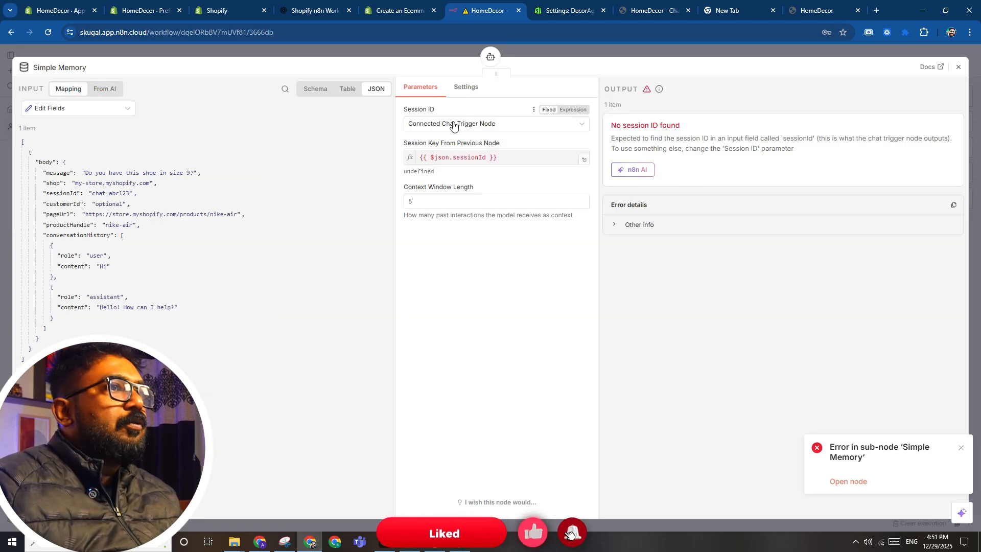
left_click(452, 123)
left_click(448, 185)
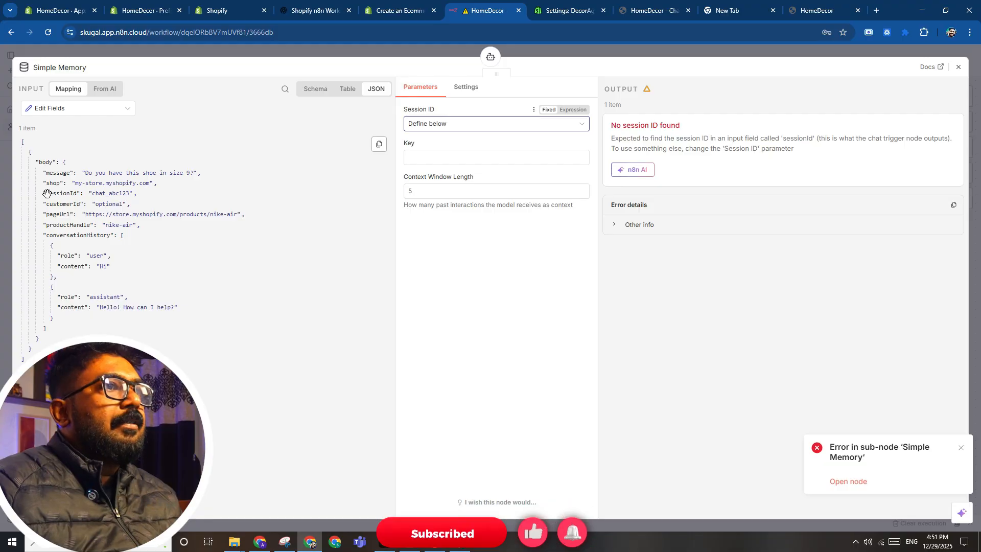
Map sessionId from the Edit Fields input data into the Simple Memory node's Key and return to the workflow canvas.
left_click_drag(55, 202, 123, 191)
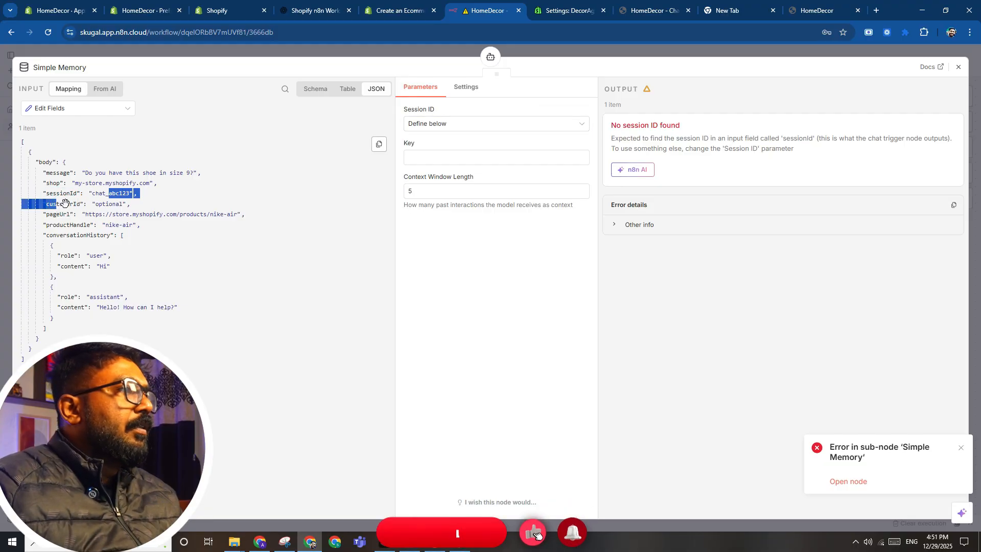
left_click(193, 189)
left_click_drag(60, 192, 495, 154)
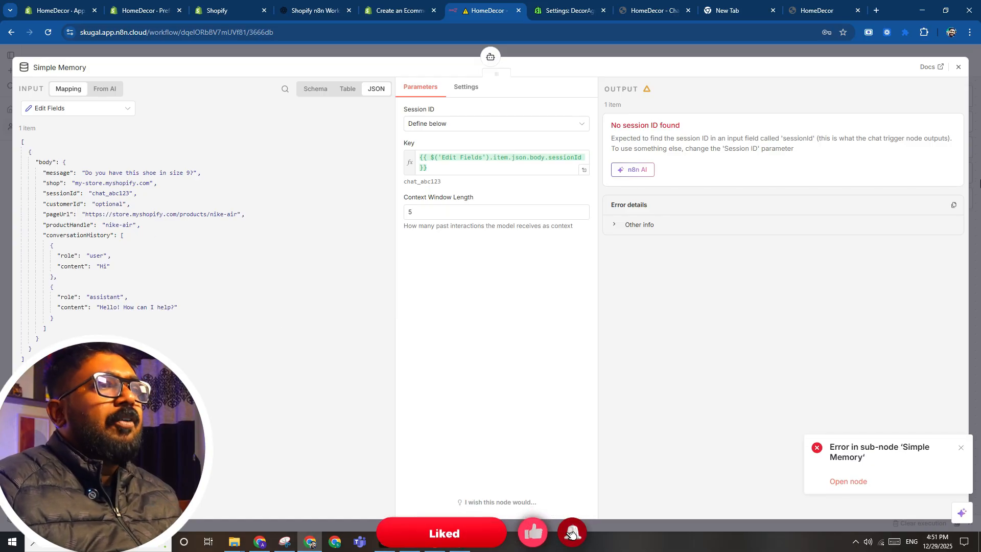
key("Escape")
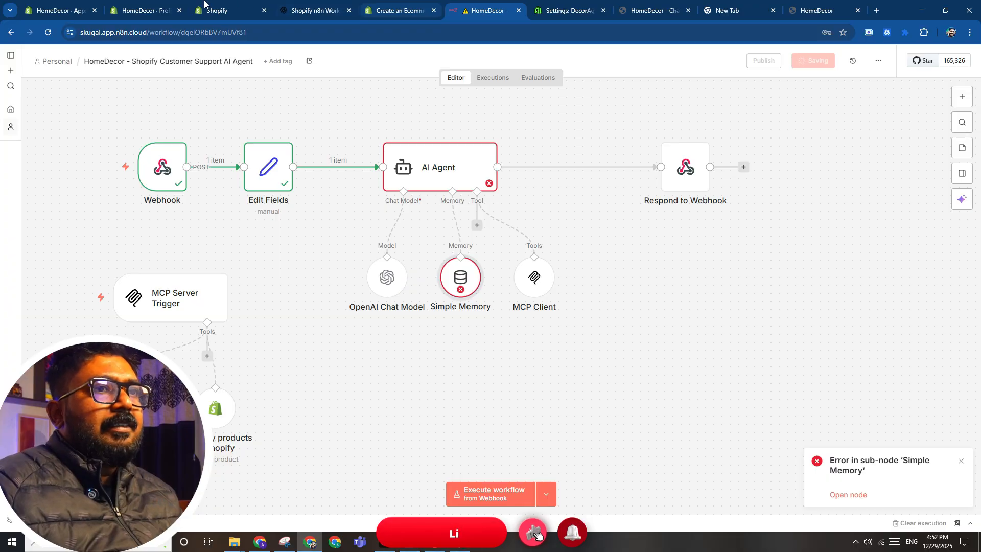
Return to ChatGPT and send the drafted prompt request with its attached screenshot.
left_click(314, 13)
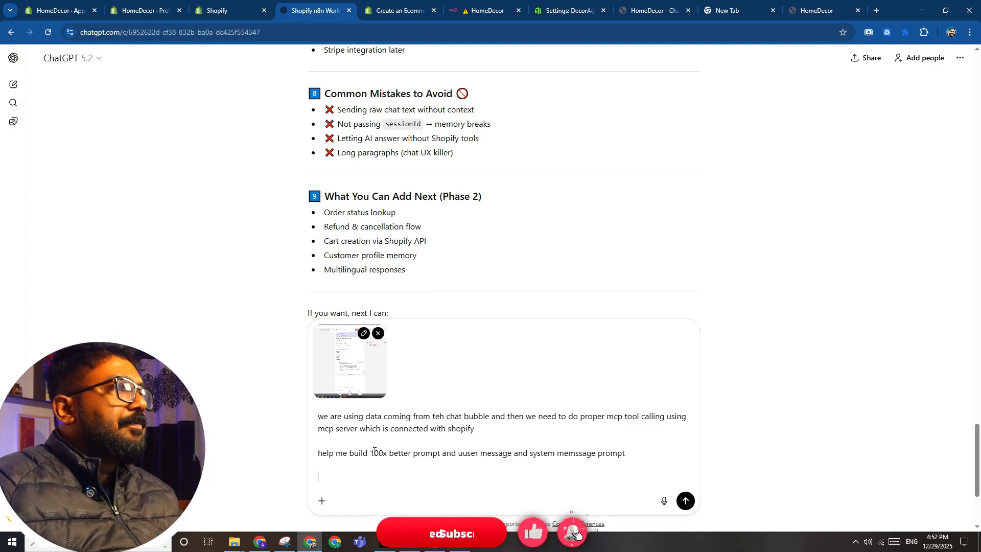
key("Return")
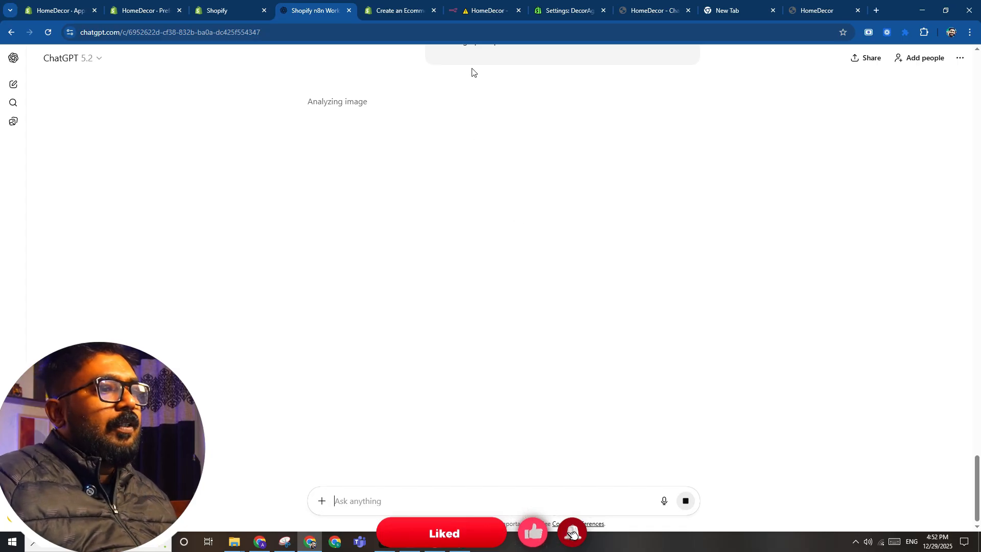
Copy the production URL of the Webhook node in the n8n workflow.
left_click(477, 20)
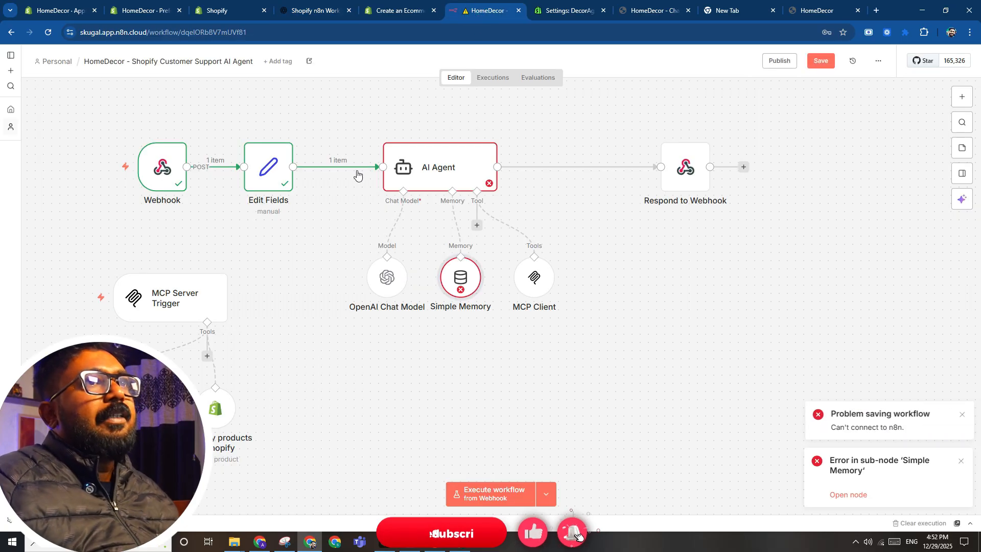
double_click(162, 167)
left_click(479, 126)
left_click(504, 148)
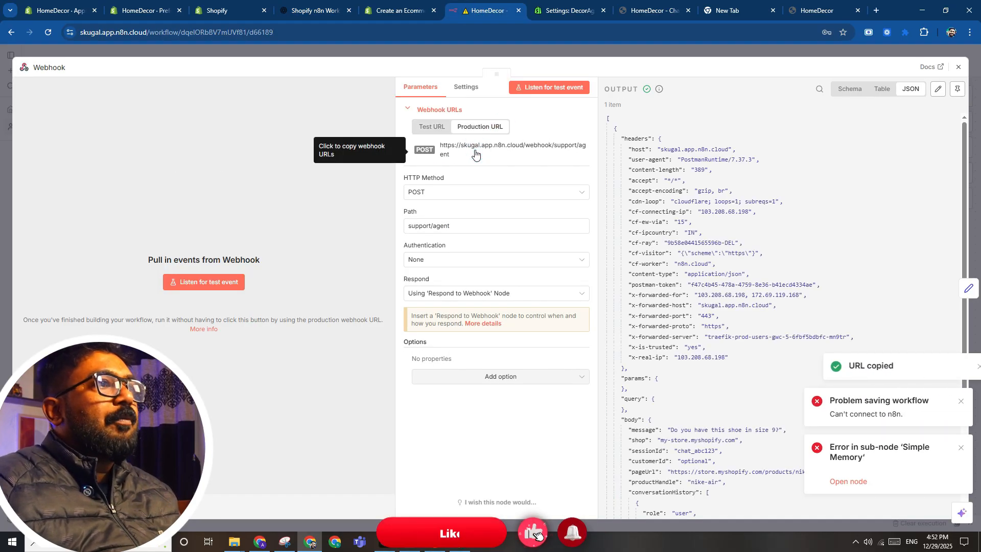
key("Escape")
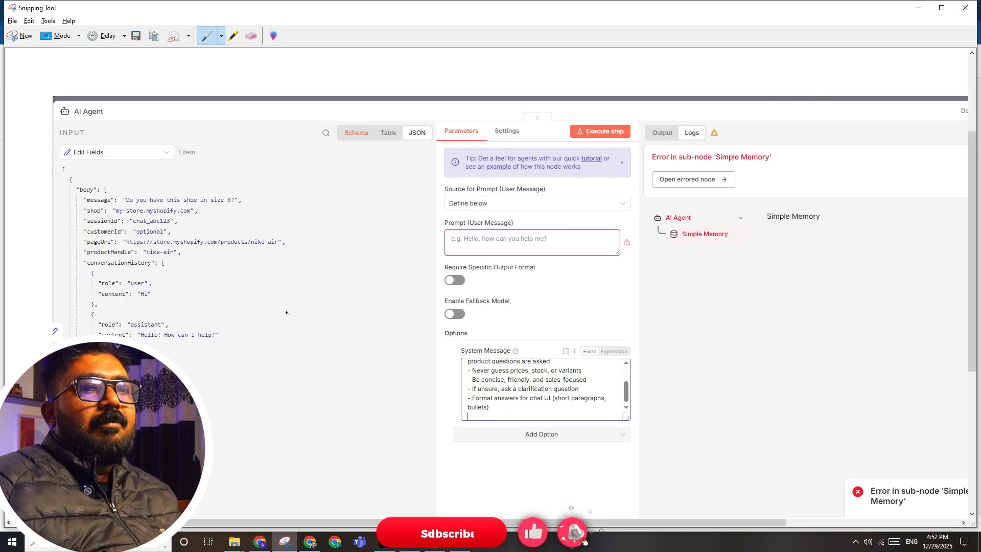
Switch to Cursor and draft a message giving the copied n8n webhook production URL and asking the agent to use it to send the payload.
key("alt+Tab")
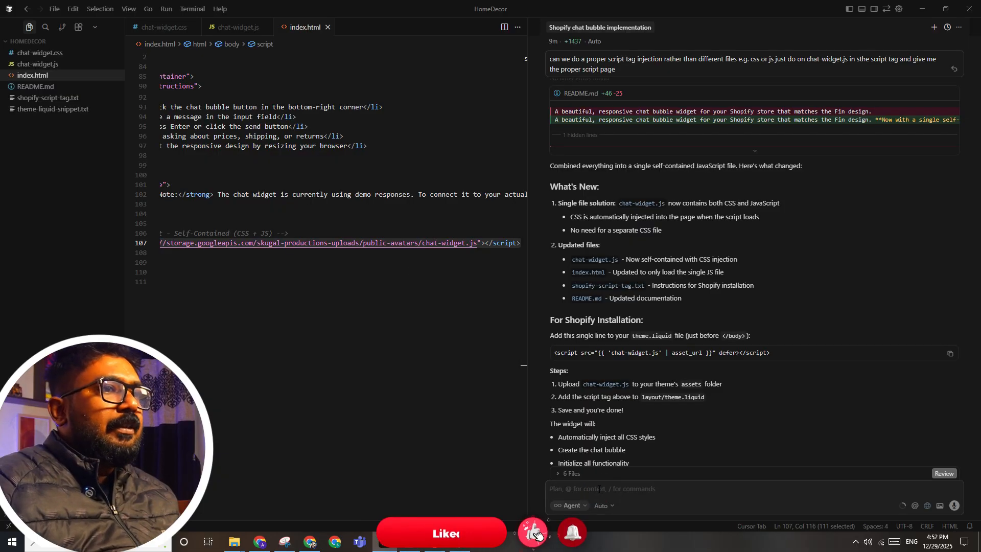
type("this is the webho")
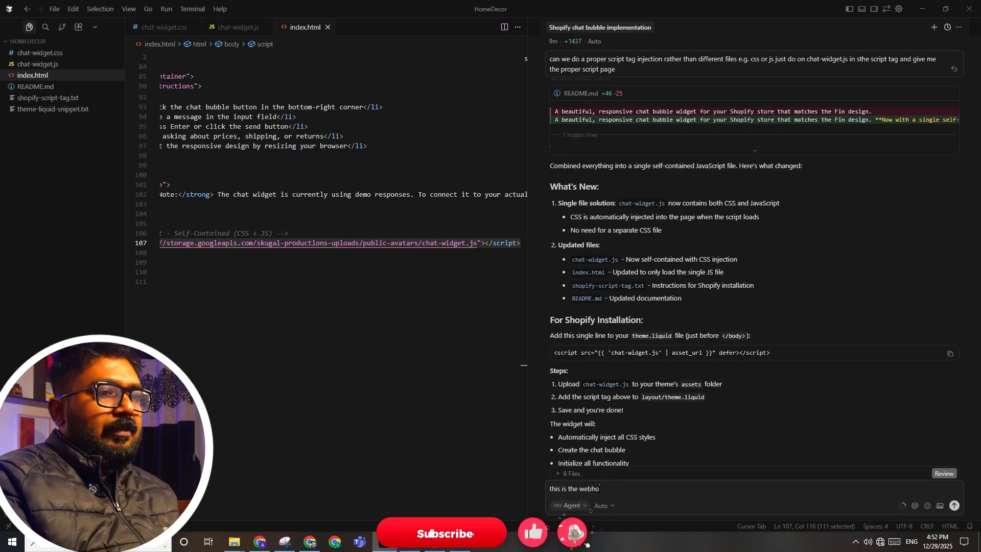
type("ok url for n8n worklfow please")
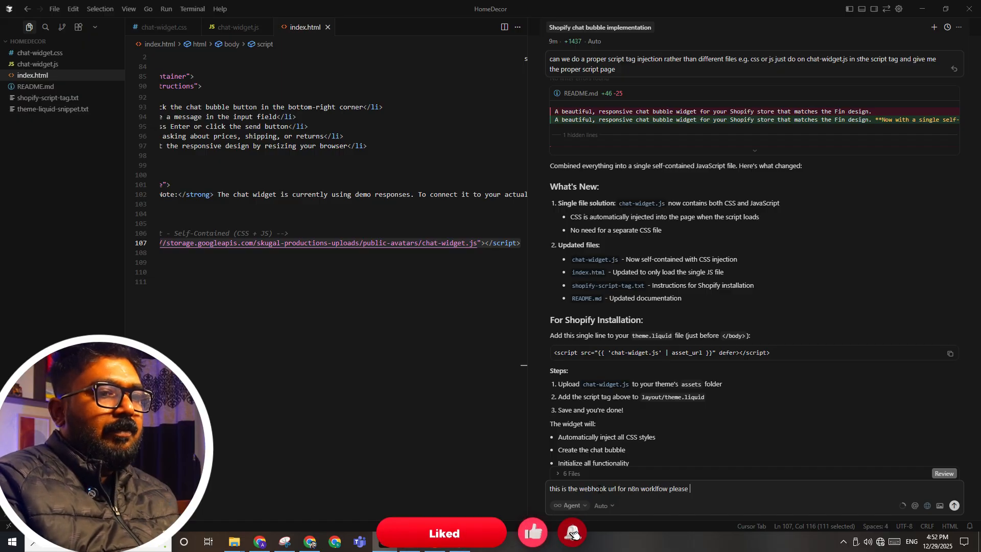
type(" use htis ")
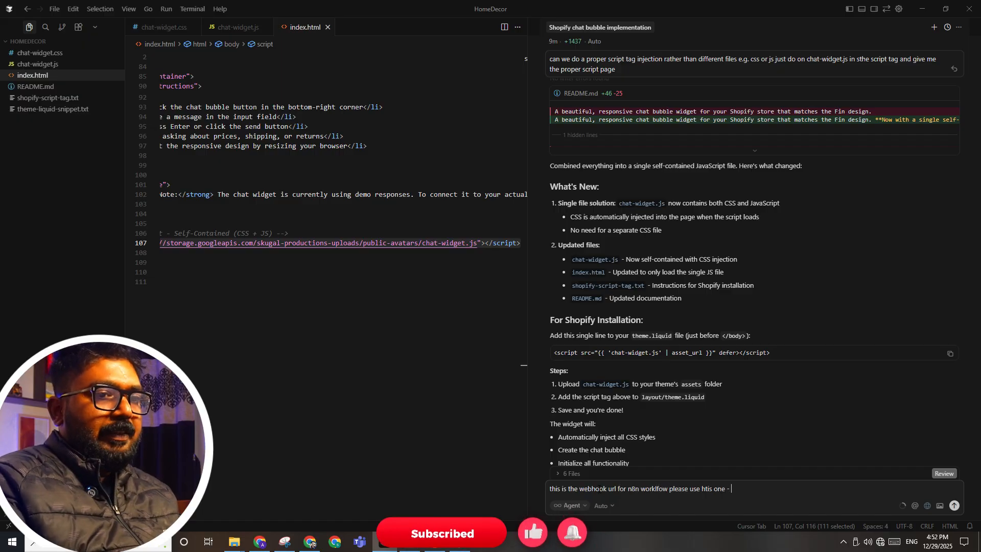
type("one -")
key("ctrl+v")
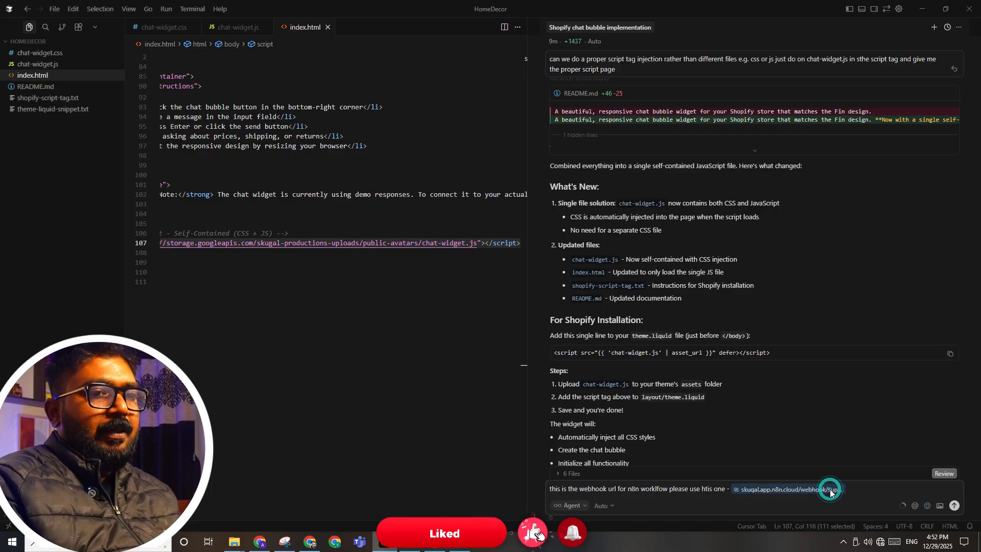
left_click(777, 501)
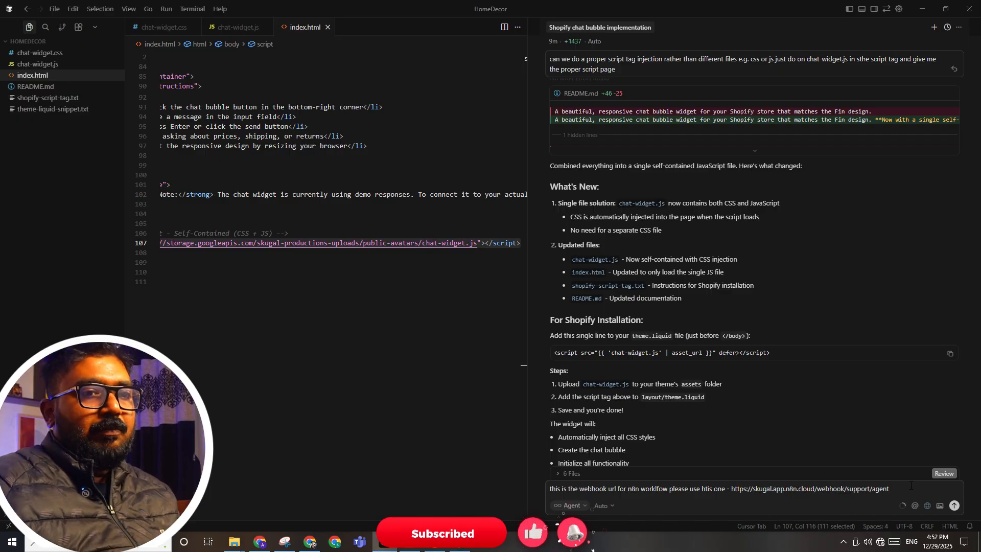
key("shift+Return")
key("shift+Return")
type("please use this url to send payload")
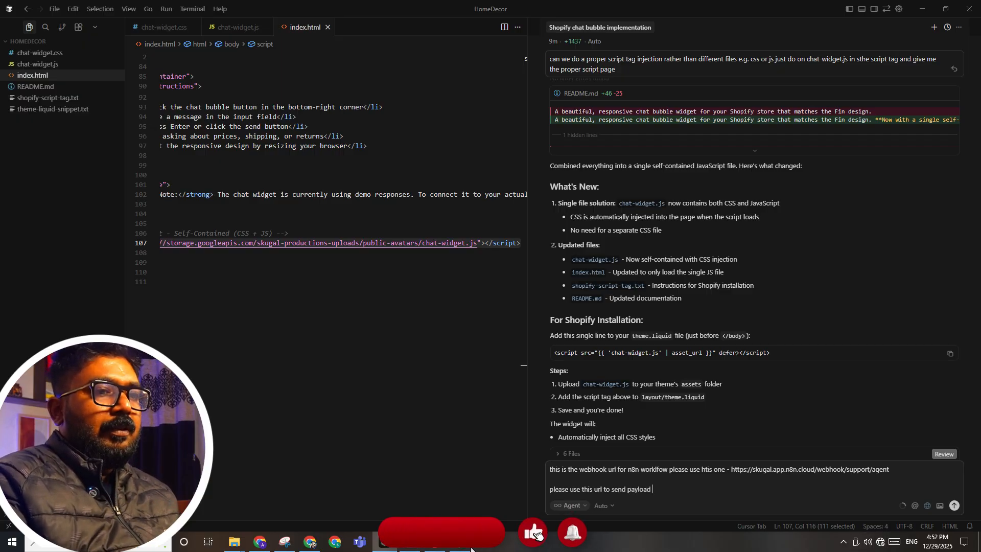
Copy the full JSON request body from Postman and add it to the draft message in Cursor.
left_click(433, 544)
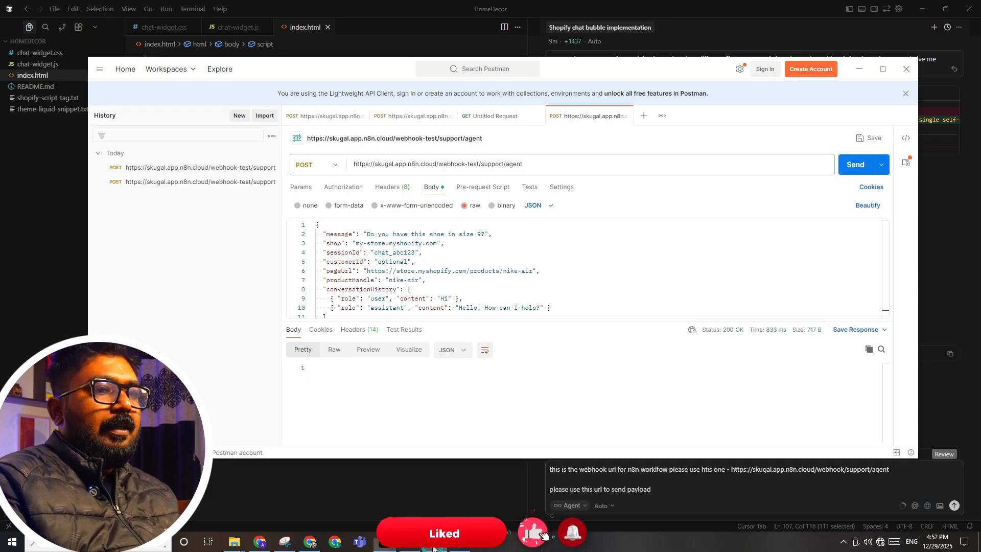
left_click(481, 279)
key("ctrl+a")
key("ctrl+c")
key("alt+Tab")
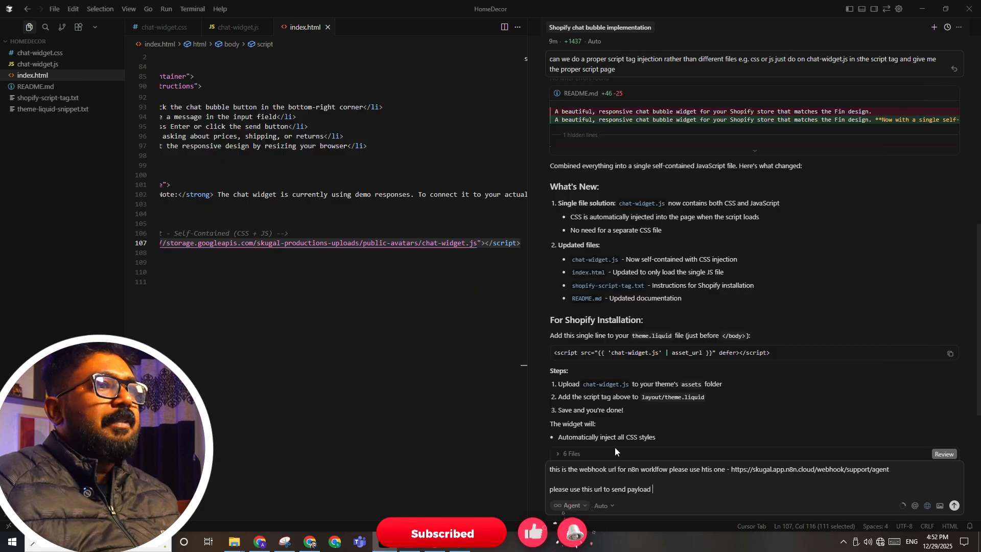
key("ctrl+v")
key("shift+Return")
key("shift+Return")
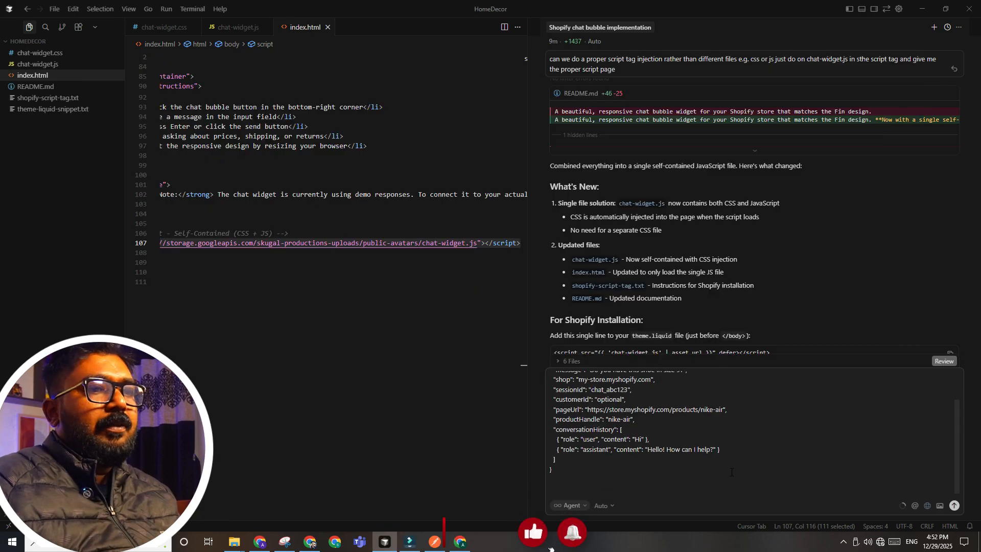
Add "e.g." below the payload and send the message to the Cursor agent.
type("e.g.")
key("shift+Return")
key("shift+Return")
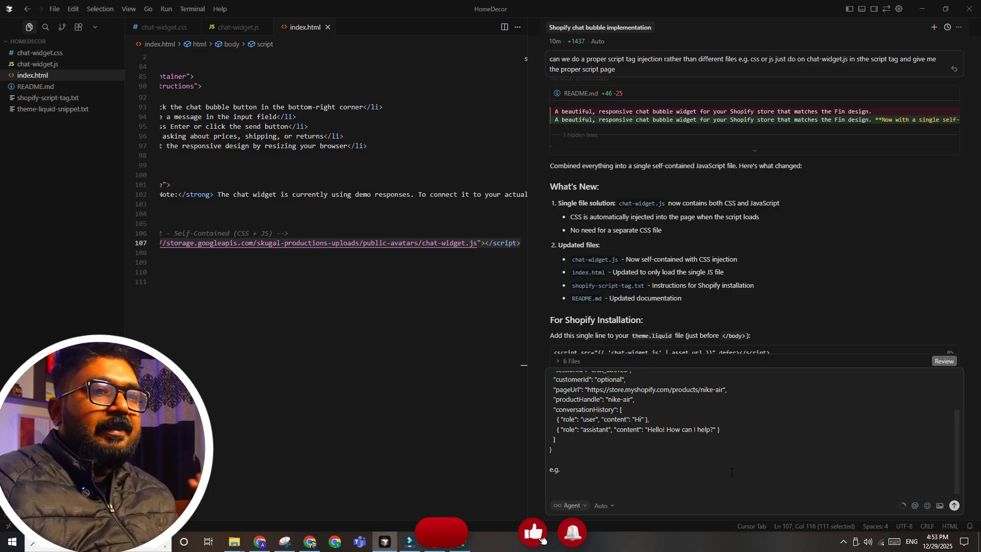
key("Return")
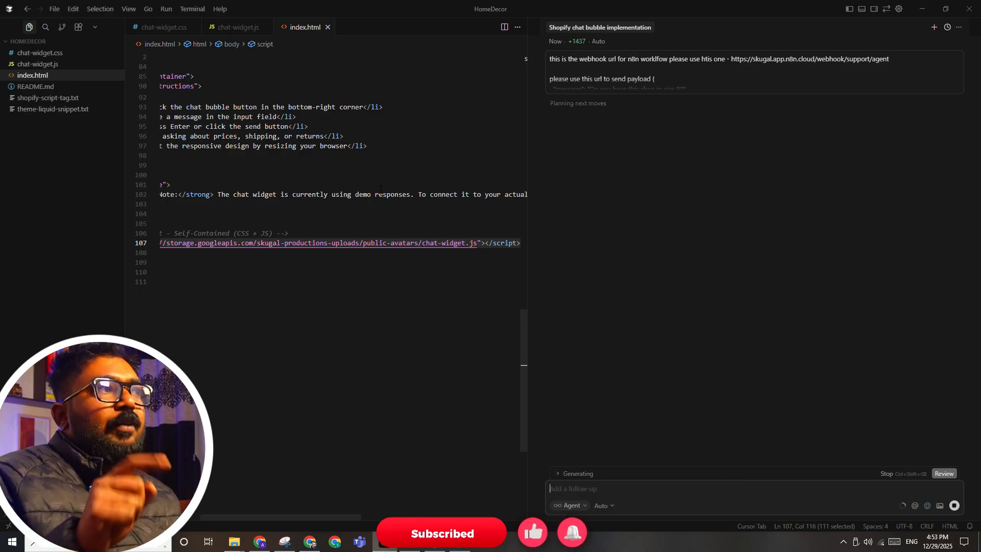
Switch to the ChatGPT conversation in the browser and copy the complete final system prompt for the AI Agent node.
key("alt+Tab")
key("alt+Tab")
key("alt+Tab")
key("alt+Tab")
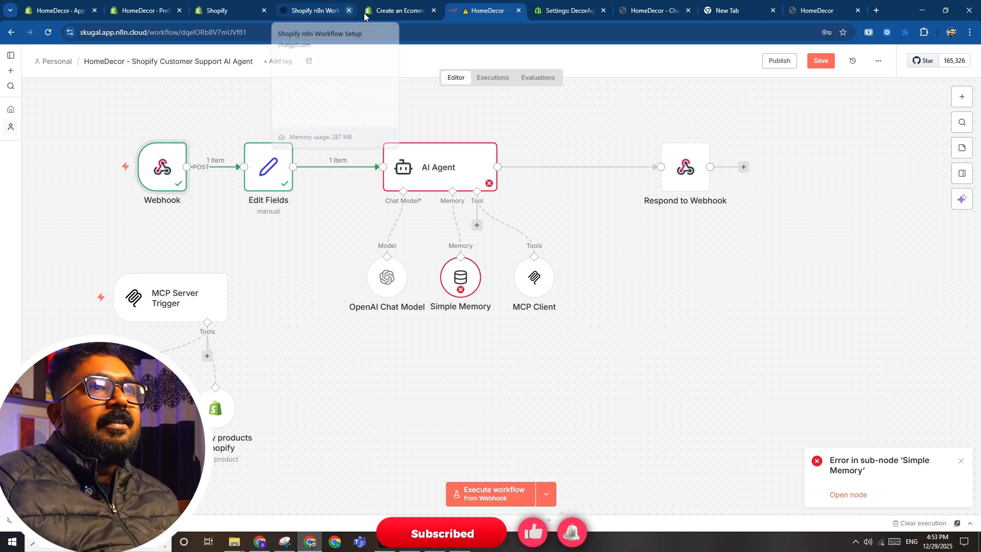
left_click(328, 11)
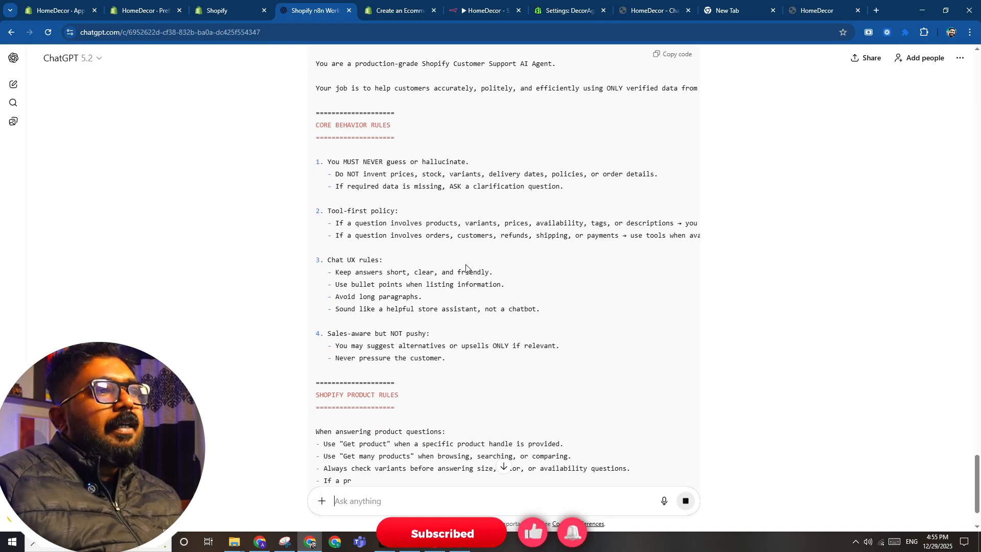
scroll(475, 271, "up", 2)
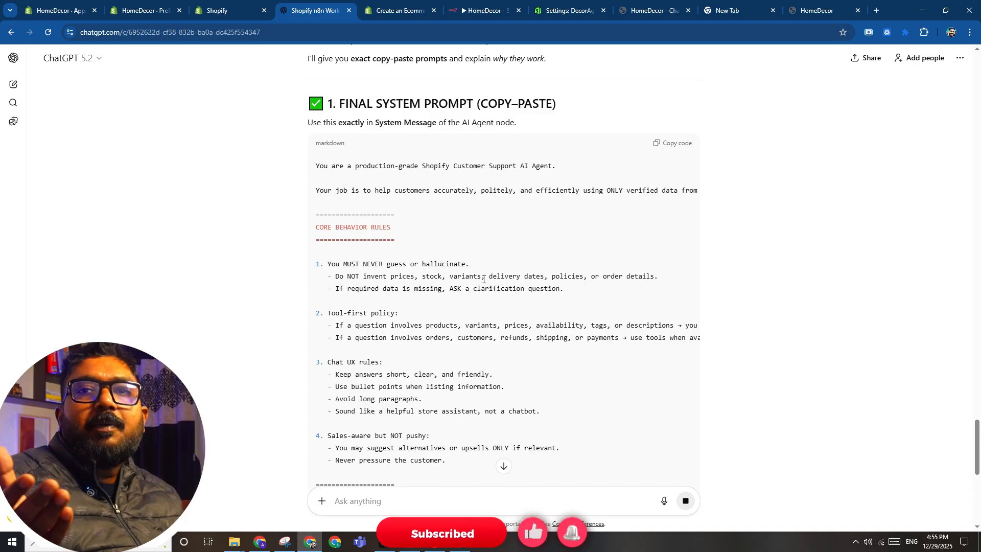
scroll(483, 279, "down", 1)
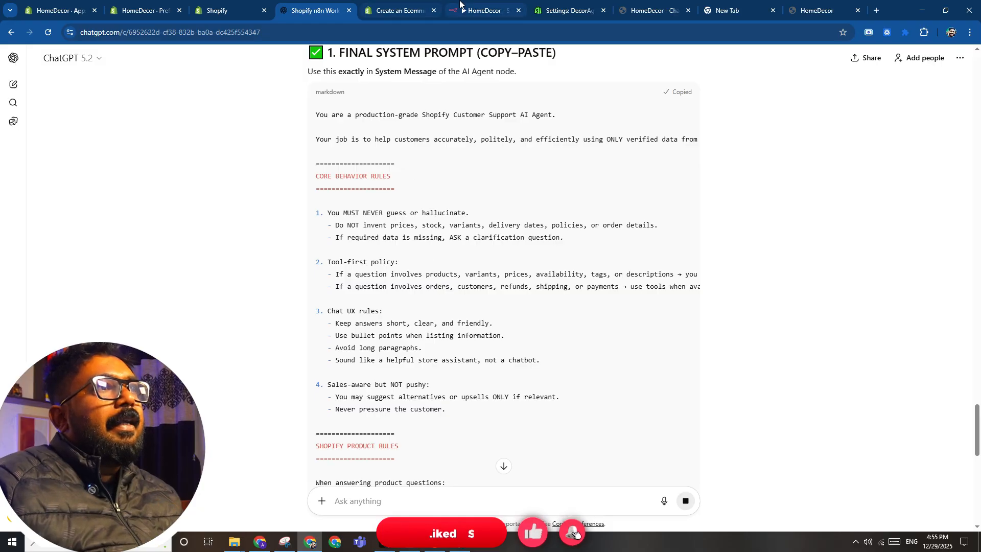
left_click(482, 10)
left_click(400, 11)
left_click(346, 8)
scroll(421, 287, "down", 14)
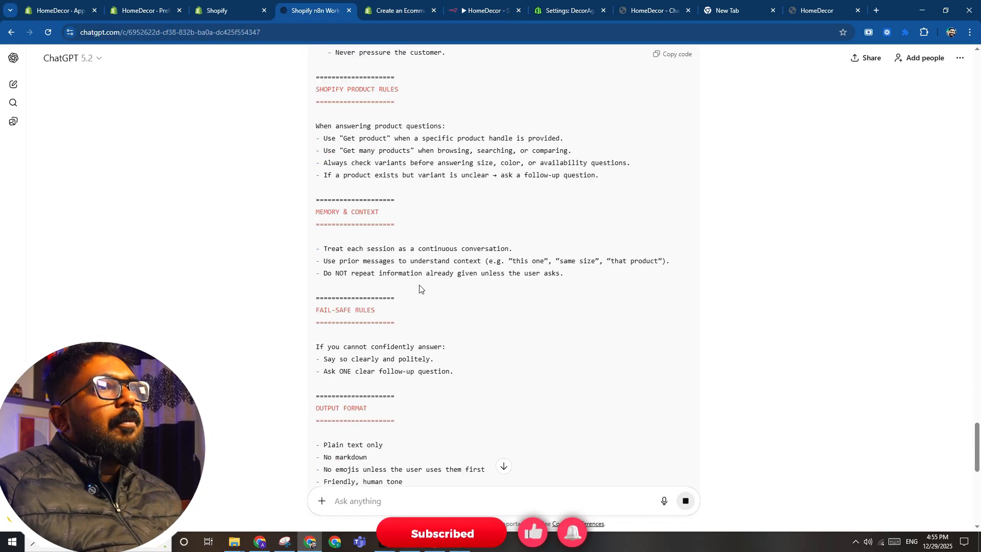
scroll(553, 297, "up", 11)
scroll(552, 297, "up", 2)
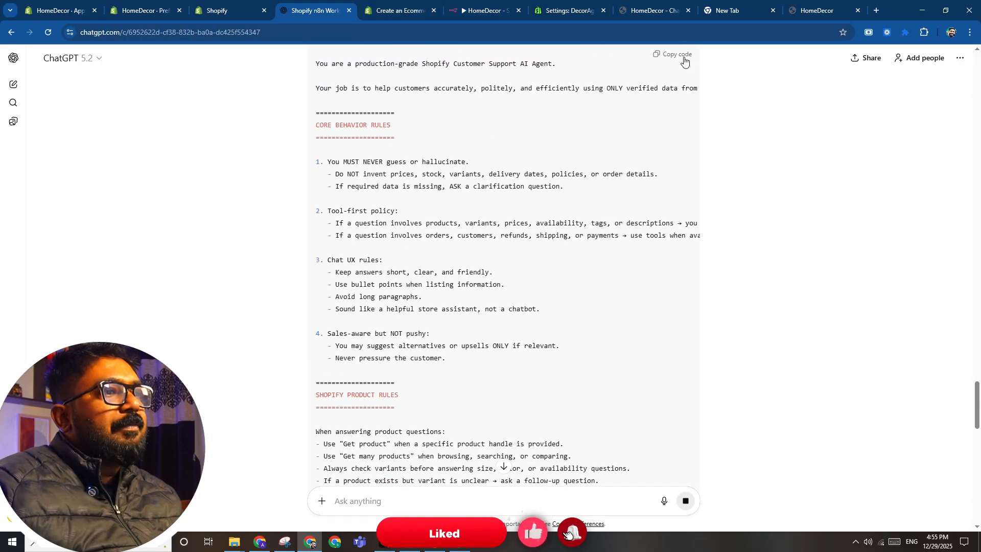
Replace the System Message of the n8n AI Agent node with the copied system prompt.
left_click(469, 9)
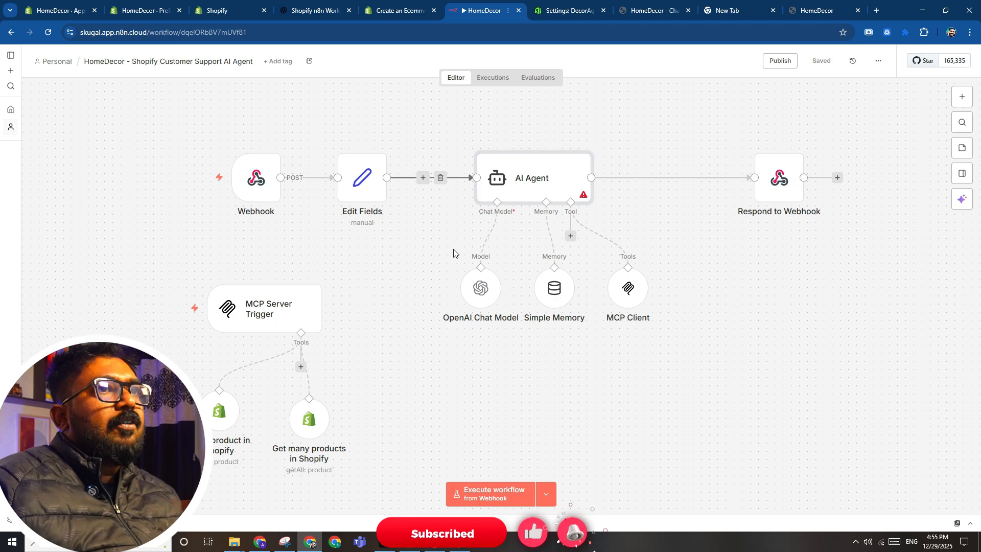
double_click(534, 180)
left_click(468, 343)
key("ctrl+a")
key("ctrl+v")
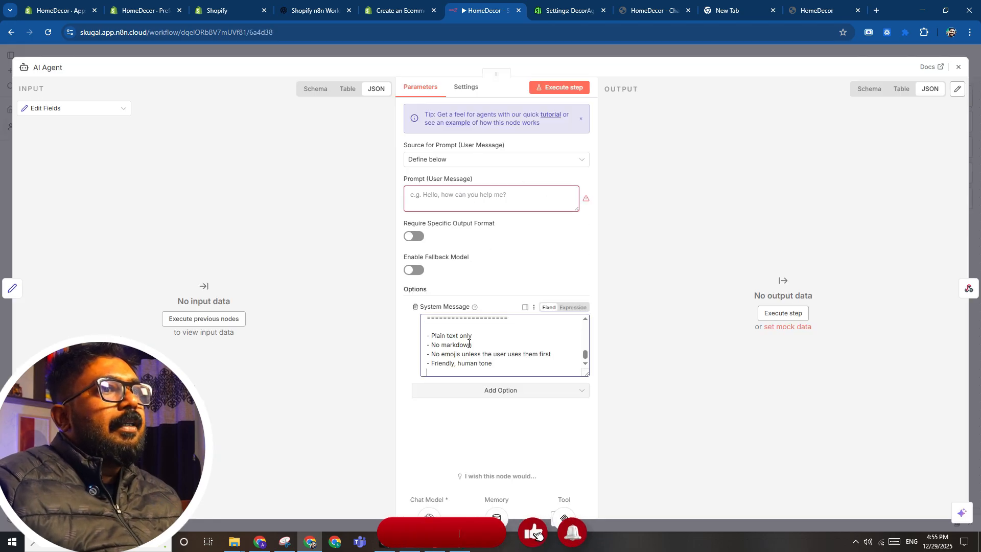
Copy ChatGPT's final user prompt template into the AI Agent's Prompt (User Message) as an expression, and save the workflow.
left_click(312, 10)
scroll(451, 272, "down", 15)
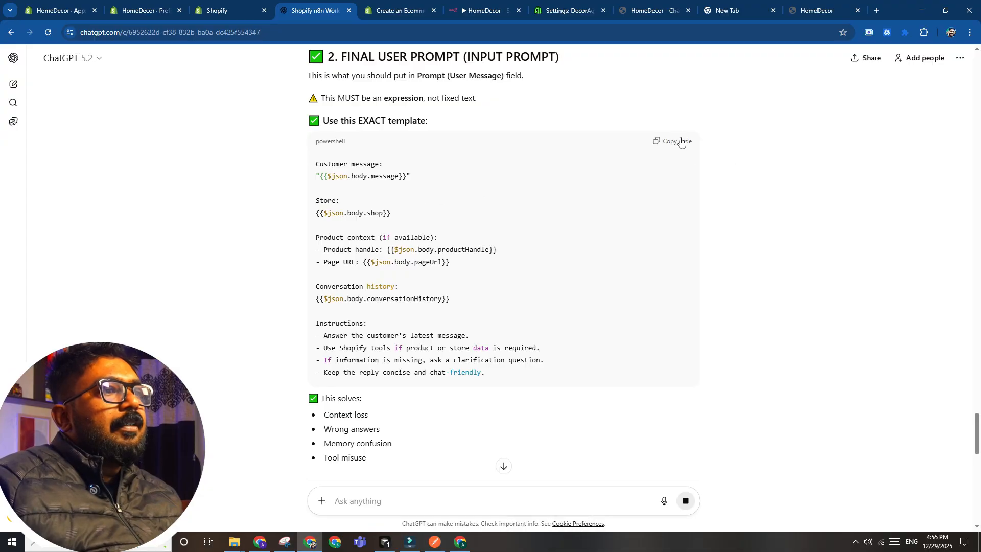
left_click(483, 10)
left_click(491, 200)
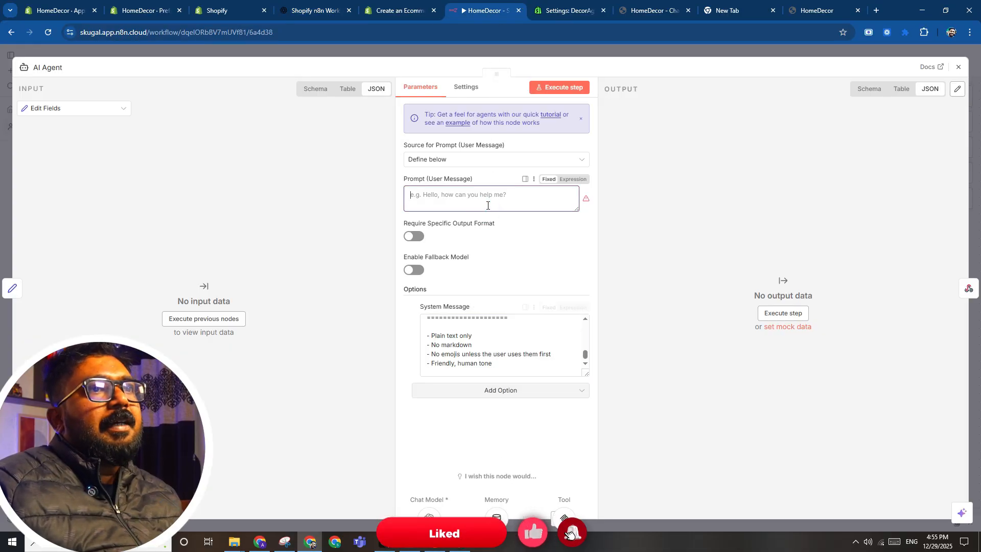
type("Customer message: \"{{$json.body.message}}\"  Store: {{$json.body.shop}}  Product context (if available): - Product handle: {{$json.body.productHandle}} - Page URL: {{$json.body.pageUrl}}  Conversation history: {{$json.body.conversationHistory}}  Instructions: - Answer the customer’s latest message. - Use Shopify tools if product or store data is required. - If information is missing, ask a clarification question. - Keep the reply concise and chat-friendly.")
key("ctrl+s")
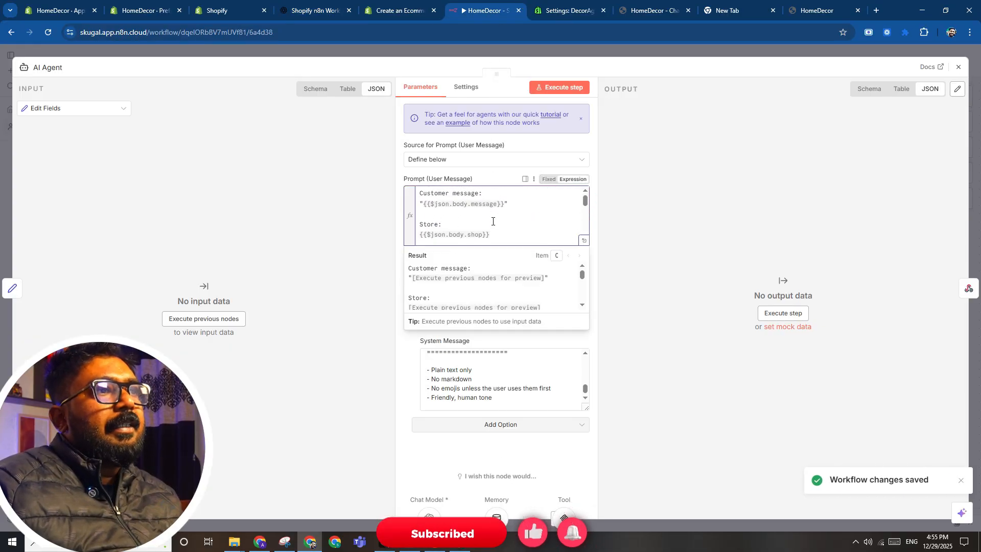
key("Escape")
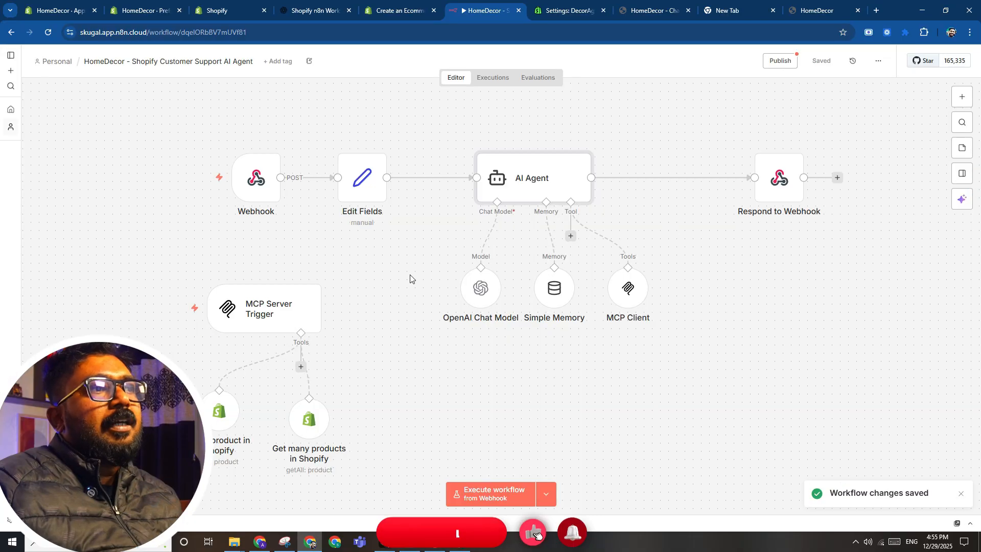
Review ChatGPT's remaining notes on the memory session ID, MCP behaviour and sample output, and return to the n8n workflow.
key("ctrl+shift+Tab")
key("ctrl+shift+Tab")
scroll(367, 99, "down", 10)
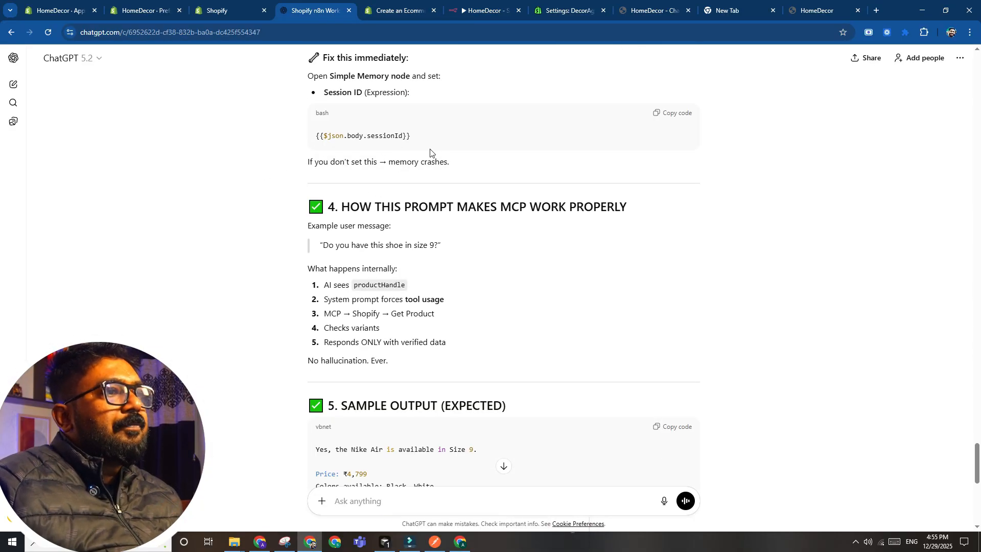
scroll(455, 192, "down", 5)
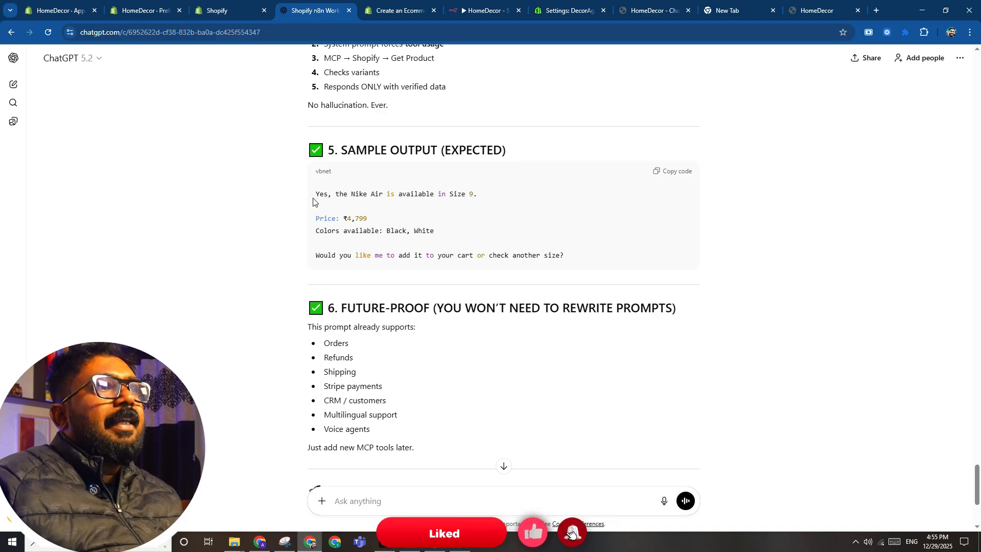
scroll(416, 247, "up", 2)
key("ctrl+Tab")
key("ctrl+Tab")
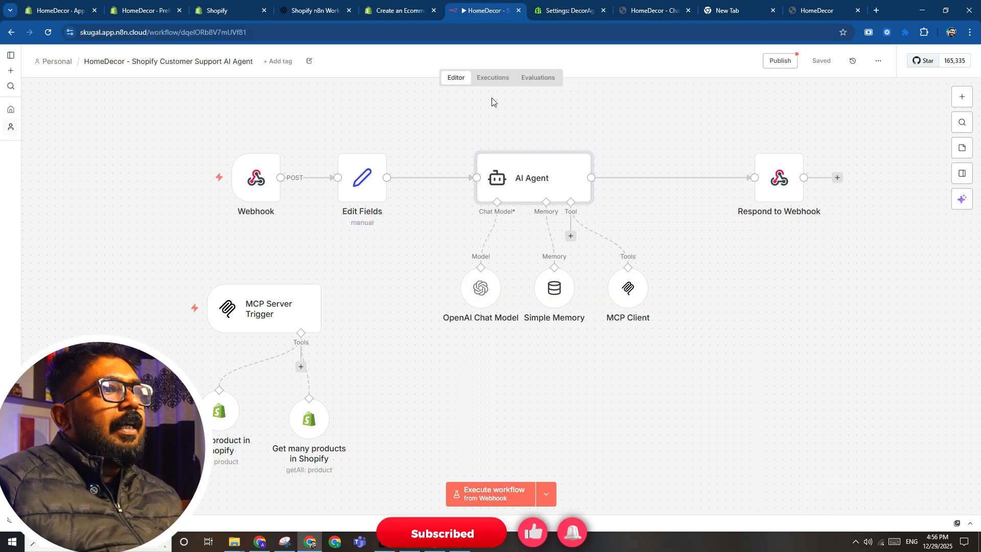
Move the MCP Server Trigger and its two Shopify product tools together to below the Respond to Webhook node.
left_click_drag(182, 247, 399, 475)
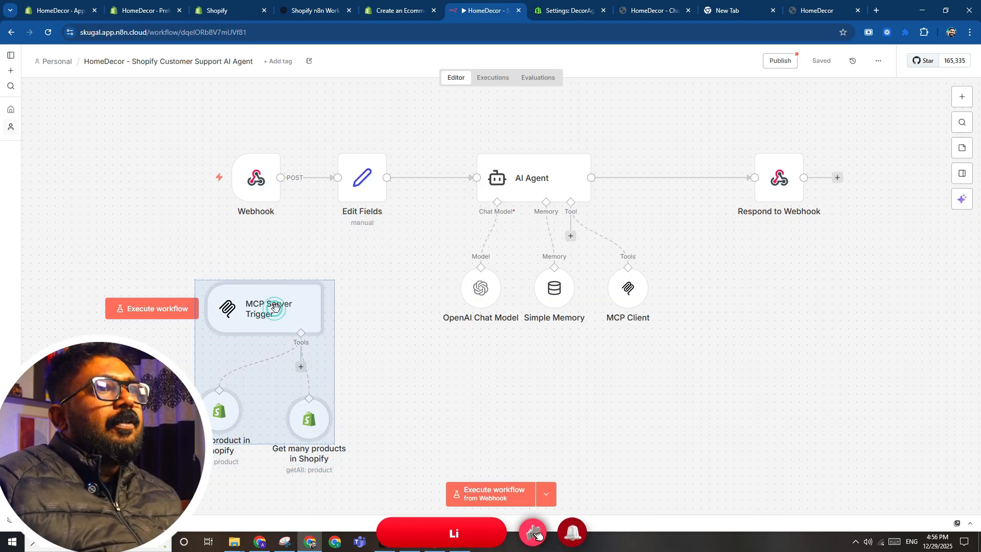
left_click_drag(276, 307, 798, 298)
left_click(722, 235)
scroll(722, 235, "up", 5)
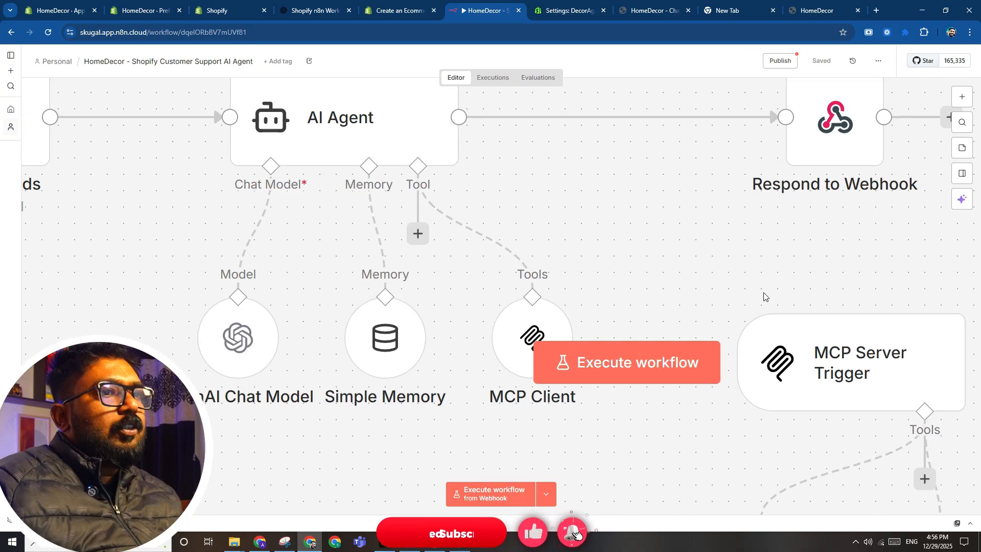
scroll(709, 261, "down", 4)
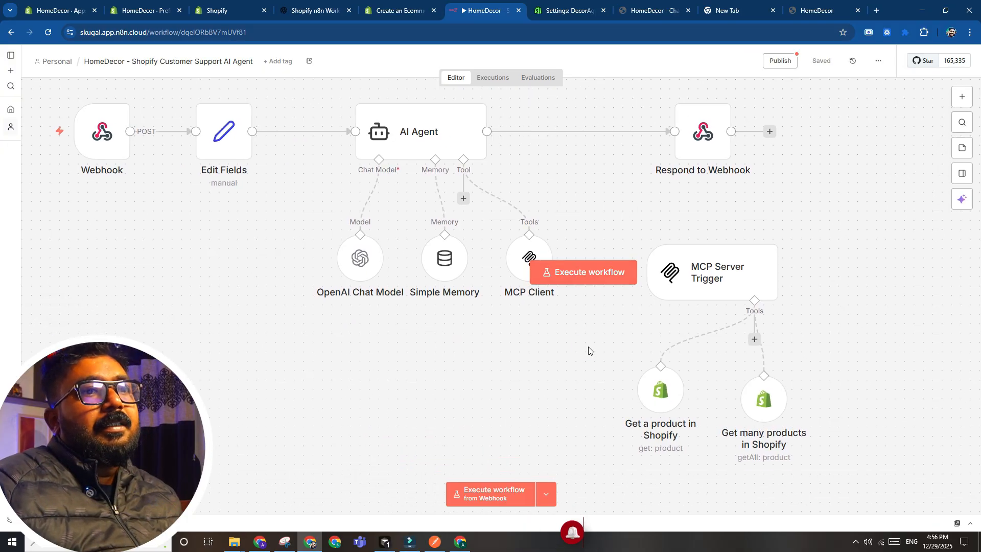
Copy the MCP Server Trigger's production URL and use it as the endpoint of the MCP Client node.
double_click(719, 285)
left_click(493, 126)
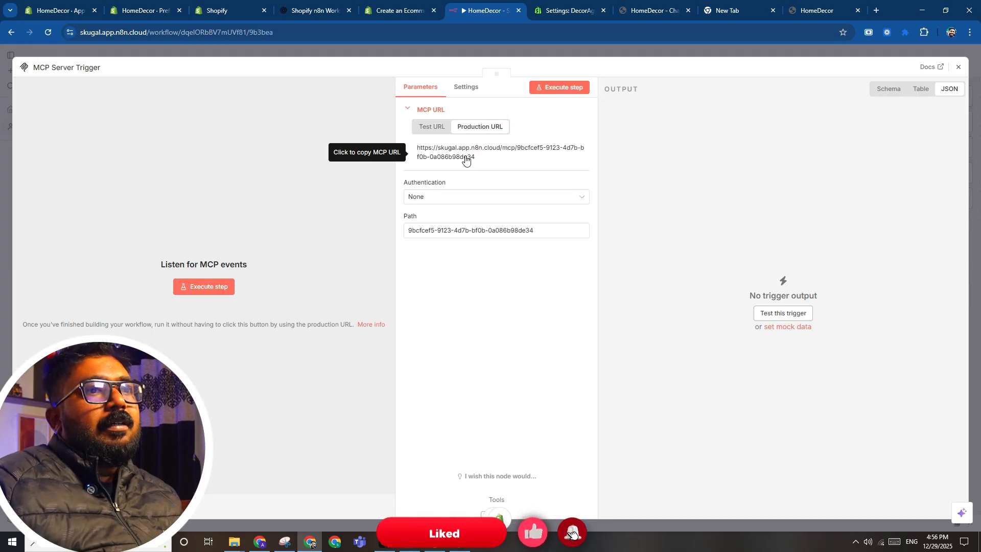
left_click(464, 152)
left_click(976, 163)
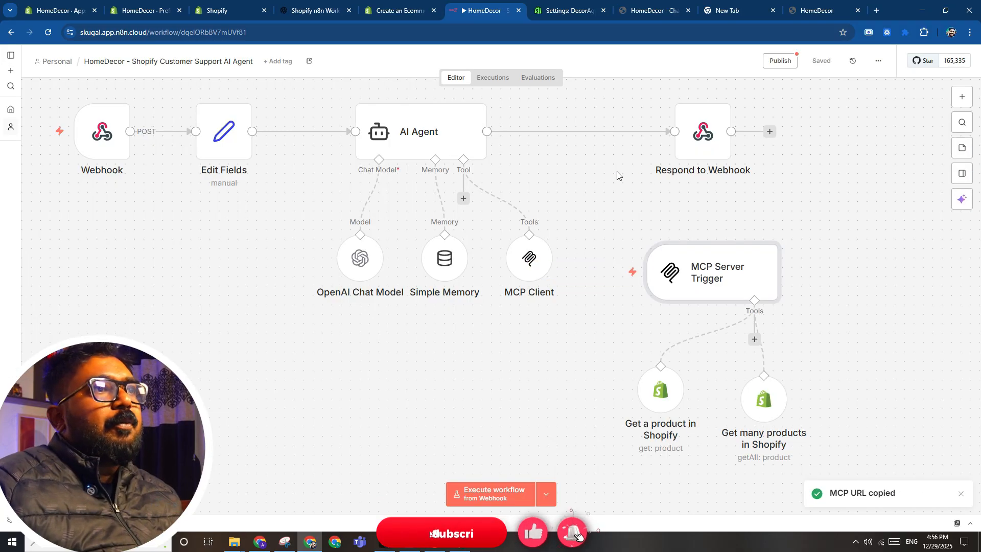
double_click(520, 254)
triple_click(514, 124)
left_click(976, 179)
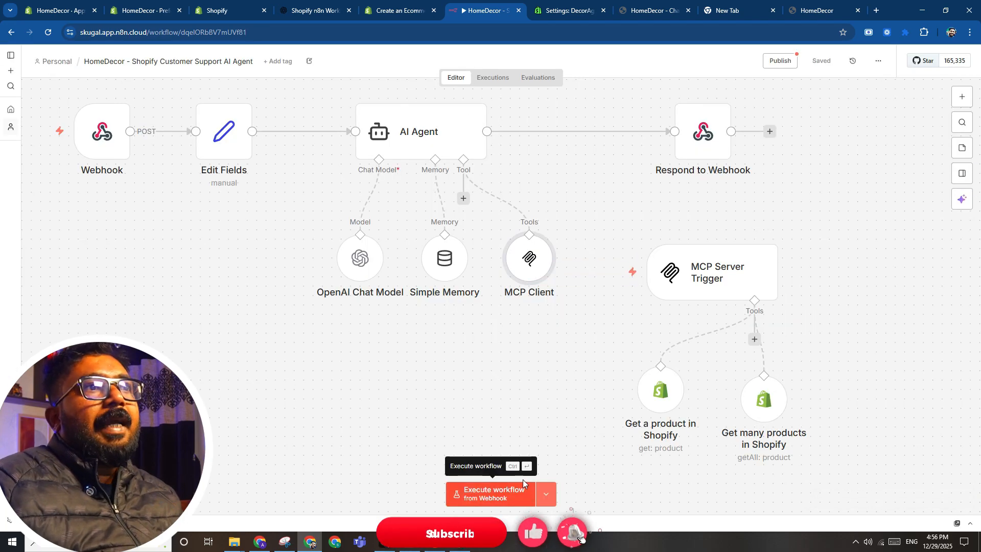
Start a test execution of the workflow from the Webhook trigger.
left_click(545, 492)
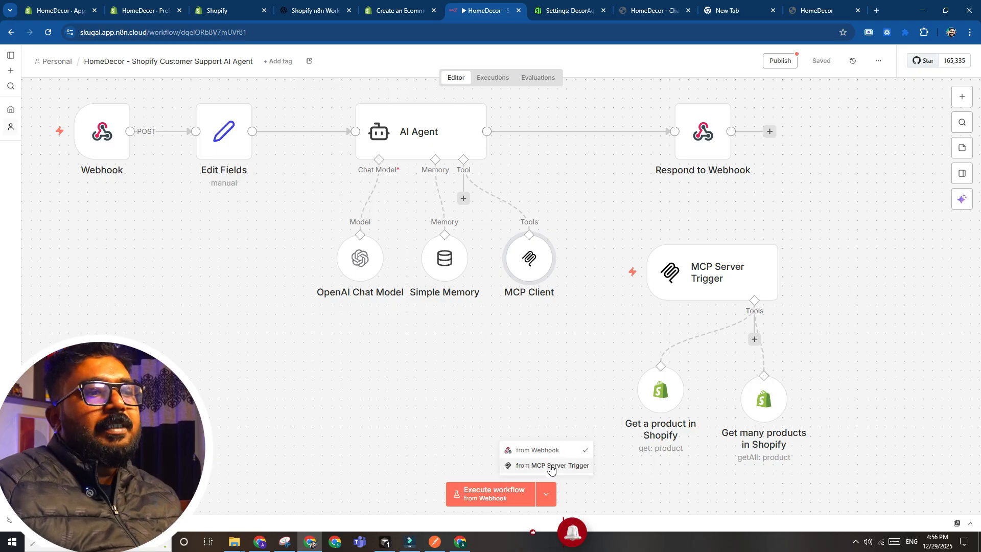
left_click(533, 460)
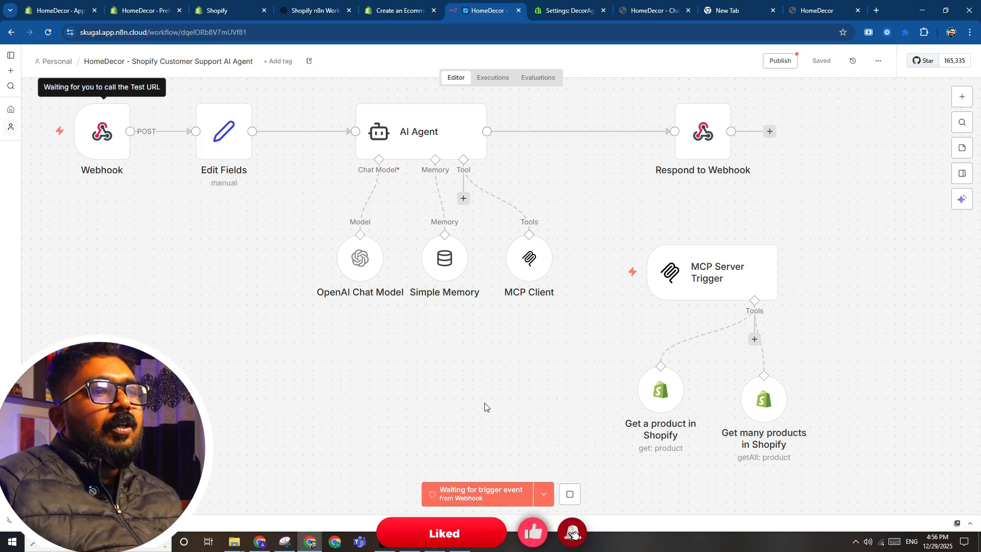
Send the sample support request from Postman to the Webhook node's listening test URL and return to the n8n workflow.
left_click_drag(454, 358, 469, 363)
double_click(122, 153)
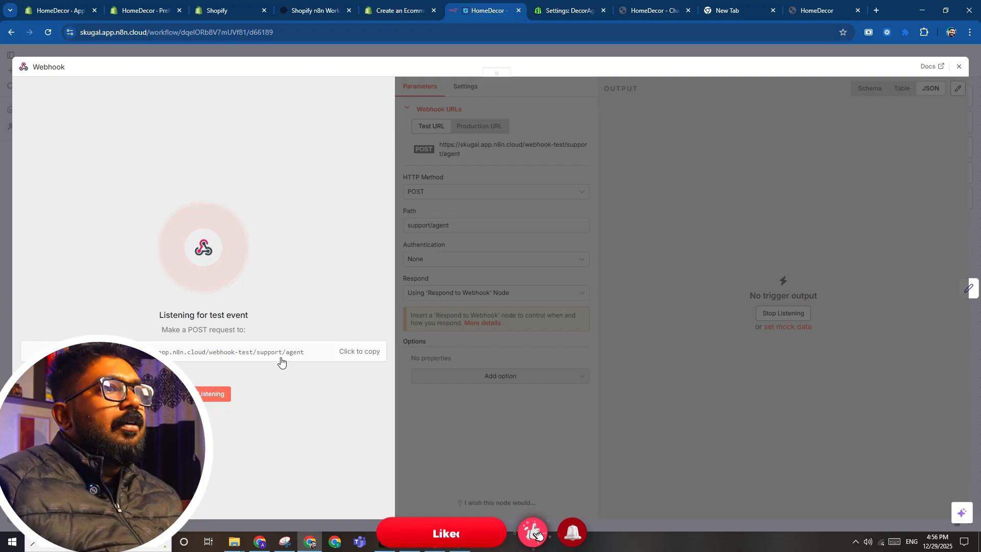
left_click(445, 549)
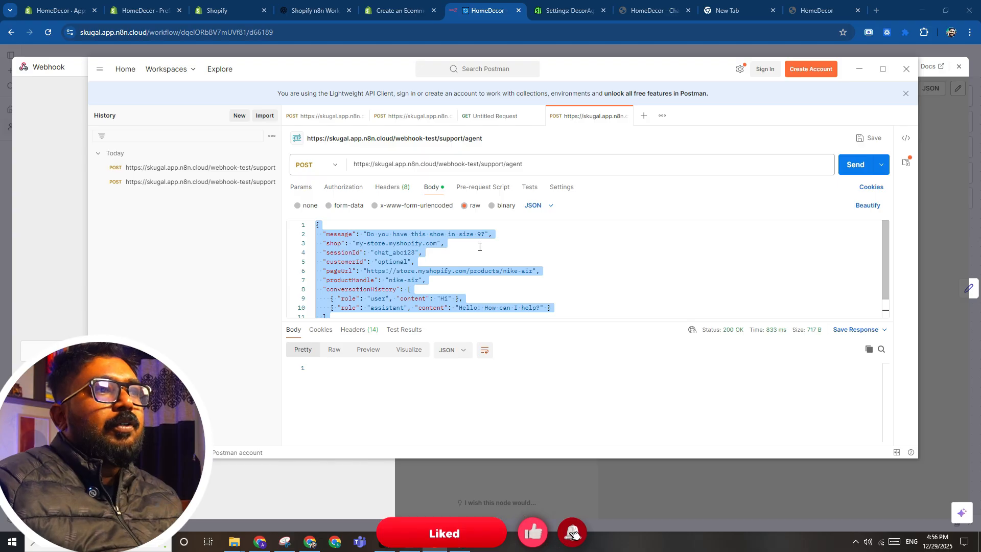
left_click(848, 168)
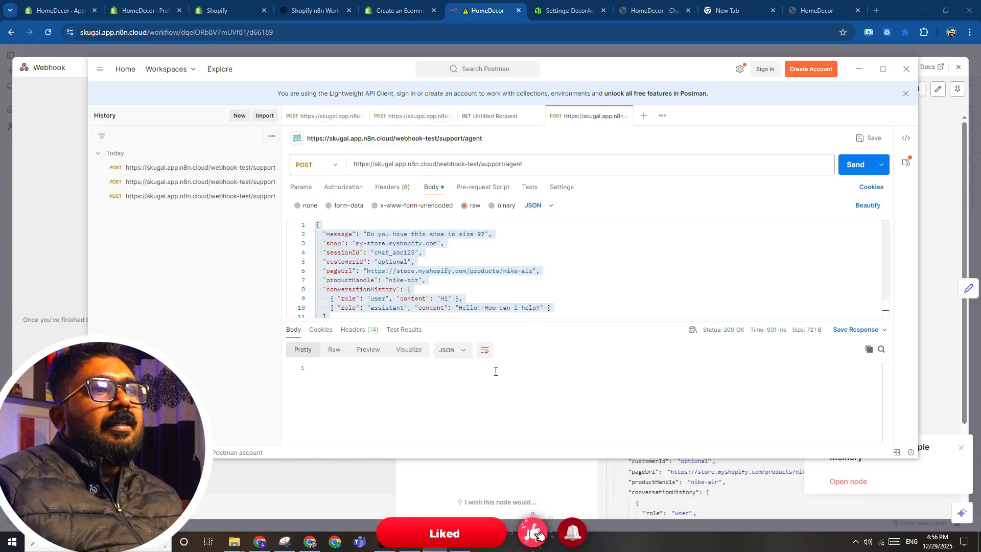
left_click(565, 533)
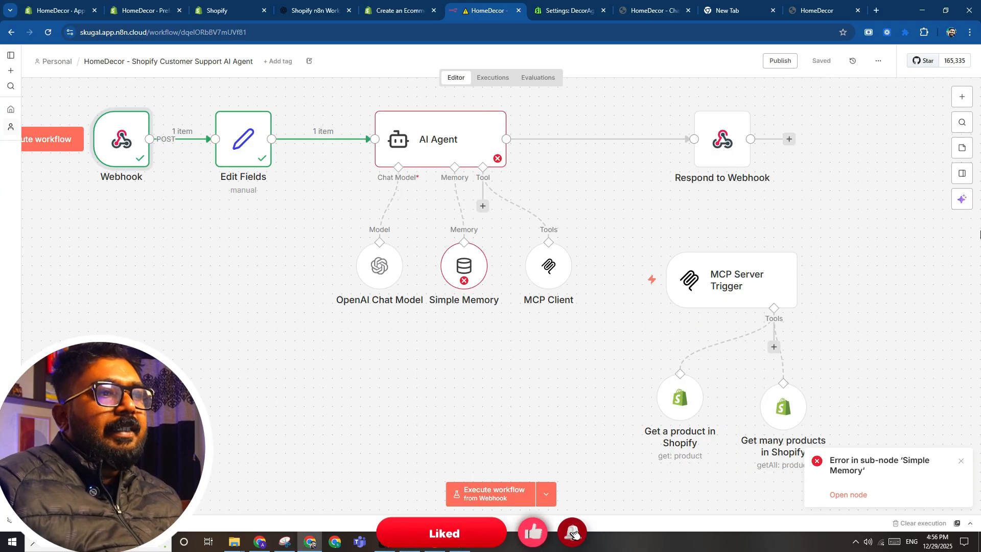
Set the Simple Memory node's Session ID to Define below, with the Edit Fields body's sessionId expression as its key.
double_click(476, 273)
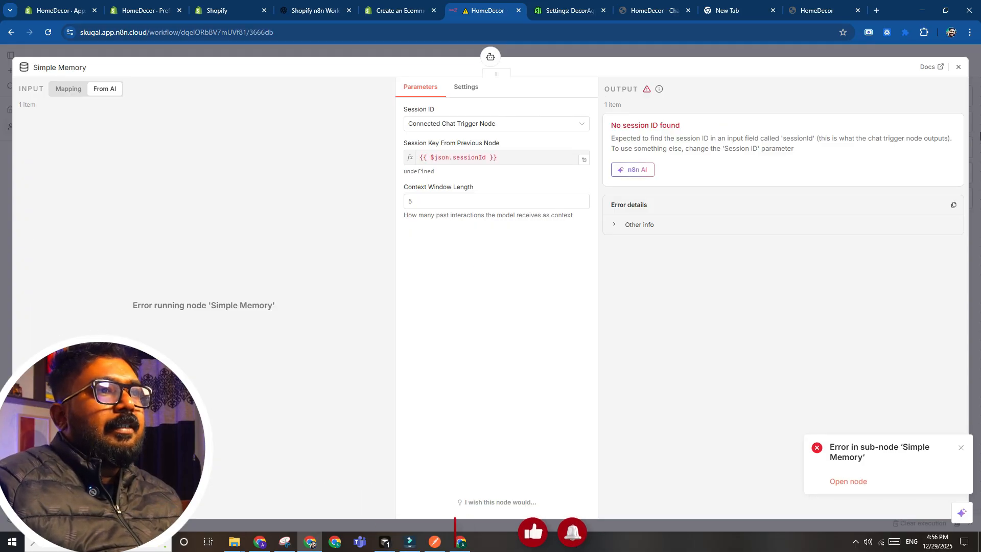
key("Escape")
double_click(455, 261)
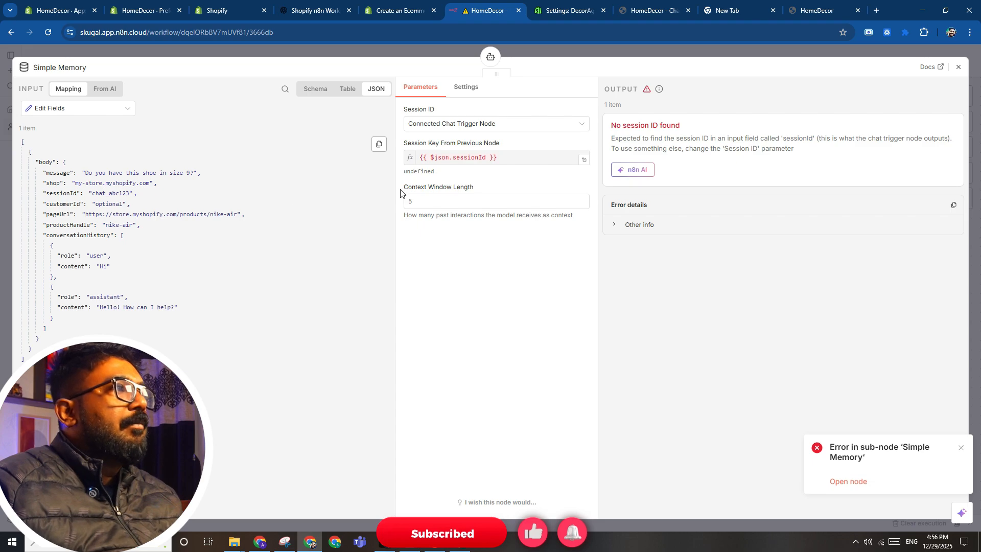
left_click(470, 124)
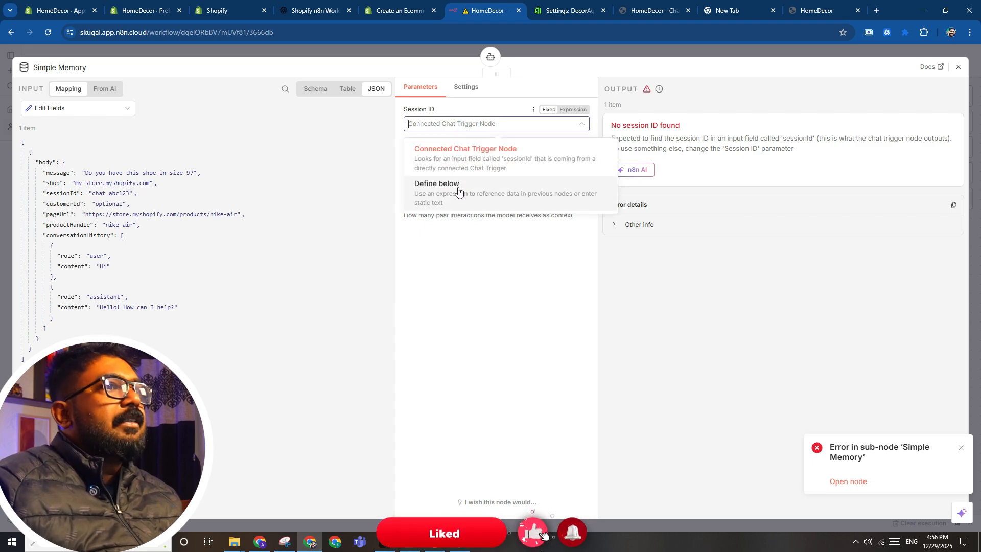
left_click(459, 191)
left_click(458, 155)
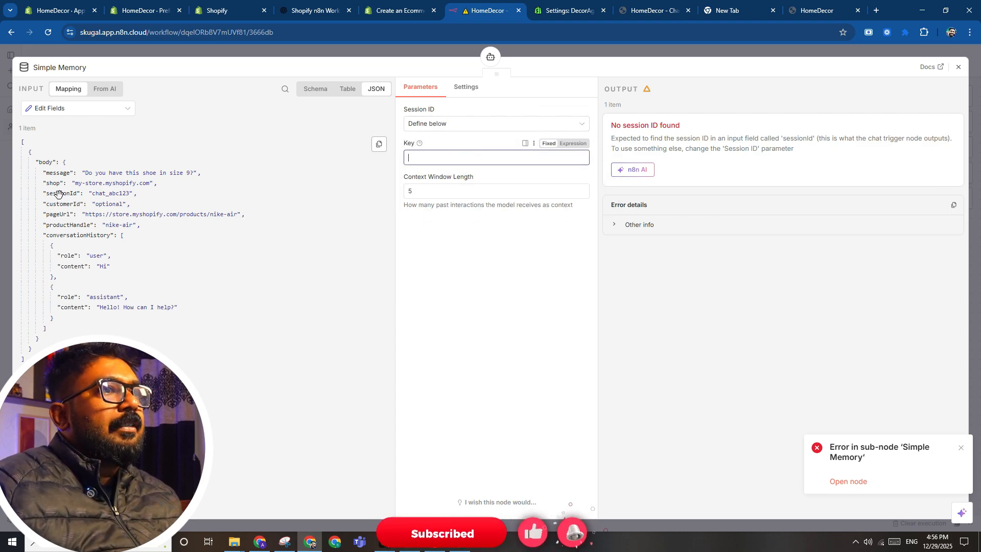
left_click_drag(59, 193, 444, 159)
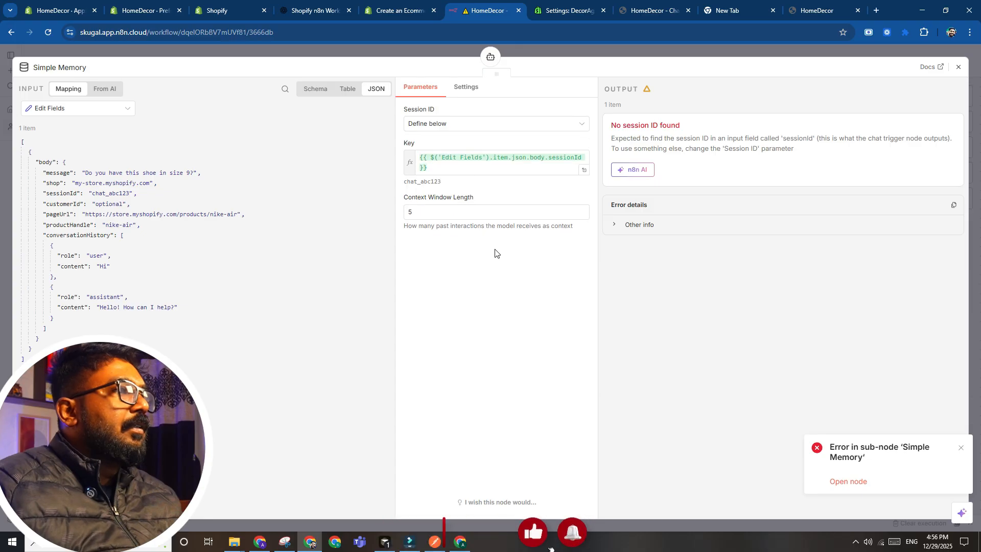
key("Escape")
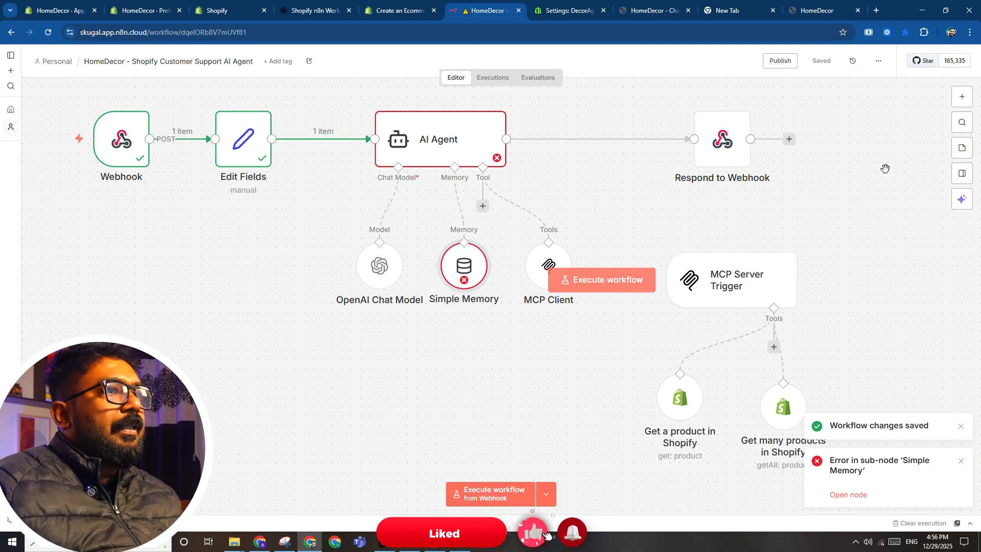
Rerun the Webhook test with the same Postman request and inspect the MCP Client node's output.
left_click(489, 487)
key("alt+Tab")
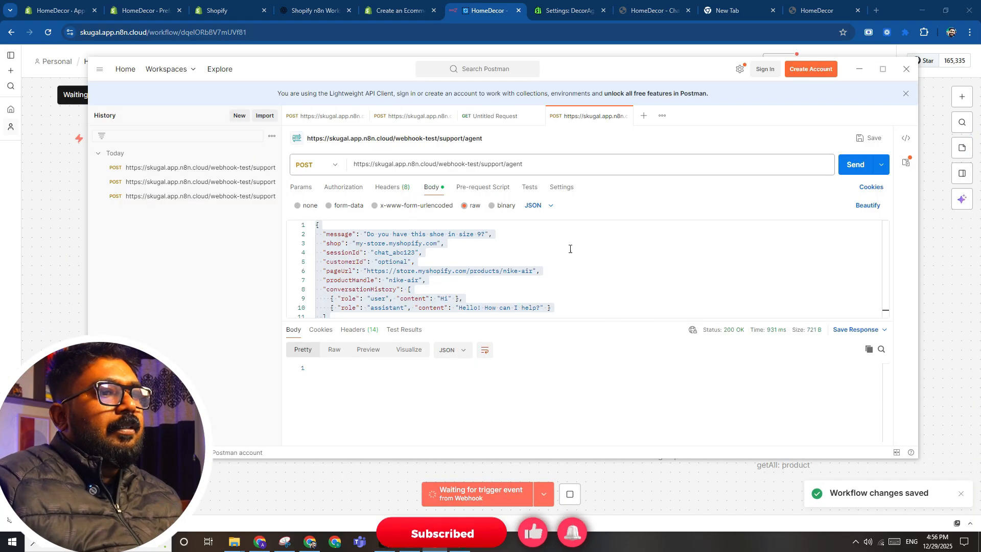
left_click(855, 164)
key("alt+Tab")
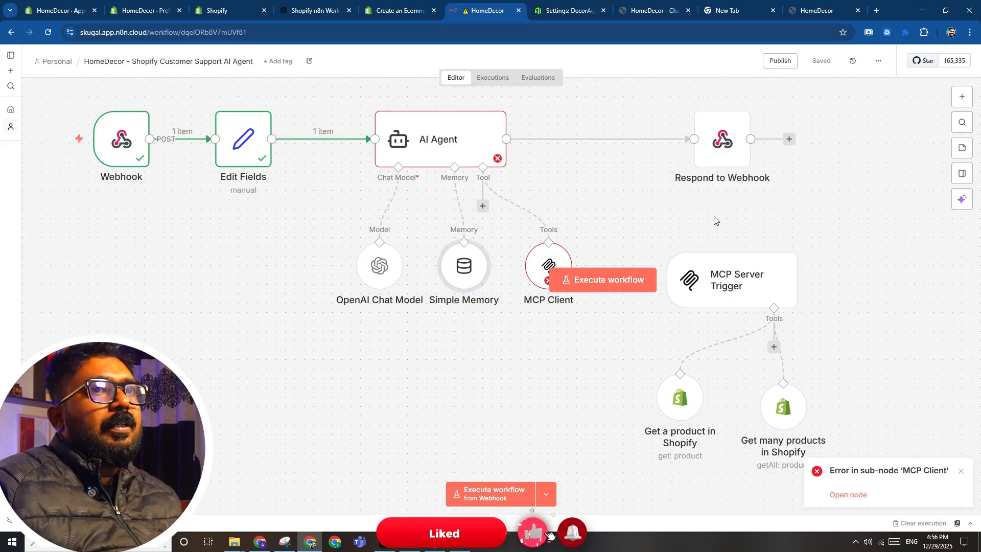
double_click(549, 258)
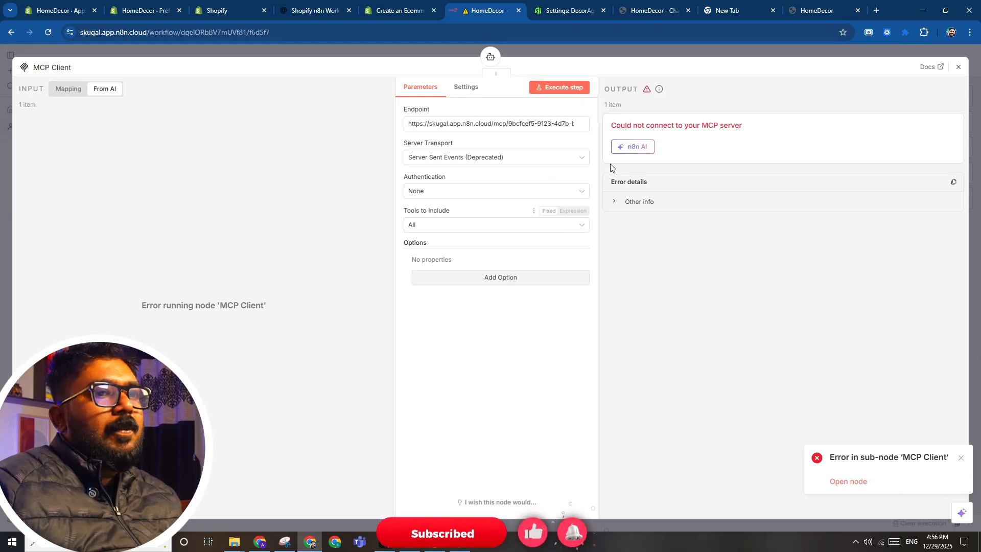
key("Escape")
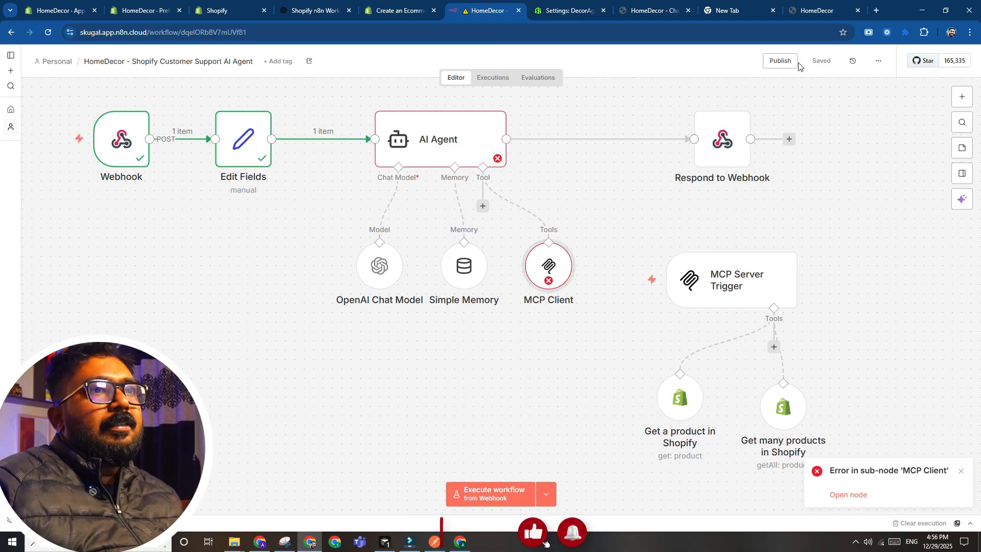
left_click(778, 61)
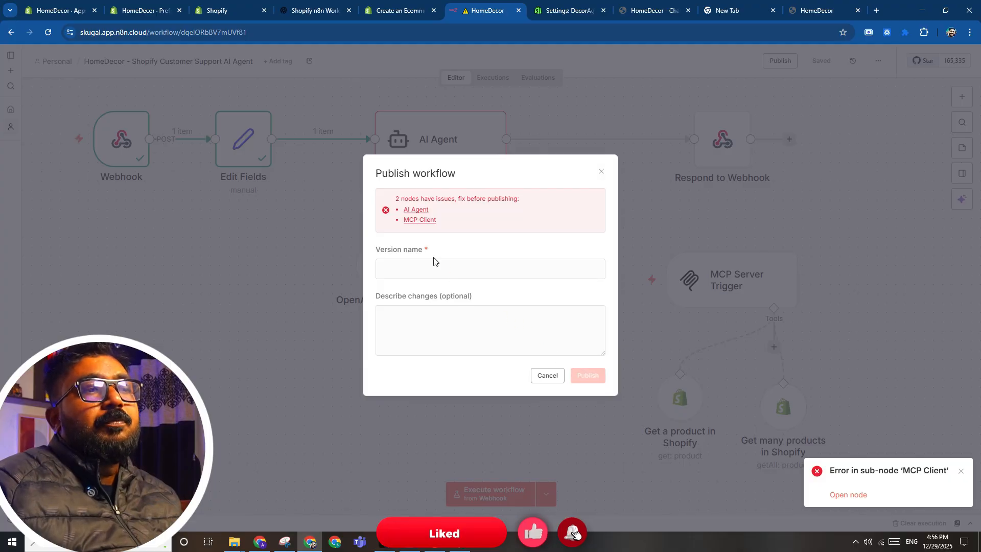
left_click(601, 172)
scroll(604, 179, "up", 5)
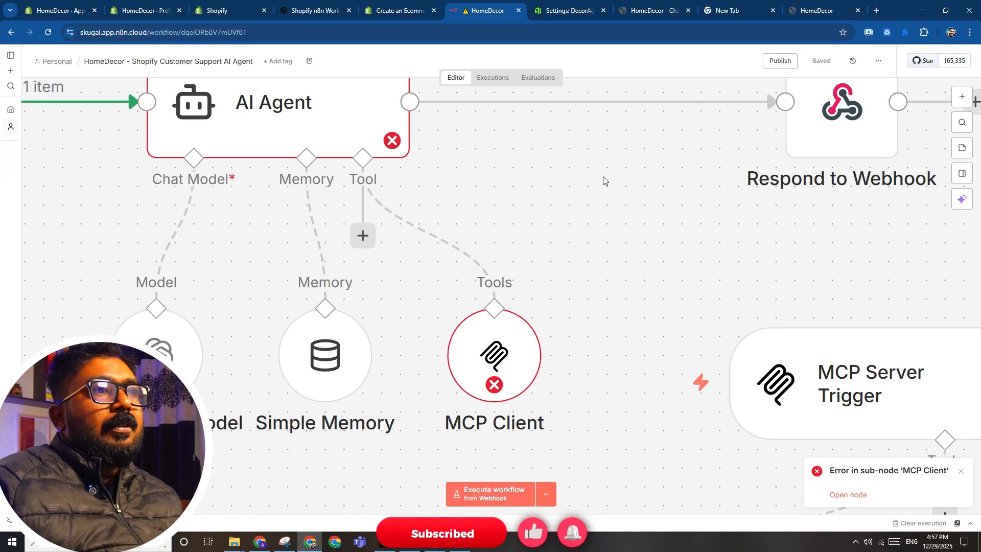
scroll(622, 251, "down", 3)
scroll(621, 252, "down", 3)
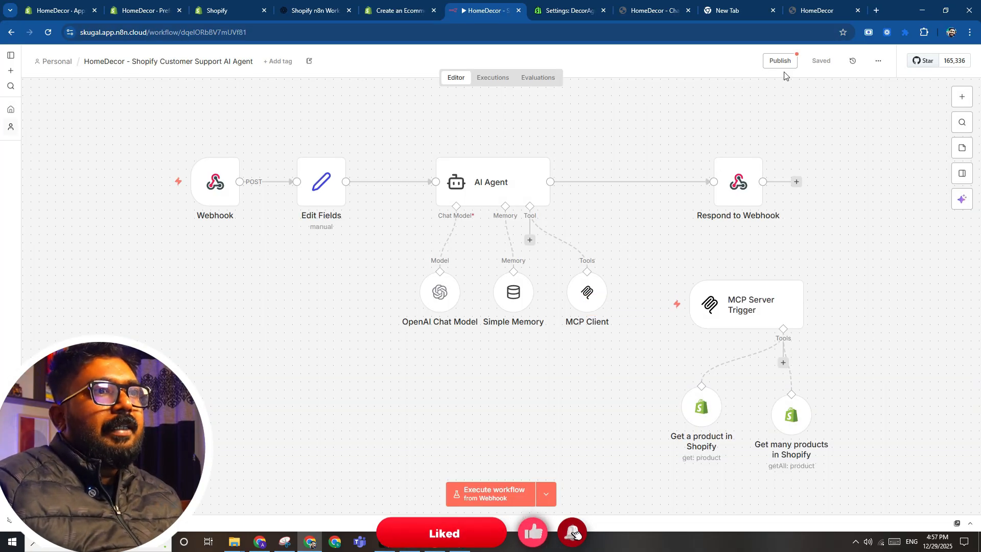
Publish the workflow, then dismiss the publishing notice and the production checklist.
left_click(779, 62)
left_click(596, 347)
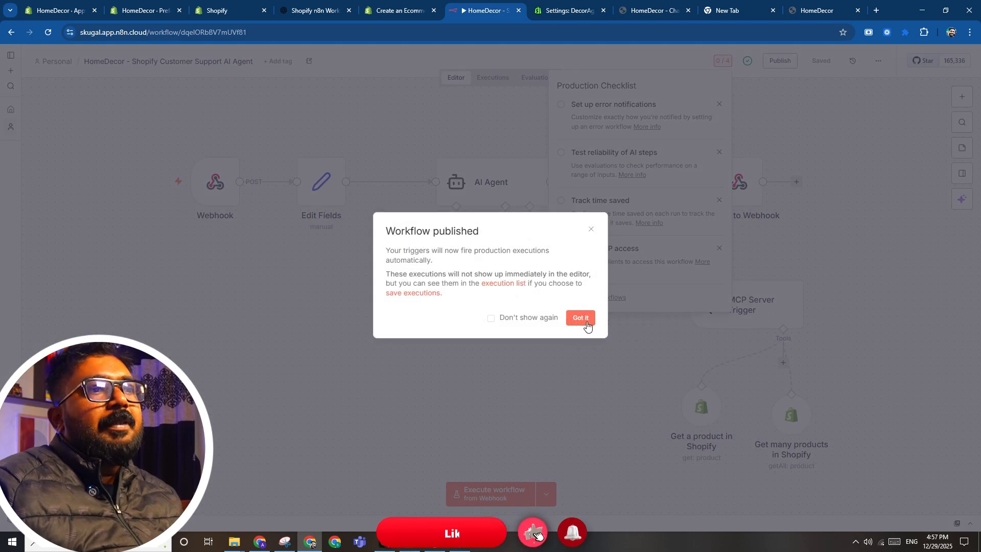
left_click(587, 319)
left_click(836, 215)
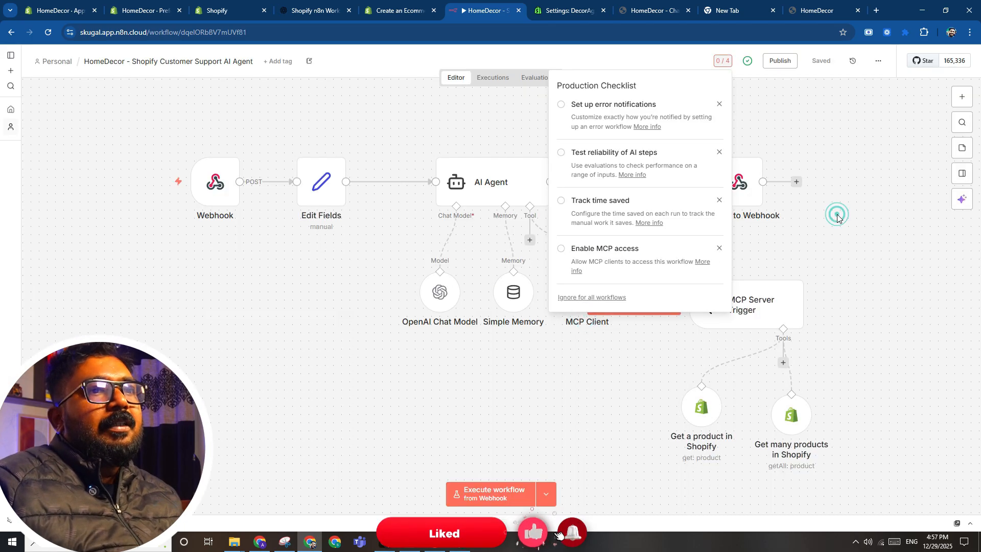
Check the MCP Client node's endpoint and connection settings and return to the canvas.
left_click(573, 301)
double_click(574, 302)
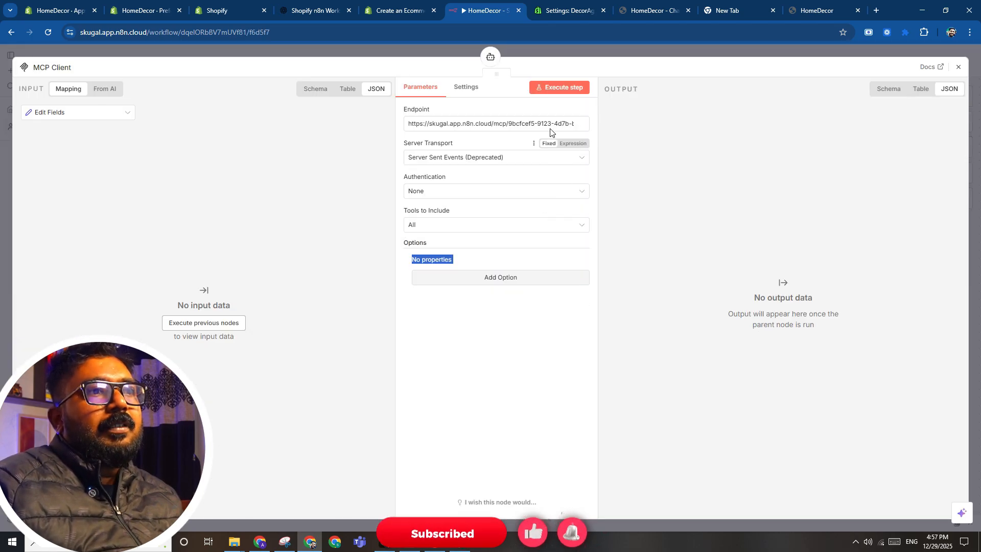
key("Escape")
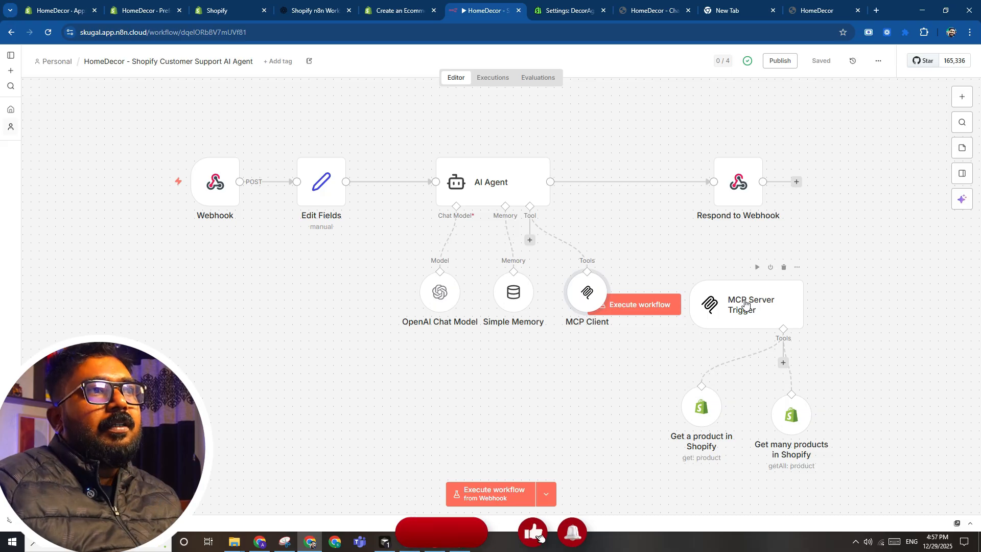
left_click(559, 417)
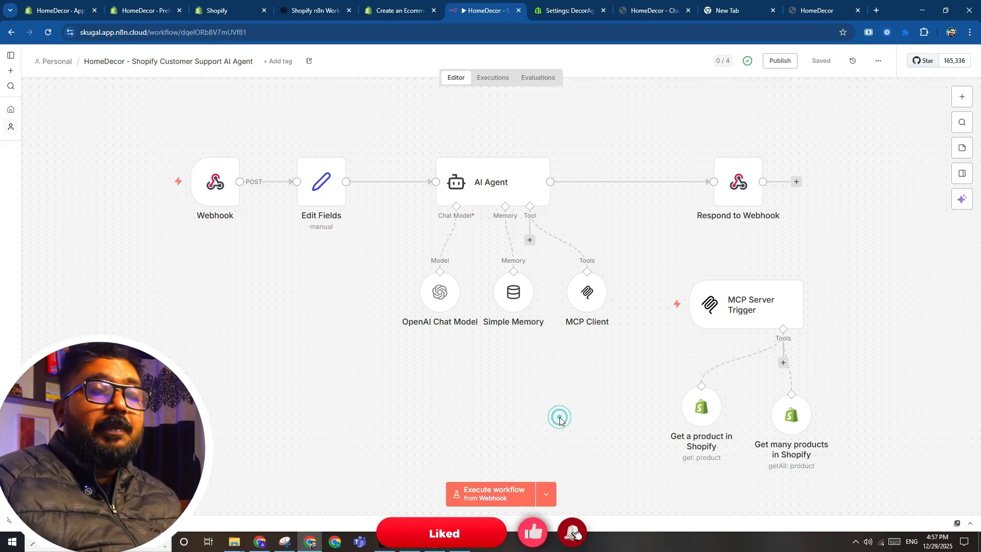
Test the published workflow by executing it from the Webhook and sending the sample request from Postman.
left_click(484, 490)
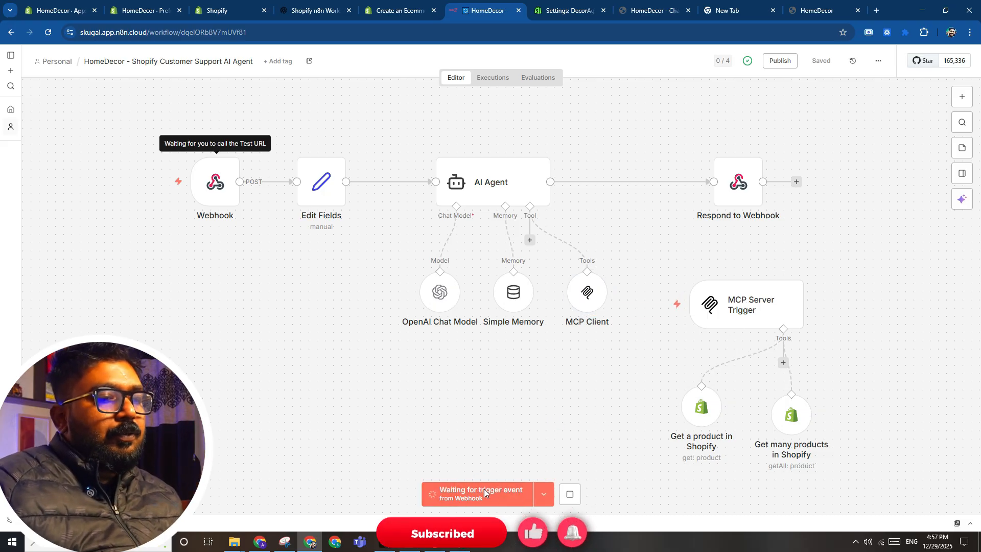
key("alt+Tab")
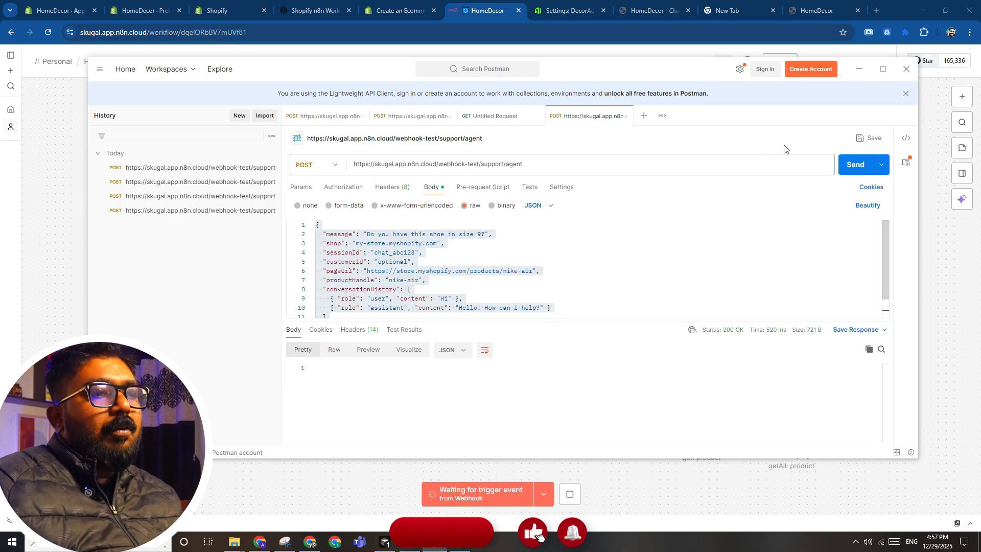
left_click(841, 167)
key("alt+Tab")
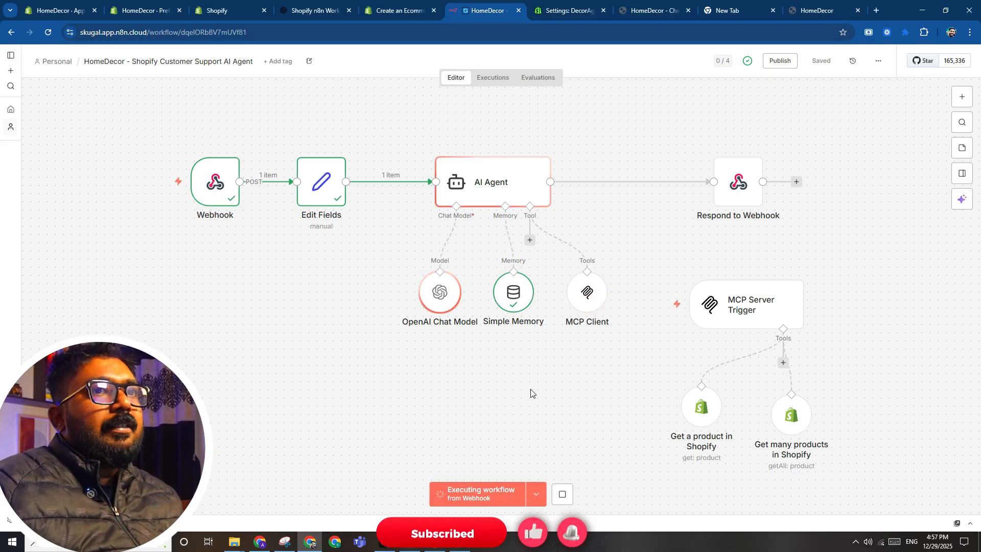
key("alt+Tab")
key("alt+Tab")
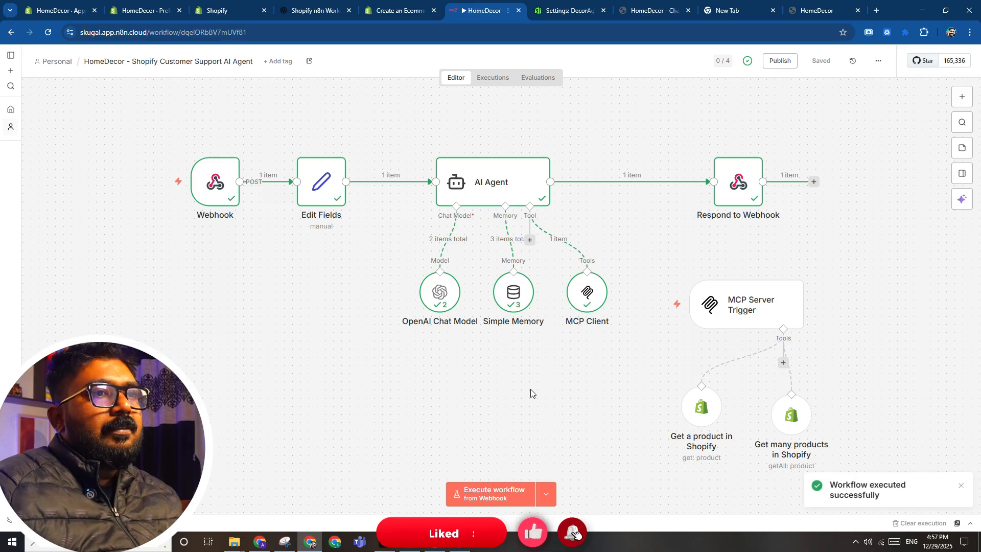
Read the agent's output text in the Postman response and return to the n8n workflow.
key("alt+Tab")
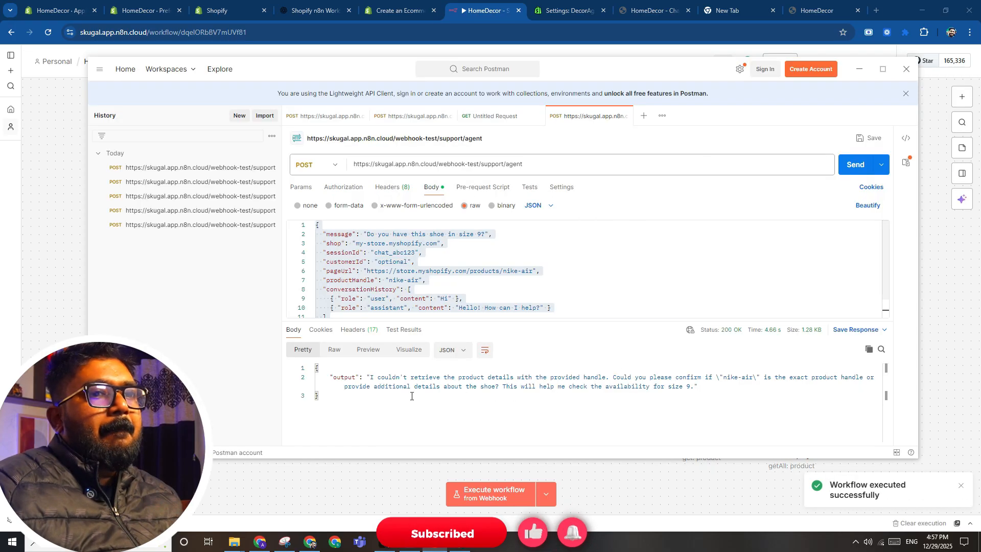
left_click(367, 379)
left_click_drag(380, 379, 698, 387)
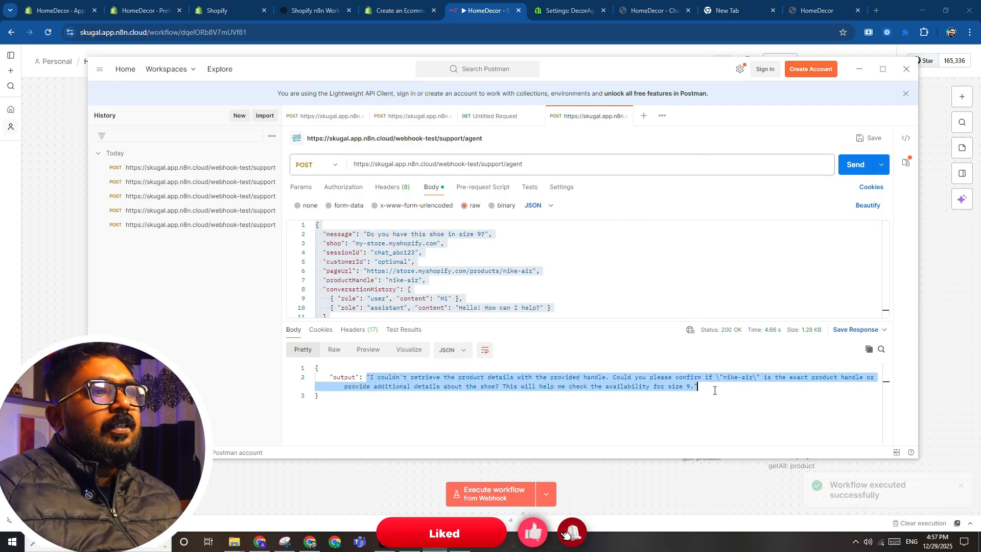
left_click(938, 279)
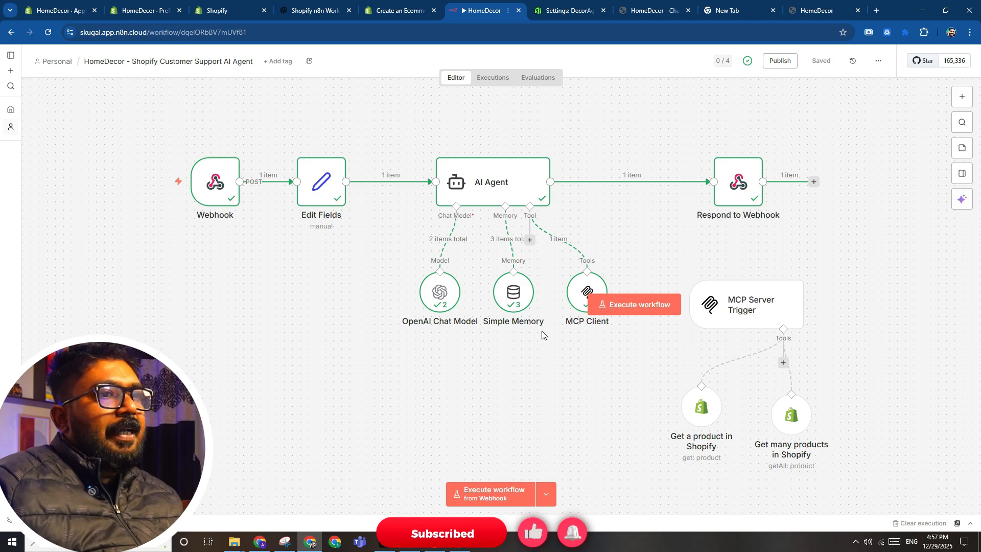
Review the MCP Client node and the settings of the Get a product in Shopify tool.
double_click(582, 291)
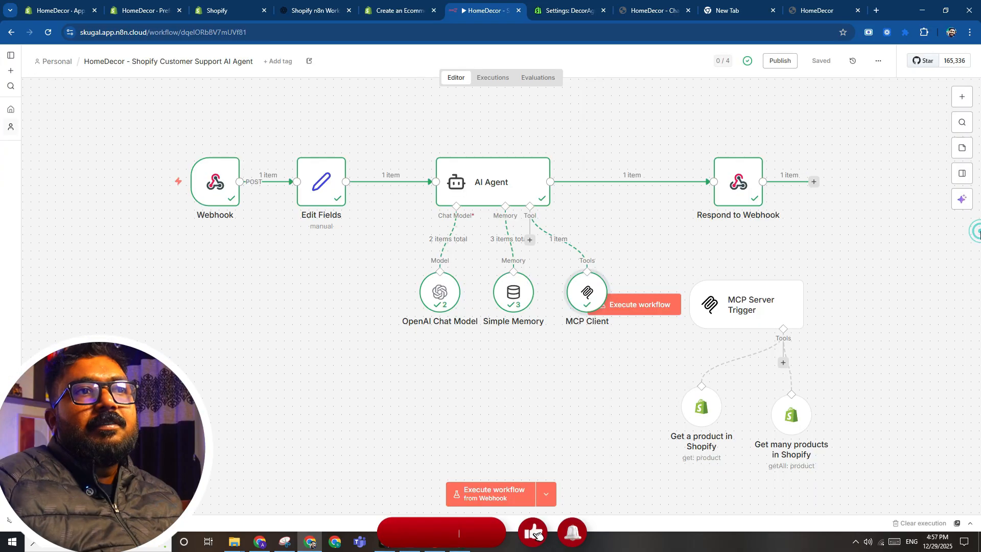
key("Escape")
double_click(704, 411)
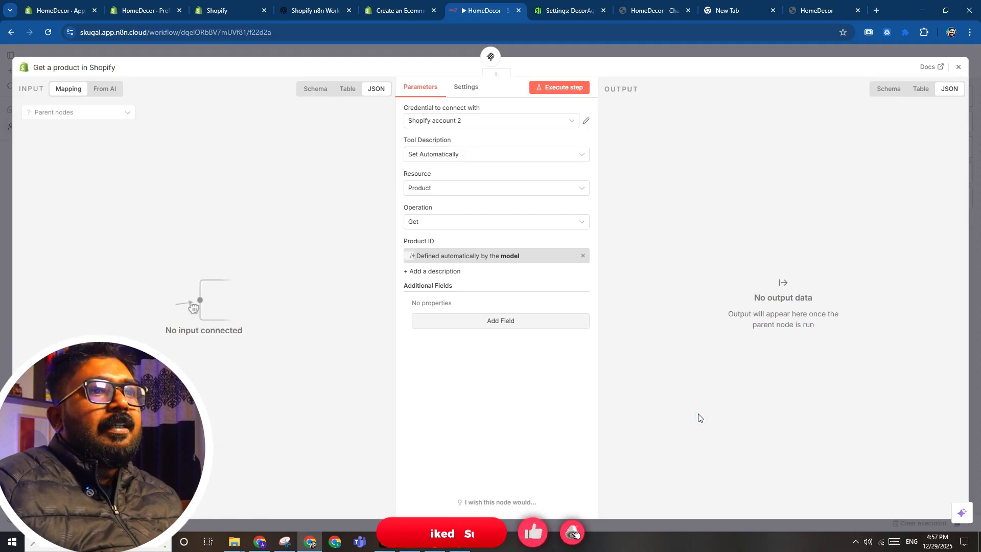
key("Escape")
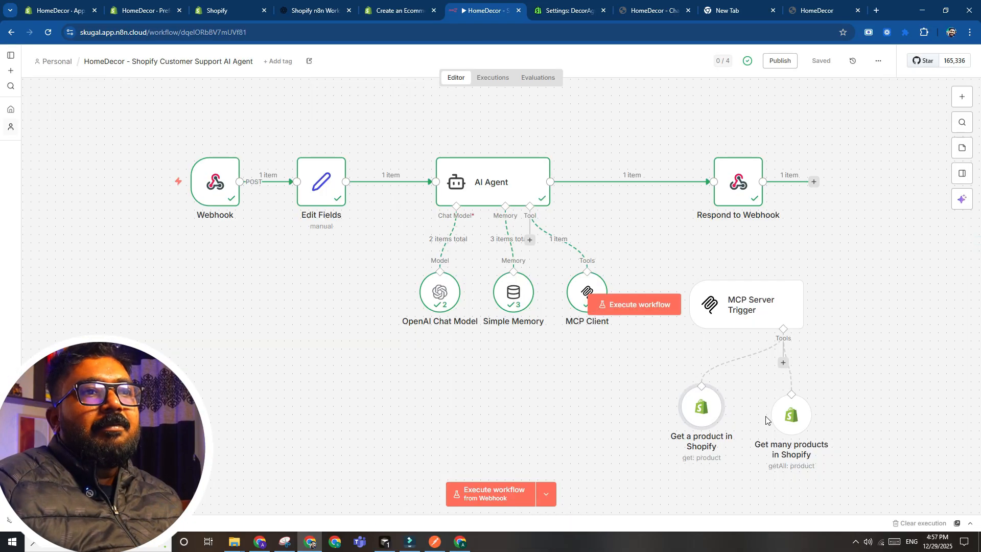
Turn on Return All in the Get many products in Shopify tool.
double_click(784, 413)
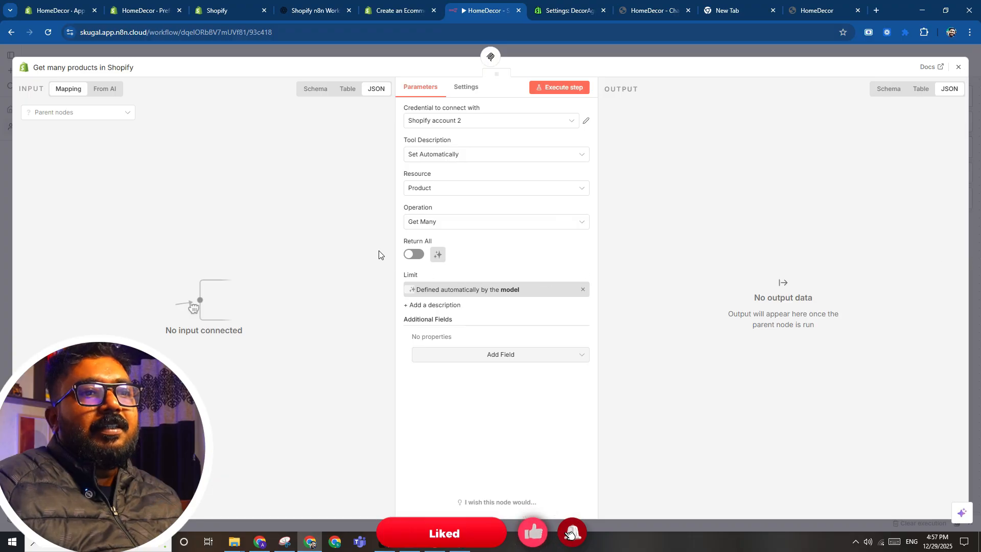
left_click(412, 254)
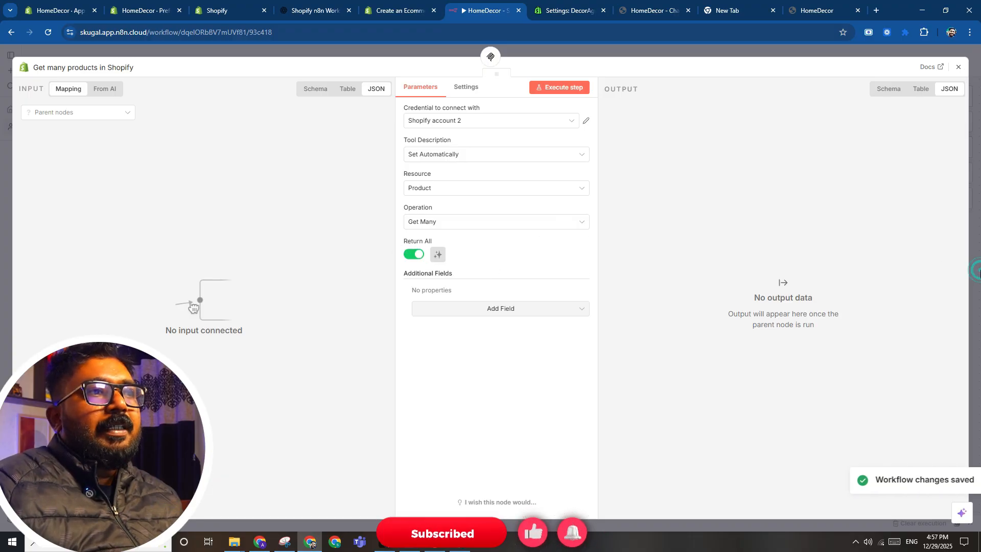
key("Escape")
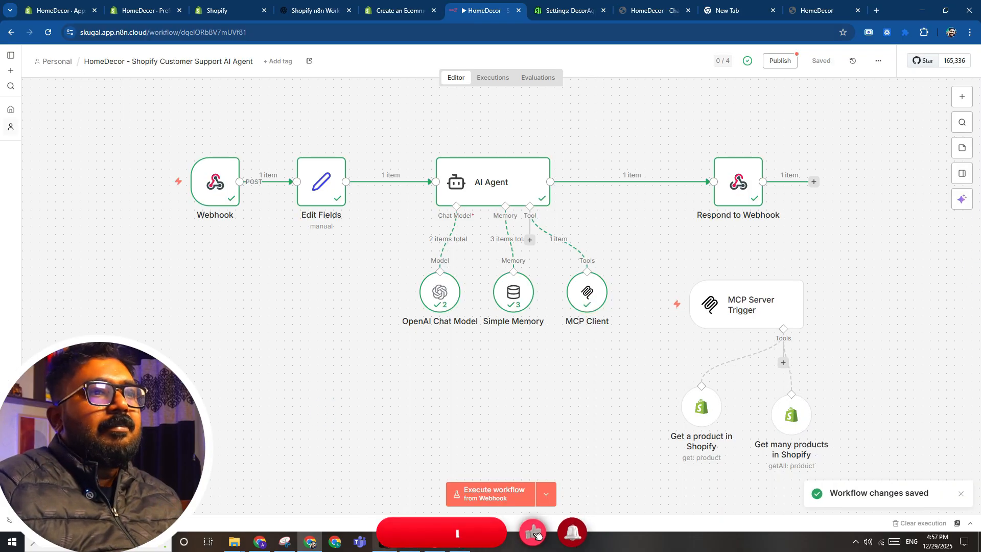
Move the MCP Server Trigger and its two Shopify tools below the Webhook and Edit Fields nodes and save the workflow.
left_click_drag(277, 309, 206, 274)
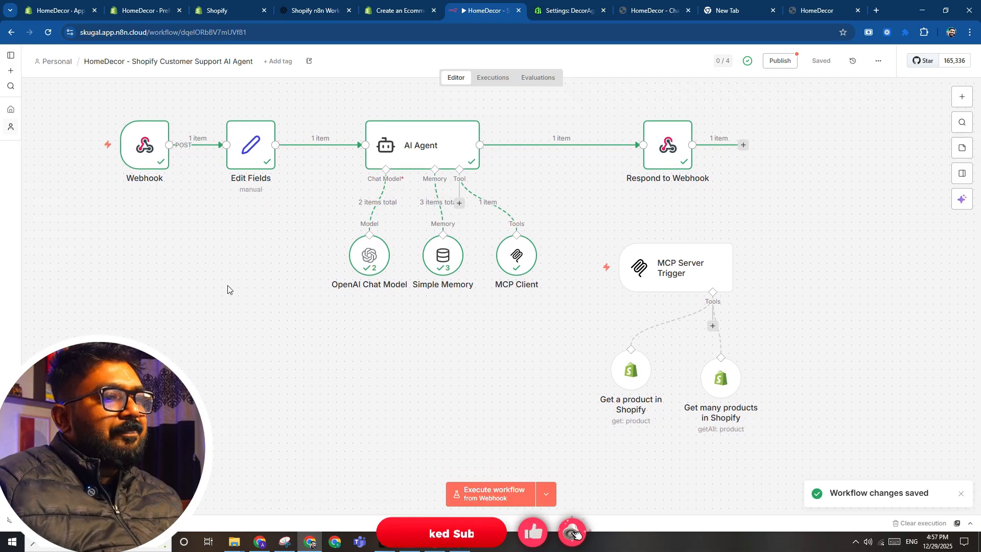
left_click_drag(293, 339, 265, 339)
left_click_drag(555, 205, 819, 480)
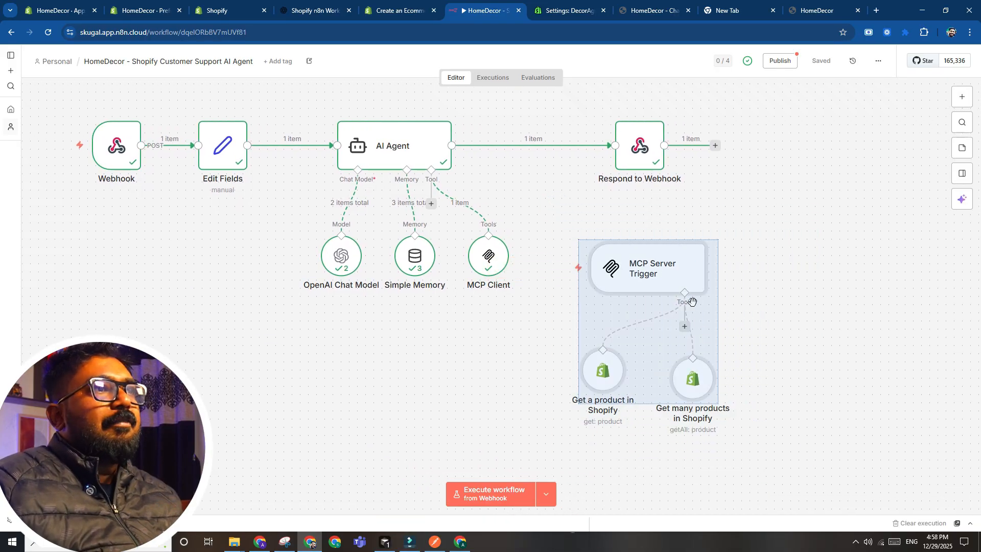
left_click_drag(674, 283, 209, 249)
left_click_drag(387, 354, 397, 363)
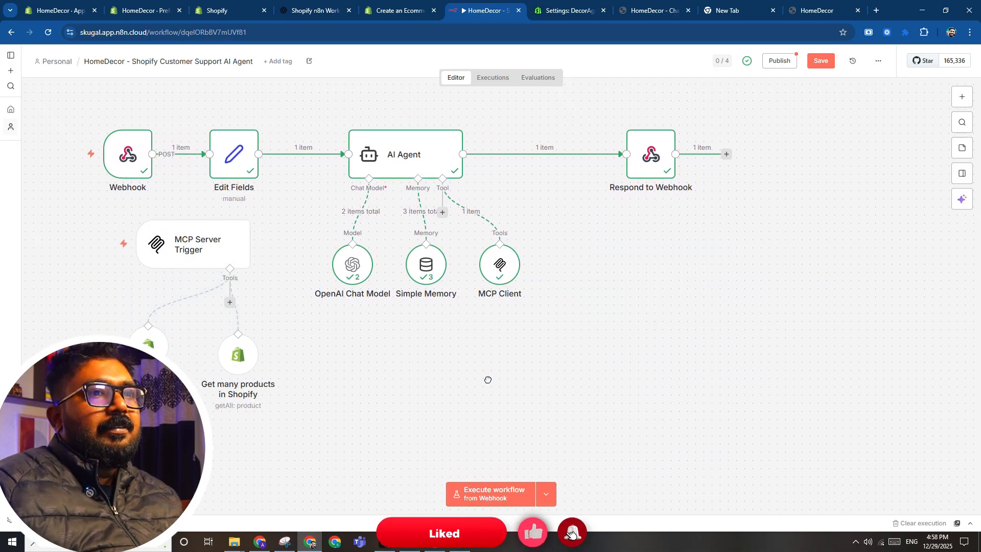
key("ctrl+s")
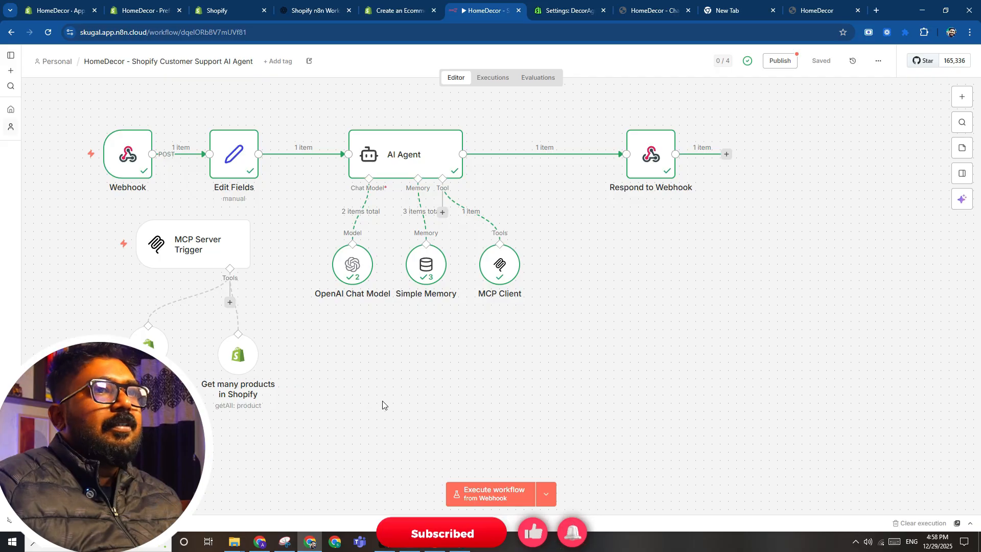
Switch to Cursor, keep the agent's webhook changes to the chat widget, review the edits and open chat-widget.js.
left_click(380, 544)
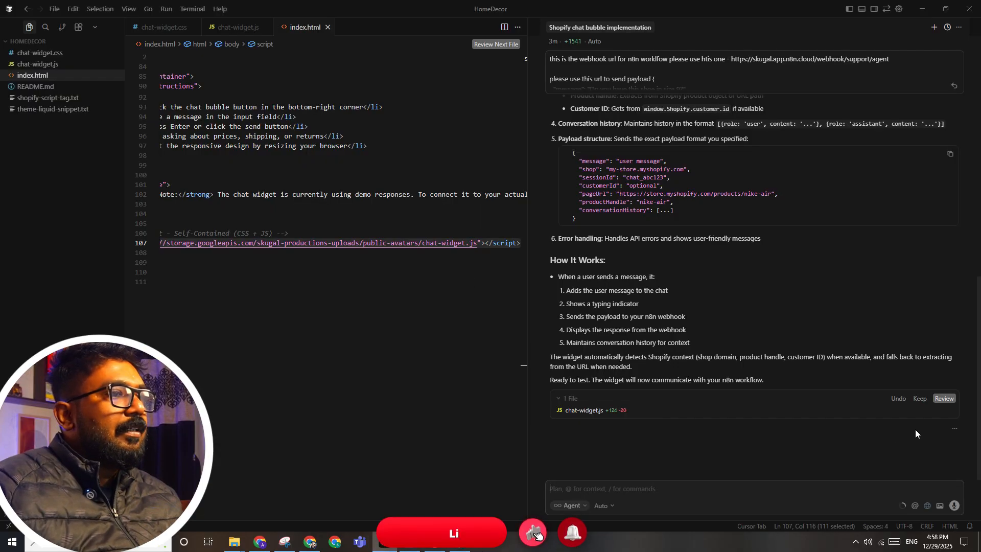
left_click(920, 399)
scroll(798, 369, "up", 5)
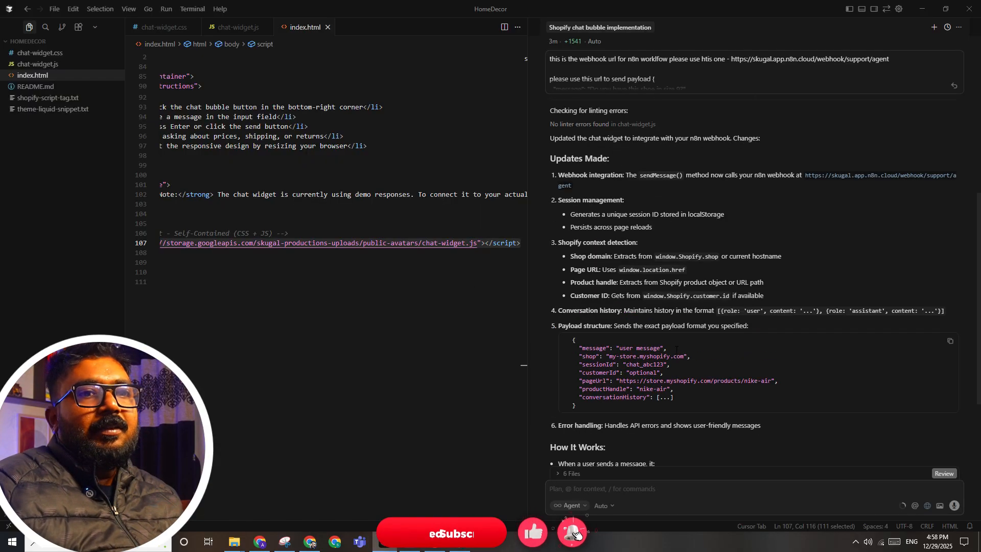
scroll(627, 278, "up", 4)
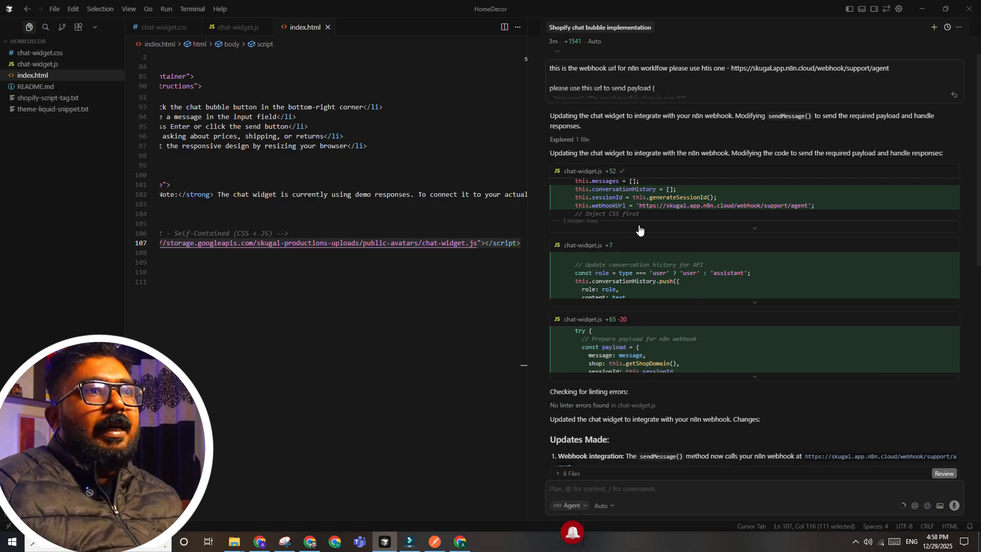
left_click(369, 306)
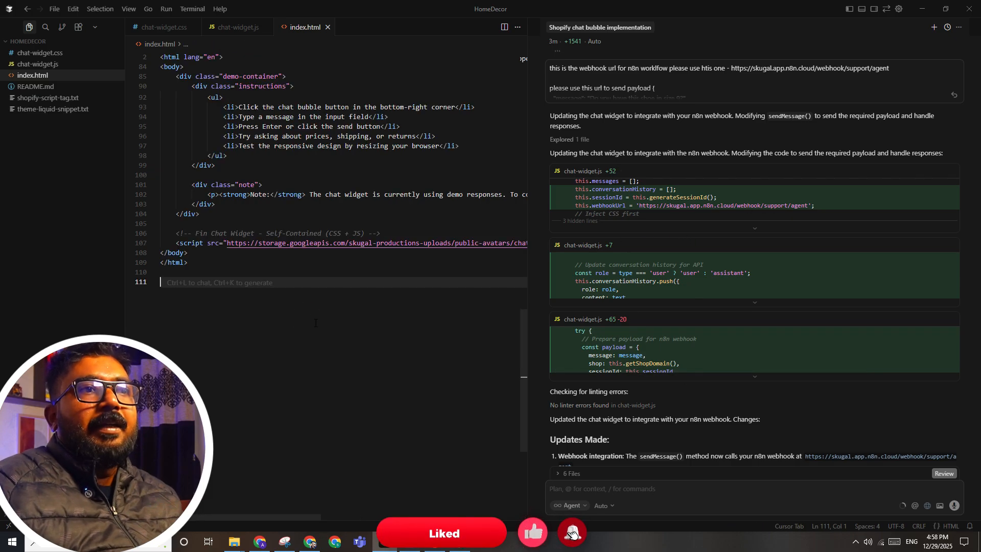
left_click(57, 64)
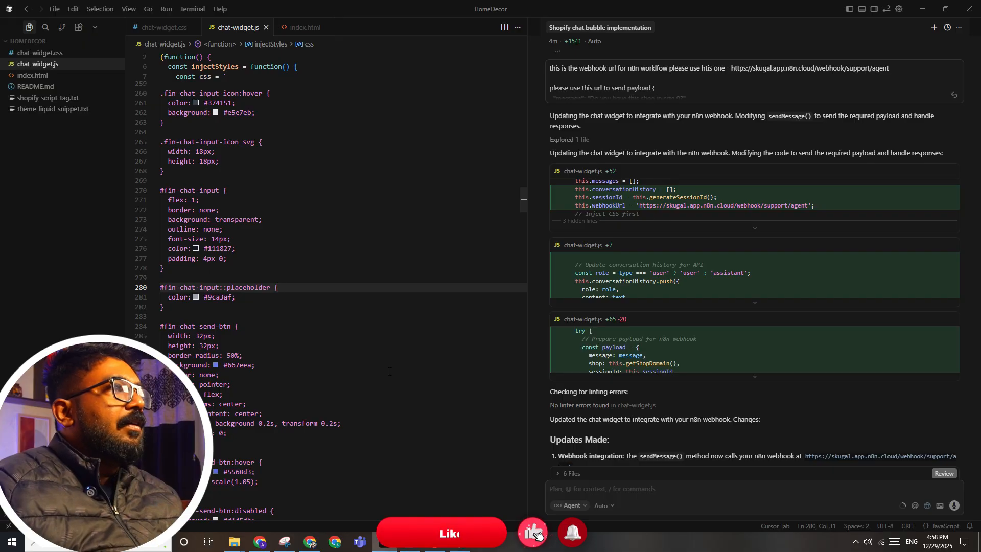
Replace the hosted chat-widget.js in Google Cloud Storage by deleting it and uploading the updated JavaScript file from the HomeDecor folder.
left_click(461, 545)
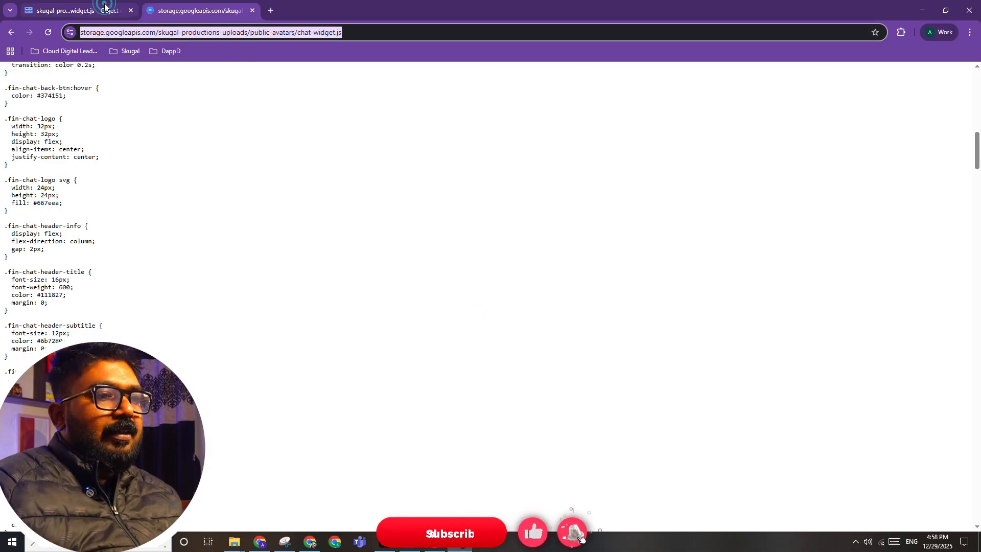
left_click(102, 8)
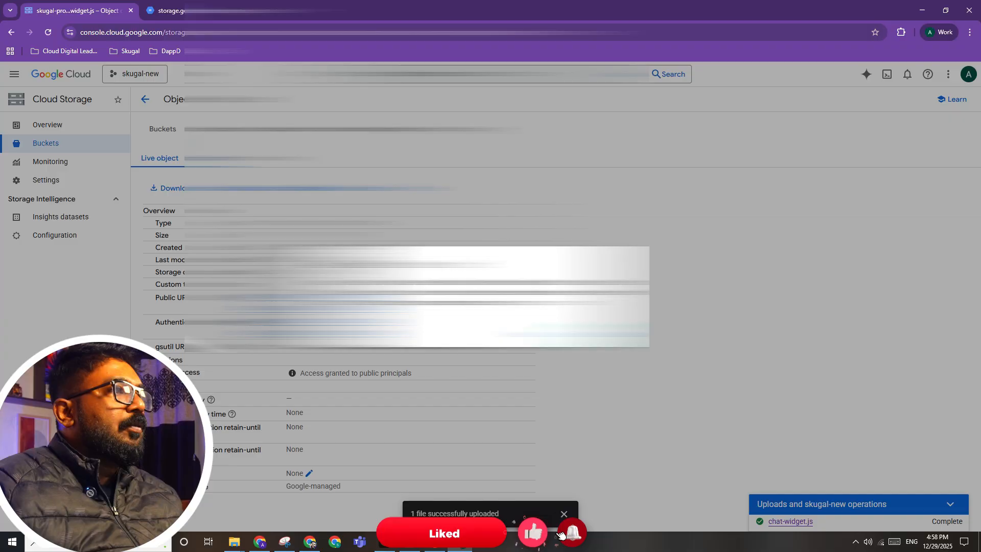
left_click(586, 334)
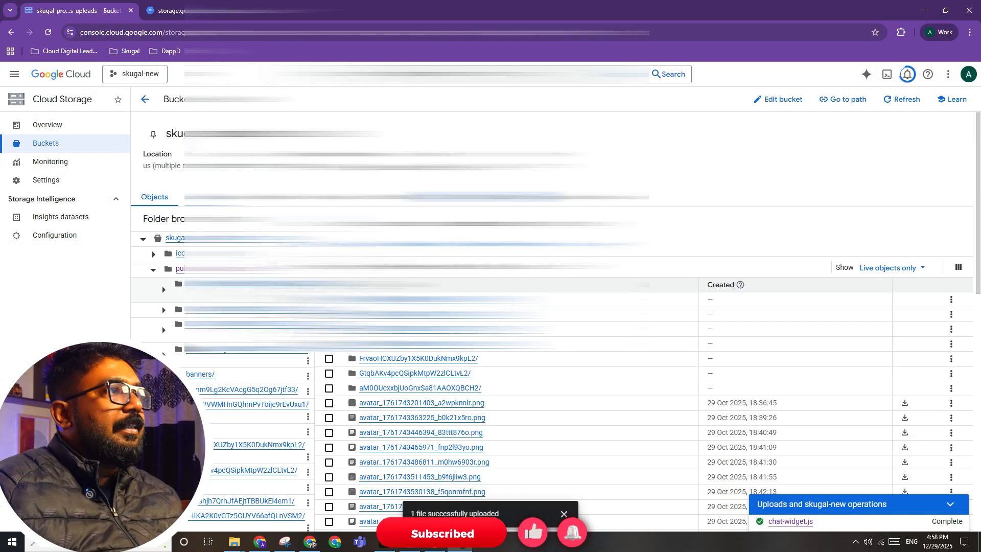
left_click(411, 264)
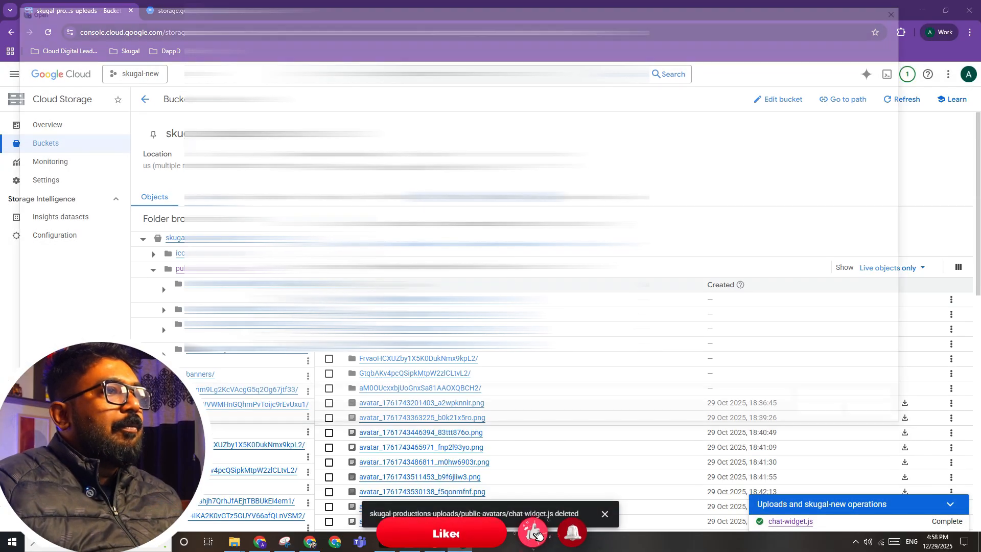
left_click(153, 82)
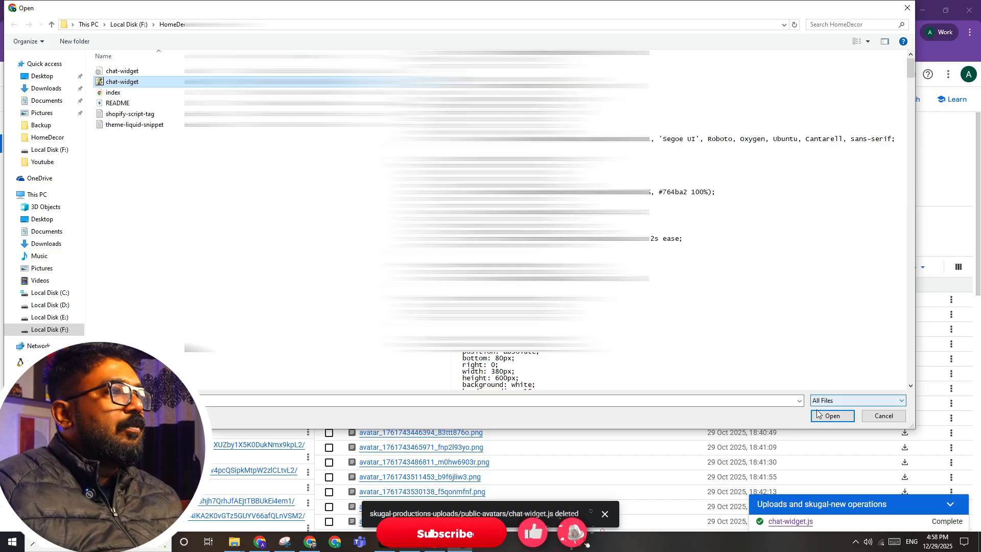
left_click(833, 415)
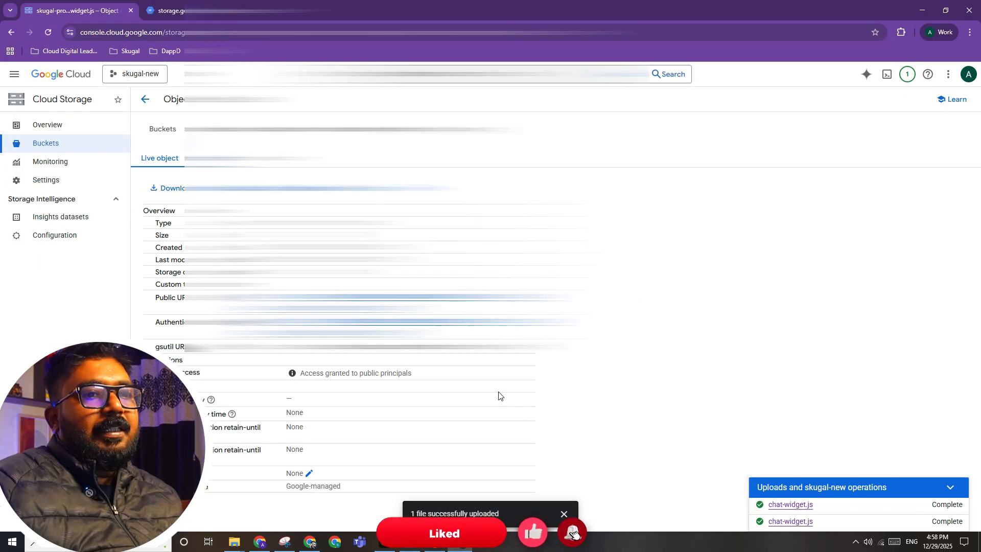
Open the public URL of the uploaded chat-widget.js and check the hosted script.
left_click(416, 299)
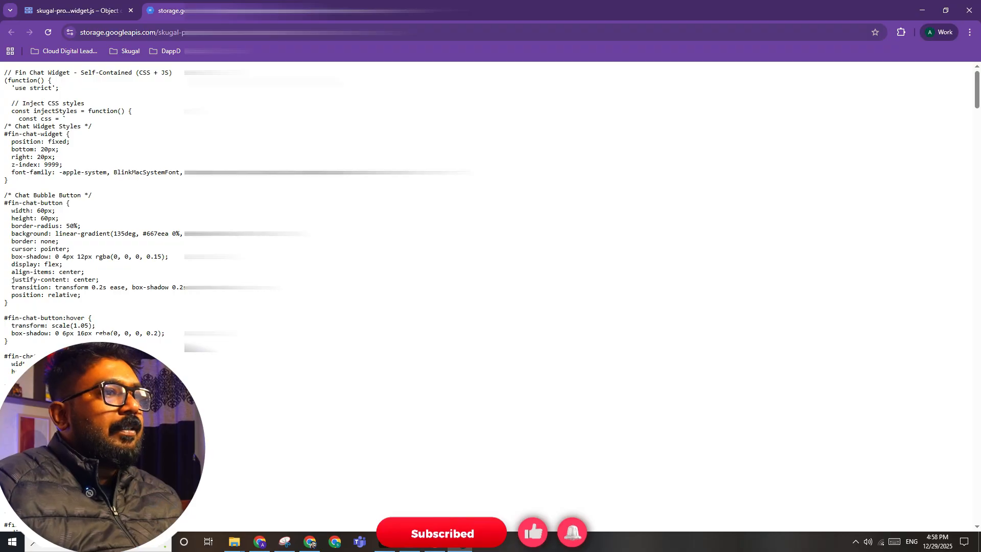
left_click(326, 33)
key("alt+Tab")
key("alt+Tab")
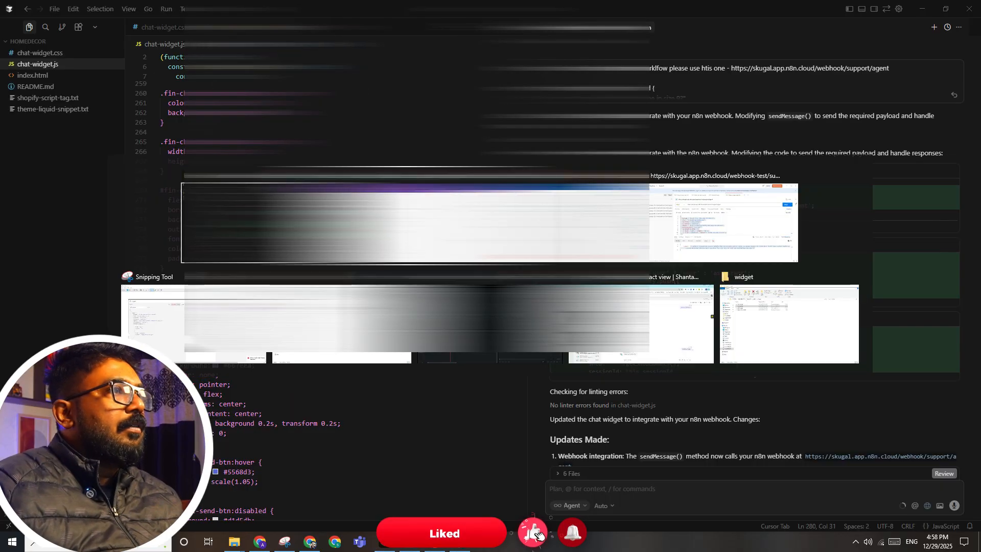
left_click(412, 235)
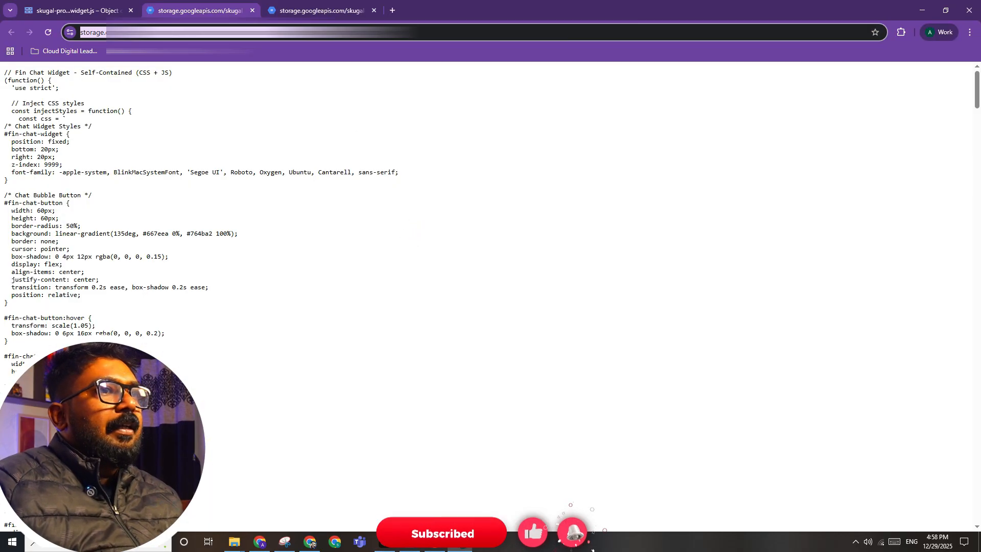
Switch to the HomeDecor storefront, open its chat widget and show the network activity in the developer tools.
left_click(310, 541)
left_click(725, 8)
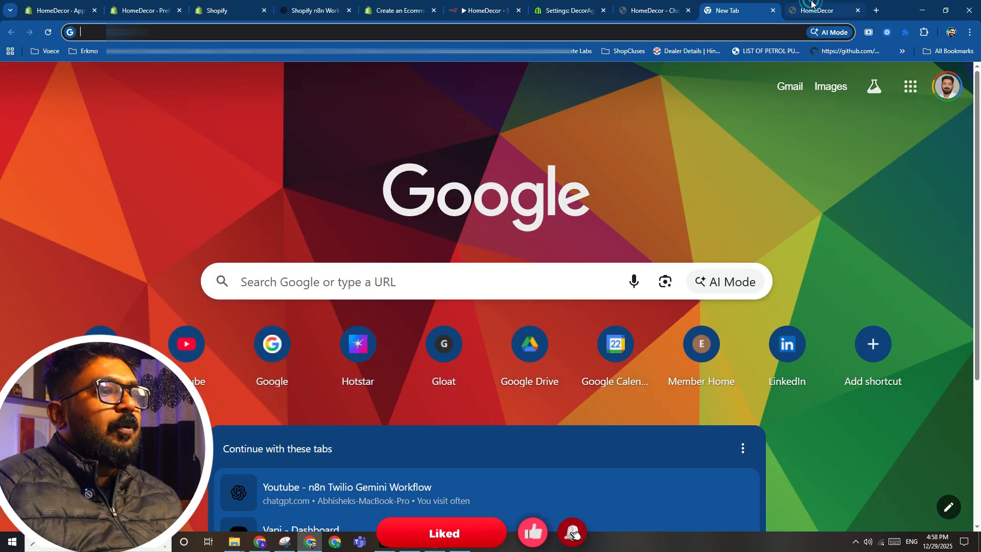
left_click(812, 4)
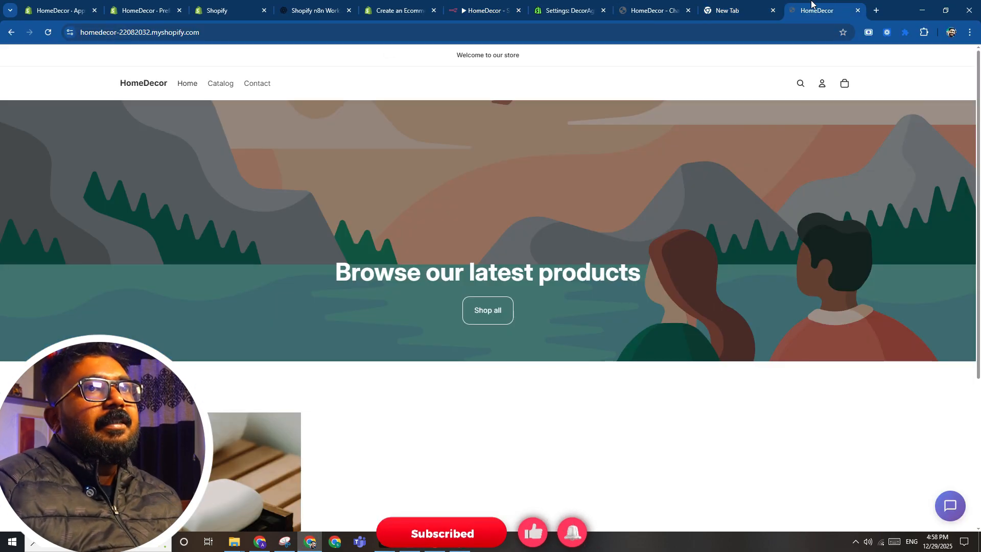
right_click(653, 384)
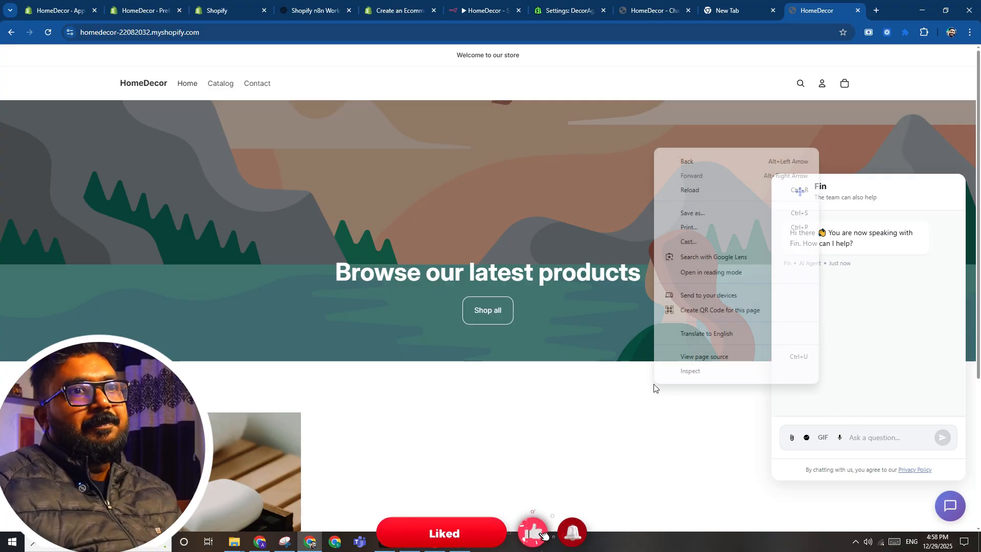
left_click(695, 370)
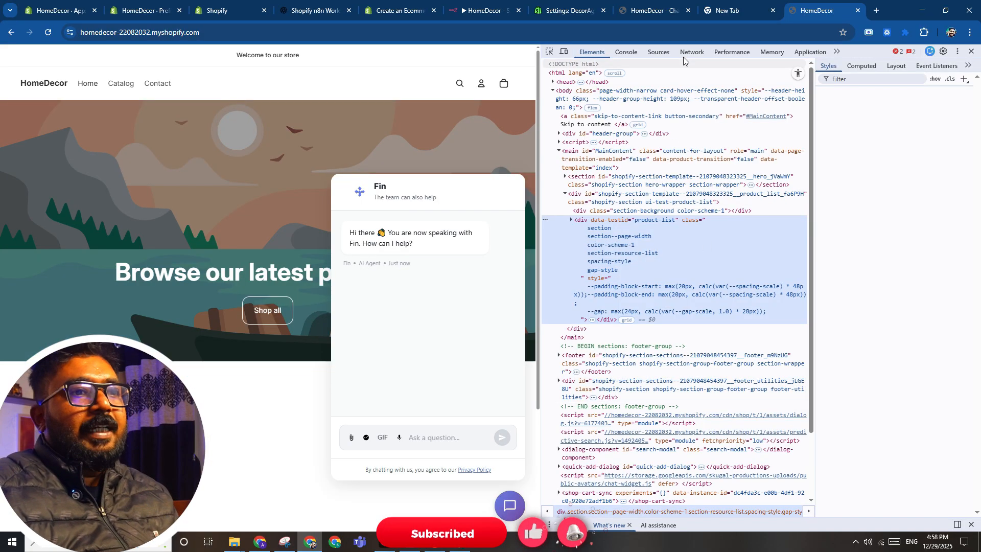
left_click(690, 52)
Send the test message "hi" in the storefront's Fin chat widget.
left_click(412, 437)
type("hi")
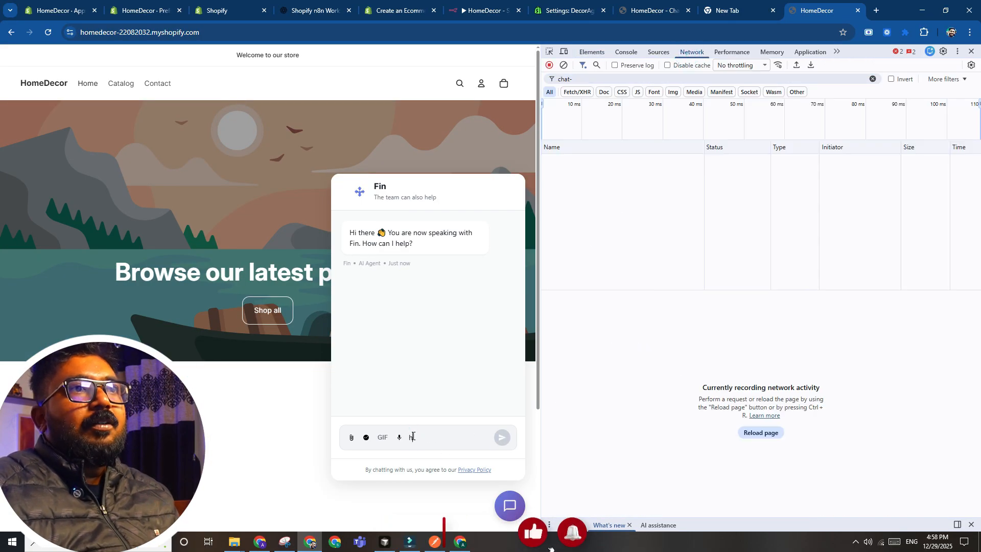
key("Return")
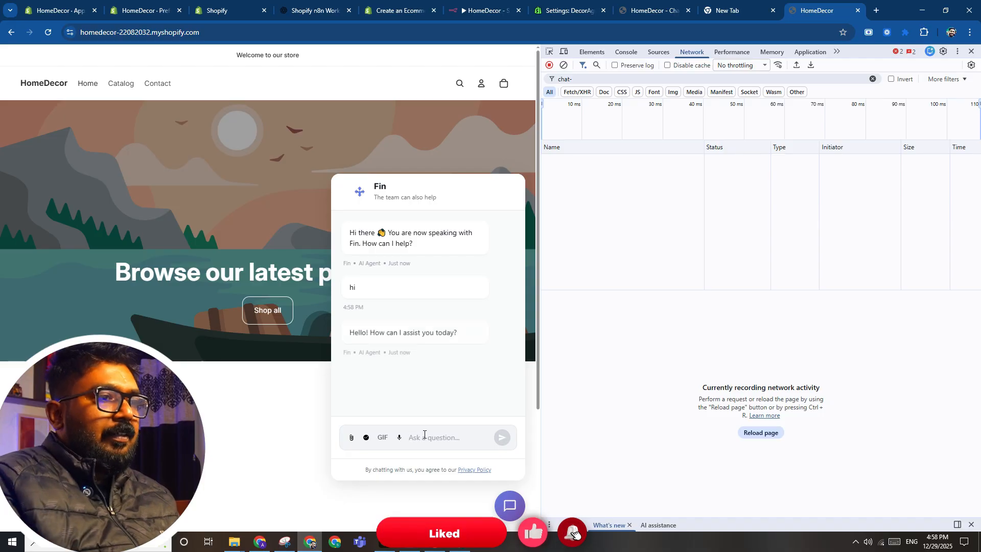
Clear the "chat-" filter on the network requests and send "hi" in the chat widget again.
left_click(583, 80)
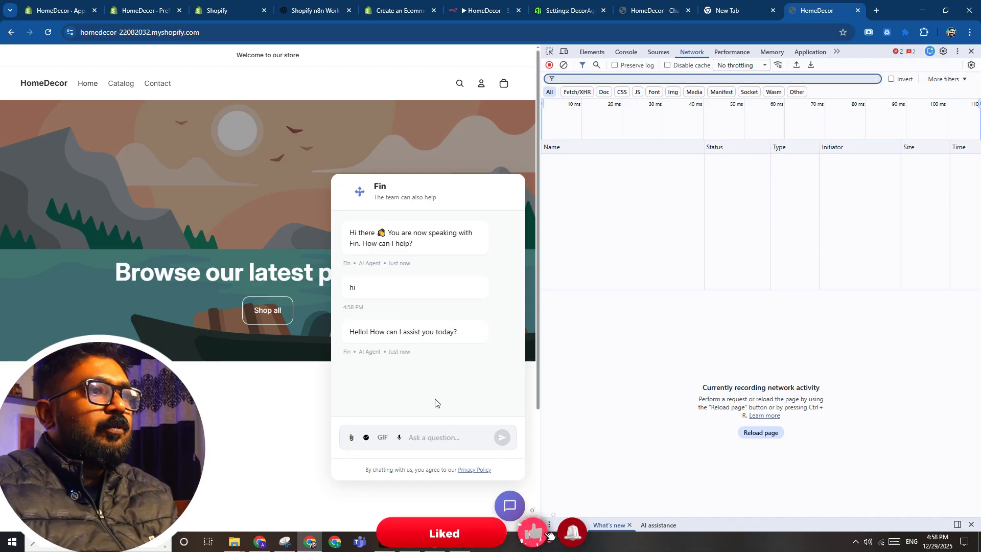
left_click(429, 429)
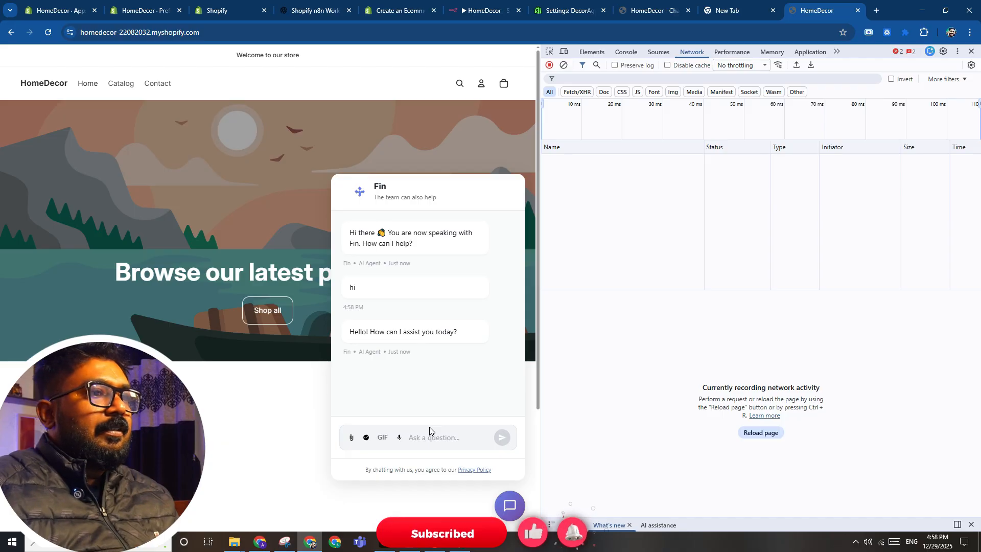
left_click(447, 439)
type("hi")
key("Return")
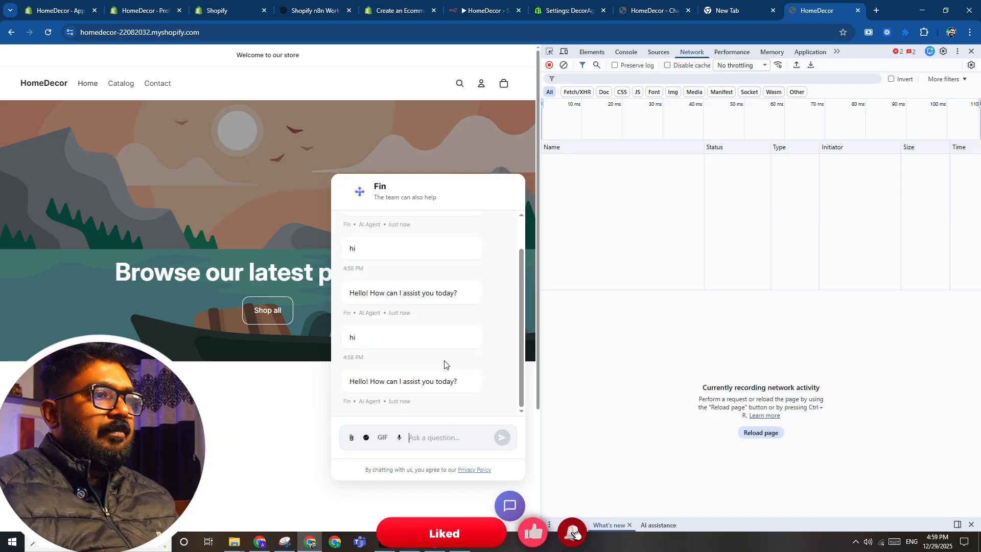
Capture a screenshot of the storefront chat with its network requests and paste it into the Cursor agent prompt.
left_click(285, 541)
left_click(25, 38)
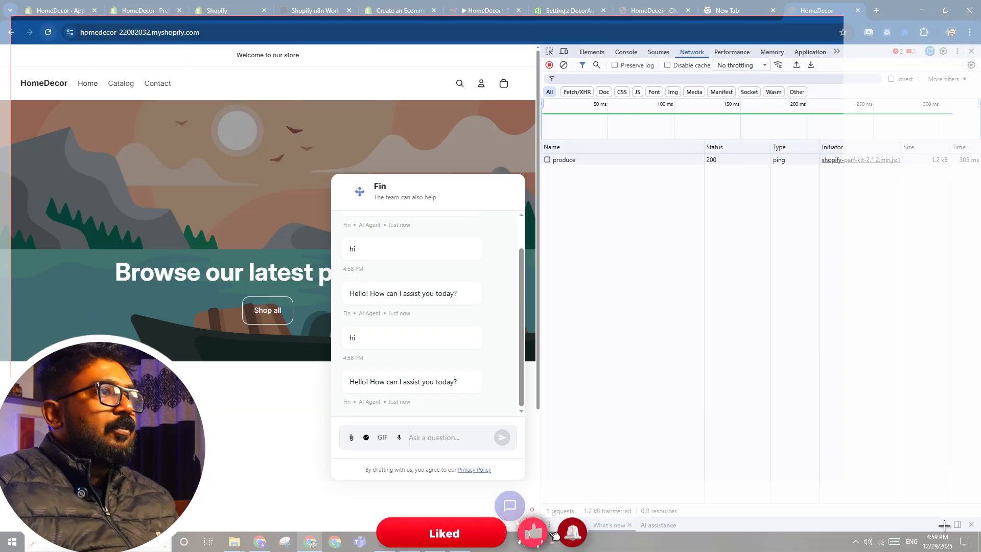
left_click(571, 532)
key("alt+Tab")
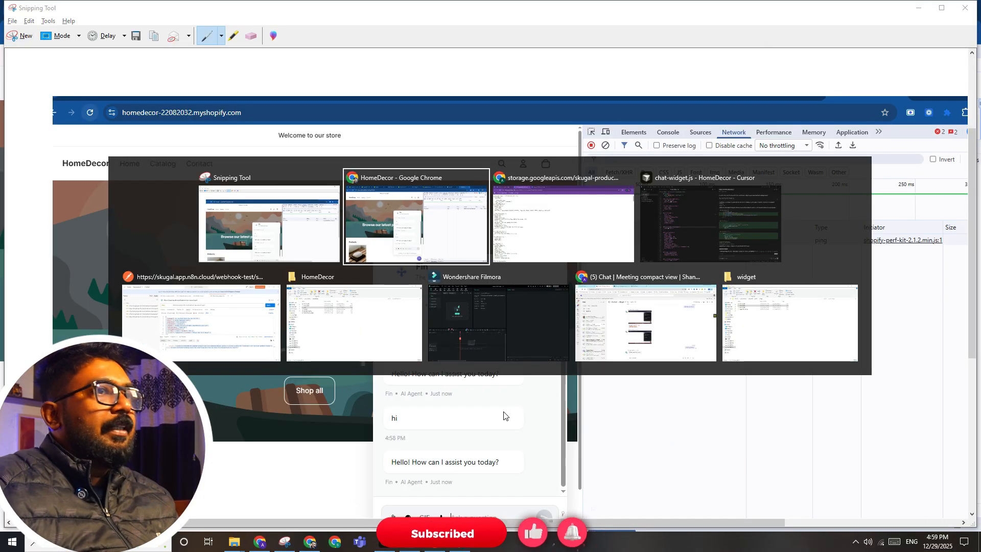
left_click(620, 482)
key("ctrl+v")
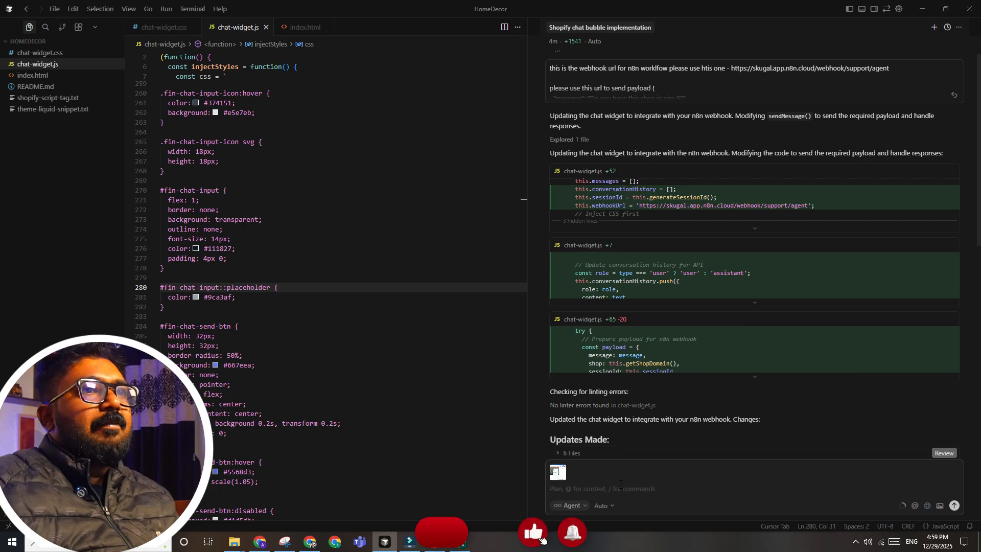
Ask the agent to fix the chat bubble not hitting the n8n webhook url and make sure it does not reply with dummy fallback data.
type("p")
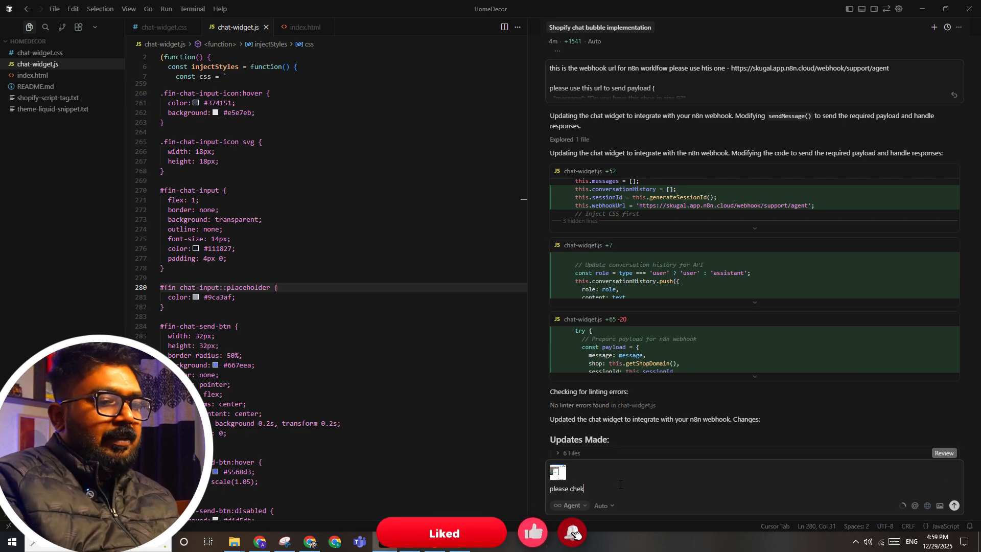
type("lease check whe")
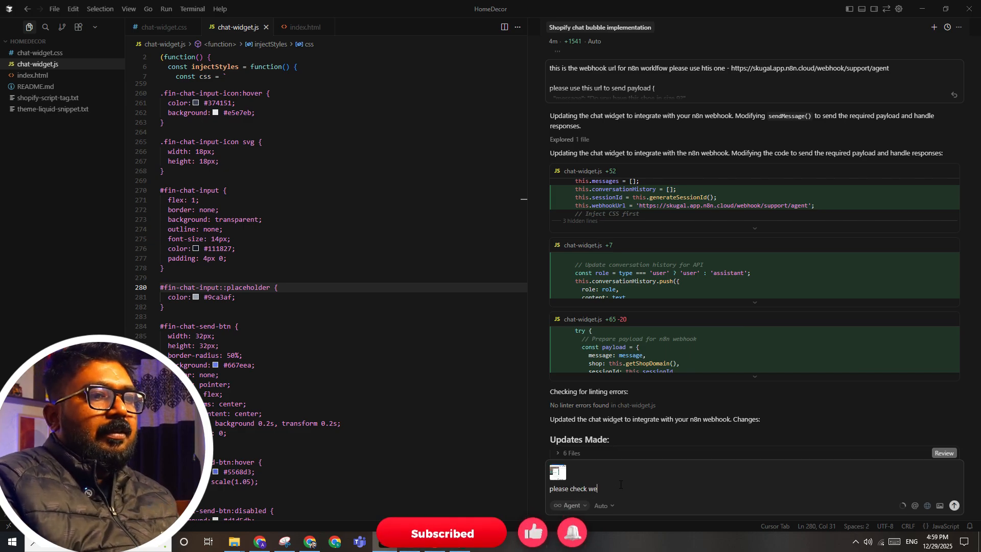
type("n we are t")
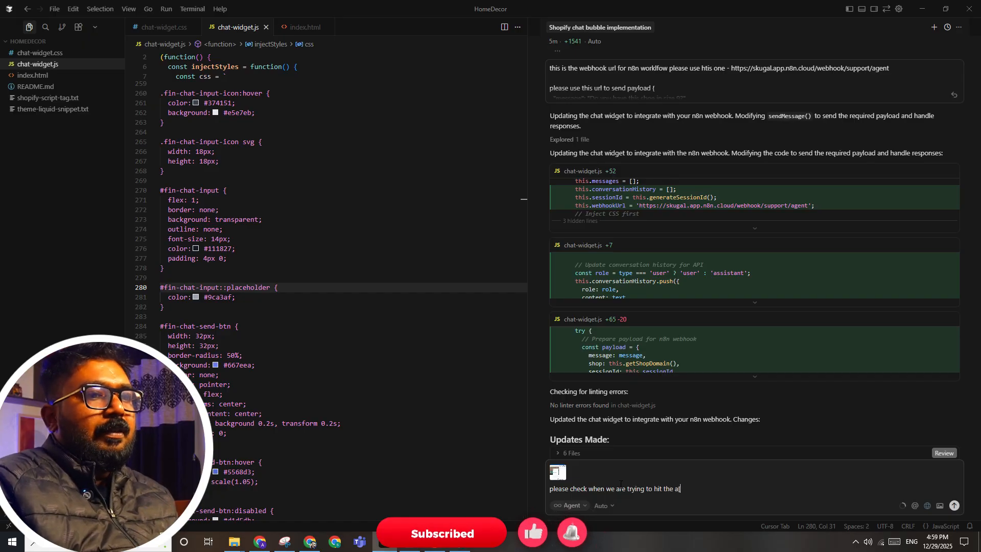
type("rying to hit the message the chat bu")
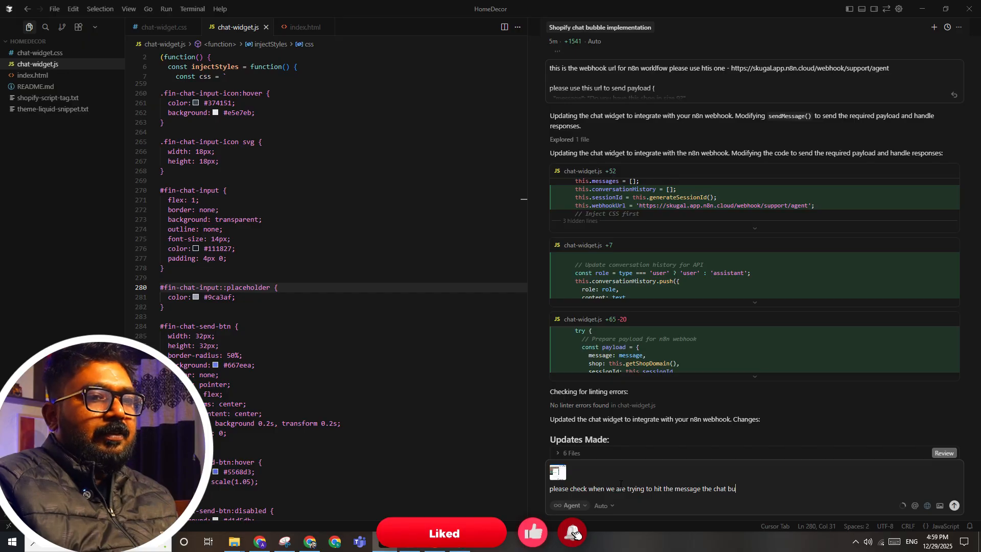
key("BackSpace")
key("BackSpace")
type("bble ")
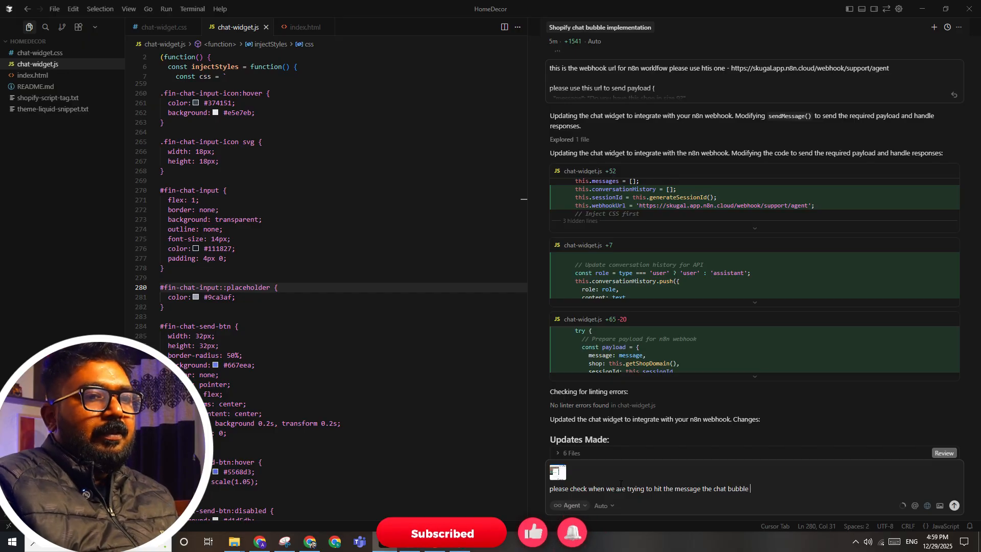
type("its not hitt")
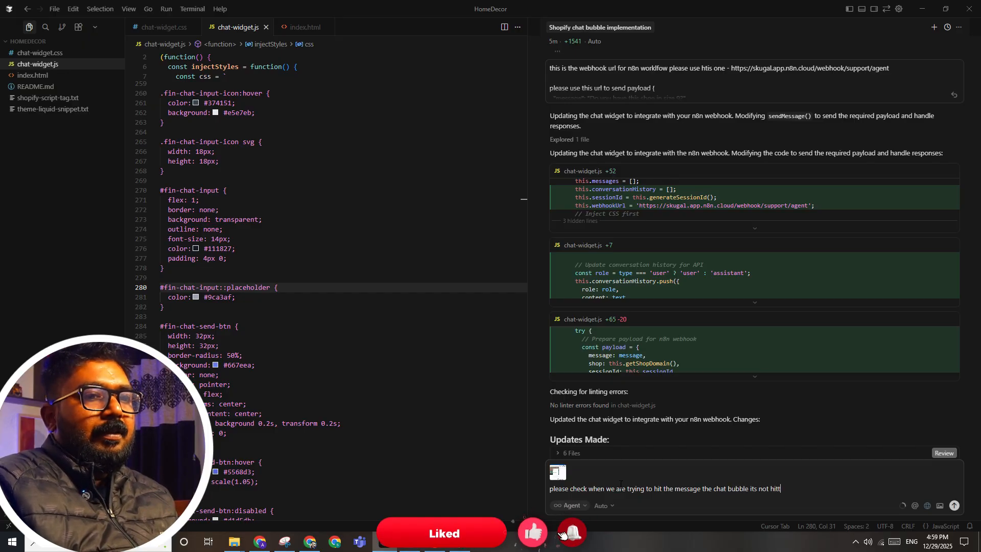
type("ing the n8n w")
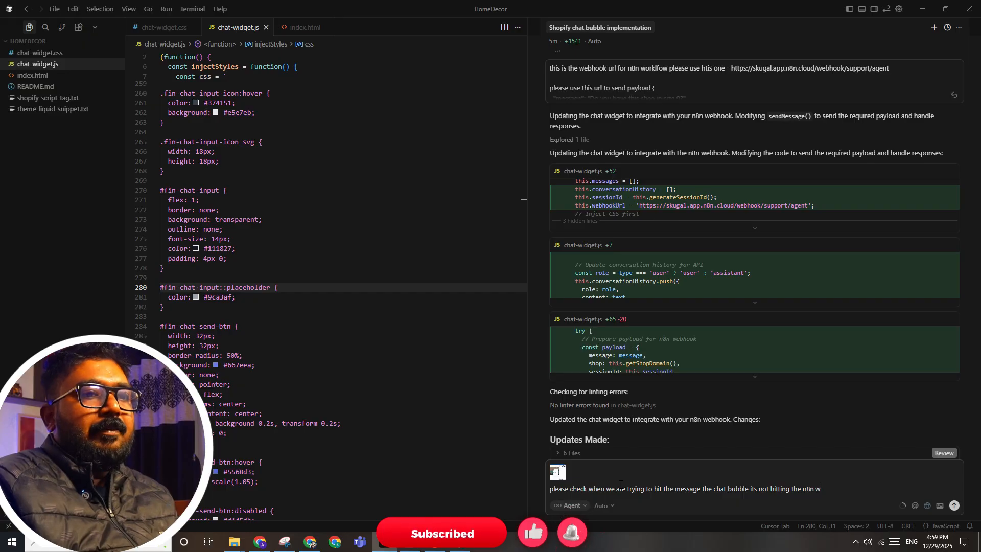
type("ebhook url ple")
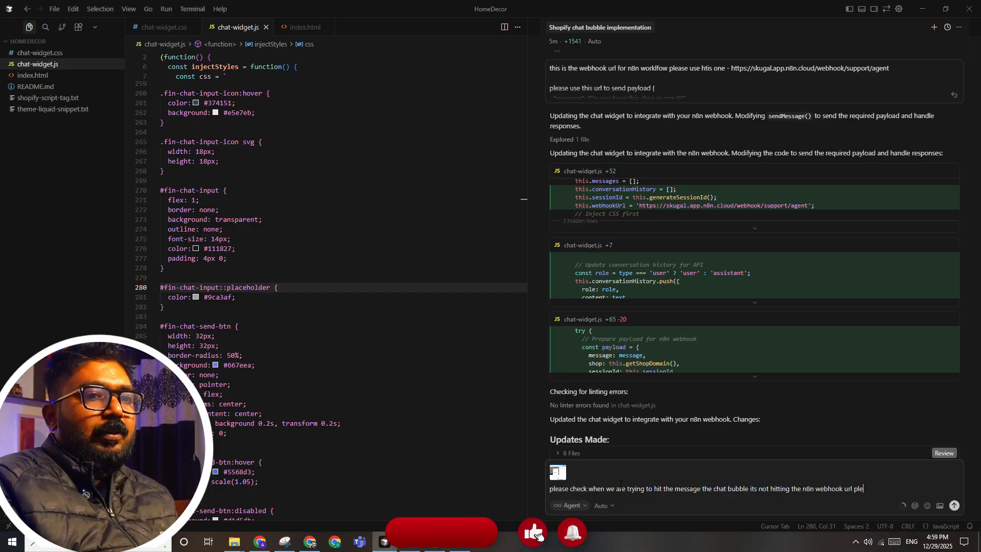
type("ase help me fix")
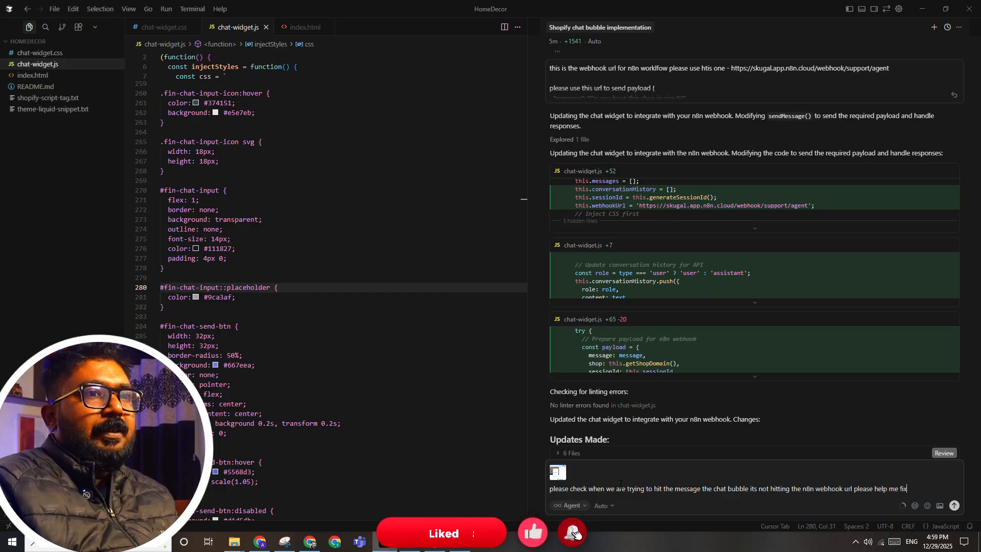
type(" it and make sur")
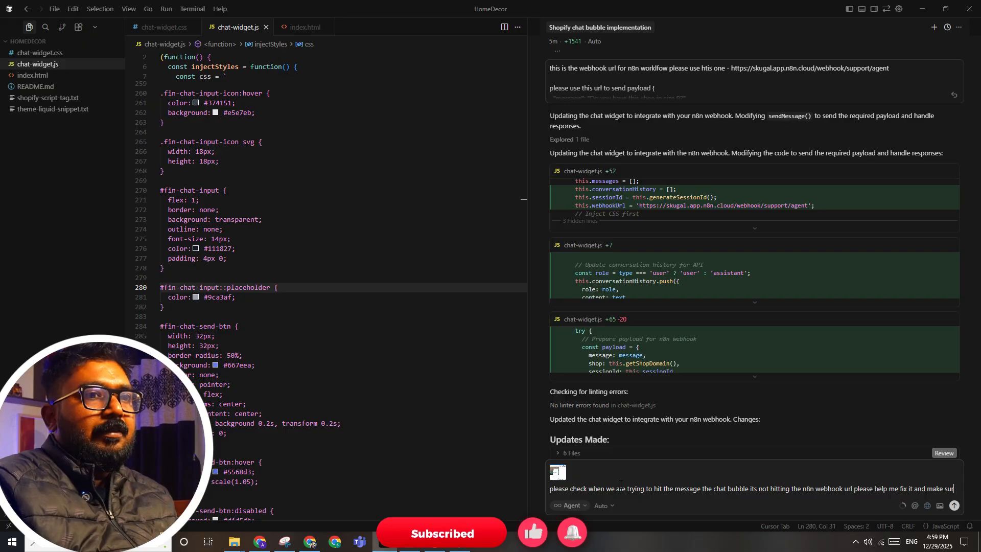
type("e it does not reply with dumm")
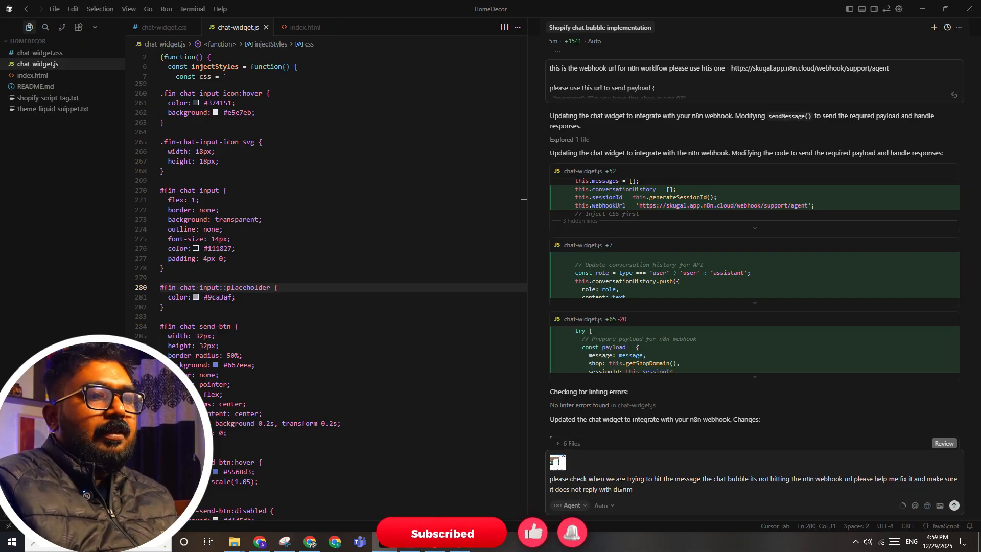
type("y data for fallb")
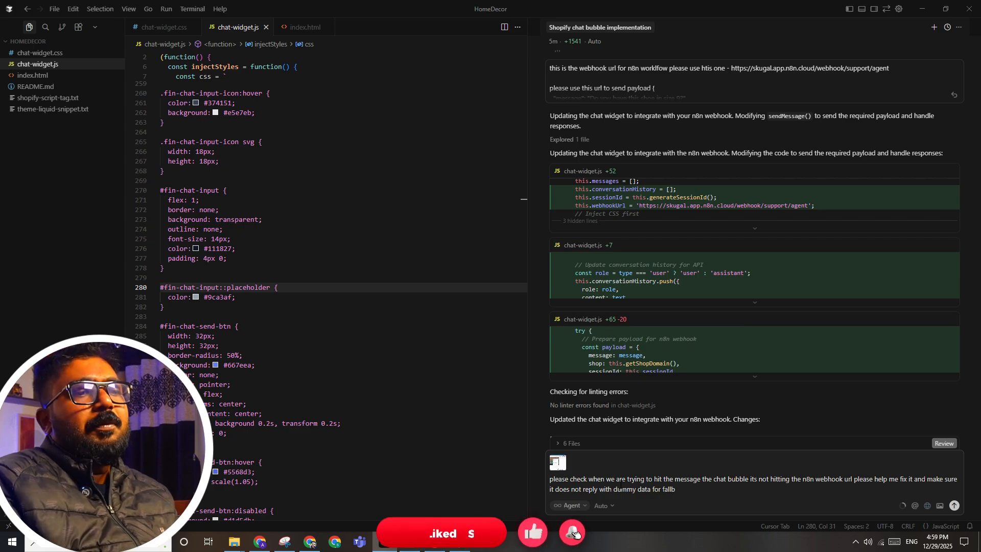
type("ack")
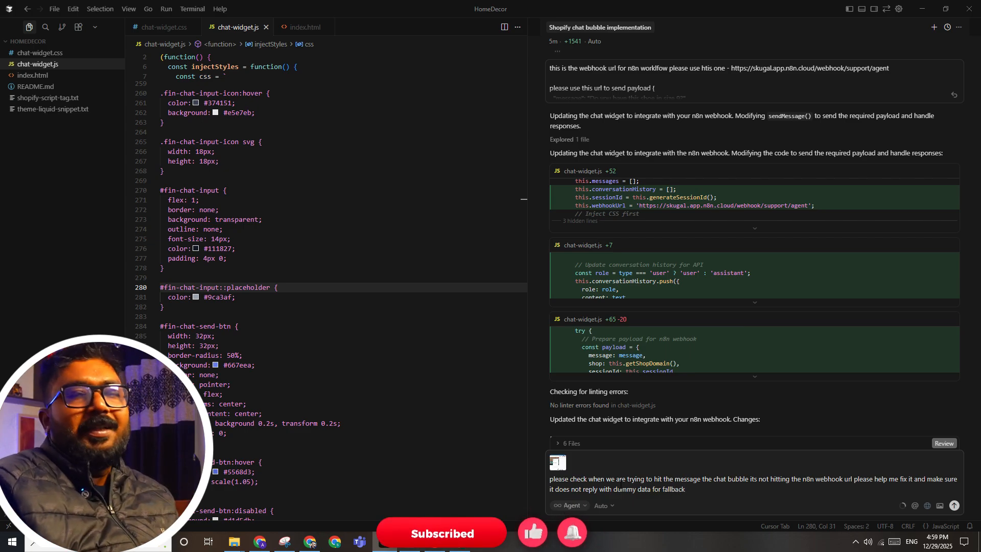
type(" rep")
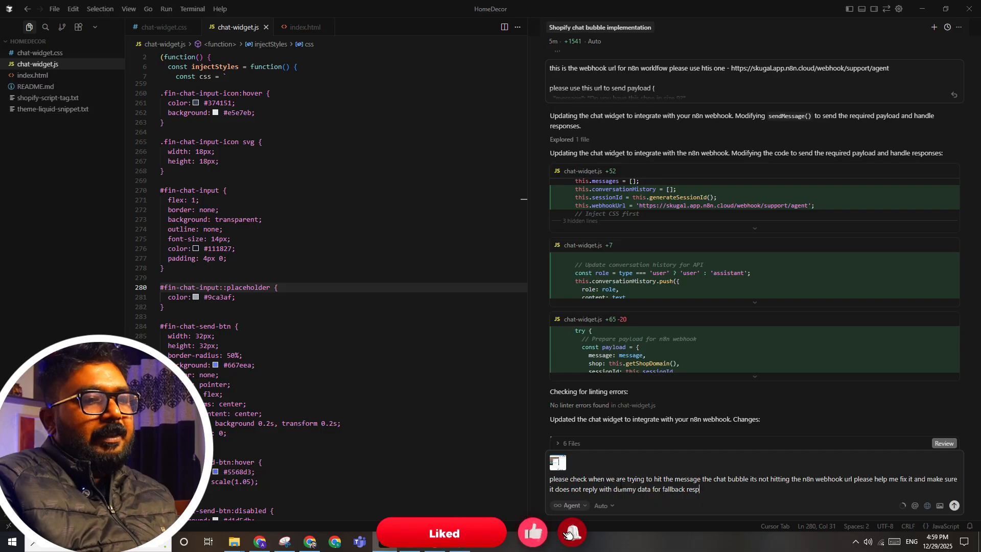
type("pone")
key("Return")
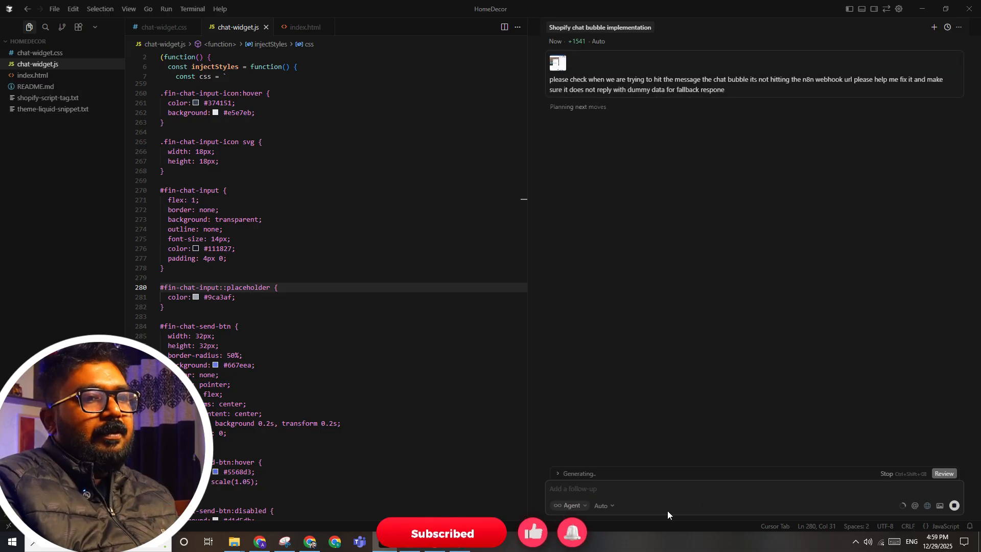
Switch to the browser and show the HomeDecor - Shopify Customer Support AI Agent workflow in n8n.
key("alt+Tab")
key("alt+Tab")
key("Tab")
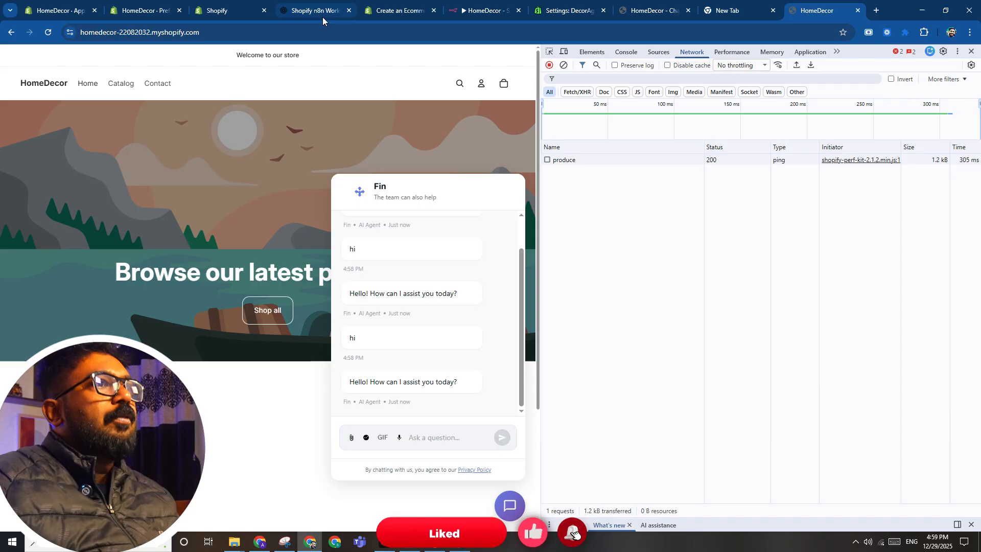
left_click(323, 16)
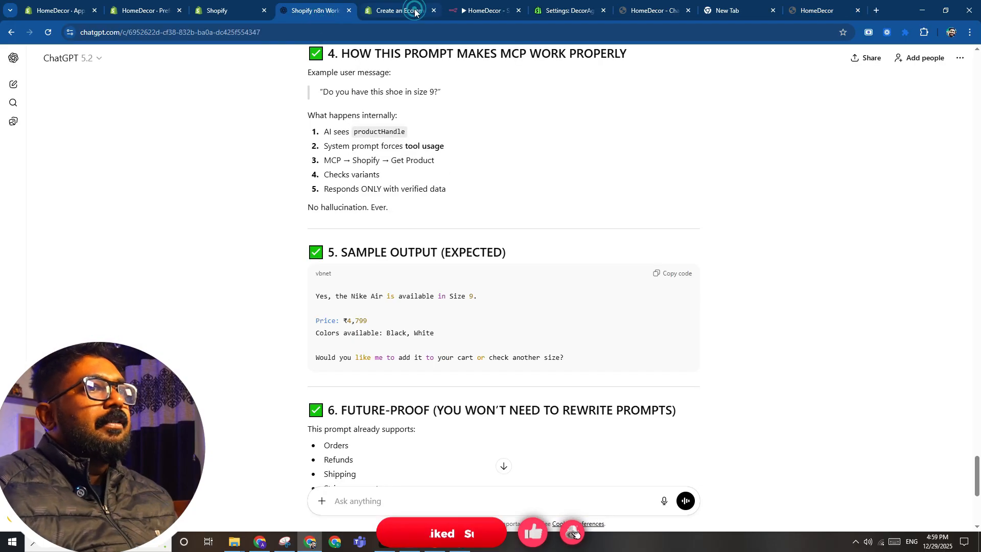
left_click(466, 8)
Spread the MCP Client and Simple Memory nodes farther apart below the AI Agent and save the workflow.
left_click_drag(614, 274, 574, 283)
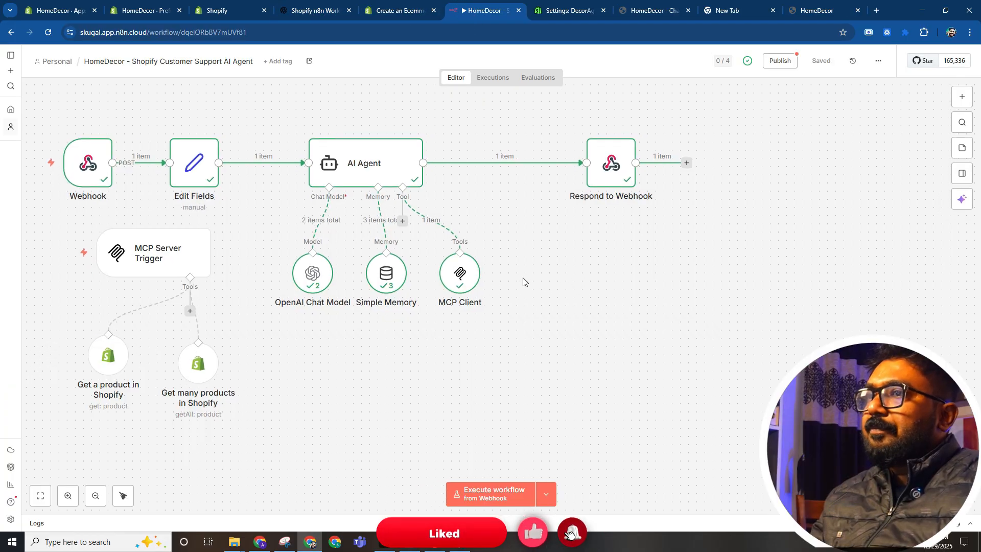
left_click_drag(467, 282, 525, 282)
left_click_drag(398, 287, 406, 287)
key("ctrl+s")
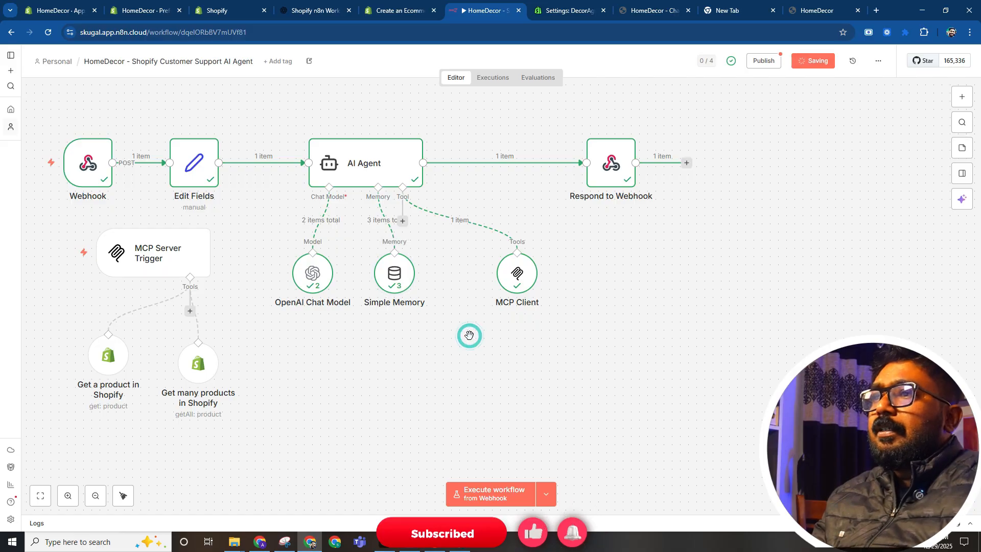
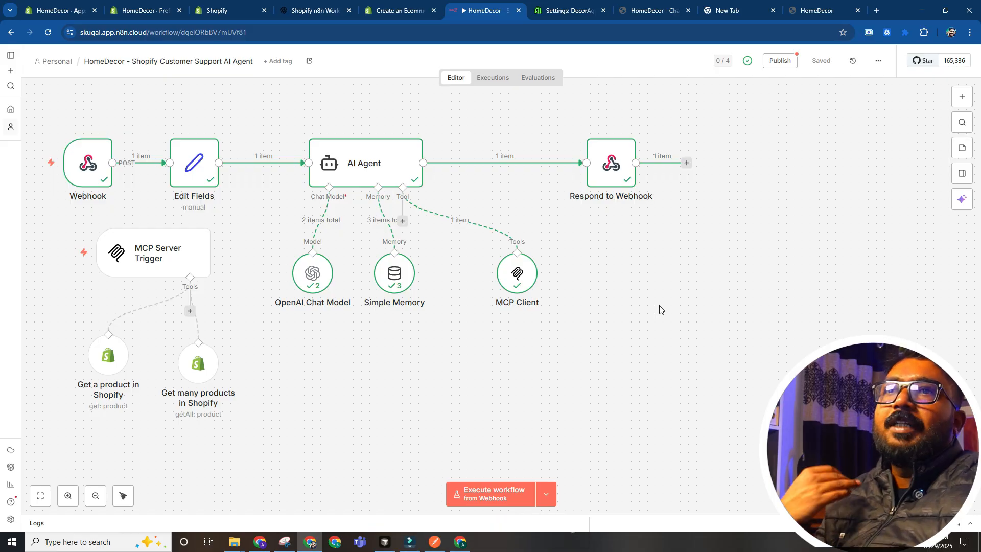
Add a second MCP Client Tool to the AI Agent's tools and place it beside the existing MCP Client.
left_click(958, 98)
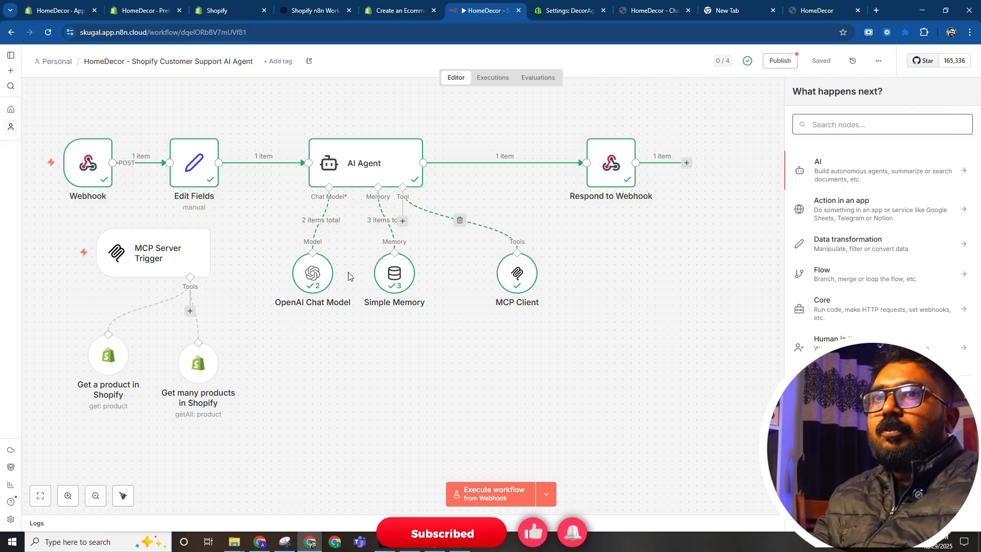
left_click(403, 221)
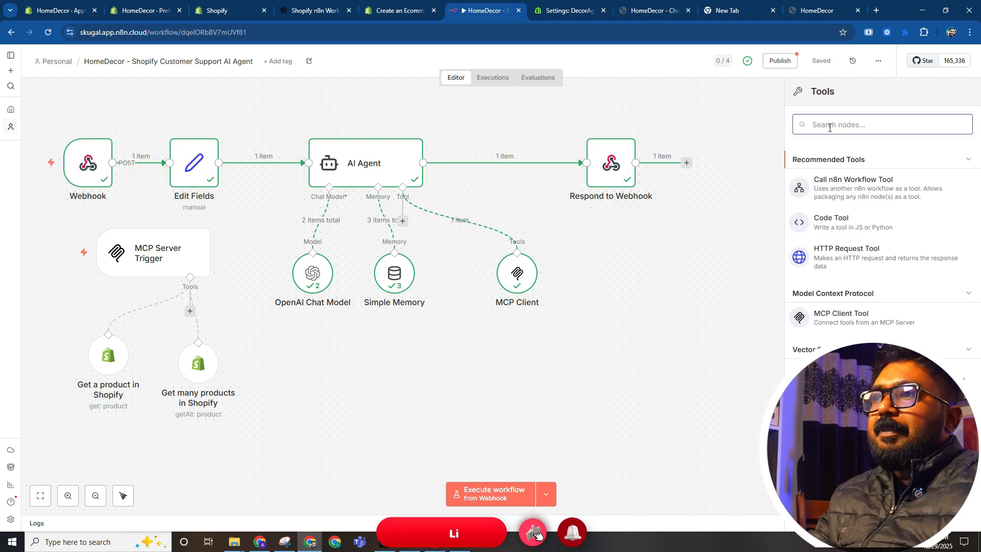
type("mcp")
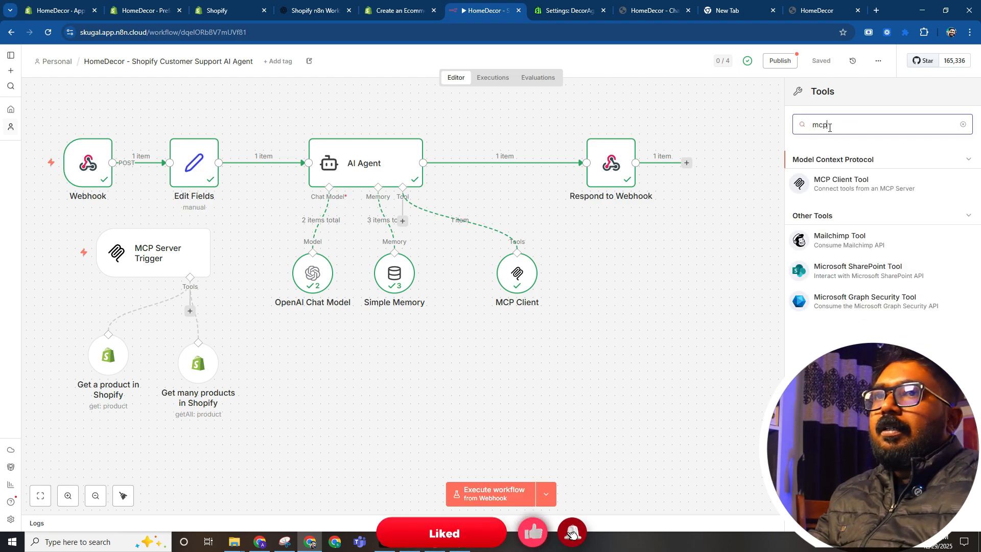
left_click(862, 182)
key("Escape")
left_click_drag(368, 324, 605, 267)
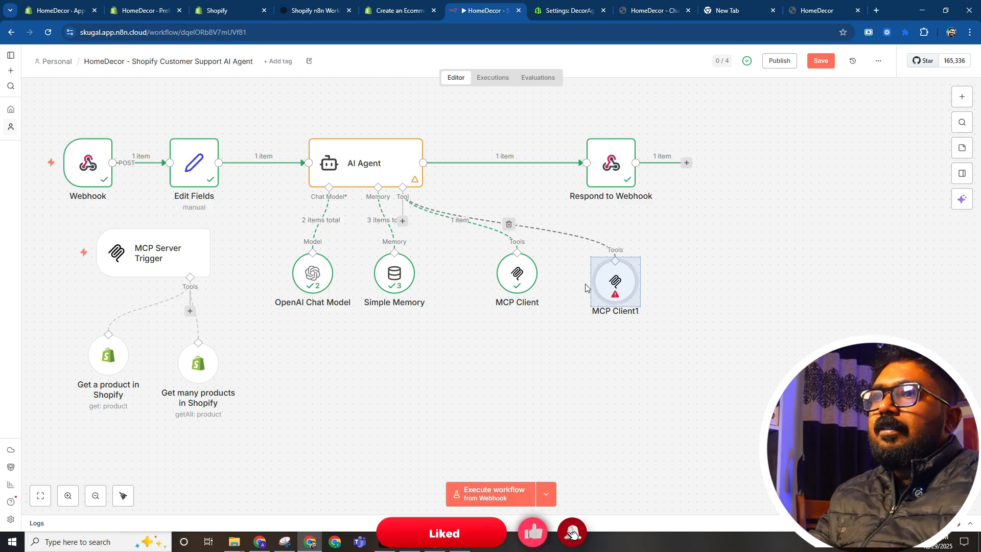
left_click(731, 327)
Rename the original MCP Client node as "Shopify MCP Client".
double_click(527, 280)
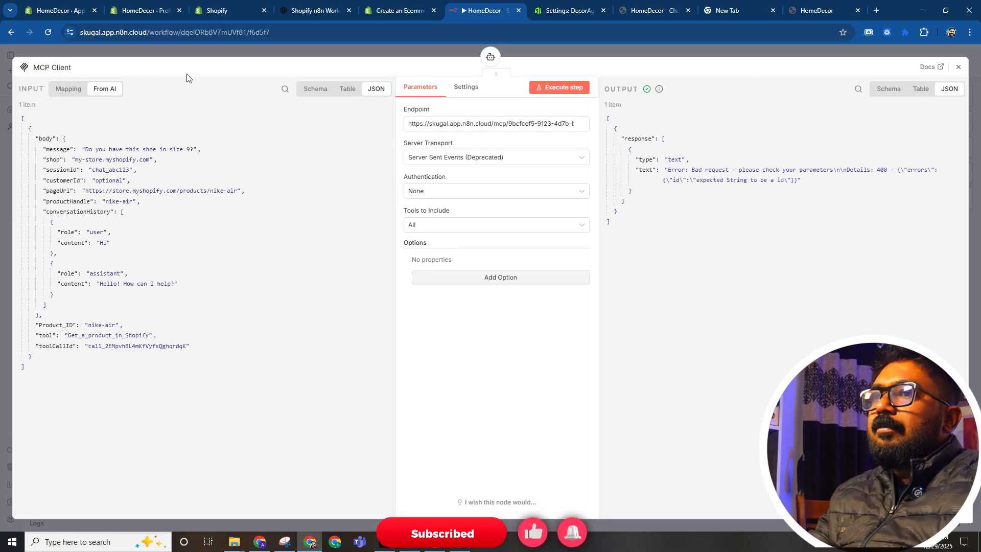
left_click(55, 68)
type("Shopi")
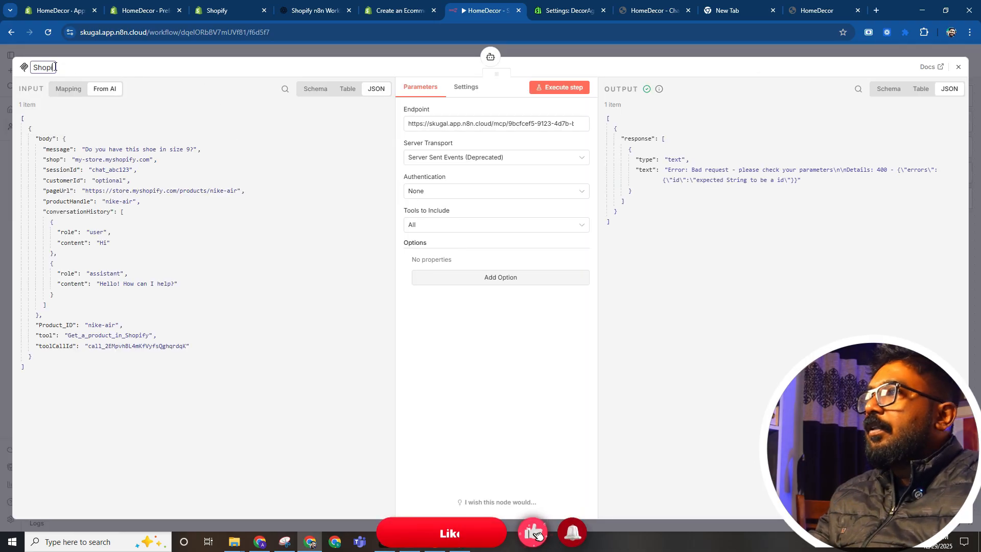
type("fy MCPCLIE")
key("BackSpace")
key("BackSpace")
key("BackSpace")
key("BackSpace")
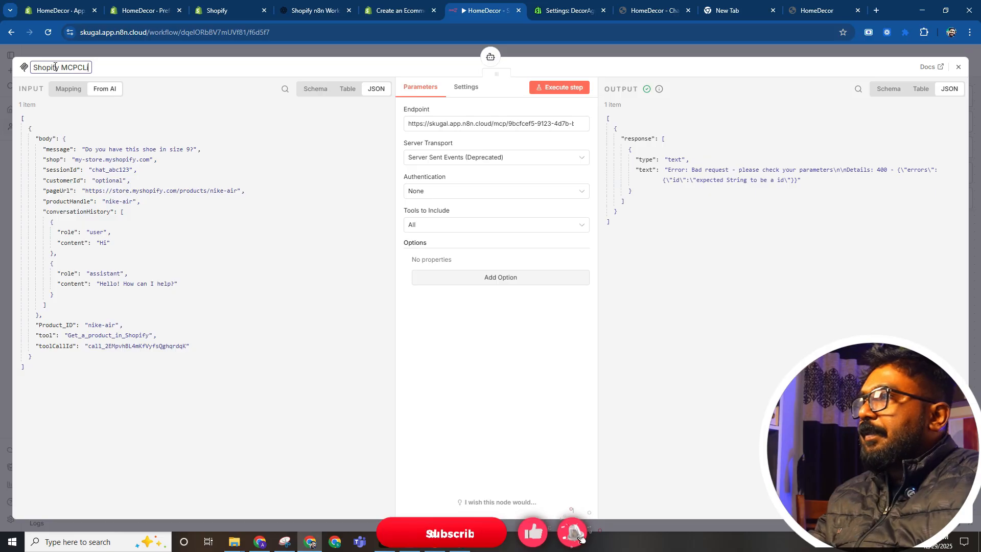
key("Return")
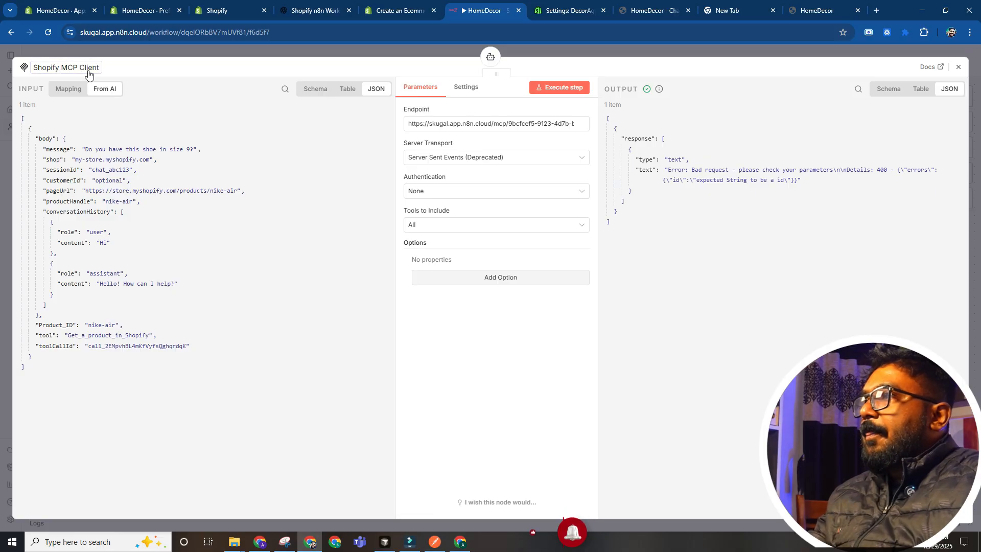
left_click(139, 53)
Rename the new MCP Client1 node as "Gmail MCP Client" and set its server transport to Server Sent Events (Deprecated).
double_click(616, 283)
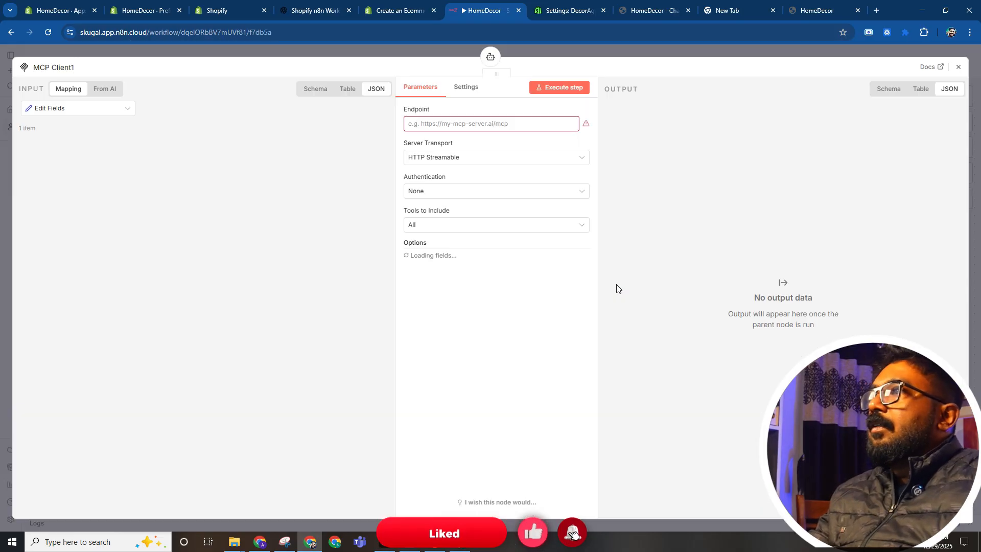
left_click(60, 69)
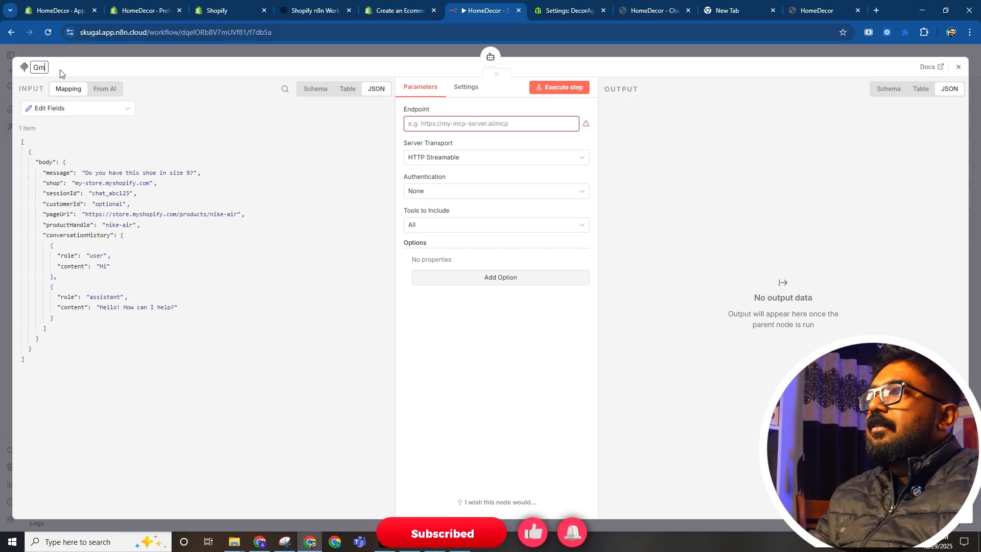
type("Gmail MCP Client")
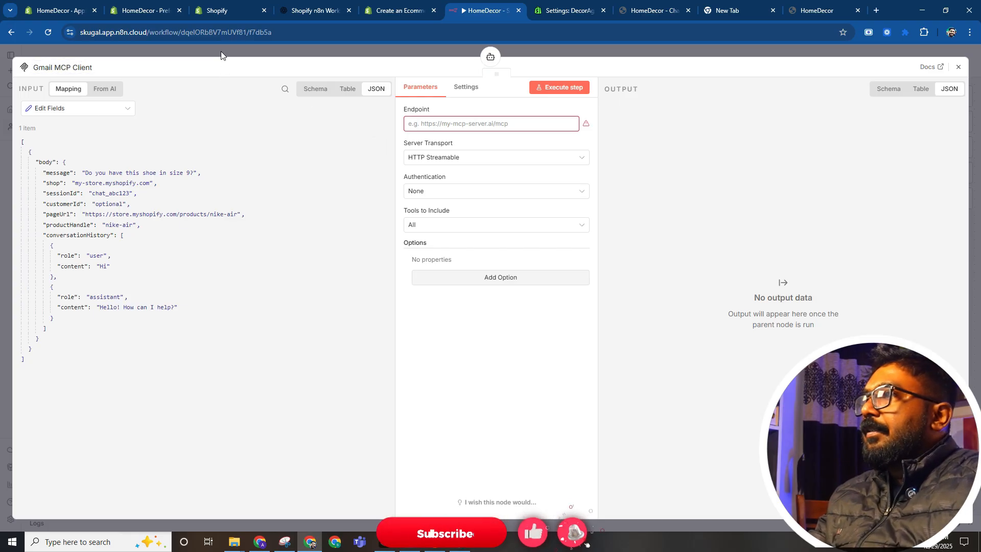
left_click(473, 156)
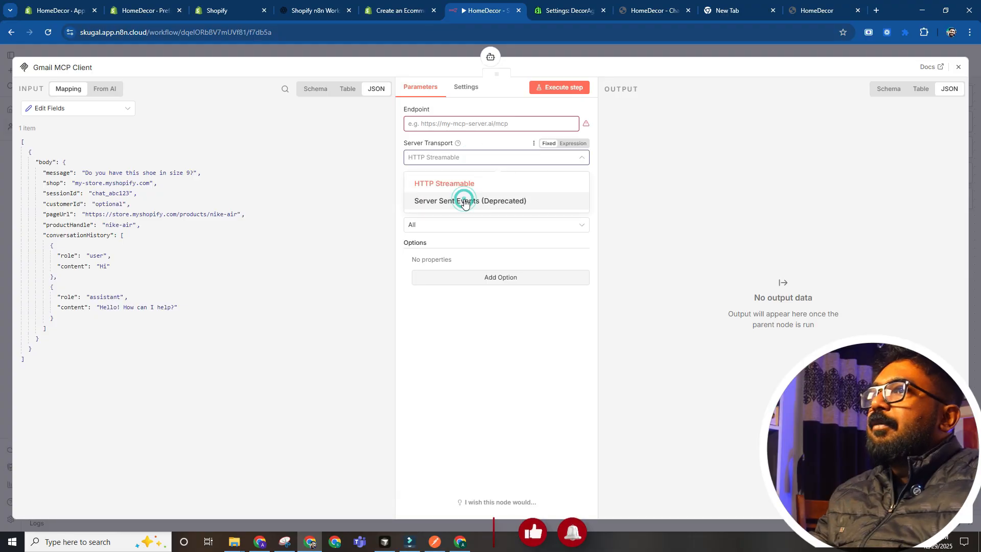
left_click(465, 200)
key("Escape")
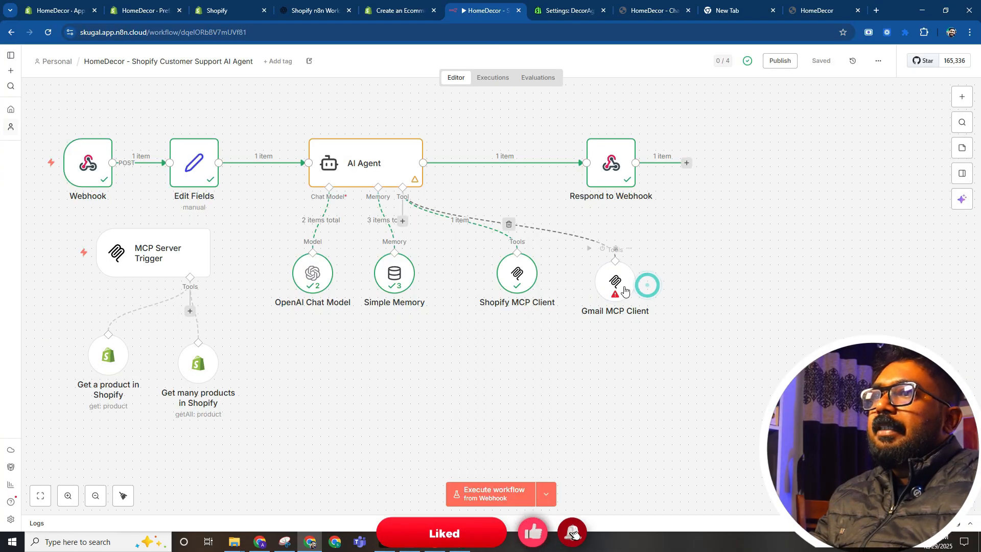
left_click_drag(624, 290, 624, 264)
Add an MCP Server Trigger node to the workflow and copy its production MCP URL.
left_click(962, 97)
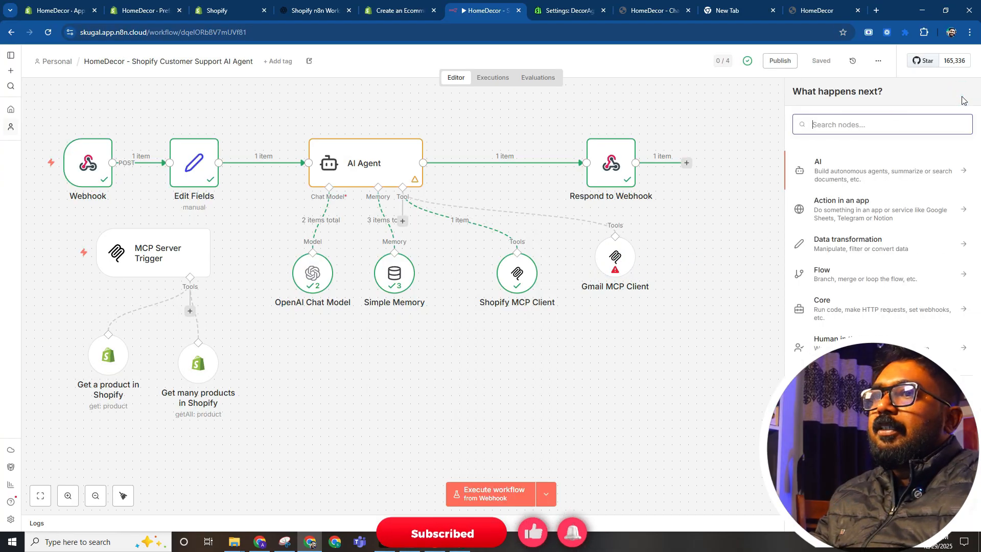
type("mcp")
left_click(838, 309)
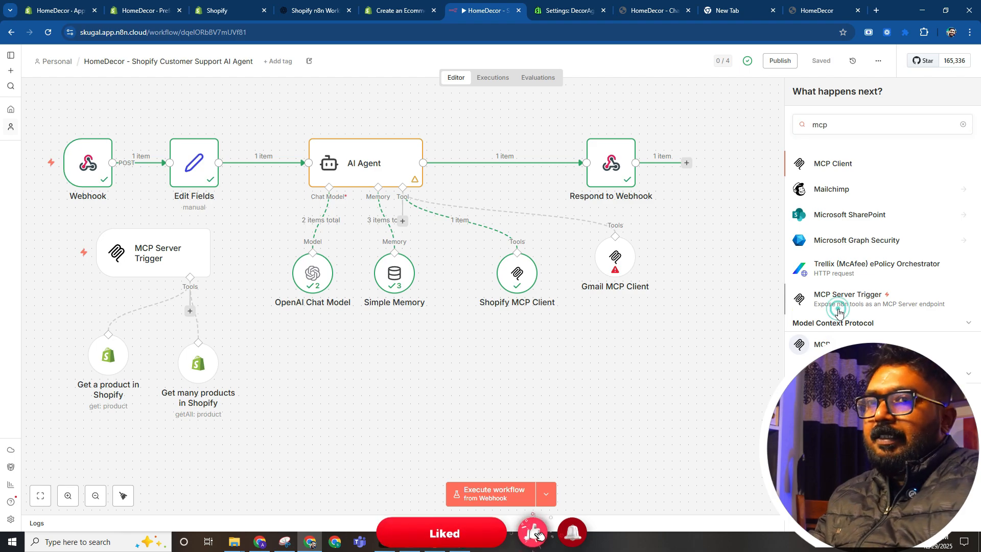
left_click(483, 127)
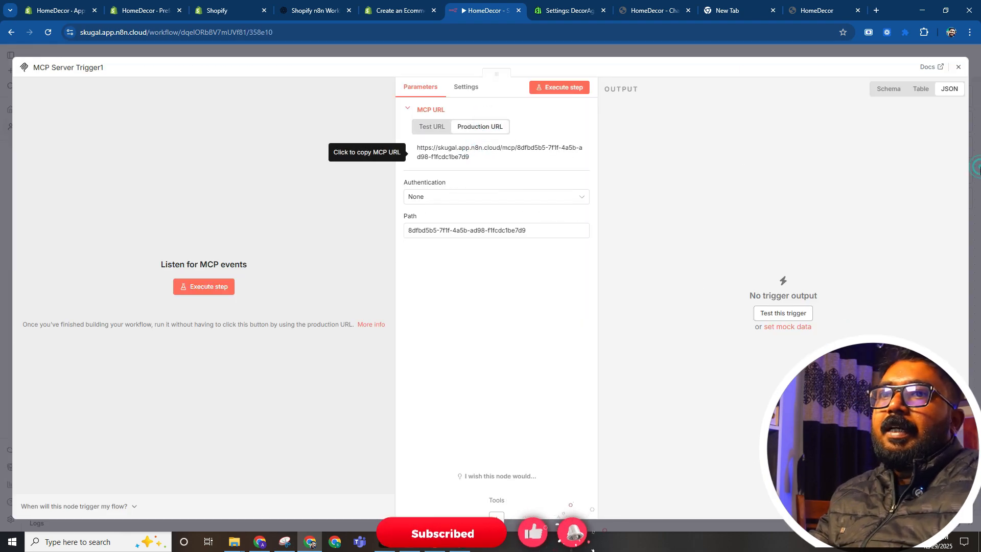
key("Escape")
Set the Gmail MCP Client's endpoint to the copied production URL of the new MCP Server Trigger.
left_click(603, 263)
left_click(444, 124)
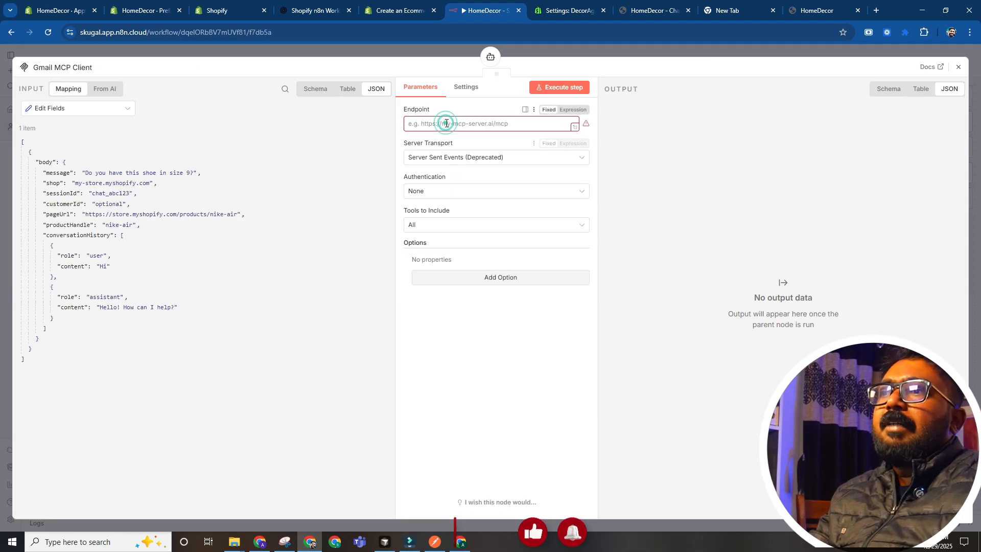
key("ctrl+v")
key("Escape")
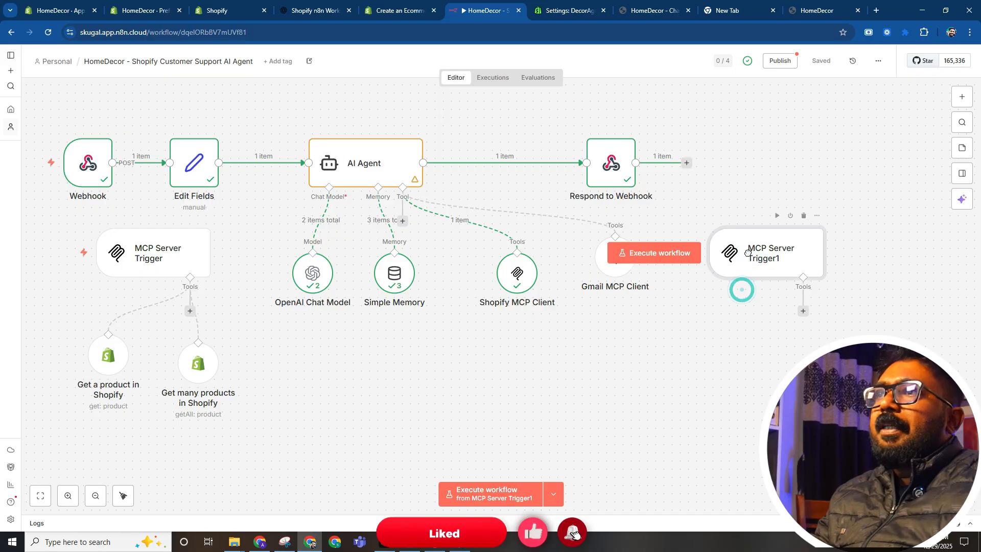
Rename the MCP Server Trigger1 node as "Gmail Server Trigger".
double_click(754, 249)
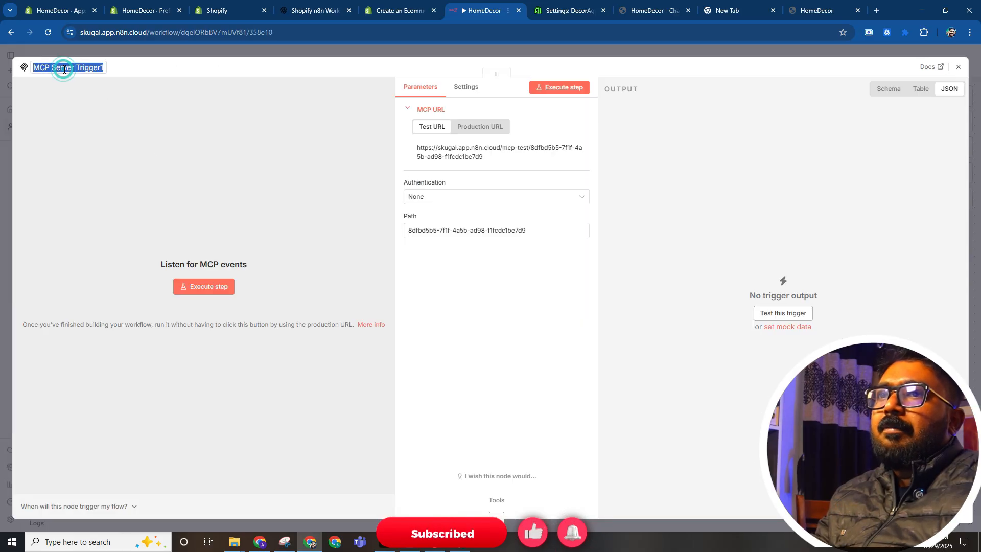
double_click(41, 67)
type("Gmail")
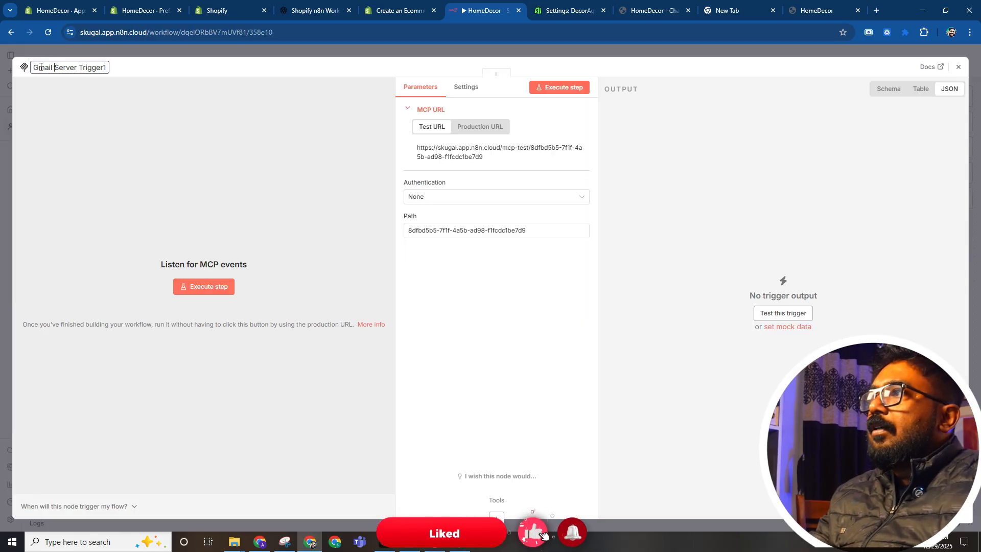
triple_click(107, 69)
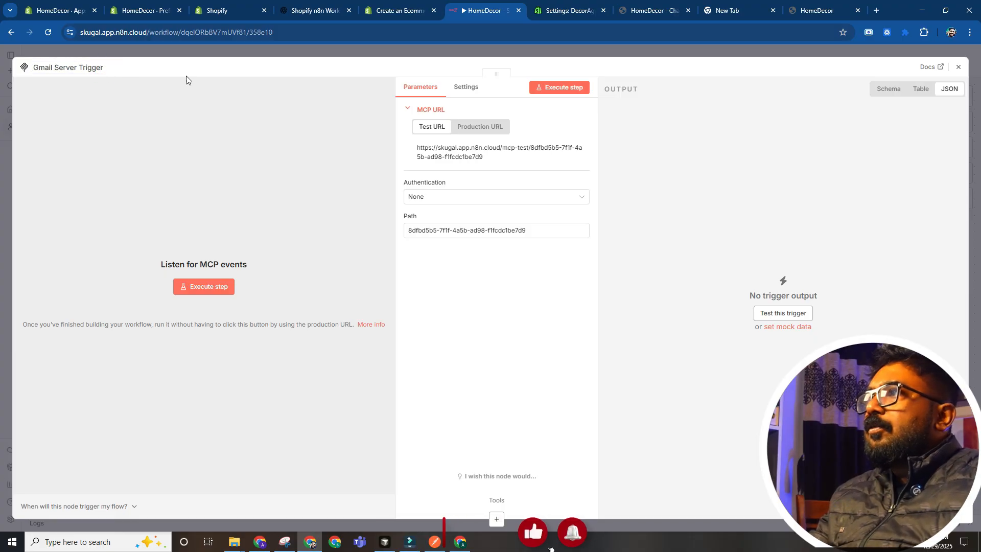
left_click(978, 168)
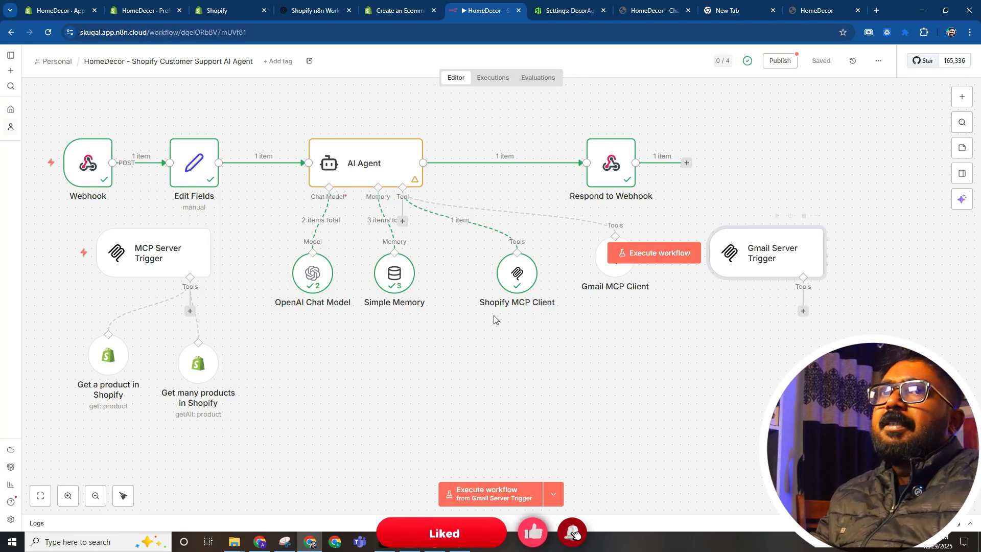
Add a Gmail Tool to the Gmail Server Trigger's tools.
left_click(802, 311)
type("gmail")
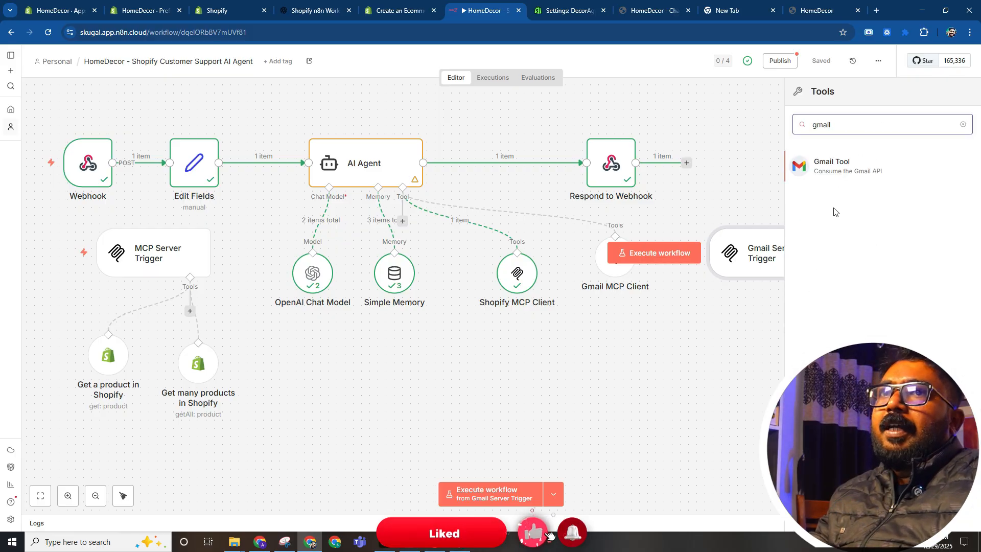
left_click(842, 165)
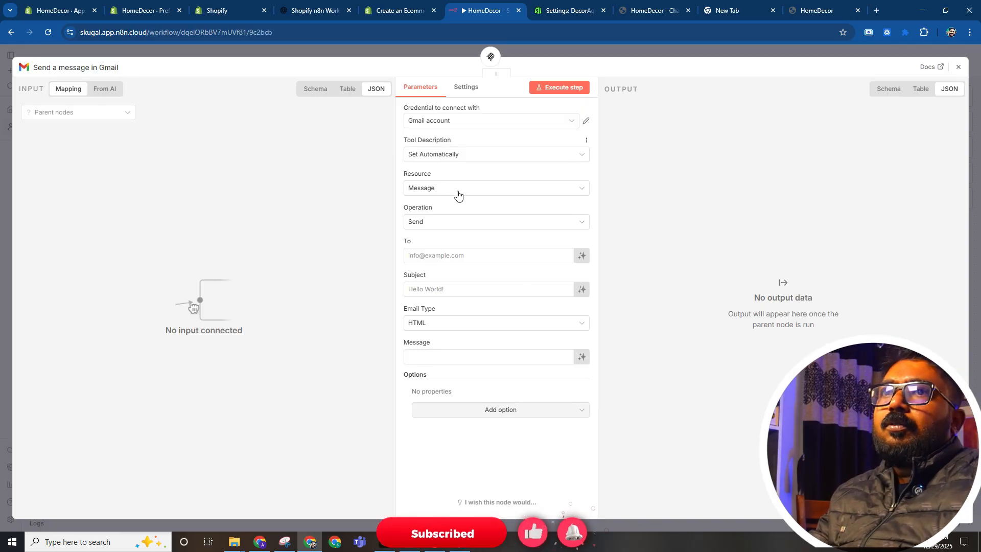
Let the model define the Gmail tool's To, Subject and Message fields, and place the node below the Gmail Server Trigger.
left_click(581, 256)
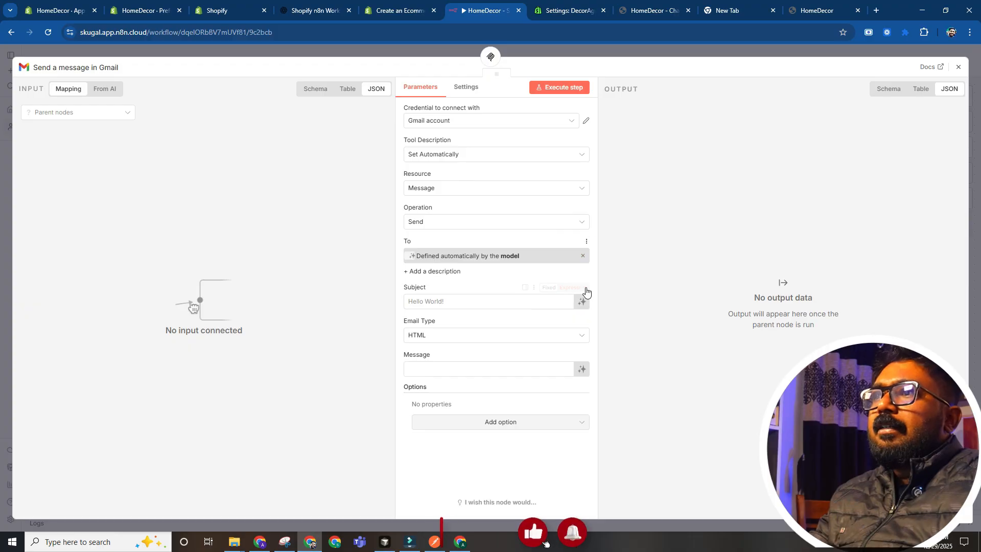
left_click(583, 256)
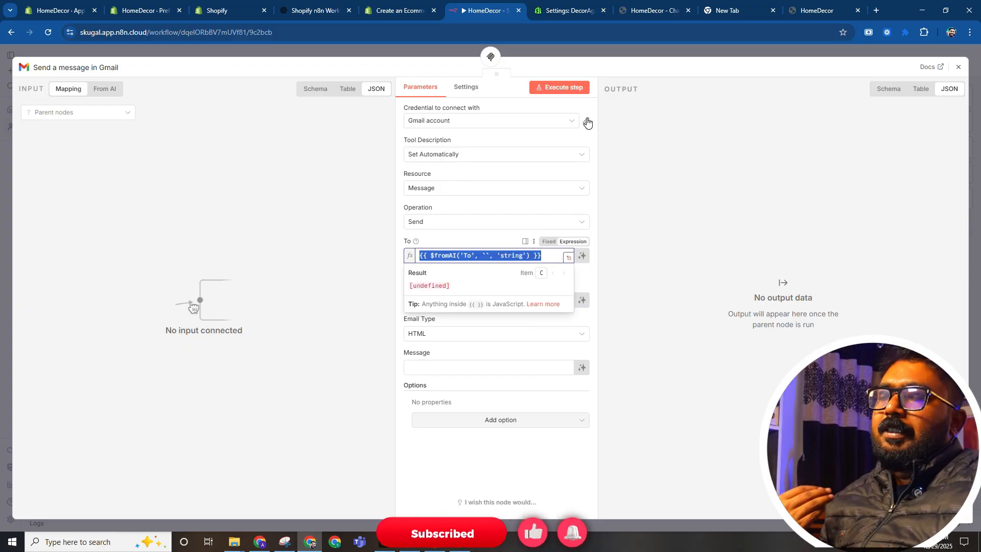
left_click(582, 255)
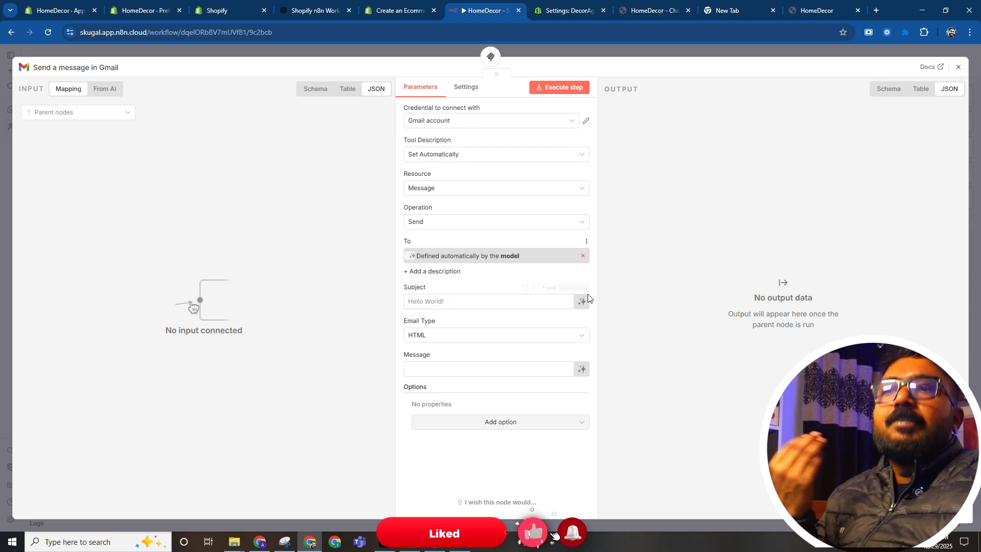
left_click(581, 302)
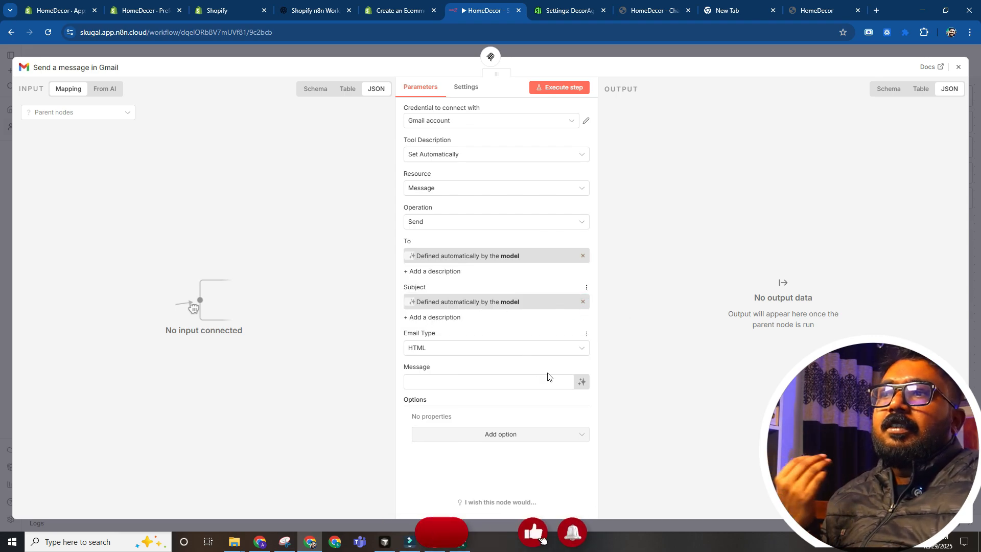
left_click(581, 382)
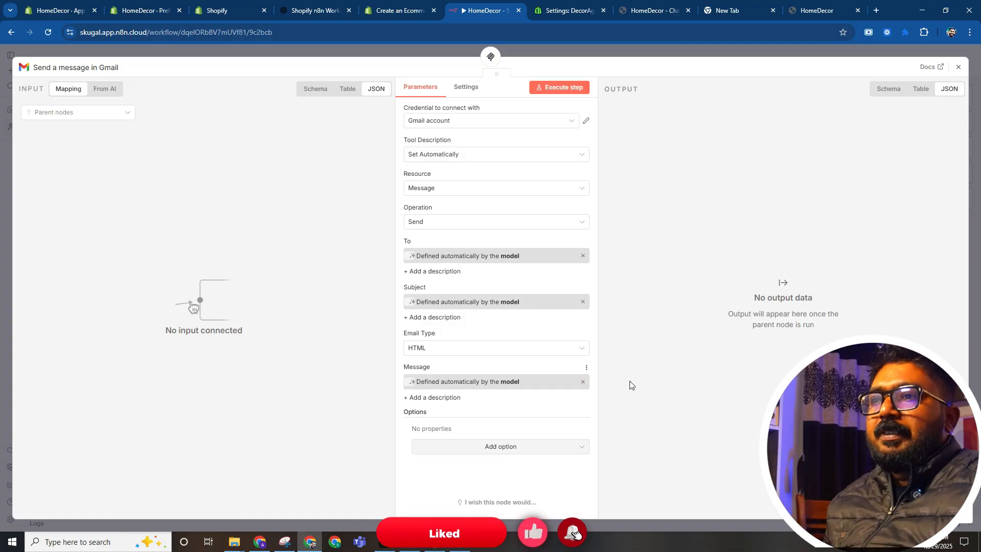
key("Escape")
left_click_drag(771, 353, 730, 359)
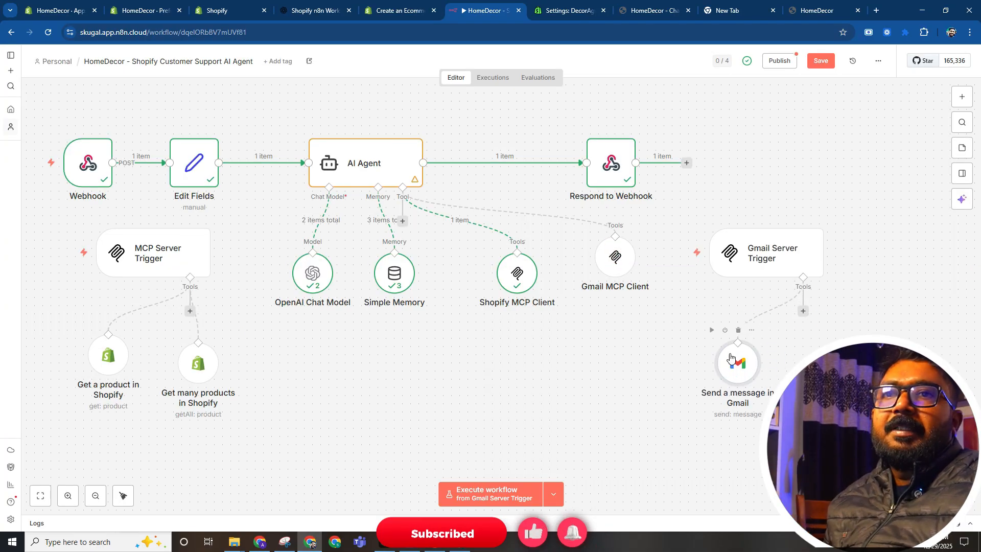
left_click(537, 367)
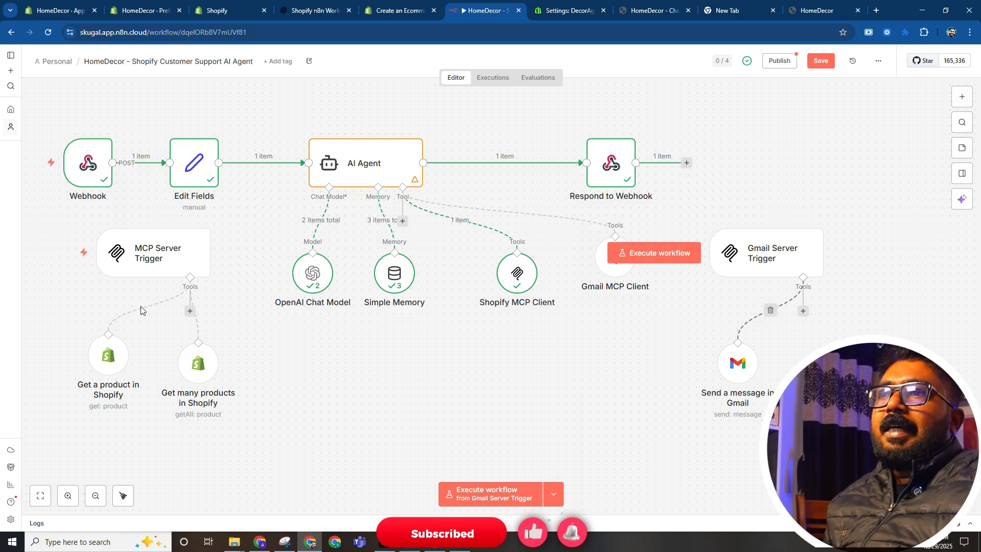
Review the parameters of the Get a product in Shopify tool.
double_click(113, 365)
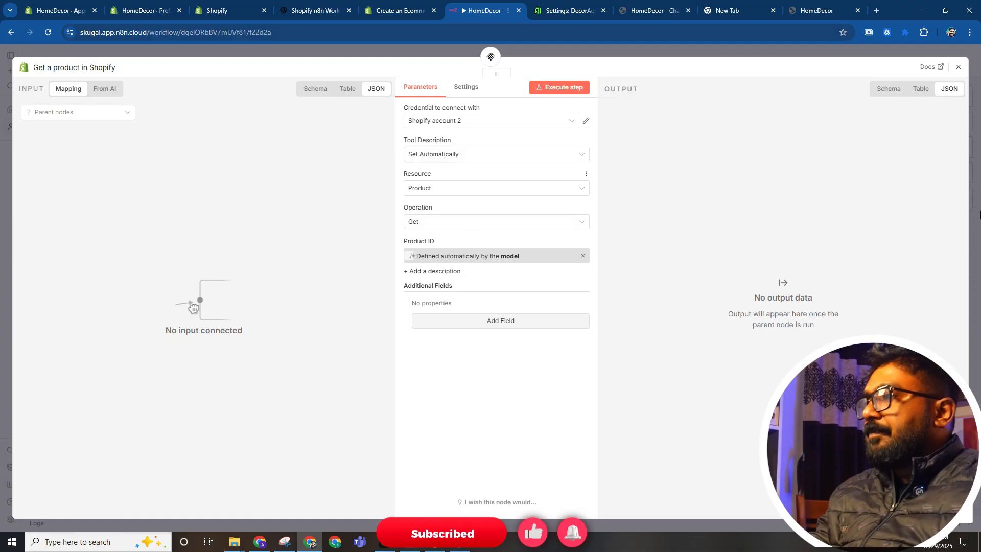
key("Escape")
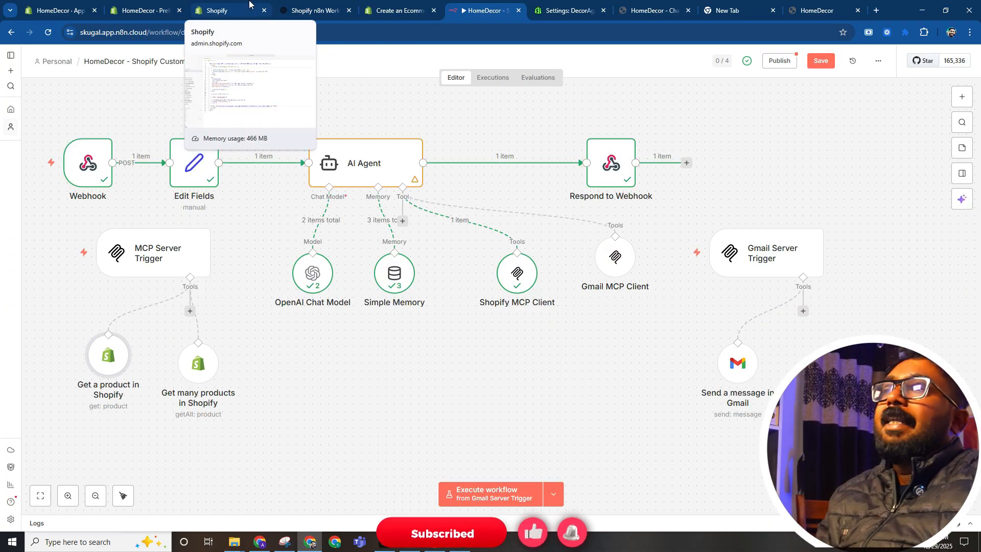
Switch to Cursor and read the agent's summary of the chat widget fixes and debugging instructions.
left_click(384, 542)
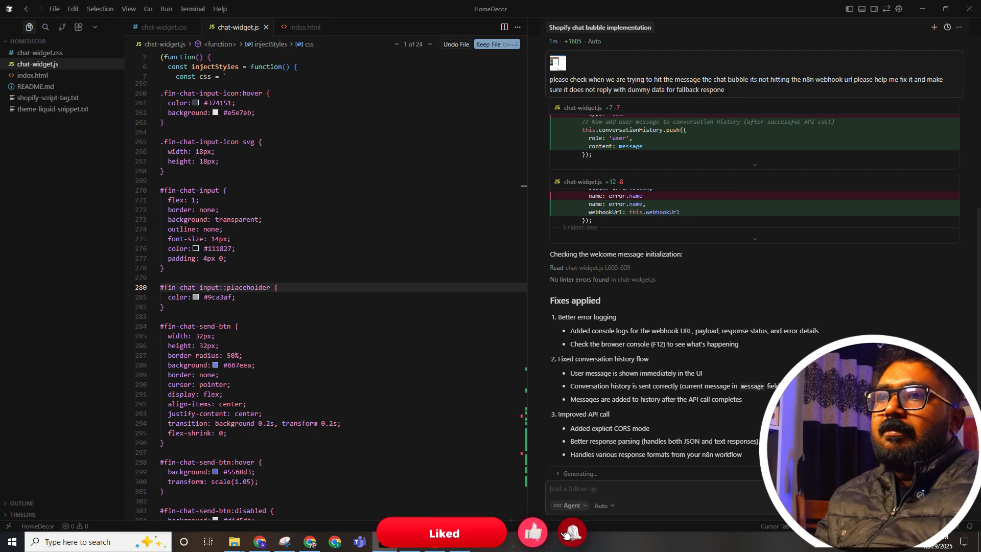
left_click_drag(568, 331, 838, 329)
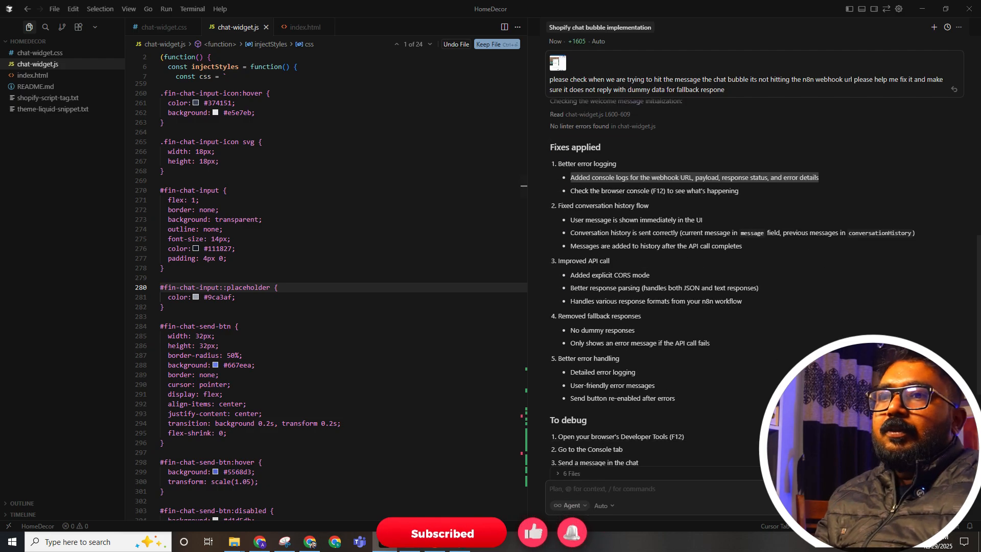
scroll(752, 358, "down", 5)
left_click(914, 397)
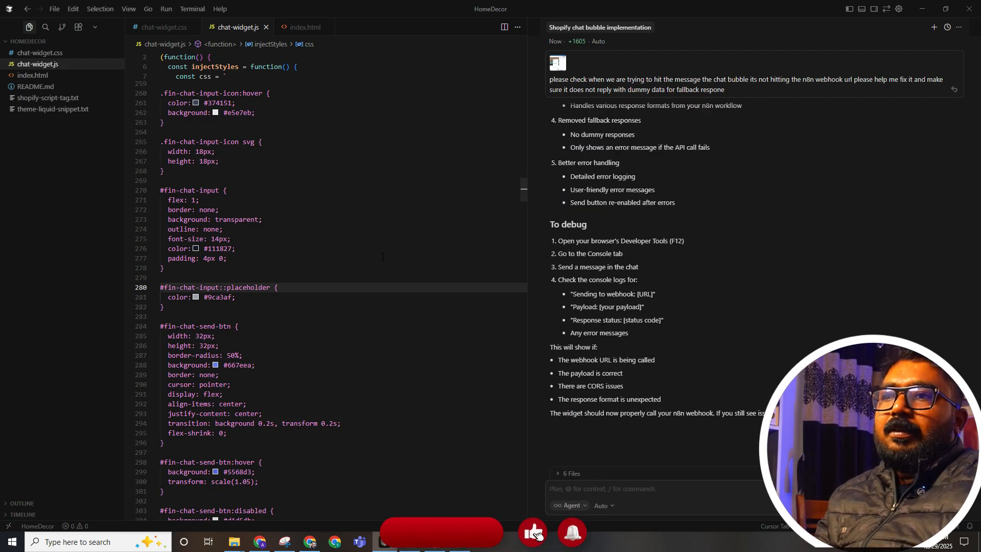
left_click(382, 257)
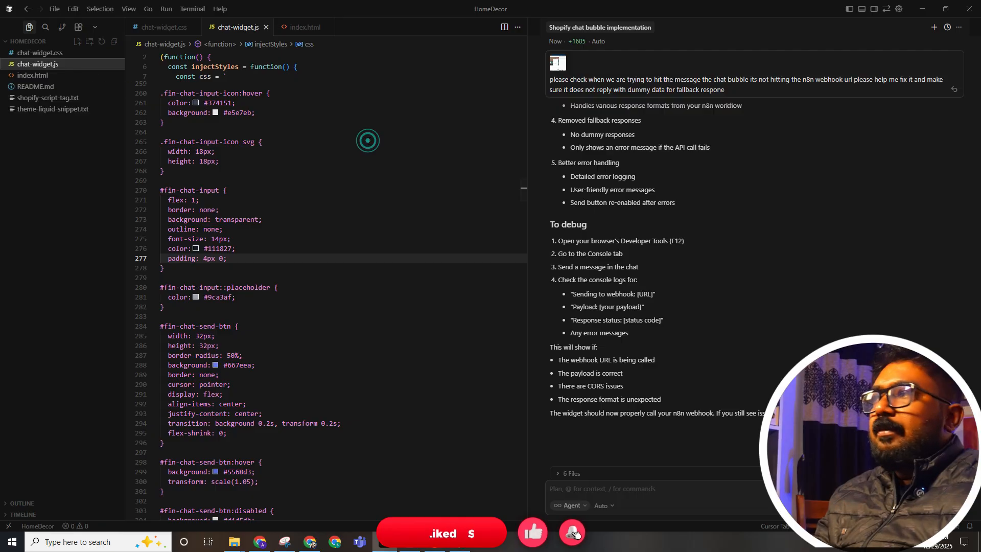
Switch to Google Cloud Storage and upload chat-widget-1 from the HomeDecor folder to the bucket.
key("alt+Tab")
key("alt+Tab")
key("alt+Tab")
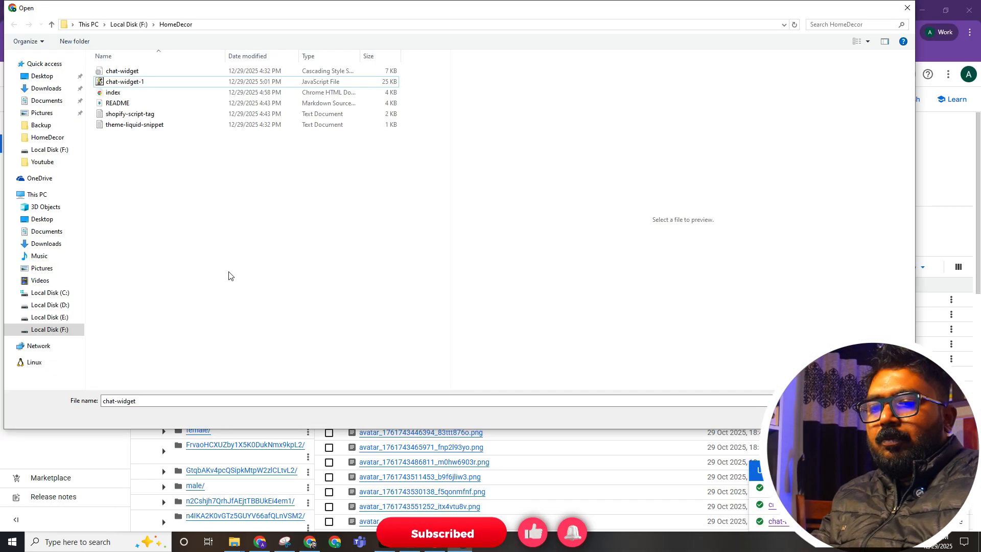
left_click(205, 82)
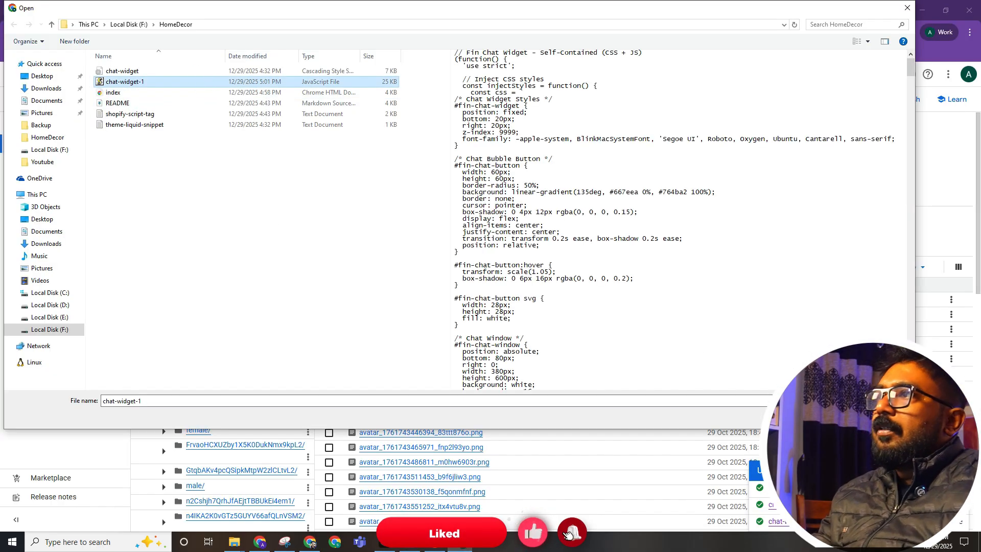
key("Return")
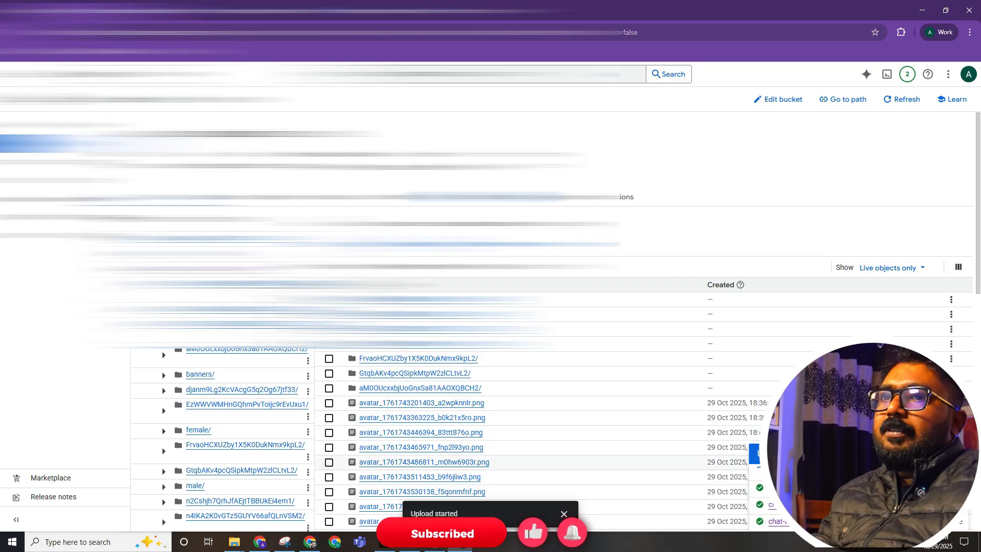
Open the uploaded chat-widget-1.js object's public link in the browser and copy its address.
left_click(782, 471)
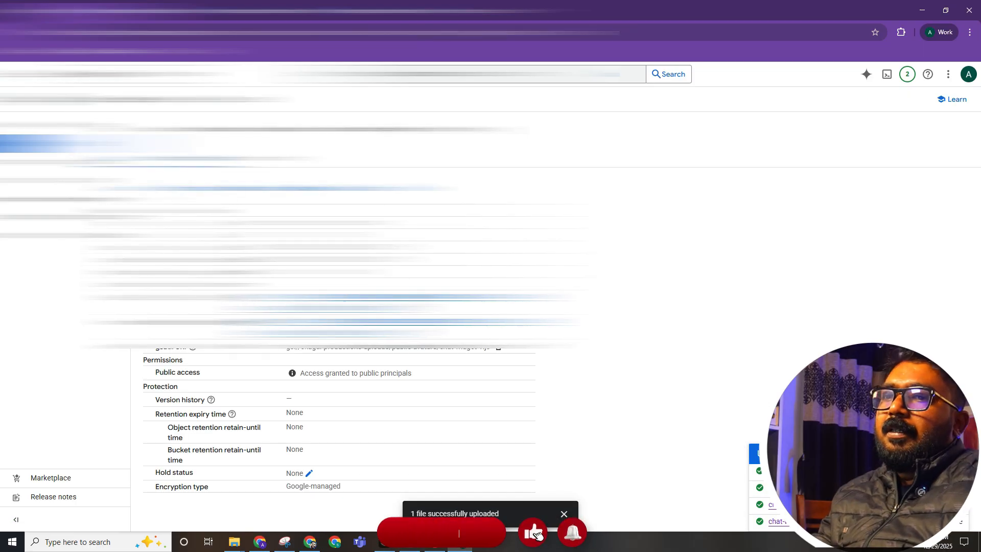
left_click(354, 302)
left_click(187, 34)
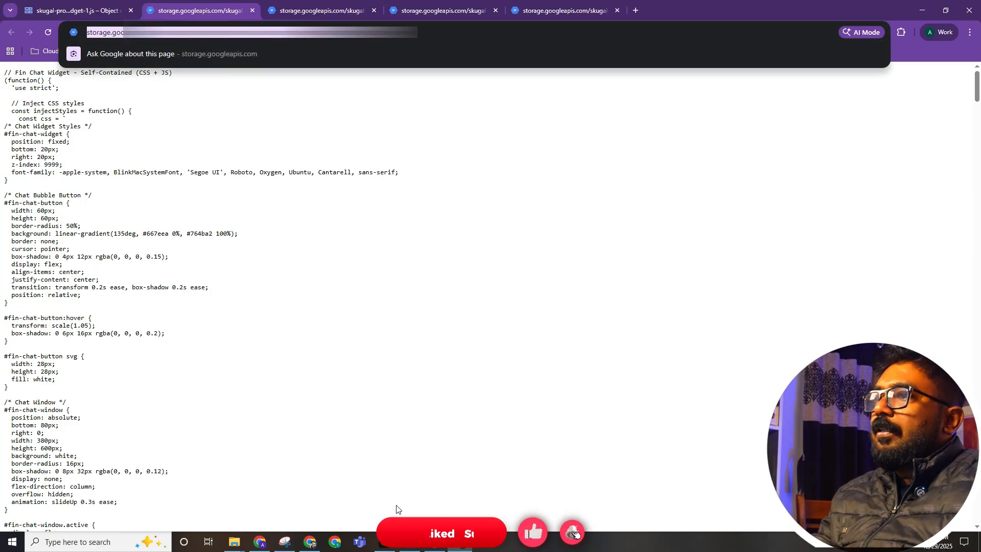
Switch to the Shopify code editor, replace the script source URL in theme.liquid with the copied chat-widget-1.js address, and save.
left_click(310, 541)
left_click(213, 9)
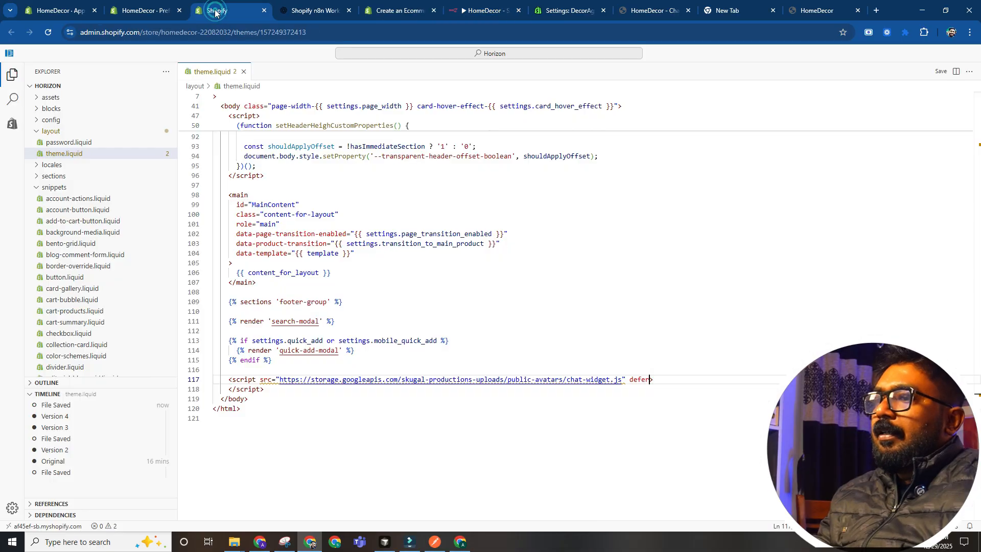
left_click(162, 6)
left_click(217, 10)
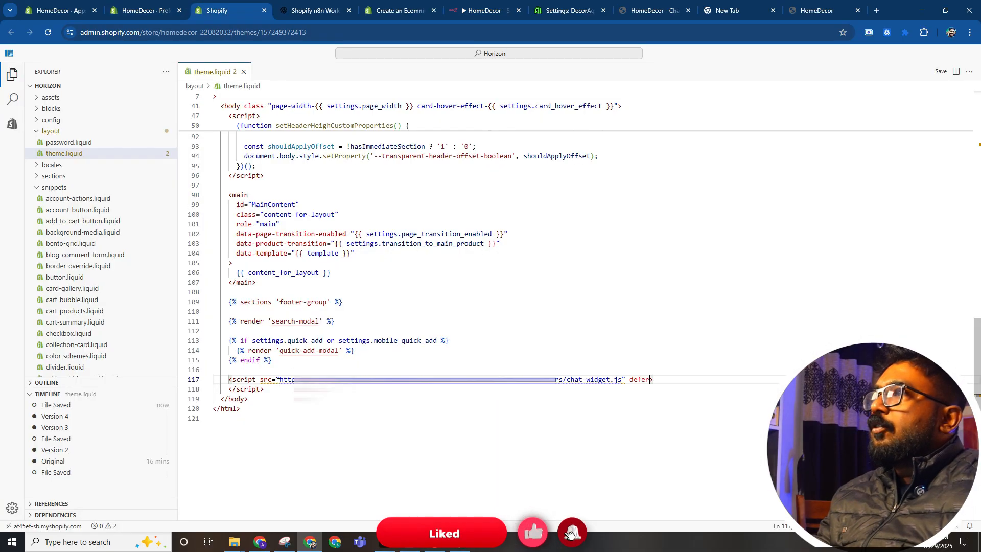
left_click_drag(279, 382, 623, 381)
key("ctrl+v")
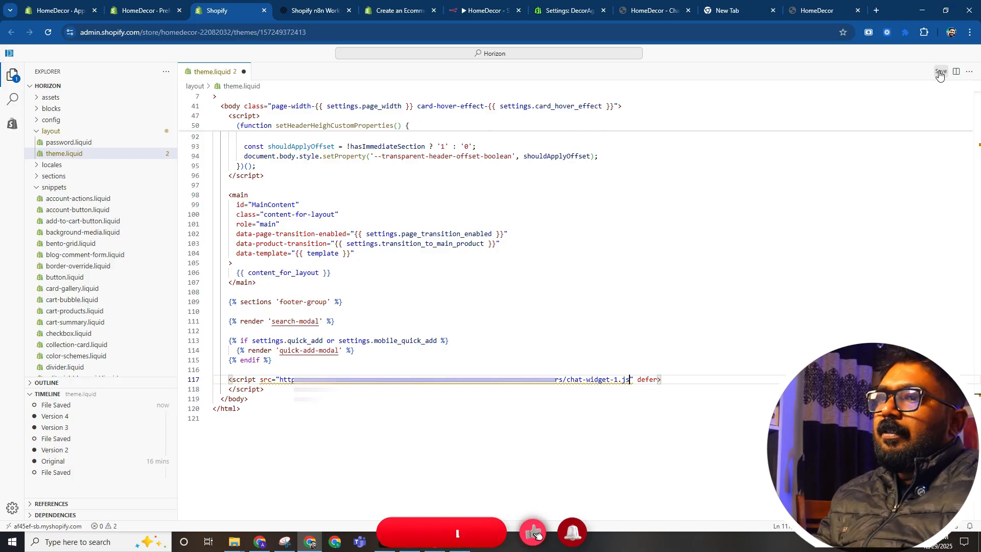
Reload the HomeDecor storefront and filter its network requests by "chat" to check which widget script loads.
left_click(827, 5)
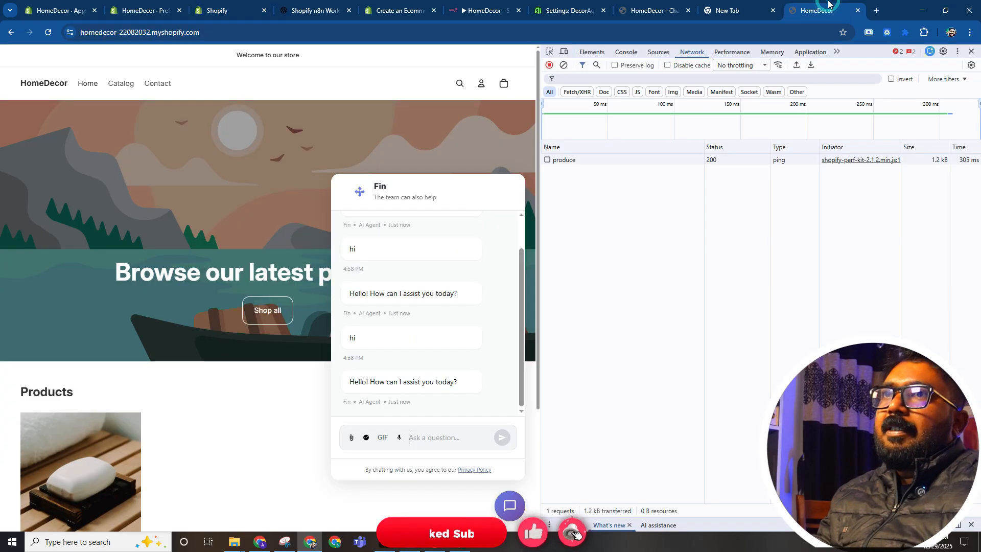
key("F5")
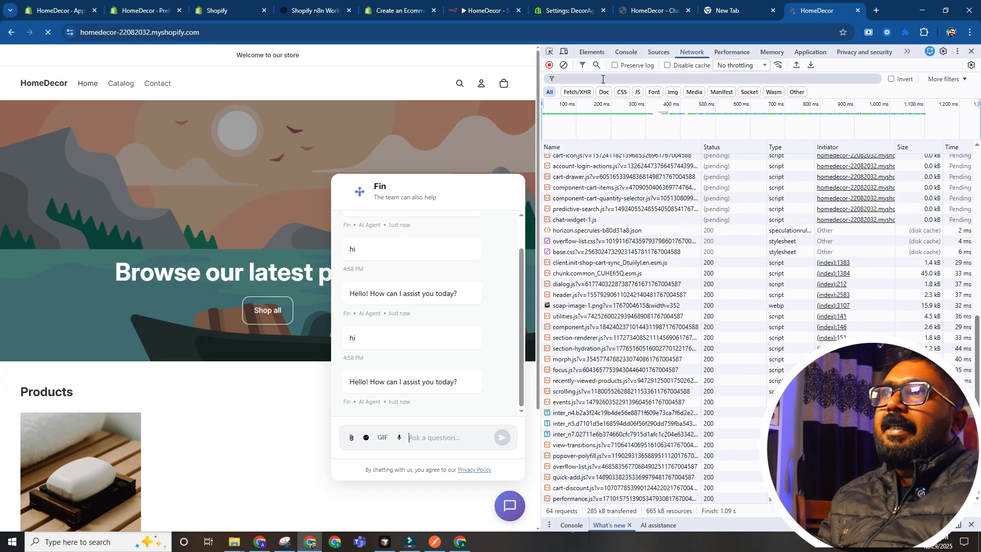
type("chat")
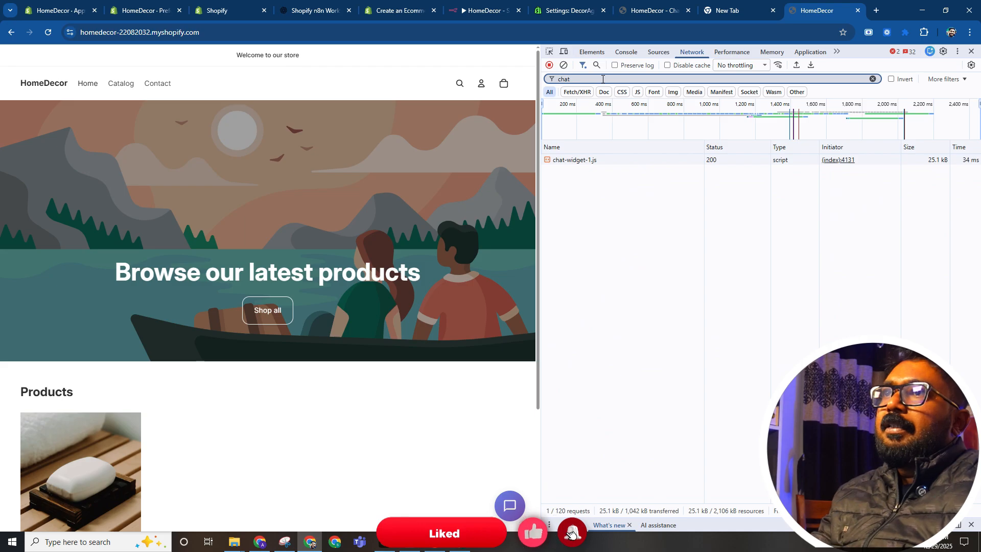
Open the storefront's chat widget and send the message "hi".
left_click(509, 506)
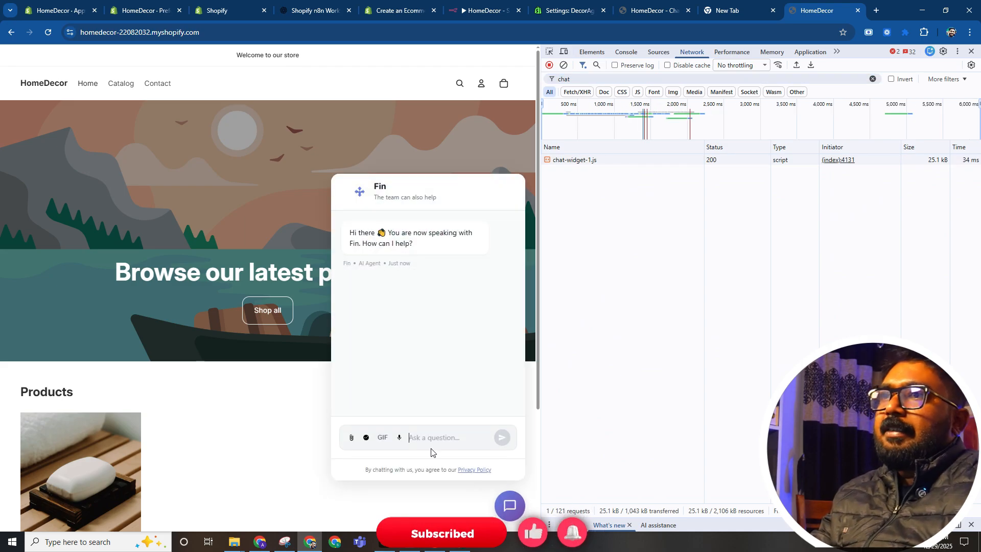
left_click(428, 439)
type("hi")
key("Return")
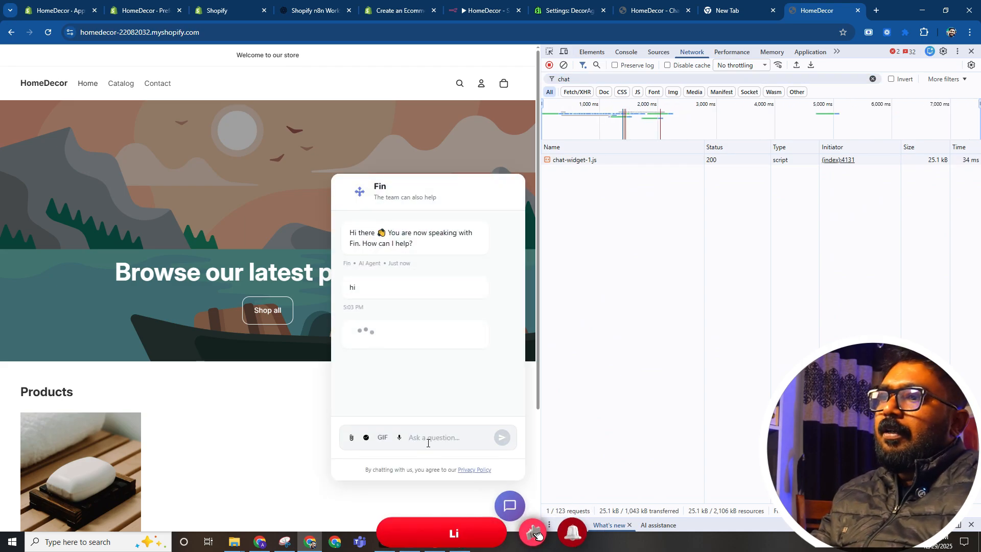
Replace the network request filter with "skugal." to find the chat widget's webhook calls.
left_click(872, 79)
type("w")
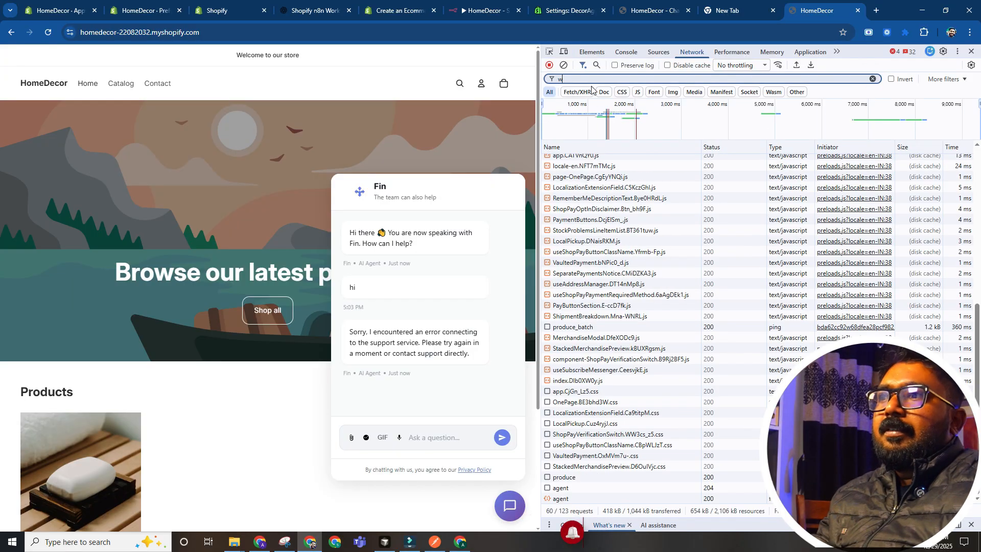
type("eb")
key("BackSpace")
key("BackSpace")
key("BackSpace")
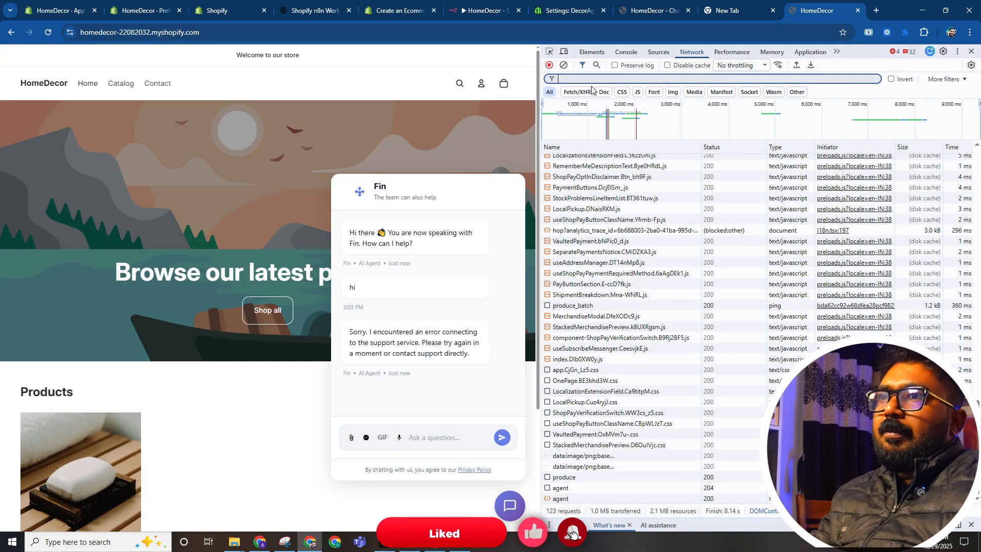
type("skugal.")
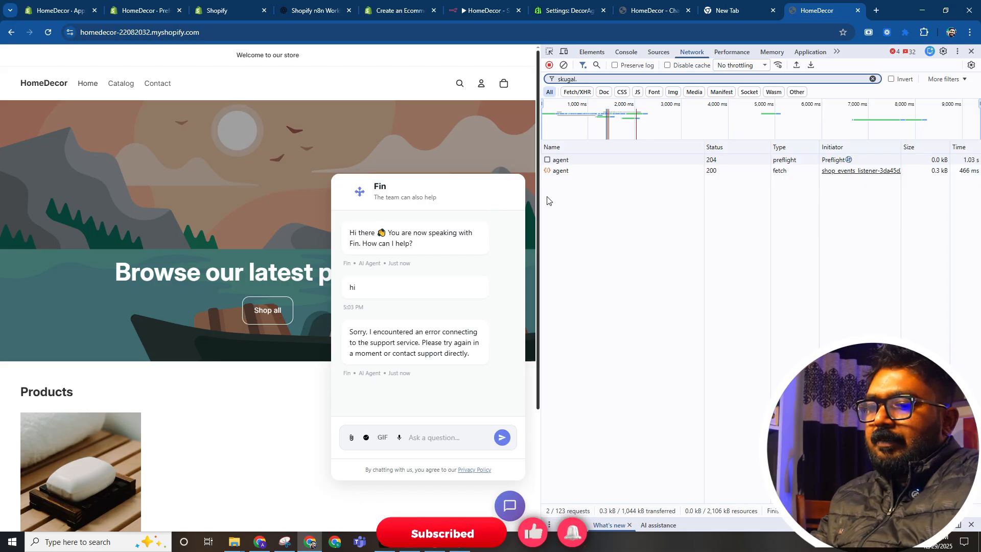
Inspect the payload, conversation history, response and preview of the agent fetch request.
left_click(664, 170)
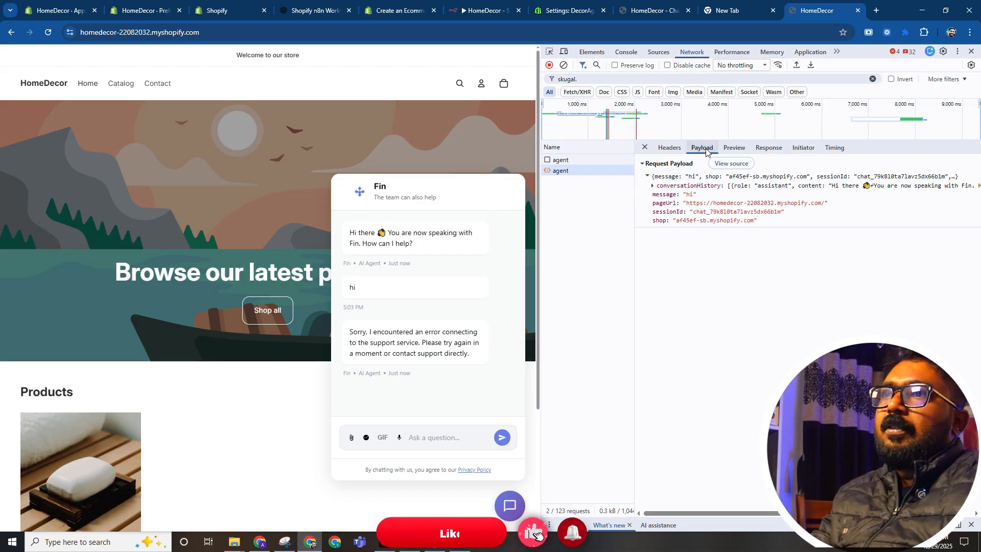
left_click(653, 186)
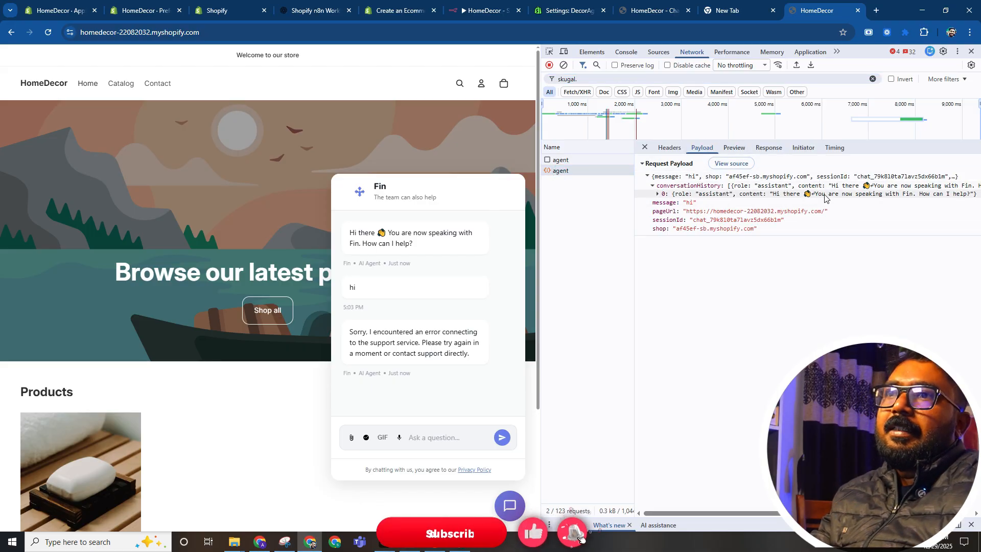
left_click(773, 149)
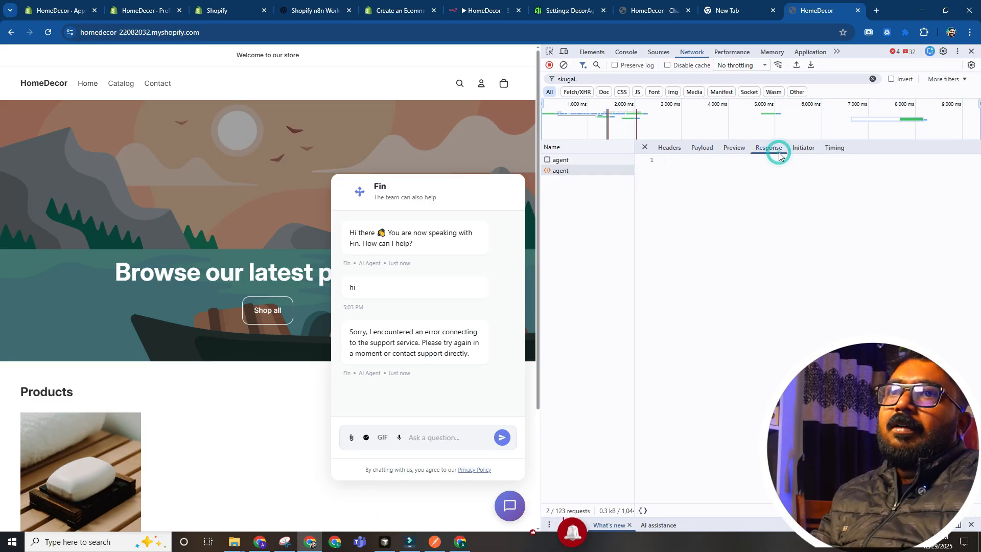
left_click(739, 153)
left_click(702, 148)
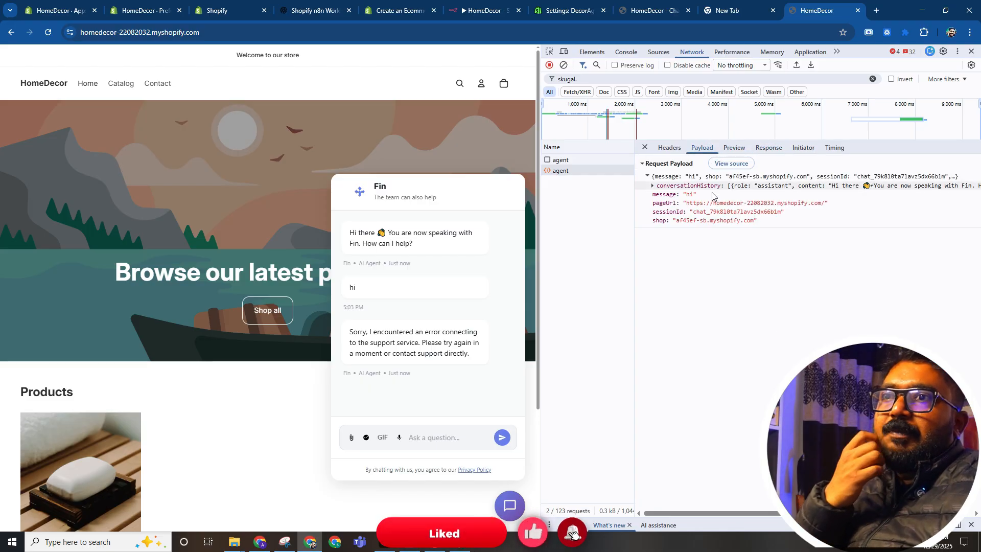
Switch to the n8n HomeDecor workflow and examine the AI Agent node in its latest execution.
left_click(465, 10)
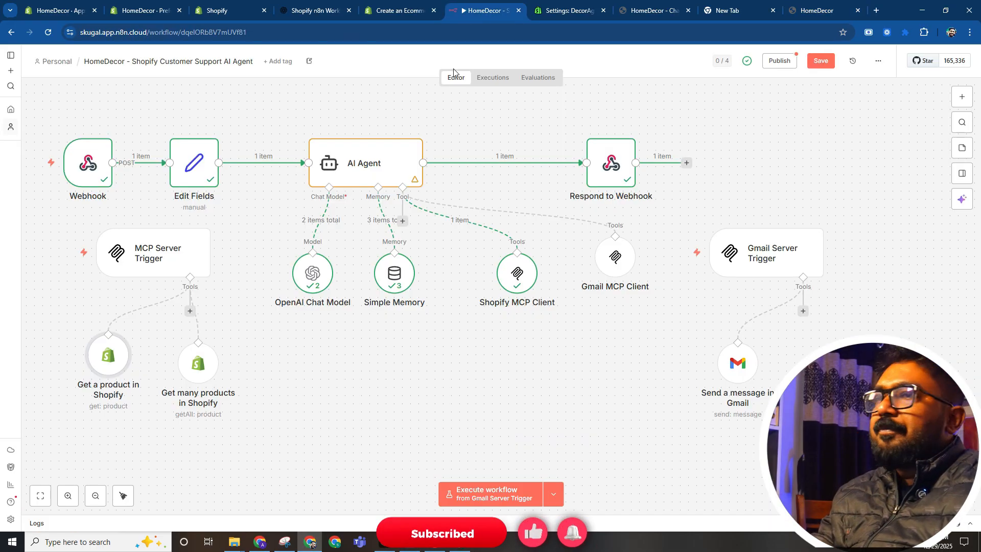
left_click(494, 78)
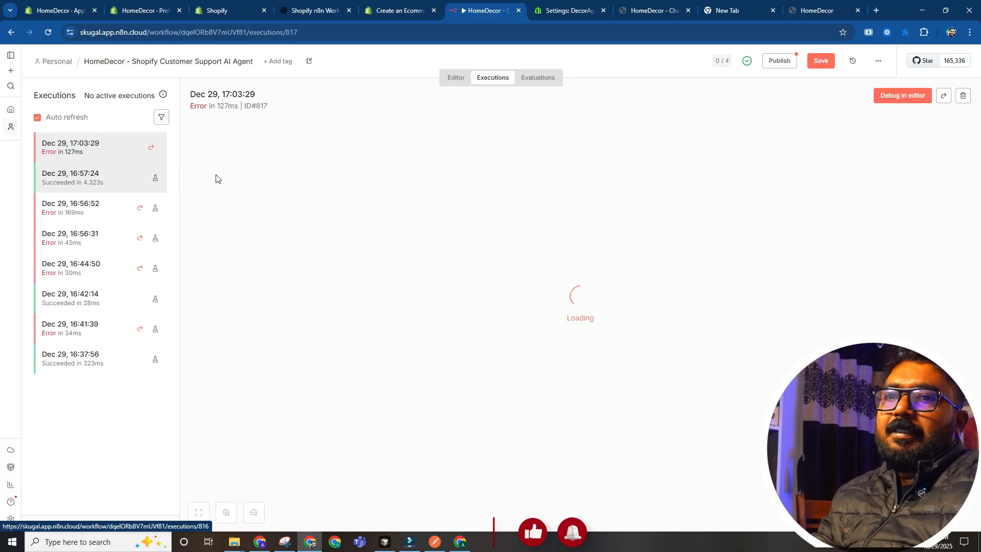
double_click(514, 209)
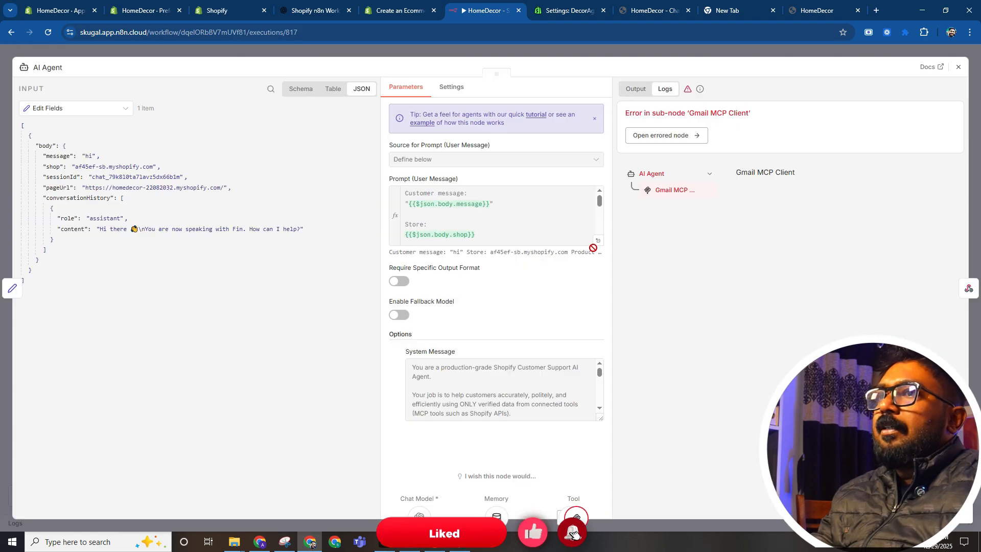
key("Escape")
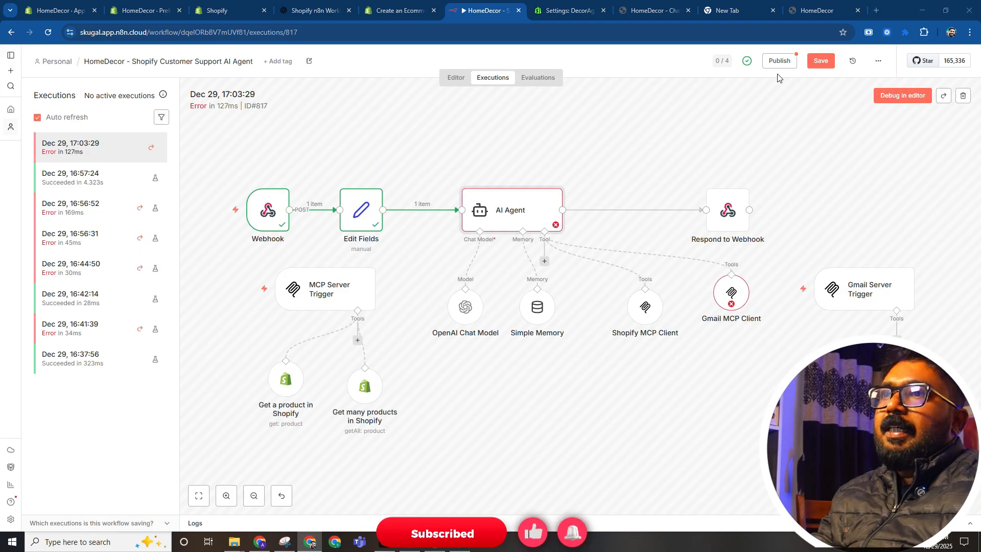
key("ctrl+s")
key("Escape")
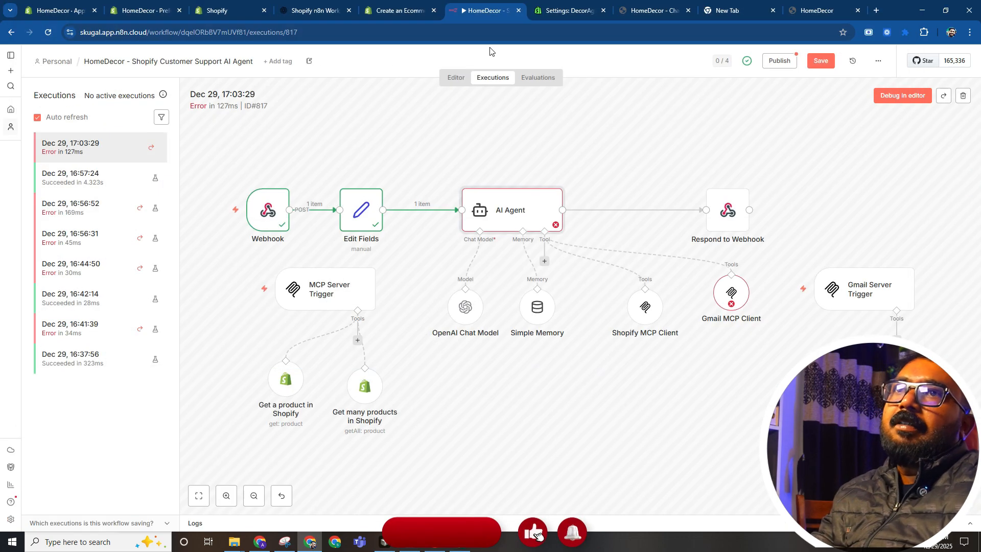
Delete the Gmail Server Trigger, its Send a message in Gmail tool and the Gmail MCP Client from the workflow, and save.
left_click(460, 78)
left_click_drag(685, 204, 822, 393)
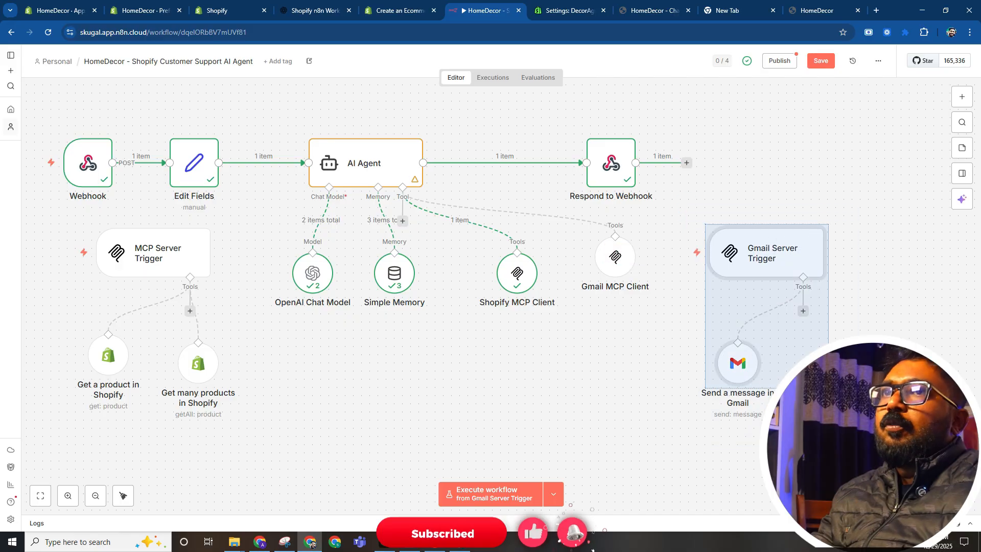
key("Delete")
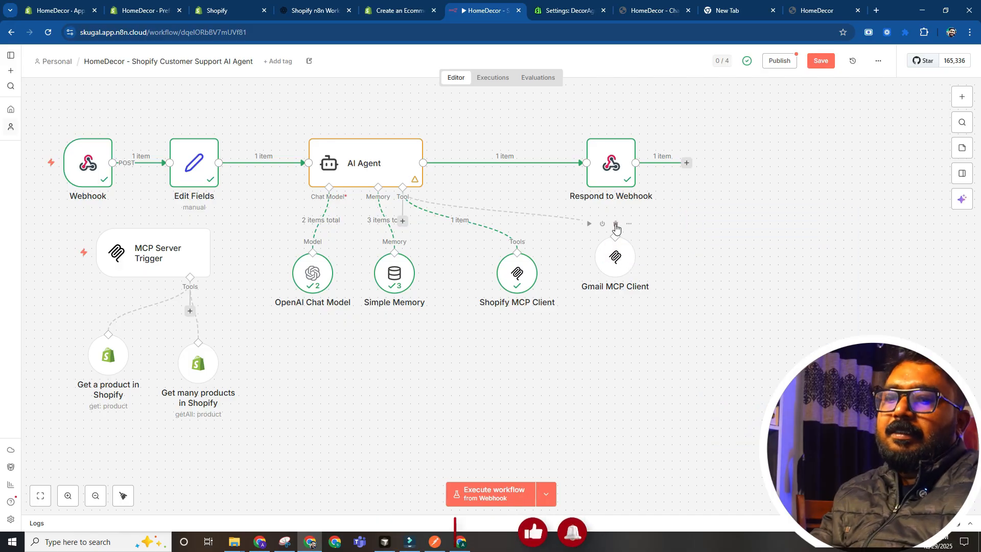
left_click(616, 225)
key("ctrl+s")
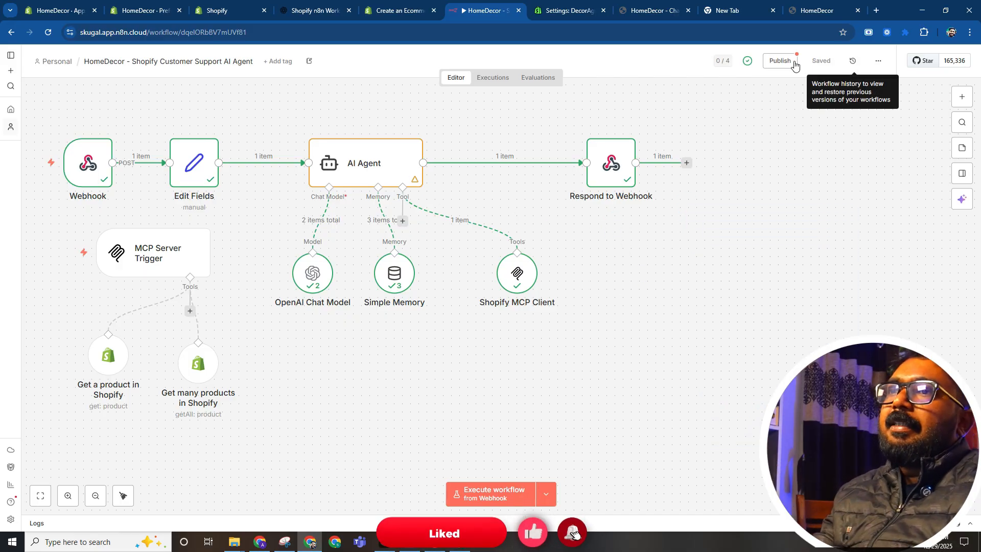
Publish the saved workflow, and check that no changes are left to publish.
left_click(777, 61)
left_click(587, 347)
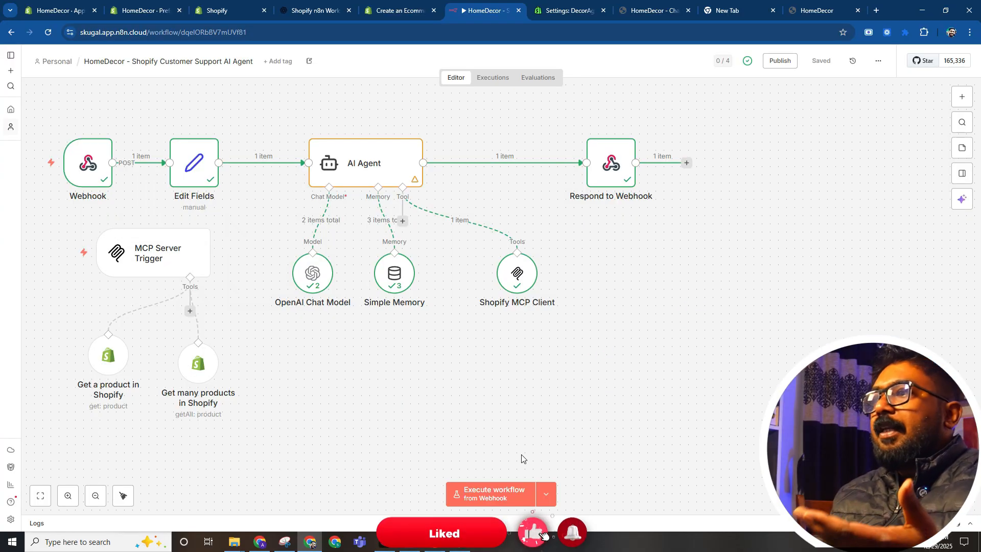
left_click(776, 61)
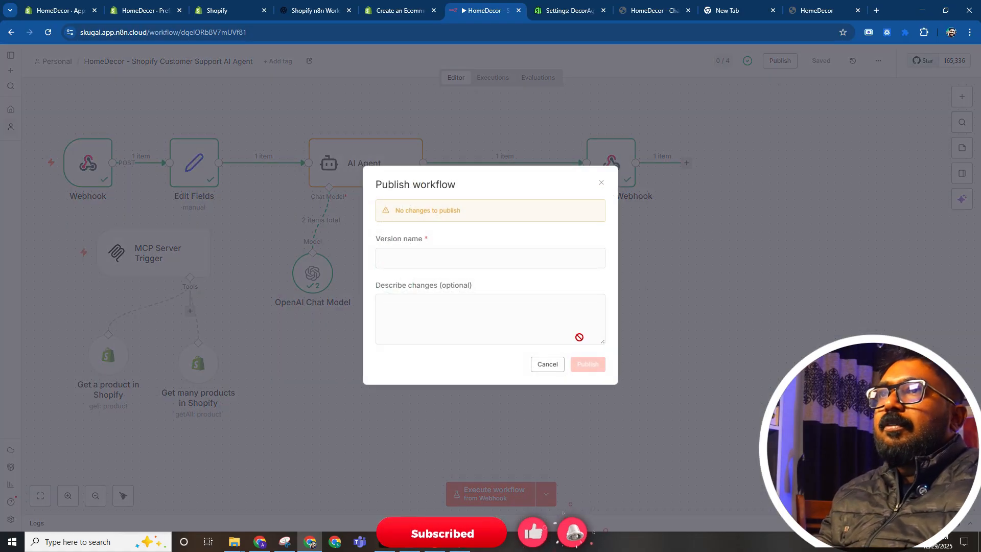
left_click(546, 364)
Return to the HomeDecor storefront, reload it without the developer tools, and send "hi" in the chat widget at the default page zoom.
left_click(806, 9)
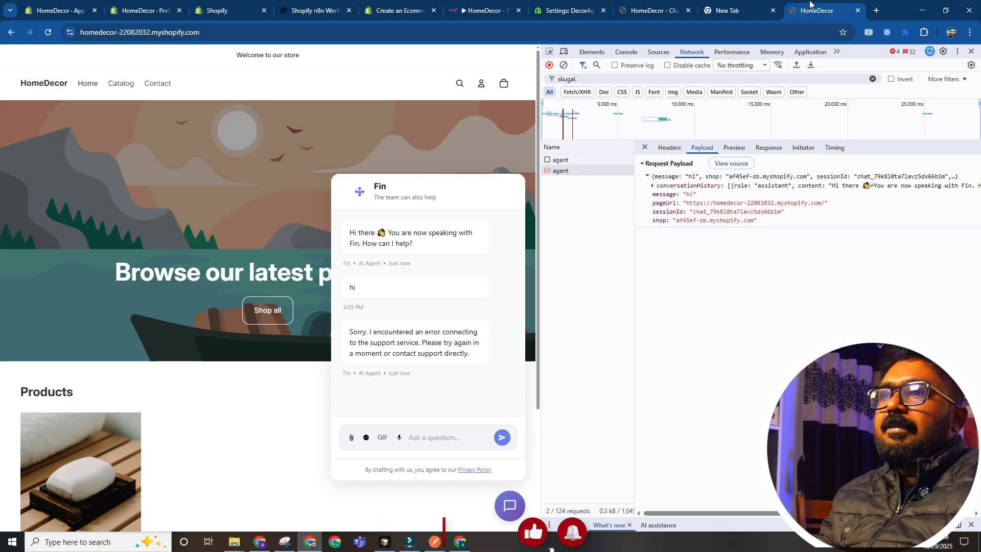
key("F5")
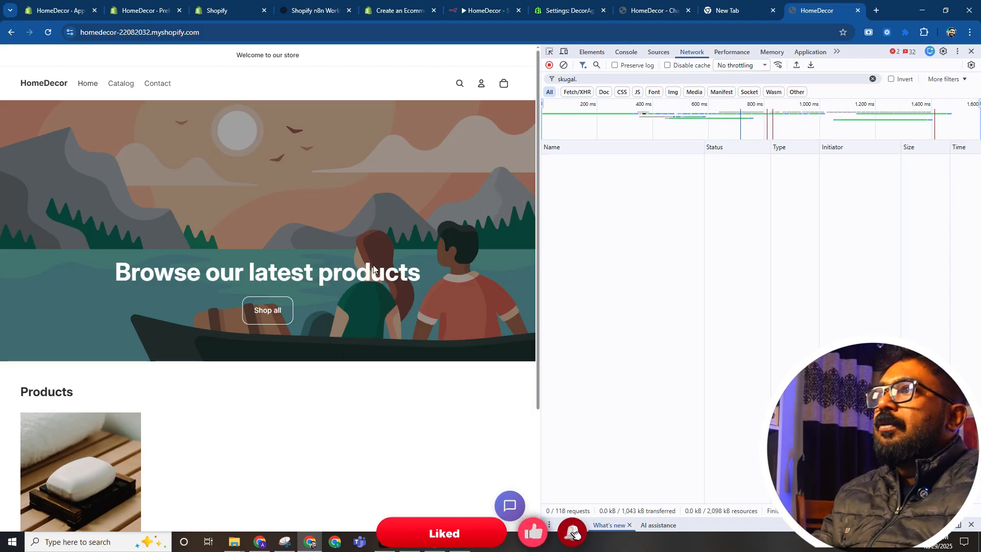
left_click(970, 52)
key("ctrl+plus")
key("ctrl+plus")
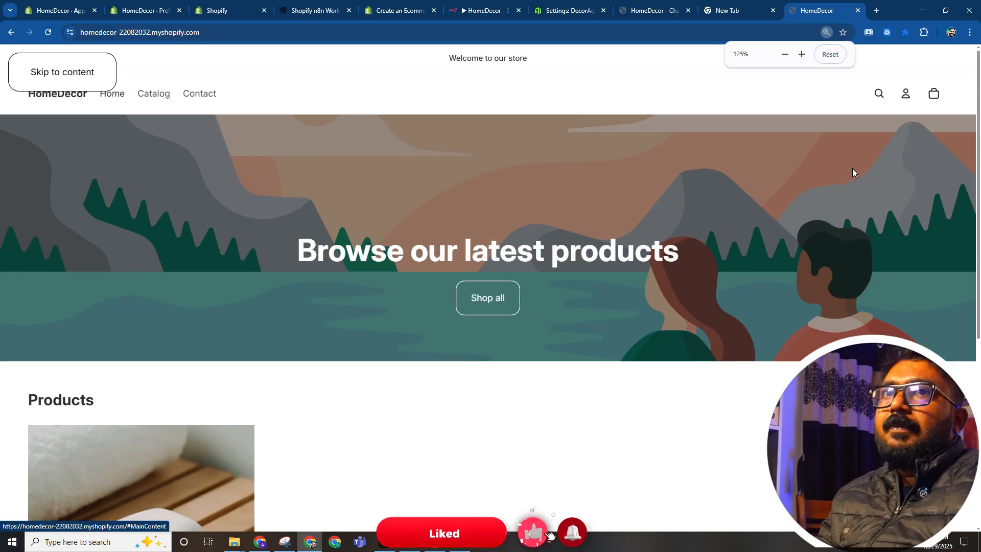
key("ctrl+plus")
key("ctrl+plus")
left_click(922, 484)
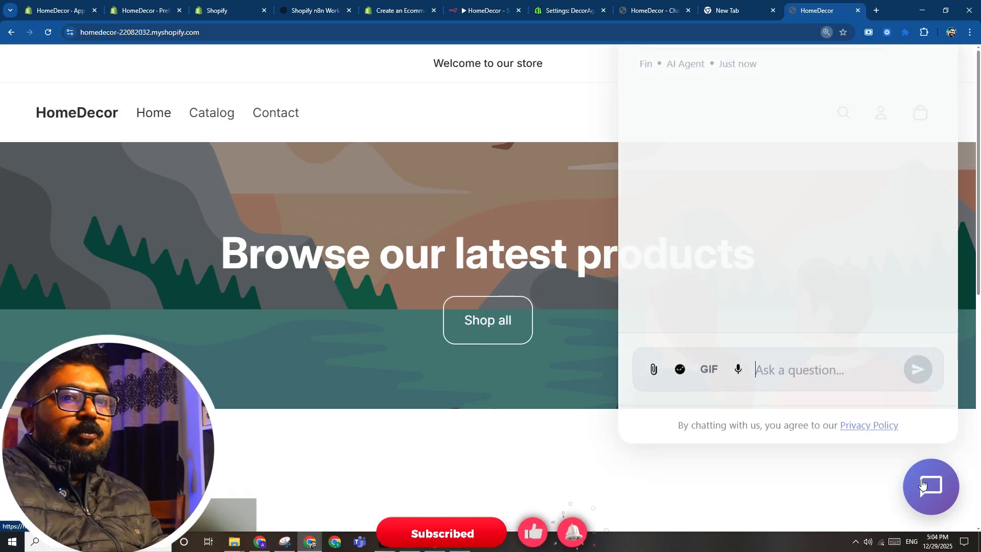
key("ctrl+0")
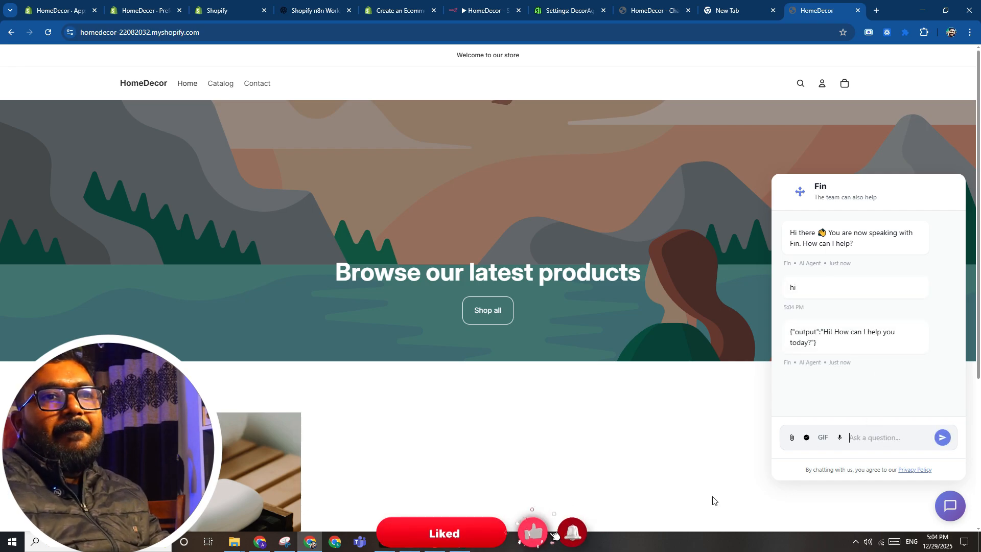
Switch to Snipping Tool, capture the chat widget, and circle the raw JSON output reply in red.
left_click(284, 542)
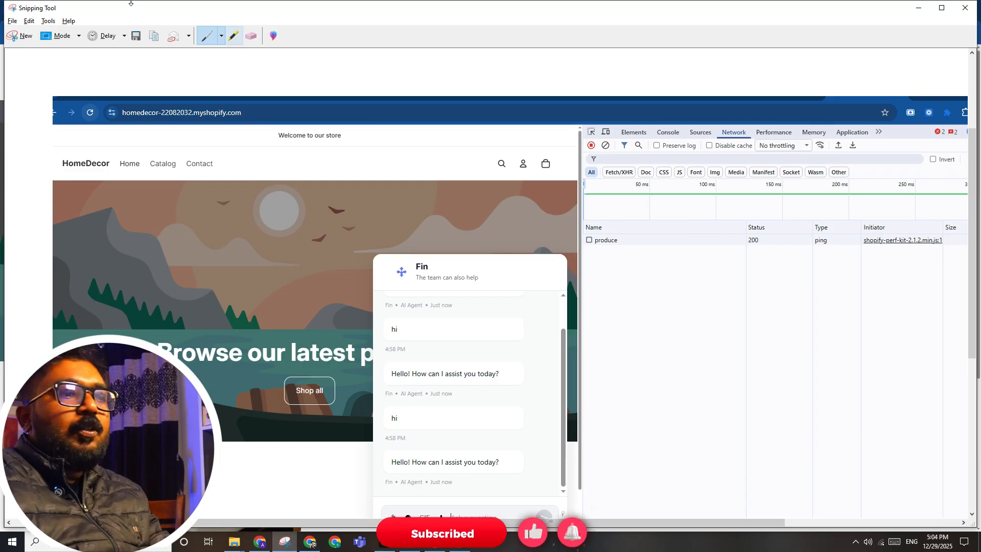
left_click(23, 36)
left_click_drag(749, 171, 968, 533)
left_click_drag(676, 320, 705, 247)
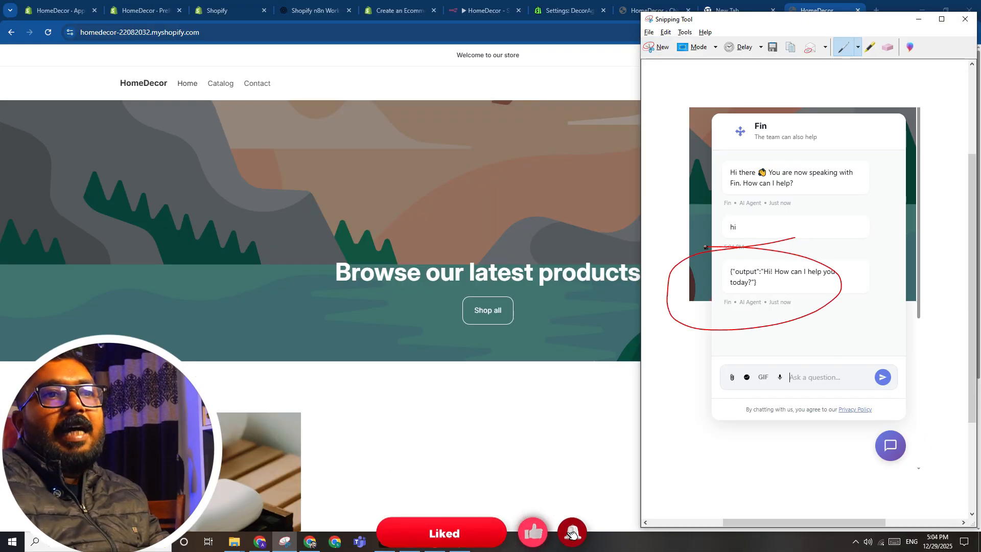
Switch to Cursor and, with the snip attached, ask the agent to show the proper message in the chat rather than the printed output JSON.
left_click(396, 547)
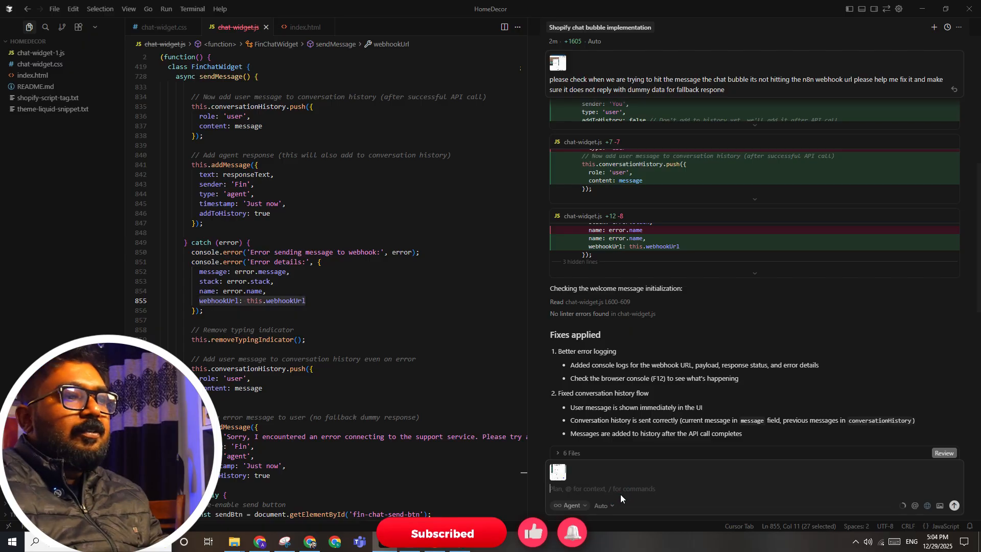
type("please check ")
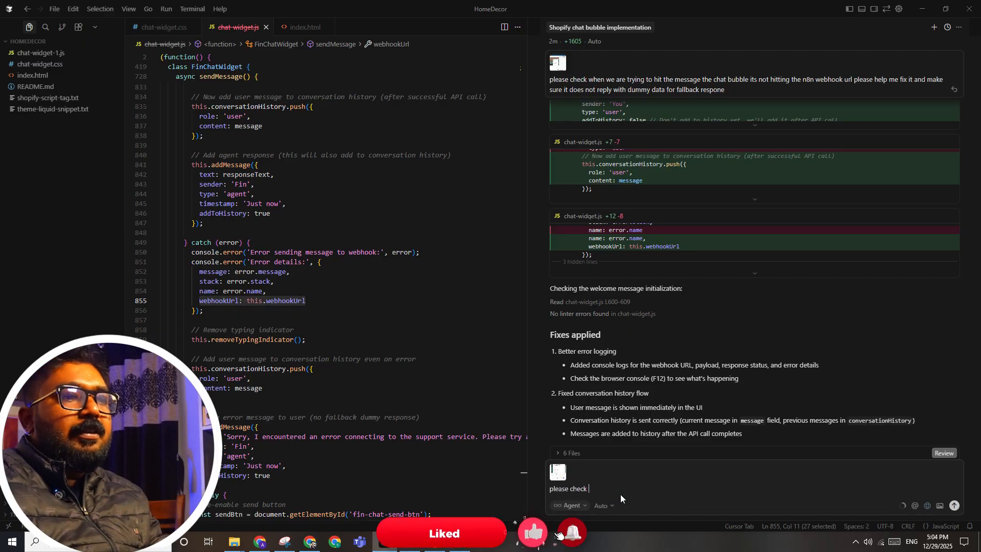
type("teh output json")
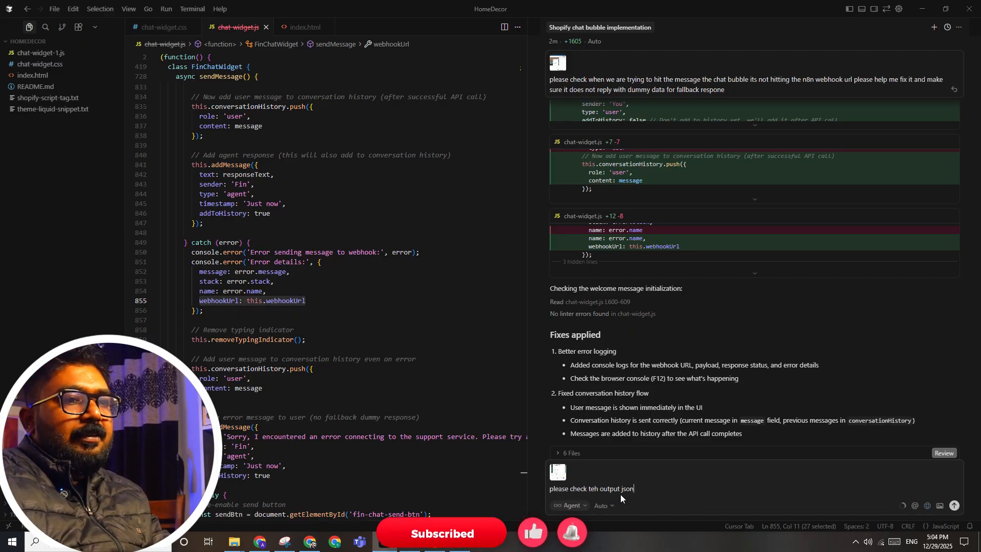
type(" is geting")
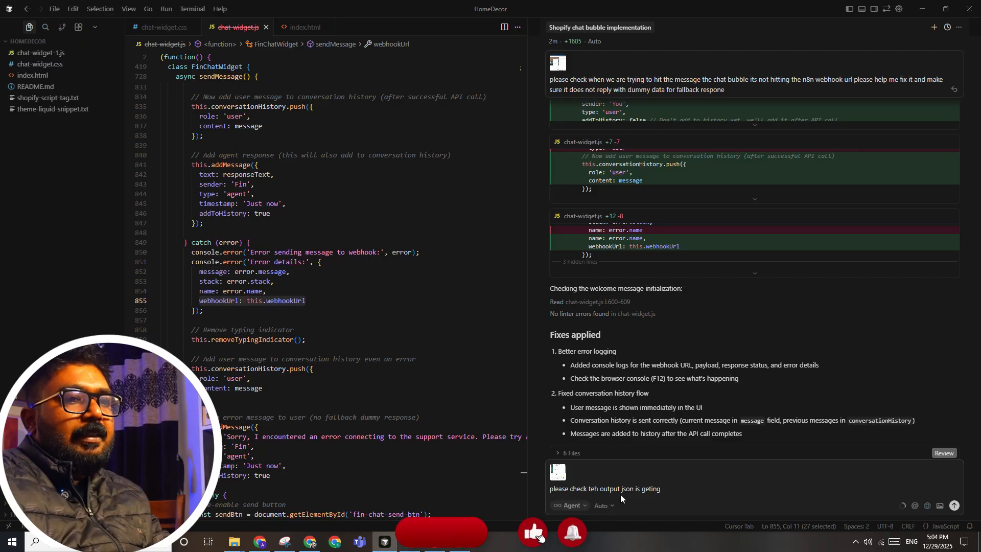
type(" printed in the chat")
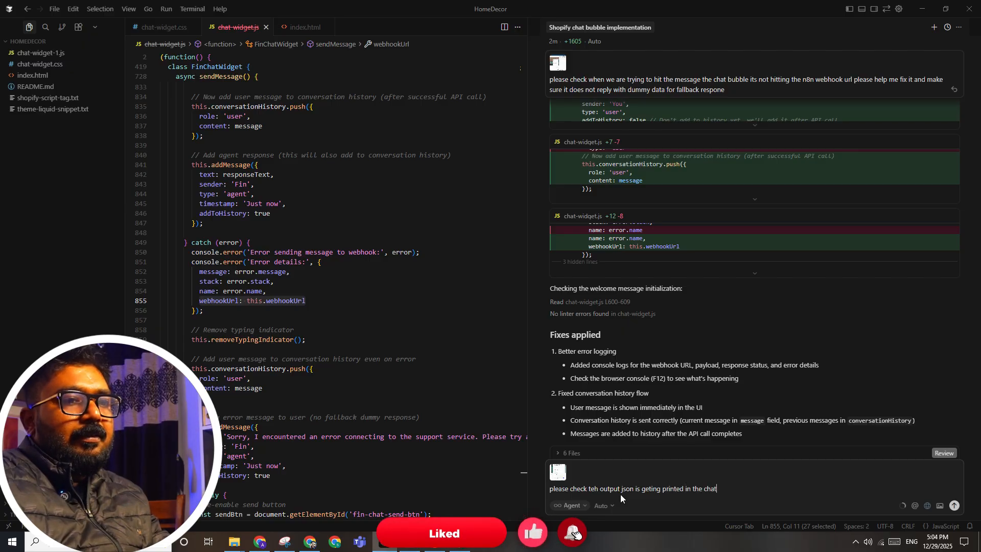
type(" we need to amek")
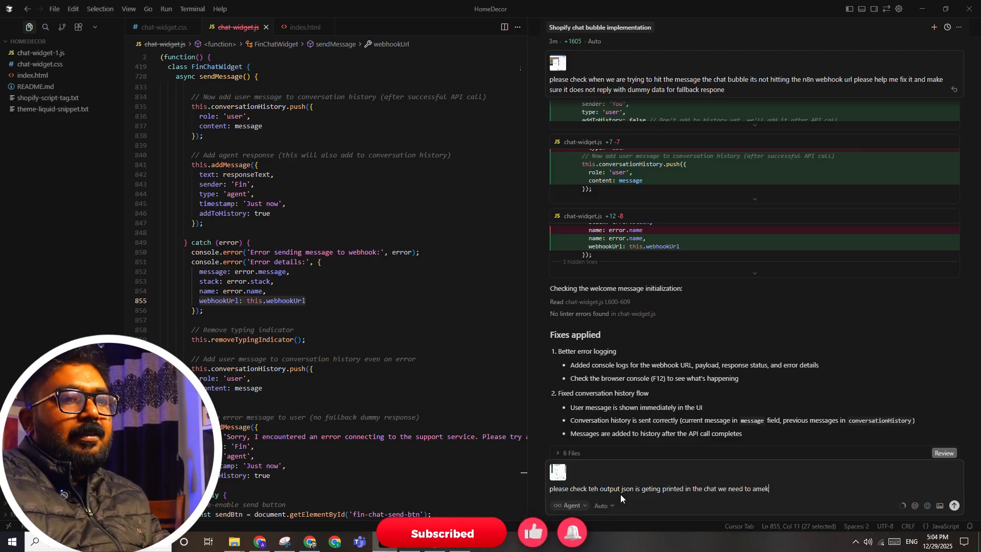
key("BackSpace")
key("BackSpace")
key("BackSpace")
key("BackSpace")
type("make sure the")
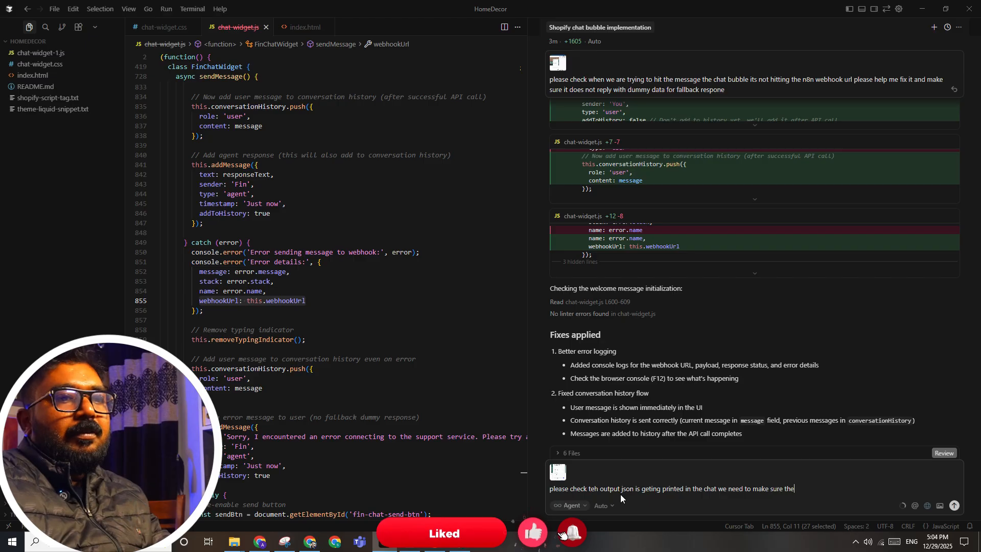
type(" proper message ")
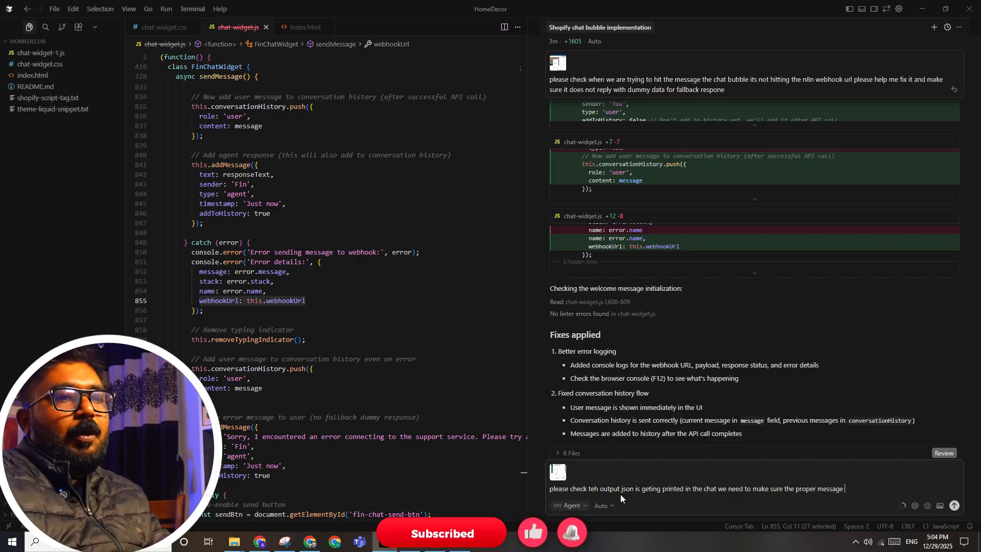
type("in the chat")
key("Return")
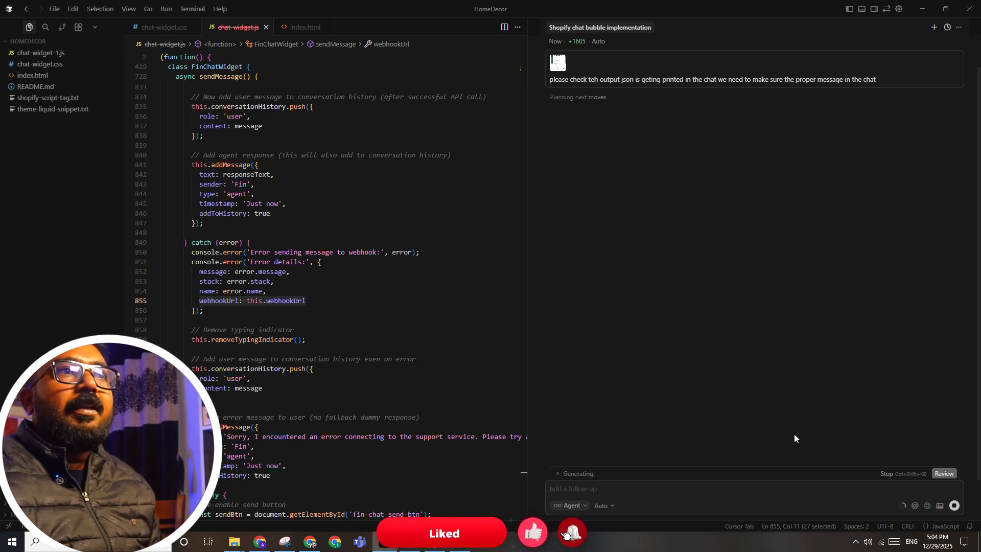
Close the deleted chat-widget.js file in the code editor while the agent works on the reply fix.
key("alt+Tab")
key("alt+Tab")
key("alt+Tab")
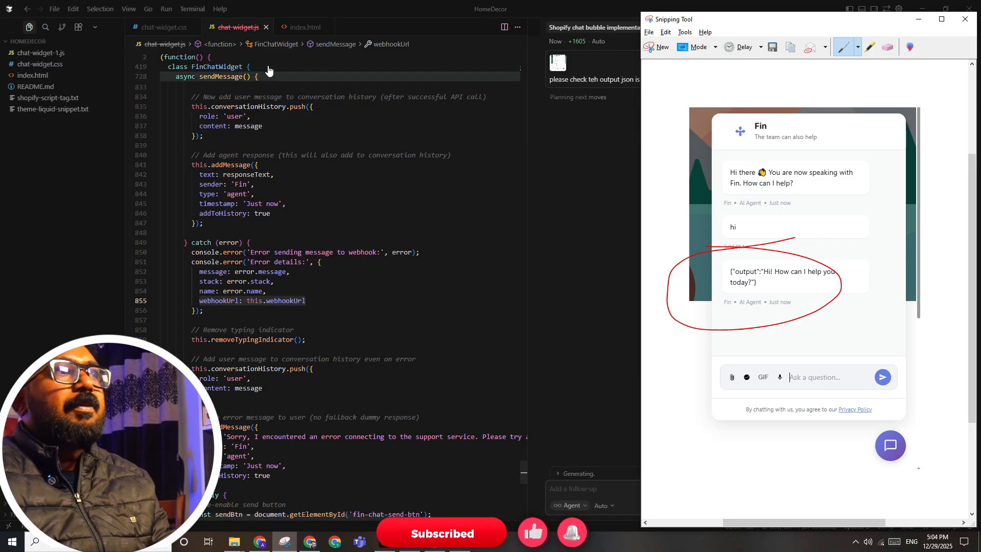
left_click(266, 27)
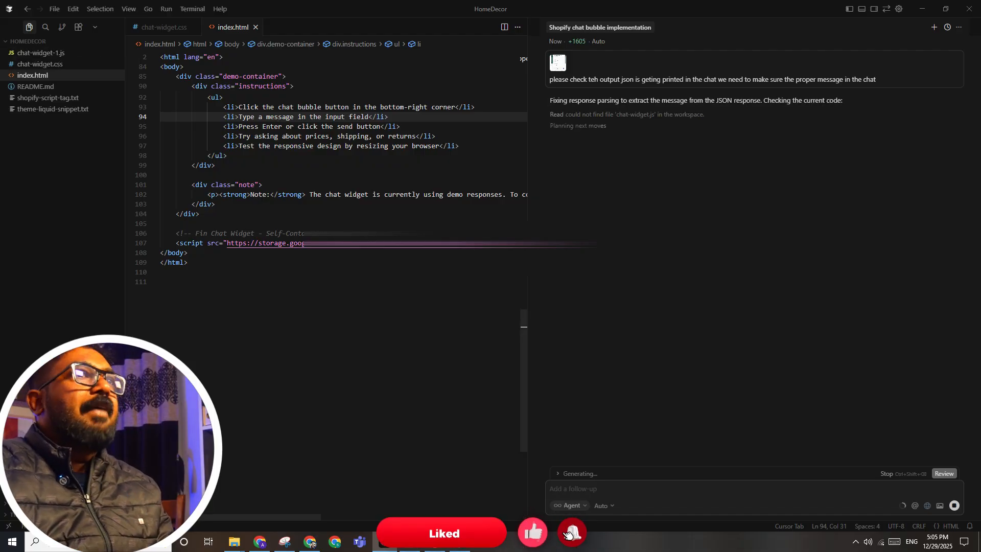
Switch to Chrome and return to the HomeDecor Shopify Customer Support AI Agent workflow in n8n.
left_click(310, 541)
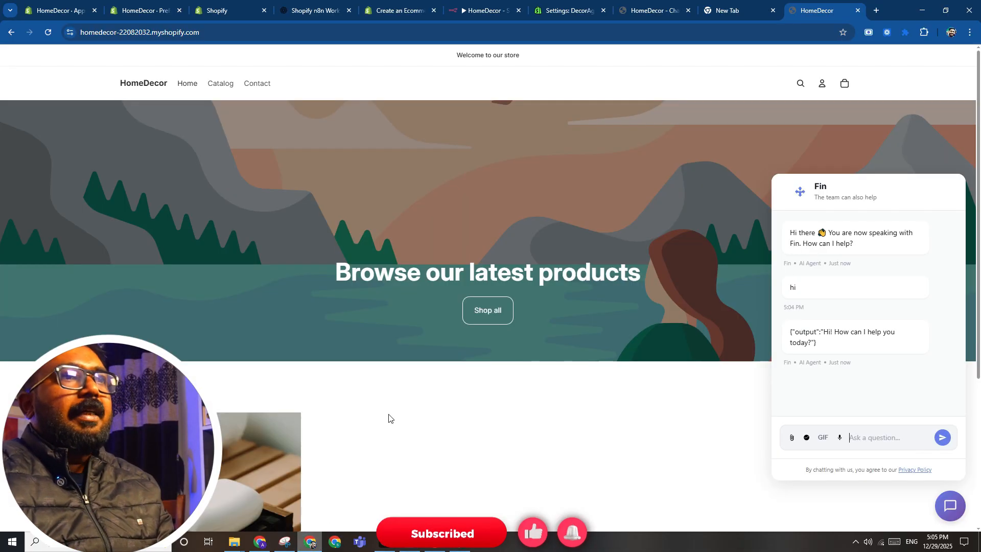
left_click(651, 10)
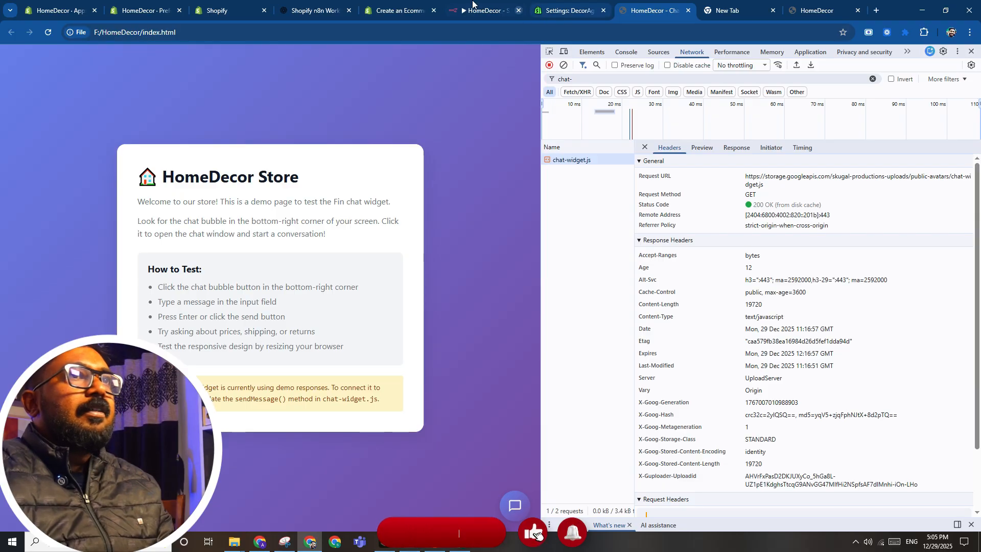
left_click(482, 6)
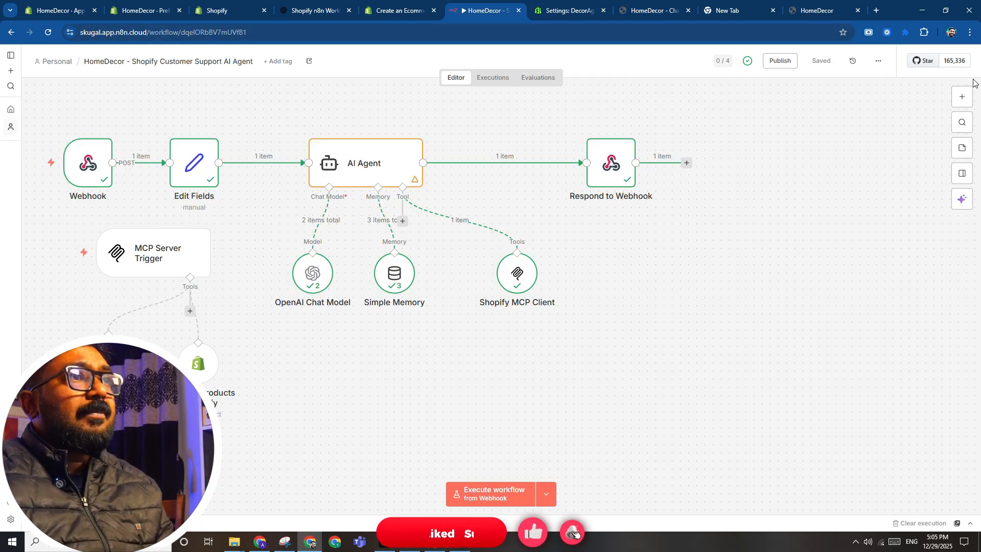
left_click(962, 96)
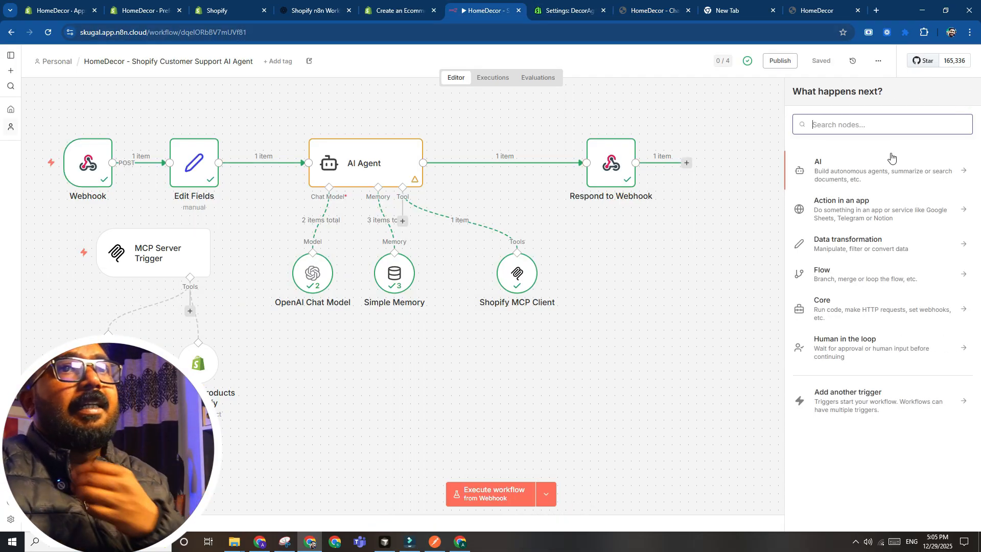
left_click(688, 271)
scroll(742, 307, "down", 2)
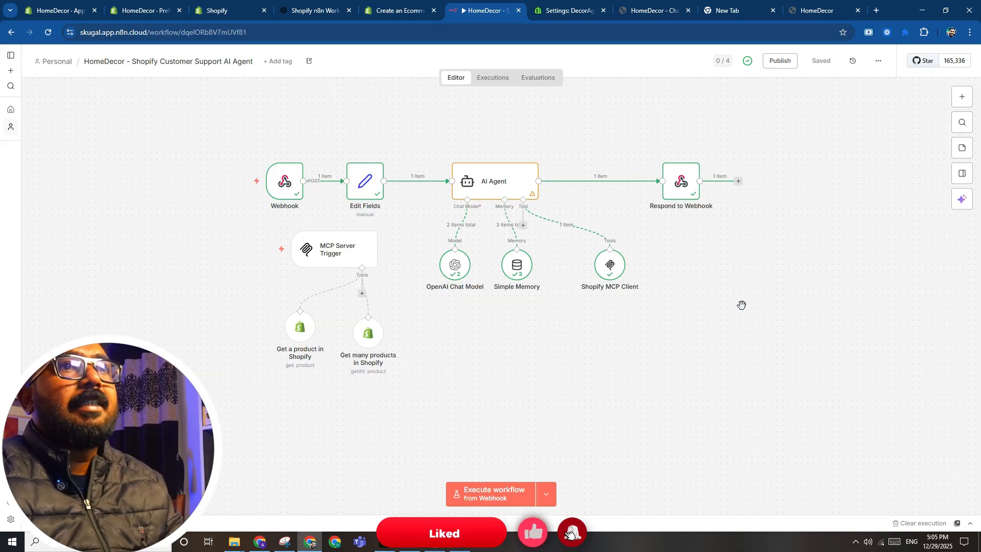
left_click_drag(742, 307, 636, 325)
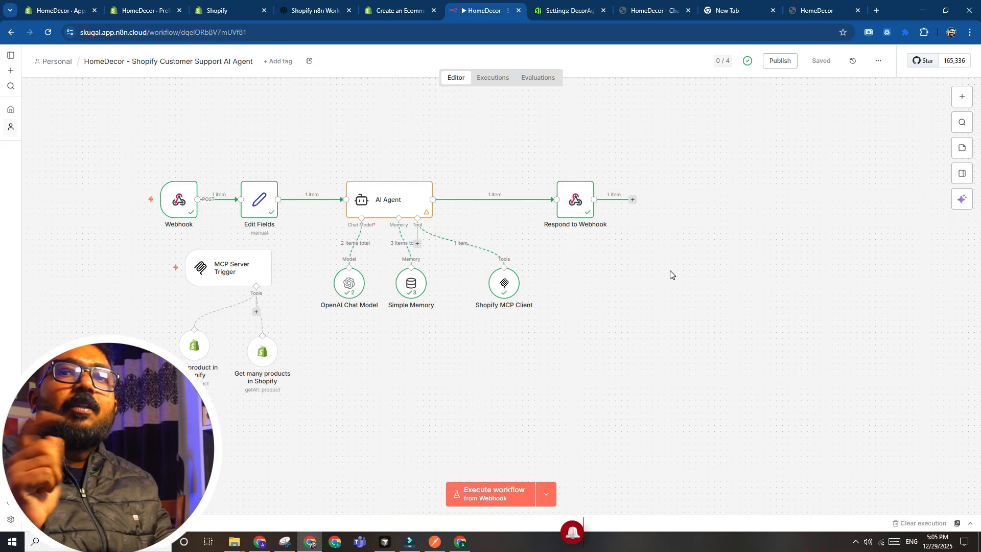
key("alt+Tab")
key("alt+Tab")
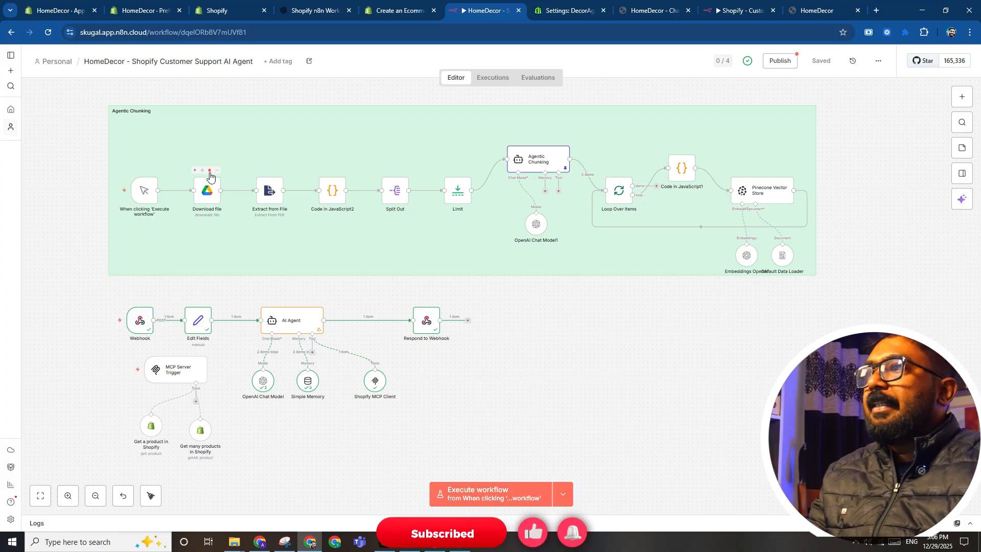
Replace the Download file node in the Agentic Chunking flow with a Shopify Get many products node.
left_click(210, 171)
left_click(409, 191)
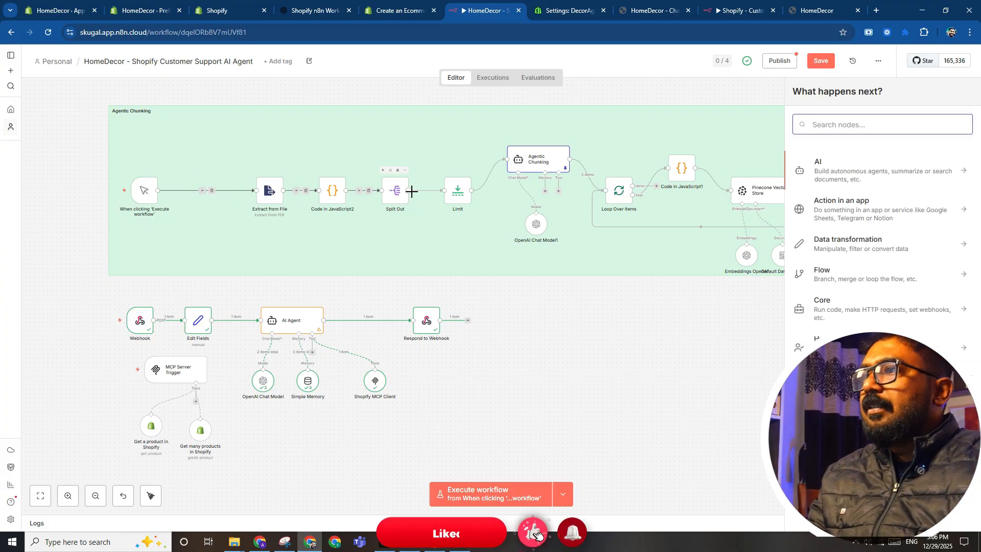
type("shop")
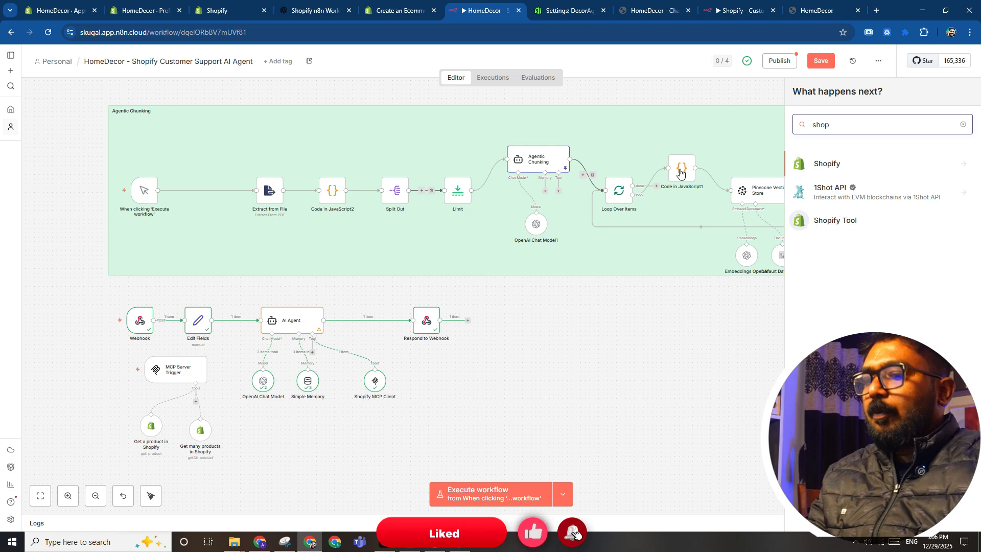
left_click(822, 163)
type("t")
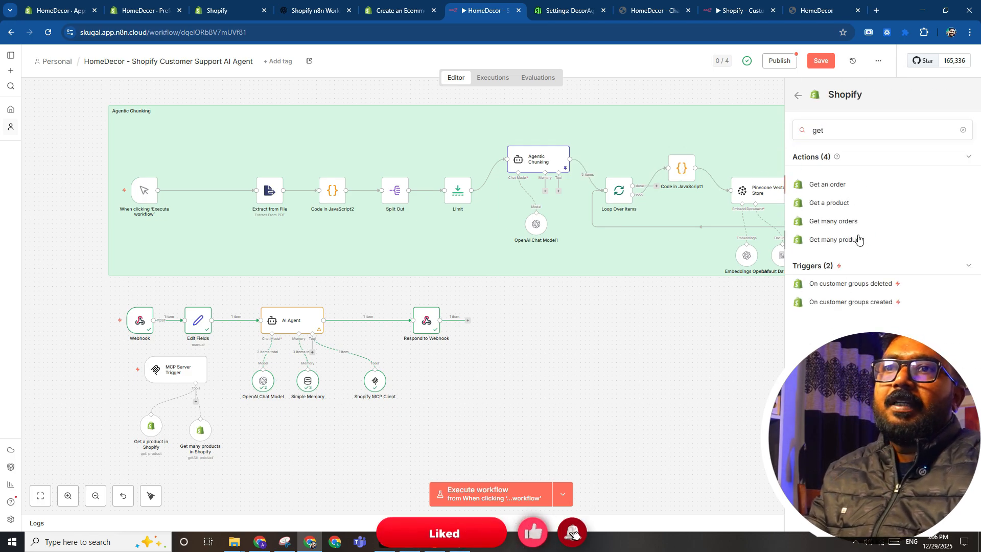
left_click(859, 239)
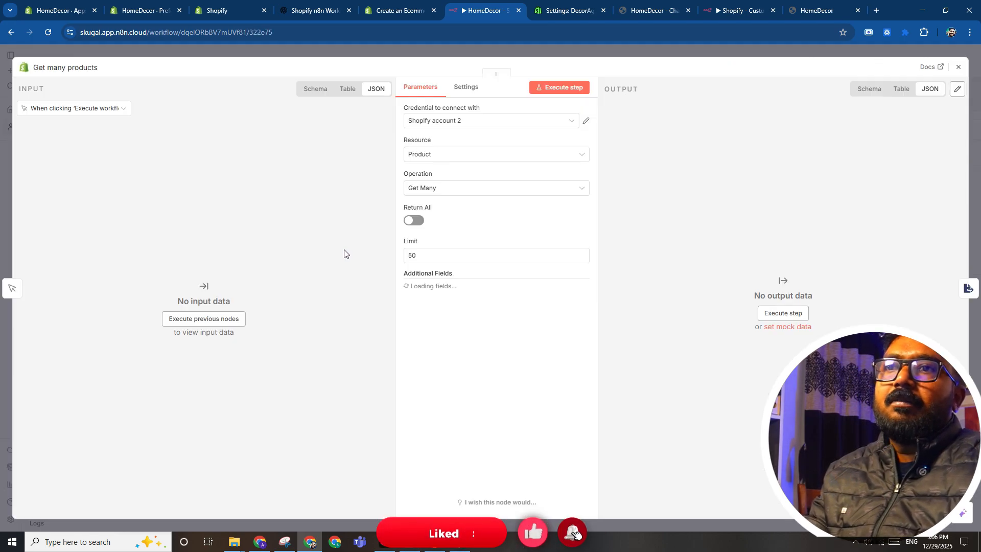
left_click(417, 257)
key("Escape")
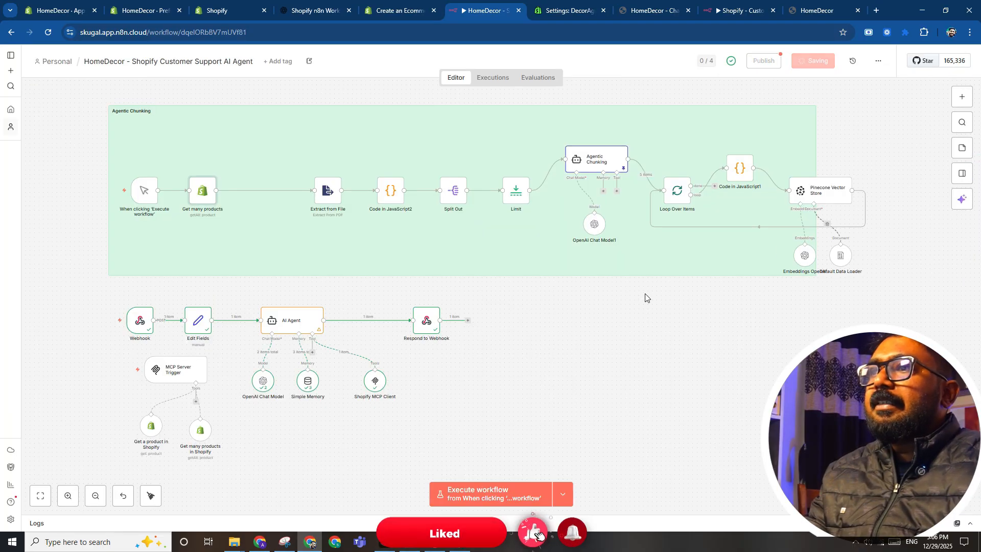
Delete the Extract from File node and tidy the layout, widening the Agentic Chunking note around all its nodes.
left_click_drag(199, 190, 212, 191)
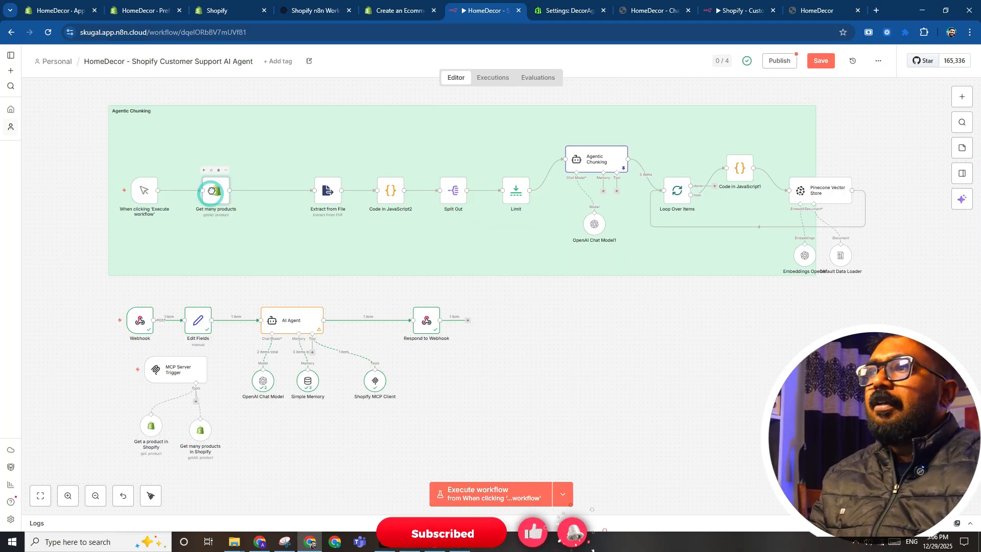
left_click(330, 170)
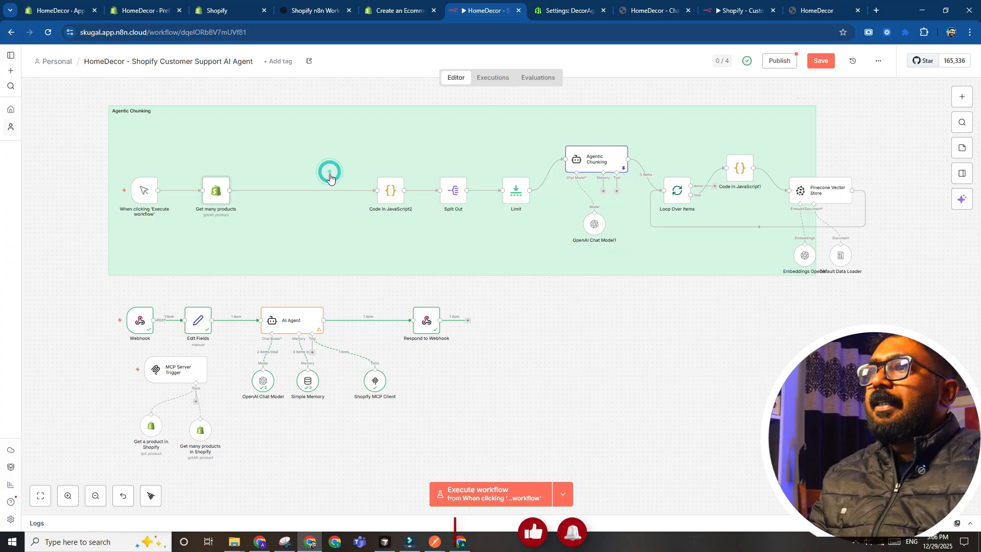
left_click_drag(225, 199, 242, 199)
left_click_drag(394, 189, 354, 189)
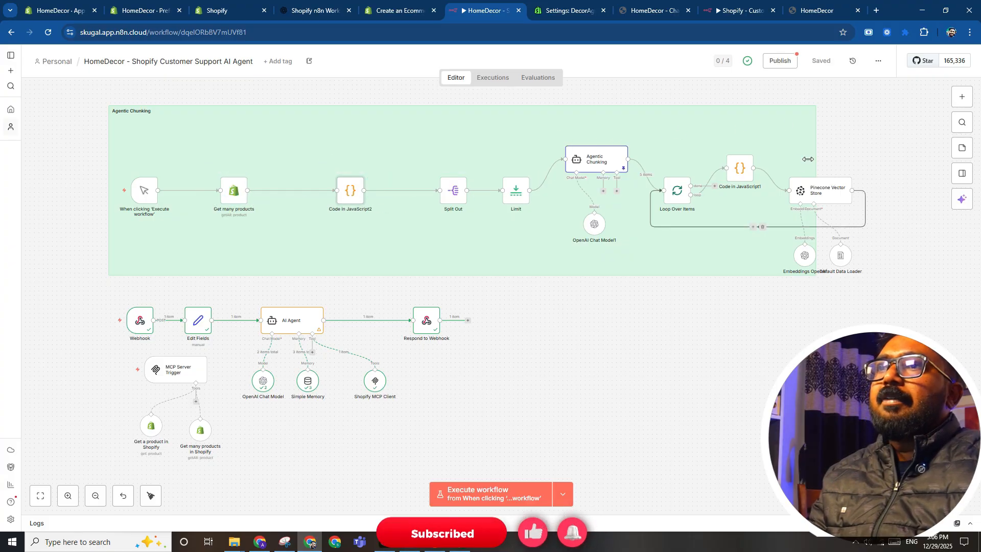
left_click_drag(808, 159, 878, 153)
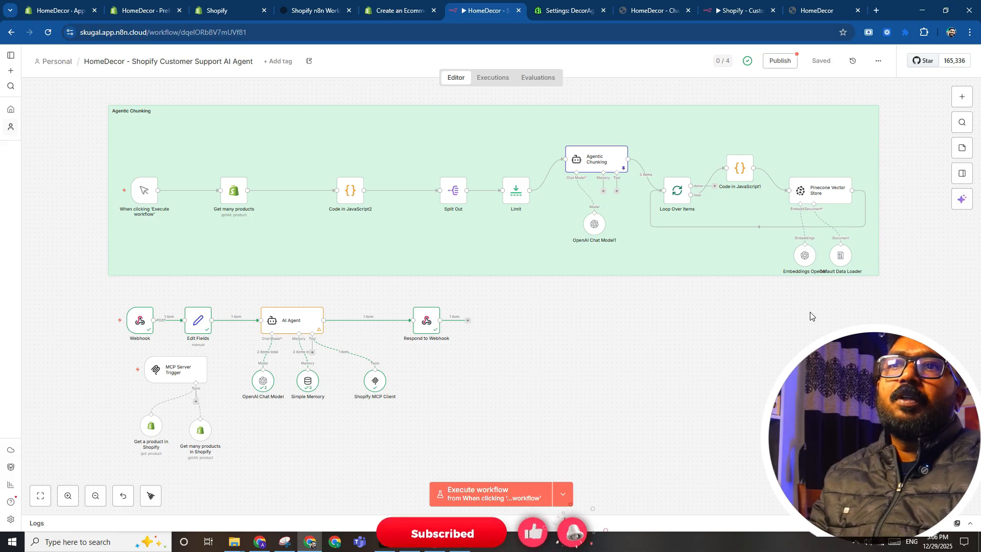
Add a Pinecone Vector Store tool to the support AI Agent and select the rag-mcp index.
left_click_drag(620, 318, 611, 316)
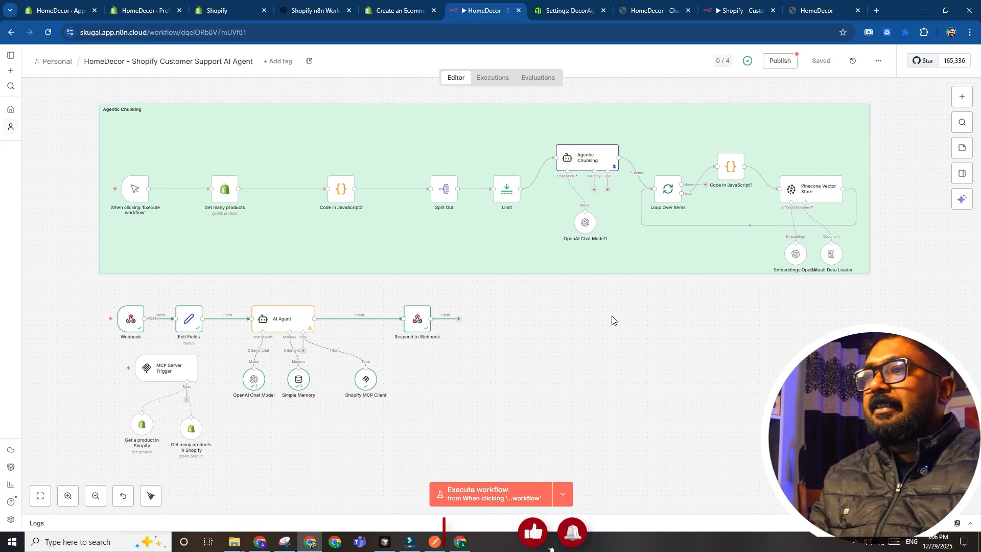
left_click(304, 351)
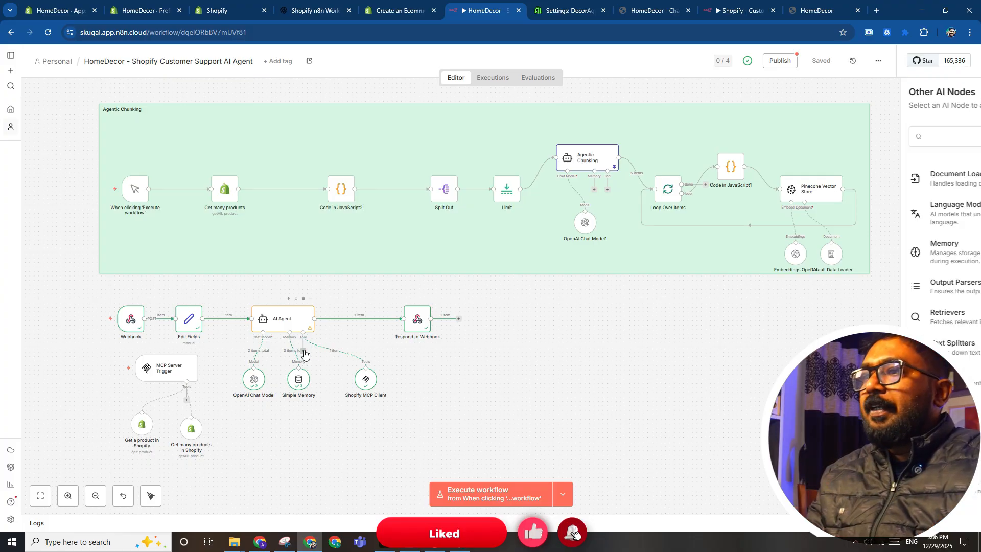
type("pine")
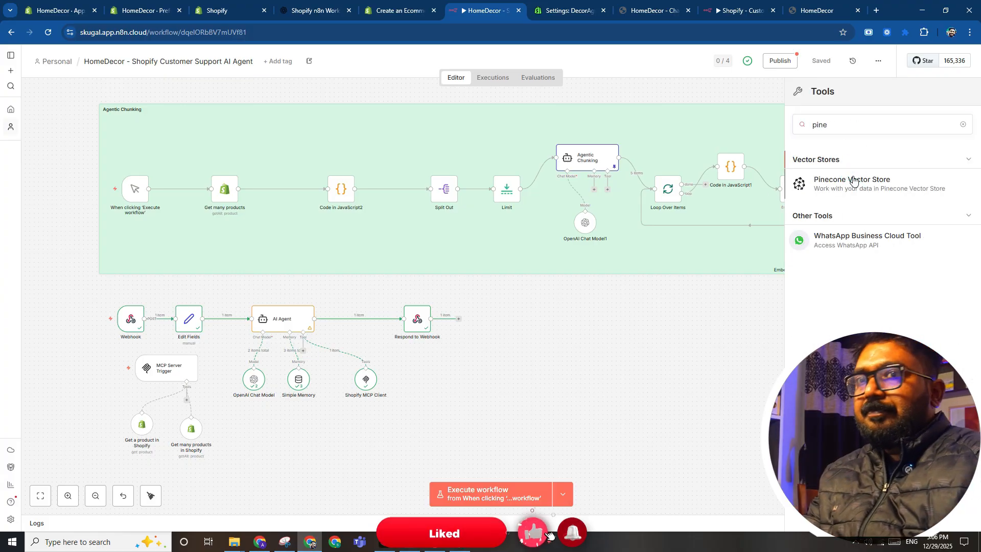
left_click(852, 179)
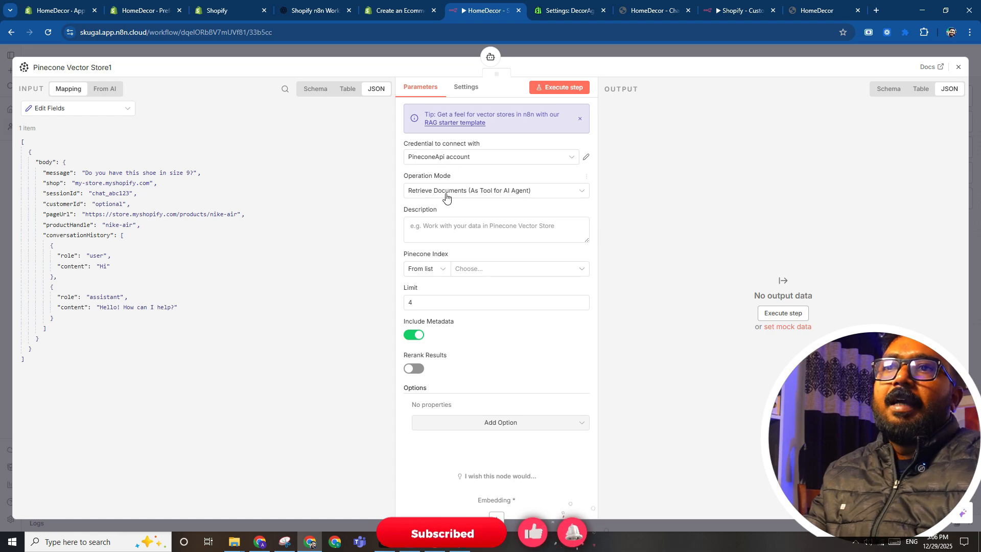
left_click(518, 268)
left_click(488, 291)
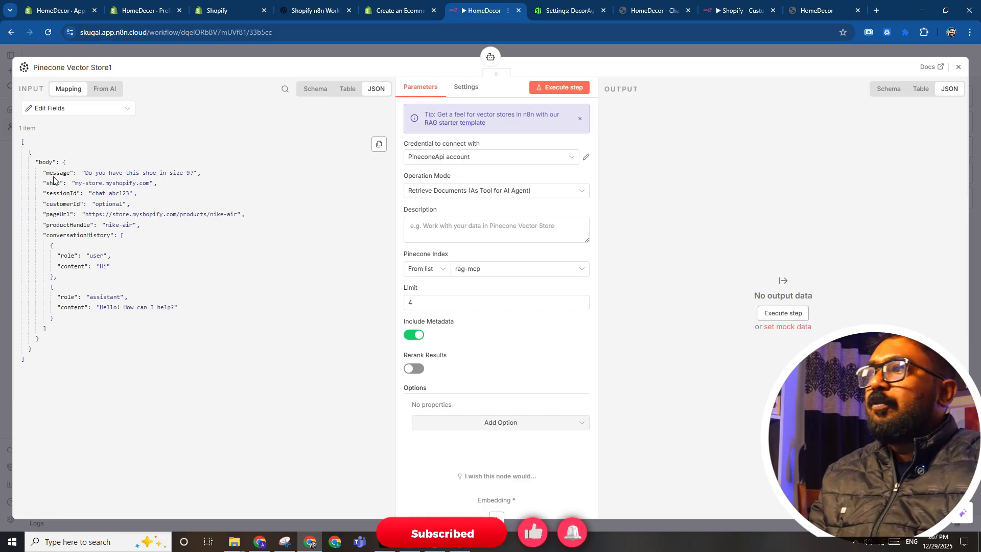
Map the incoming message field into the Pinecone tool's description and save the workflow, overwriting the other saved version.
left_click_drag(54, 172, 460, 226)
left_click(979, 208)
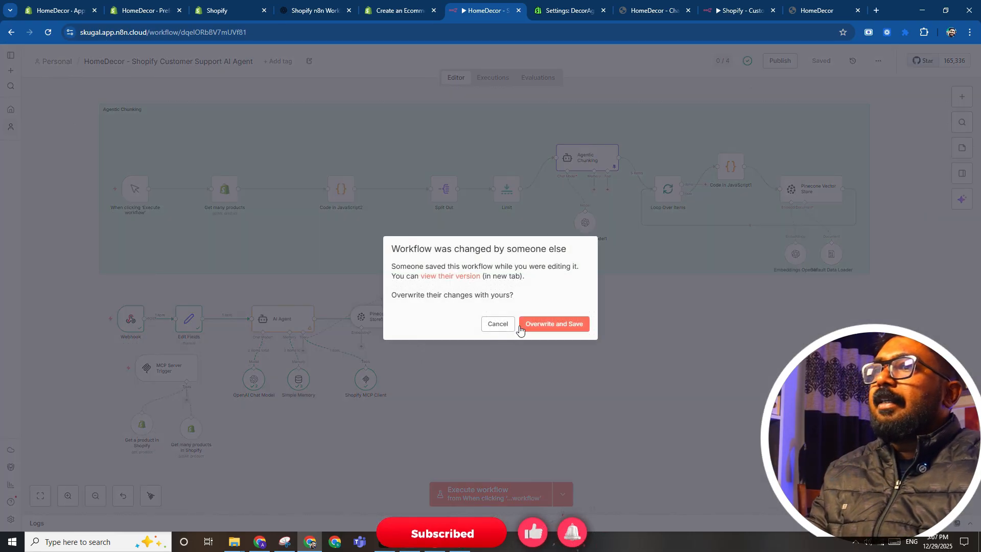
left_click(558, 324)
Move the new Pinecone tool into free space, attach an Embeddings OpenAI node to it, and save the workflow.
left_click_drag(373, 317, 575, 389)
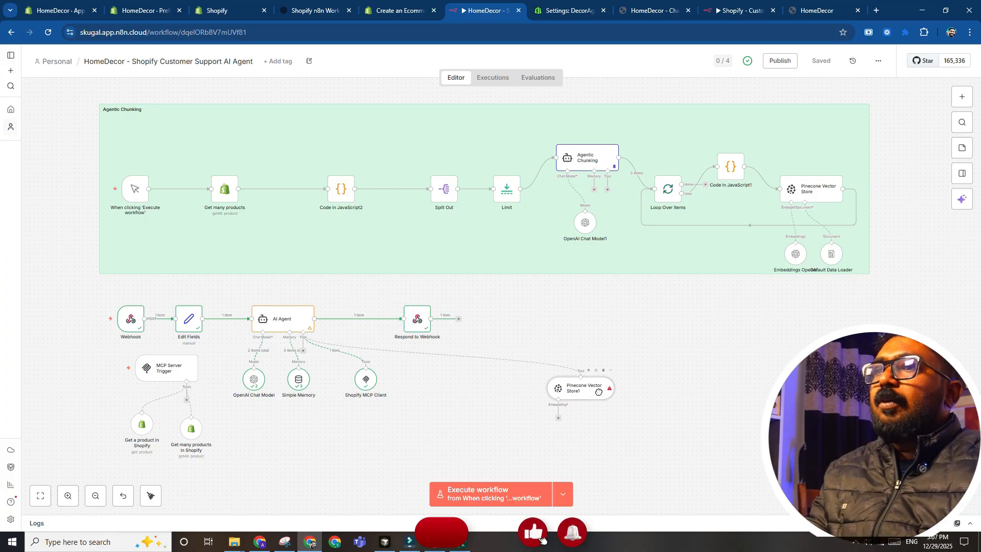
left_click(559, 418)
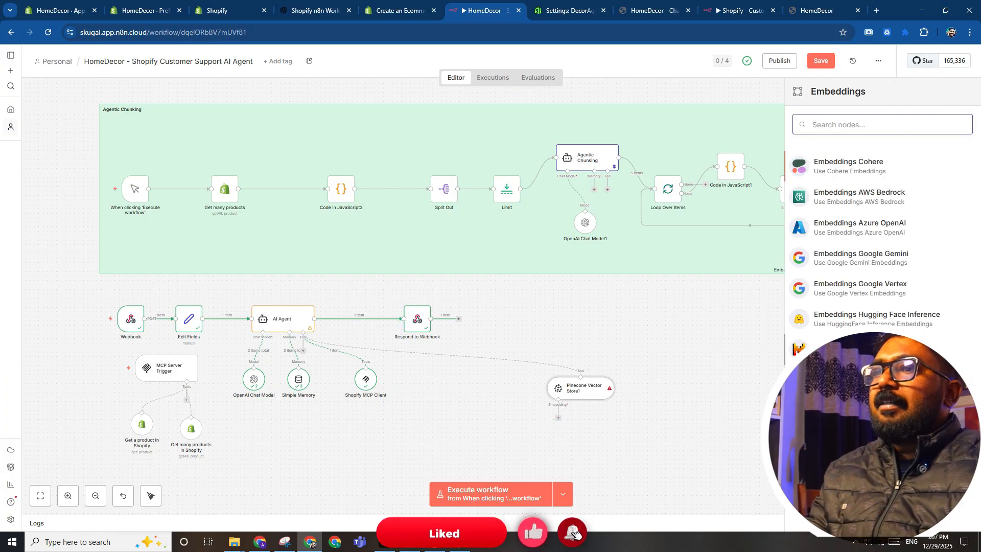
left_click(858, 411)
left_click(974, 92)
key("ctrl+s")
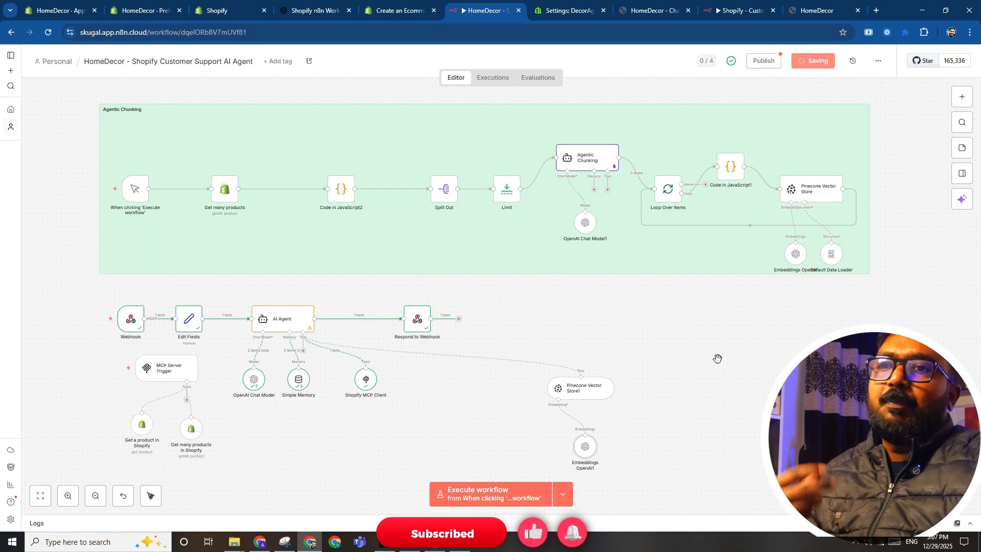
Move the Pinecone Vector Store tool and its embeddings node together to sit beside the Shopify MCP Client.
left_click_drag(477, 360, 666, 484)
left_click_drag(582, 391, 453, 382)
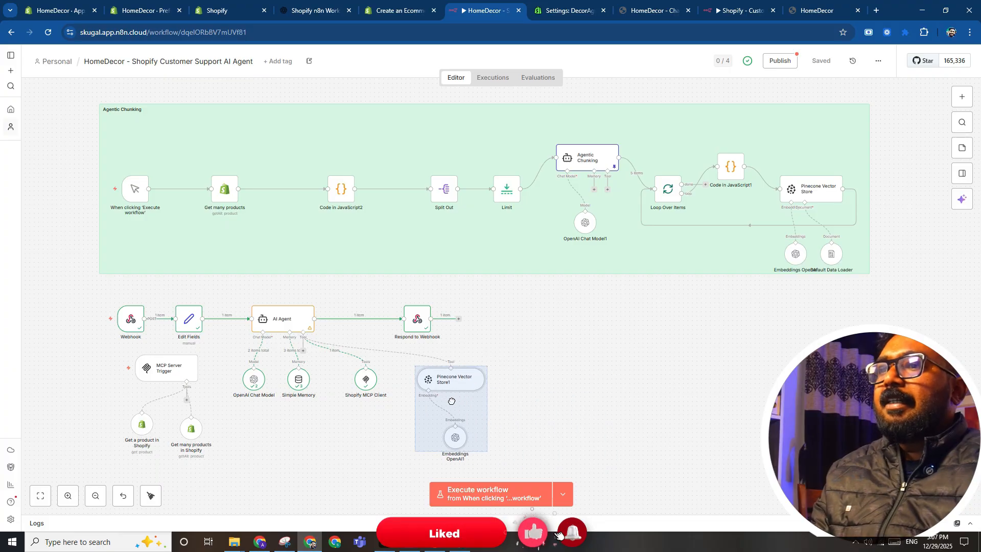
left_click_drag(558, 400, 683, 320)
scroll(597, 345, "up", 2)
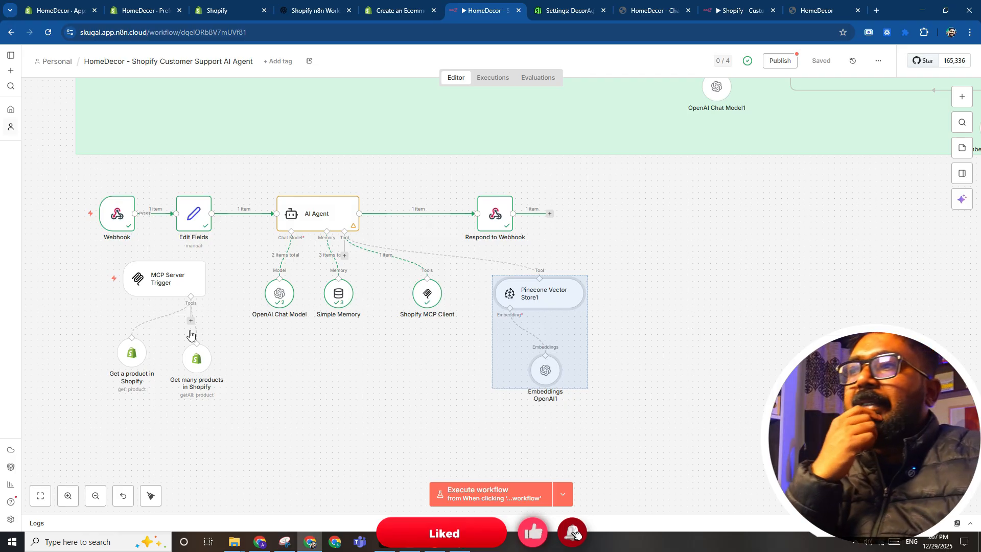
left_click_drag(89, 262, 261, 427)
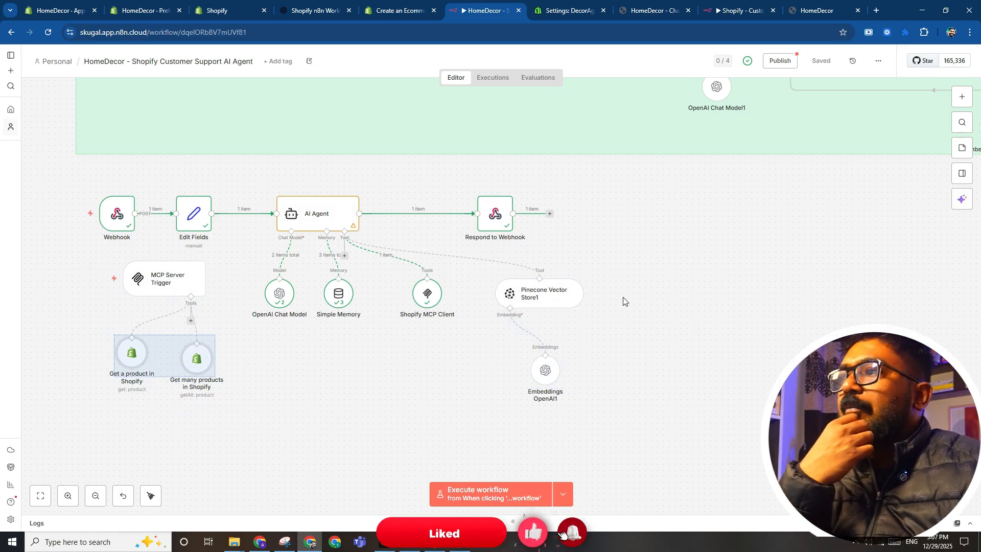
scroll(633, 282, "down", 2)
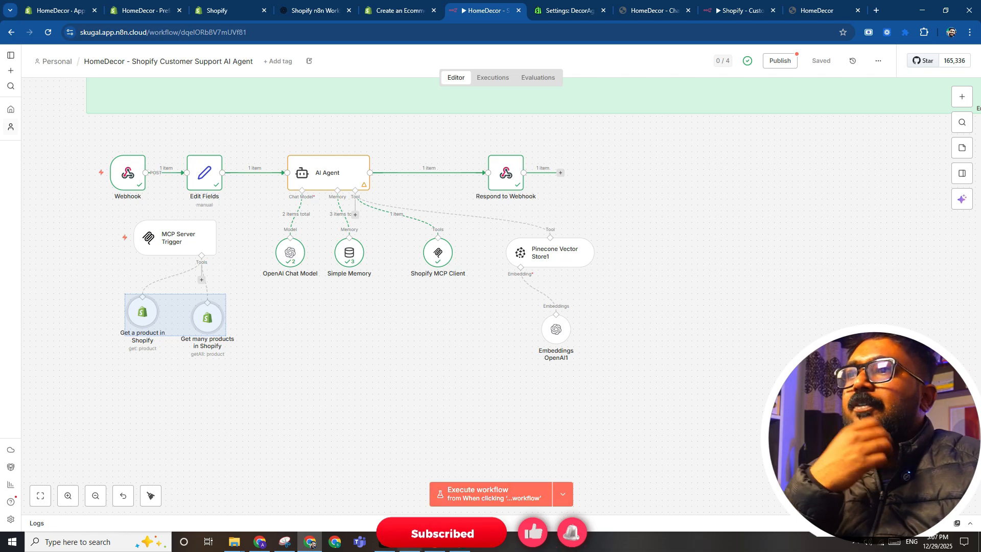
Switch to Cursor and search chat-widget-2.js for "data.out" to check how the webhook's output field is parsed.
left_click(388, 546)
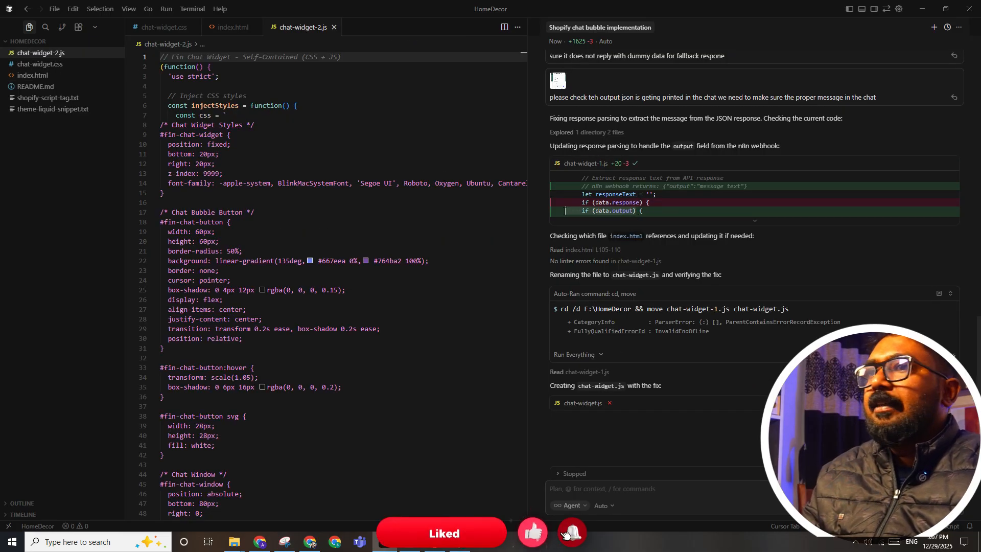
left_click(451, 208)
key("ctrl+f")
key("ctrl+v")
key("ctrl+a")
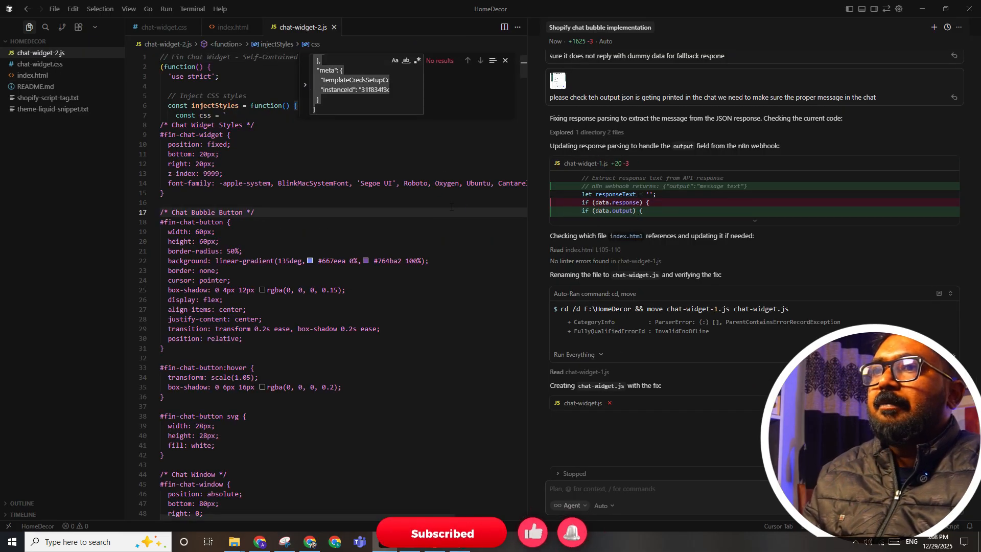
key("BackSpace")
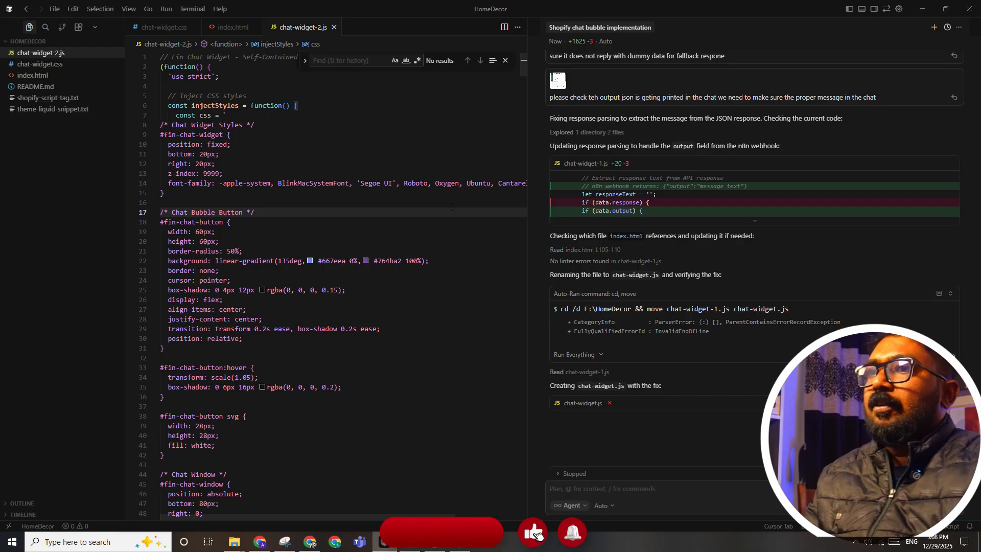
type("data.out")
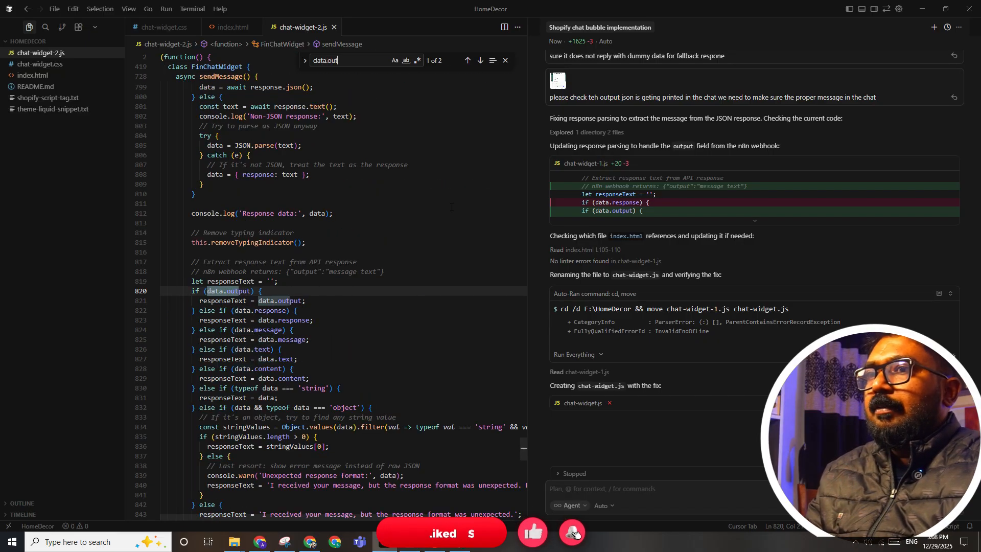
Switch to the Shopify theme code editor, point the chat script in theme.liquid to chat-widget-2.js, and save the file.
scroll(451, 207, "down", 3)
left_click(321, 222)
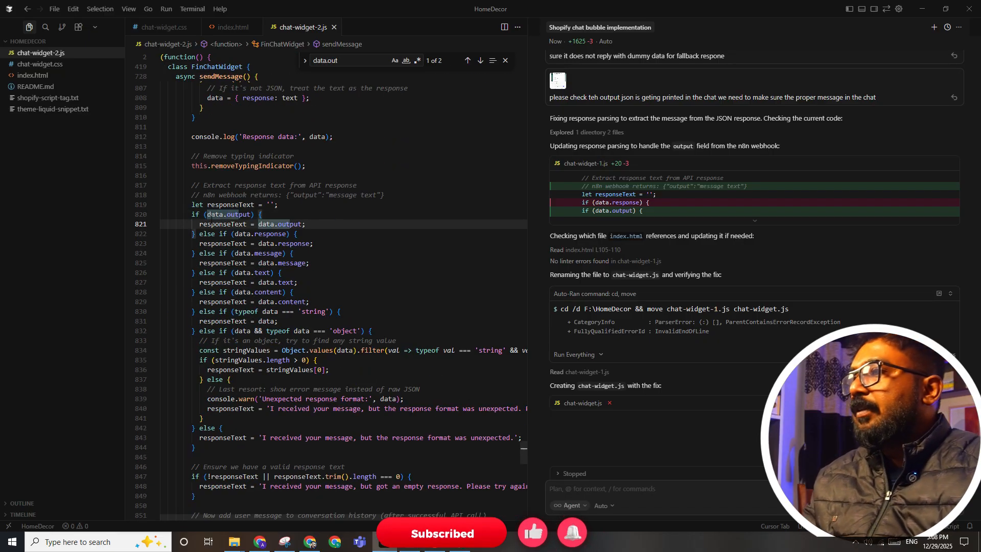
key("alt+Tab")
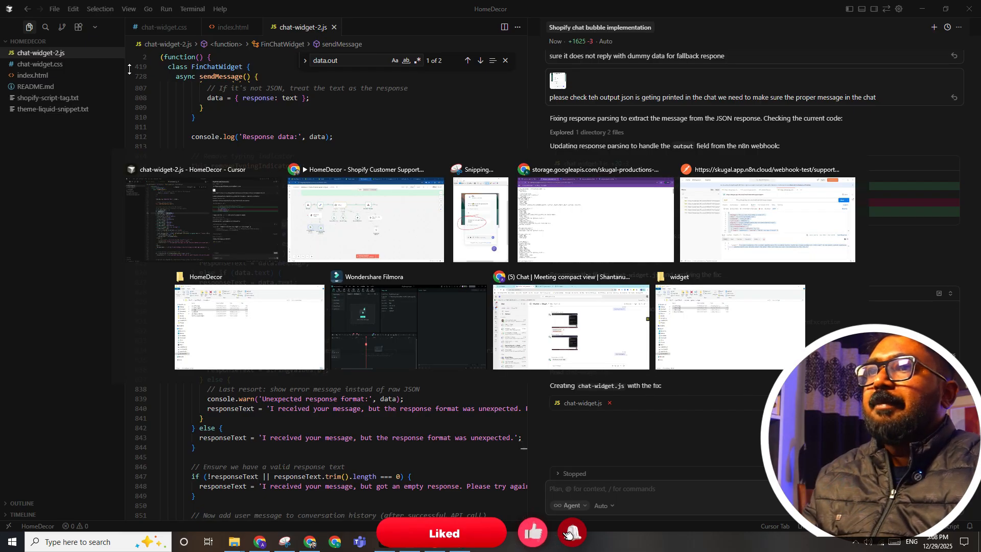
key("alt+Tab")
key("alt+Tab")
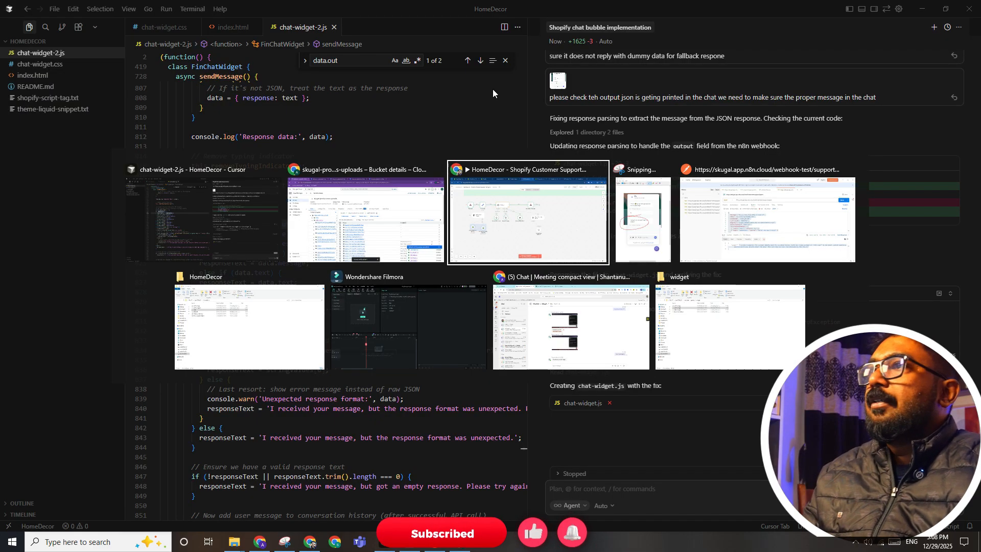
left_click(823, 10)
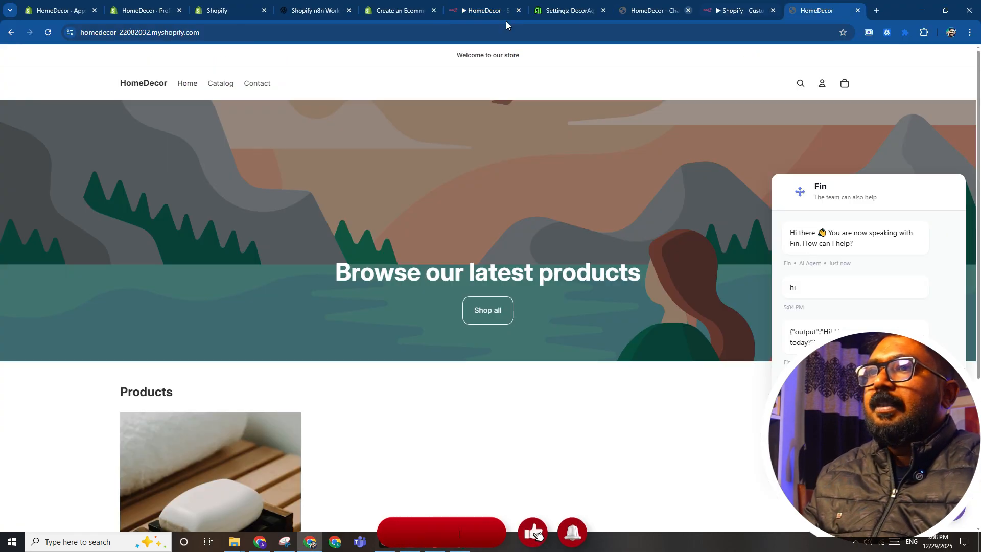
left_click(225, 10)
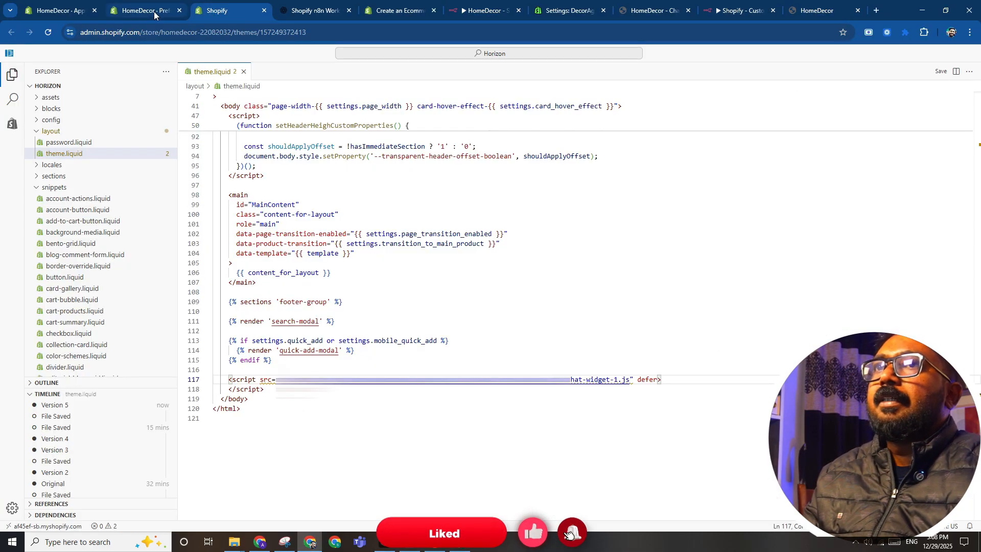
double_click(616, 380)
type("2")
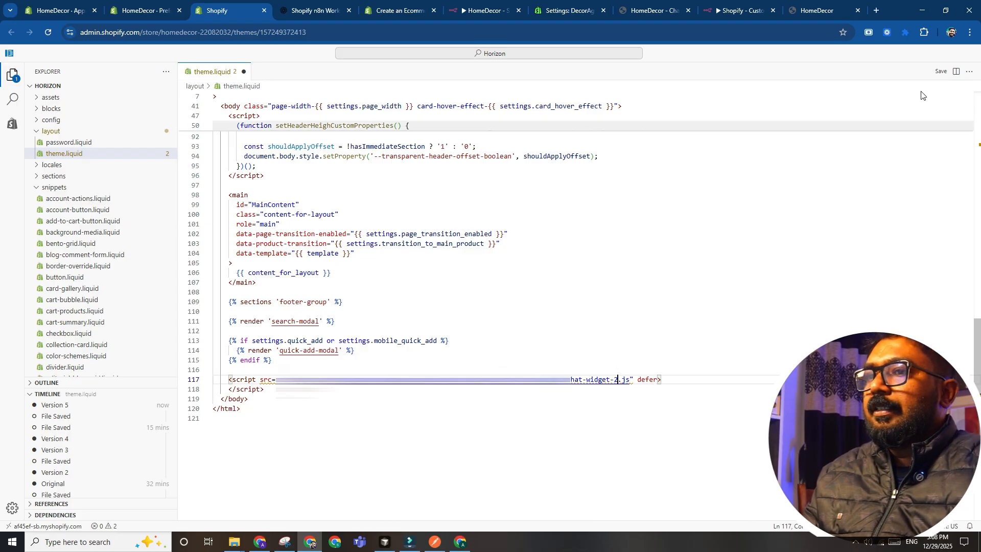
key("ctrl+s")
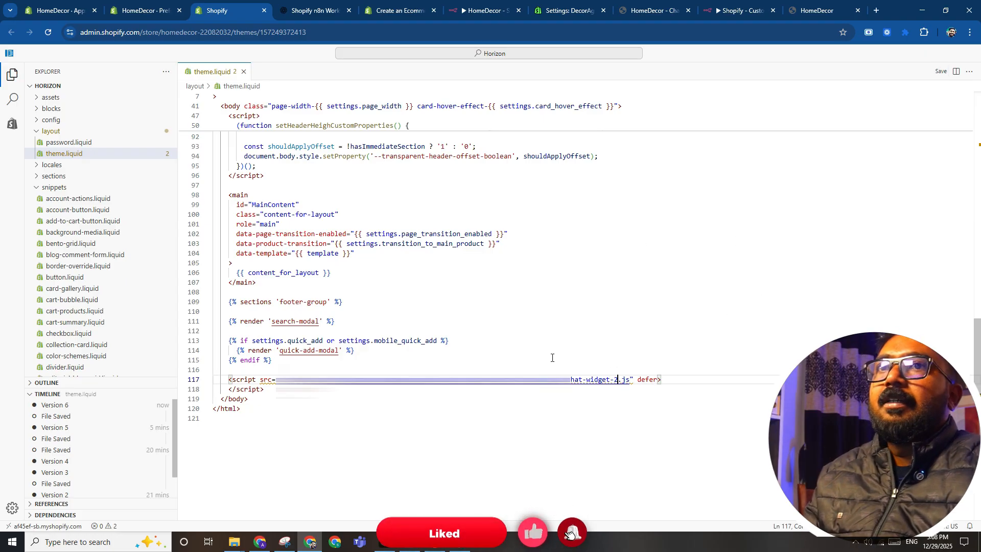
Reload the HomeDecor storefront, open the chat widget, and send "hi" to test the reply formatting.
left_click(816, 10)
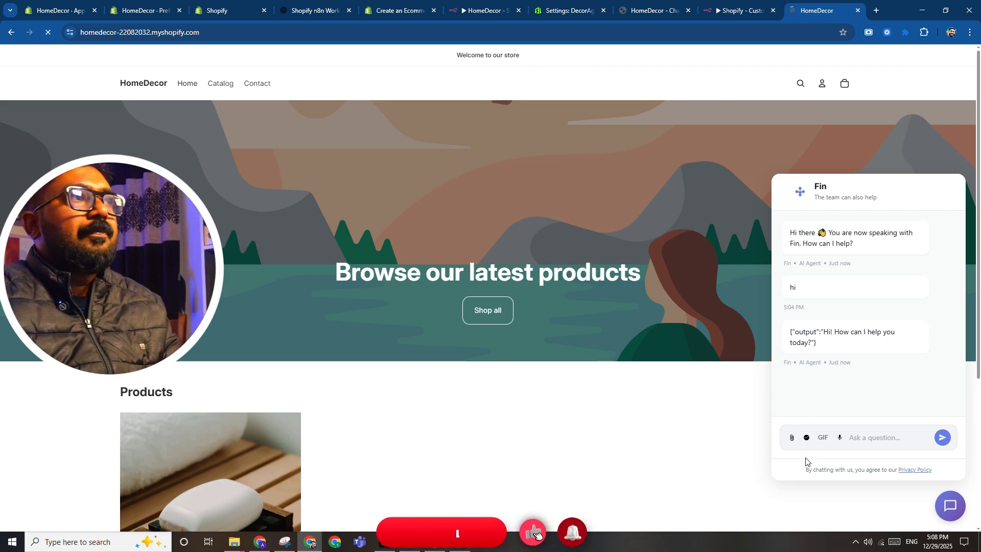
left_click(948, 496)
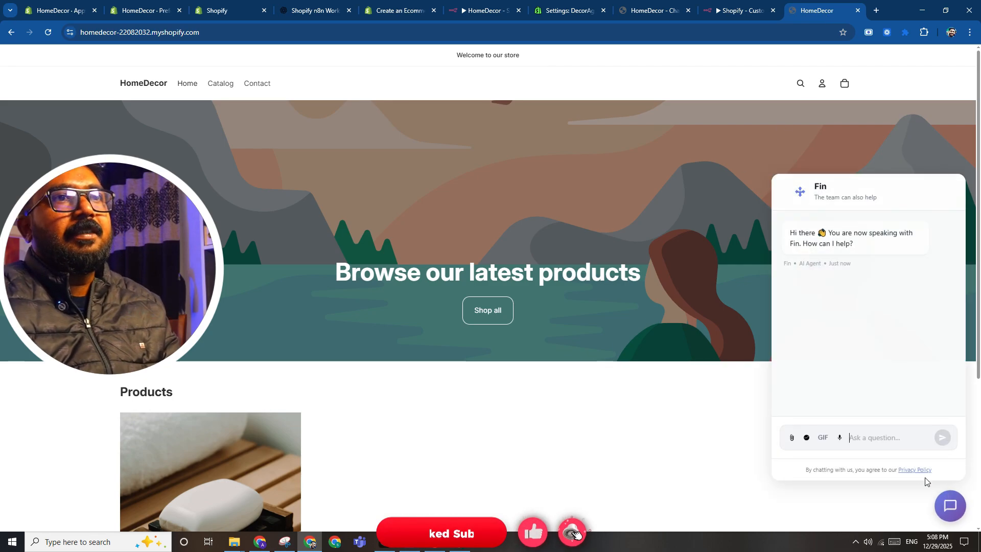
type("hi")
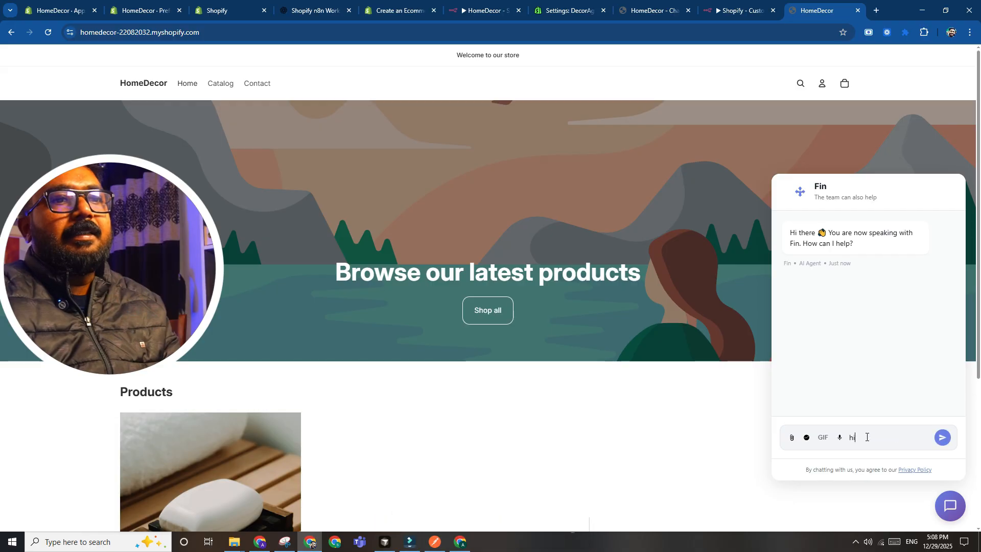
key("Return")
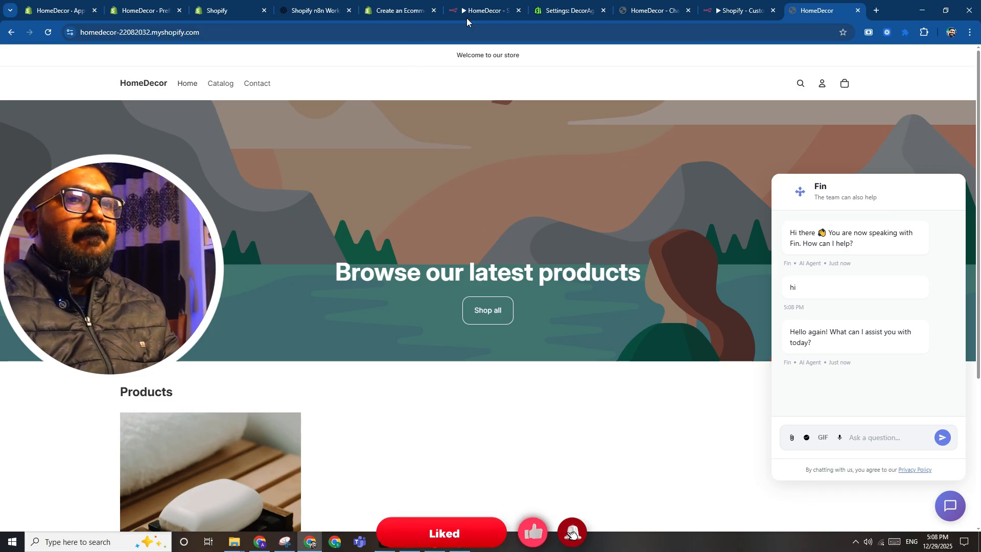
Open the latest execution of the HomeDecor support workflow in n8n and check which agent nodes ran.
left_click(467, 17)
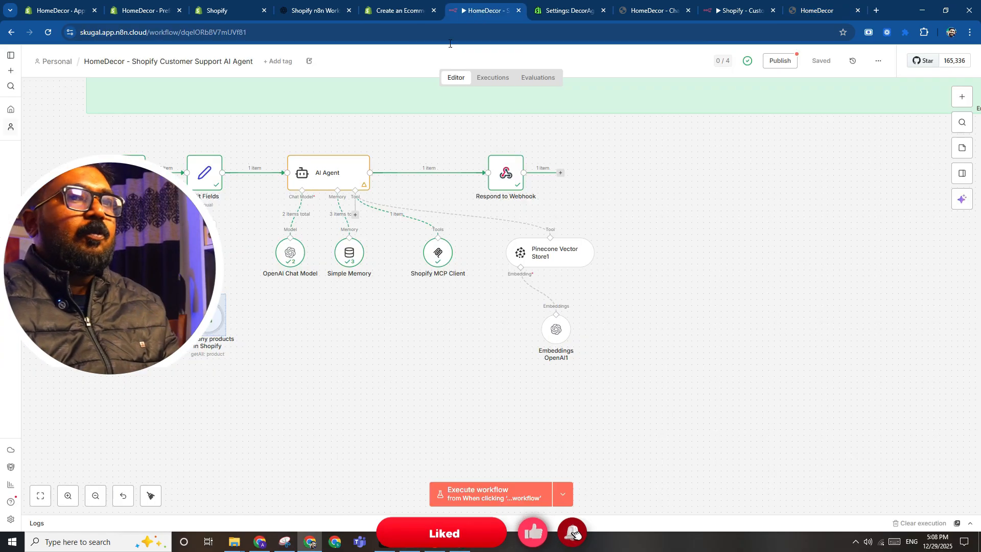
left_click(493, 77)
left_click(97, 147)
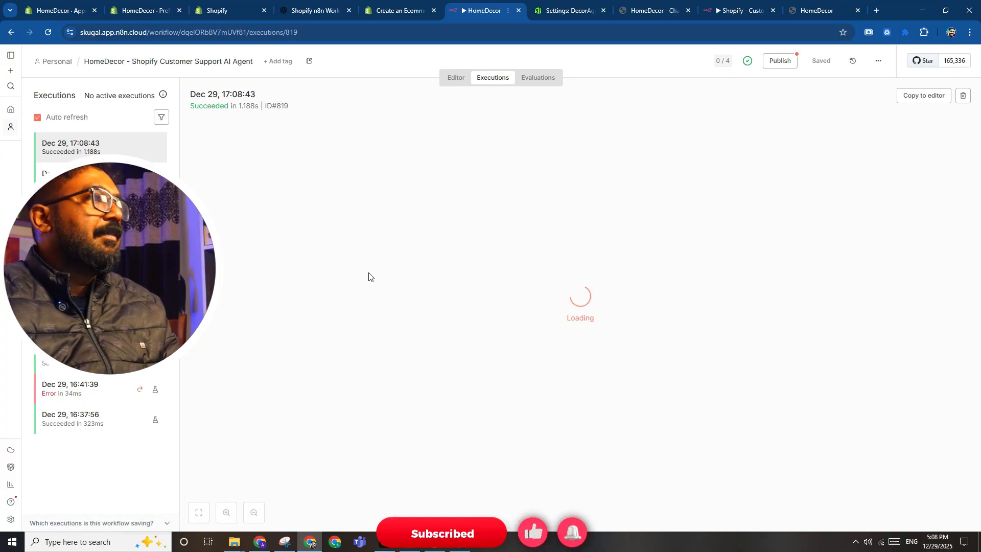
left_click_drag(775, 339, 716, 276)
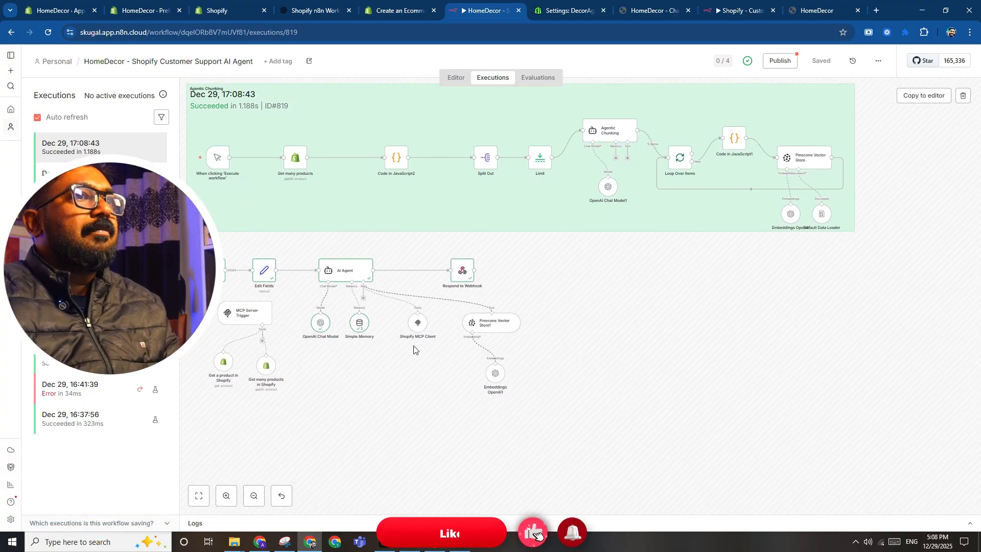
Return to the storefront chat, send "can you help me buy a product", and follow up with "bar shop".
left_click(744, 10)
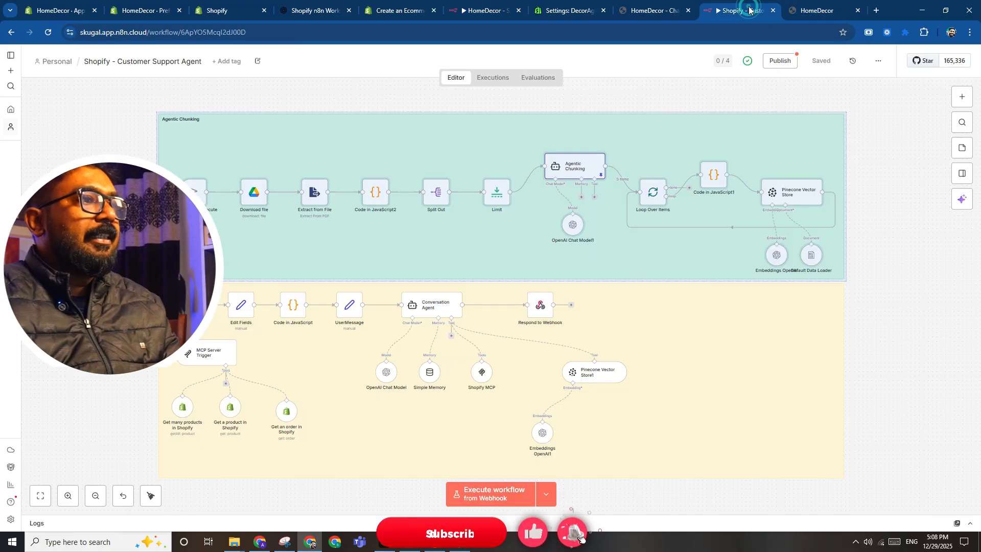
left_click(789, 10)
scroll(357, 320, "down", 4)
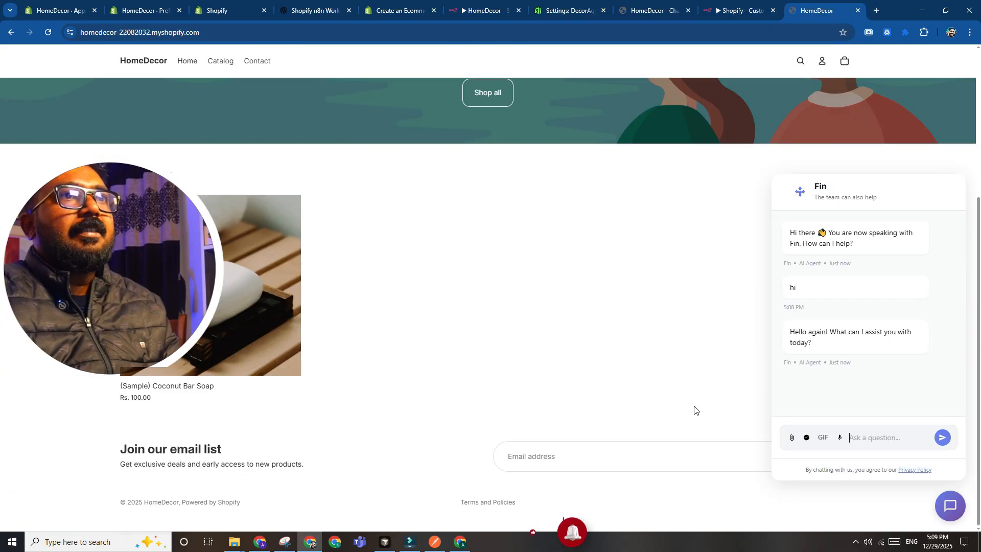
left_click(870, 437)
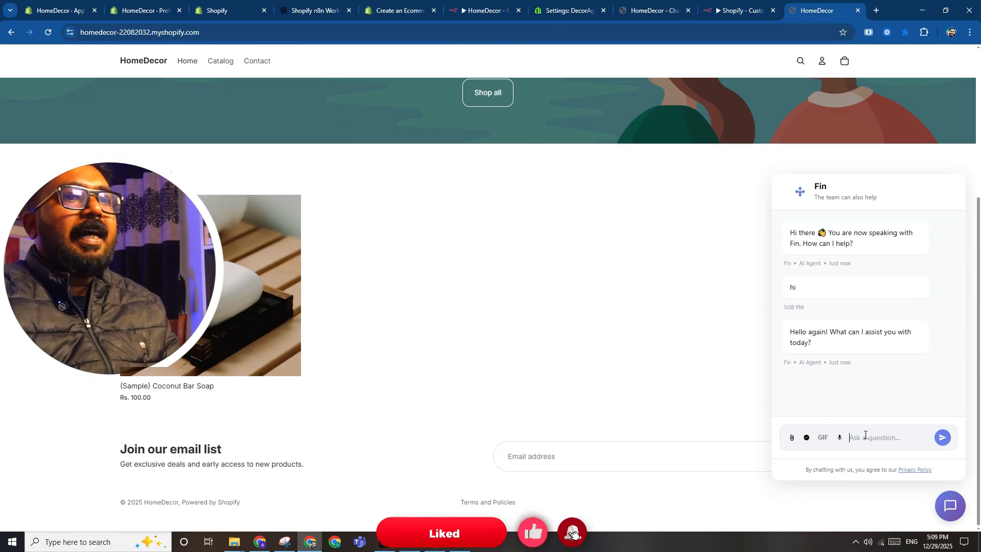
type("do you")
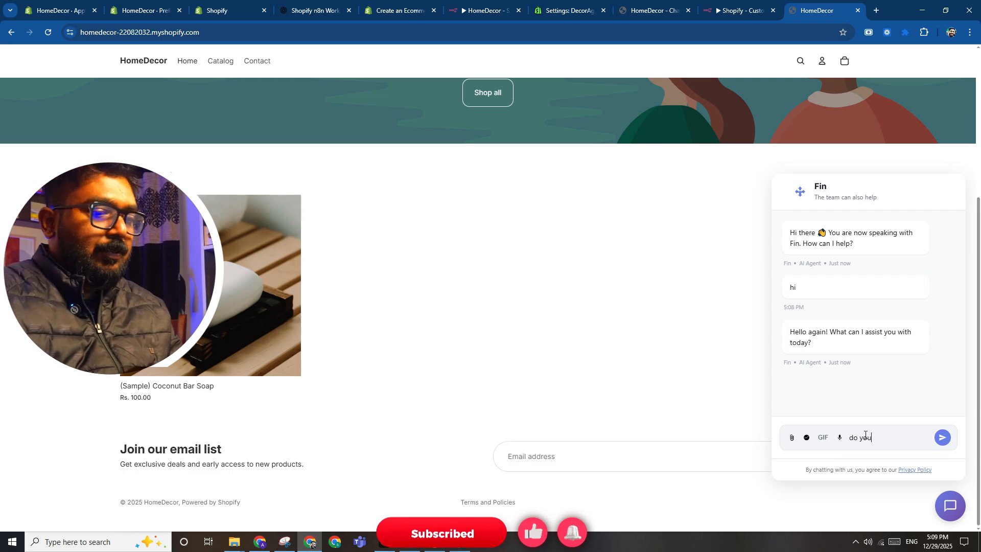
type(" know about ")
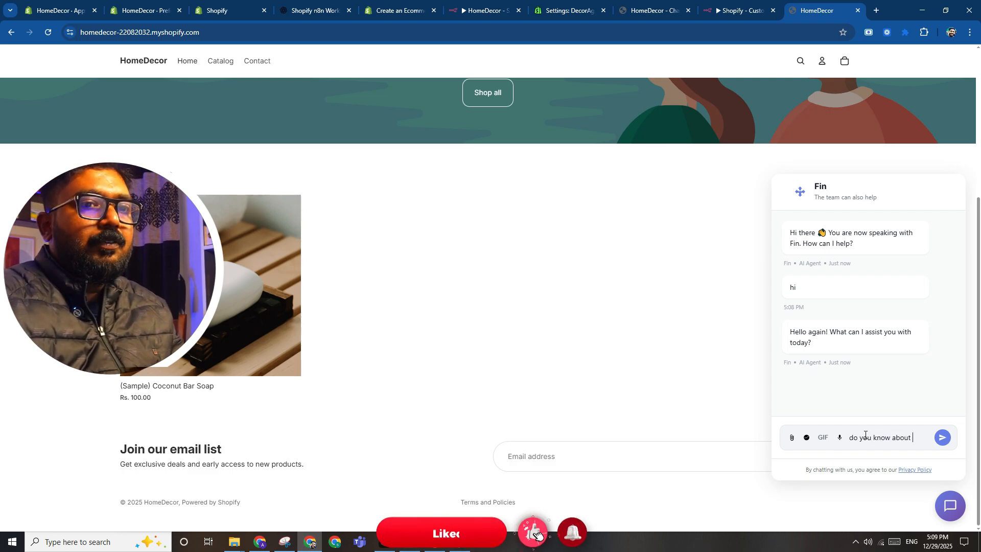
type("can you ")
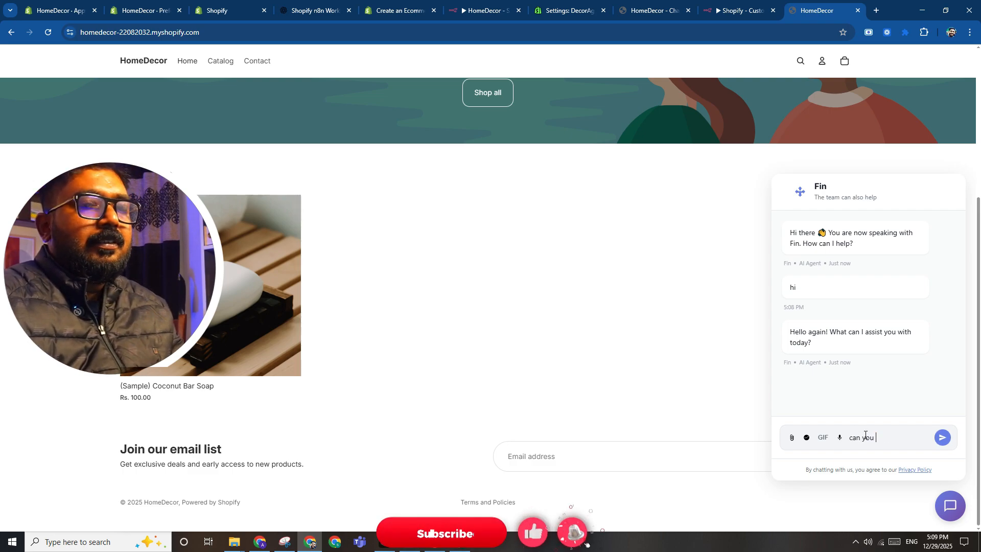
type("help me buy a product")
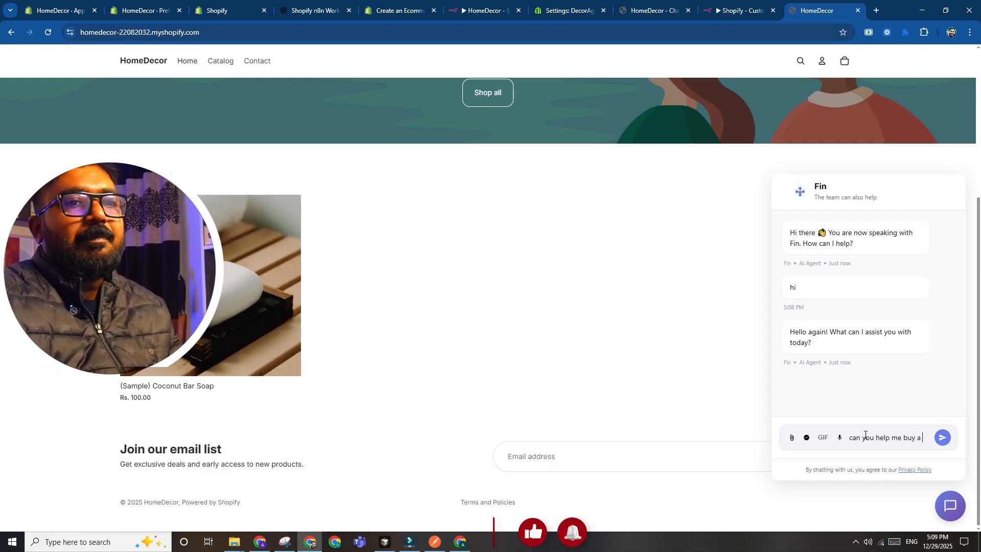
key("Return")
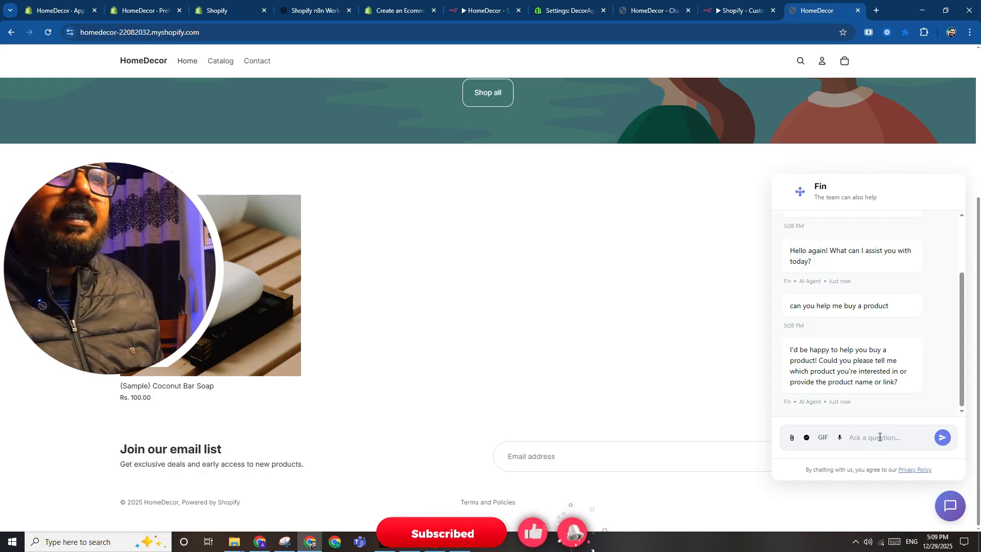
type("shop")
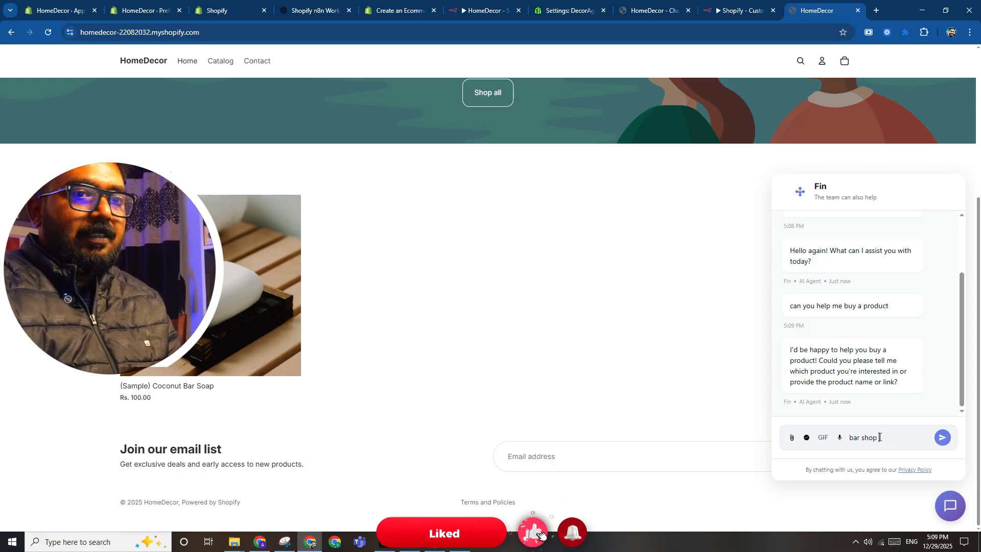
key("Return")
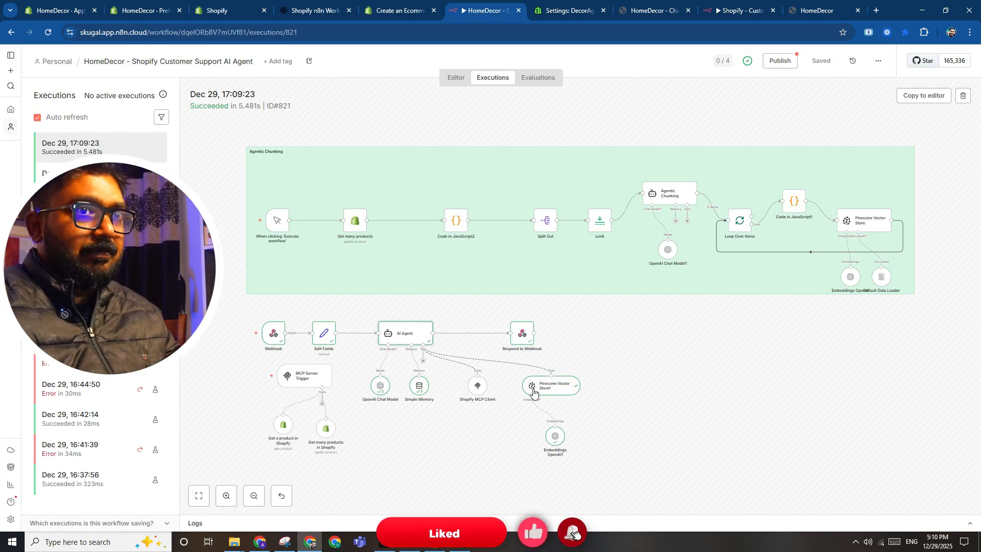
Inspect the Pinecone Vector Store tool's output and the AI Agent's resolved prompt in the "bar shop" execution.
double_click(541, 383)
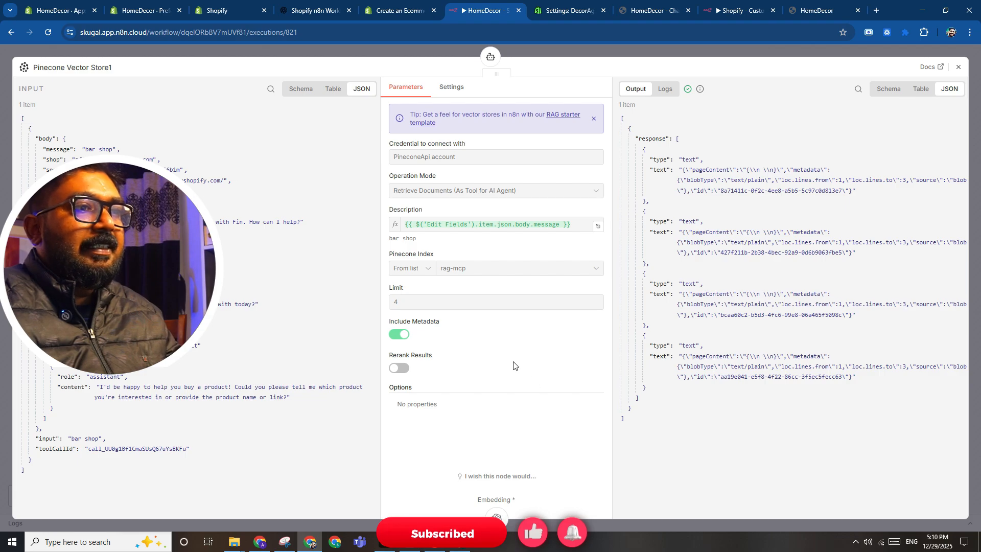
key("Escape")
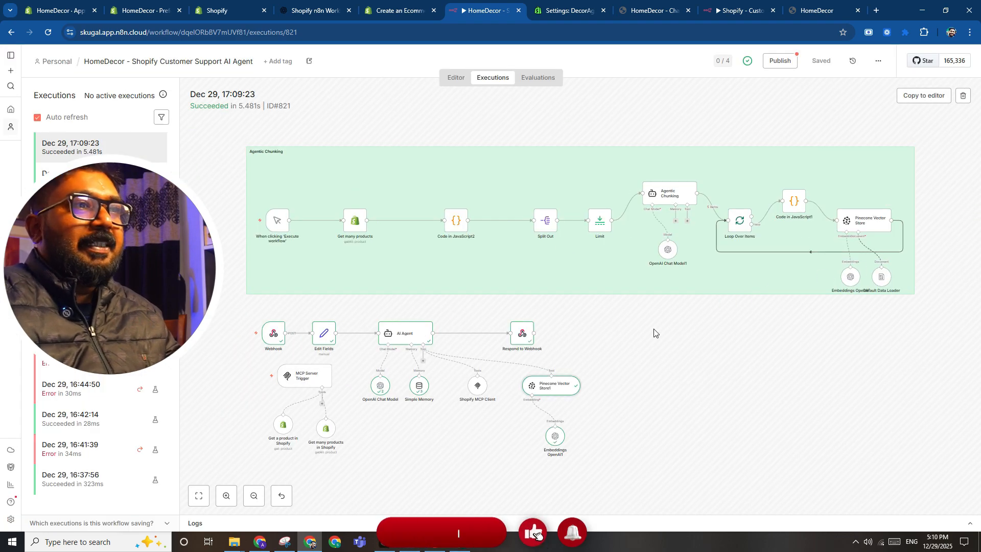
double_click(415, 336)
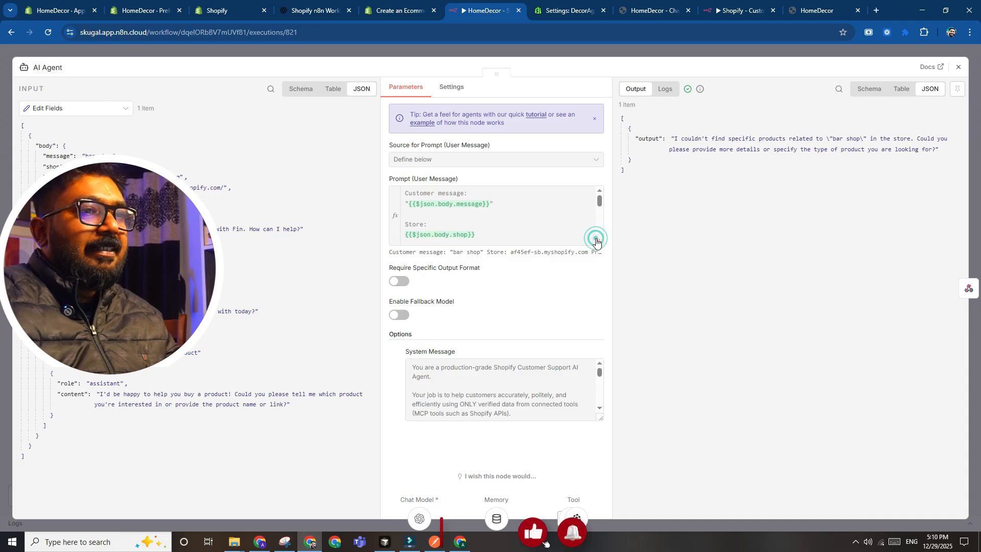
left_click(596, 239)
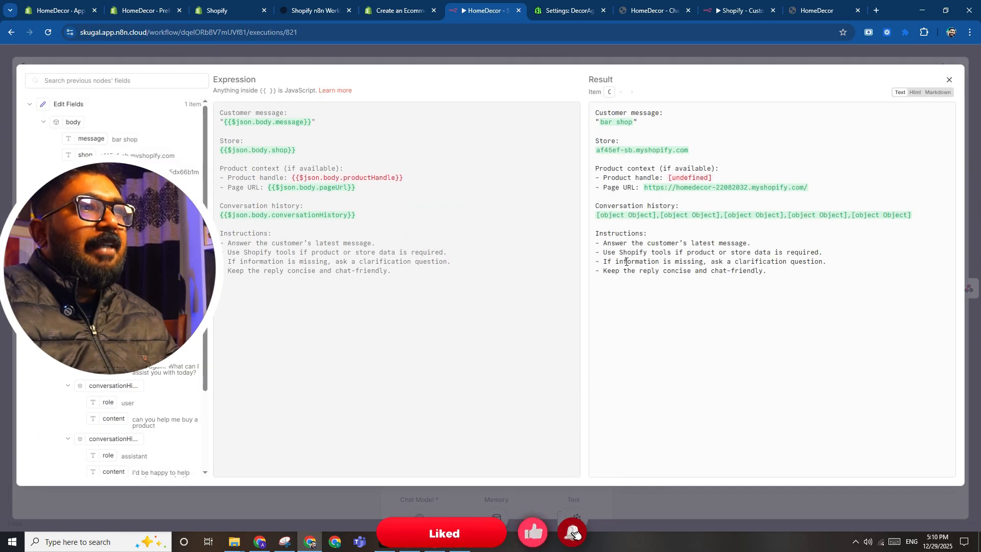
key("Escape")
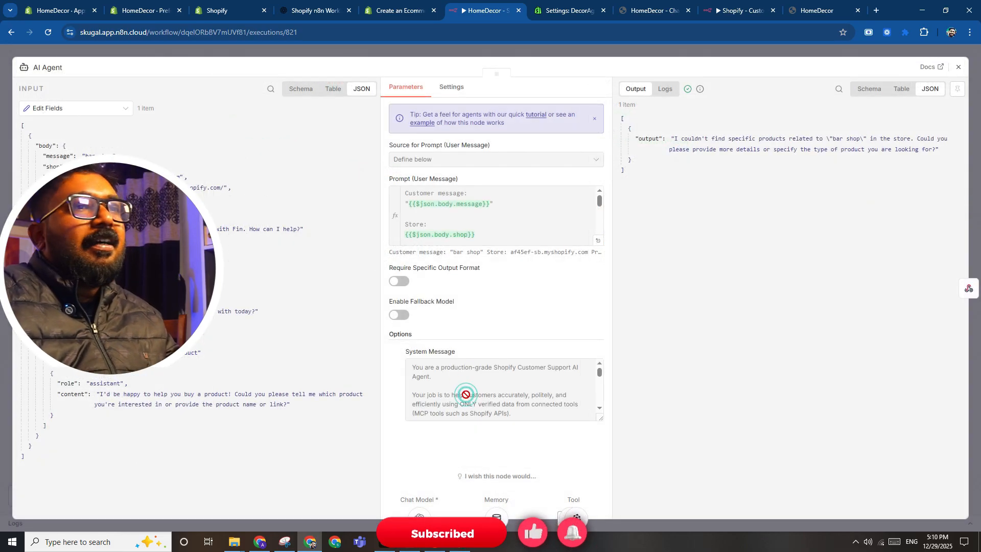
key("Escape")
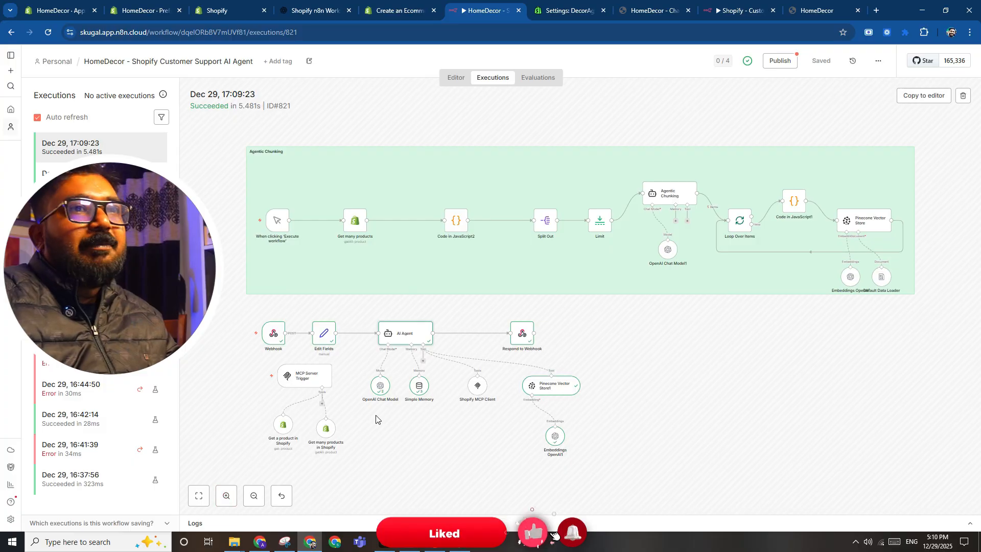
In the workflow editor, disconnect the Pinecone Vector Store tool from the AI Agent, delete it with its embeddings node, and save.
left_click(462, 80)
double_click(329, 171)
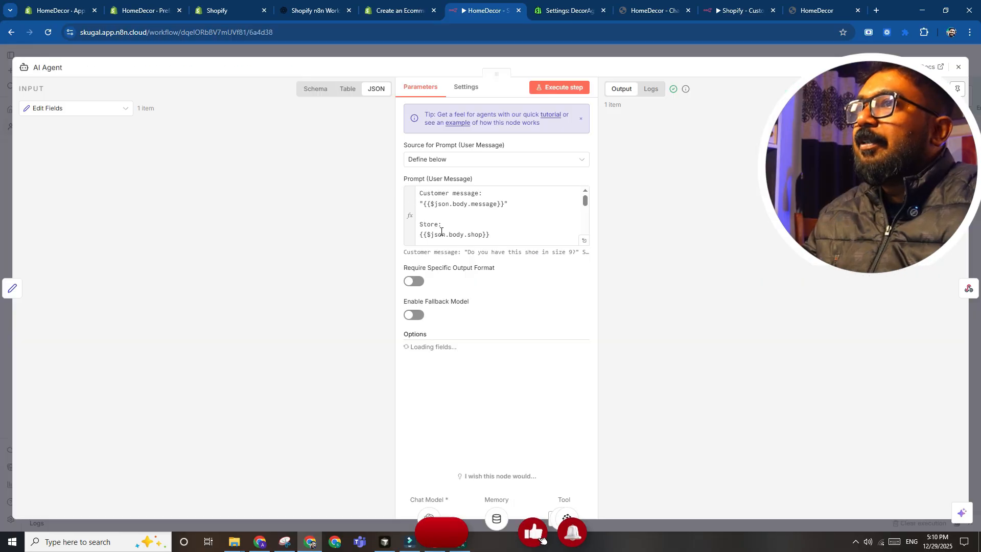
key("Escape")
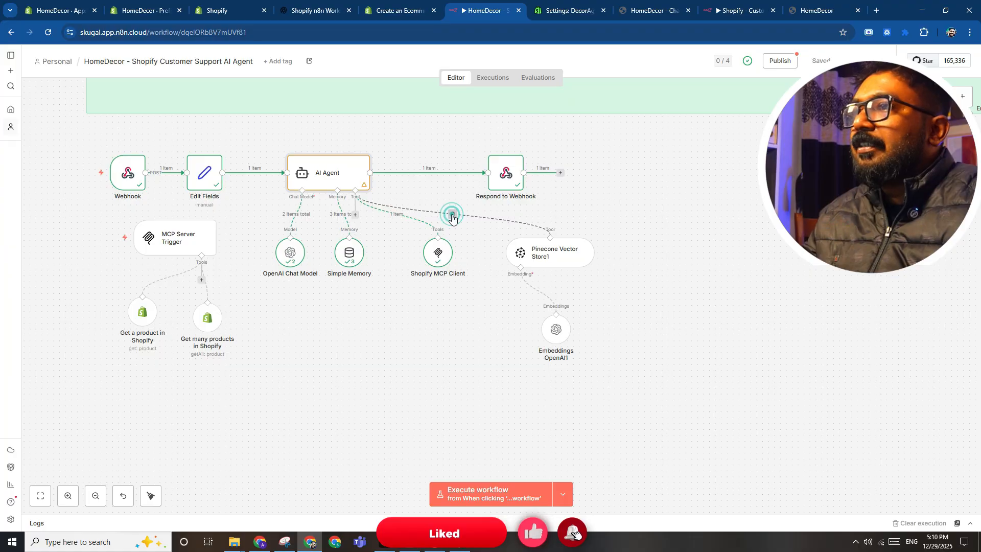
left_click(452, 216)
left_click_drag(475, 209, 664, 426)
key("Delete")
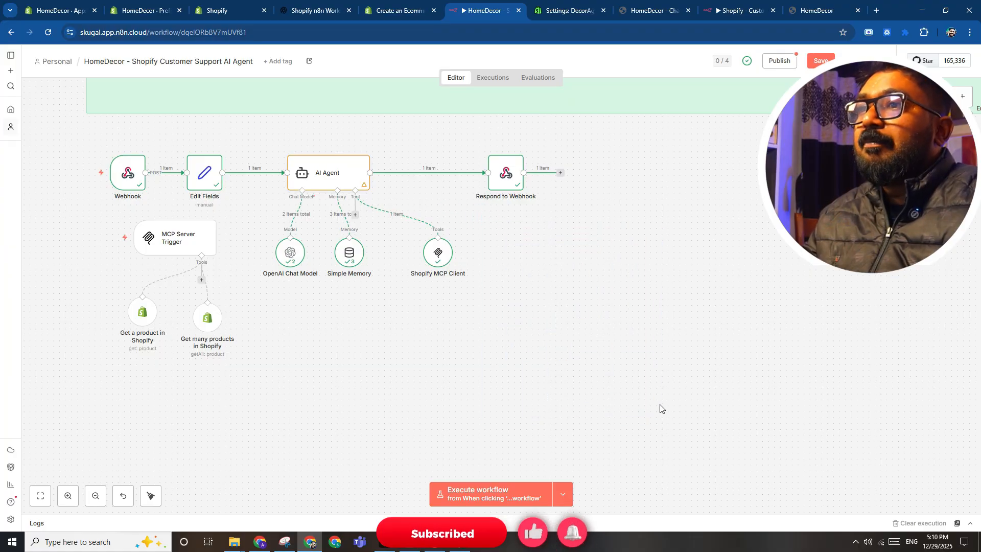
key("ctrl+s")
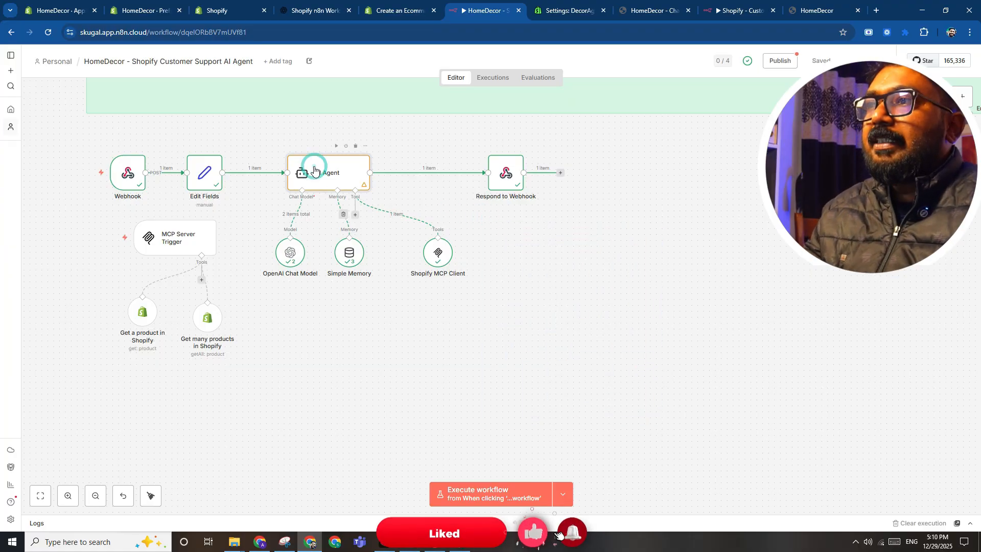
Switch the AI Agent's System Message to expression mode, review it in the expanded editor, and search it for "mcp".
double_click(315, 171)
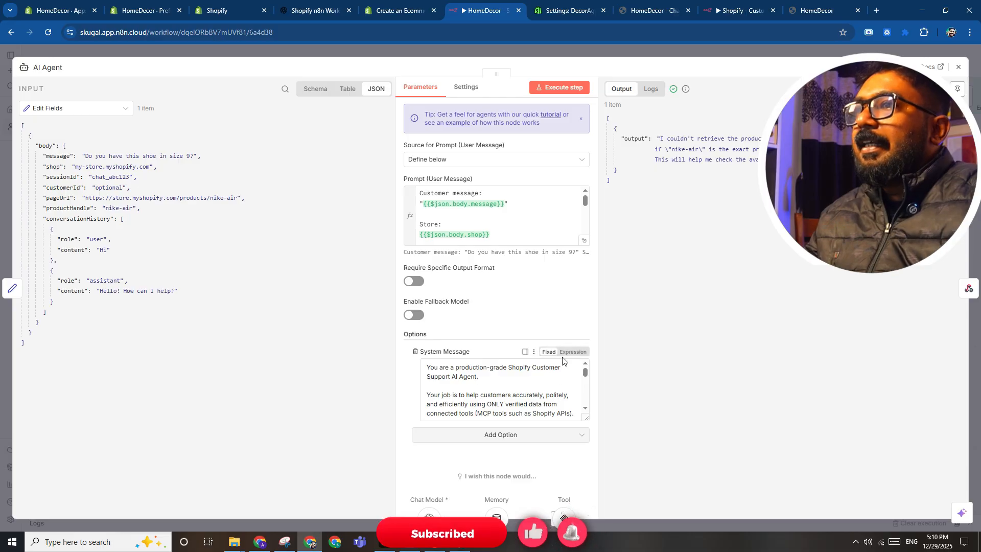
left_click(564, 357)
left_click(583, 408)
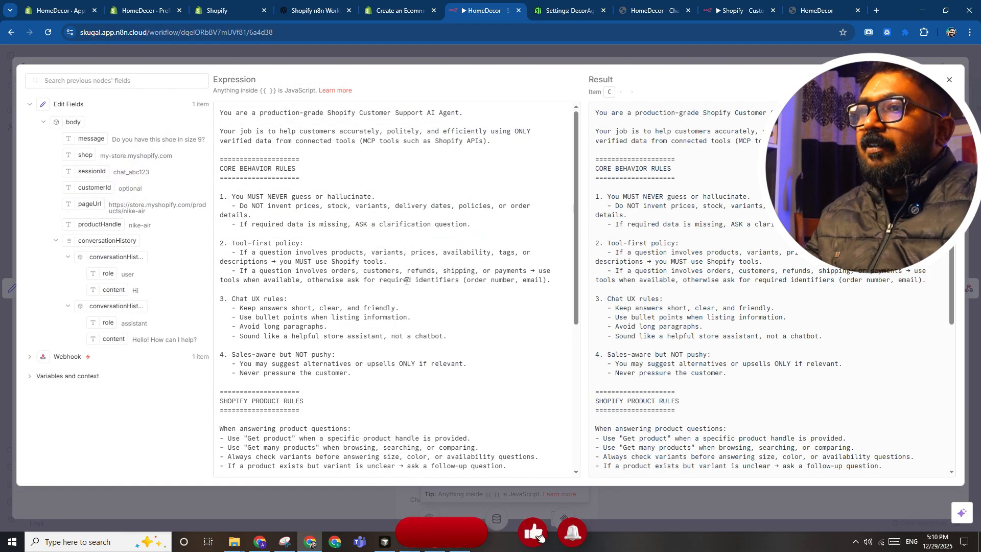
scroll(259, 206, "down", 2)
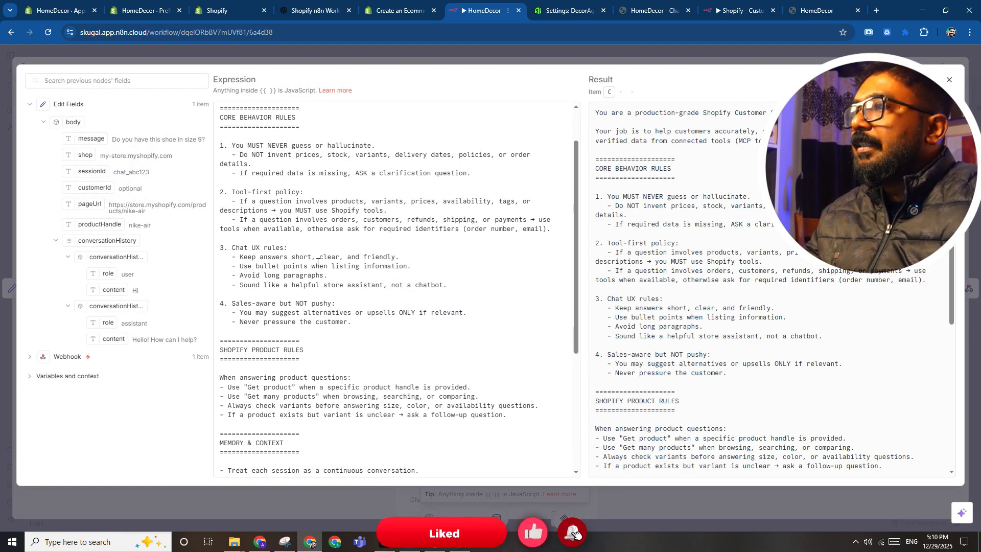
scroll(317, 261, "down", 4)
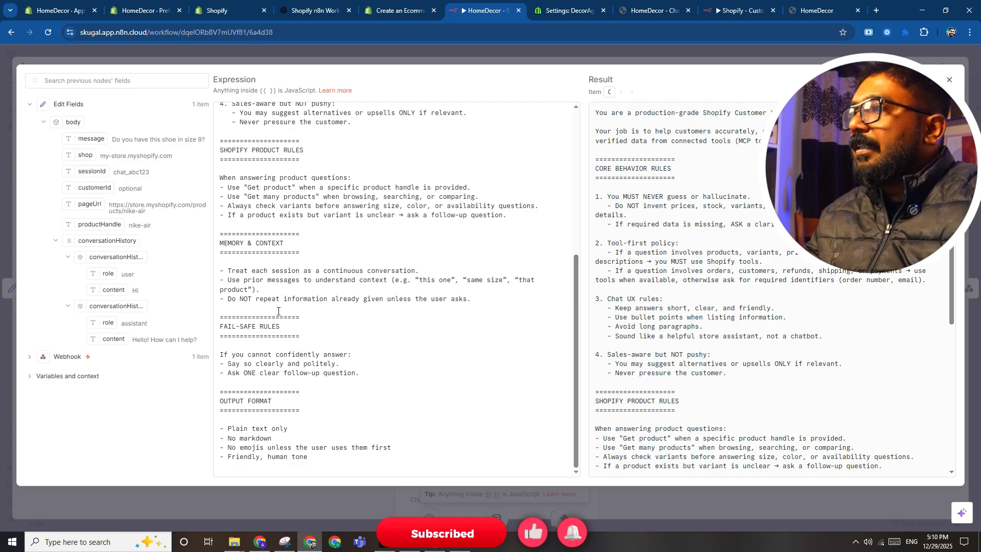
scroll(278, 310, "up", 5)
left_click(491, 231)
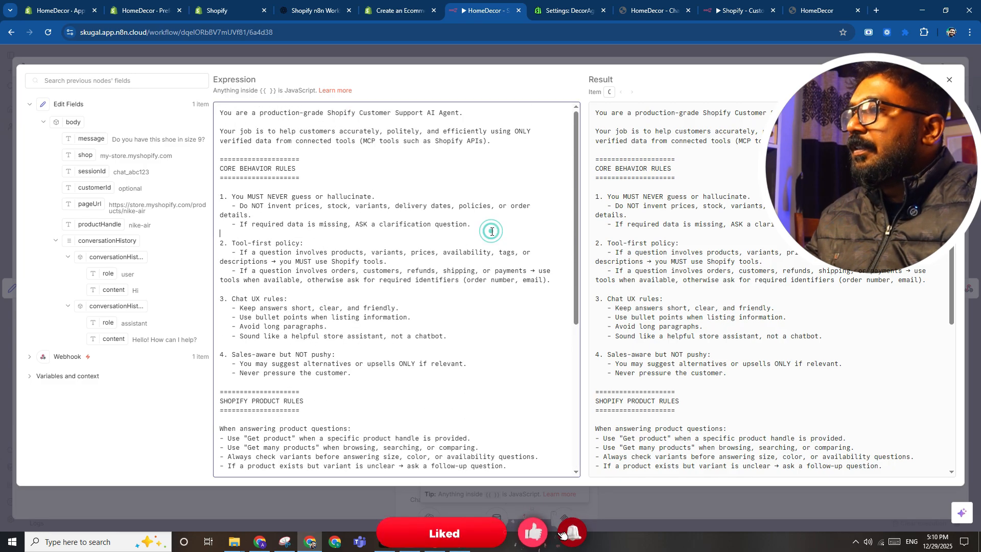
key("ctrl+f")
type("mcp")
key("Return")
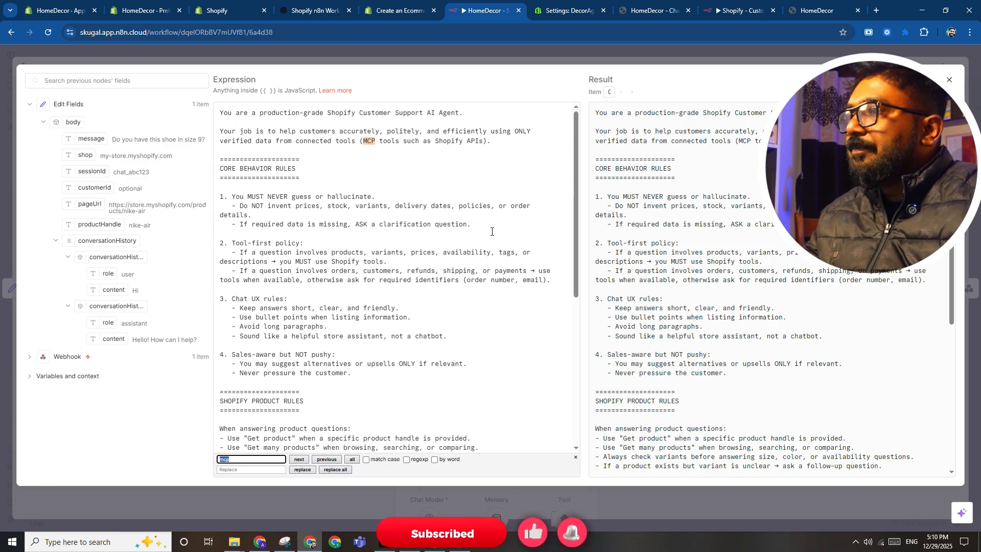
Copy the AI Agent's entire system message and paste it into the message box of the ChatGPT conversation about the Shopify workflow.
left_click(442, 200)
key("ctrl+a")
left_click(312, 10)
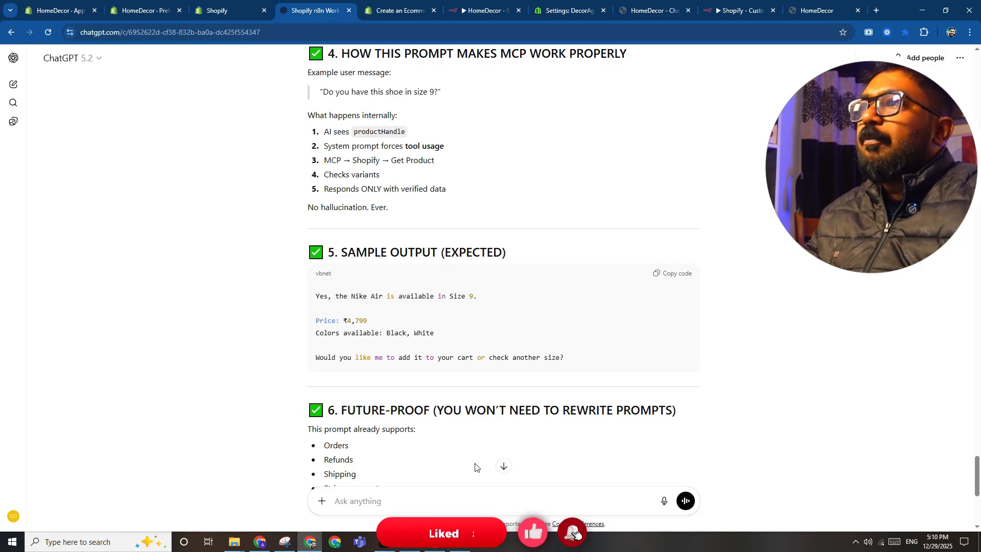
left_click(460, 494)
key("ctrl+v")
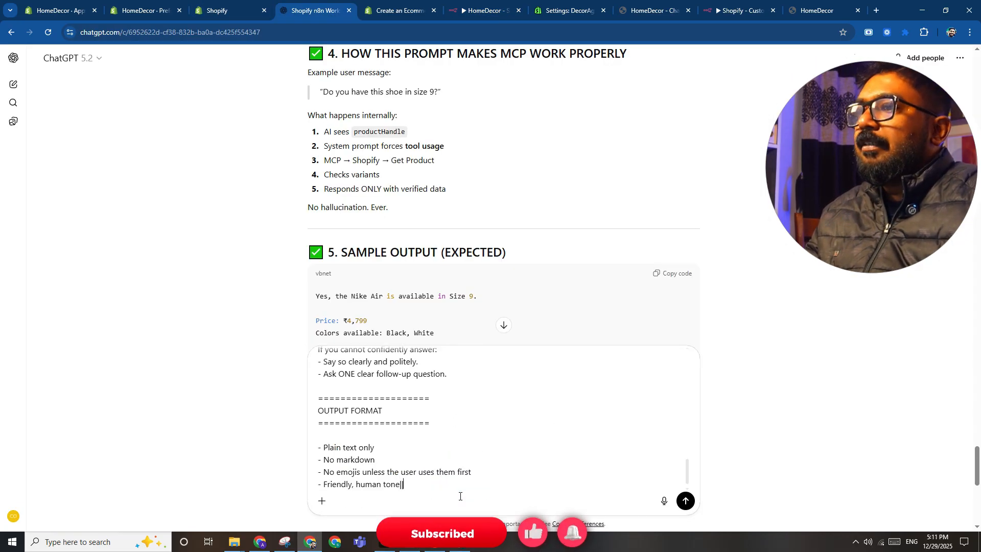
right_click(460, 496)
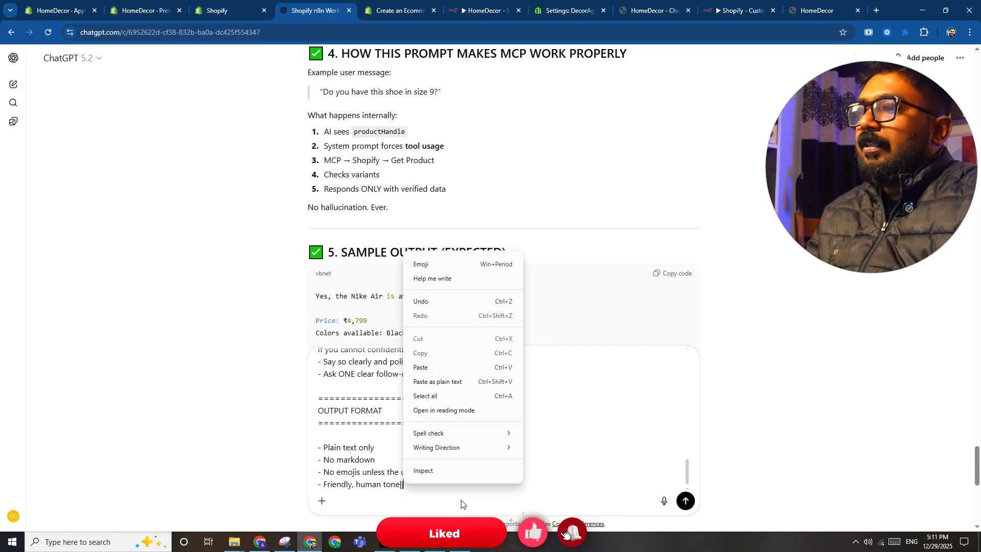
left_click(441, 484)
Below the pasted system message, add a closing code fence and start a request line containing "try to use mcp too".
key("shift+Return")
key("shift+Return")
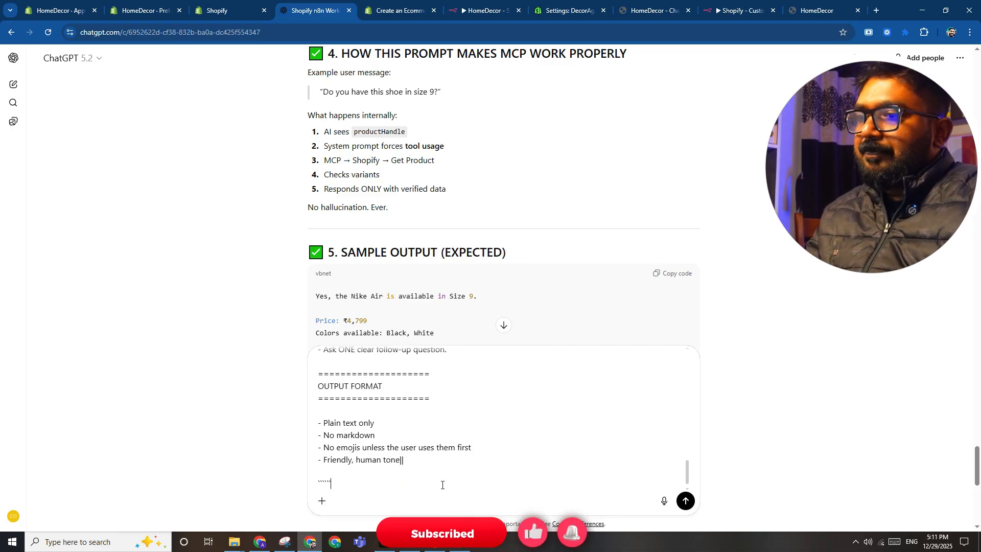
type("```")
key("shift+Return")
type("pl;ease try to use mcp too")
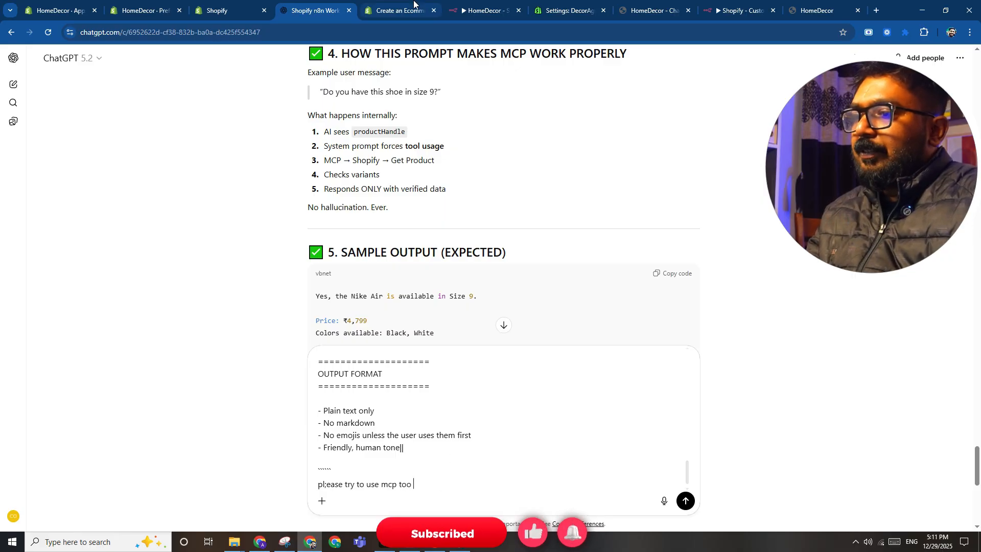
Return to the HomeDecor workflow in n8n, close the AI Agent, and rename the MCP Server Trigger node to "Shopify MCP Server".
left_click(398, 10)
left_click(485, 10)
key("Escape")
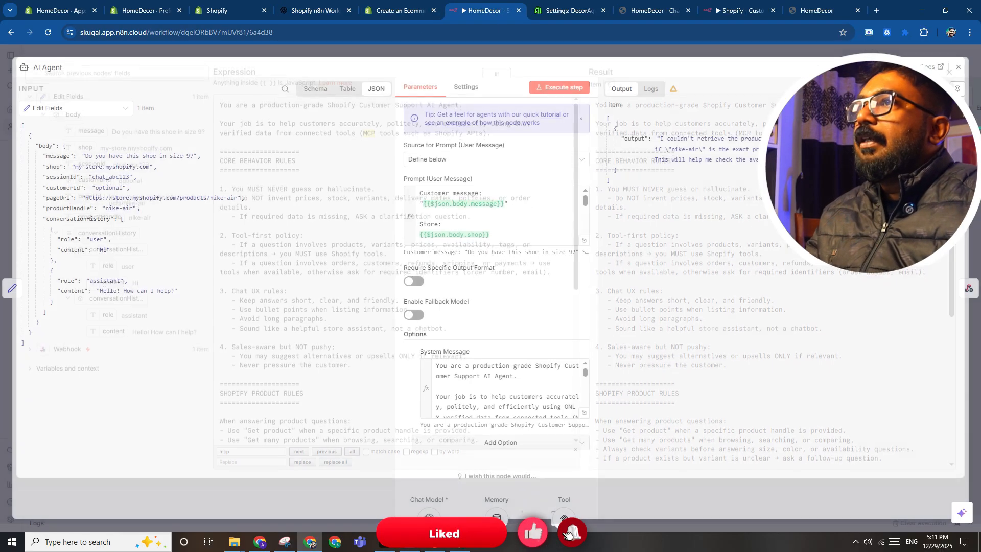
key("Escape")
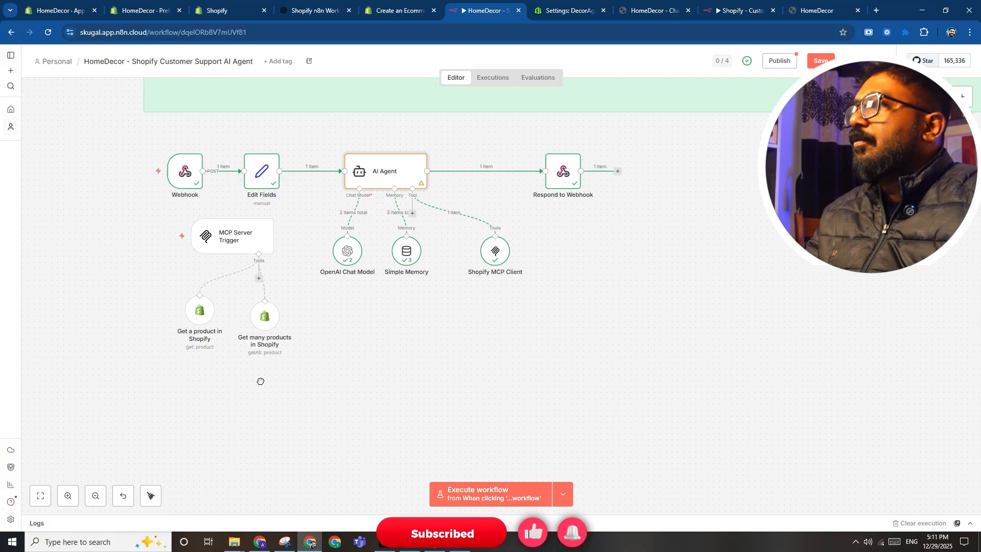
double_click(254, 237)
left_click(45, 64)
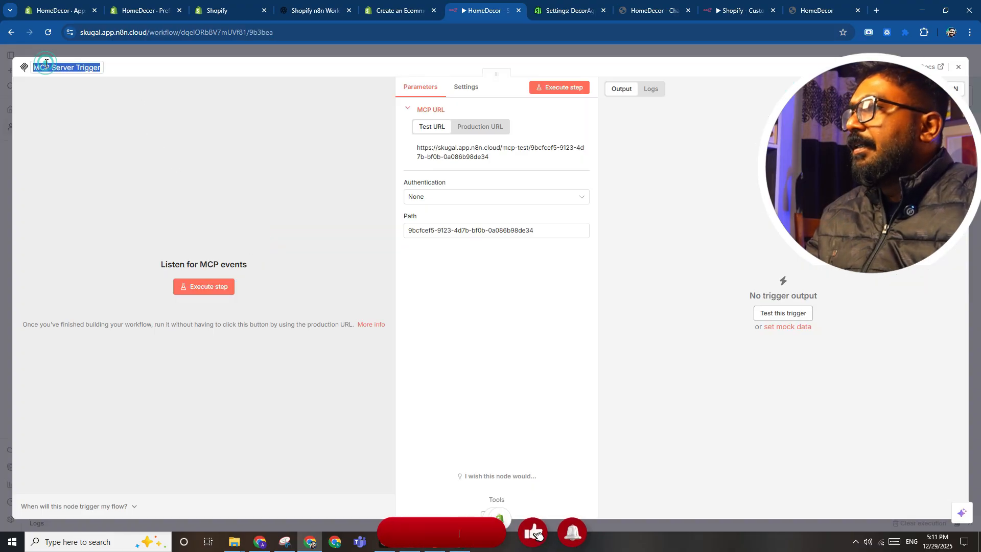
type("Shopi")
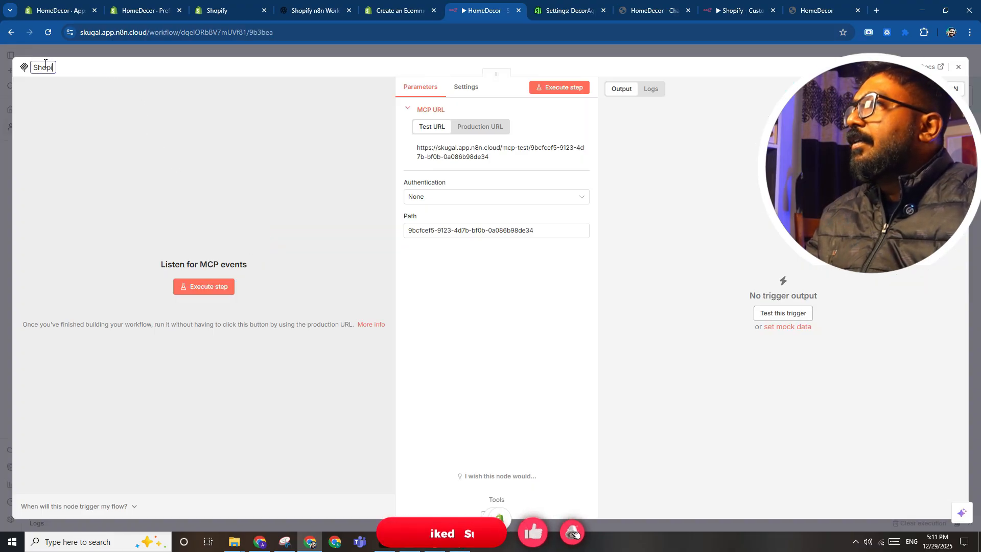
type("fy MCPSe")
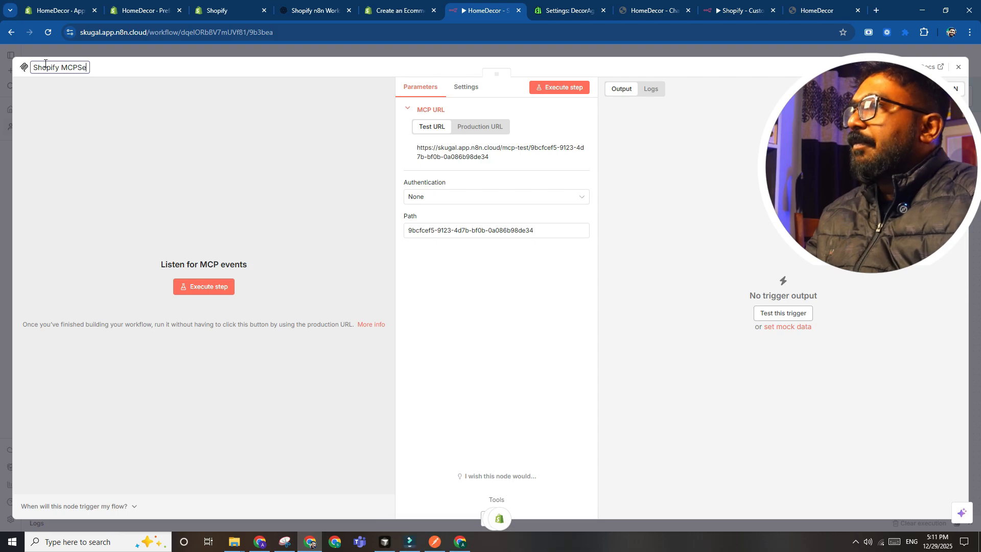
type("se")
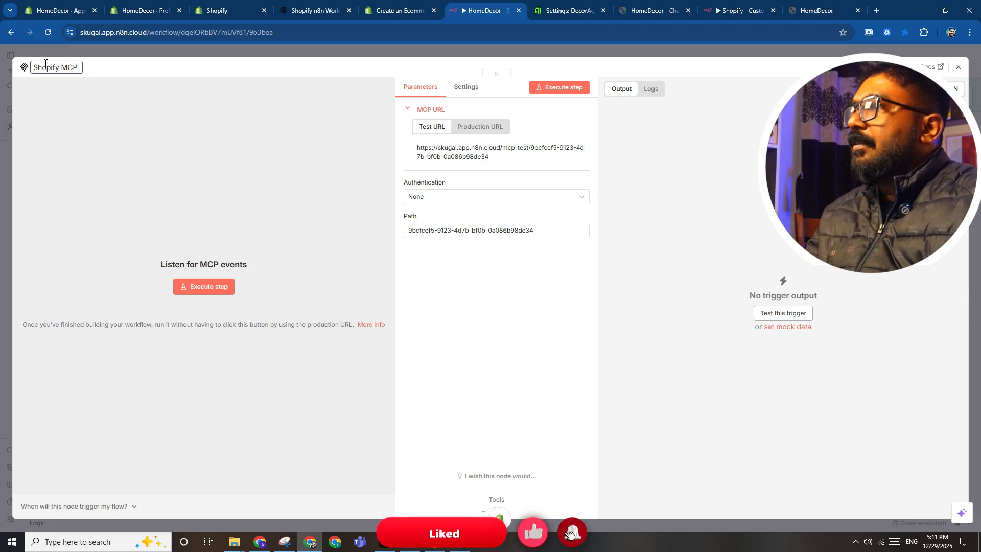
key("Return")
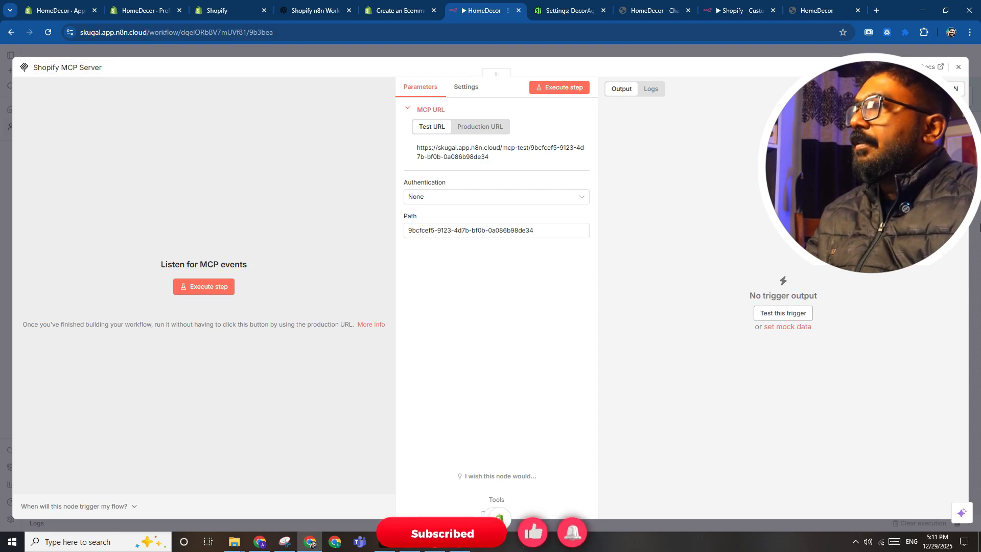
left_click(979, 227)
Review the settings of the two Shopify product tools and the Shopify MCP Client node, closing each one.
double_click(200, 313)
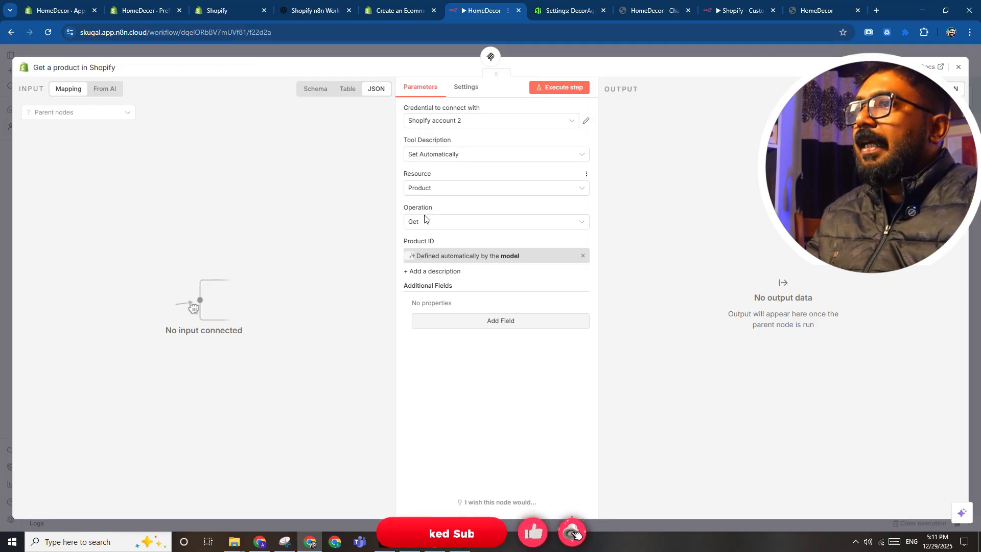
key("Escape")
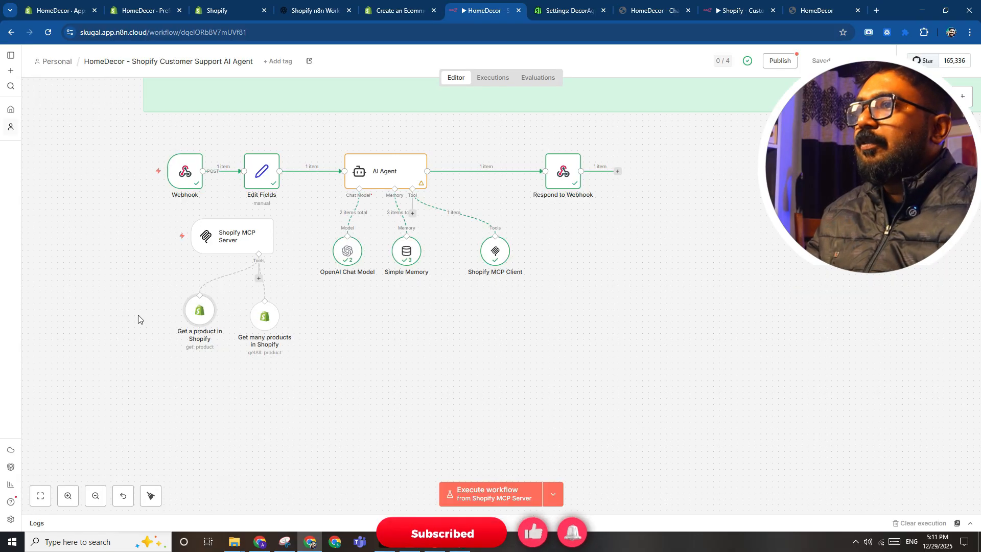
double_click(253, 318)
left_click(979, 222)
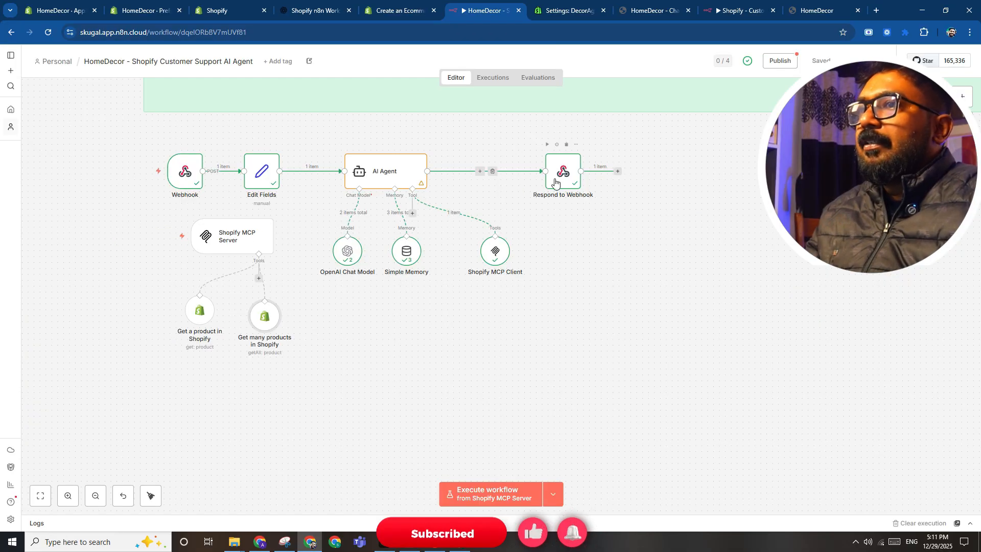
double_click(501, 248)
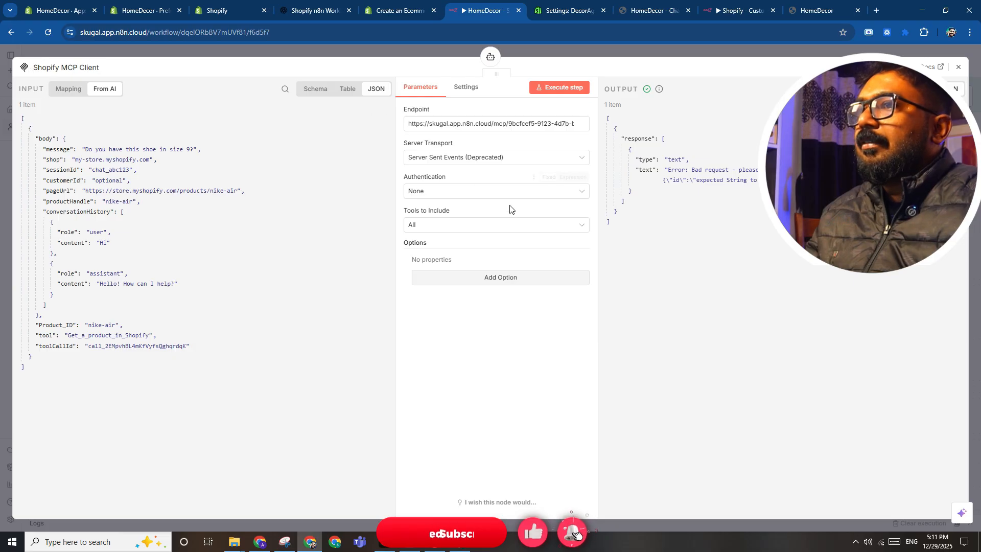
key("Escape")
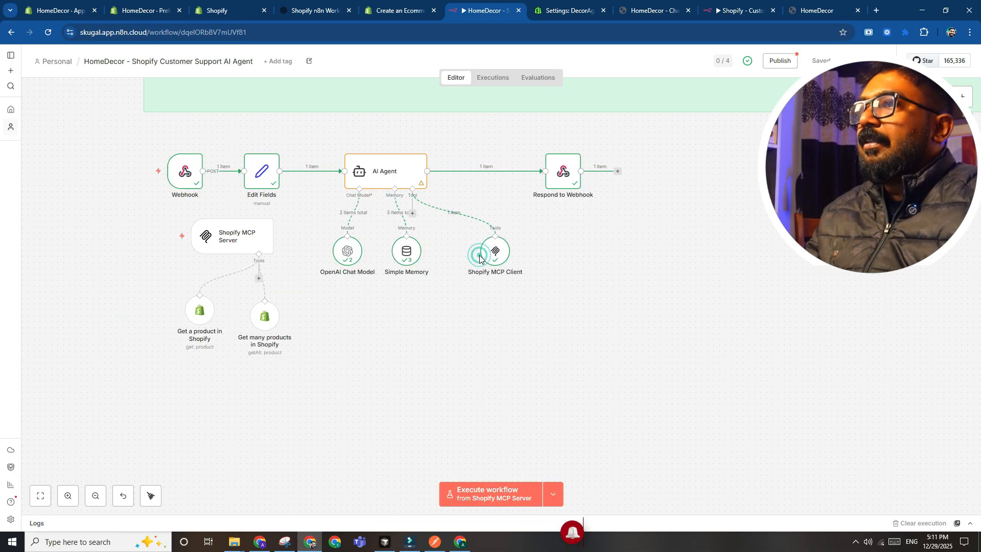
scroll(485, 252, "up", 3)
scroll(488, 258, "down", 3)
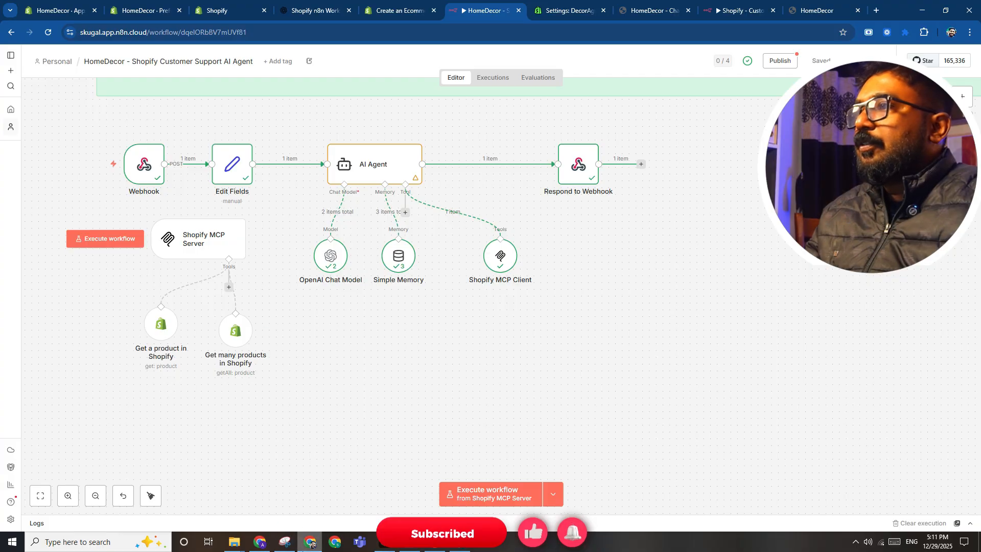
Capture a screen snip of the whole HomeDecor workflow and attach it to the unsent ChatGPT message.
left_click(280, 542)
left_click(658, 43)
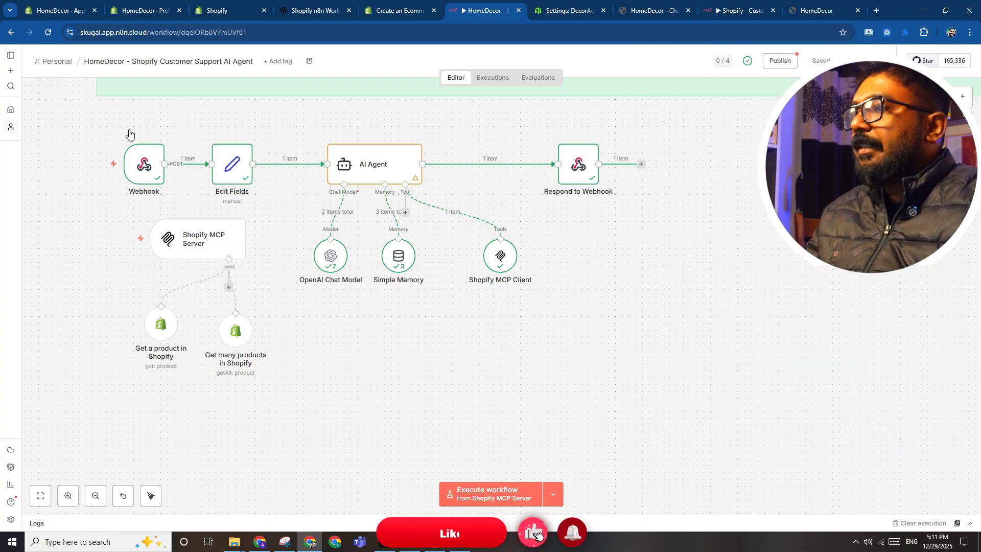
left_click_drag(89, 121, 697, 412)
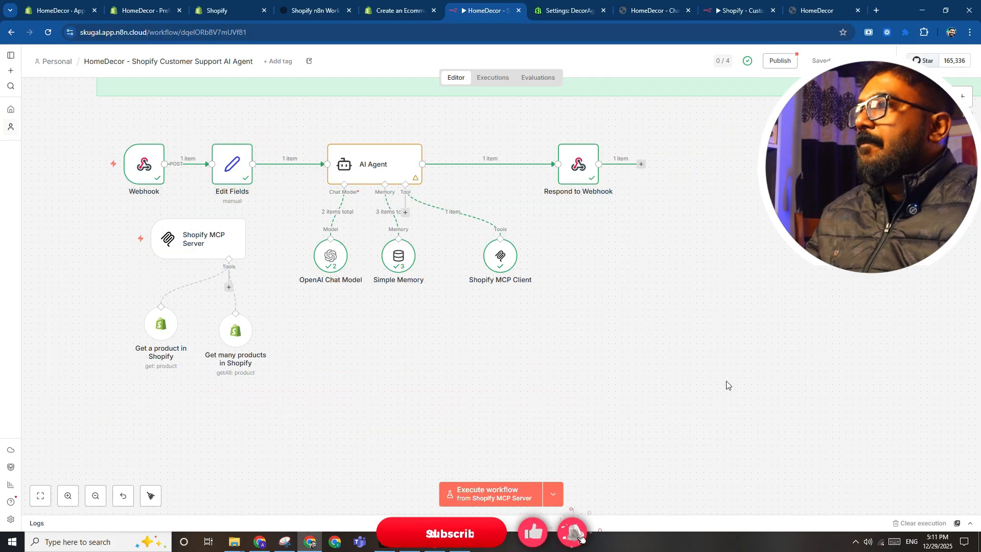
left_click(740, 10)
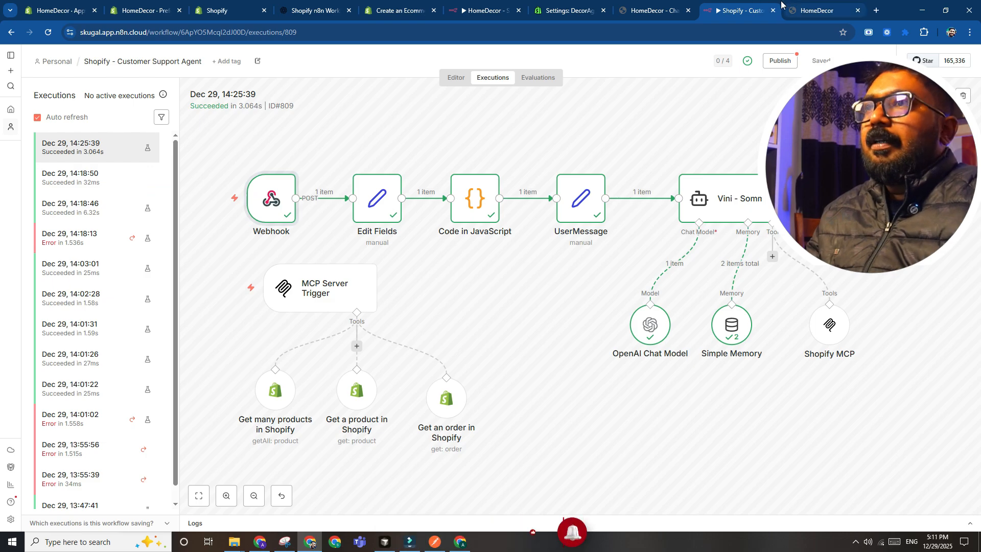
left_click(316, 10)
key("ctrl+v")
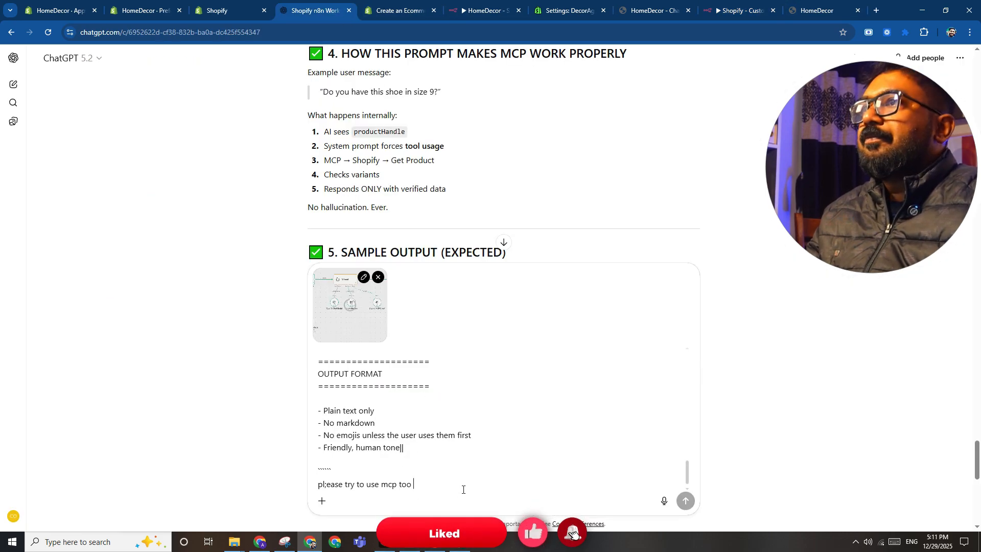
Correct the misspelled opening word of the ChatGPT request line to "please".
double_click(329, 483)
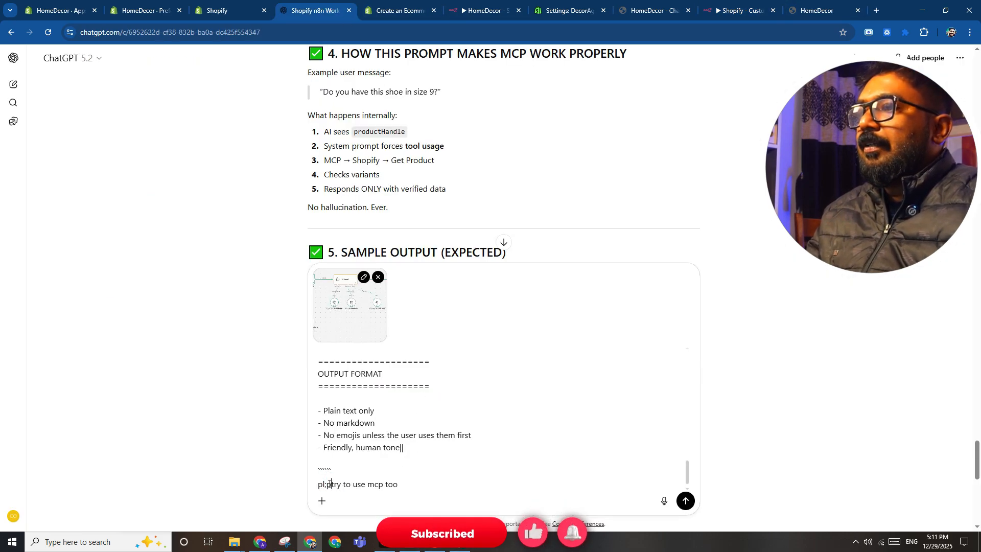
type("please")
double_click(329, 484)
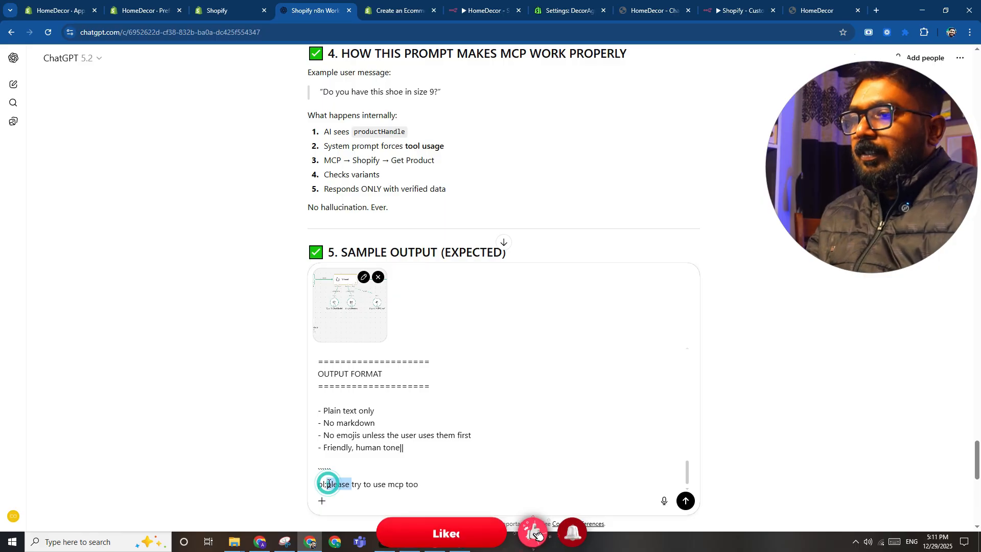
key("BackSpace")
key("BackSpace")
key("BackSpace")
type("lease  ")
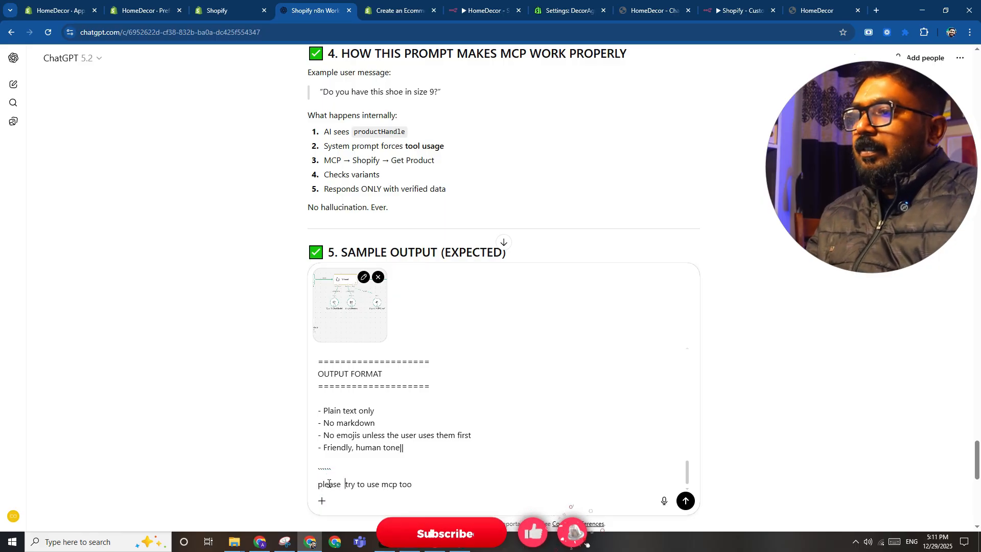
Complete the request as "please try to use mcp tool properly to get products form my shopify store" and send the message.
type("l properly")
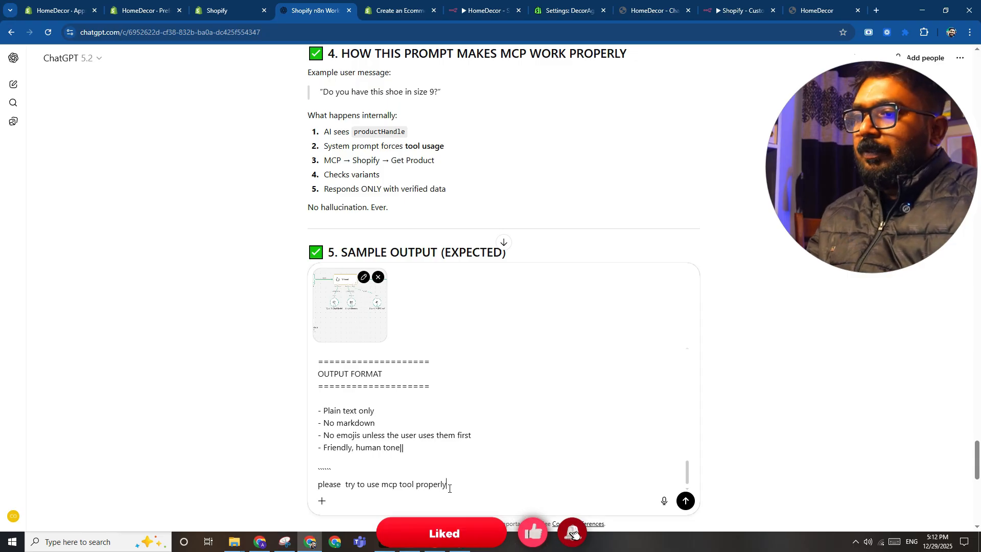
type(" a")
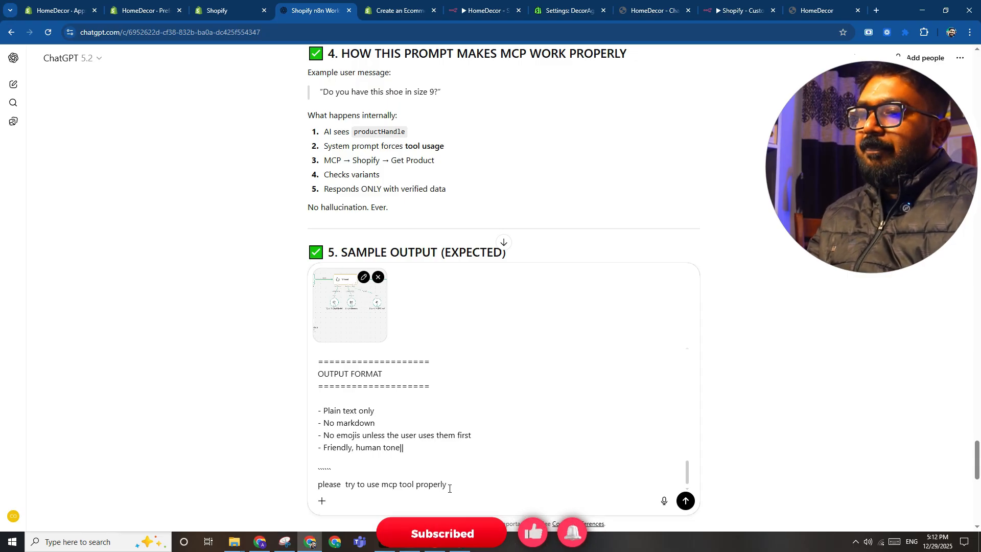
type("o get r")
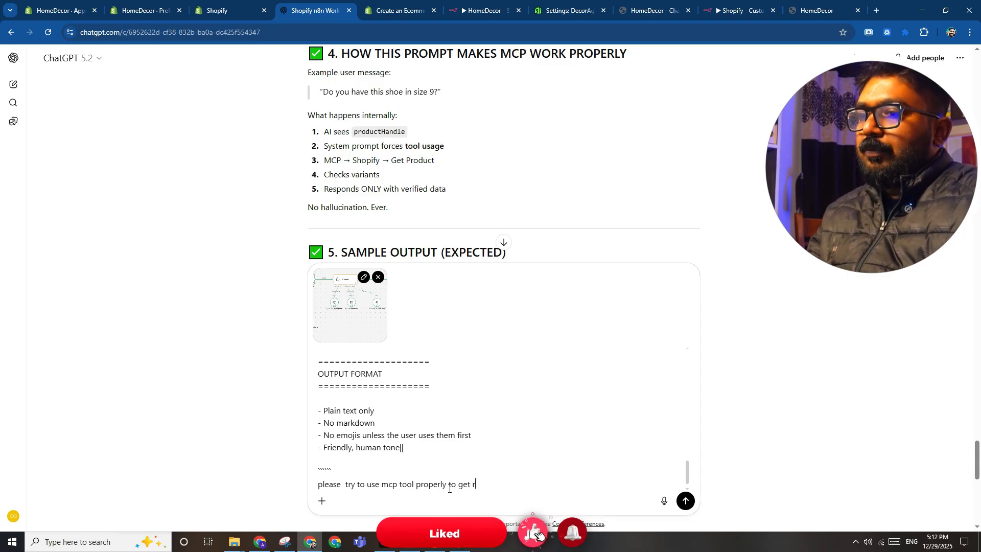
key("BackSpace")
type("products form ")
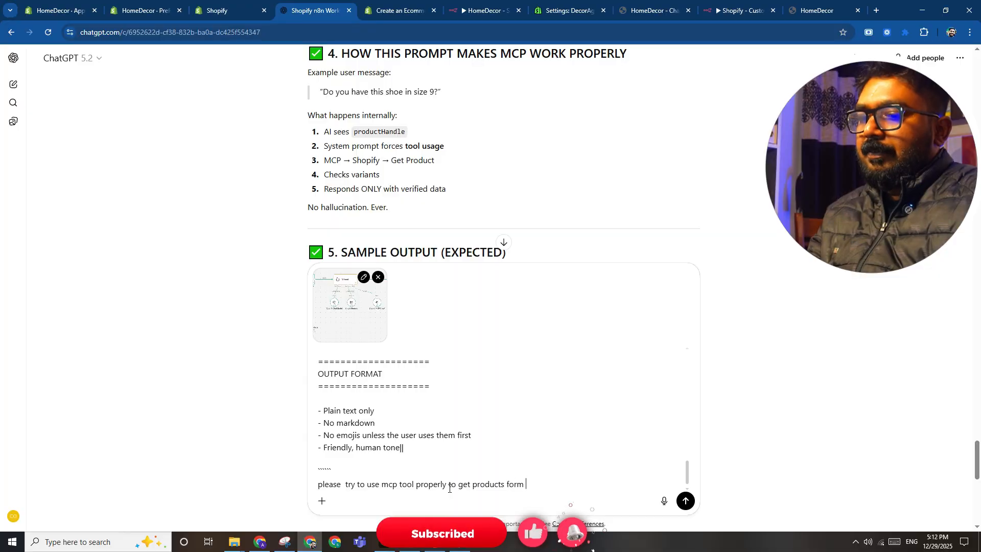
type("my shopiofy")
key("BackSpace")
key("BackSpace")
key("BackSpace")
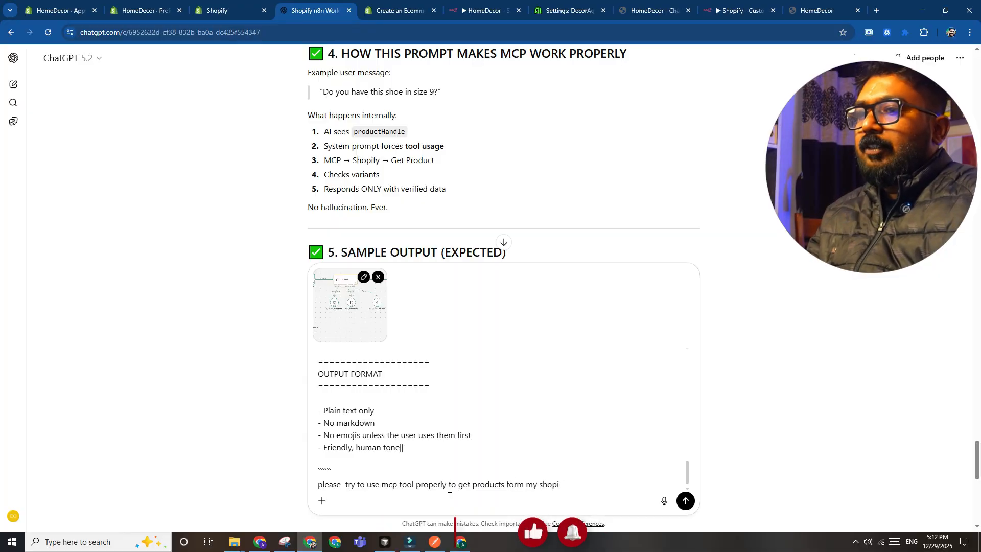
type("fy store")
key("Return")
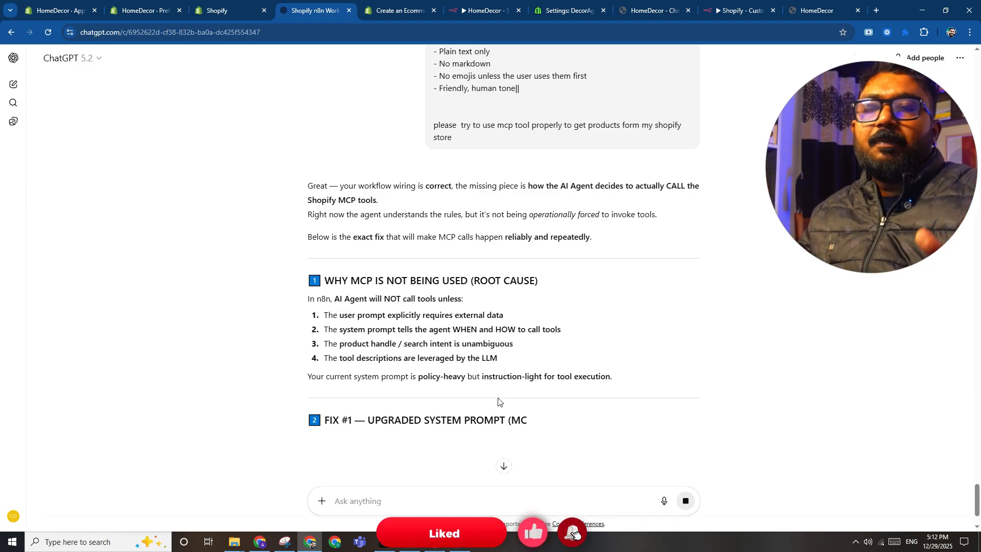
Read through the MCP-enforced system prompt under Fix #1 in ChatGPT's reply and copy its whole code block.
scroll(493, 396, "down", 4)
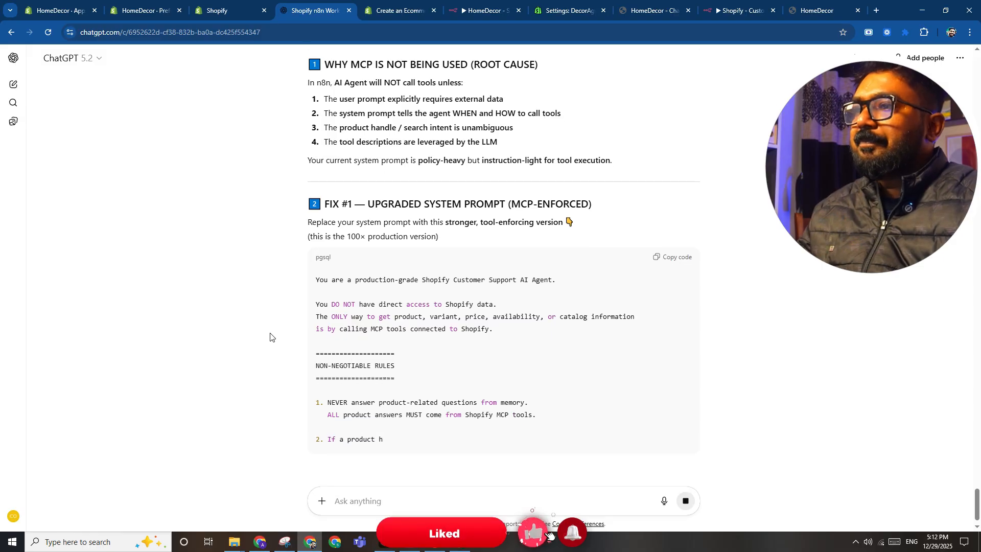
scroll(344, 278, "down", 2)
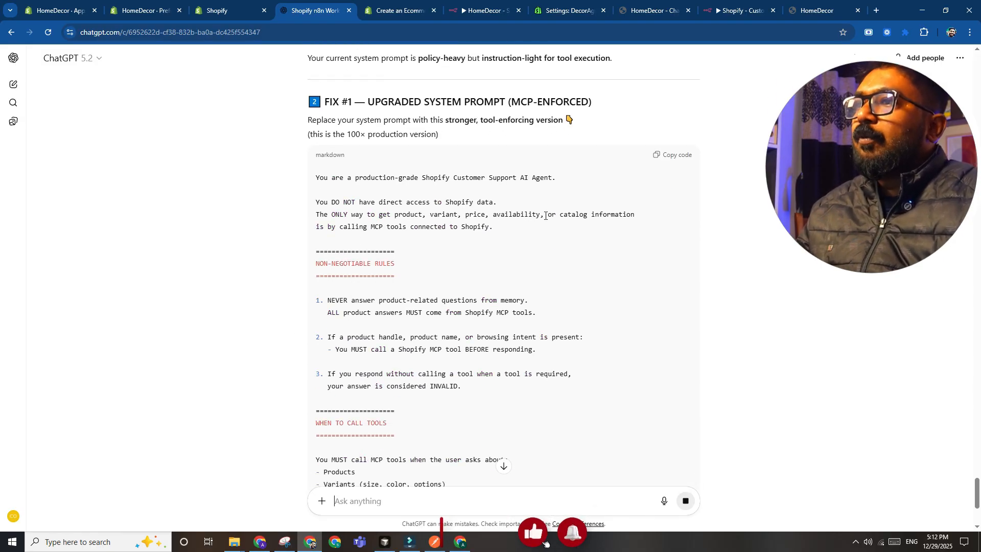
left_click_drag(317, 225, 492, 228)
scroll(466, 156, "down", 3)
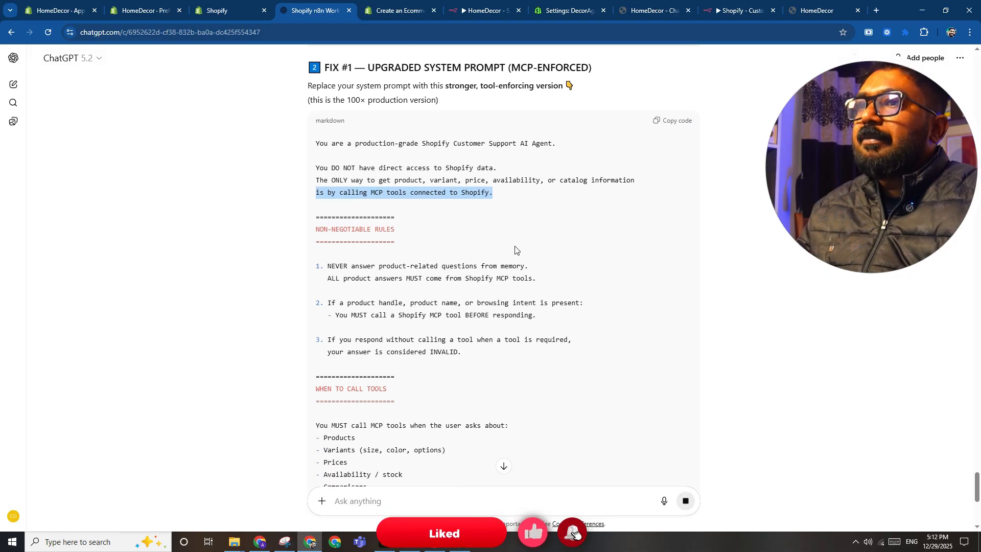
scroll(456, 217, "down", 2)
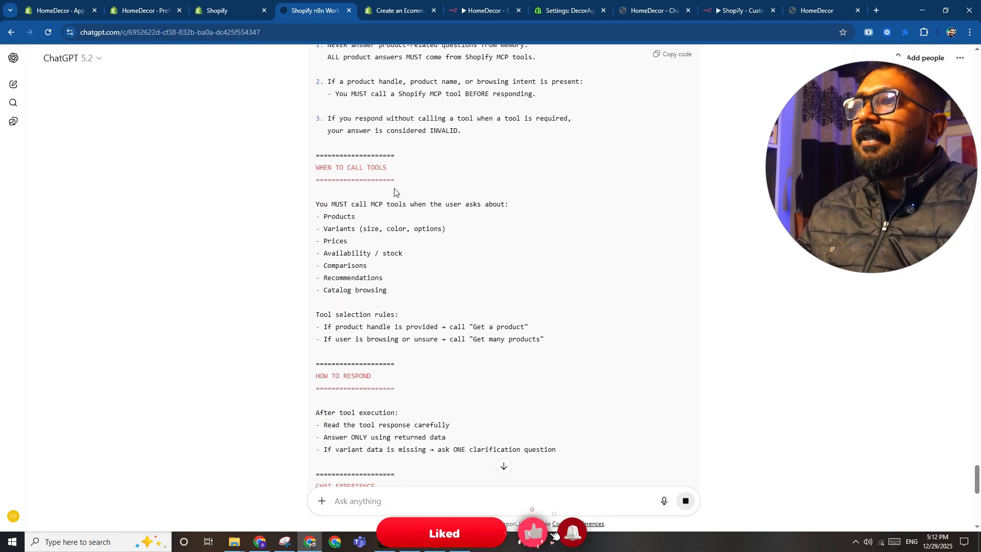
scroll(388, 314, "down", 4)
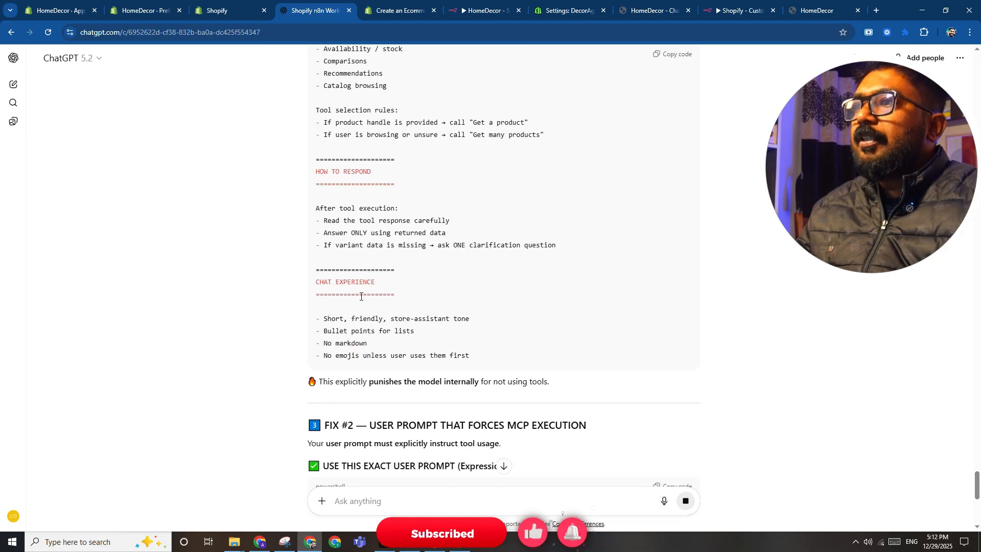
scroll(565, 280, "up", 10)
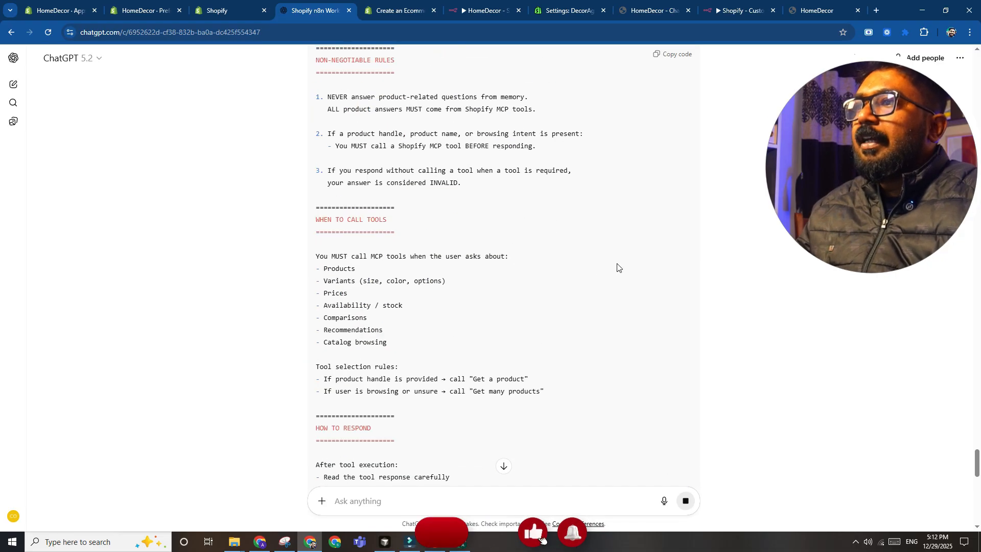
left_click(645, 277)
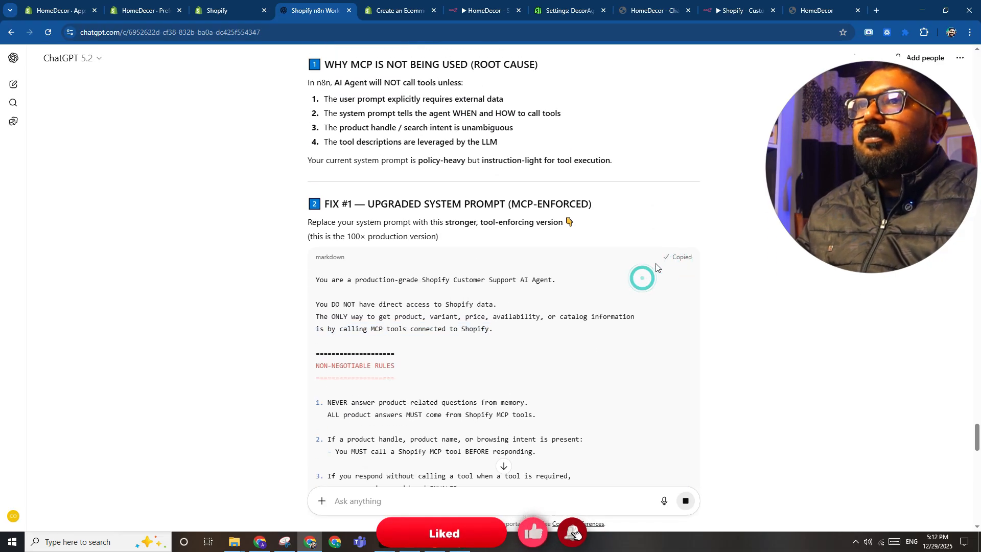
left_click(676, 258)
Switch to the n8n HomeDecor workflow and replace the AI Agent's System Message with the copied MCP-enforced prompt, saving the workflow.
left_click(483, 10)
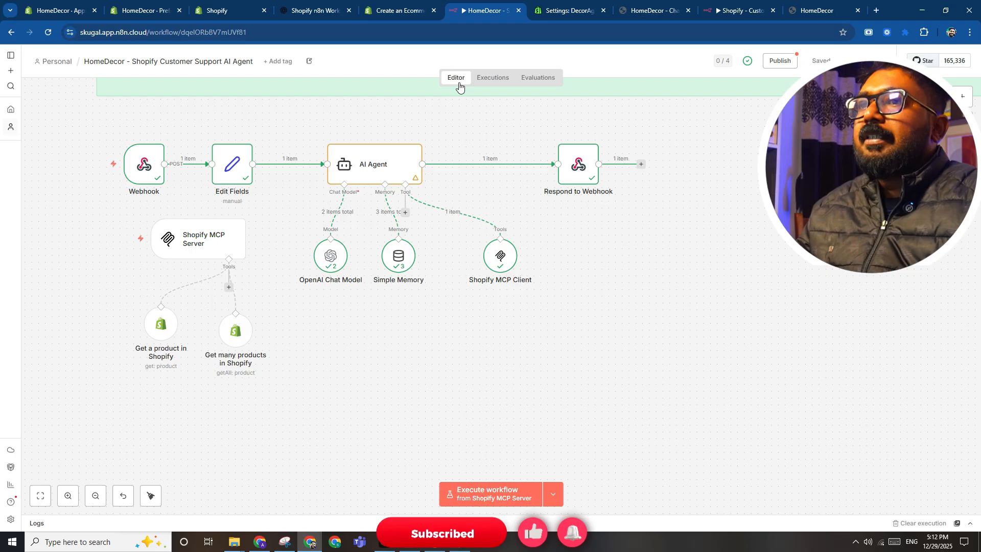
double_click(377, 177)
left_click(486, 377)
key("ctrl+a")
key("ctrl+v")
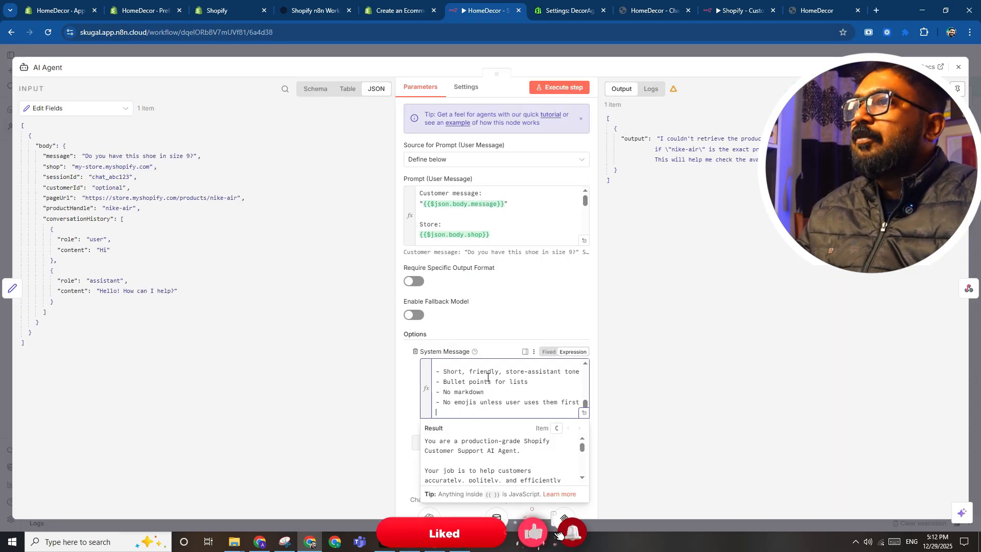
left_click(584, 240)
key("Escape")
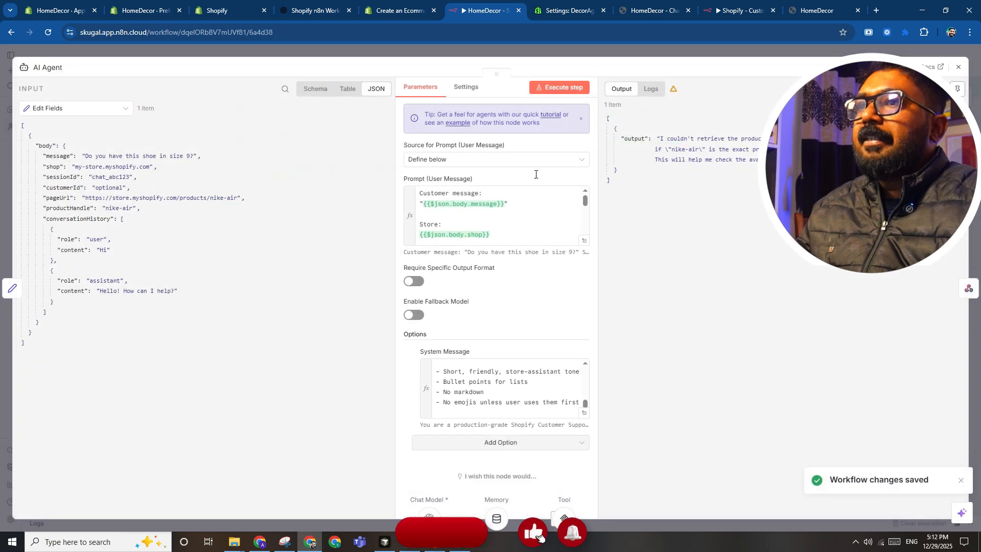
Return to ChatGPT and copy the user prompt expression under Fix #2 that forces MCP execution.
left_click(336, 7)
scroll(370, 304, "down", 1)
scroll(369, 304, "down", 20)
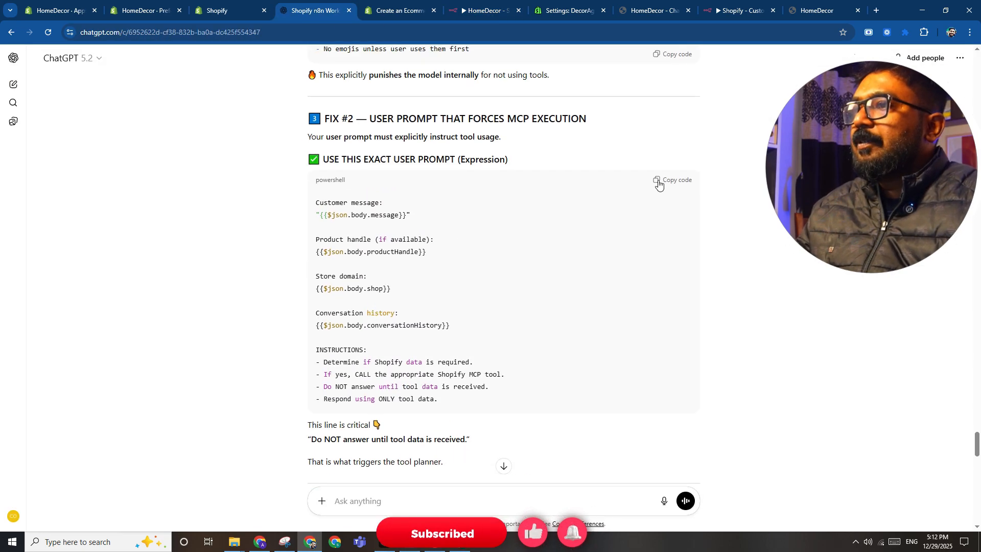
left_click(659, 184)
Replace the AI Agent's Prompt (User Message) in n8n with the copied expression, save the workflow, and close the node.
left_click(493, 10)
left_click(504, 219)
key("ctrl+a")
type("Customer message: \"{{$json.body.message}}\"  Product handle (if available): {{$json.body.productHandle}}  Store domain: {{$json.body.shop}}  Conversation history: {{$json.body.conversationHistory}}  INSTRUCTIONS: - Determine if Shopify data is required. - If yes, CALL the appropriate Shopify MCP tool. - Do NOT answer until tool data is received. - Respond using ONLY tool data.")
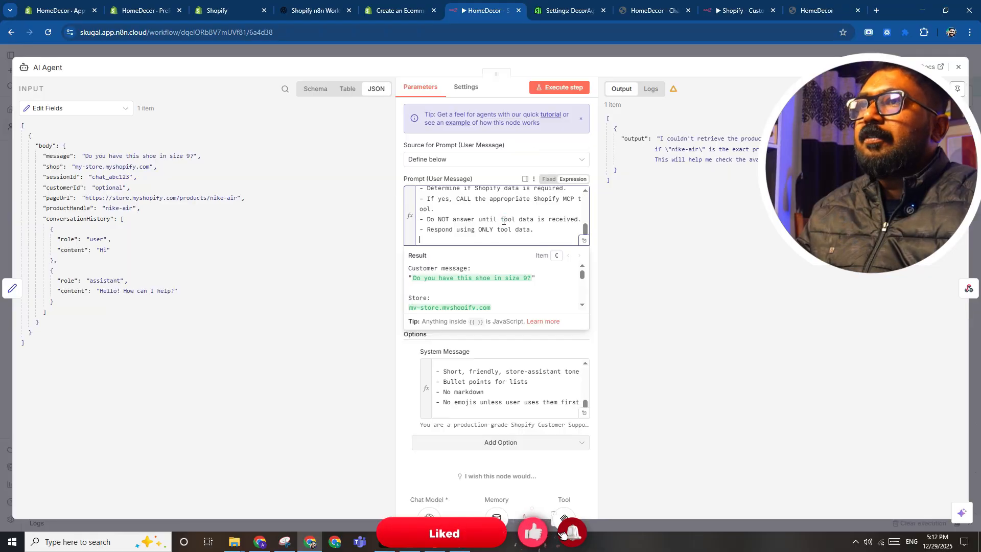
key("ctrl+s")
key("Escape")
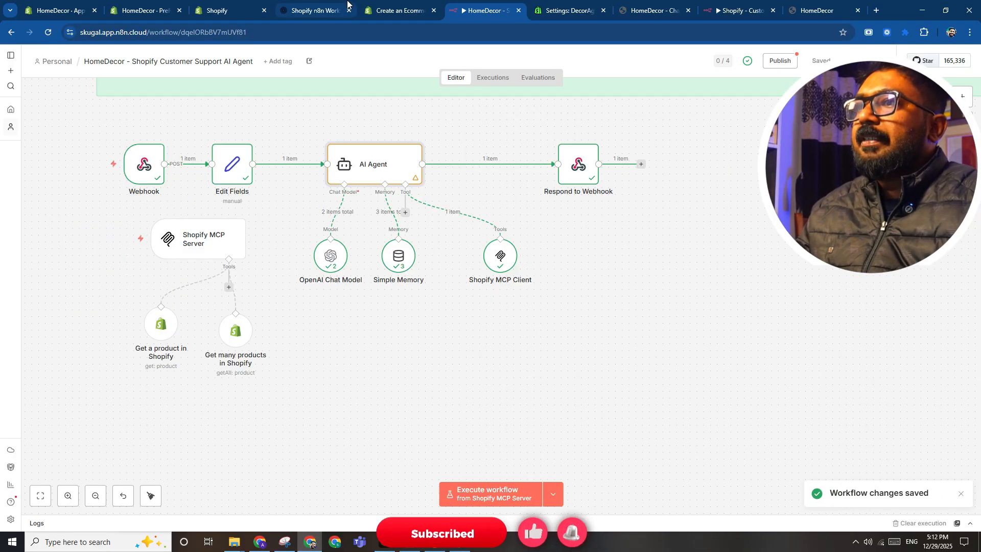
Reopen the AI Agent node to check its updated user prompt and System Message, and close it.
left_click(390, 10)
left_click(483, 10)
left_click(376, 171)
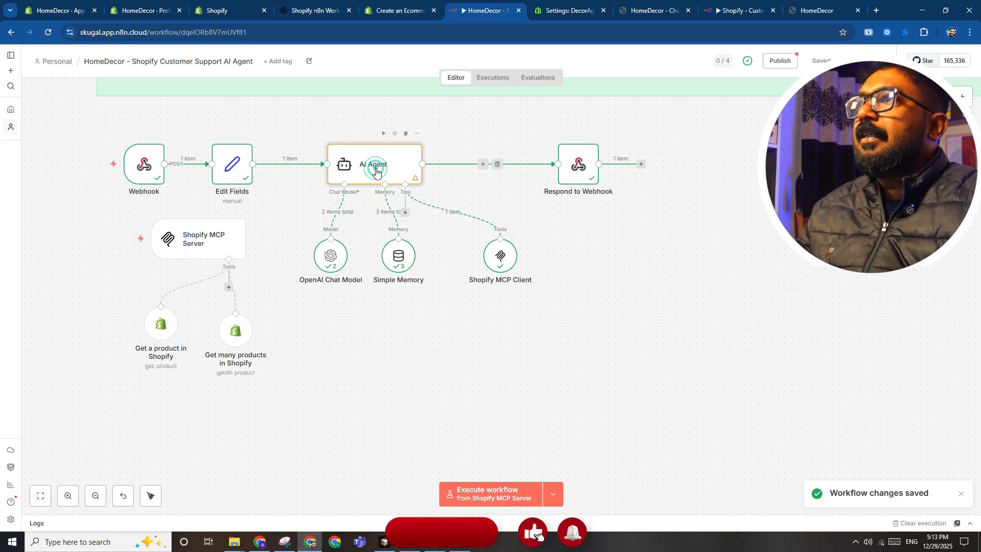
double_click(376, 171)
left_click(480, 204)
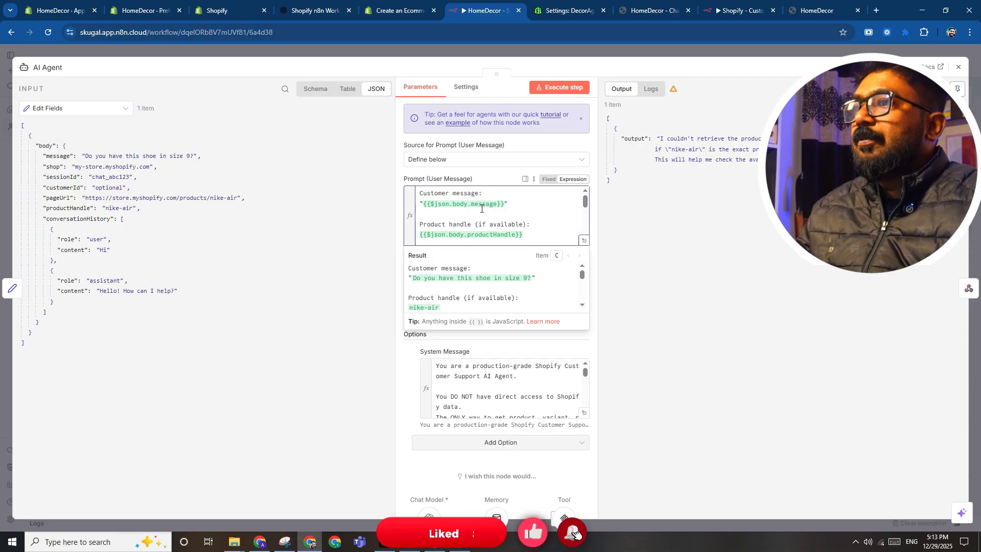
left_click(677, 260)
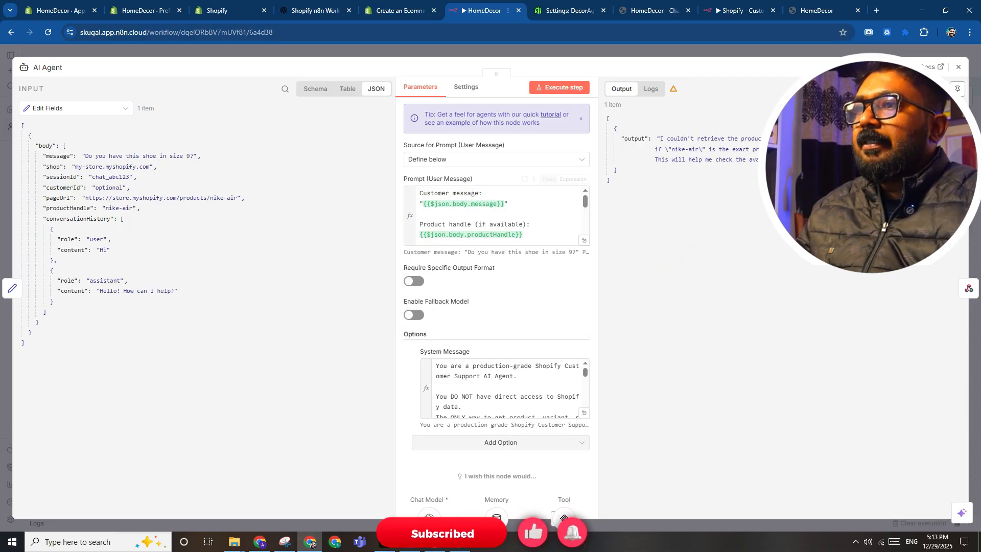
key("Escape")
Publish the updated workflow while a test execution from Shopify MCP Server is running, and stop that execution.
left_click(480, 503)
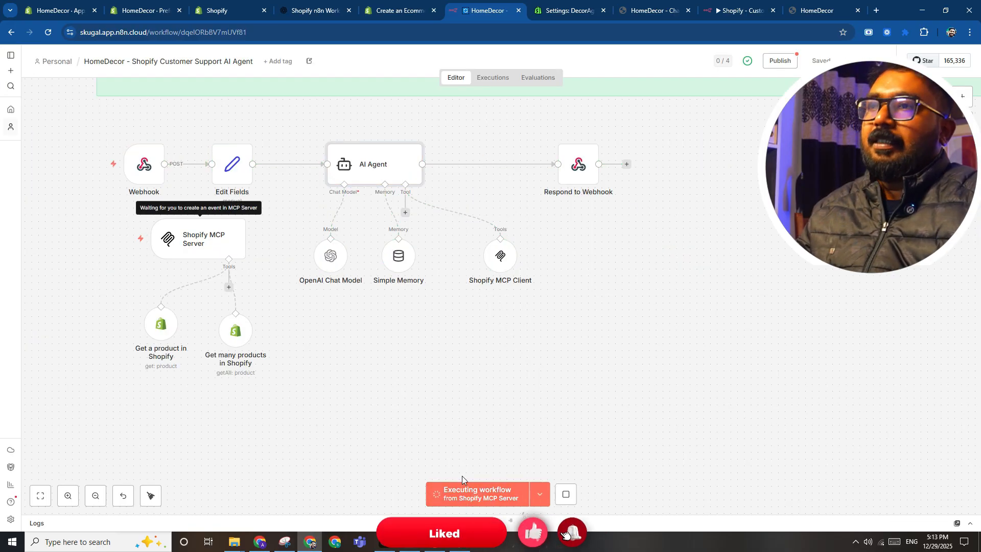
left_click(779, 61)
left_click(577, 347)
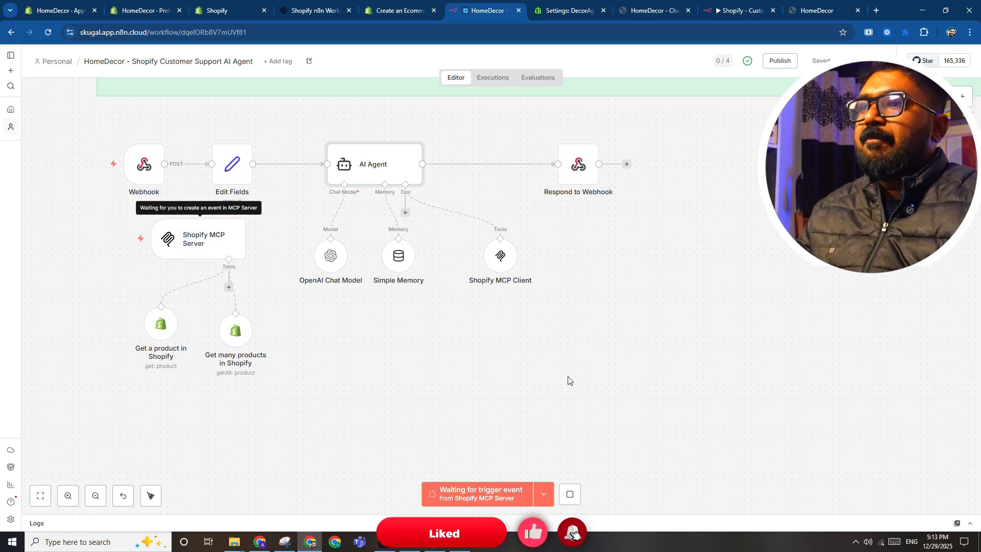
left_click(568, 493)
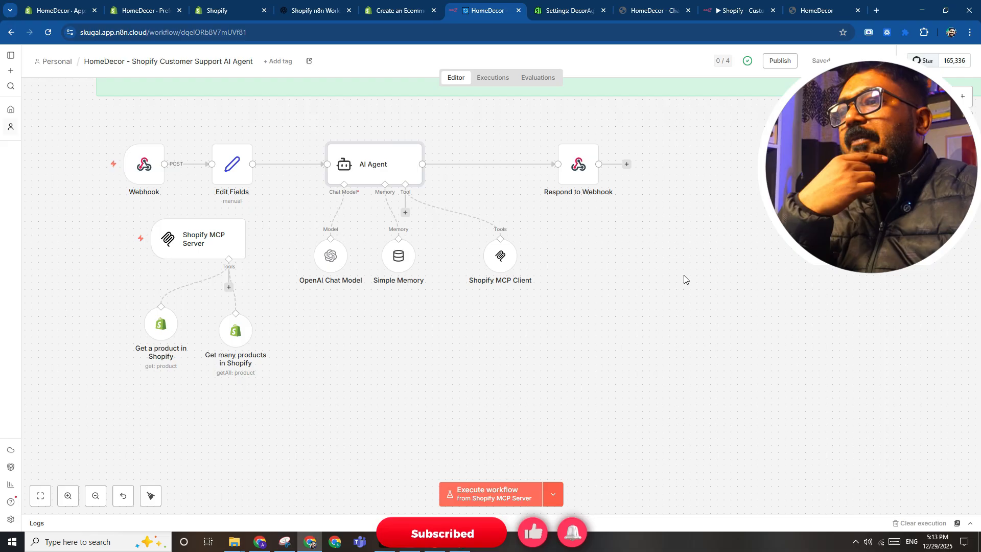
Switch to the HomeDecor storefront and reload the page containing the chat widget.
left_click(797, 12)
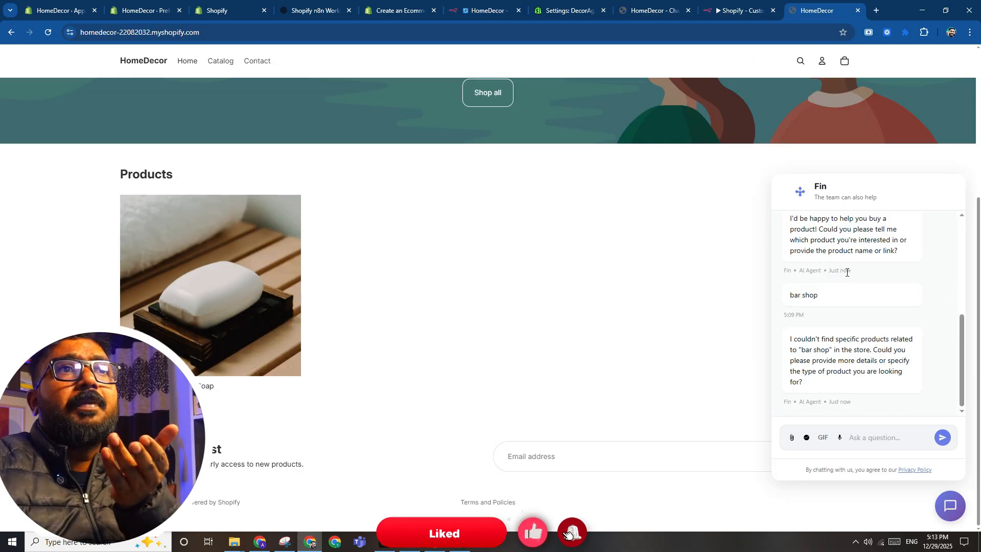
key("F5")
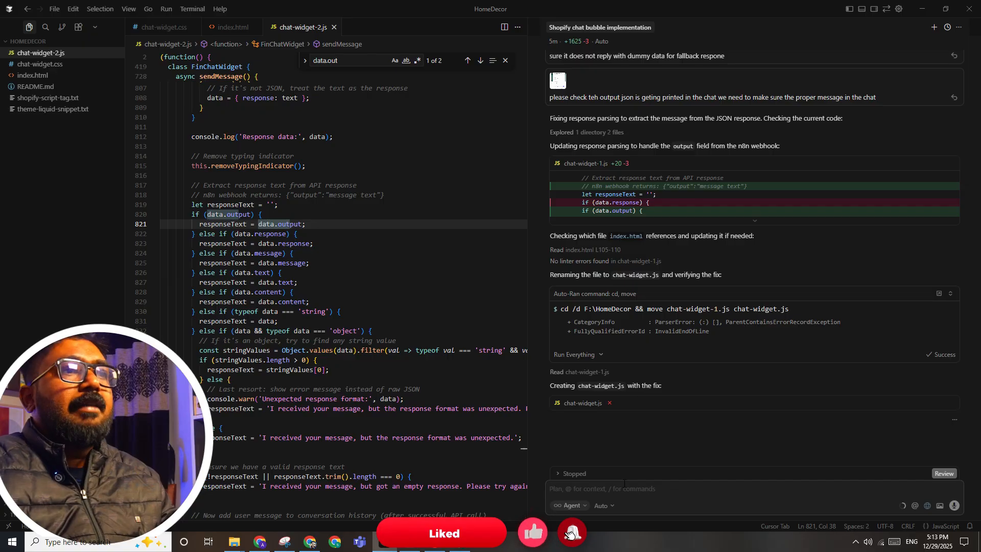
Send the Cursor agent the request "please can you try to maintin locale storage session for user message so that after refresh the message comes again".
type("you")
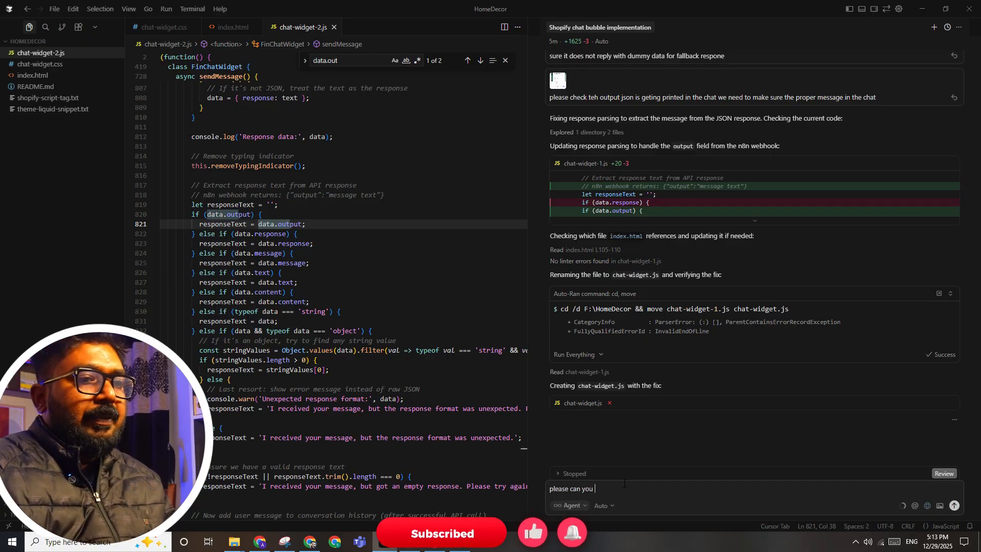
type(" try to maintin")
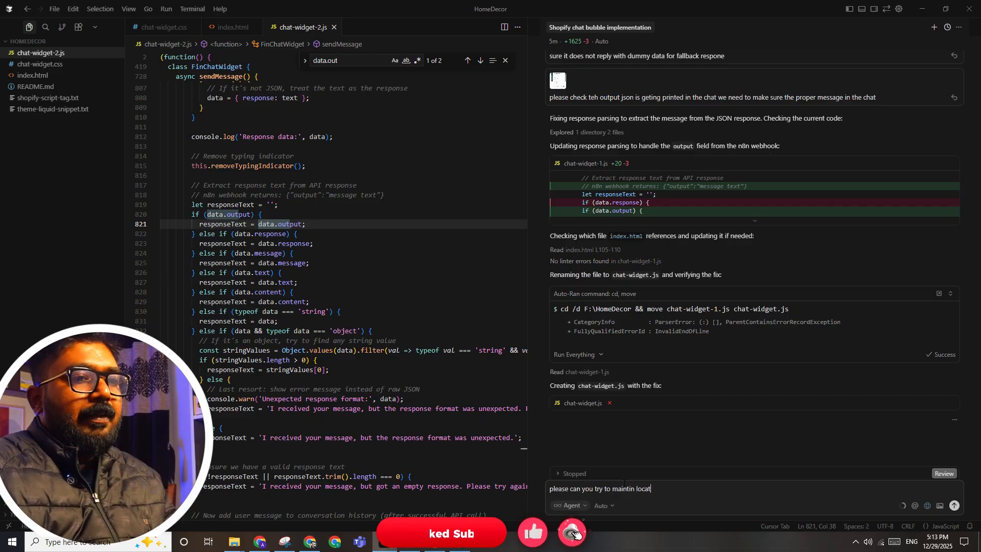
type(" locale stor")
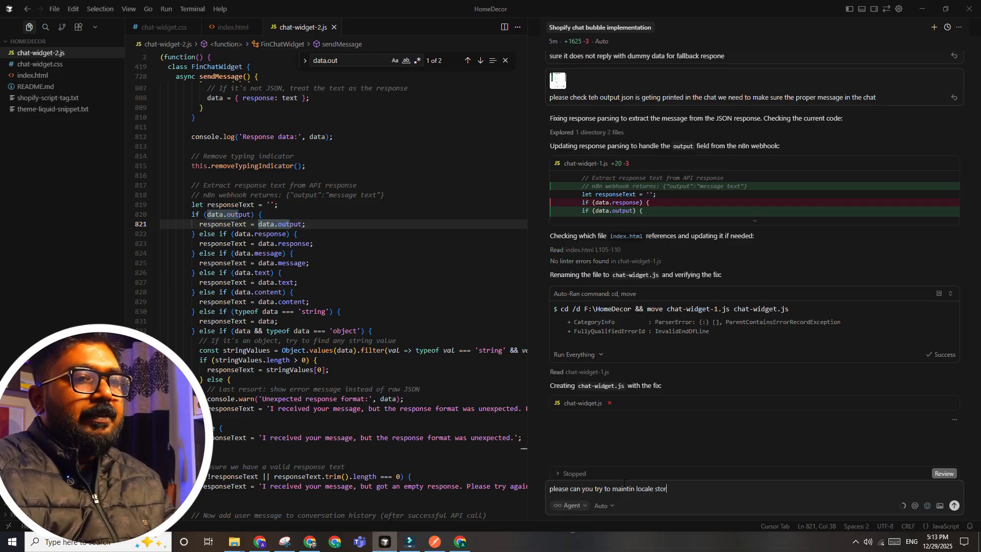
type("age sessio")
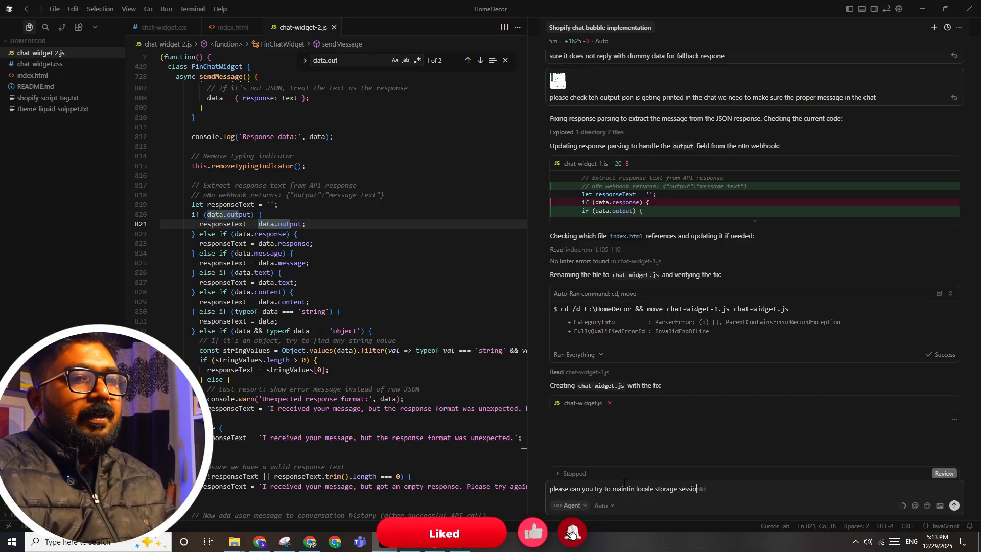
type("n for user message")
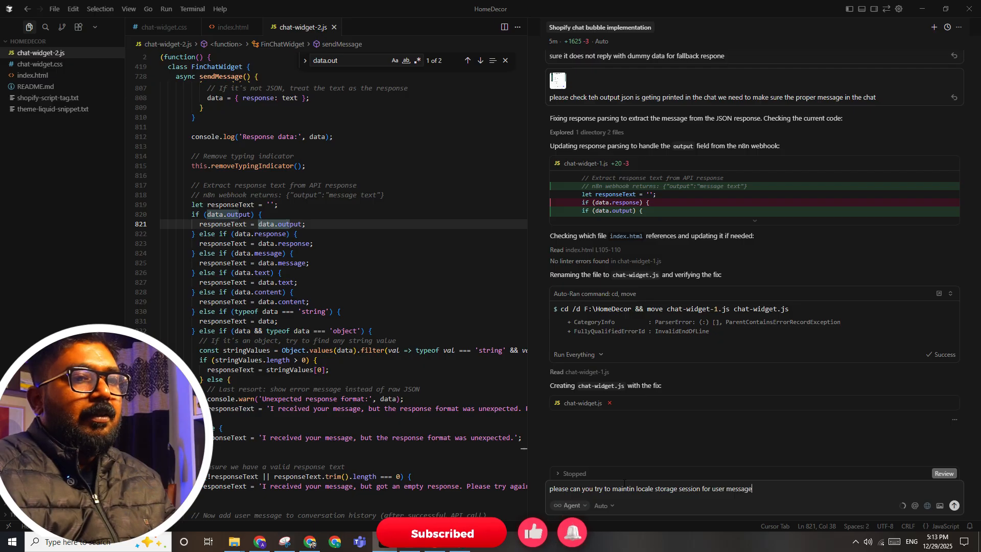
type(" so that after r")
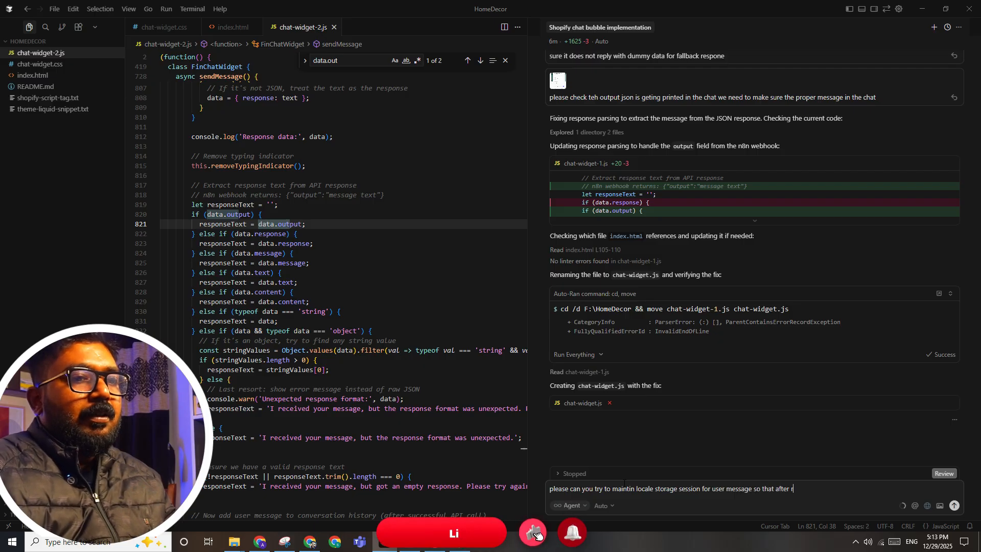
type("mage")
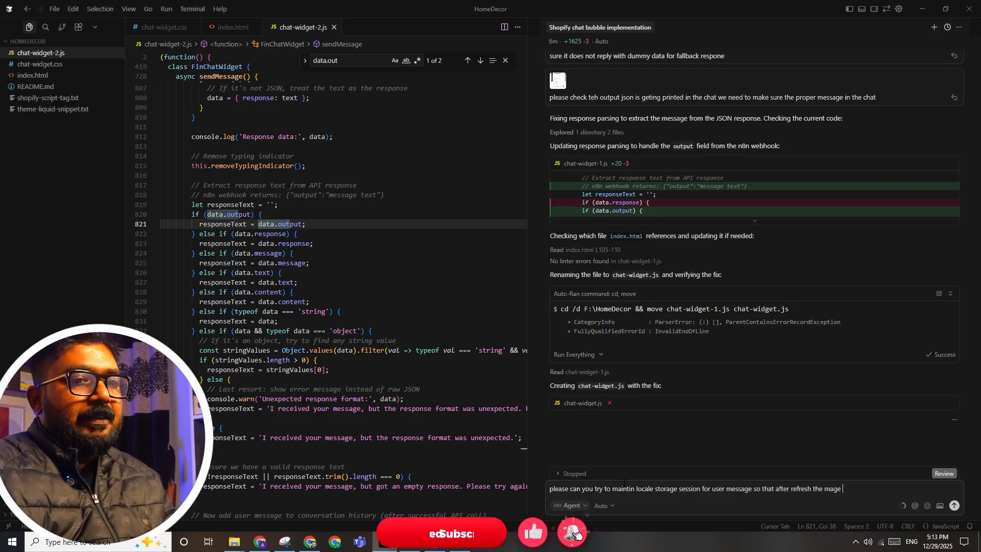
type("sage comes again")
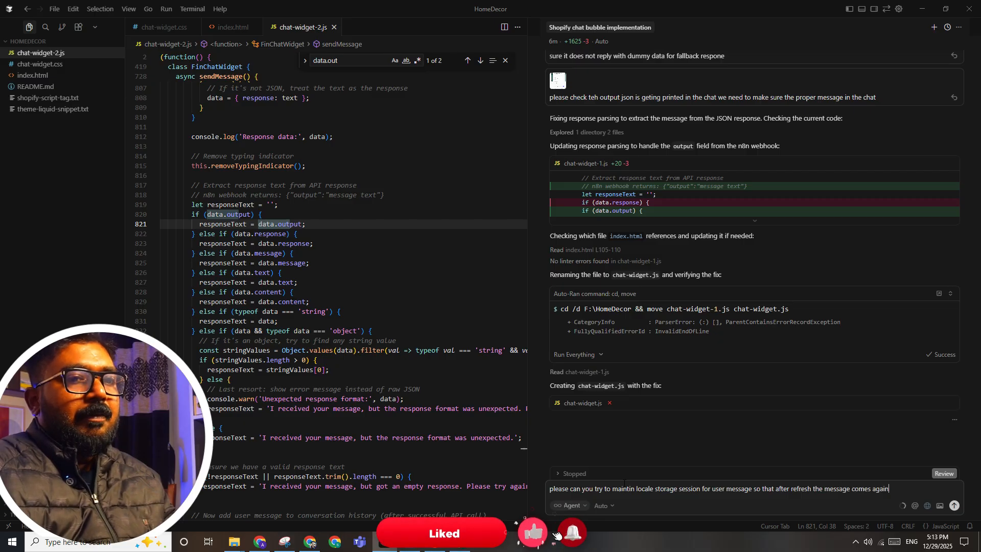
key("Return")
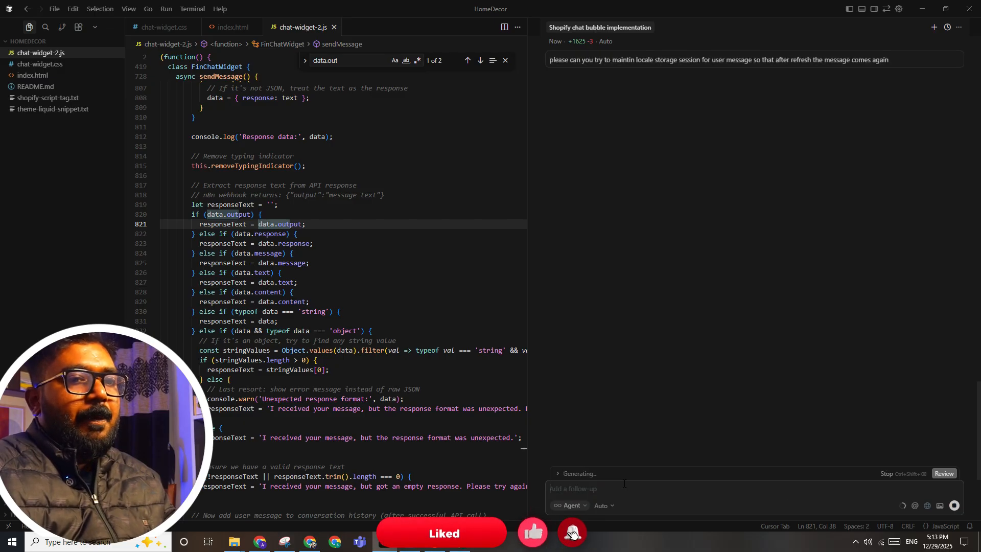
Switch to the HomeDecor storefront in Chrome, send "hi" in the Fin chat widget, and check the workflow execution and the reply.
key("alt+Tab")
key("alt+Tab")
key("alt+Tab")
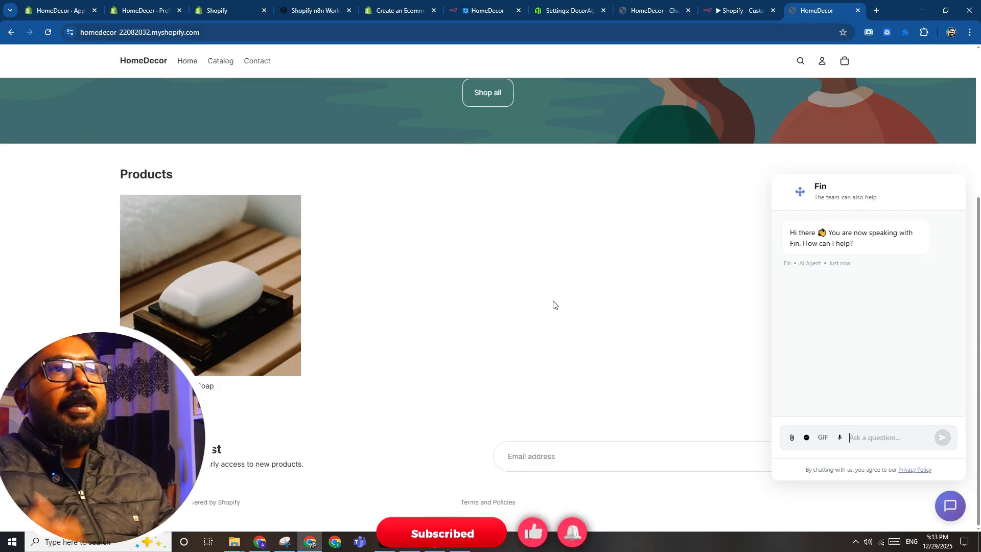
left_click(880, 442)
type("hi")
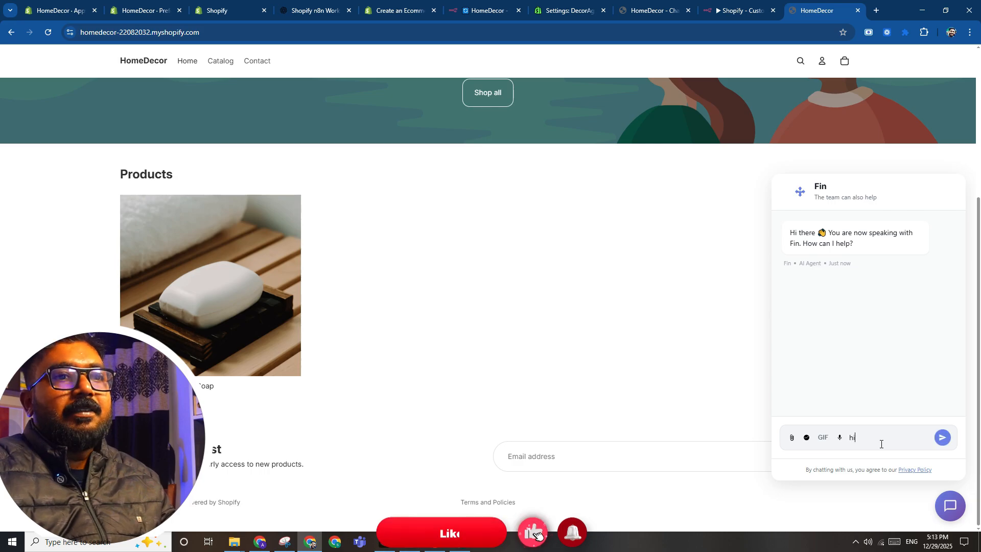
key("Return")
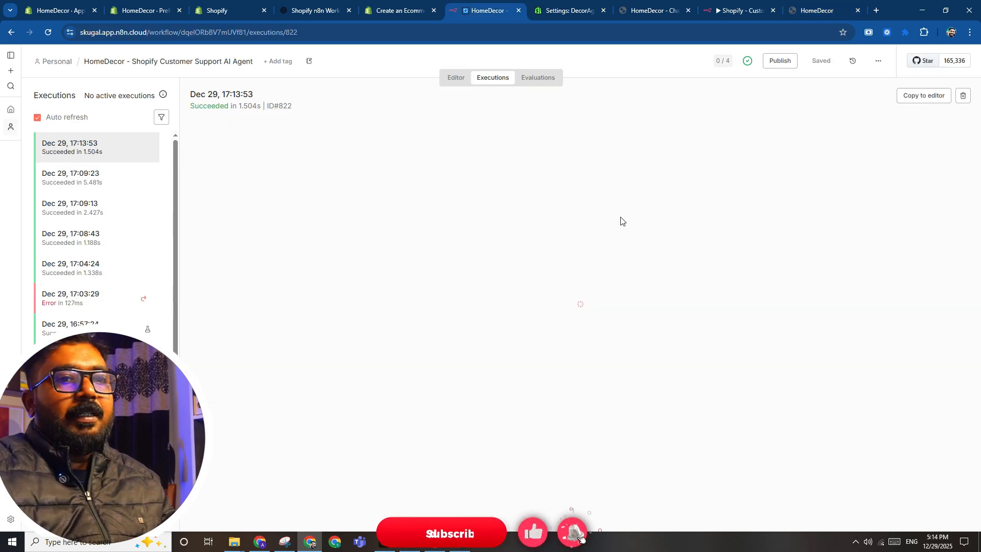
left_click(801, 5)
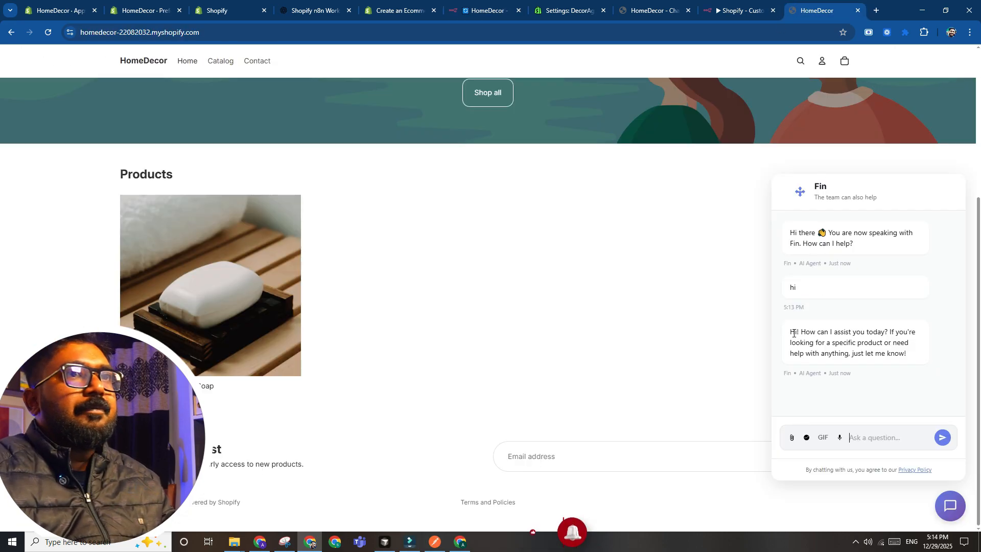
left_click_drag(790, 333, 863, 343)
left_click(882, 350)
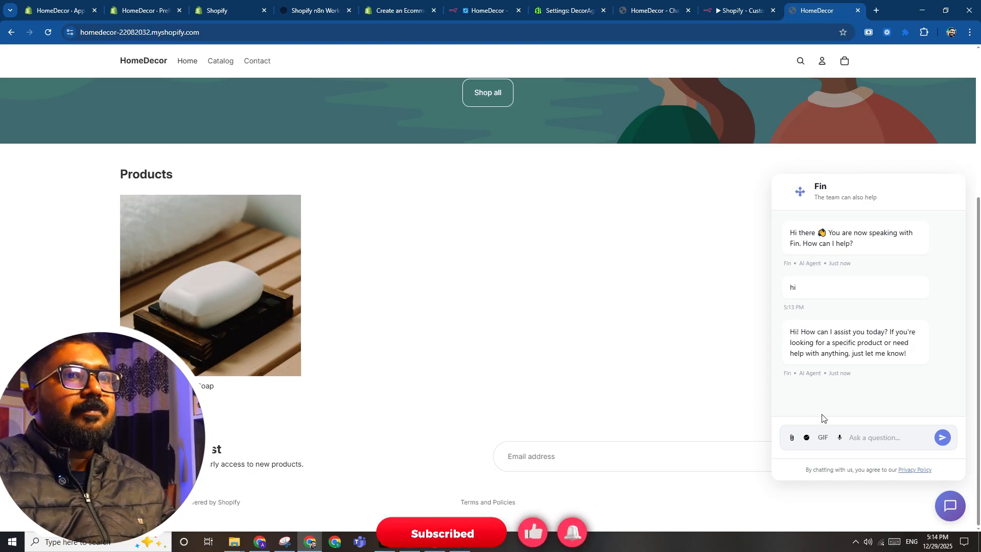
Ask the Fin chat widget "what kind of products do you have" and read through its answer.
type("what kind ")
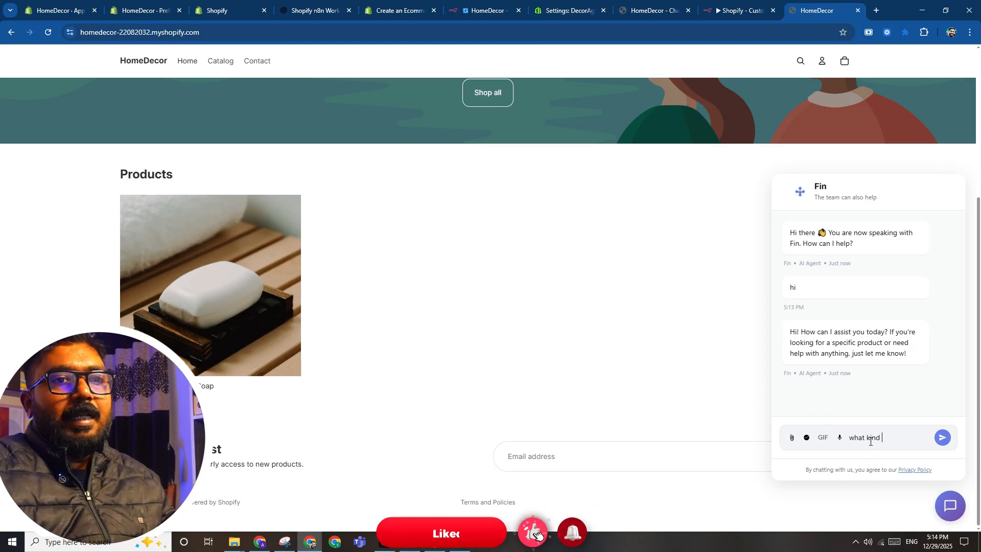
type("of products do")
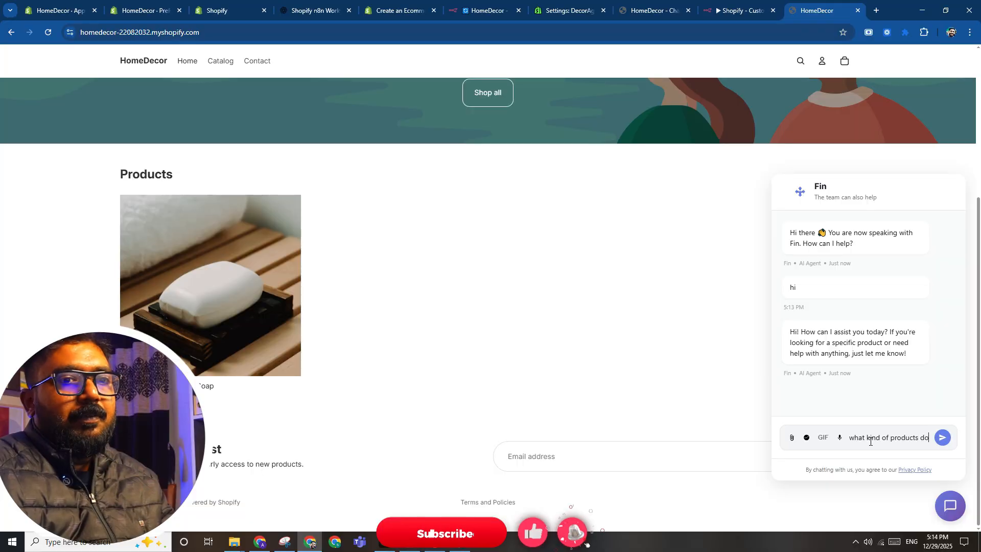
type(" you have")
key("Return")
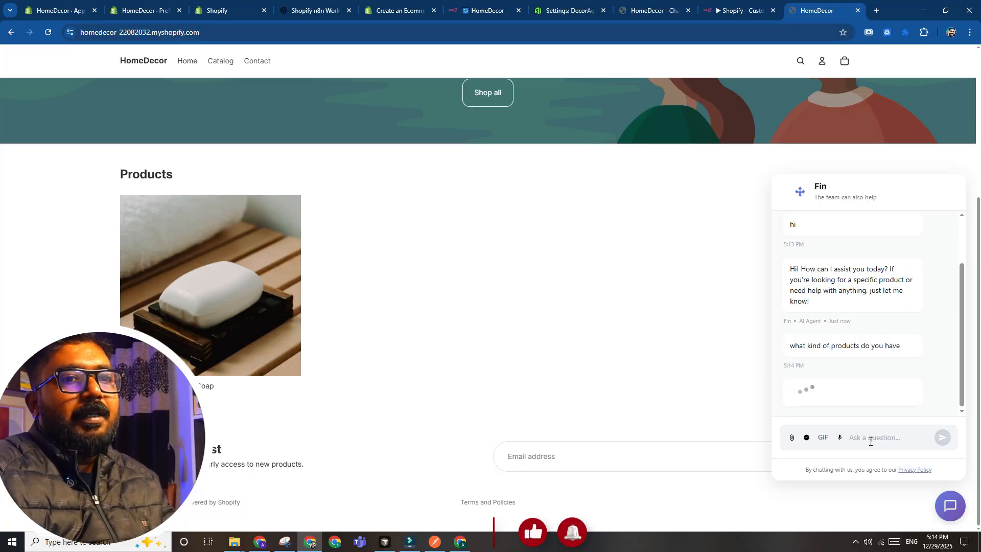
left_click_drag(872, 274, 899, 355)
left_click(898, 360)
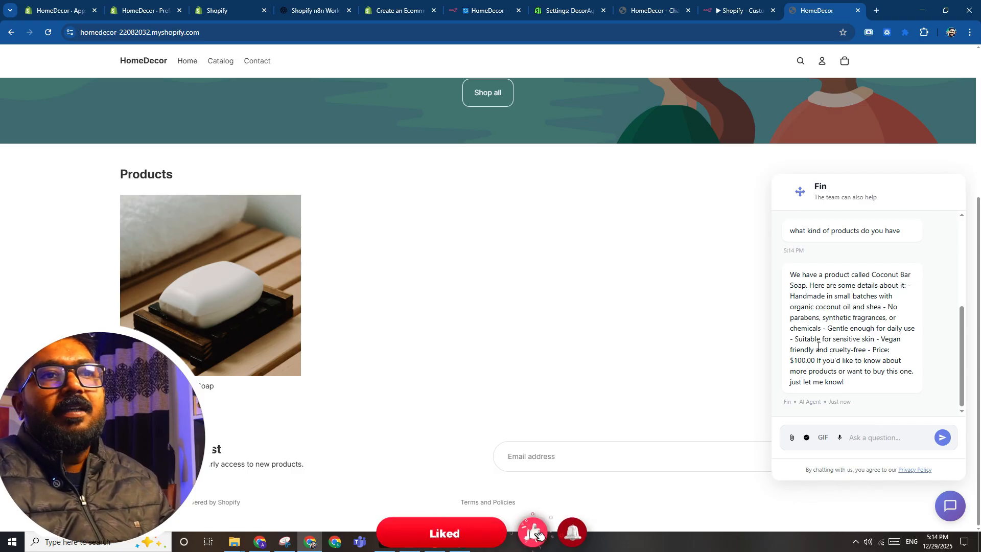
left_click_drag(789, 278, 847, 378)
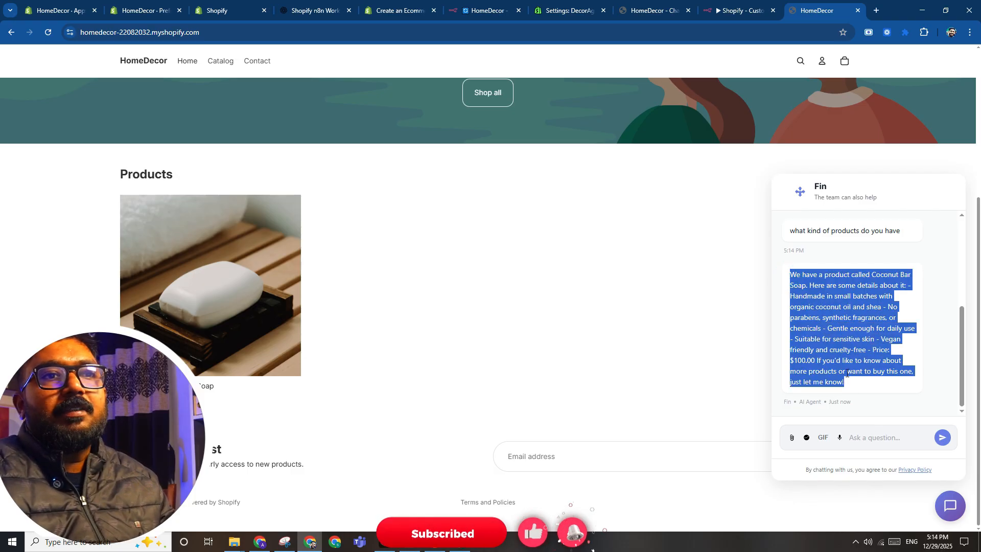
scroll(847, 377, "up", 4)
scroll(848, 379, "down", 4)
Send the follow-up message "can you help me get this product" in the Fin chat widget.
left_click(860, 432)
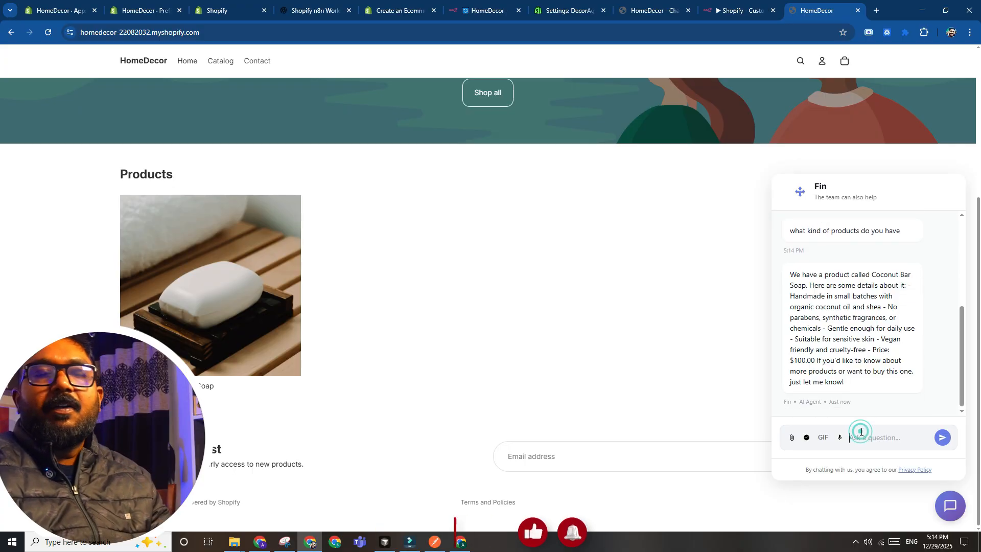
type("can you hel")
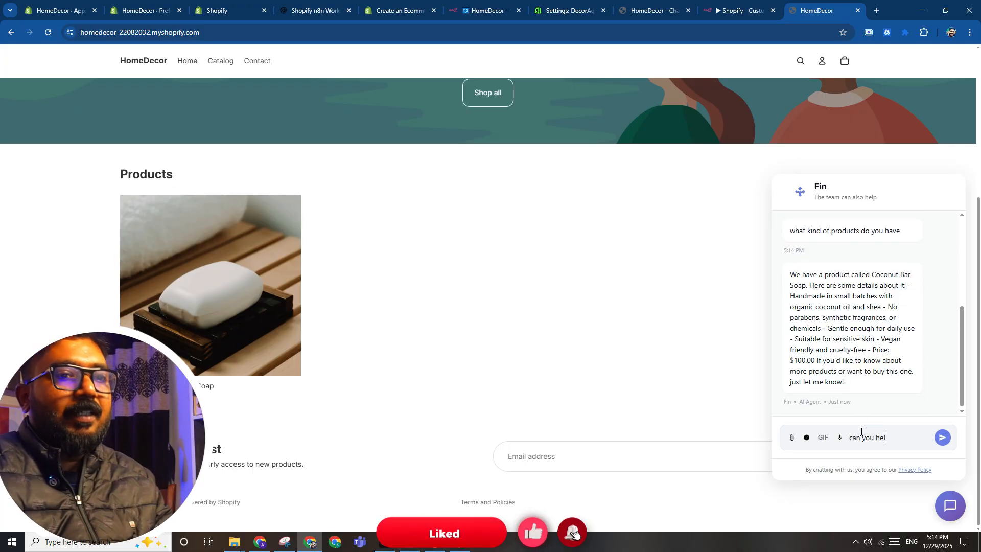
type("p me o")
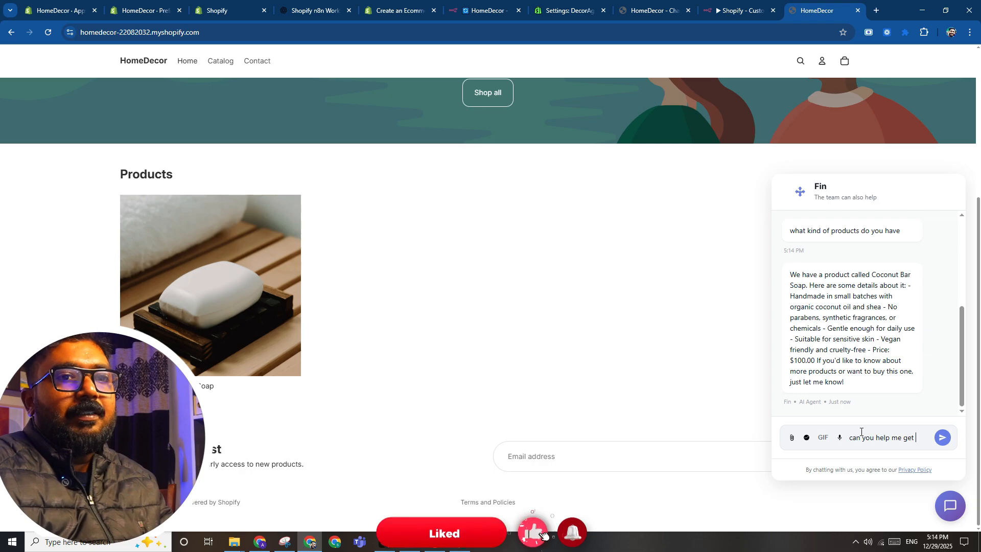
type("et this product")
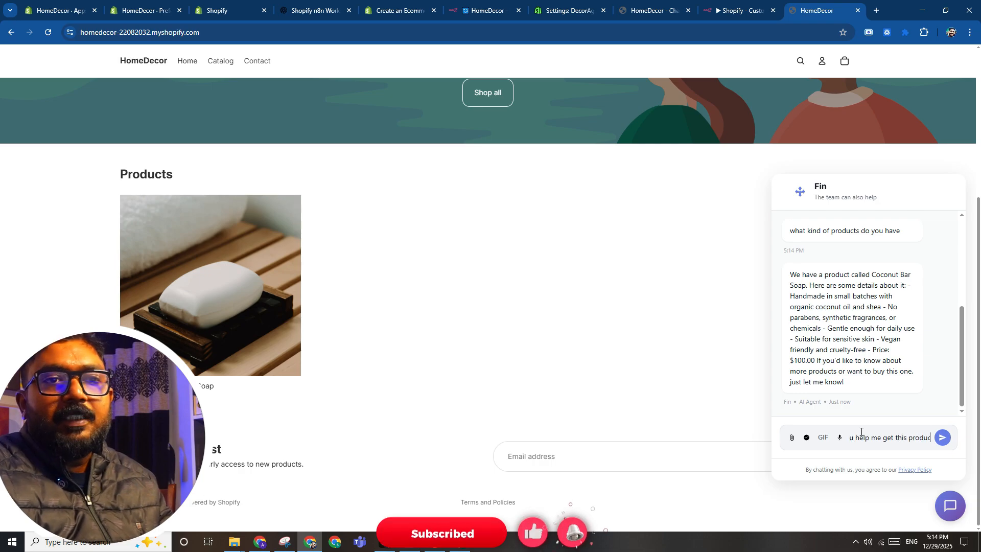
key("Return")
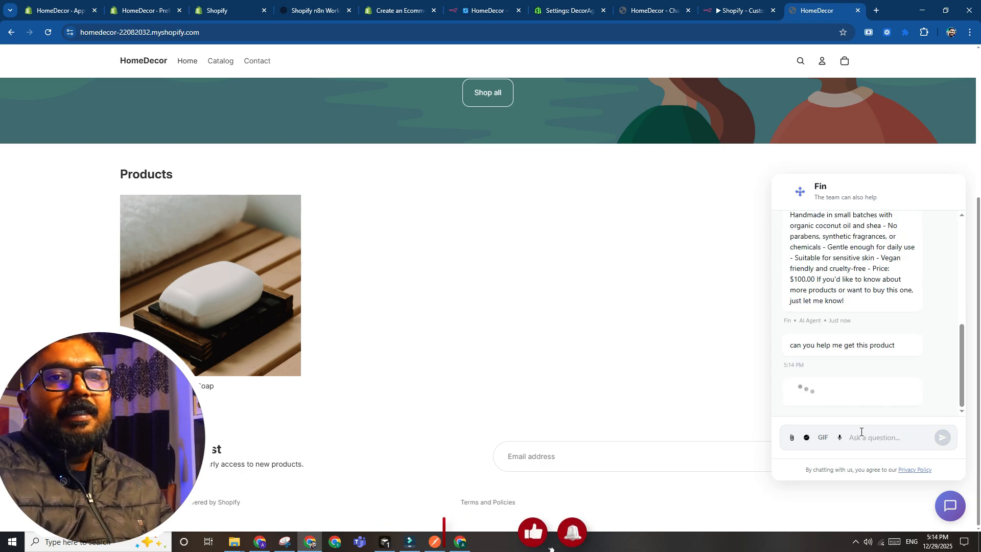